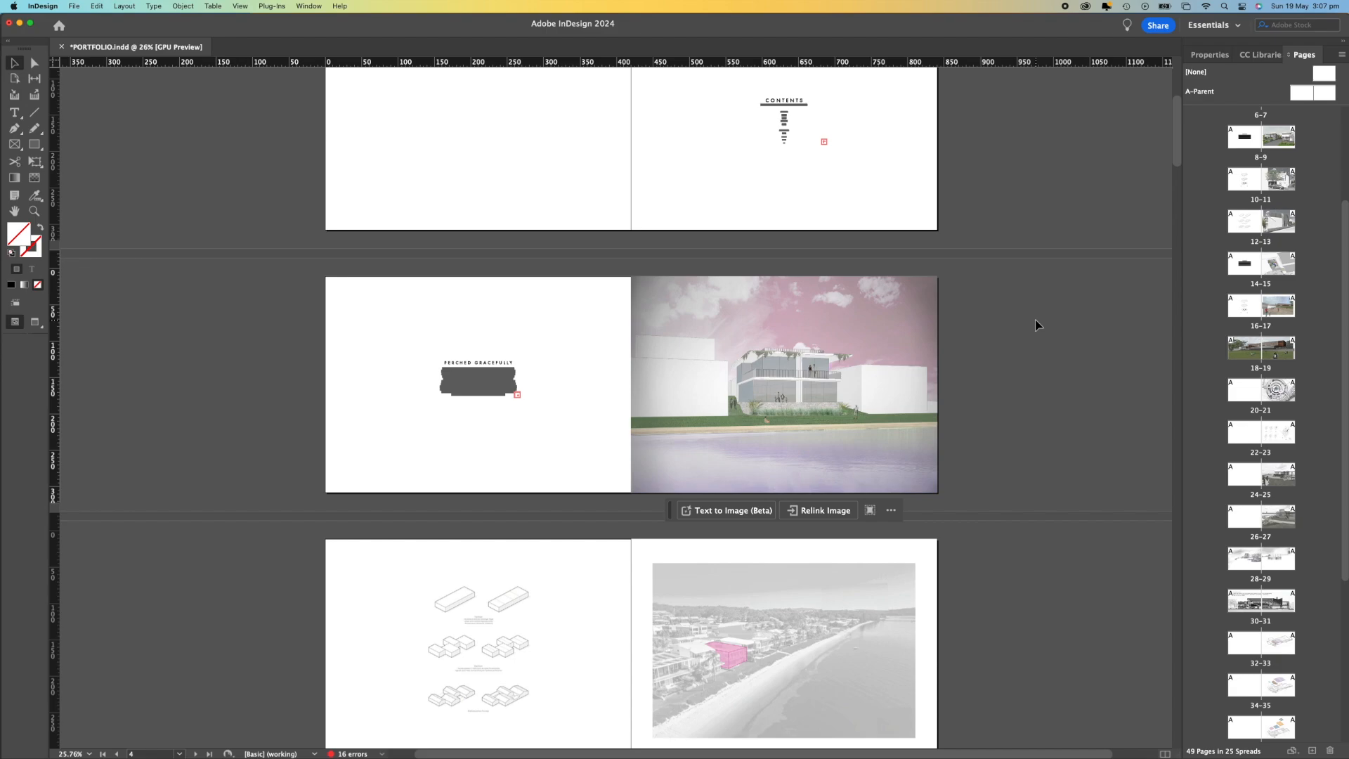
Browse the portfolio's page thumbnails through to pages 48-49 and examine the lakeside render on page 5.
click(1035, 325)
scroll(1036, 325, up, 2)
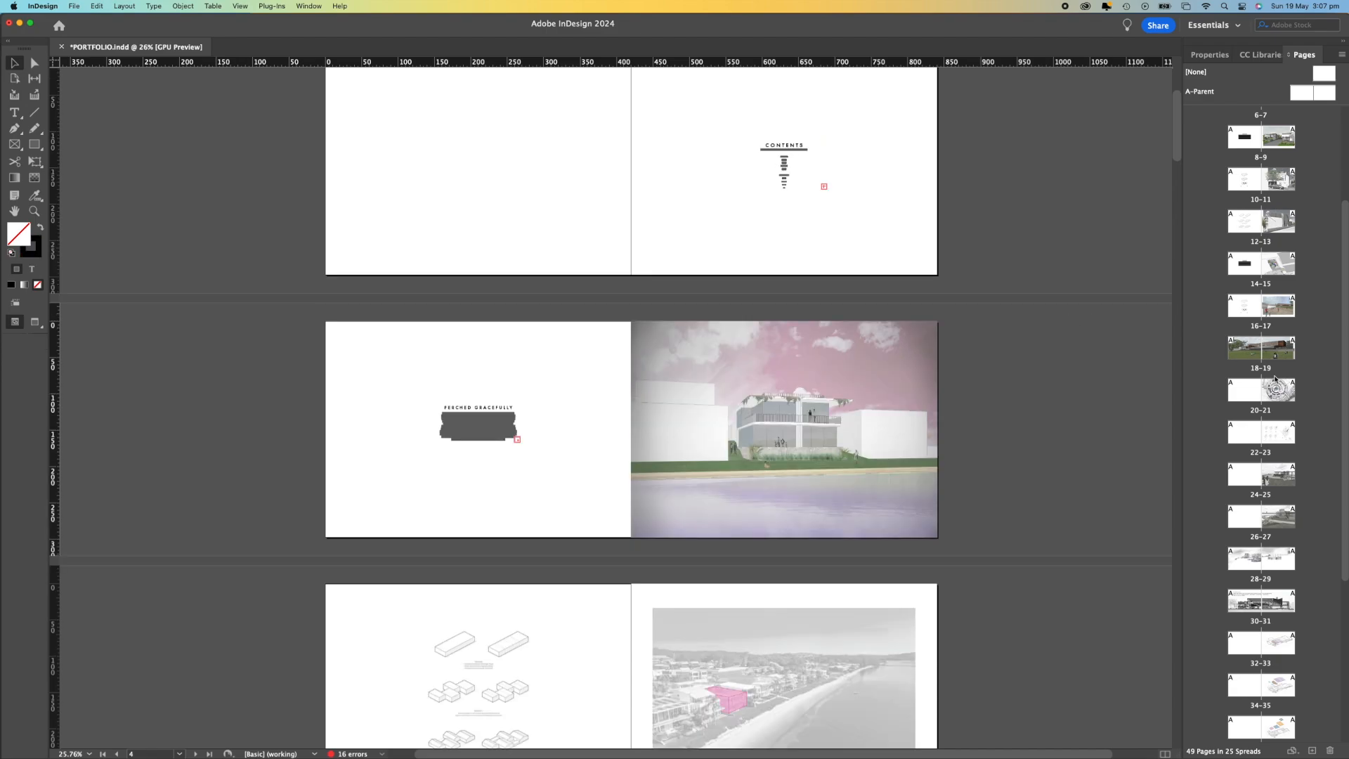
scroll(1285, 385, down, 2)
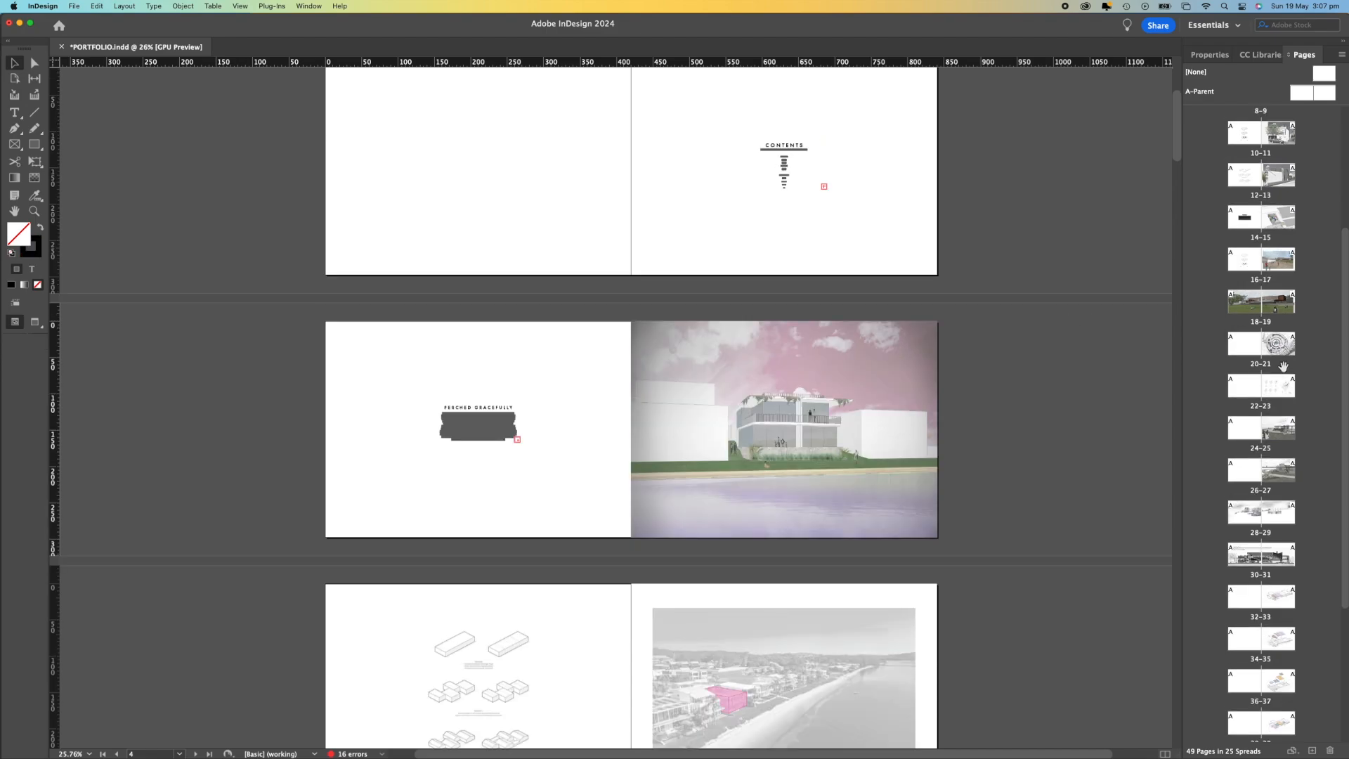
scroll(1283, 366, down, 6)
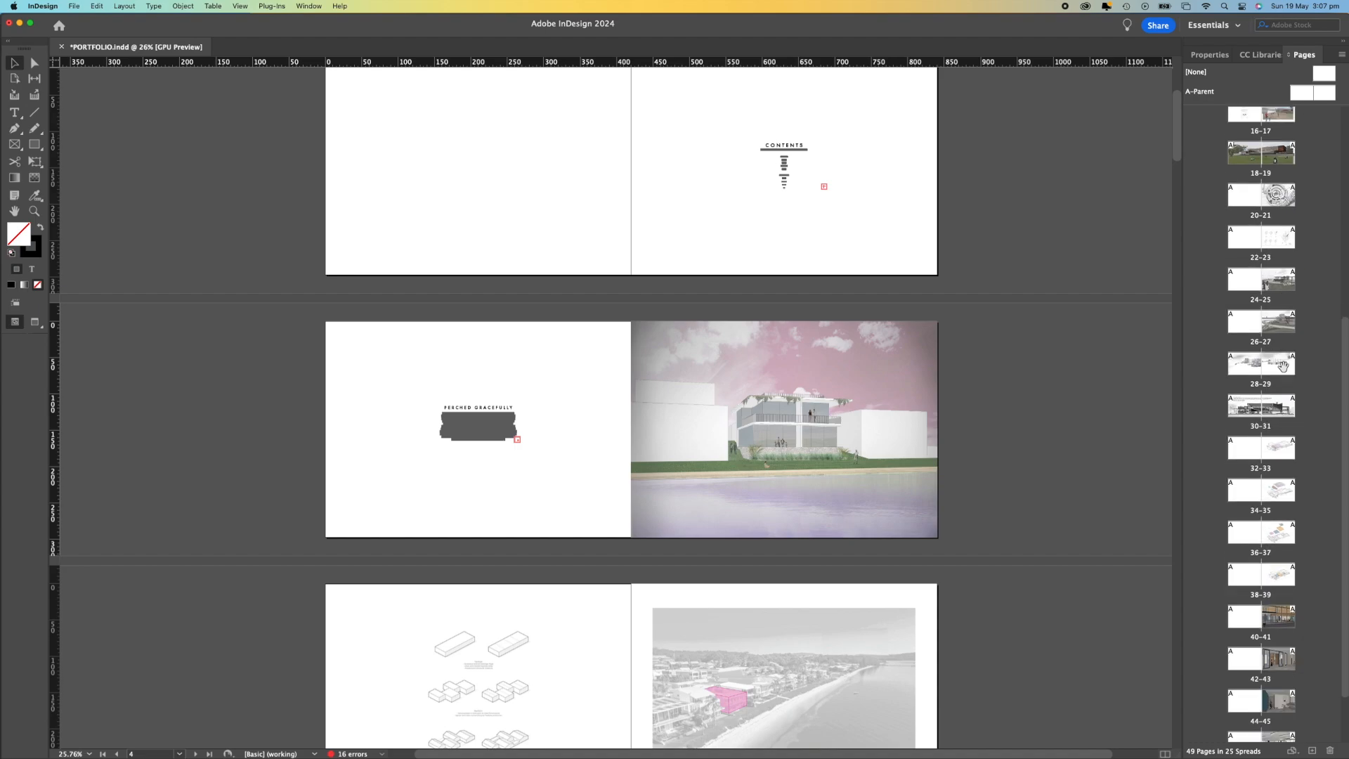
scroll(1284, 366, down, 3)
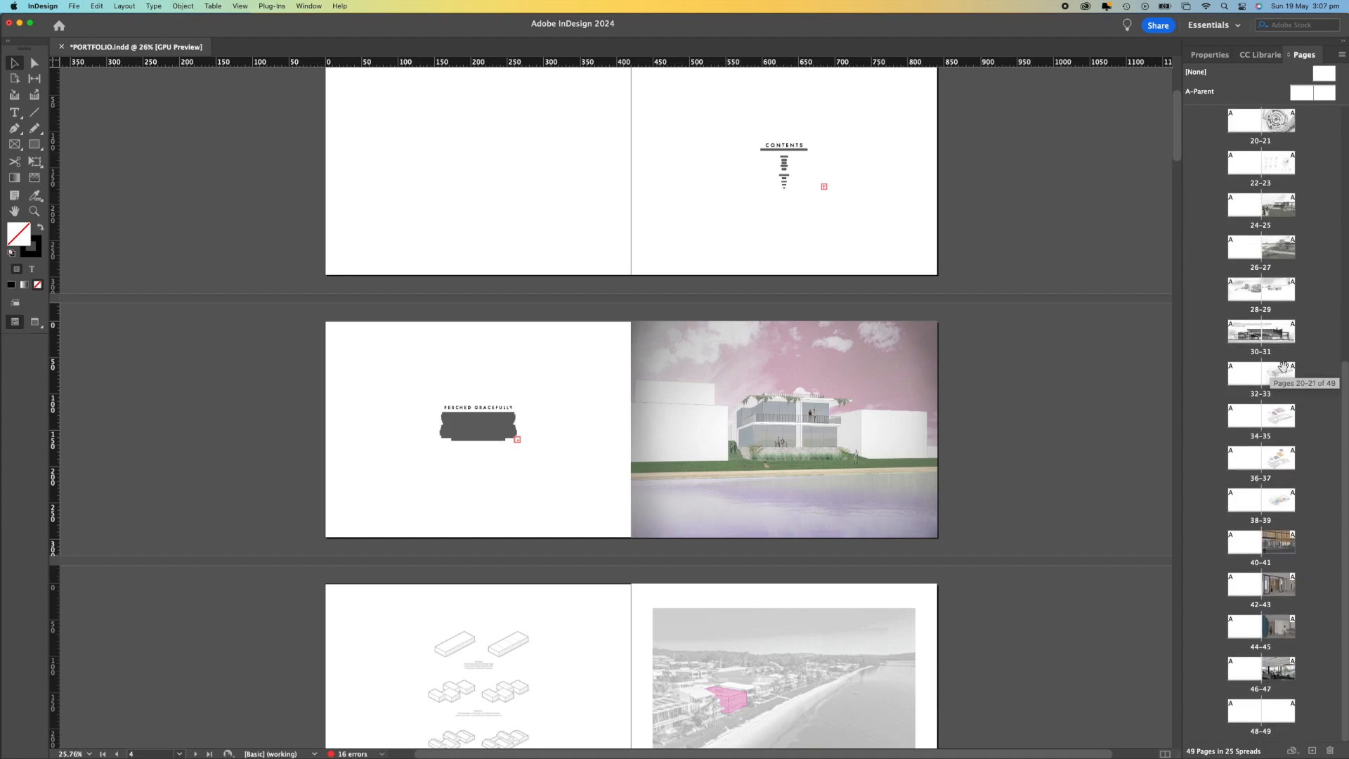
scroll(1285, 375, up, 15)
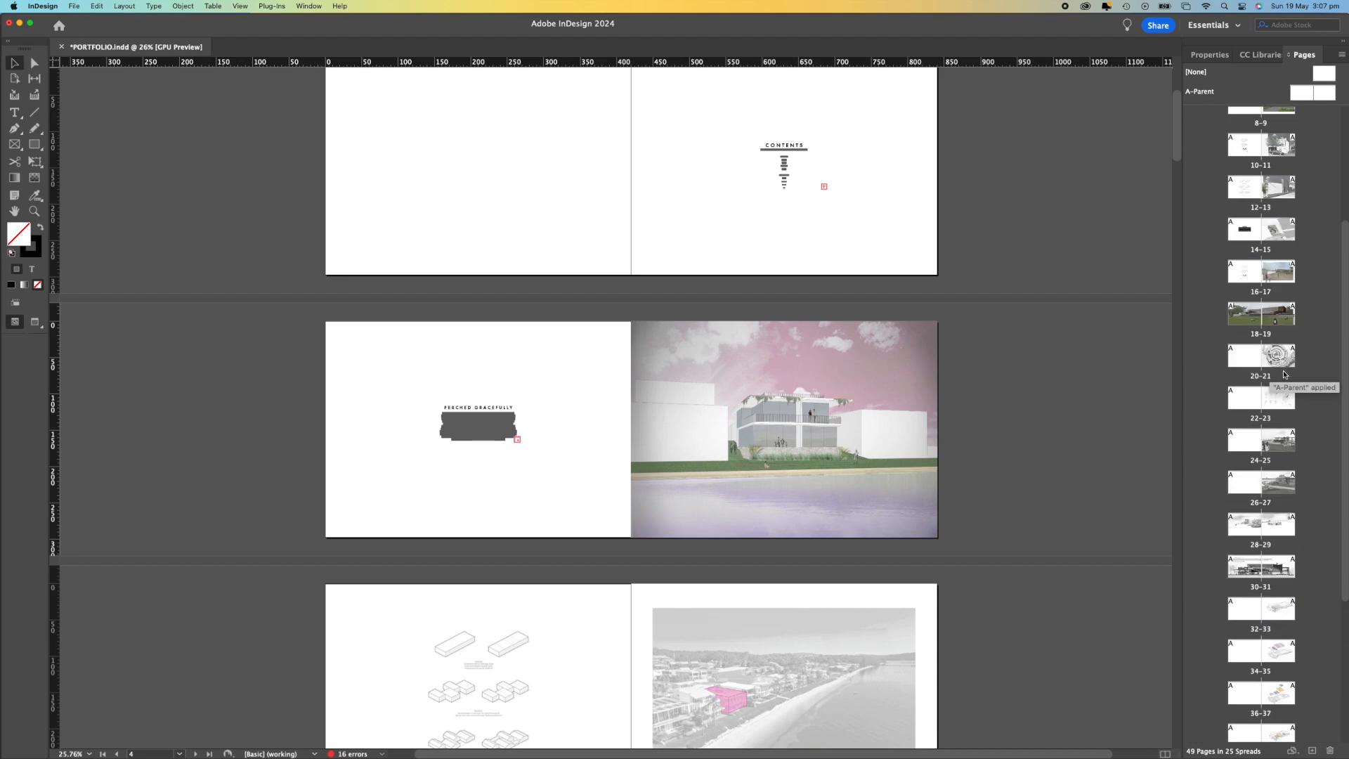
scroll(1285, 375, up, 2)
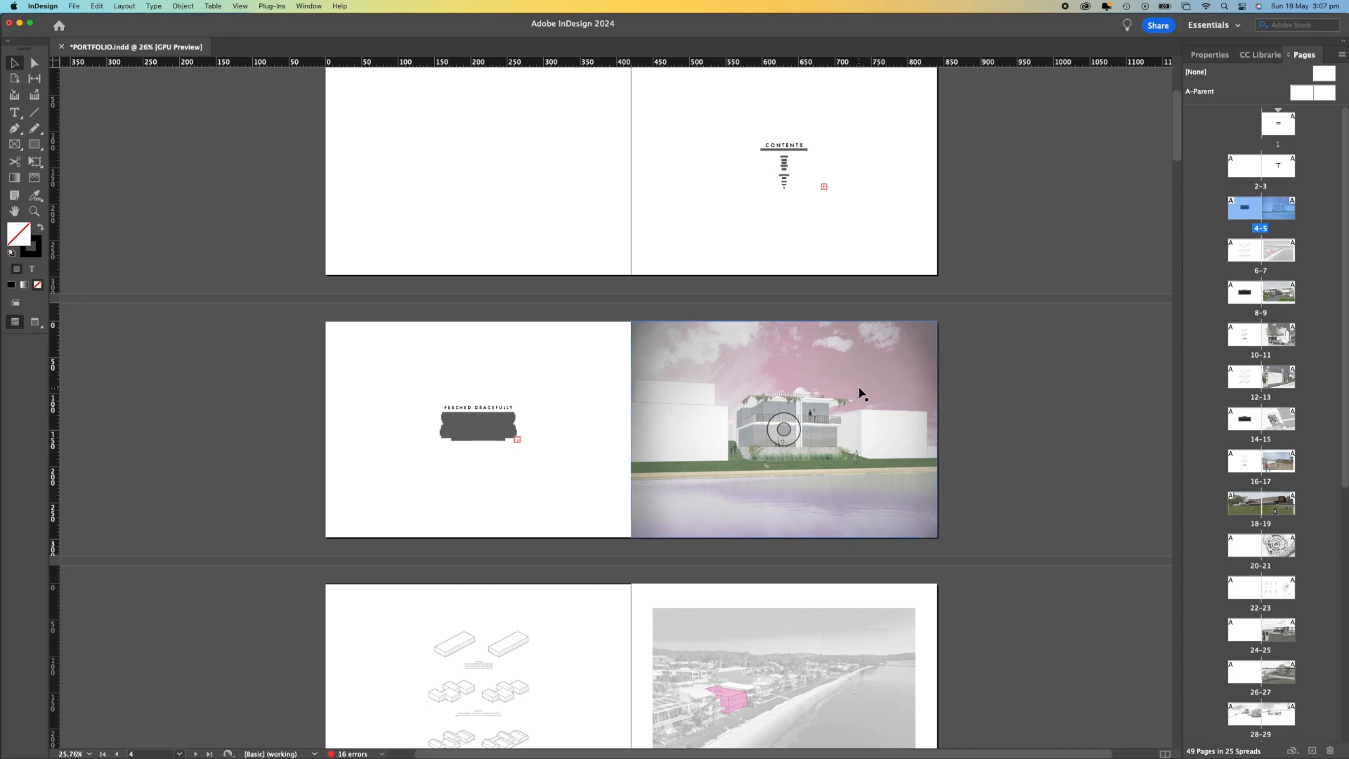
scroll(860, 393, up, 3)
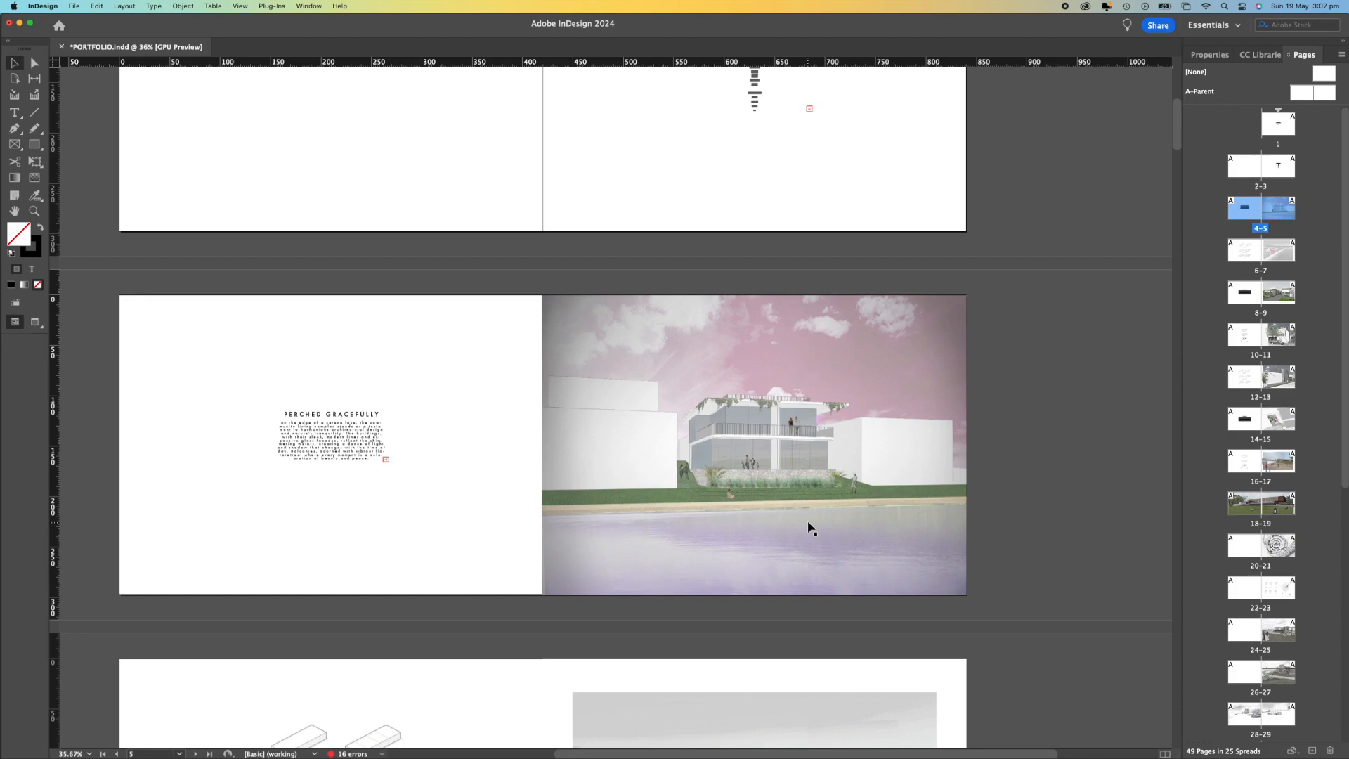
scroll(811, 529, up, 4)
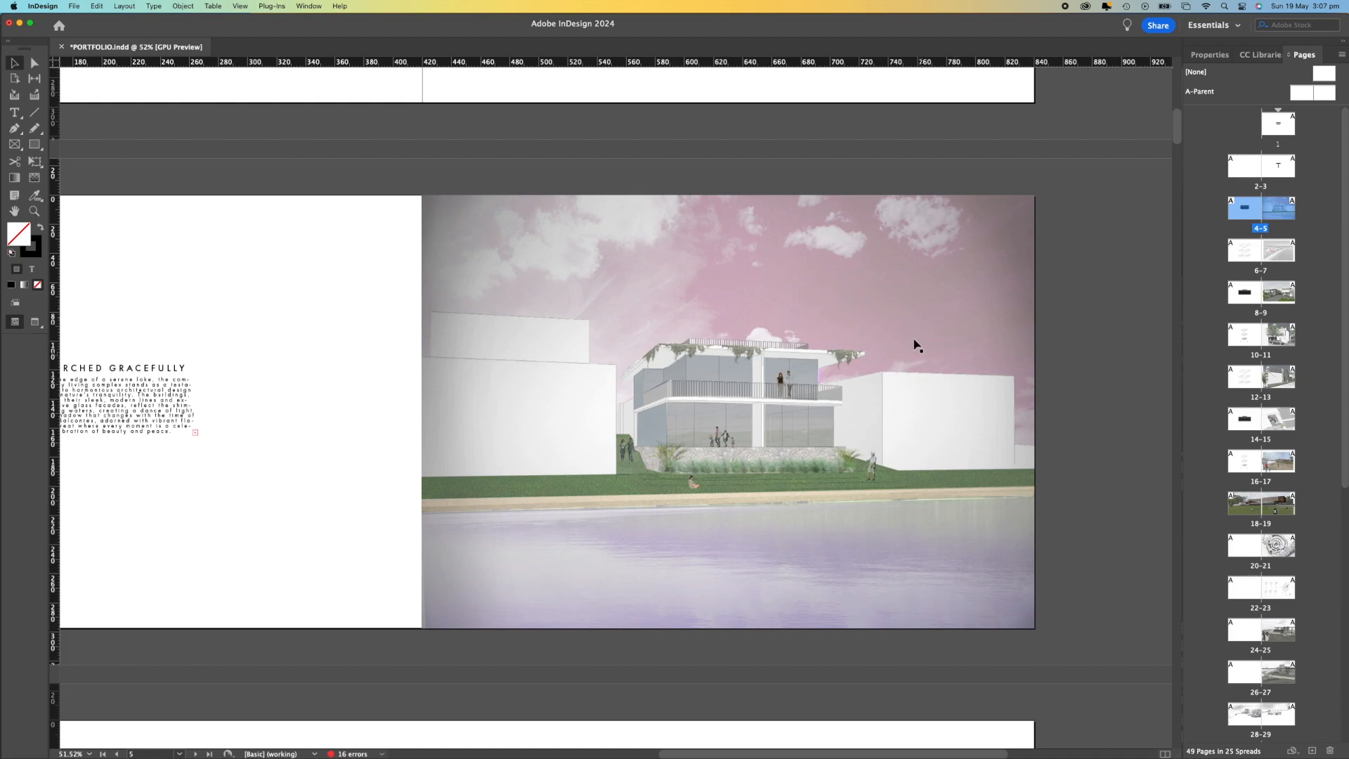
Open the linked lakeside render on page 5 for editing in Adobe Photoshop 2024.
click(919, 318)
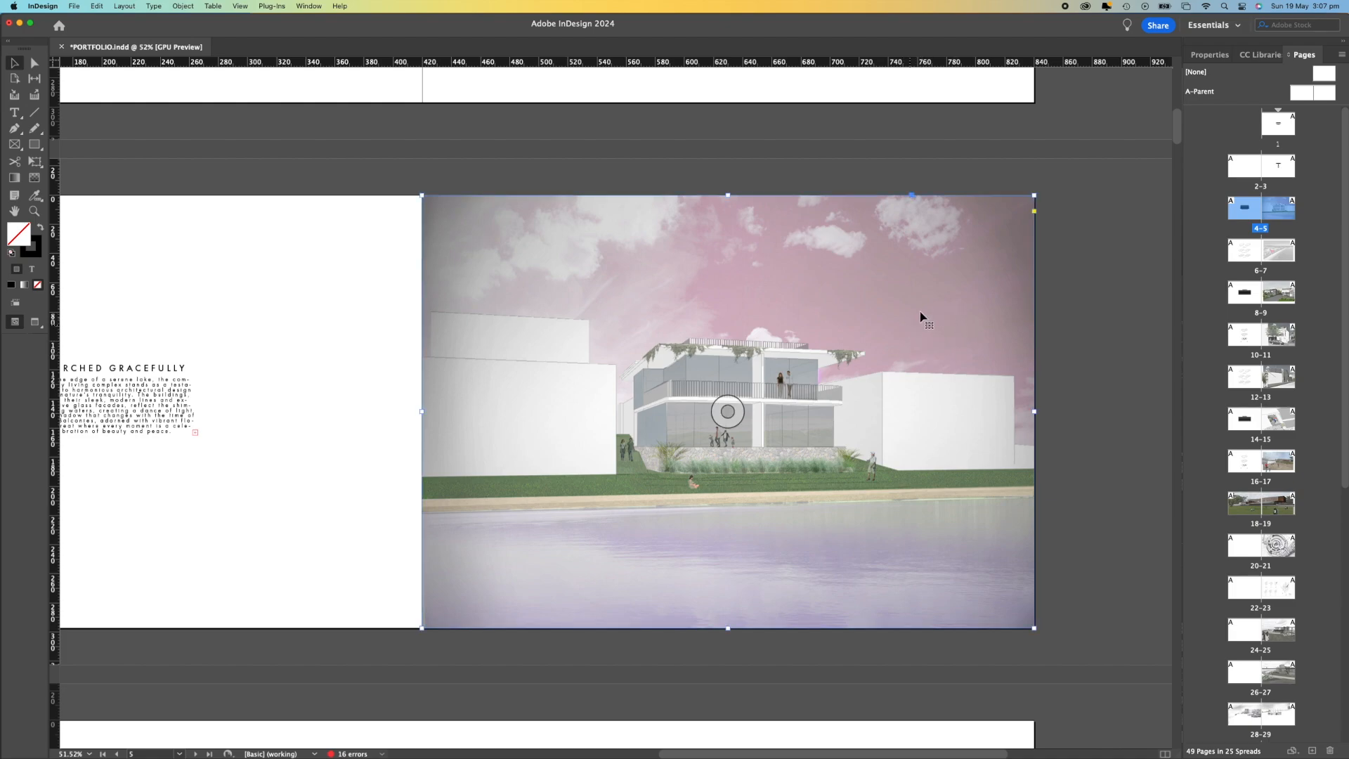
right_click(921, 311)
mouse_move(972, 590)
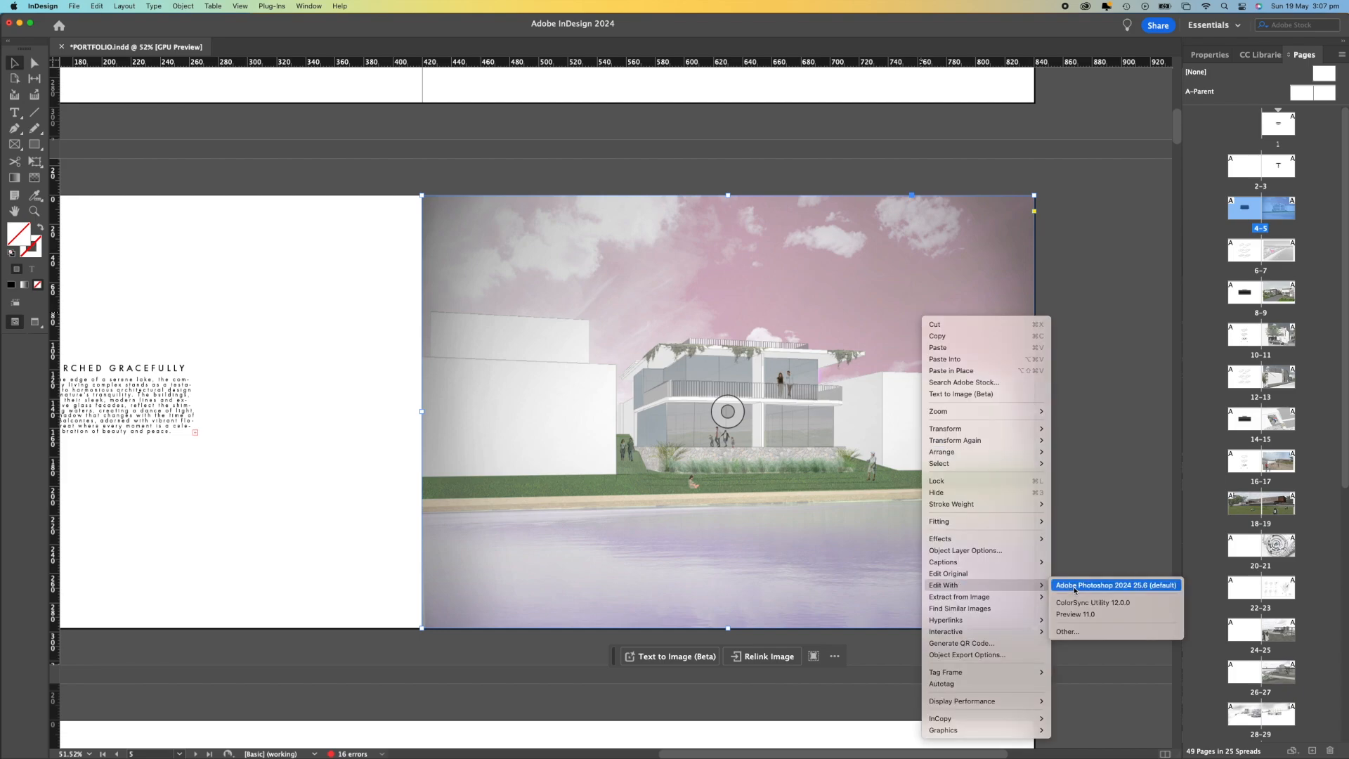
click(1107, 585)
Hide the Hue/Saturation 4 layer, add a Brightness/Contrast adjustment with lowered brightness in the PS group, and return to the InDesign layout.
click(1162, 682)
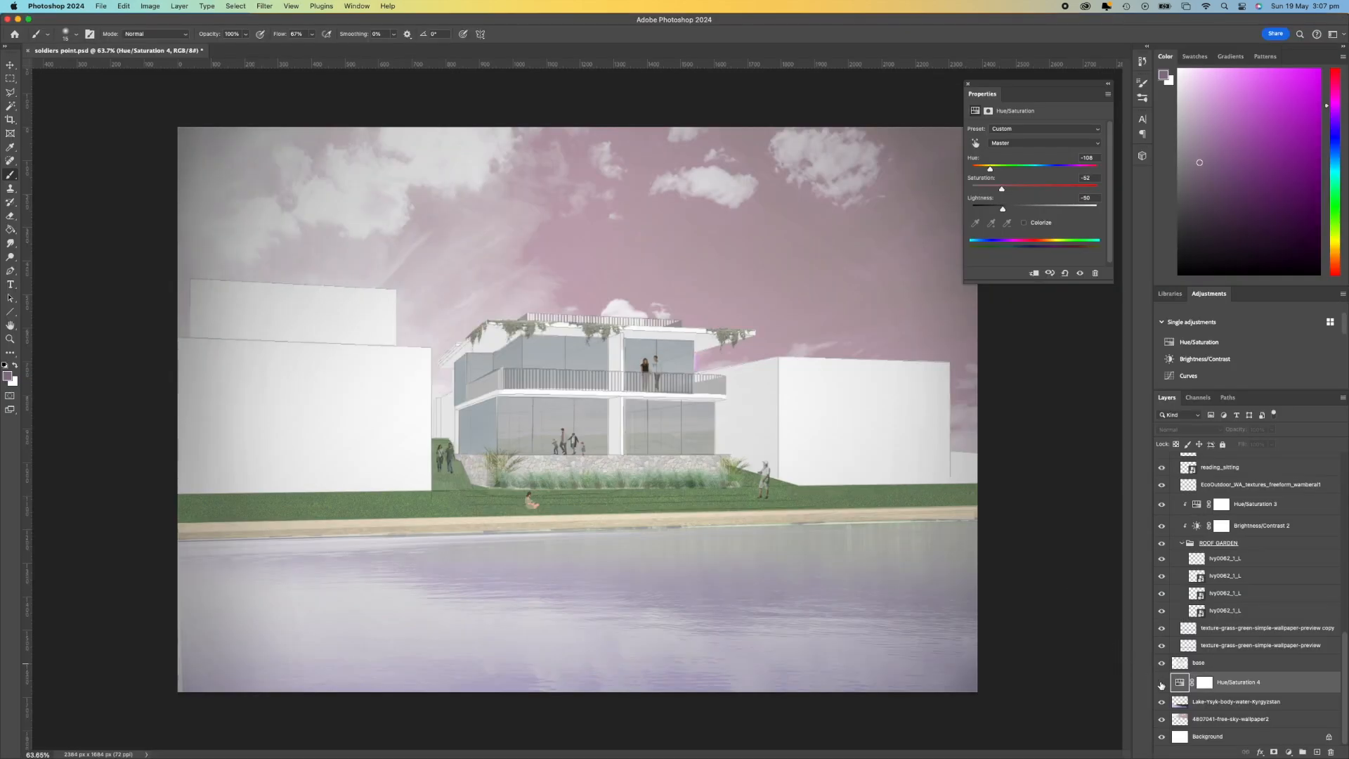
scroll(1235, 492, up, 10)
click(1235, 460)
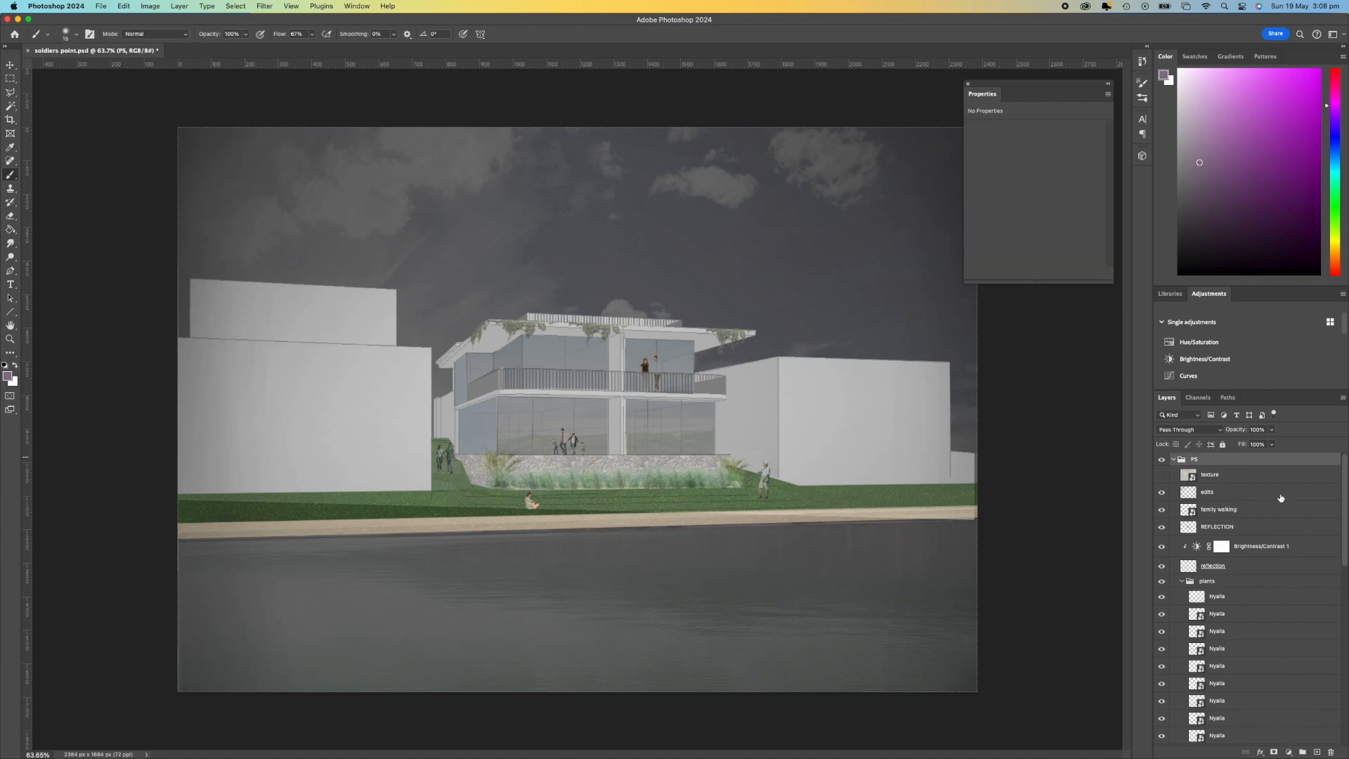
click(1205, 358)
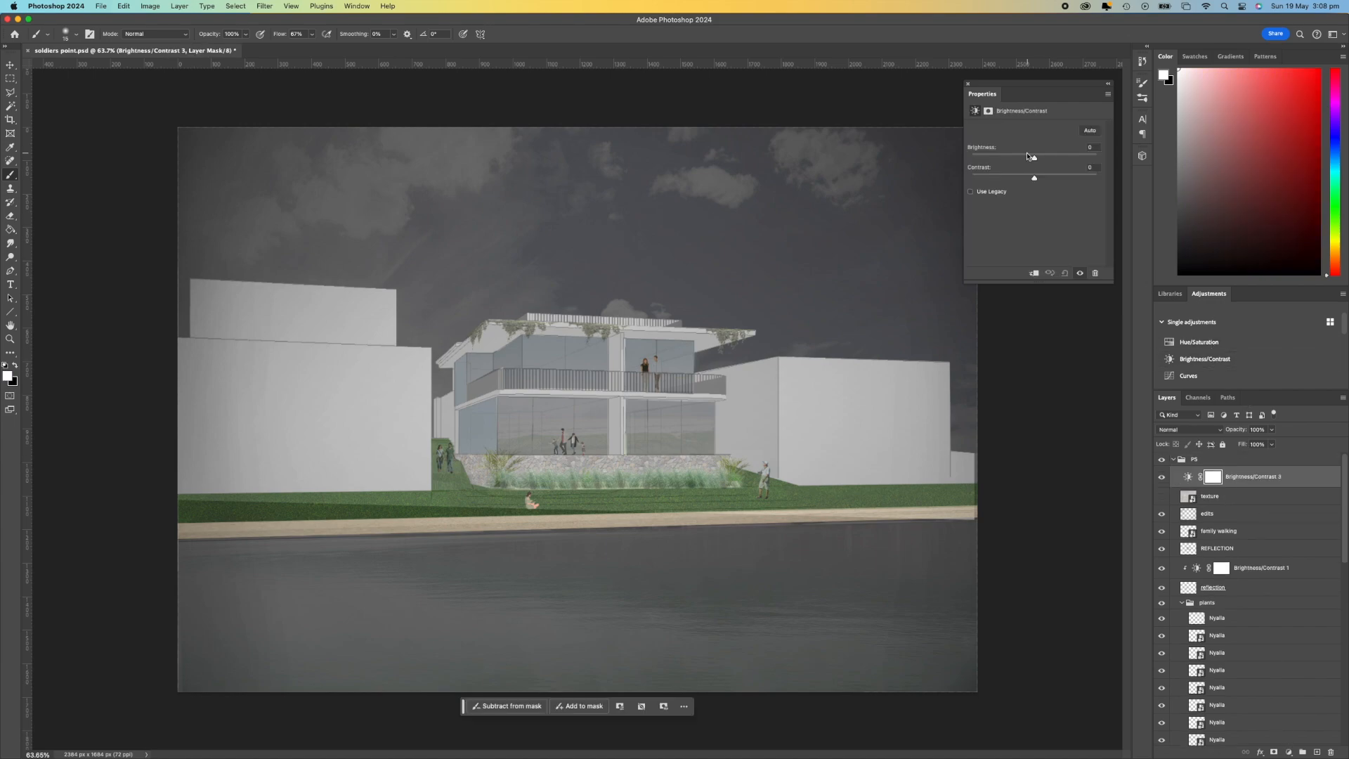
drag(1029, 156, 1016, 158)
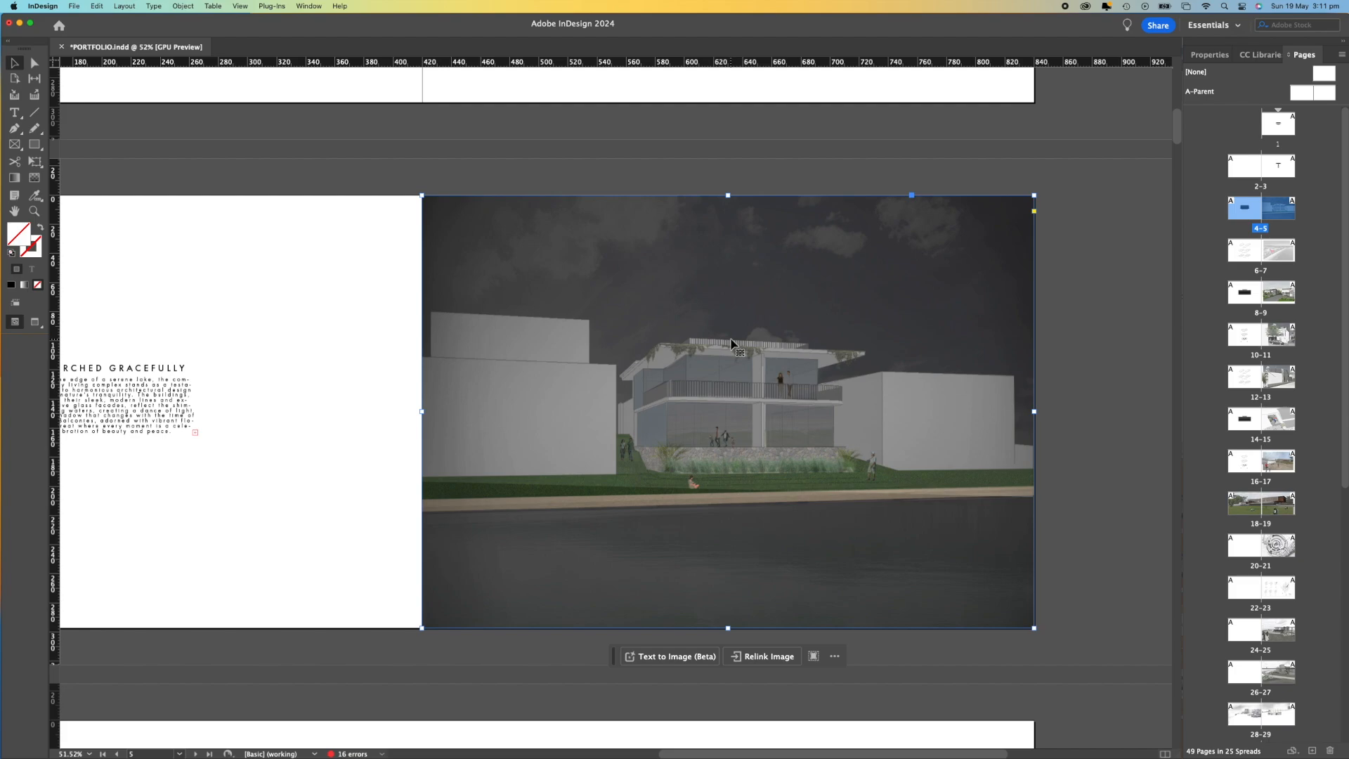
click(1086, 359)
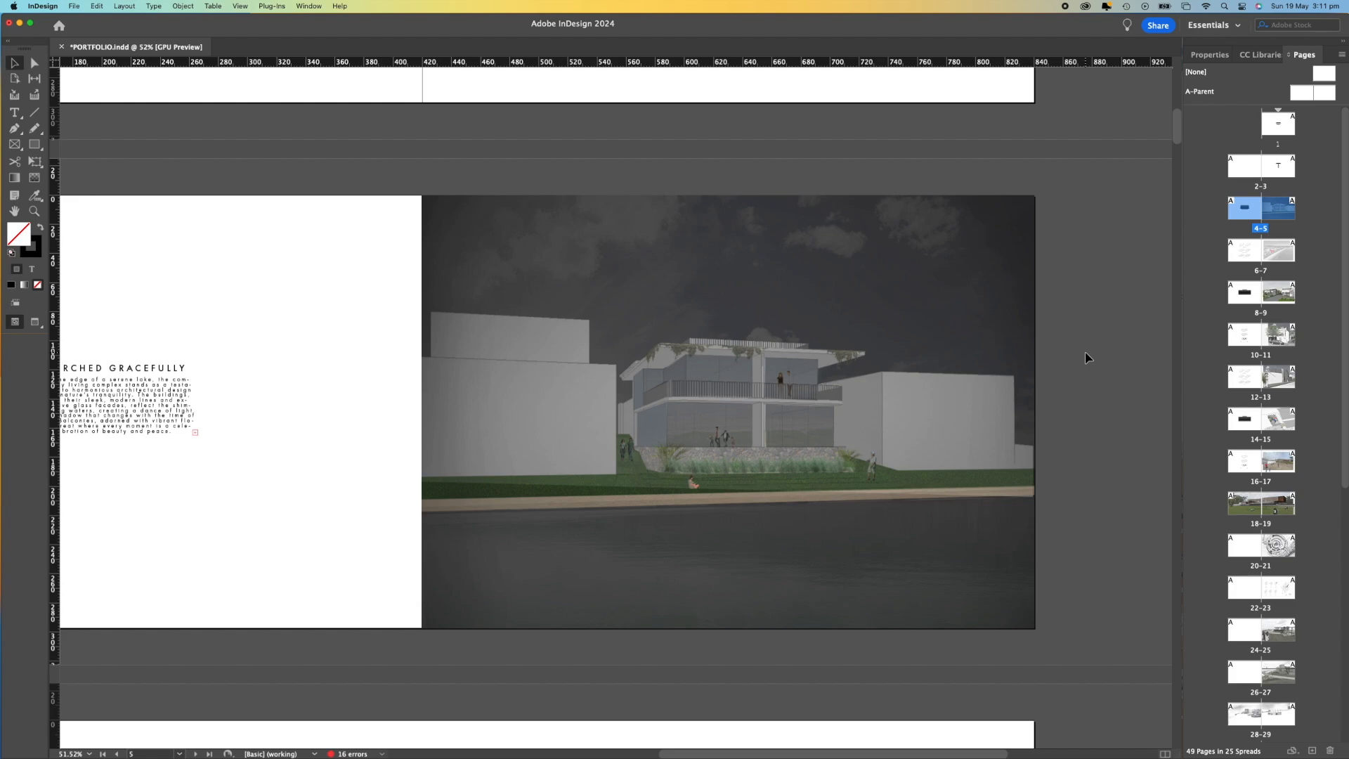
key(super+minus)
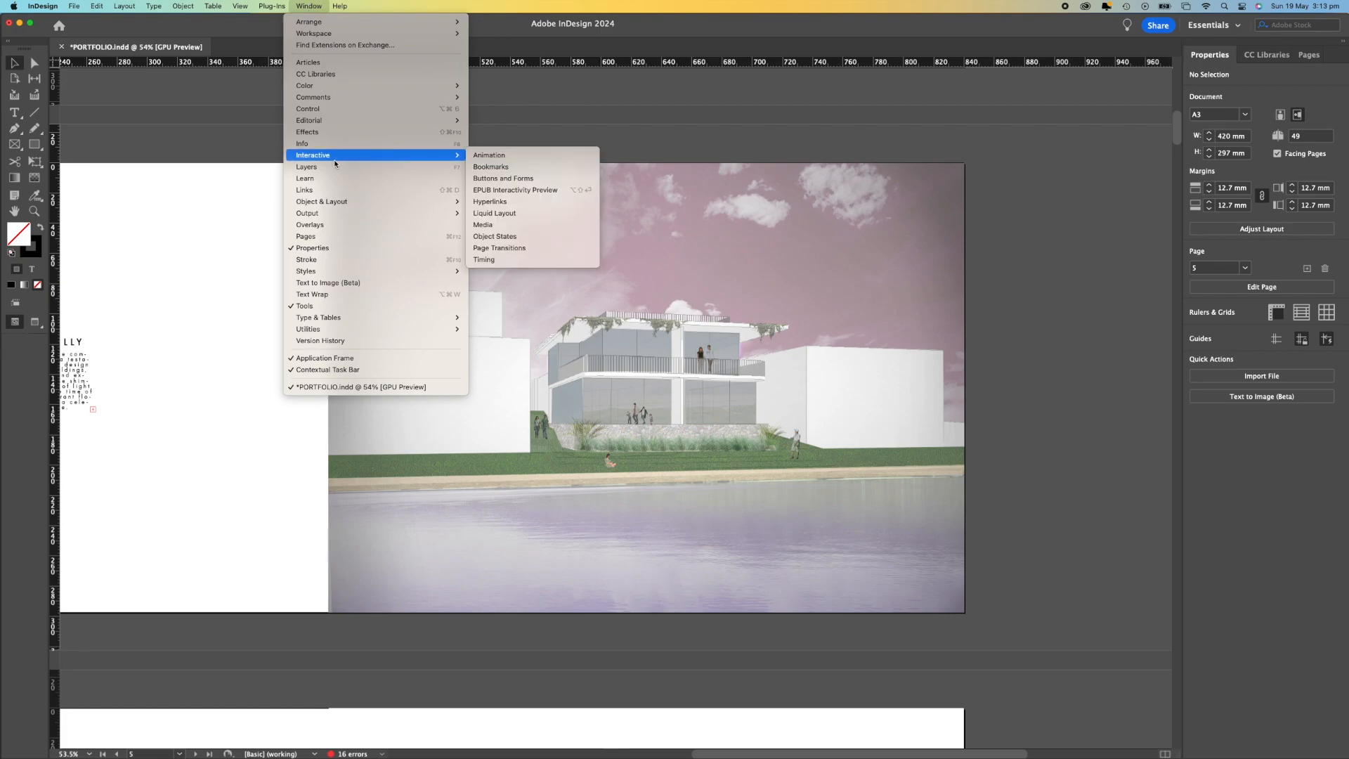
Display the document's linked files and check the external editing options for soldiers point.psd.
click(341, 190)
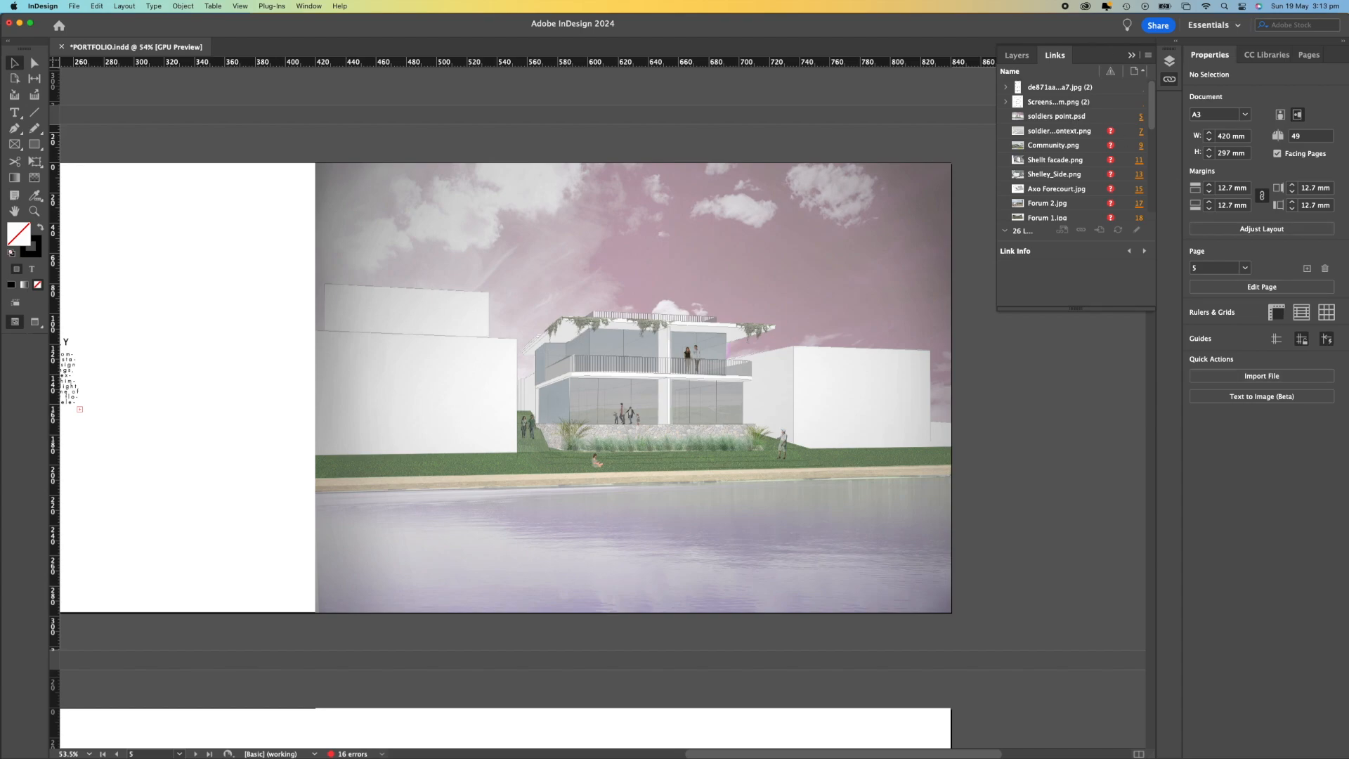
key(super+Tab)
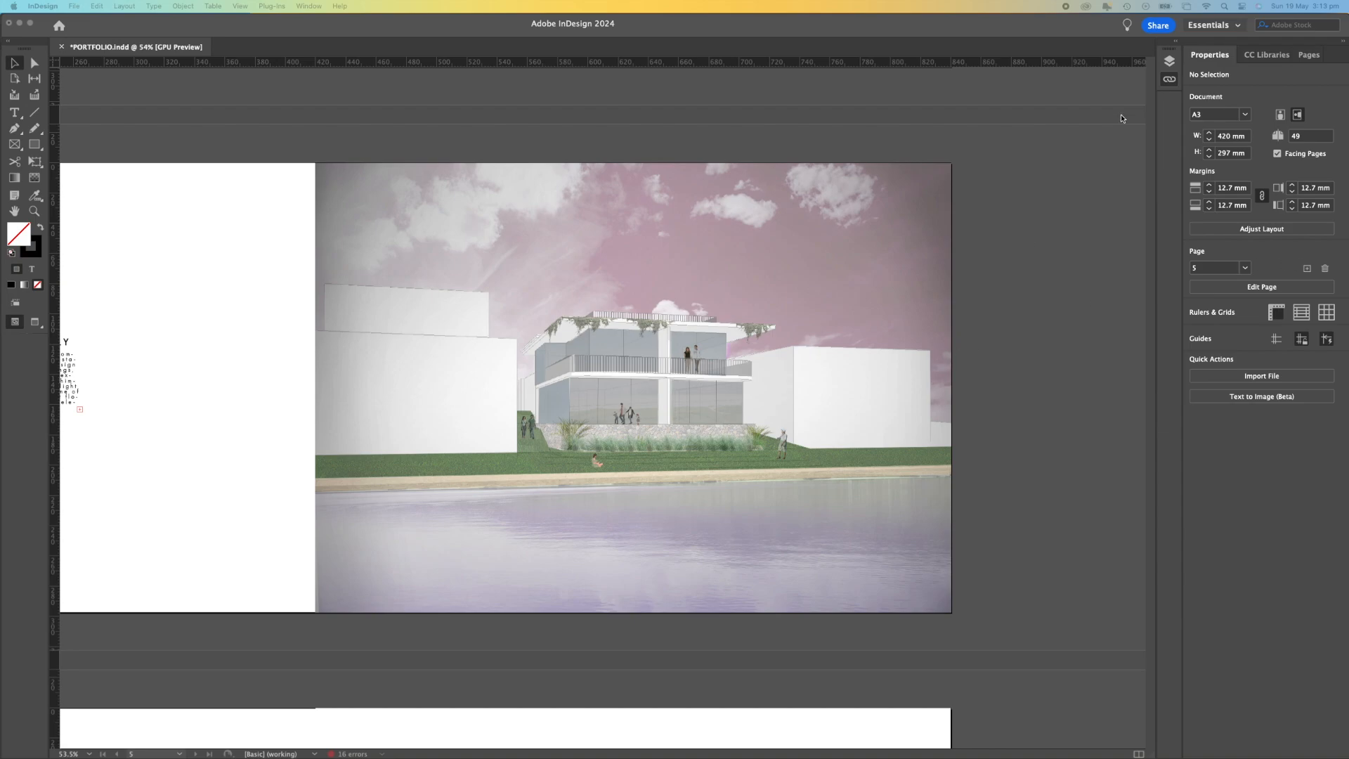
click(1168, 79)
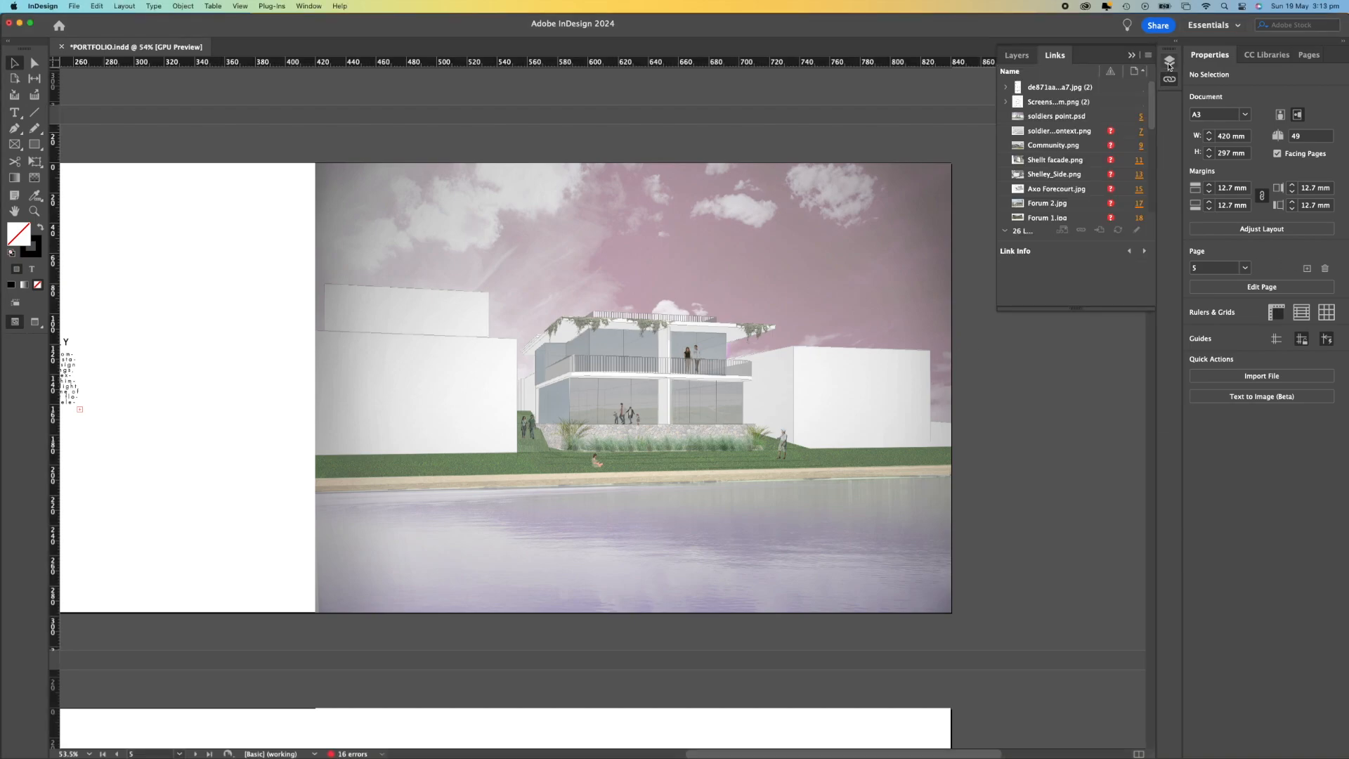
right_click(1085, 120)
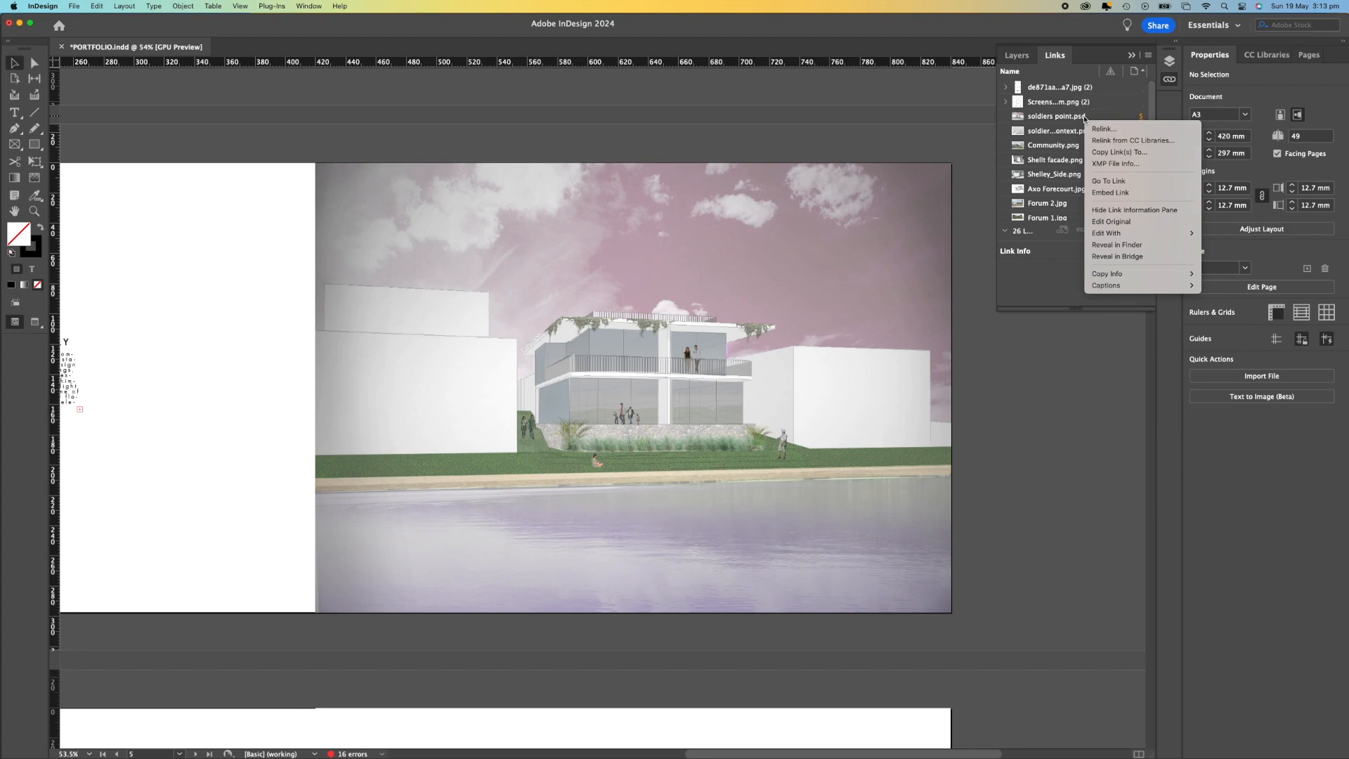
mouse_move(1102, 233)
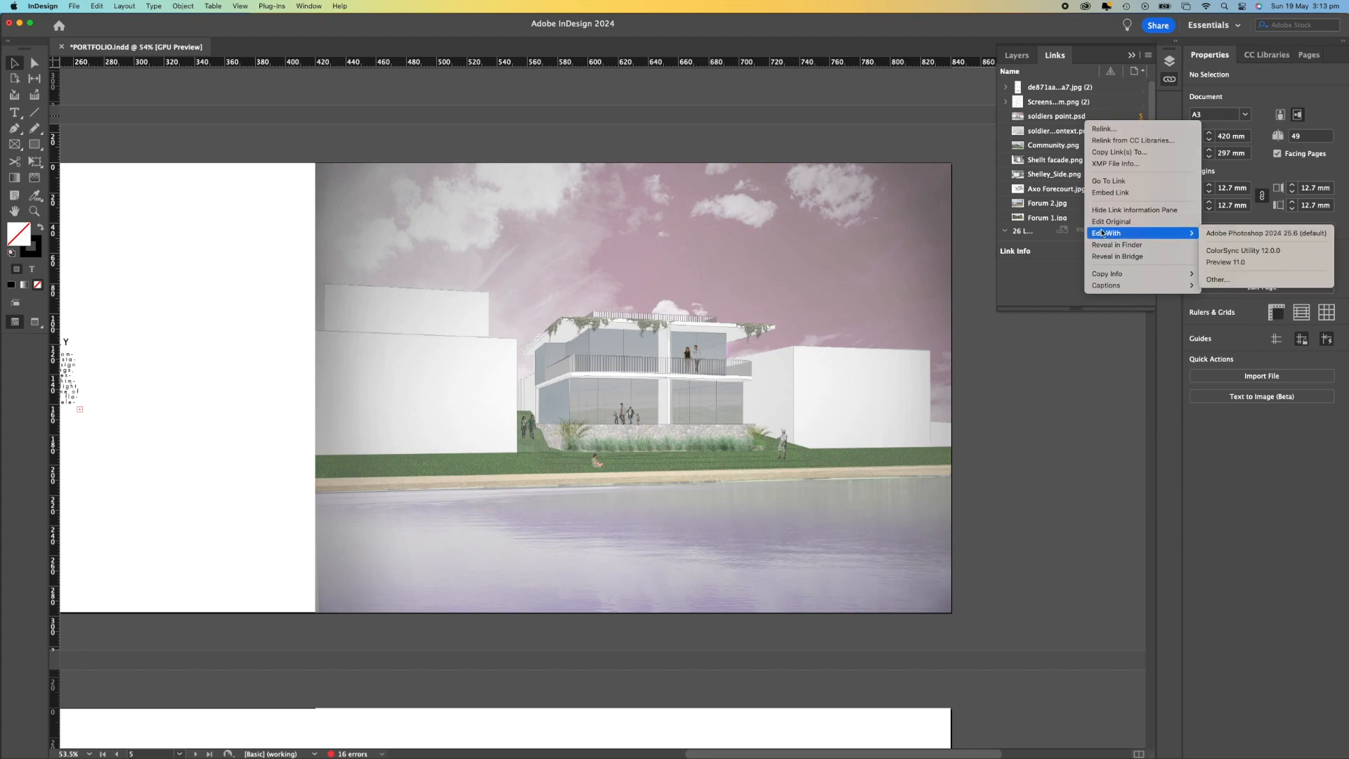
click(1064, 114)
click(969, 137)
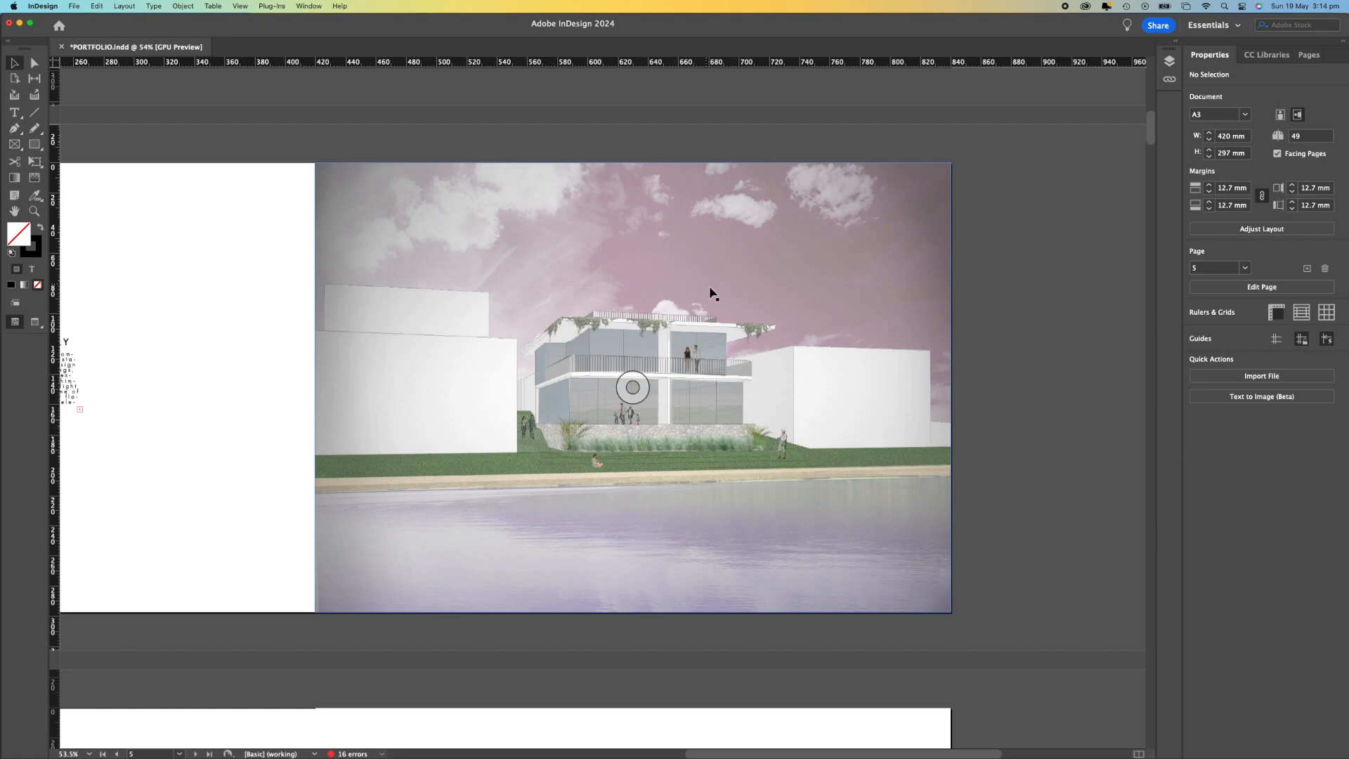
Examine the spreads on pages 4 to 9, including the image frame on page 7.
scroll(711, 292, down, 5)
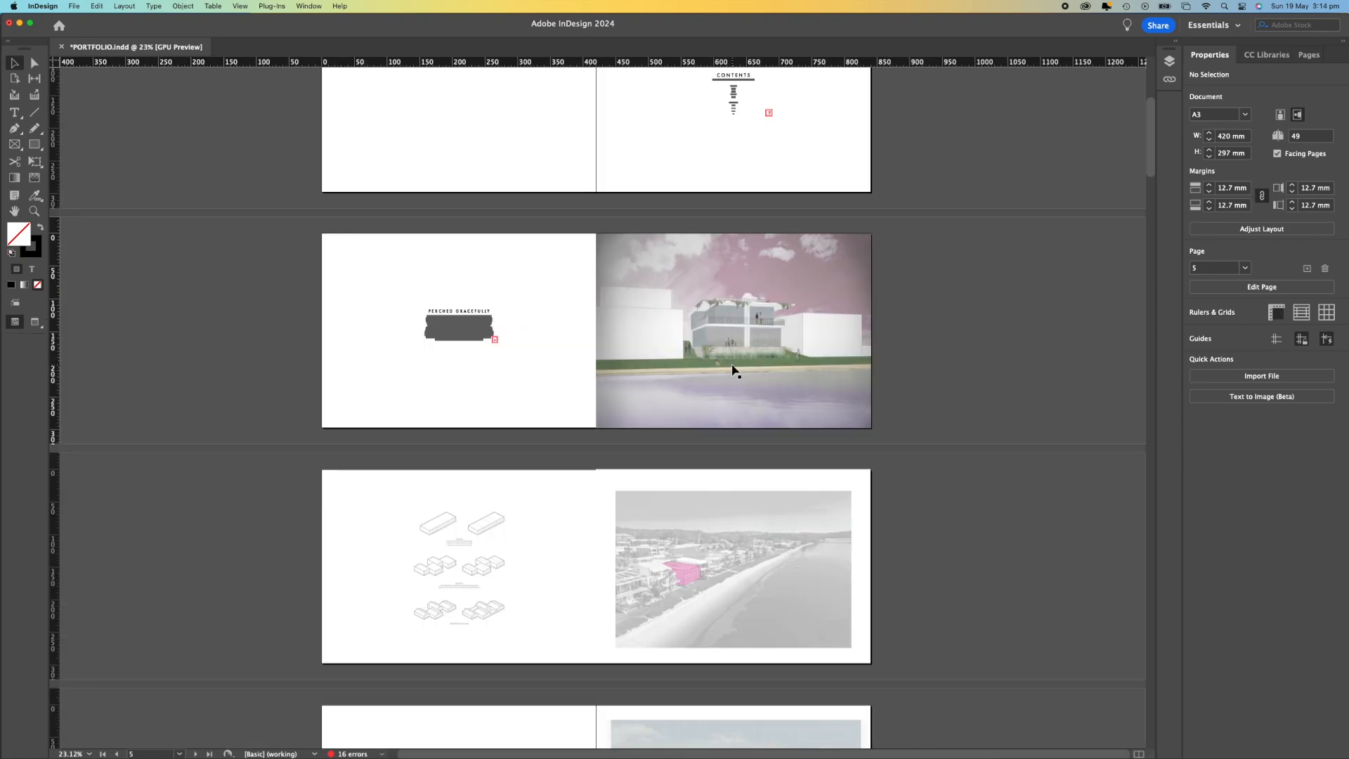
scroll(727, 267, up, 1)
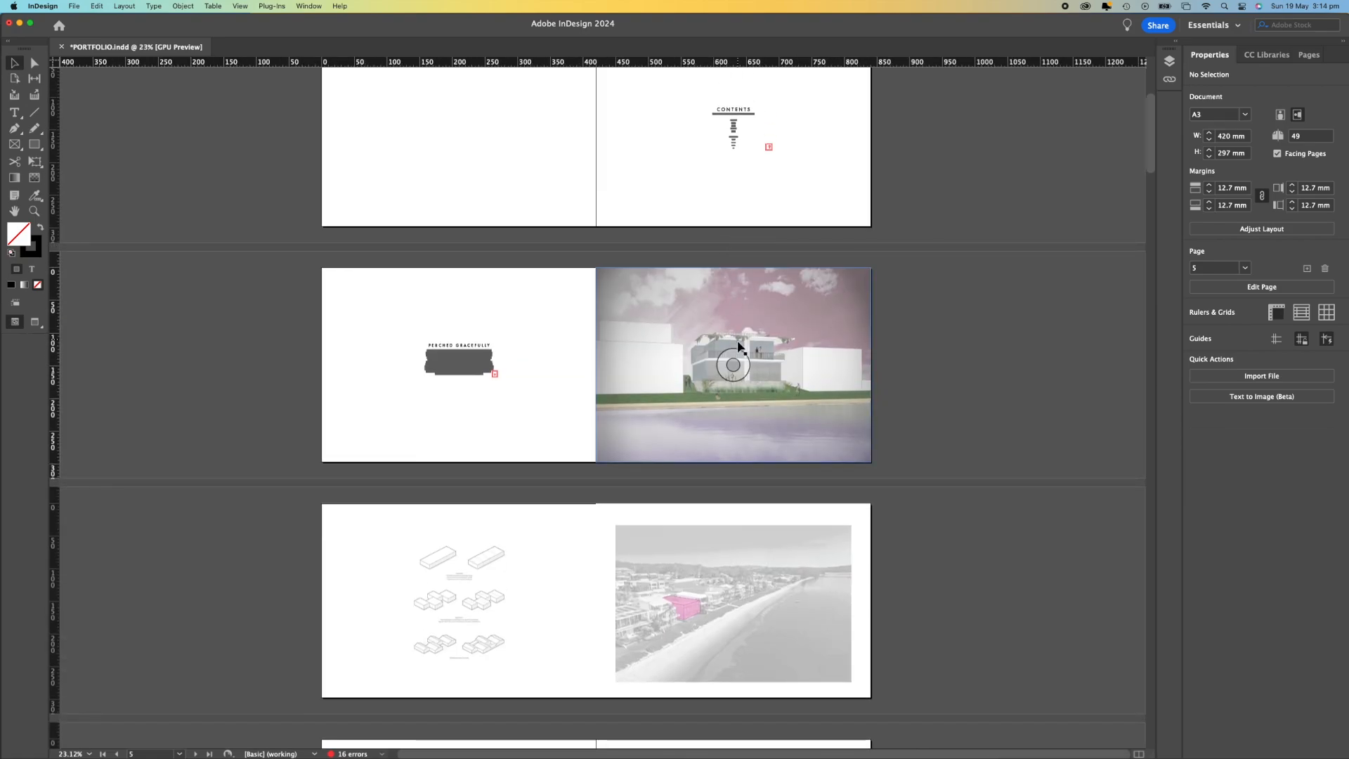
scroll(738, 342, up, 2)
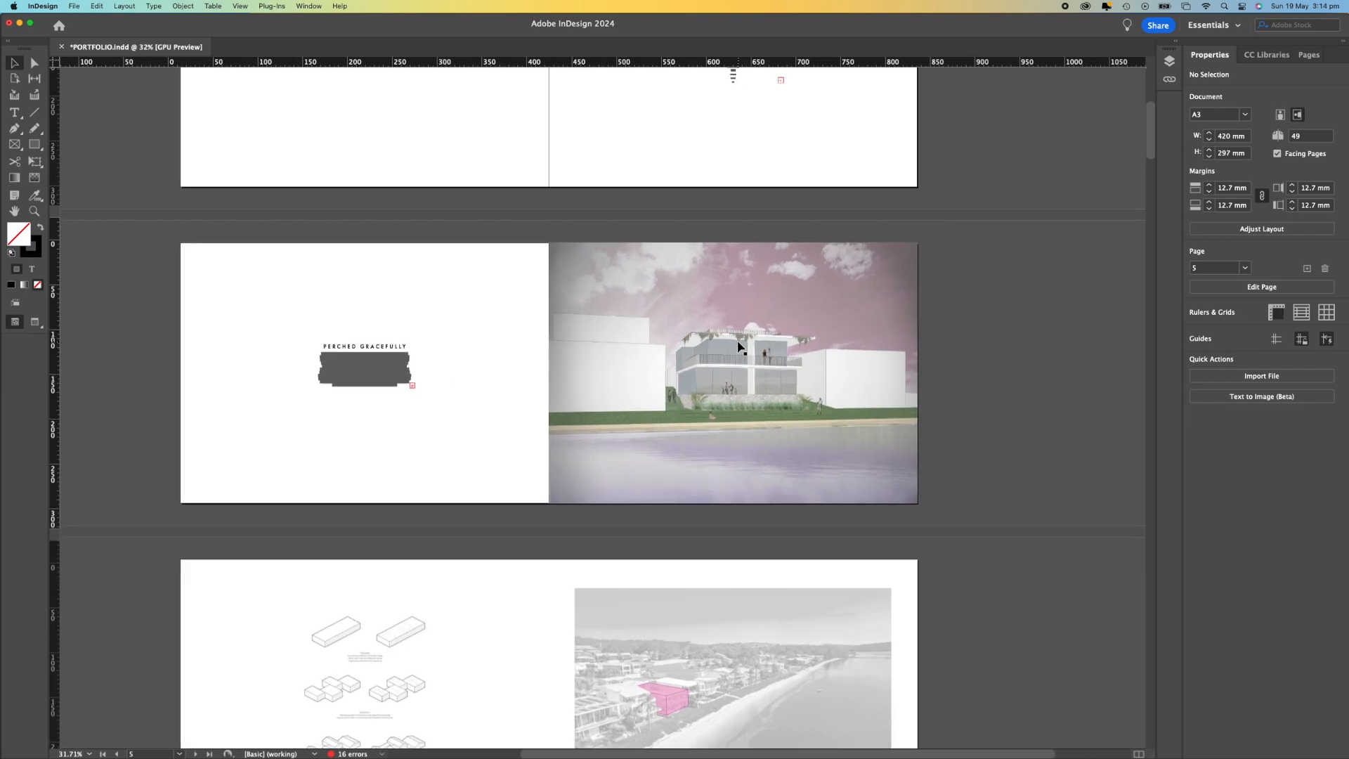
scroll(740, 345, up, 2)
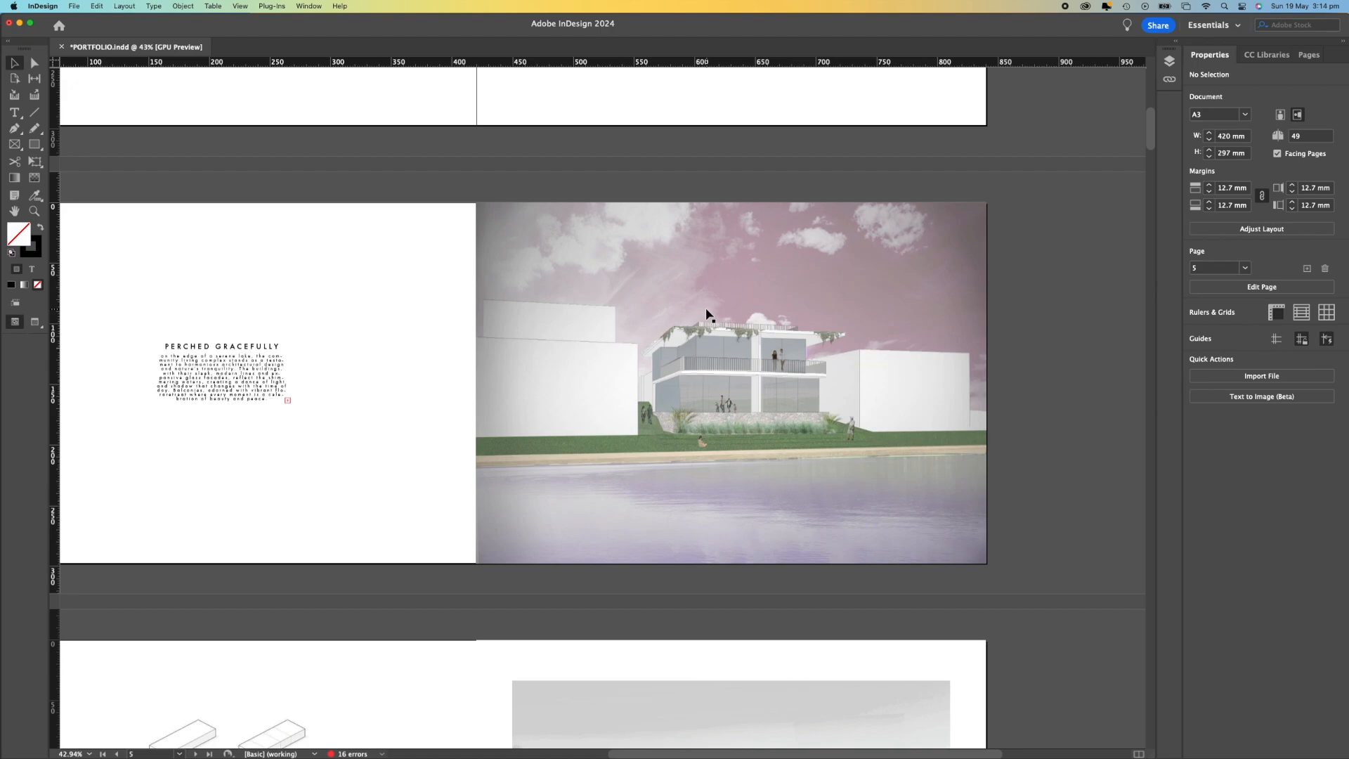
scroll(615, 340, down, 4)
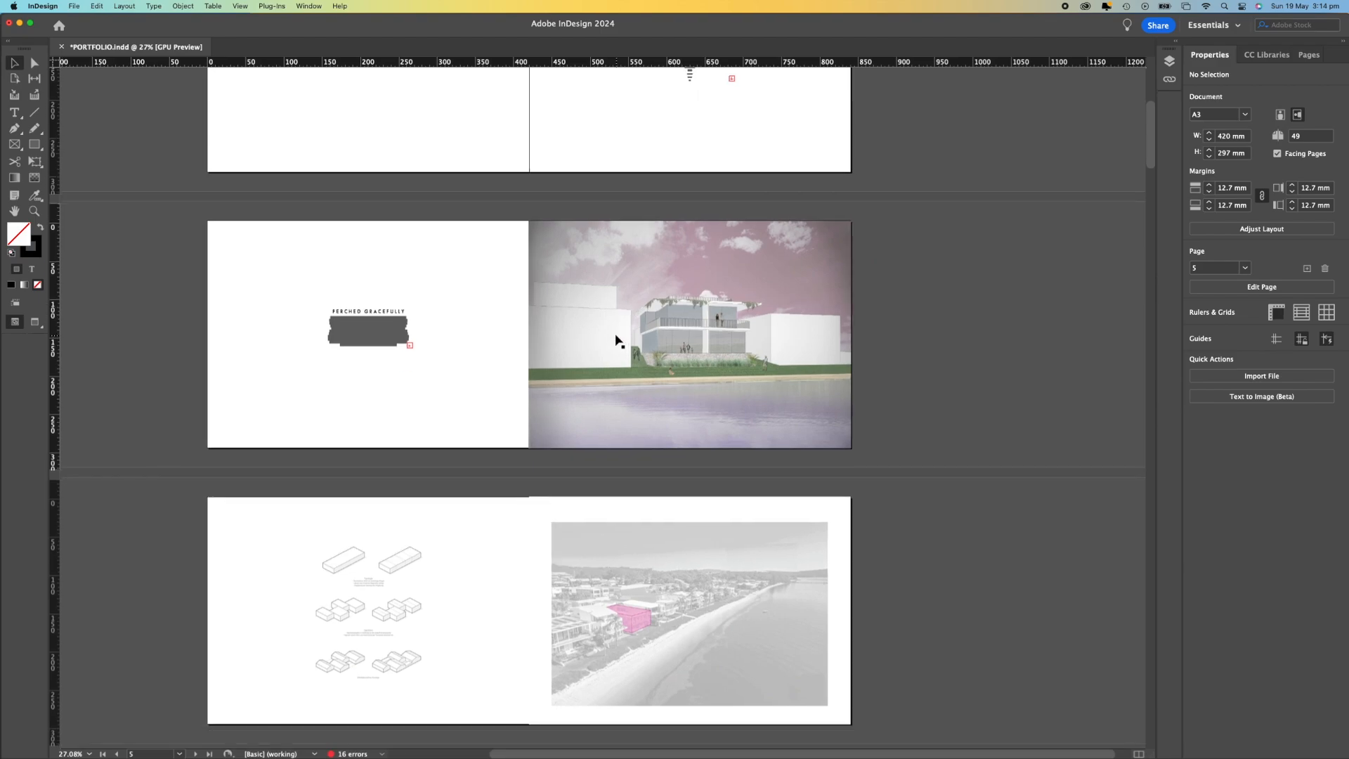
scroll(550, 507, up, 4)
click(546, 504)
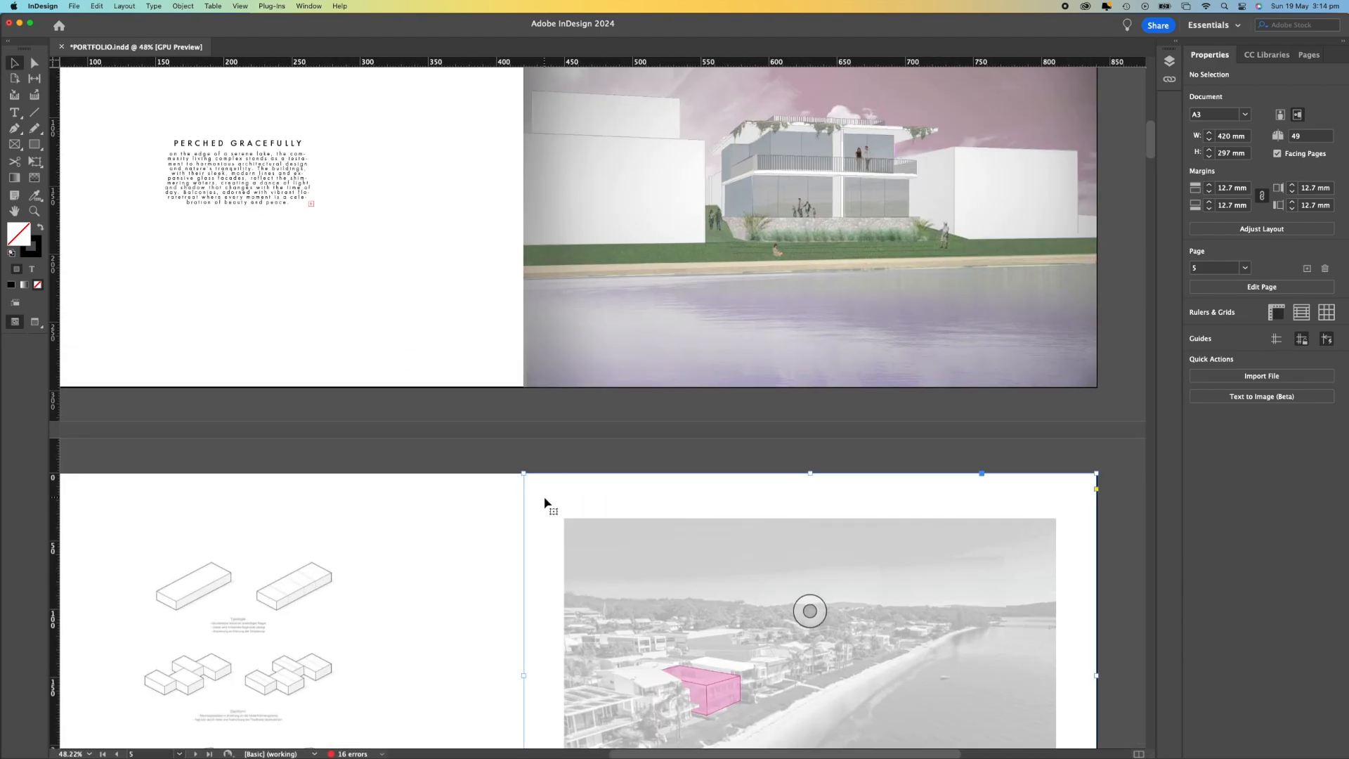
drag(811, 474, 811, 475)
click(616, 455)
scroll(628, 426, down, 5)
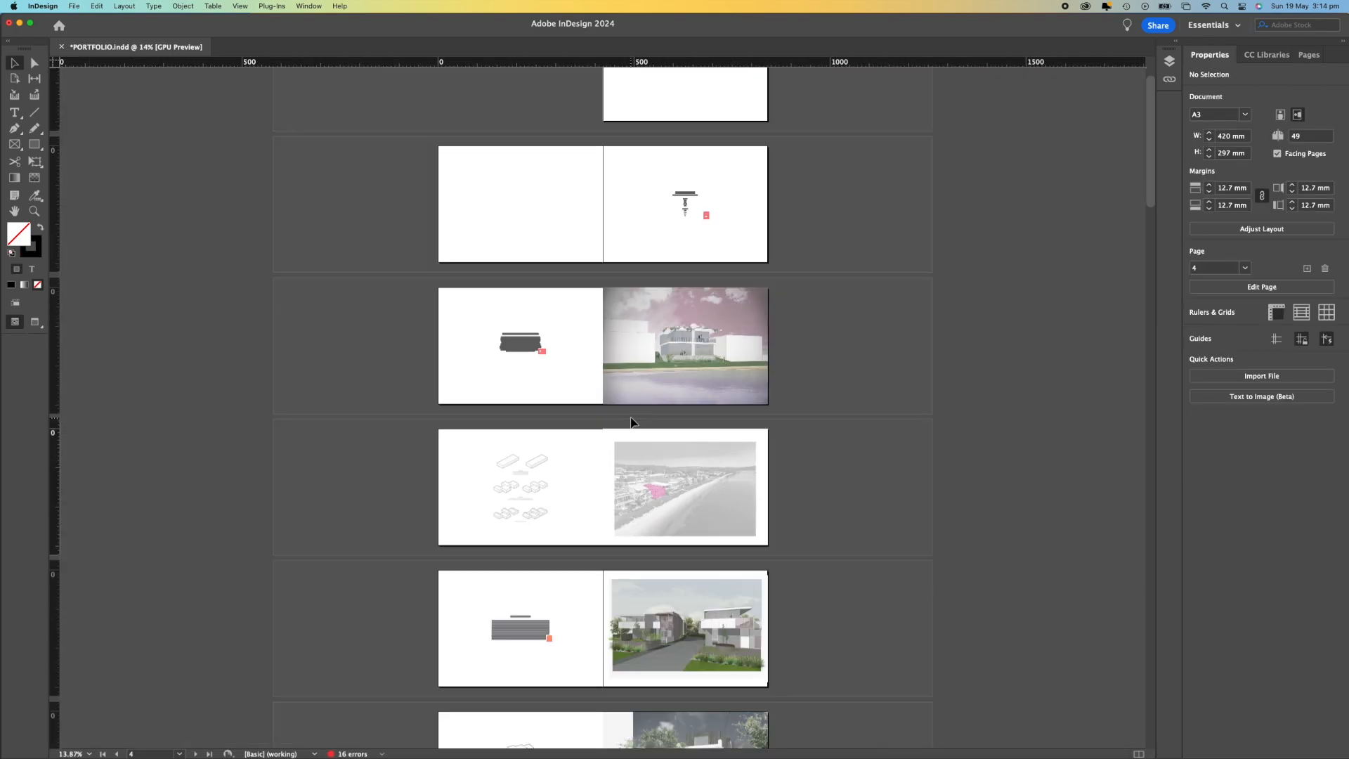
scroll(627, 426, up, 3)
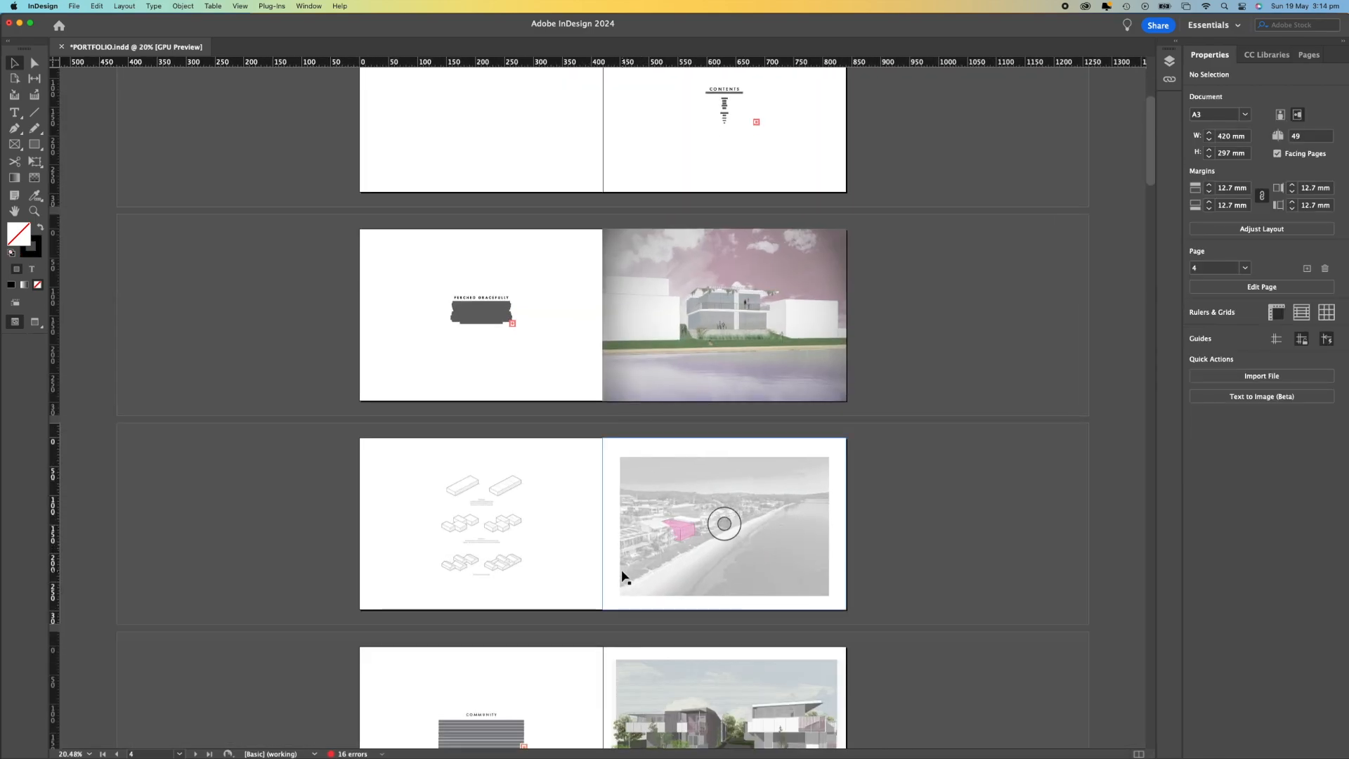
scroll(623, 575, down, 2)
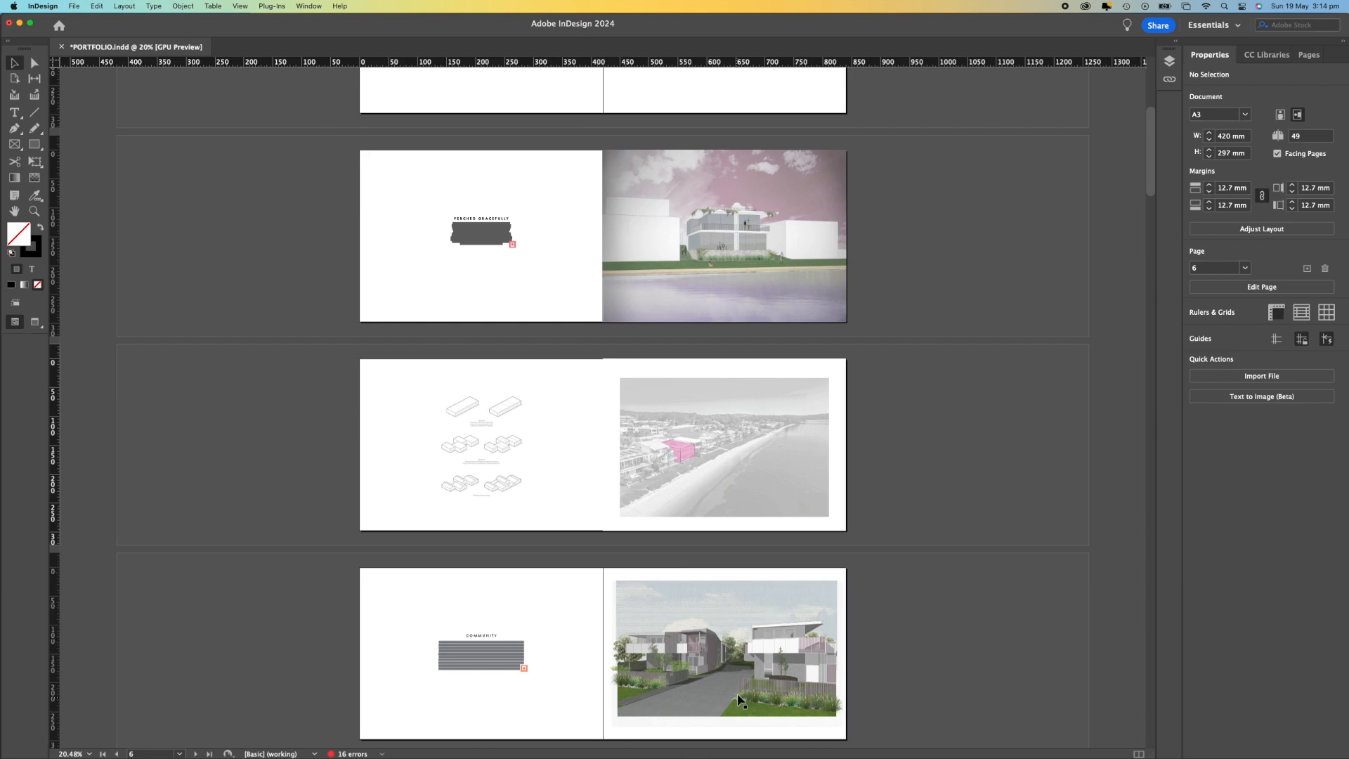
Try rotating the aerial beach image and shrinking it to about 392 by 265 mm inside its frame on page 7.
click(724, 444)
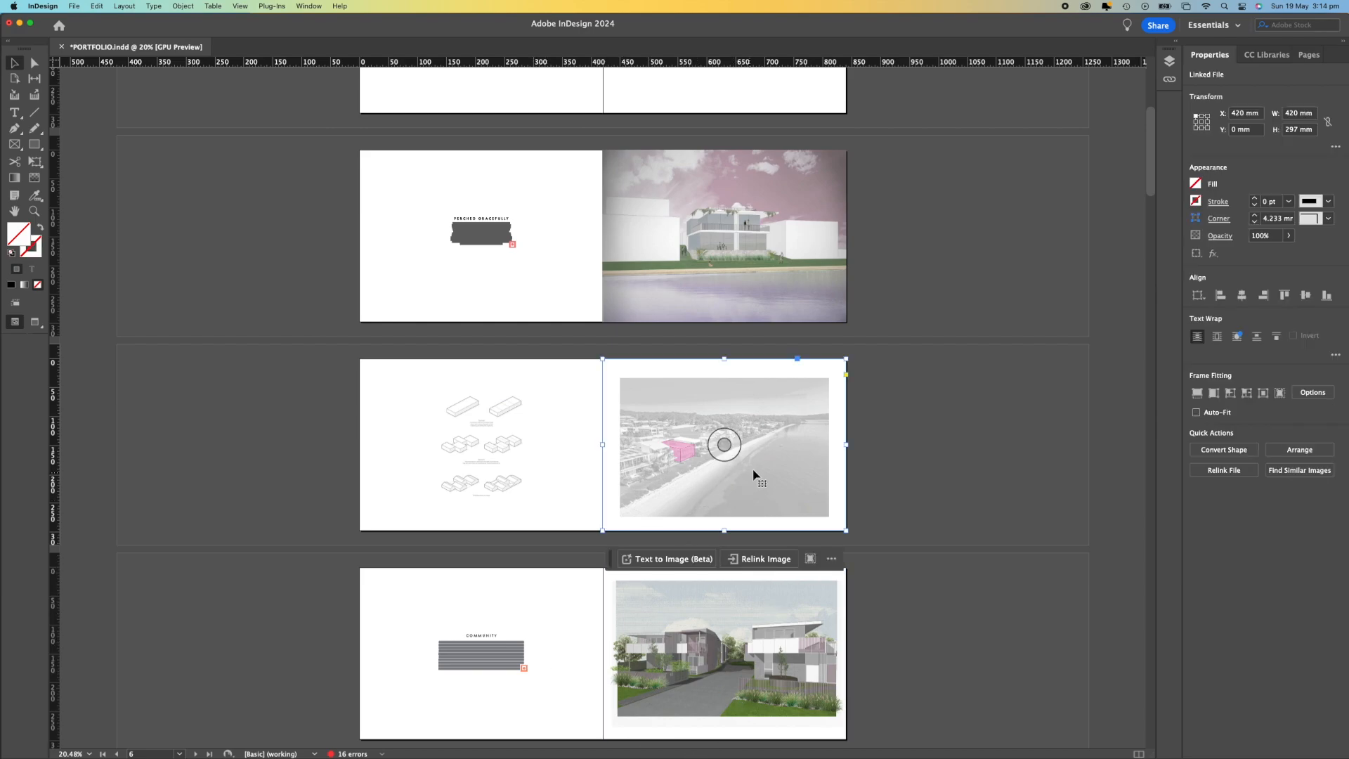
drag(849, 357, 879, 340)
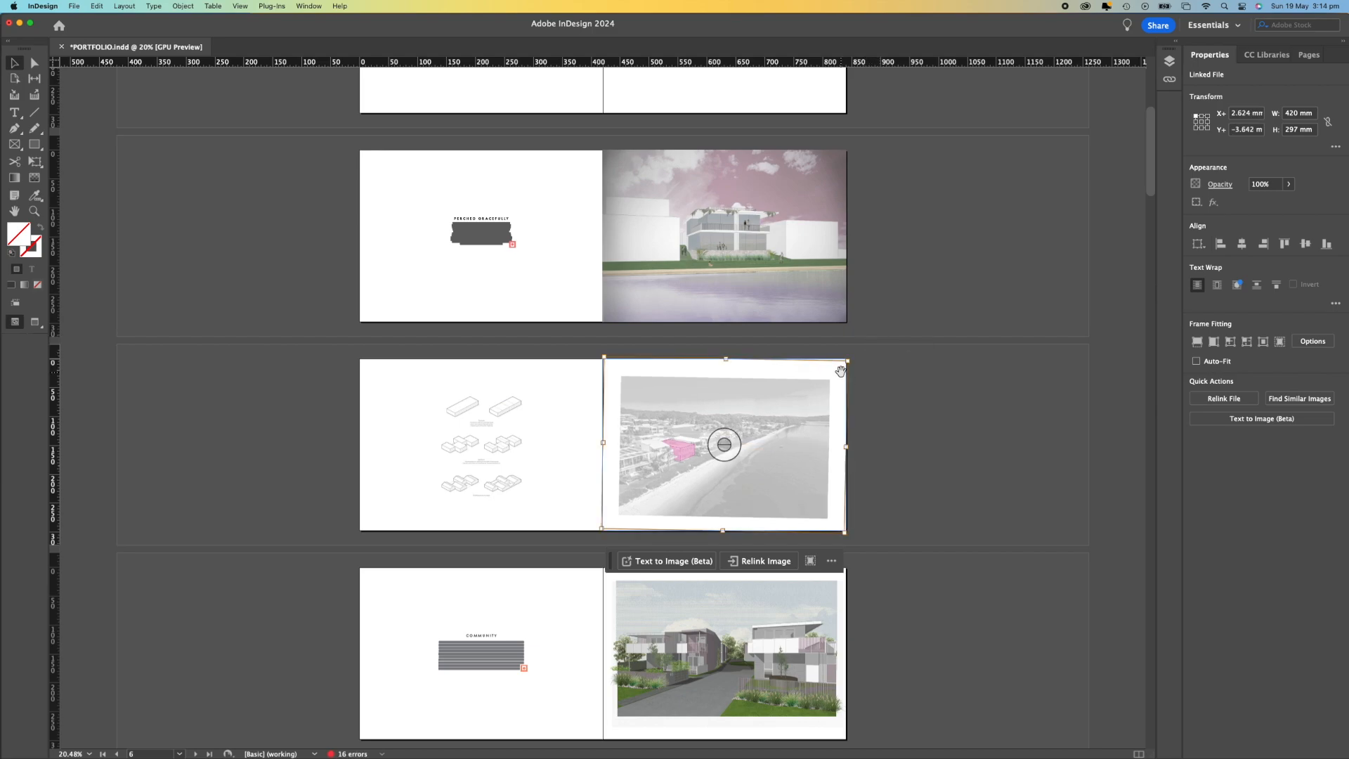
key(super+z)
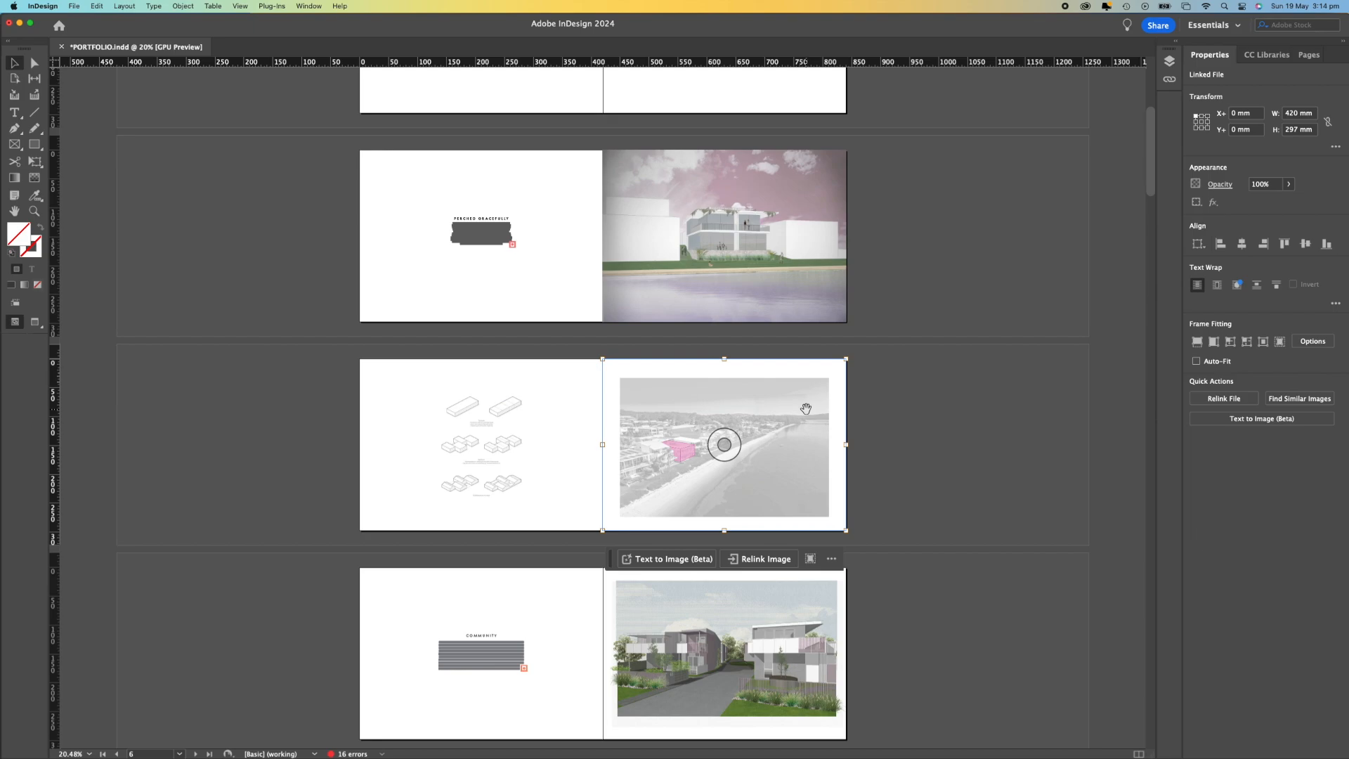
drag(848, 358, 831, 377)
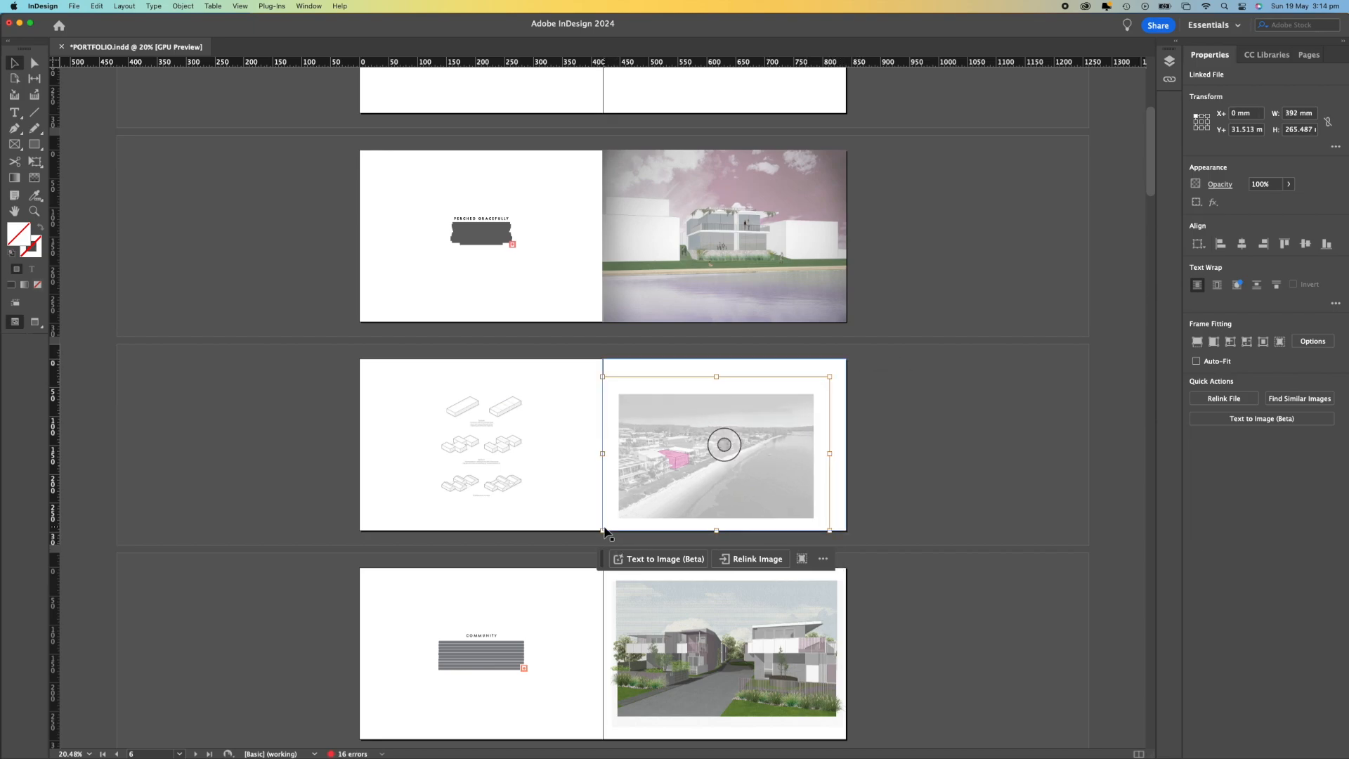
key(super+z)
click(820, 386)
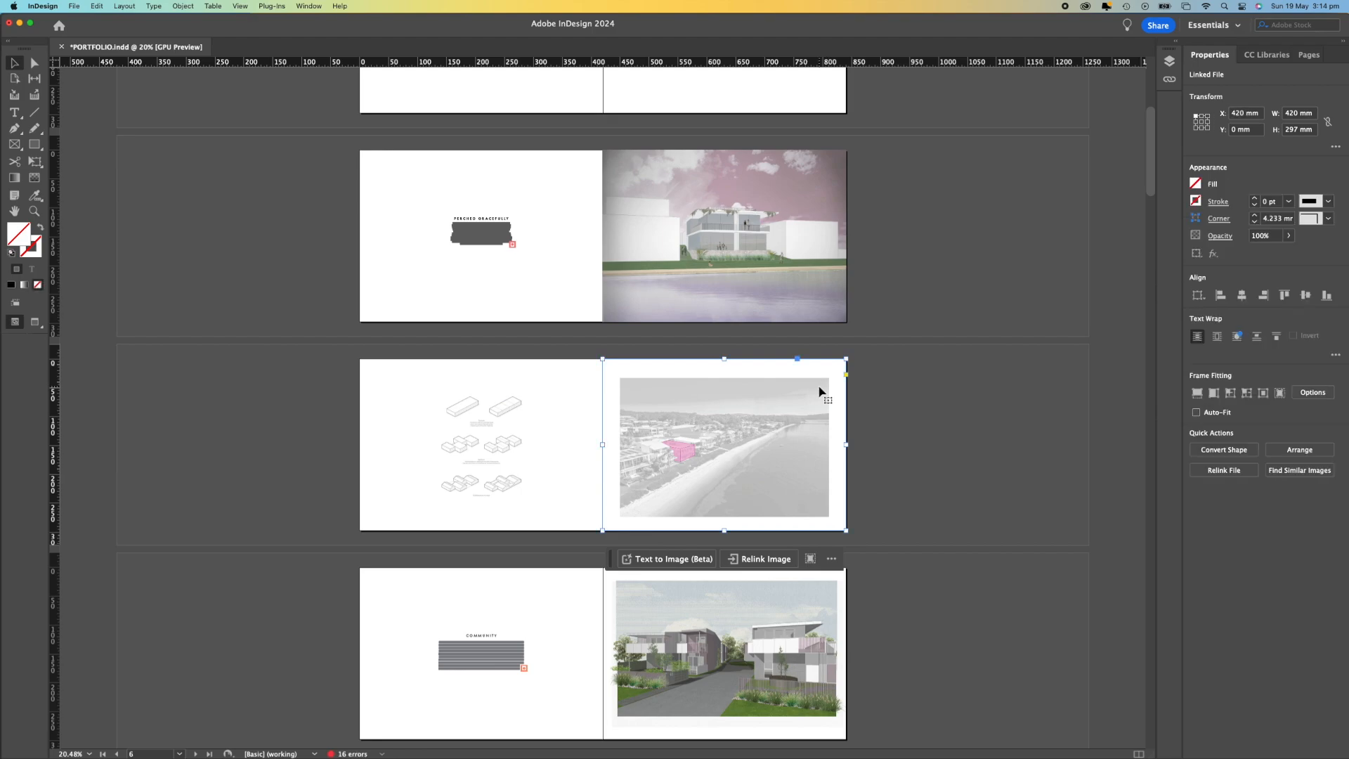
Enlarge the aerial image's frame on page 7 to about 508 by 394 mm and scale the image inside to about 488 by 380 mm.
drag(848, 358, 898, 302)
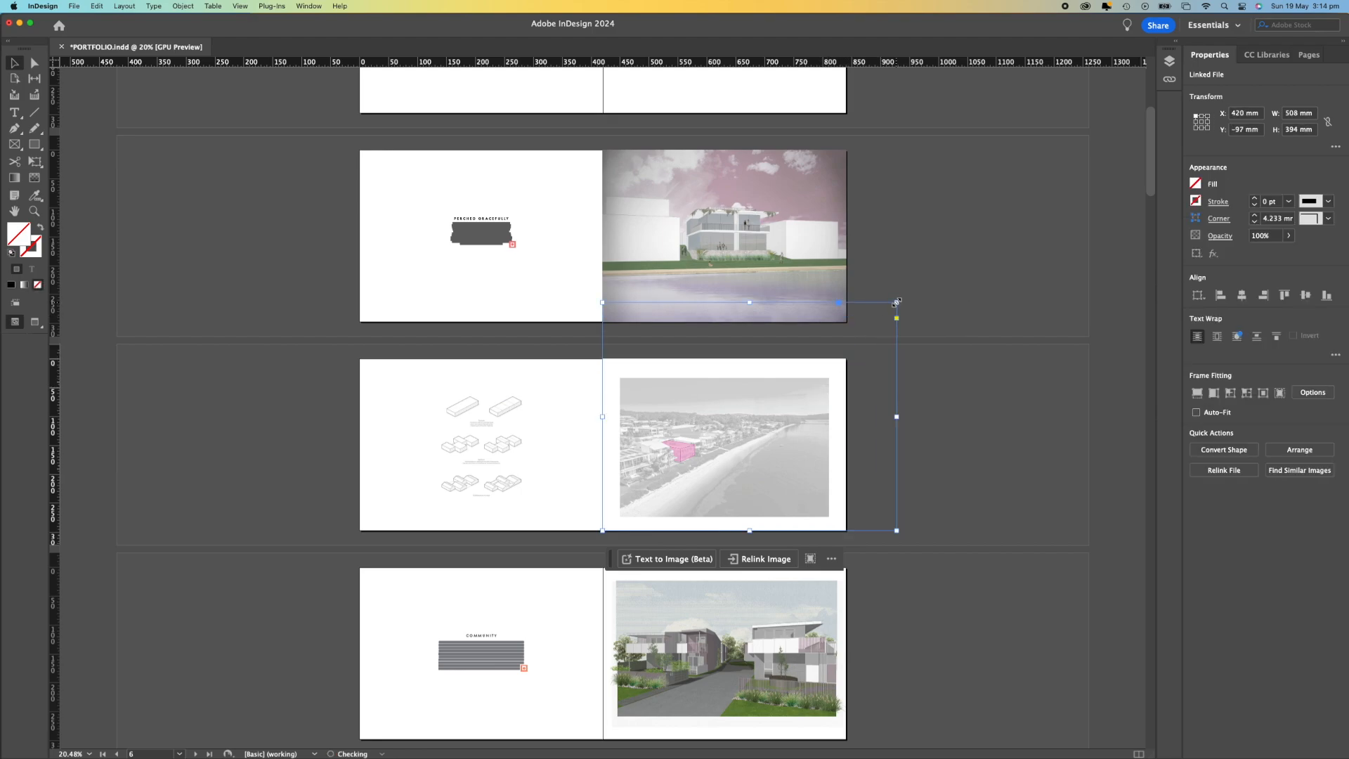
double_click(760, 472)
drag(846, 358, 830, 375)
key(super+z)
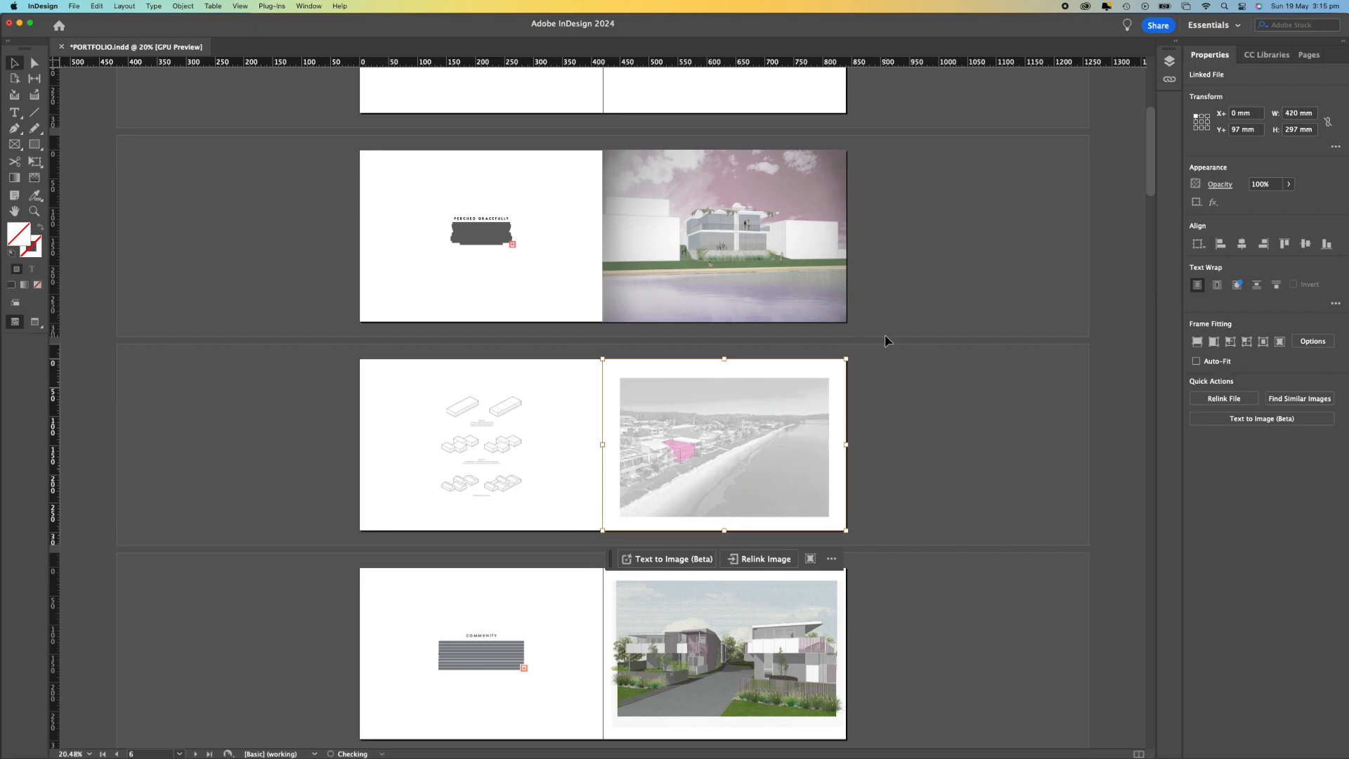
key(super+z)
drag(847, 360, 868, 332)
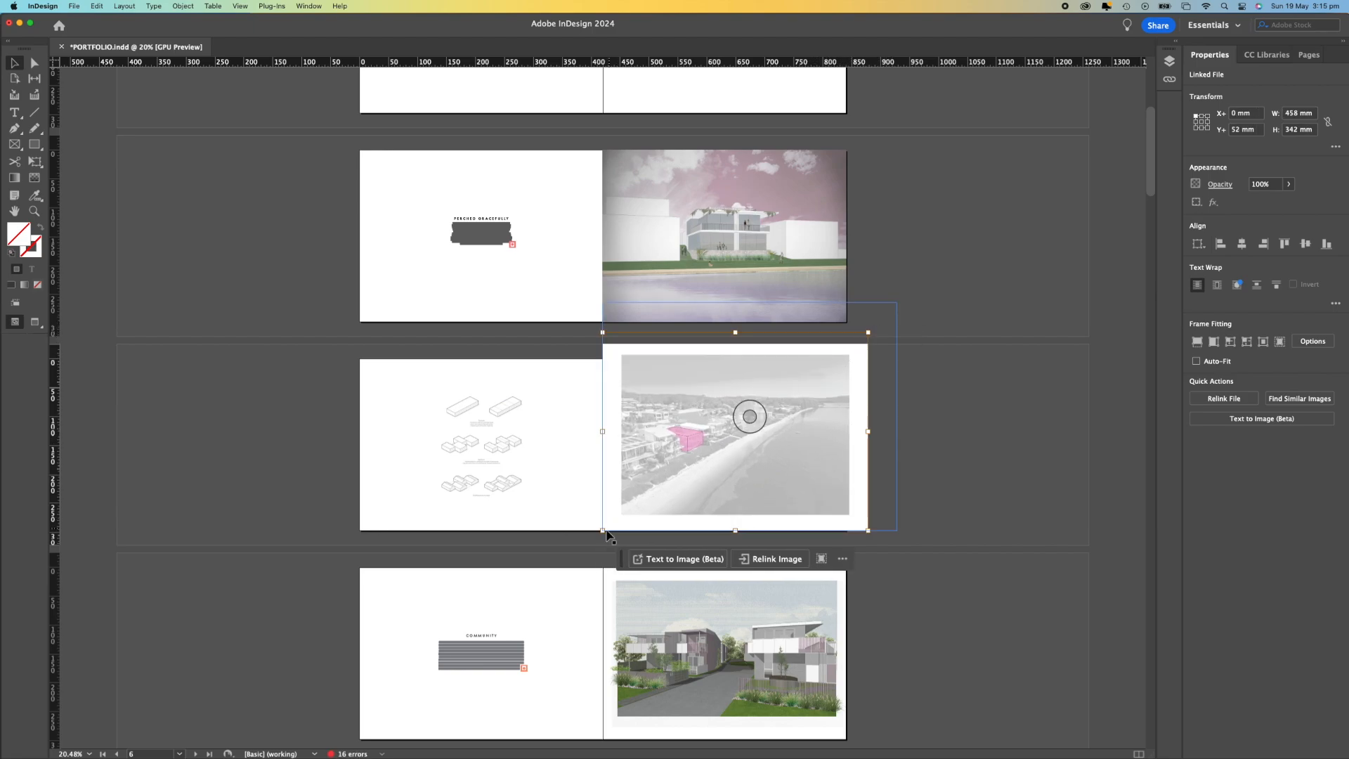
drag(603, 529, 585, 552)
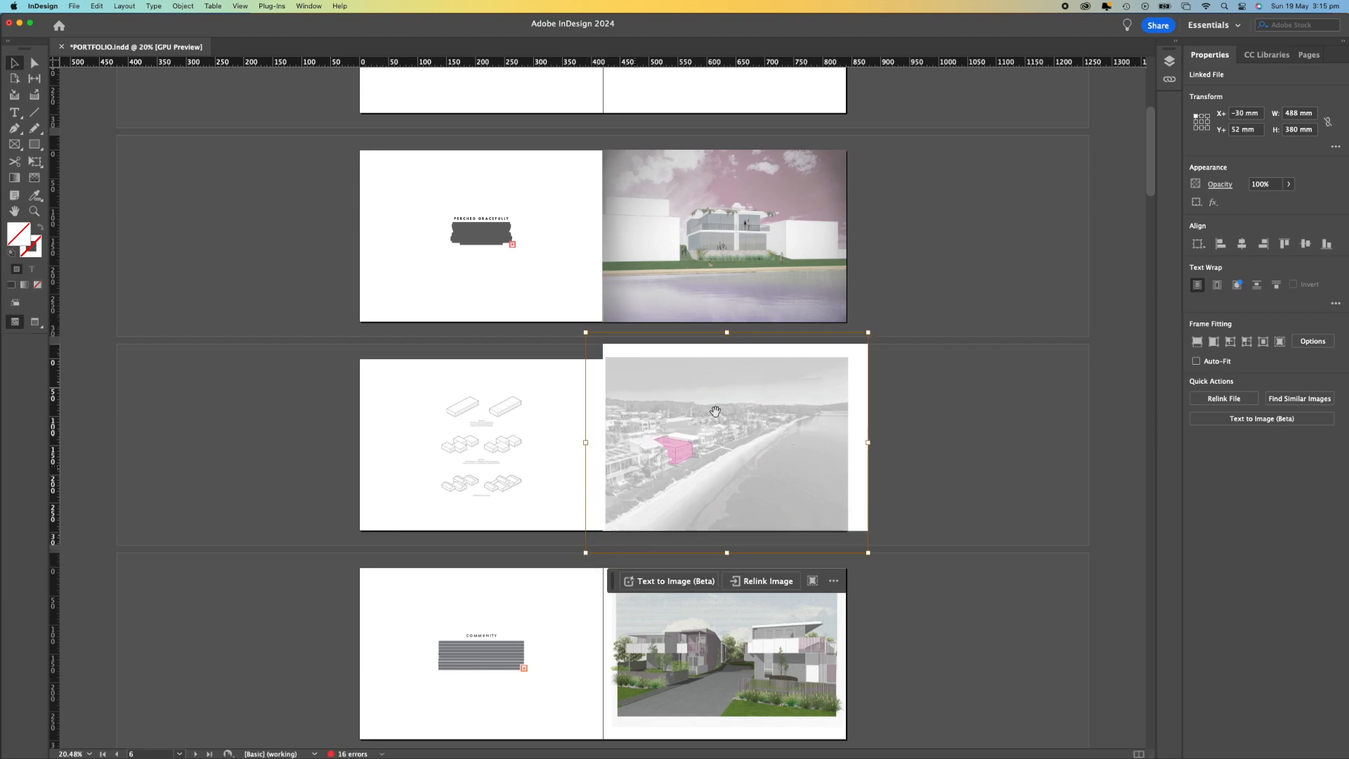
Reduce the aerial image's frame to the 420 by 297 mm page size and widen the image inside to about 492 mm.
click(844, 351)
drag(896, 300, 848, 355)
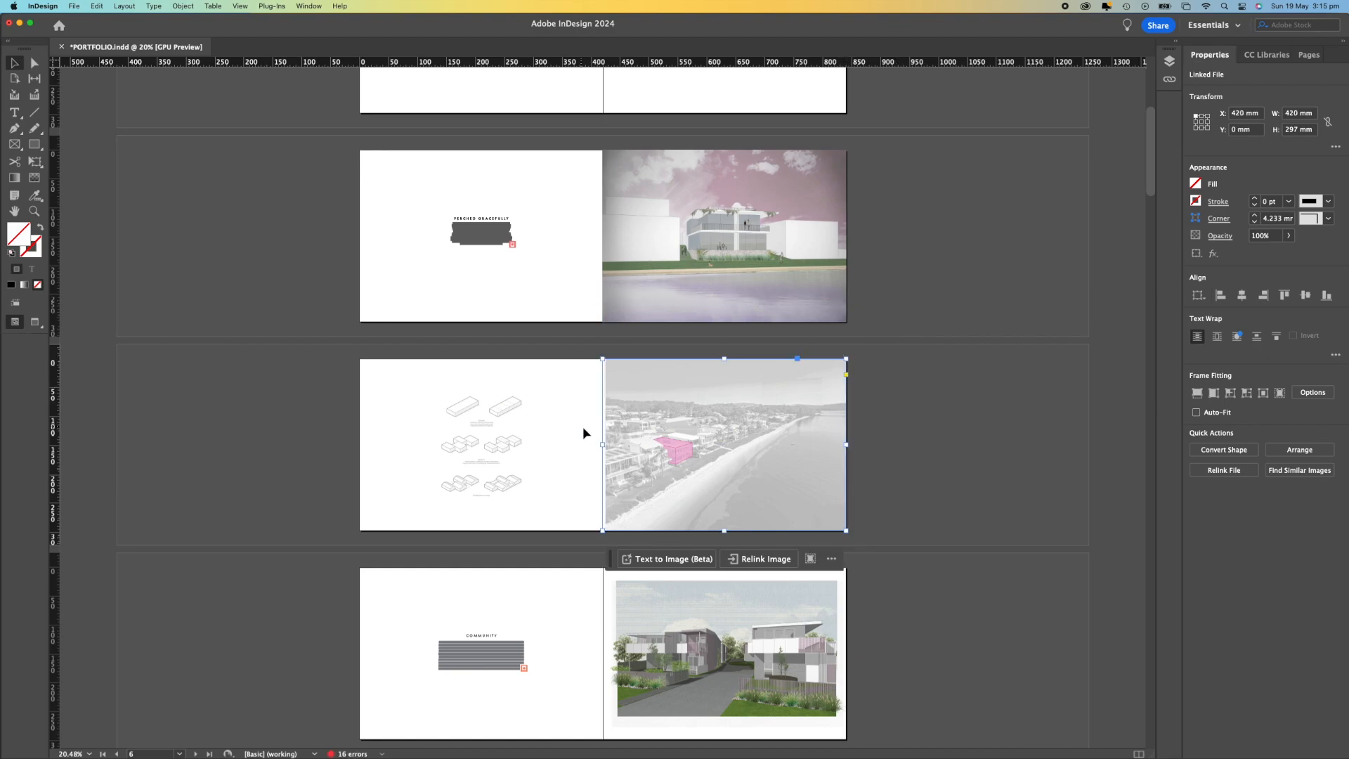
double_click(627, 472)
drag(582, 331, 582, 331)
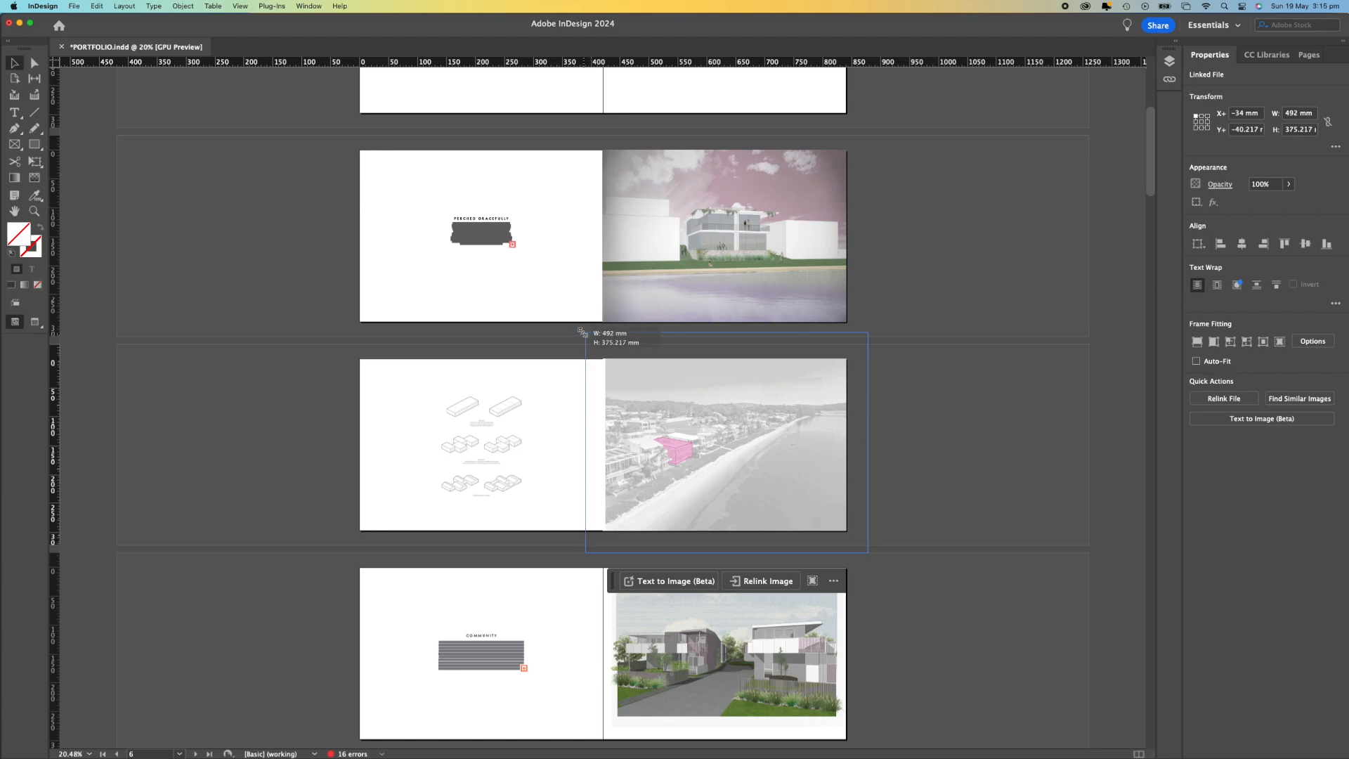
click(834, 388)
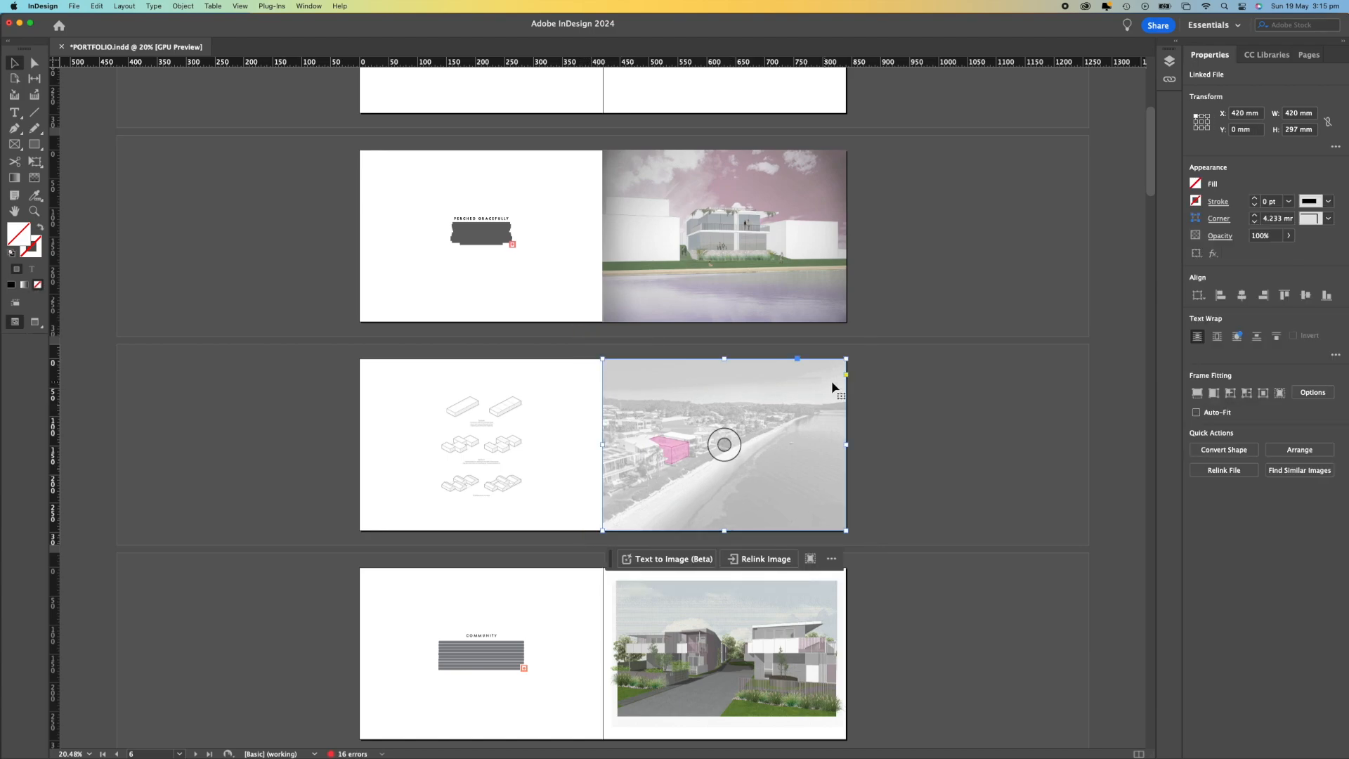
click(976, 414)
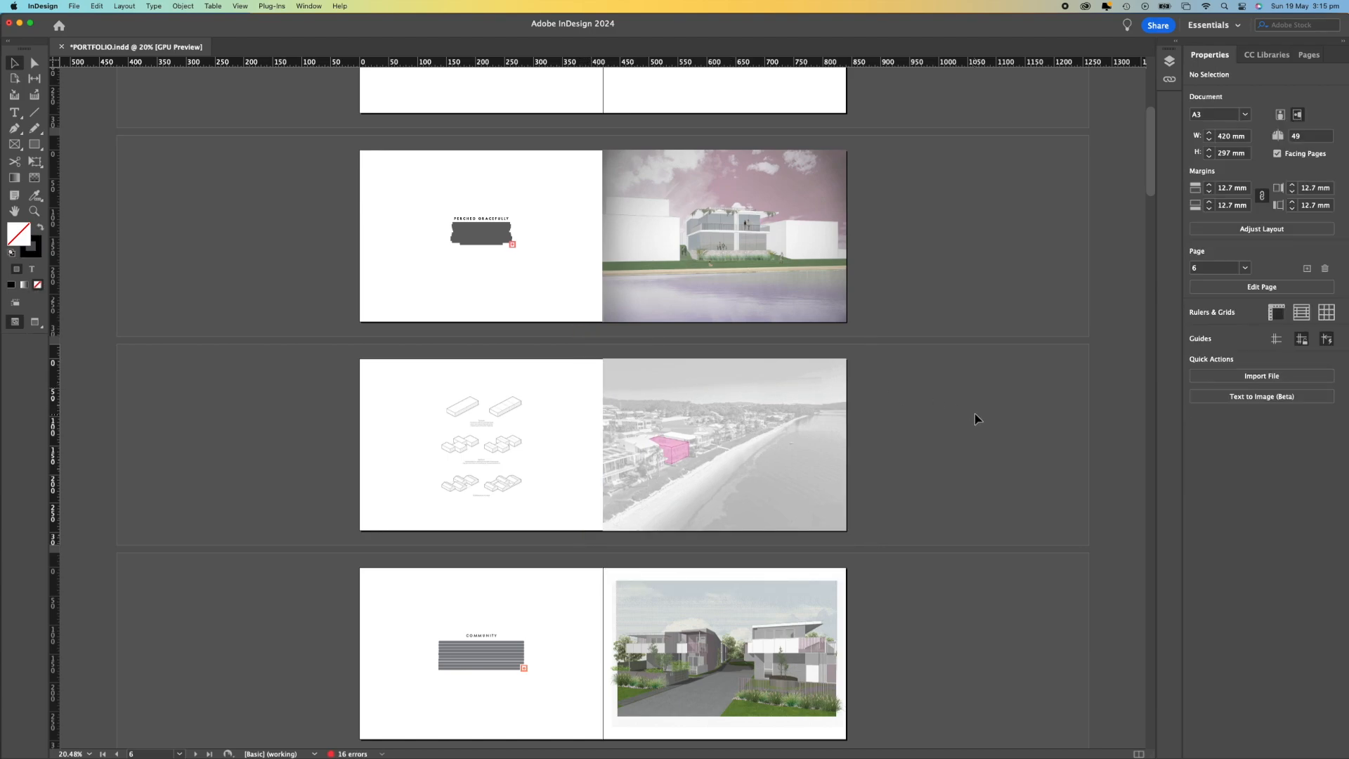
Inspect how the aerial image fills page 7, up close and alongside the neighbouring spreads.
click(738, 511)
click(1002, 491)
scroll(761, 371, up, 5)
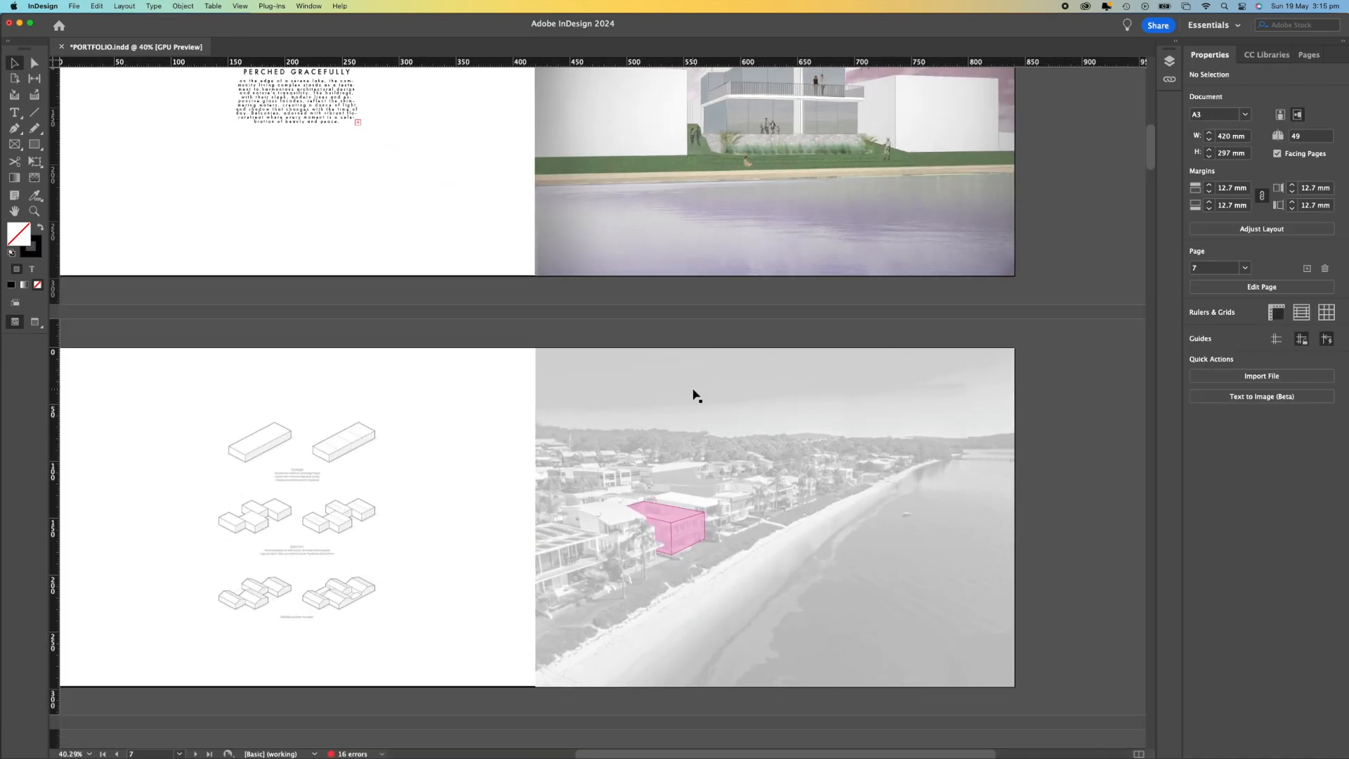
scroll(696, 396, down, 3)
scroll(695, 395, up, 1)
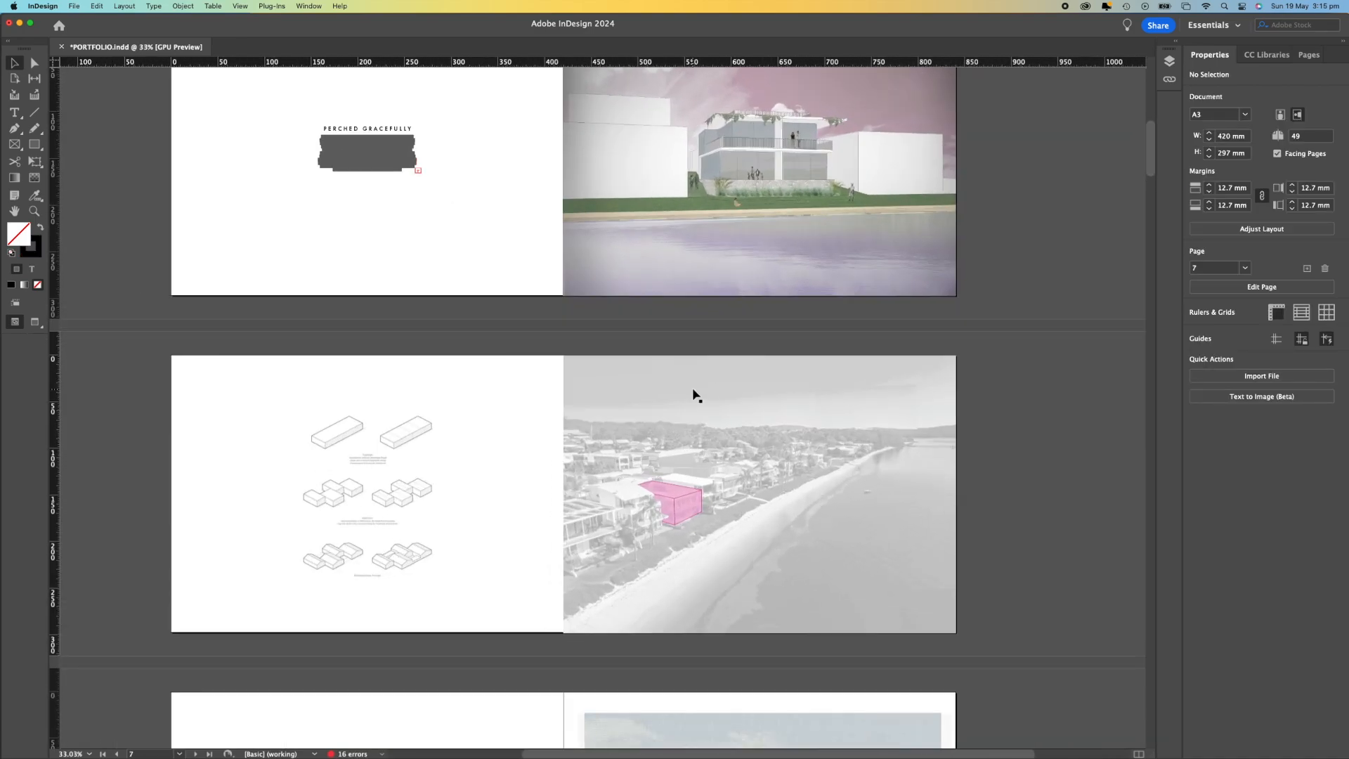
scroll(694, 395, down, 1)
scroll(695, 395, down, 1)
scroll(694, 395, down, 5)
Select the street render on page 9 and switch to the Finder window to look through the Recents and Desktop locations.
click(733, 511)
key(ctrl+Up)
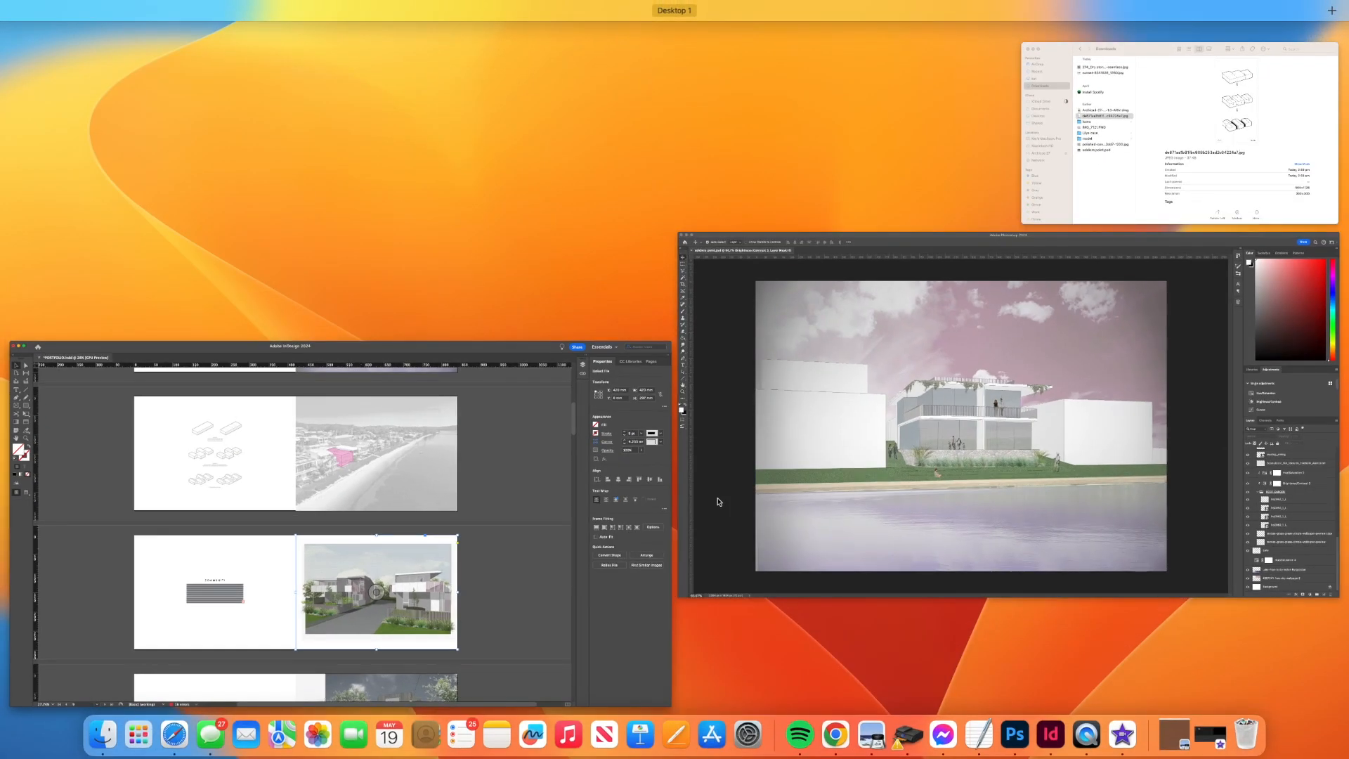
click(1054, 105)
click(870, 134)
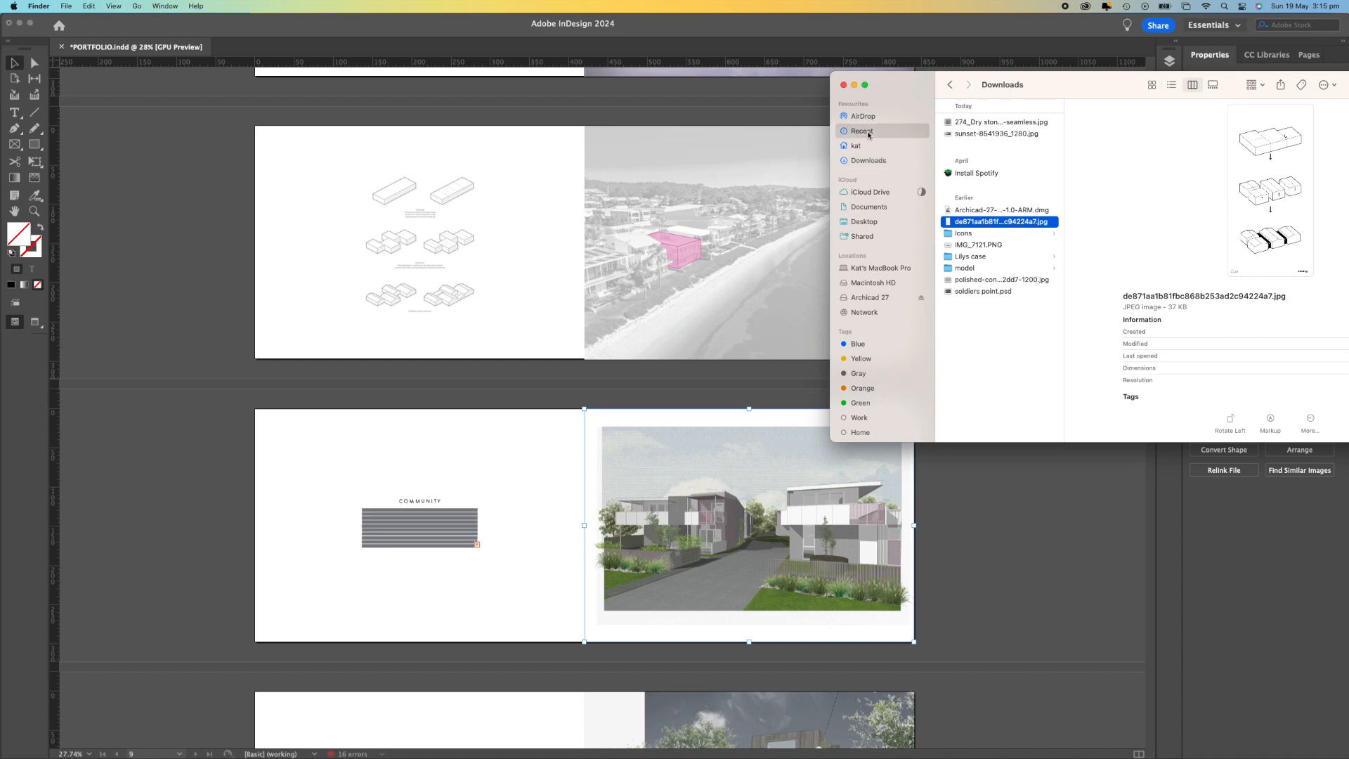
click(862, 222)
click(1020, 516)
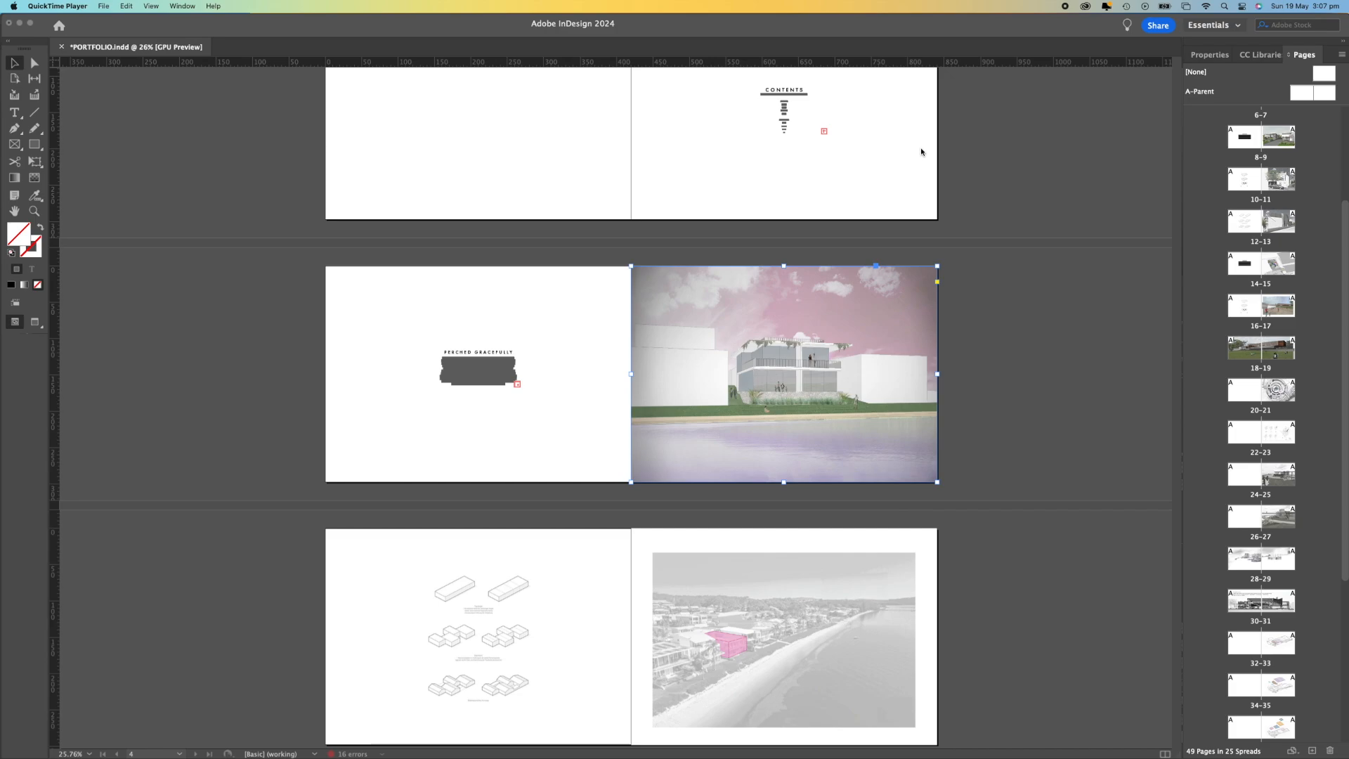
Review the page thumbnails from the first page to spread 48-49 and examine the lakeside render on page 5.
click(1046, 372)
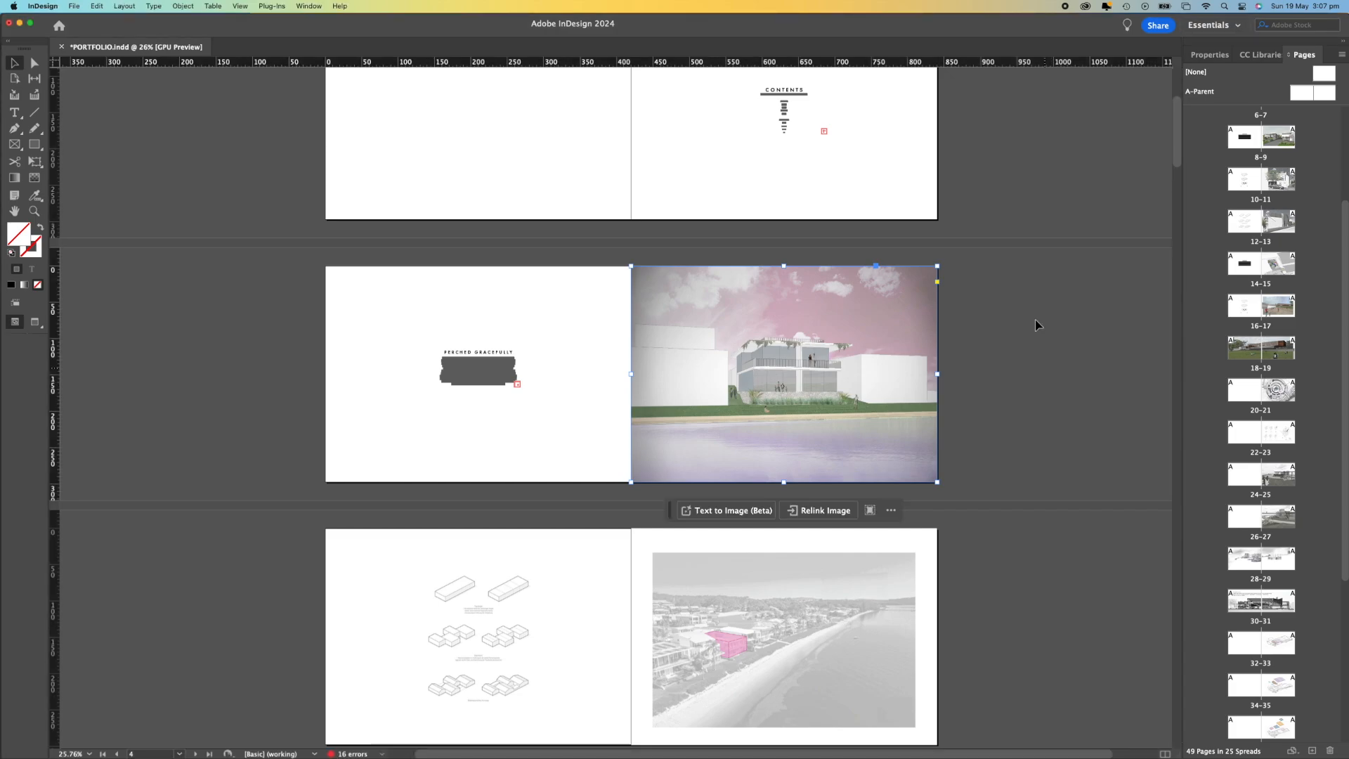
scroll(1037, 325, up, 1)
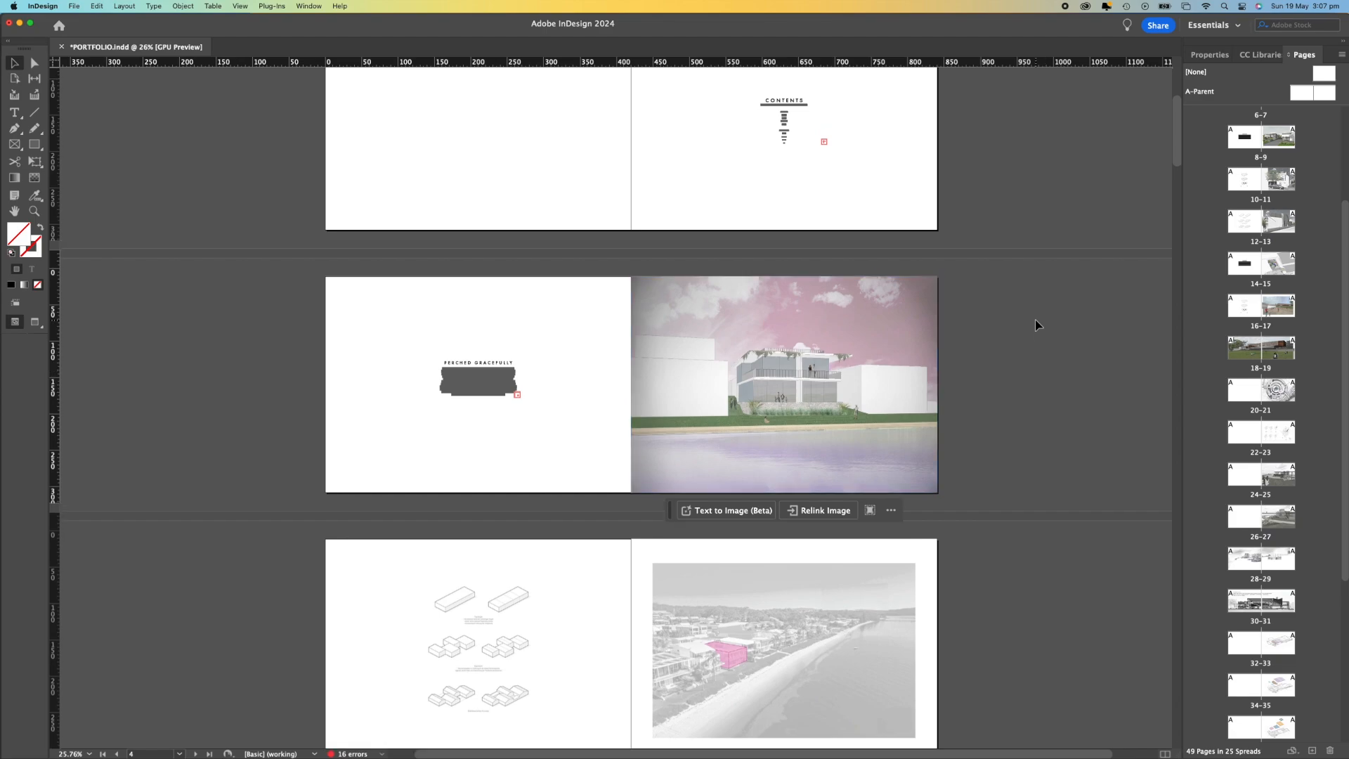
scroll(1038, 325, up, 3)
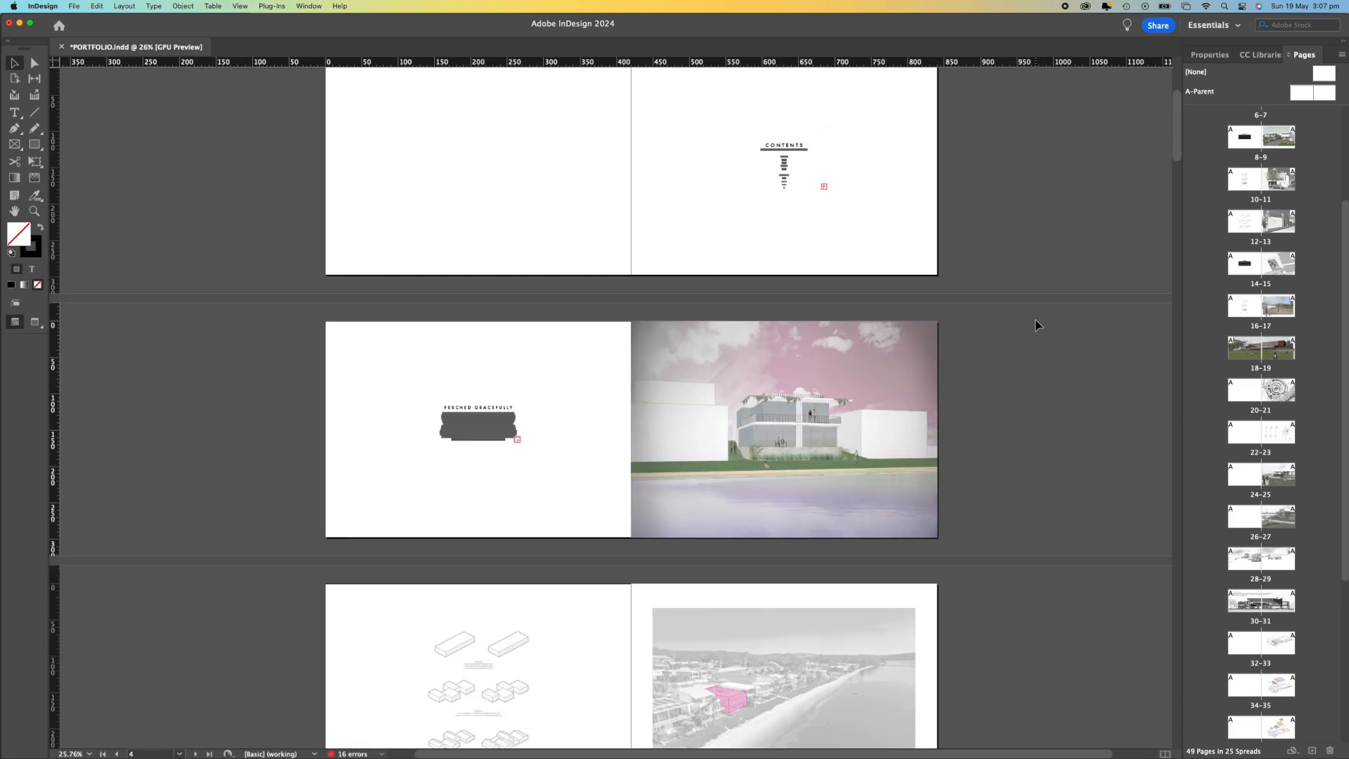
scroll(1286, 385, down, 2)
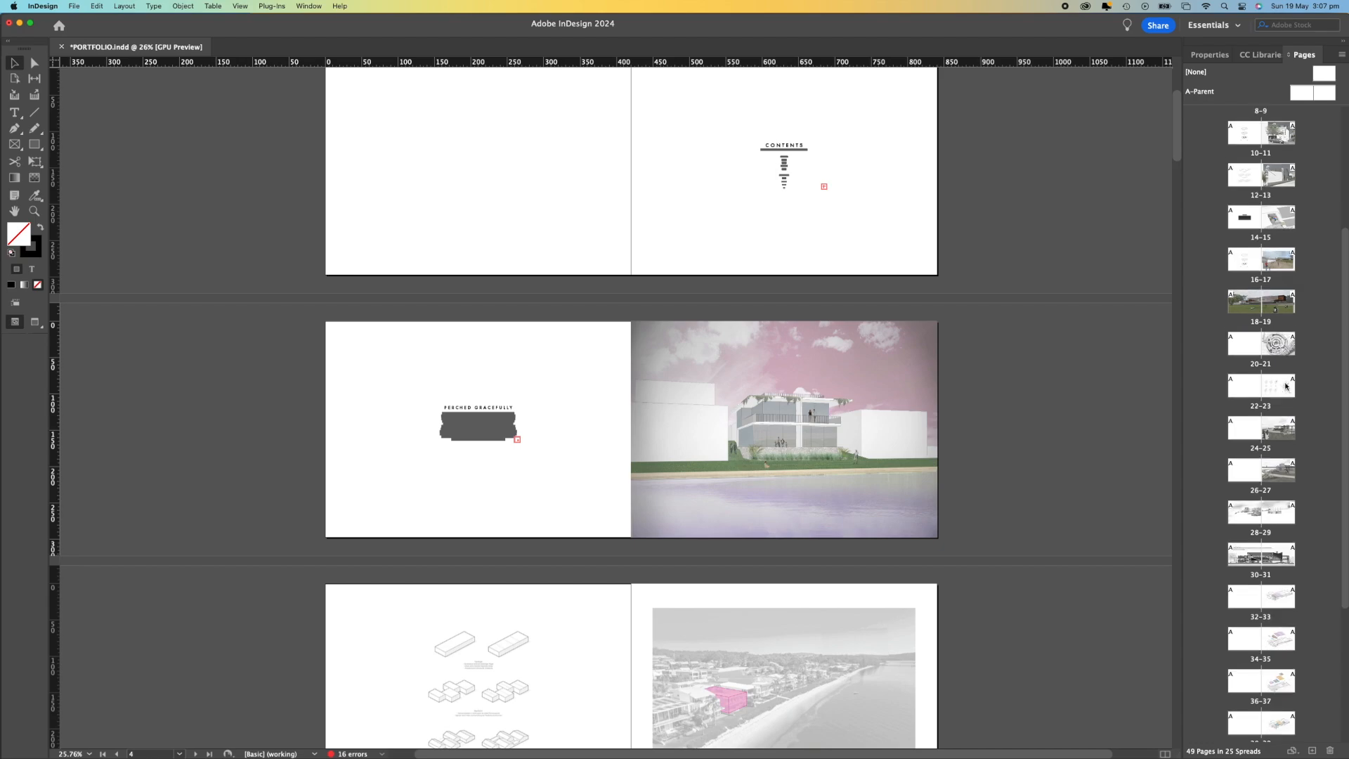
scroll(1284, 369, down, 6)
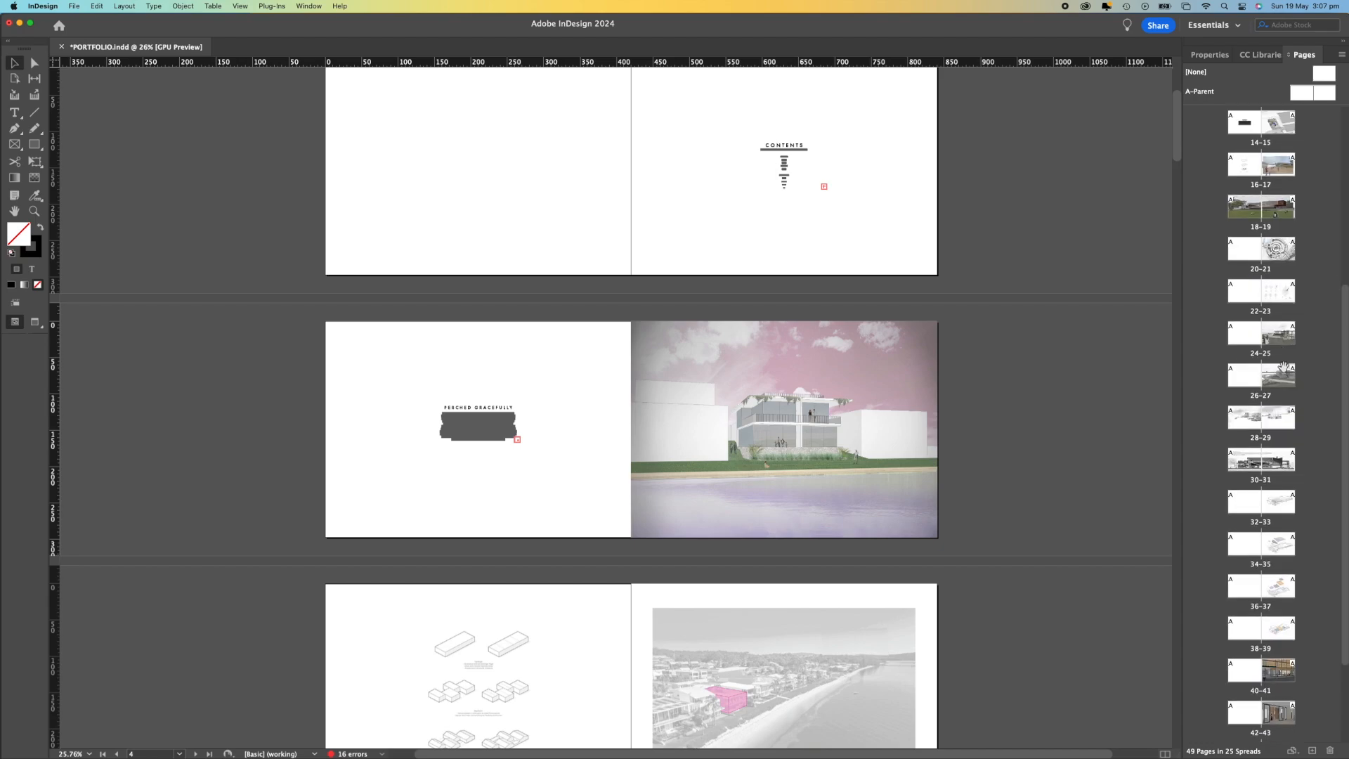
scroll(1283, 366, down, 3)
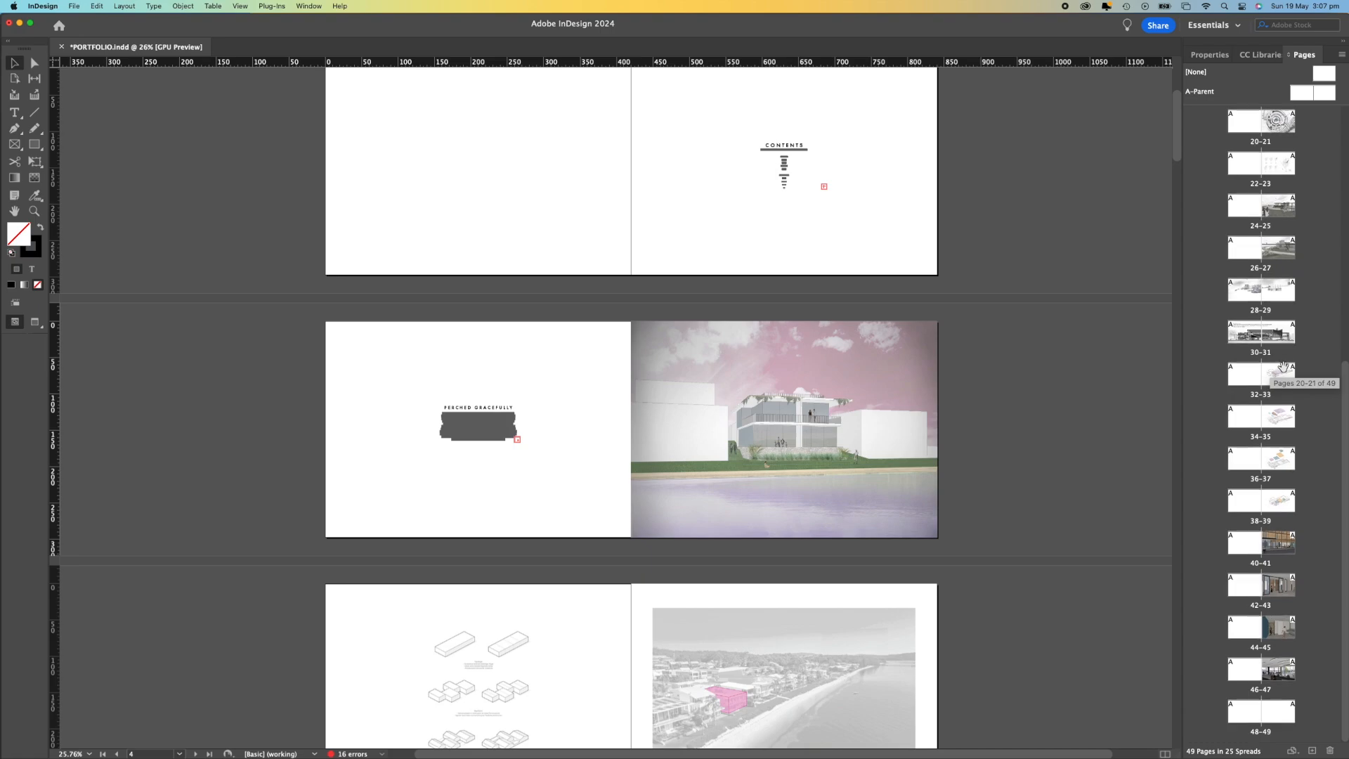
scroll(1284, 369, up, 10)
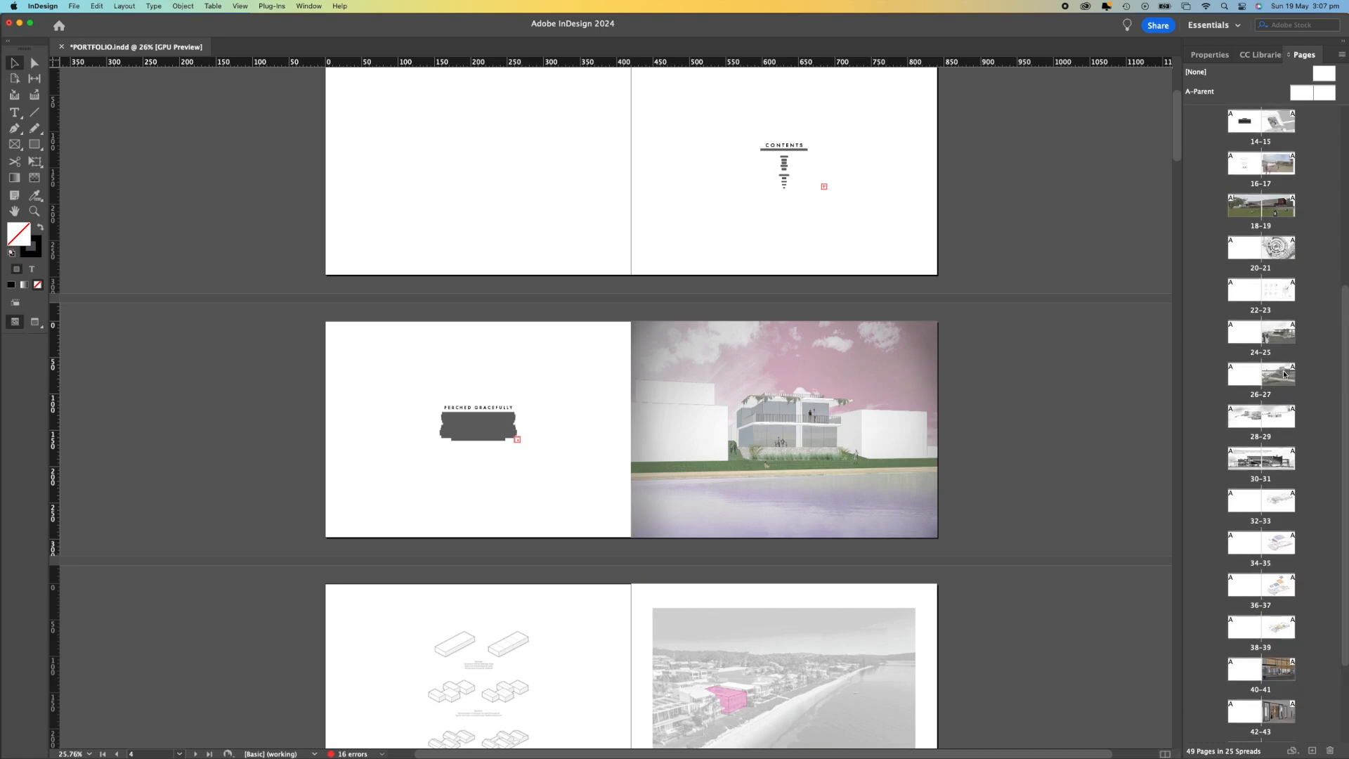
scroll(1284, 375, up, 8)
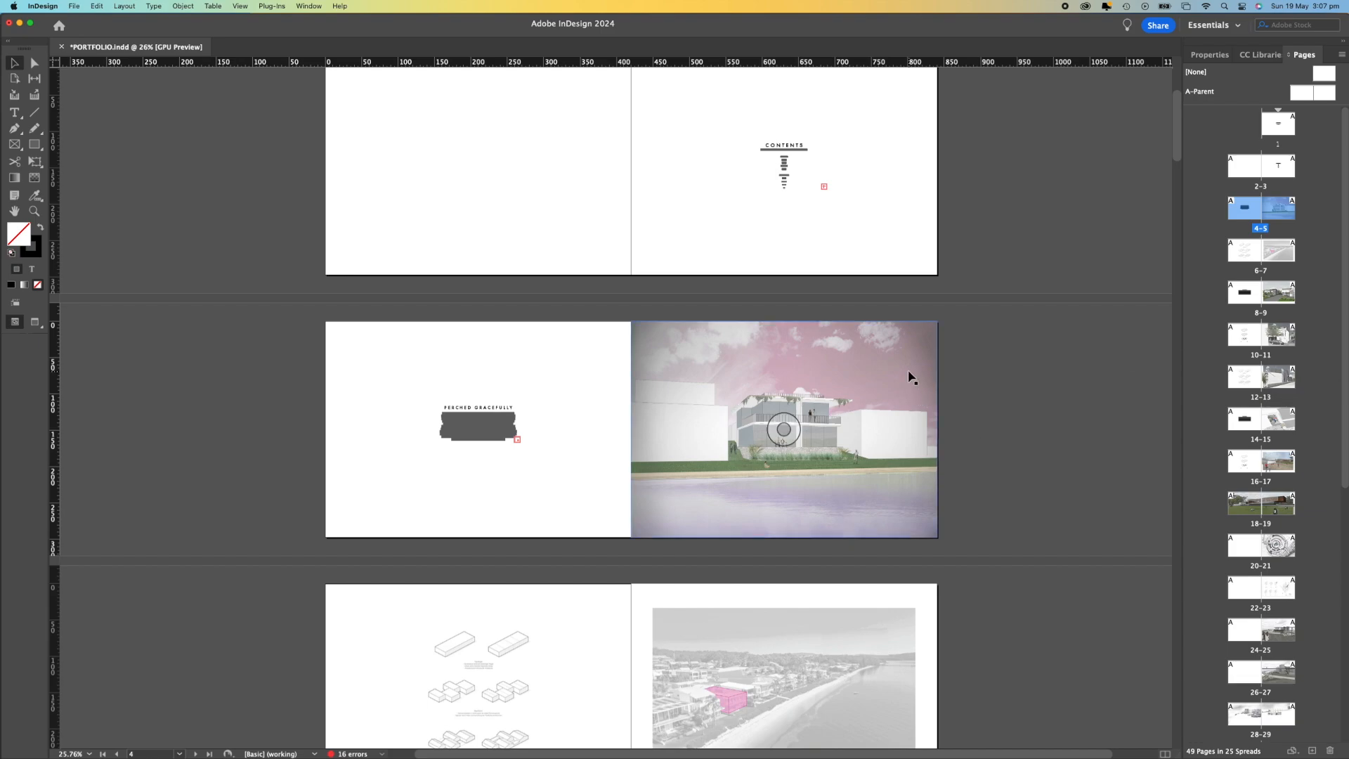
scroll(860, 393, up, 4)
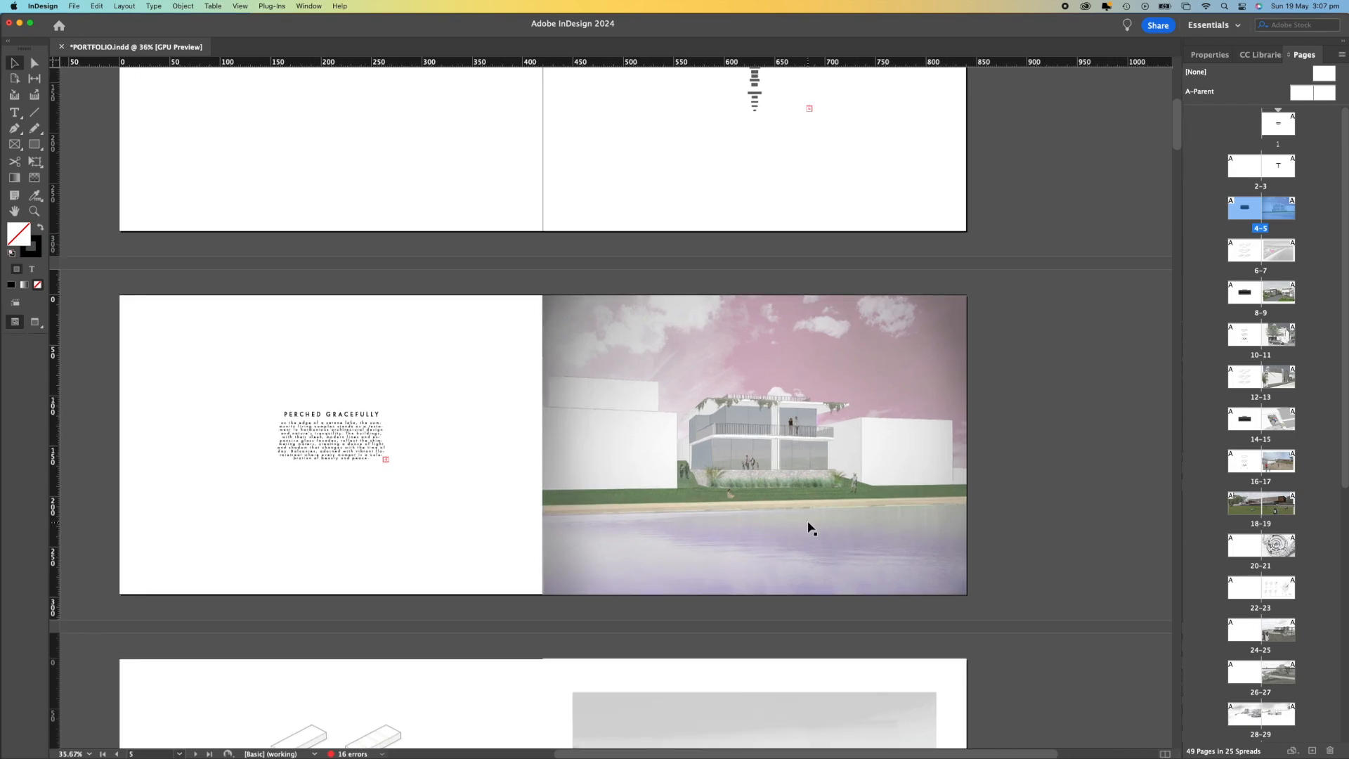
scroll(810, 528, up, 4)
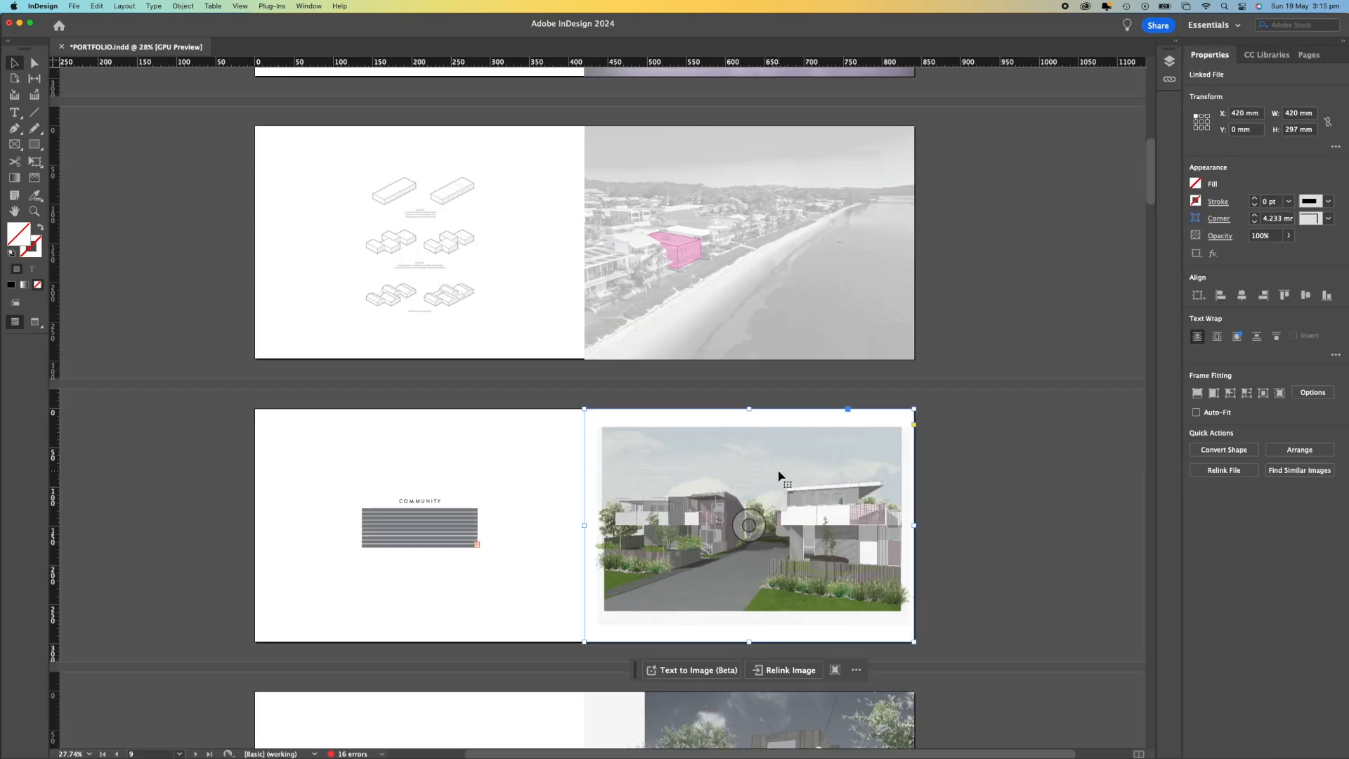
Look over the portfolio spreads between the Portfolio cover page and page 11, including the street render on page 9.
scroll(779, 476, down, 3)
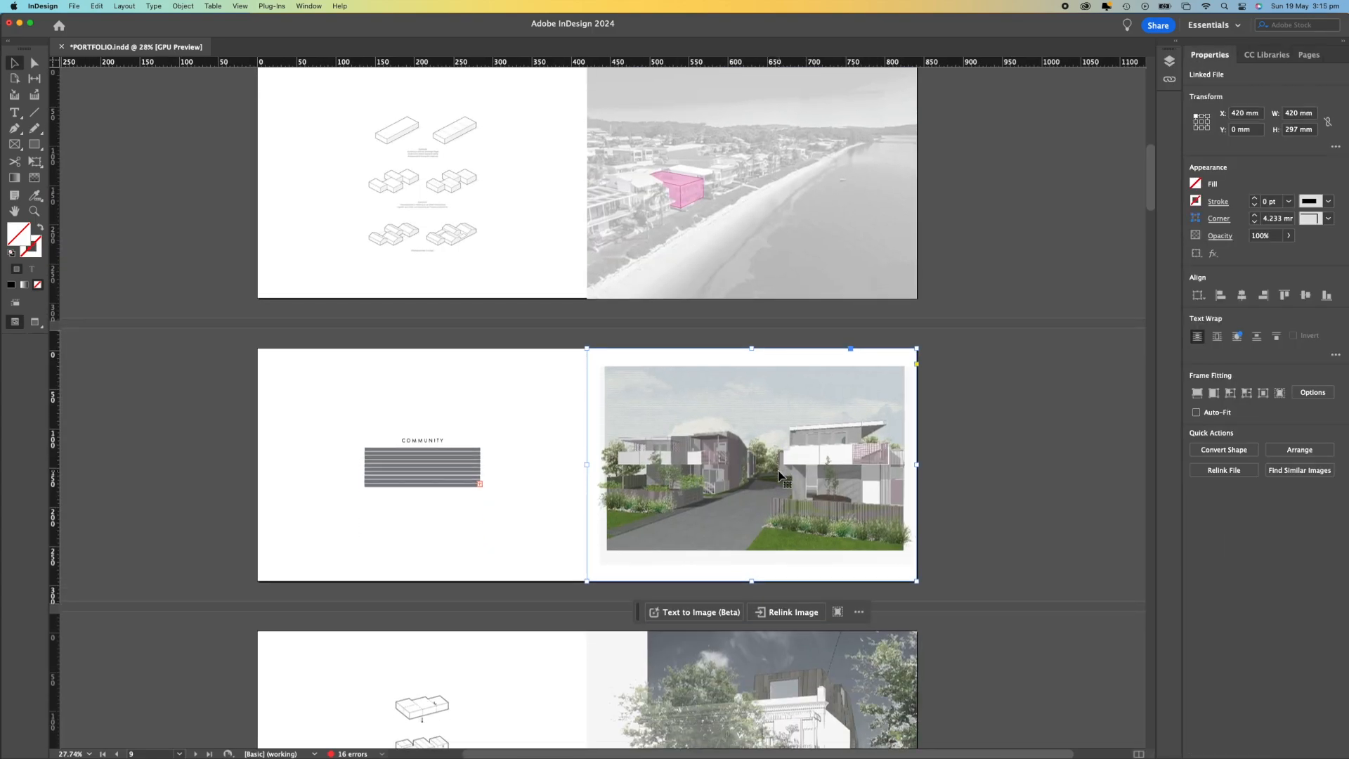
scroll(779, 476, down, 3)
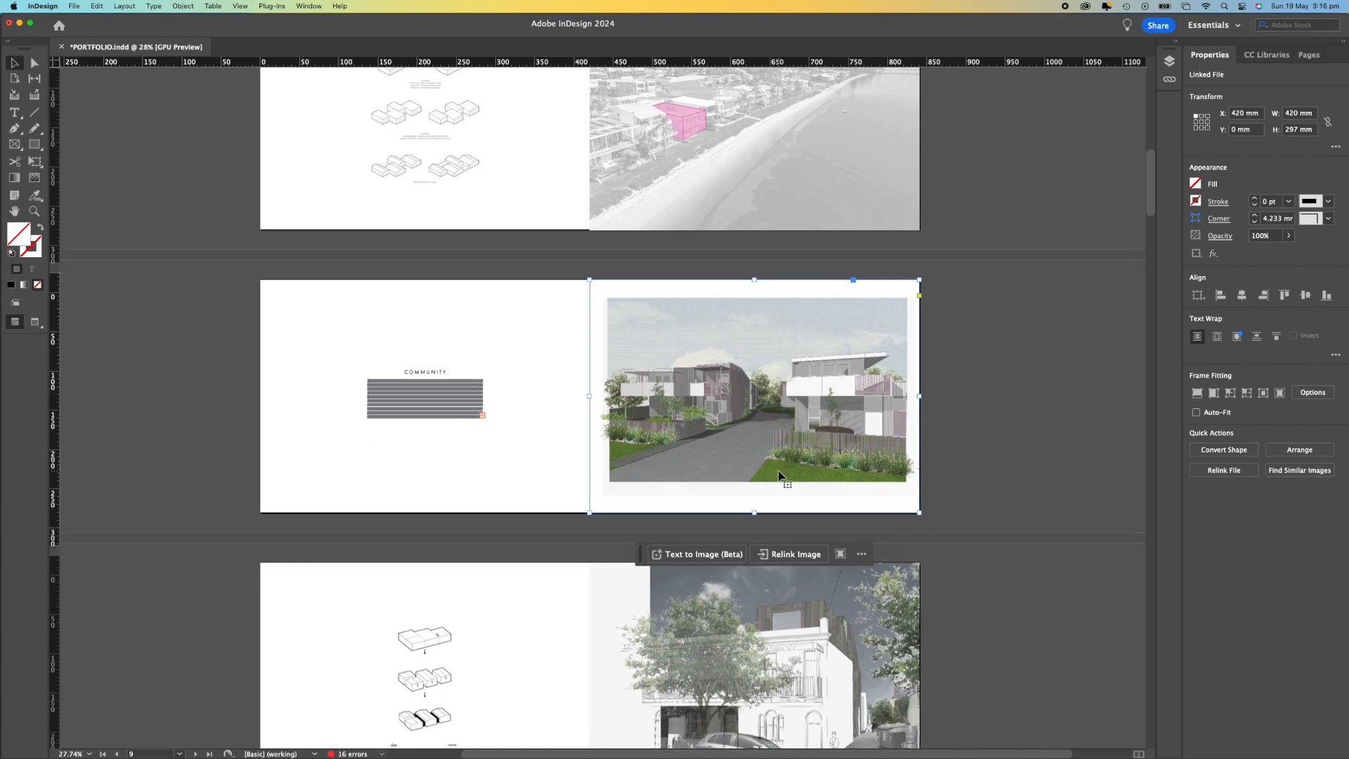
scroll(778, 476, up, 10)
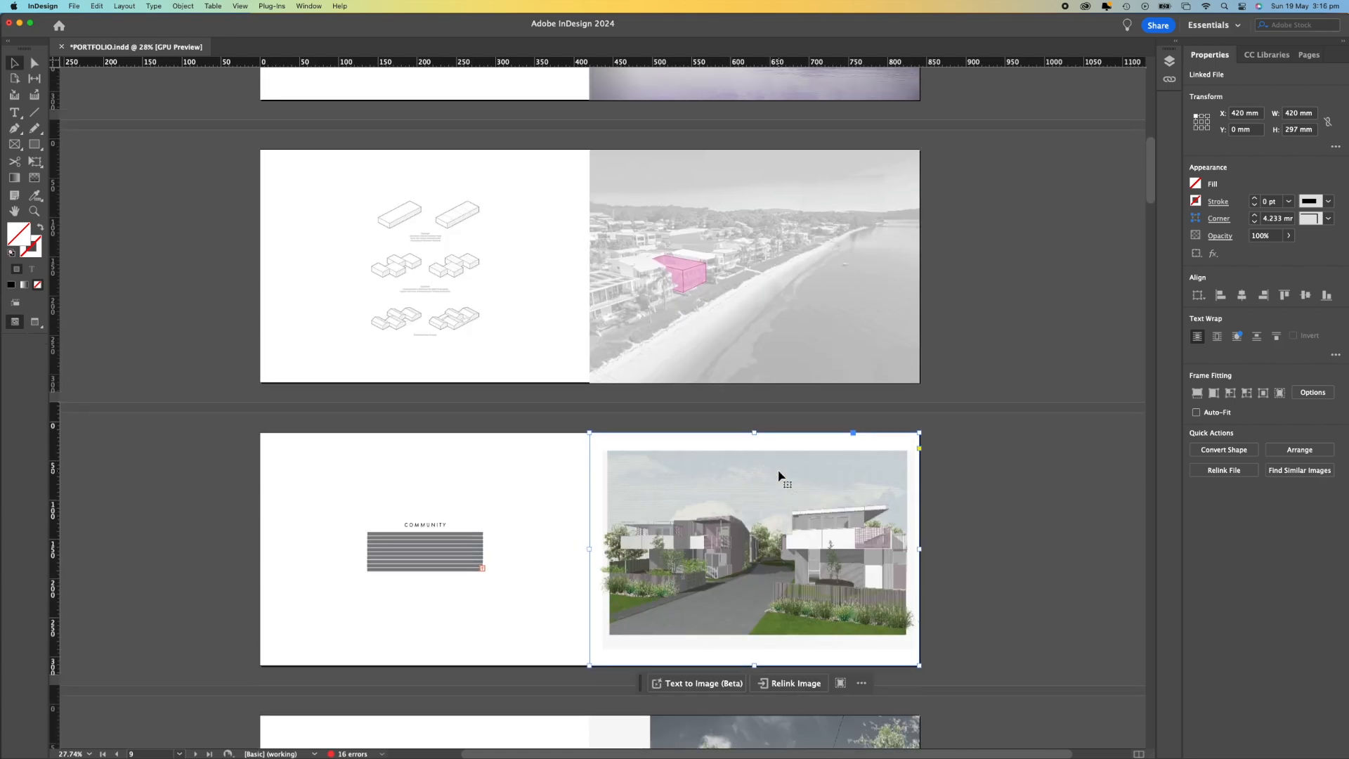
scroll(779, 476, down, 15)
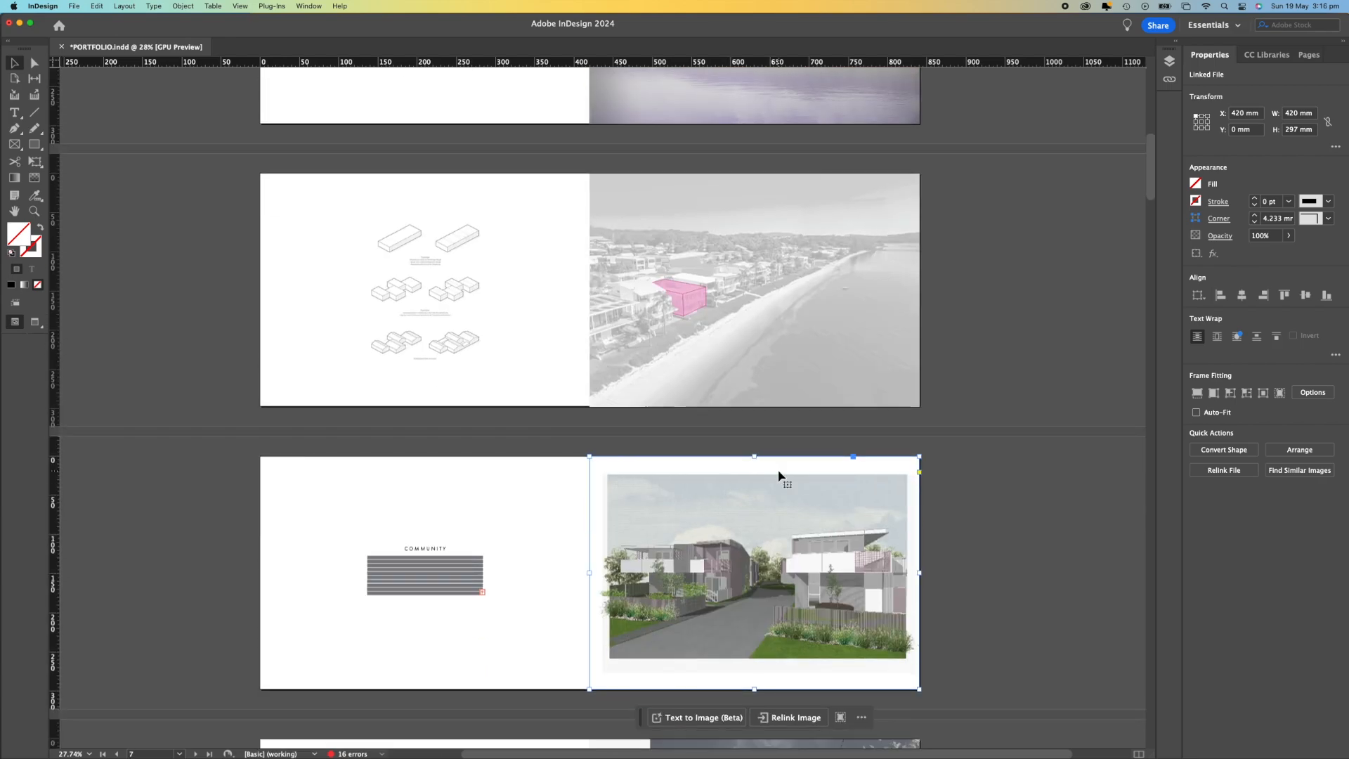
scroll(779, 476, down, 1)
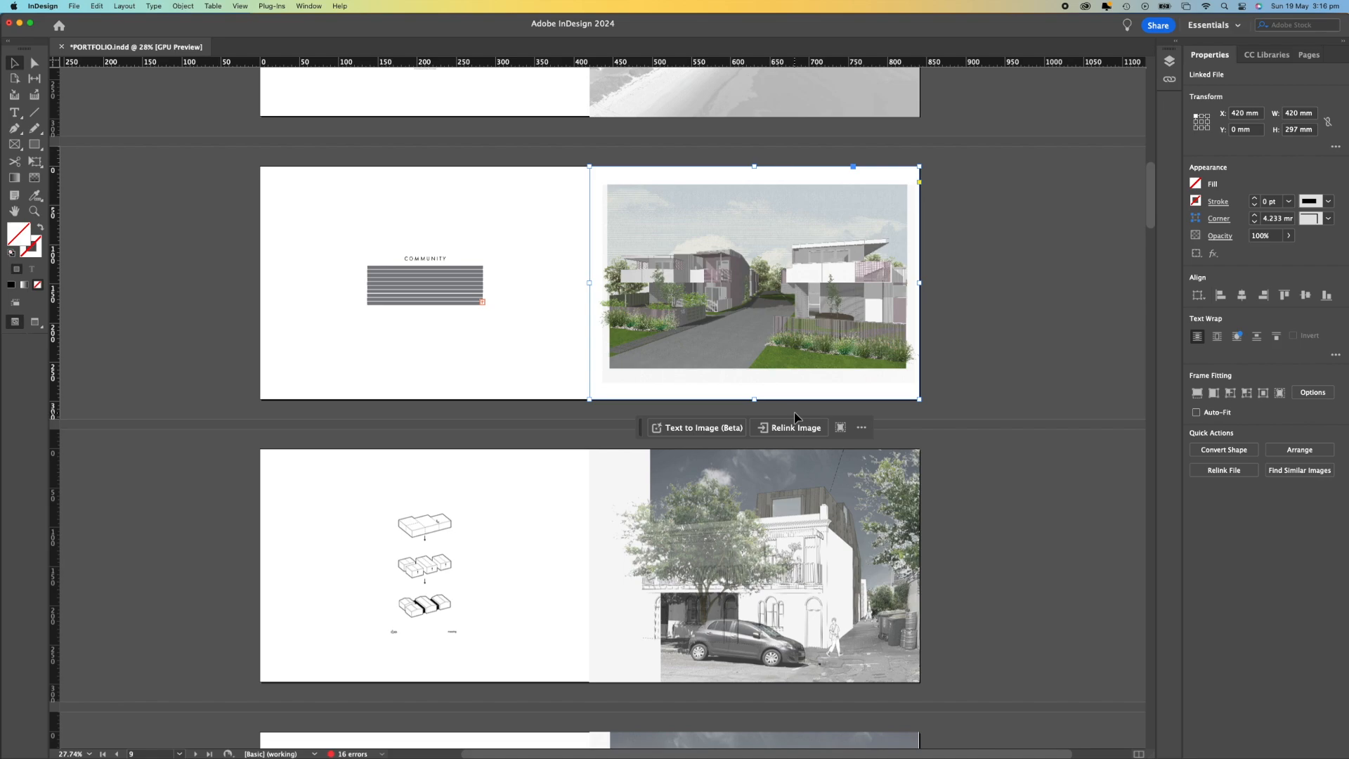
scroll(778, 402, up, 4)
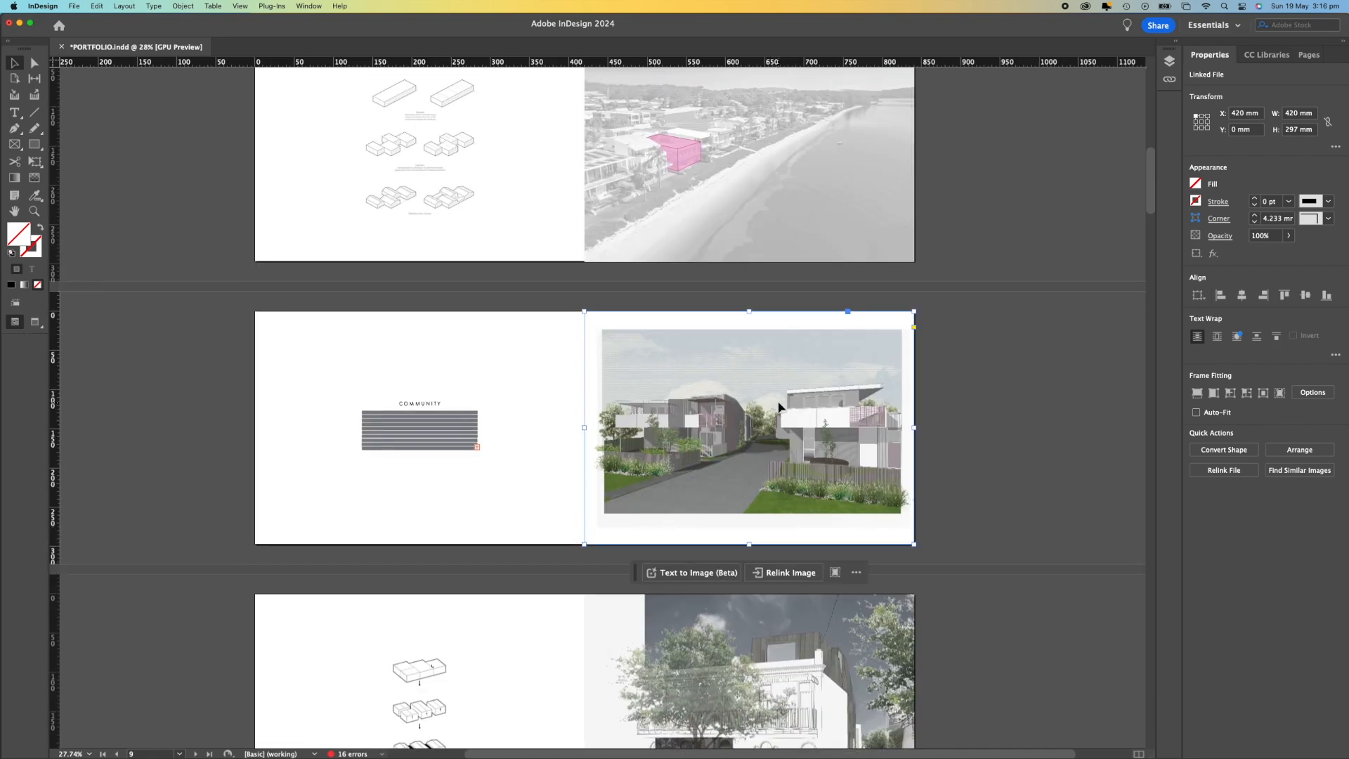
scroll(778, 406, up, 20)
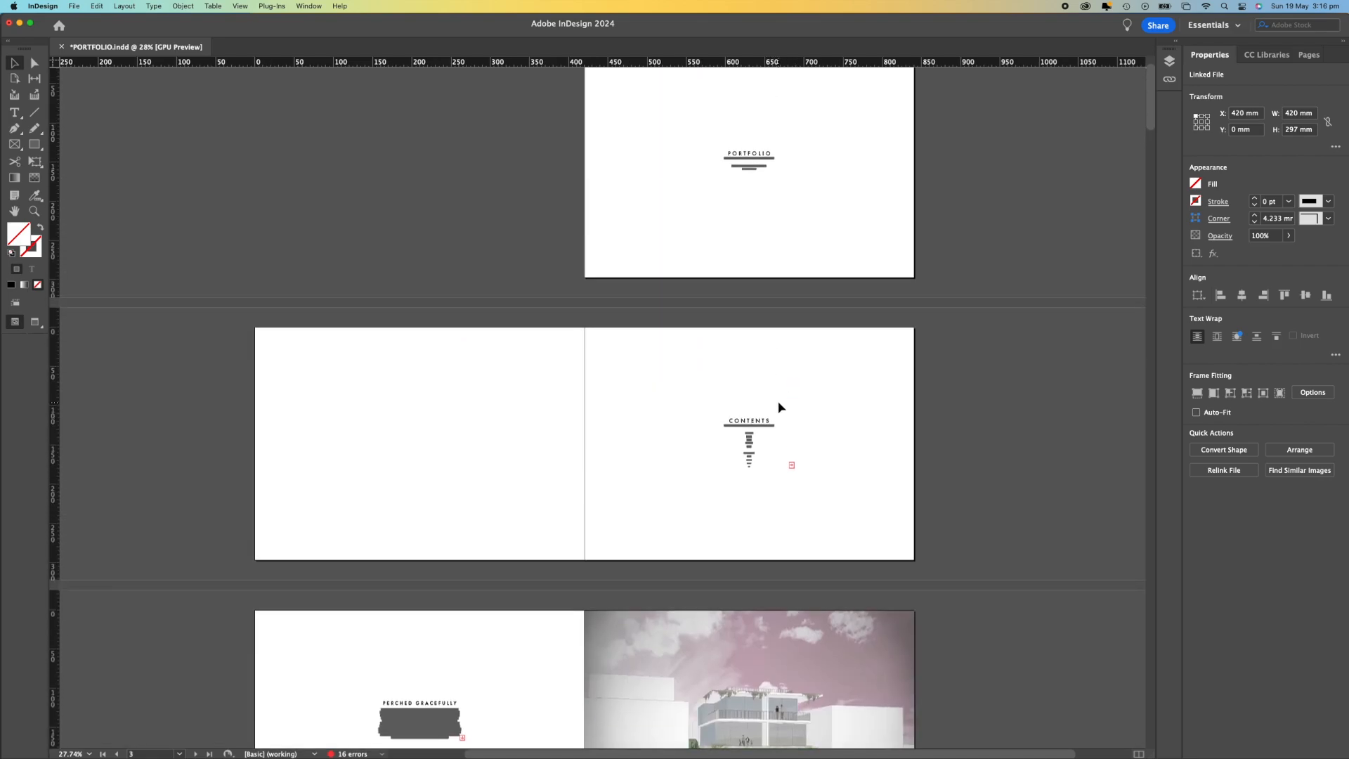
Create a new facing-pages document in millimetres, 420 mm wide and 279 mm high.
scroll(778, 407, up, 1)
scroll(778, 408, down, 3)
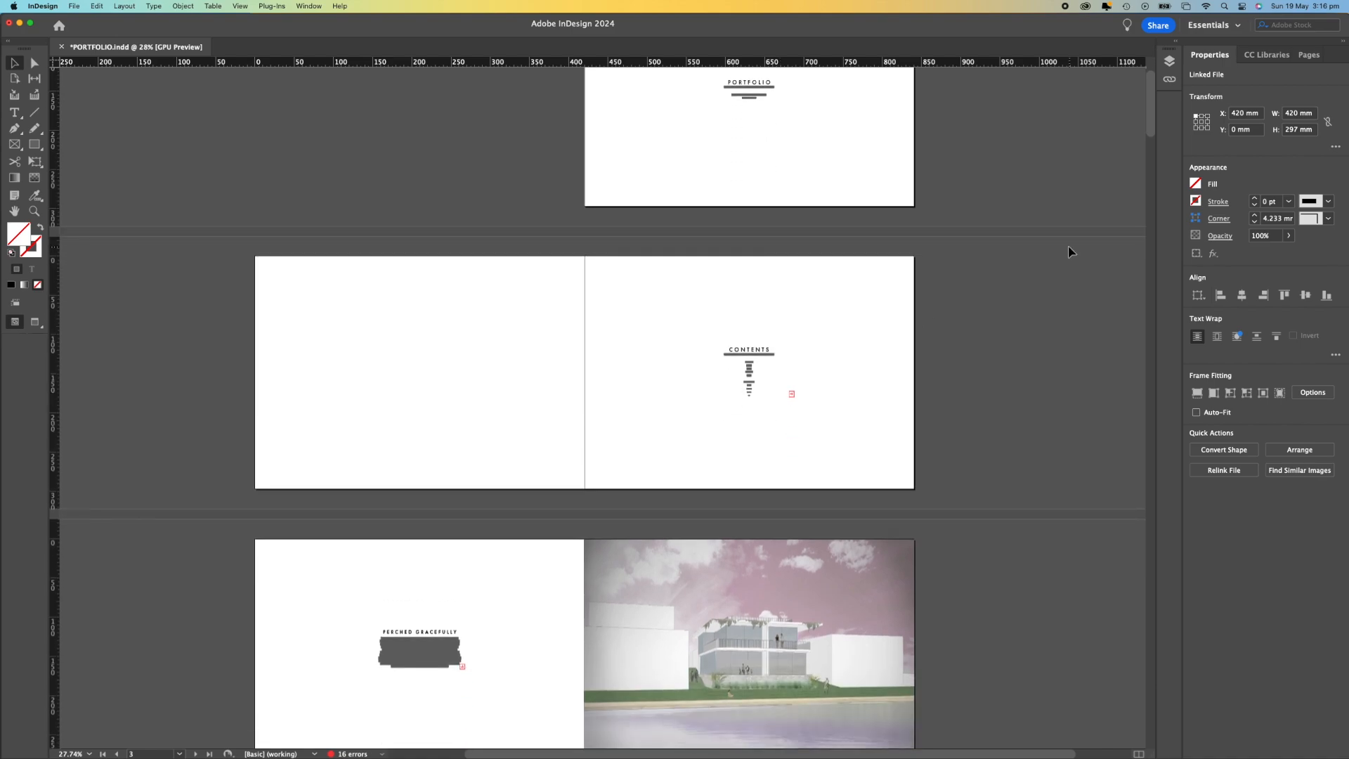
click(1032, 240)
key(super+n)
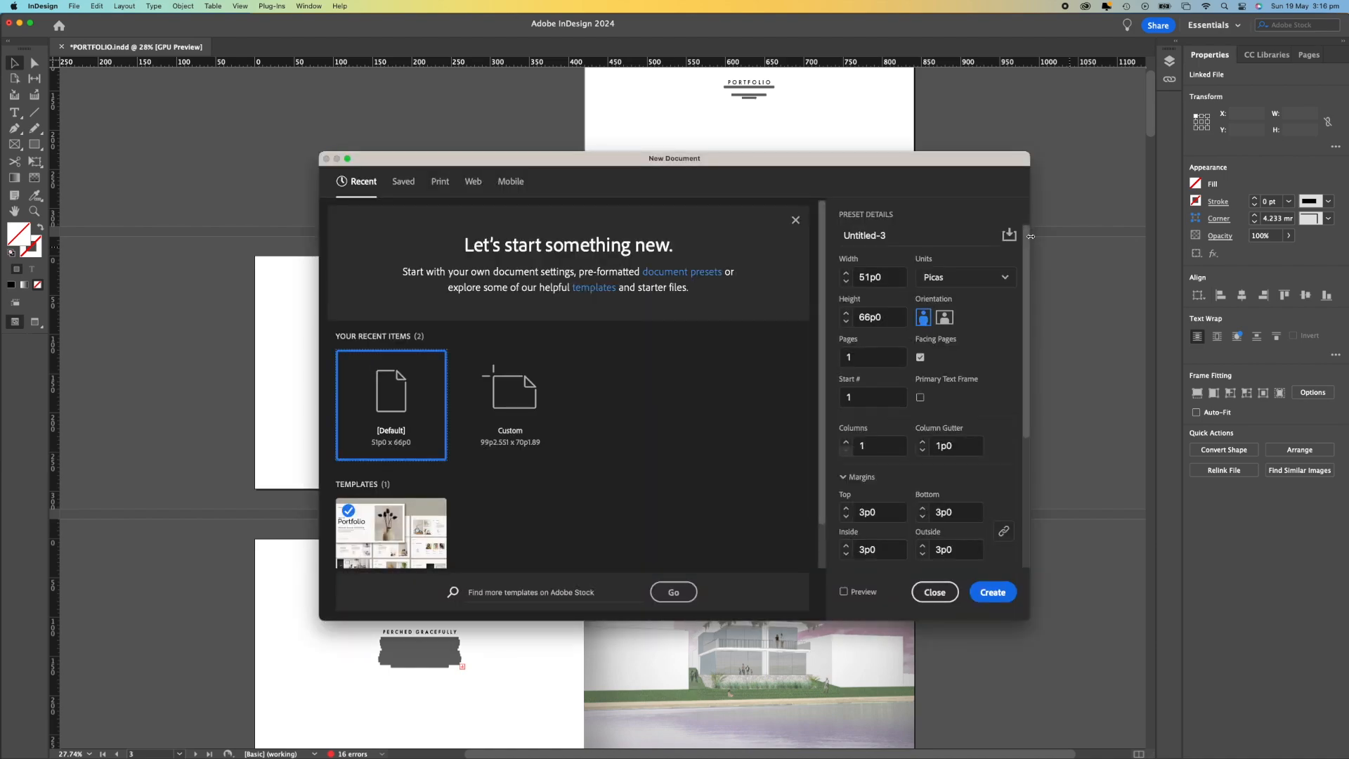
click(988, 281)
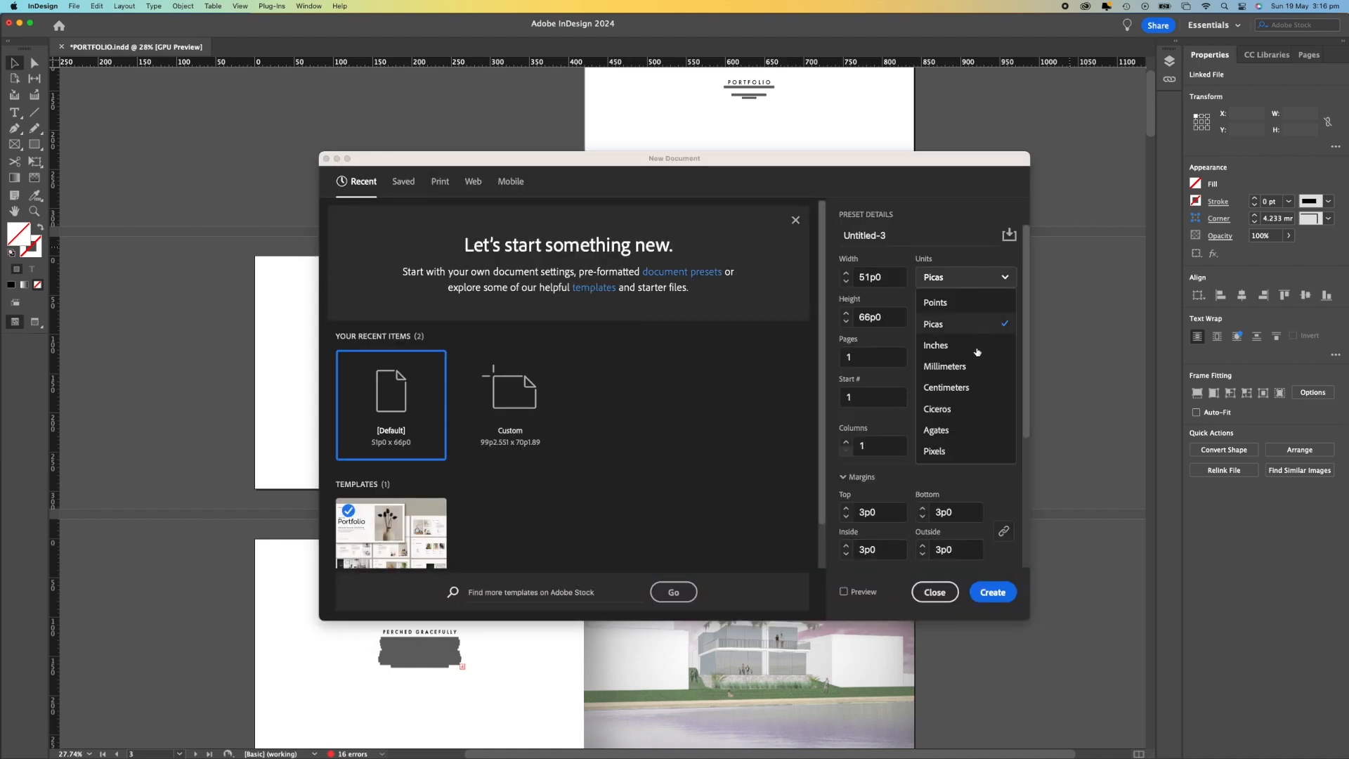
click(977, 366)
triple_click(869, 279)
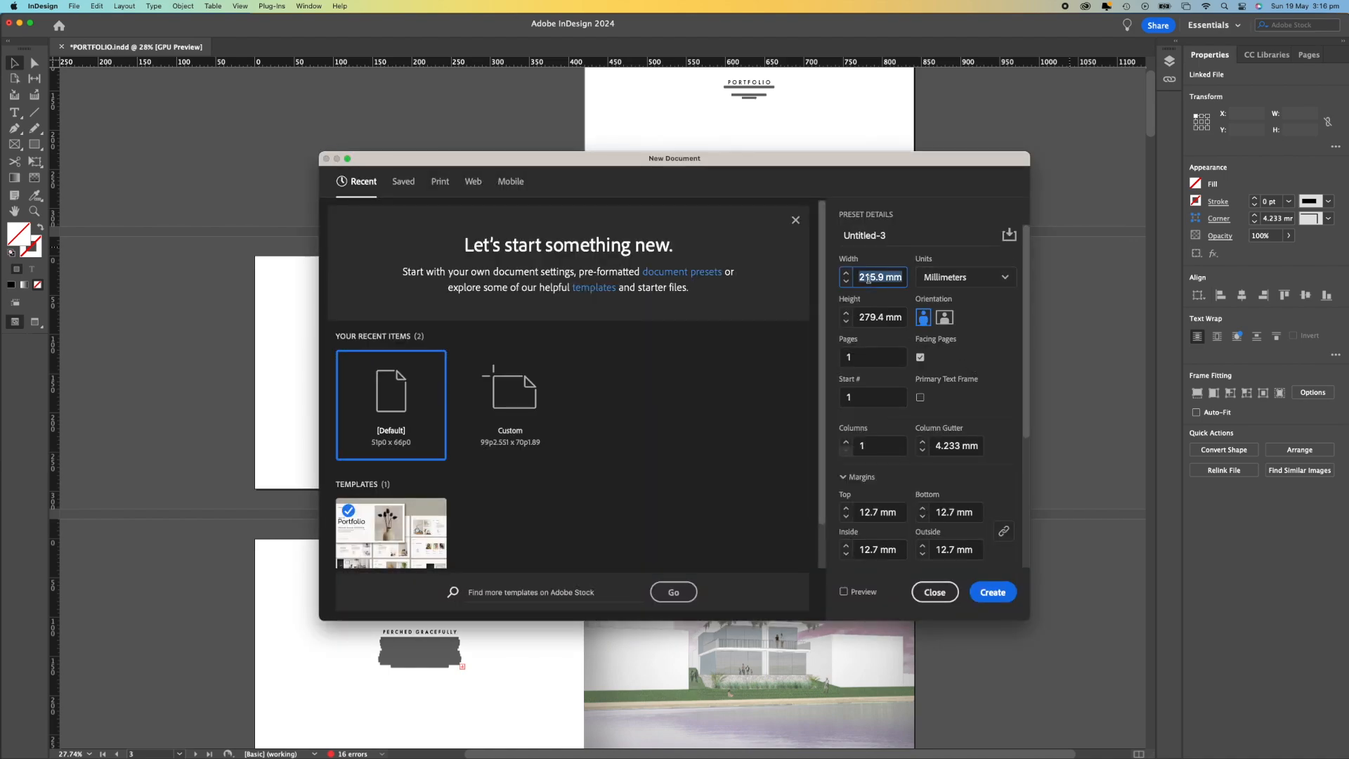
text(420)
click(884, 317)
key(BackSpace)
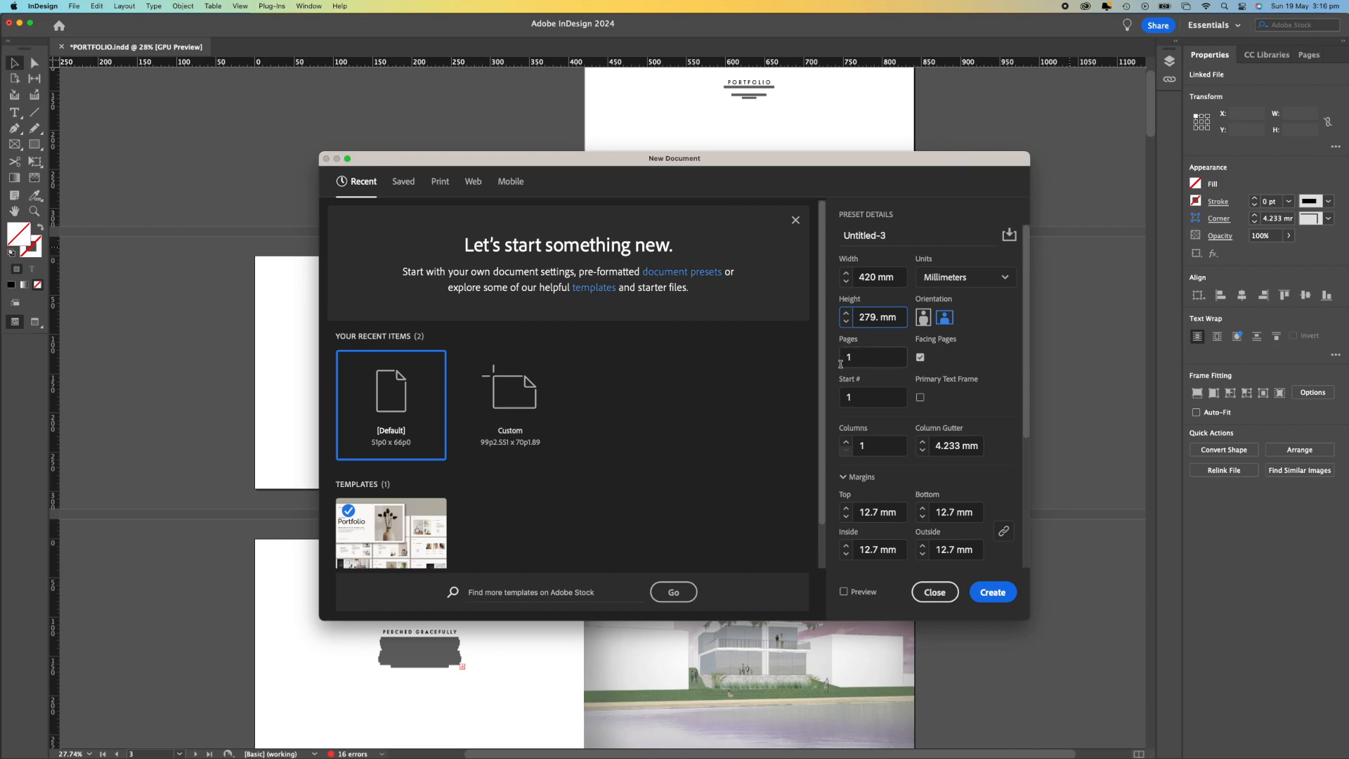
click(993, 593)
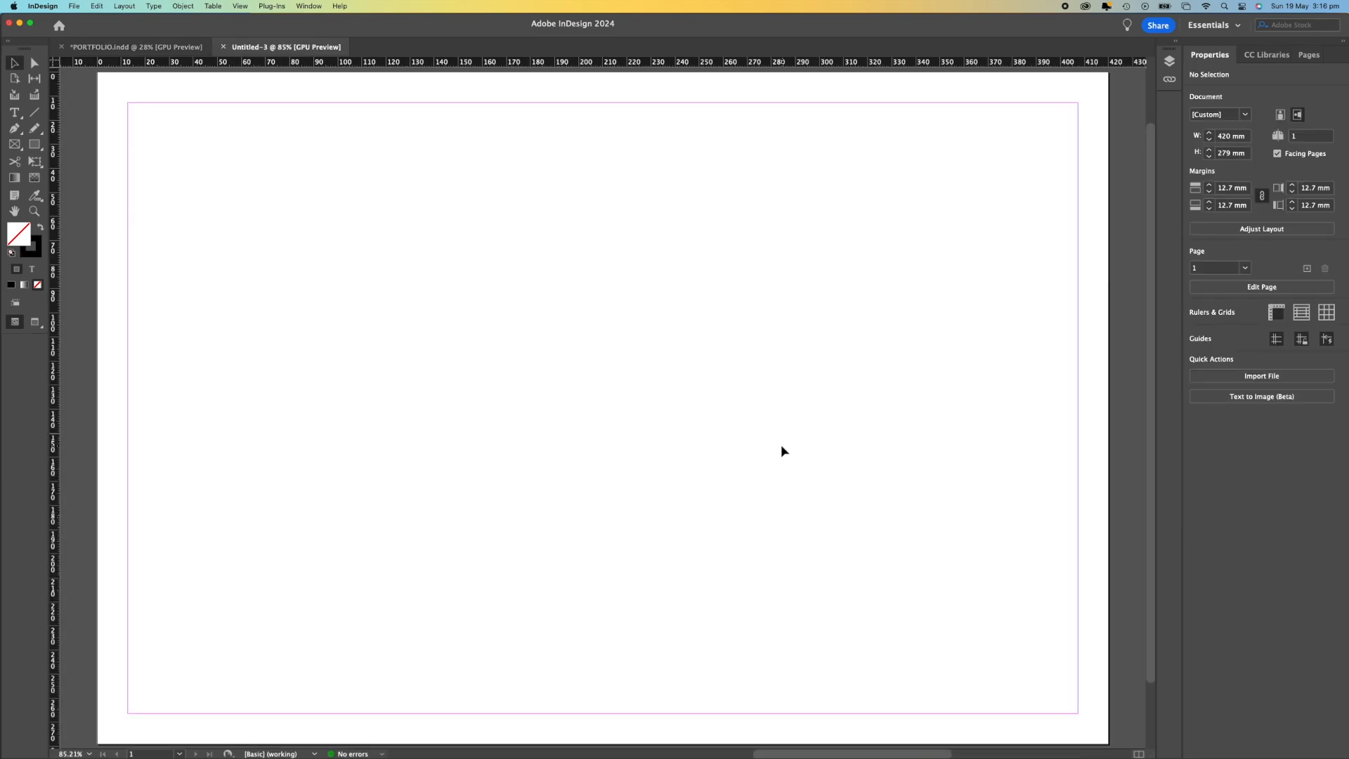
Undock the collapsed Layers and Links group and dock it back beside the document area.
key(super+minus)
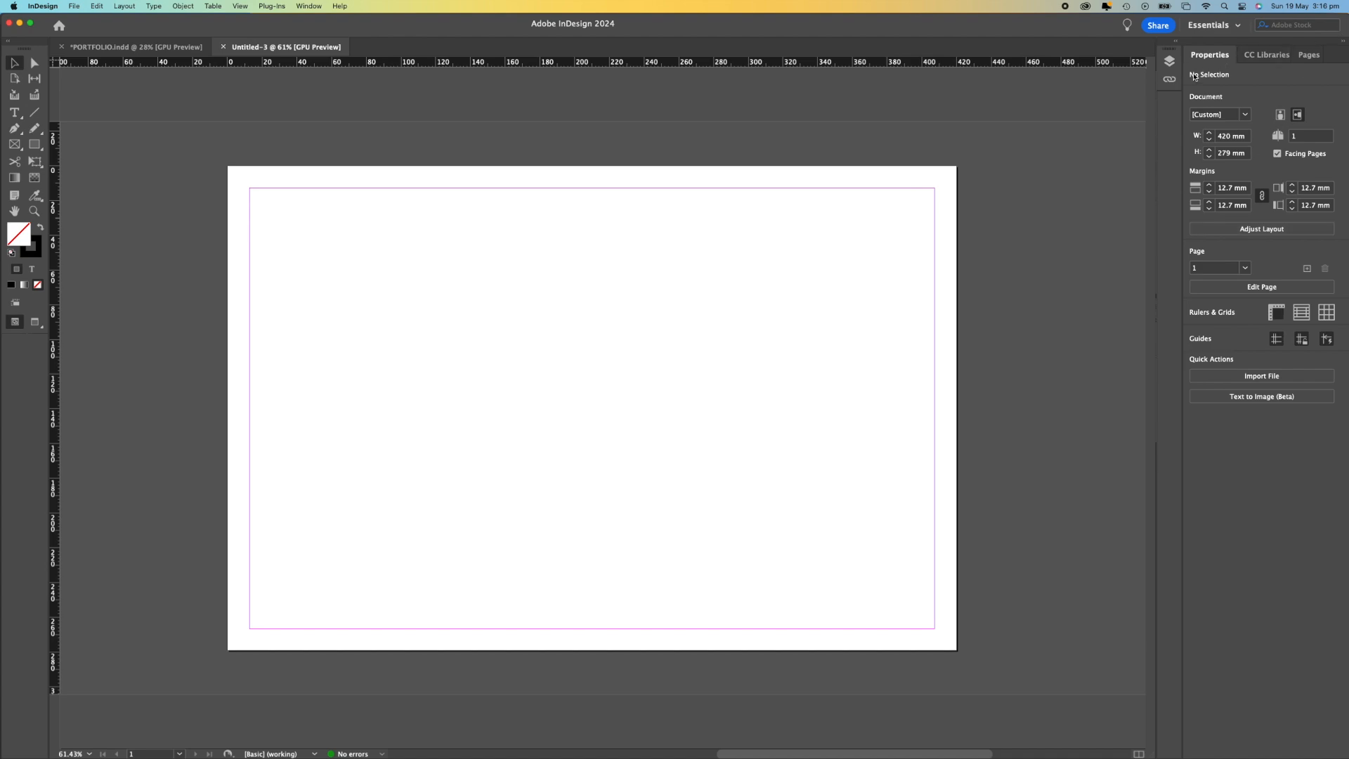
drag(1169, 56, 1264, 442)
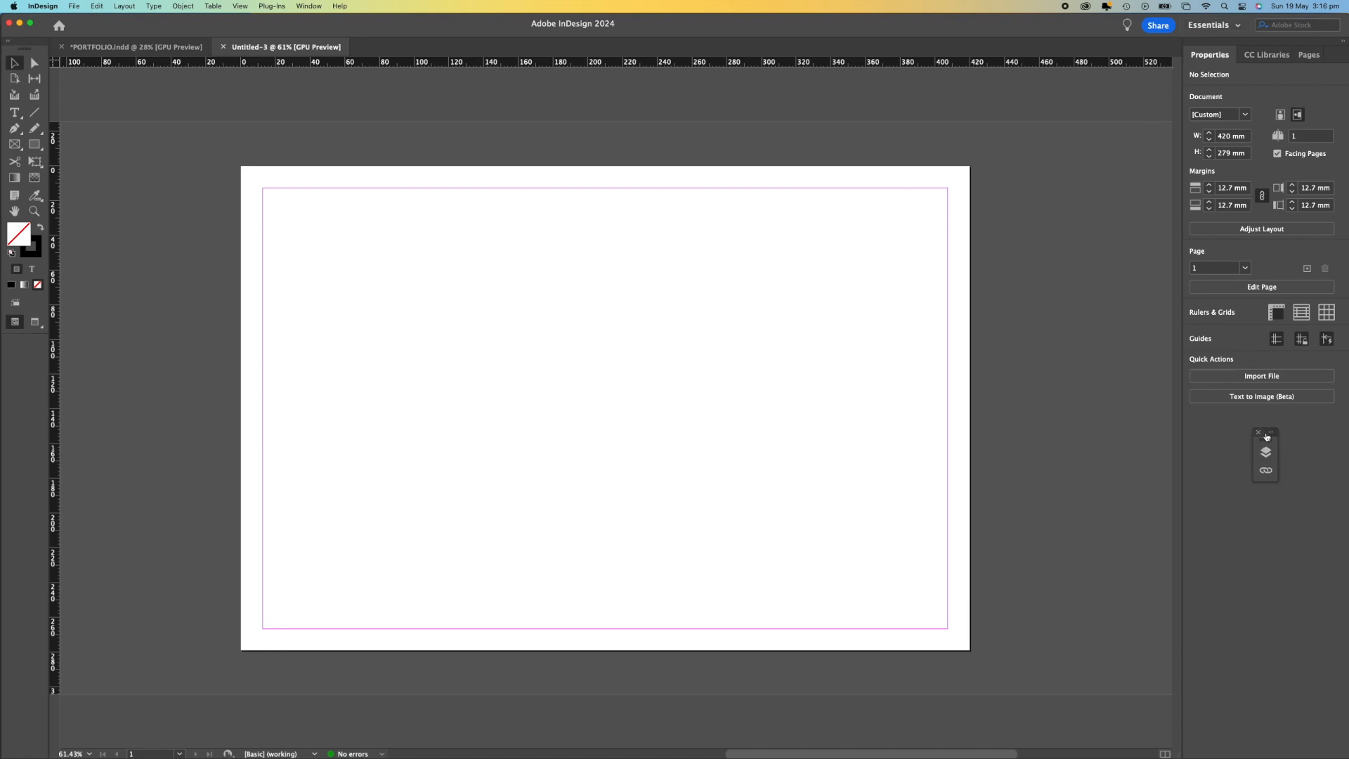
drag(1258, 448, 1180, 49)
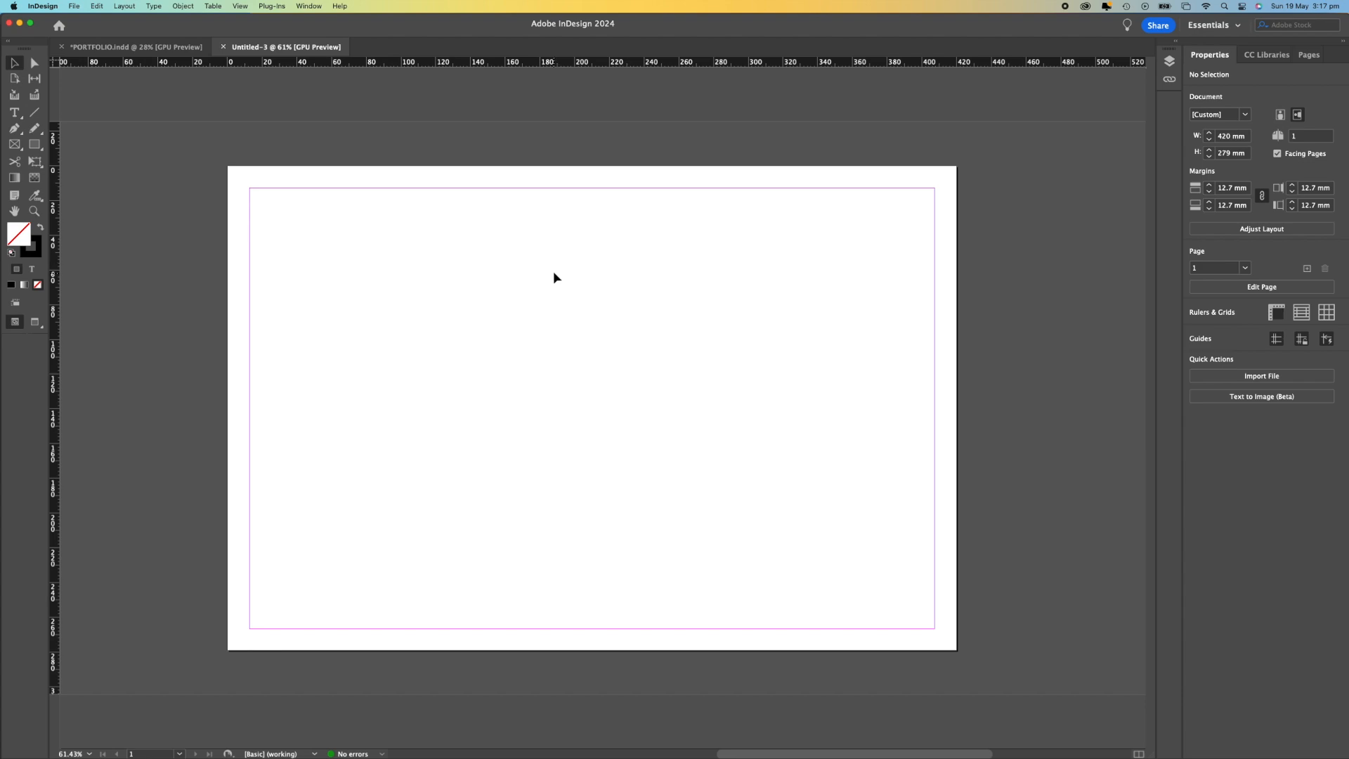
Hide the margin guides on the blank page.
key(super+semicolon)
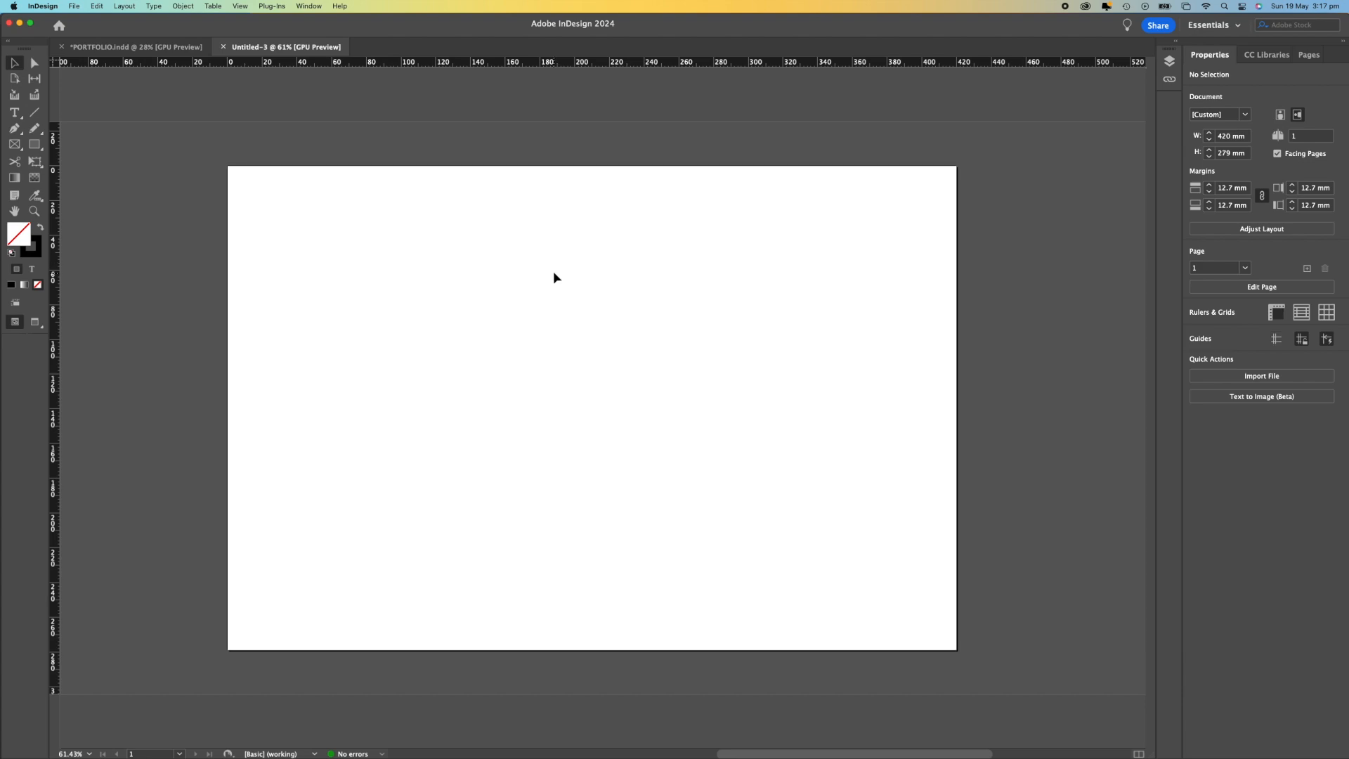
key(super+semicolon)
key(super+semicolon)
Draw a text frame about 137.5 by 130.5 mm near the page's middle and enter the lines PORTFOLIO and VIS COMM.
click(14, 115)
drag(509, 325, 749, 552)
text(PORTFOLIO)
key(Return)
text(DESIGN)
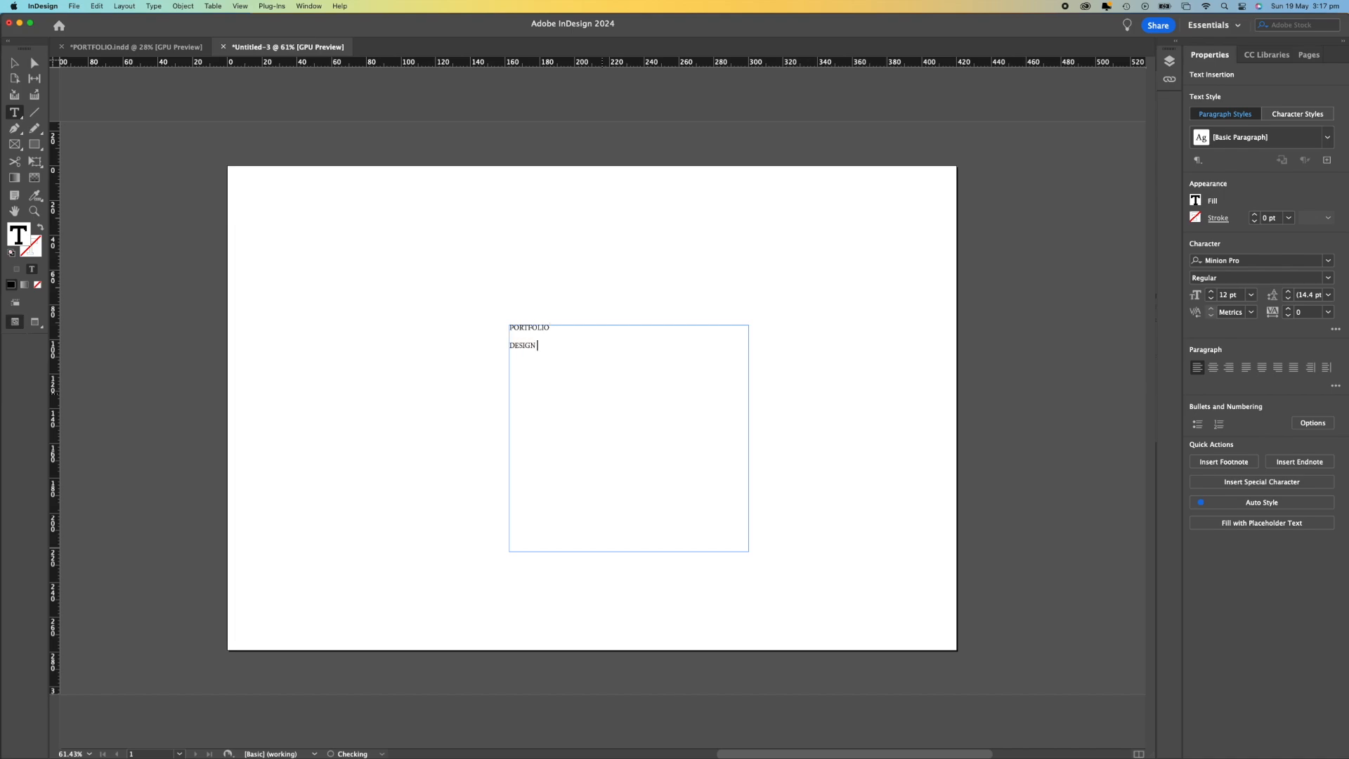
key(BackSpace)
key(BackSpace)
key(BackSpace)
key(BackSpace)
key(BackSpace)
key(BackSpace)
text(VIS COMM)
Add the lines WESTERN SYDNEY UNIVERSITY, ARCHITECTURE and the author's full name below VIS COMM.
key(Return)
text(WESTERN SYD)
text(NEY)
text( UNIVERSITY  )
text(ARCHITECTURE)
key(Return)
text(KATI ROSS)
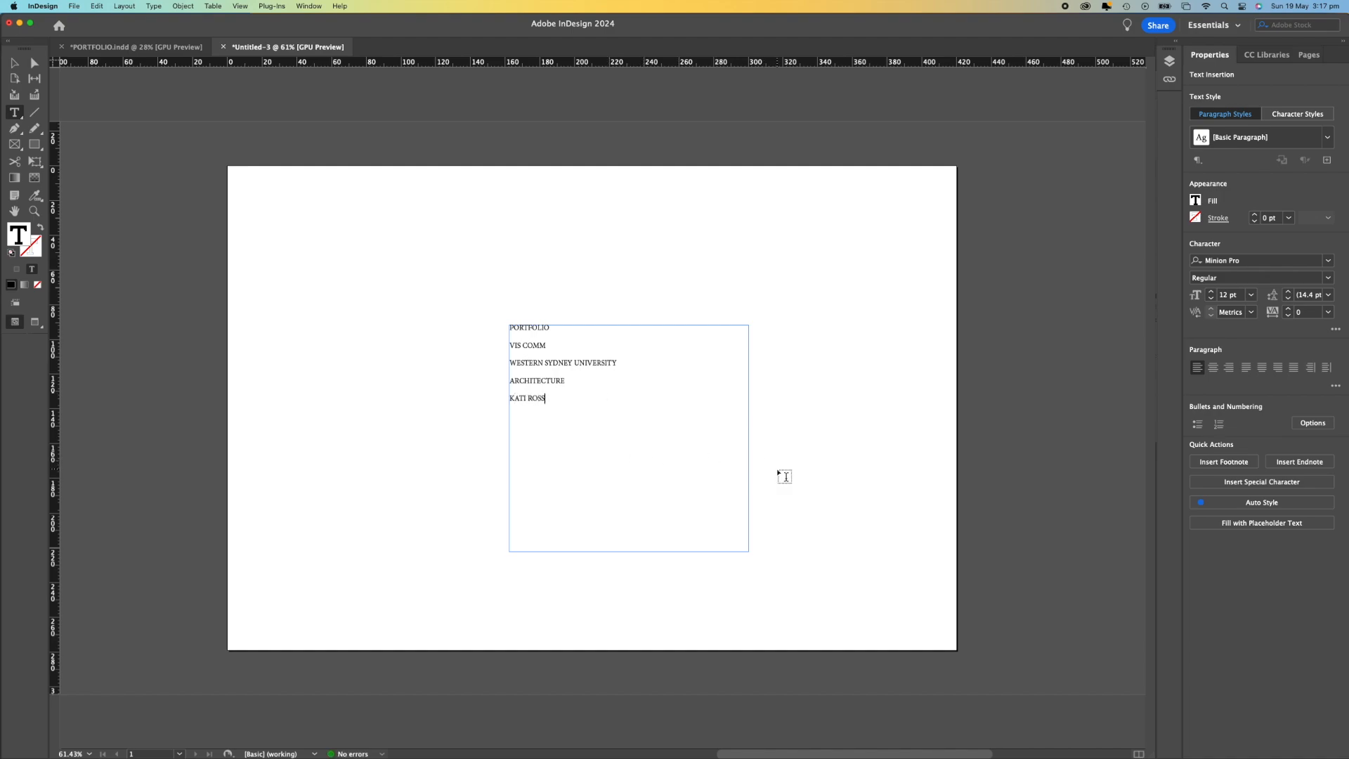
click(773, 478)
key(v)
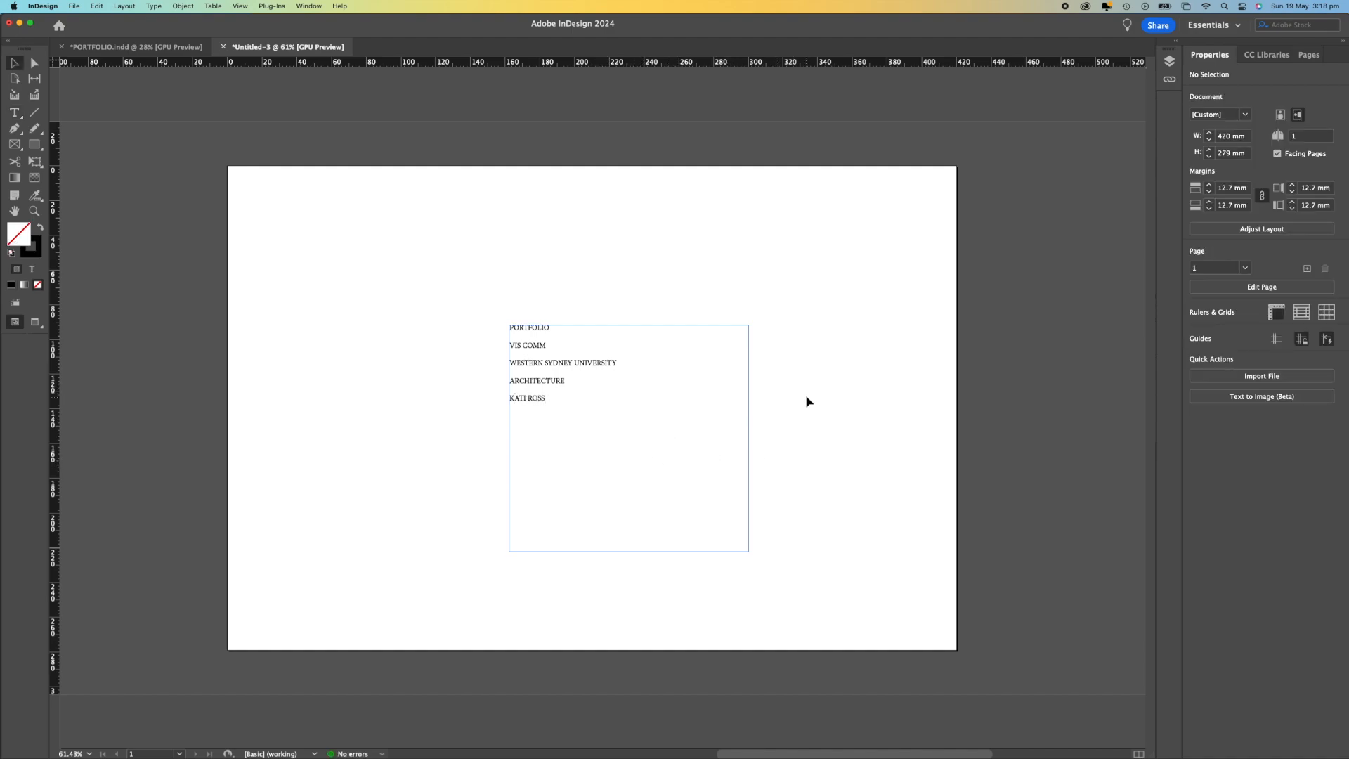
Justify the text frame's paragraphs with the last line aligned to the centre.
click(666, 380)
click(1247, 490)
click(1262, 488)
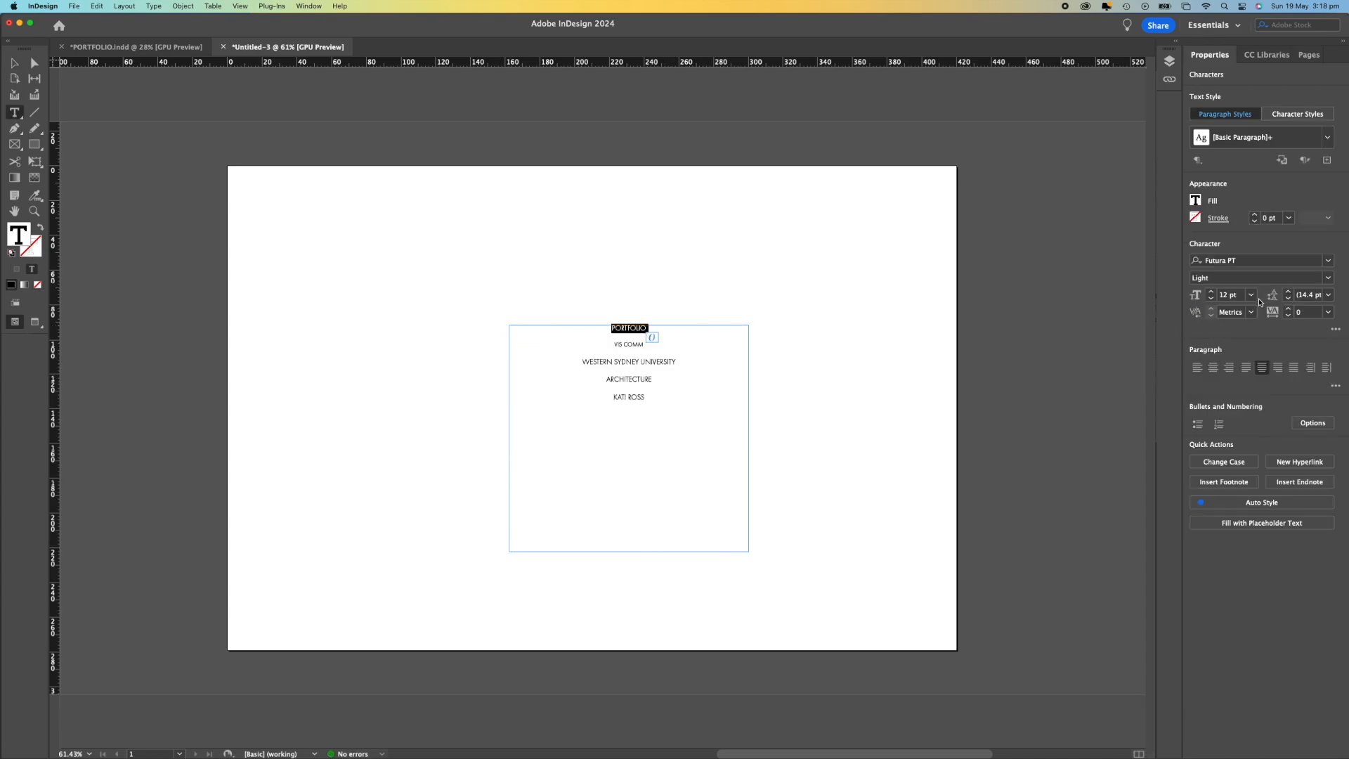
Enlarge the PORTFOLIO title's font size in 1 pt increments to 25 pt.
click(1211, 292)
click(1212, 291)
click(1212, 291)
click(1212, 292)
click(1212, 292)
click(1212, 291)
click(1212, 292)
click(1212, 292)
click(1211, 292)
click(1211, 292)
click(1212, 292)
click(1211, 292)
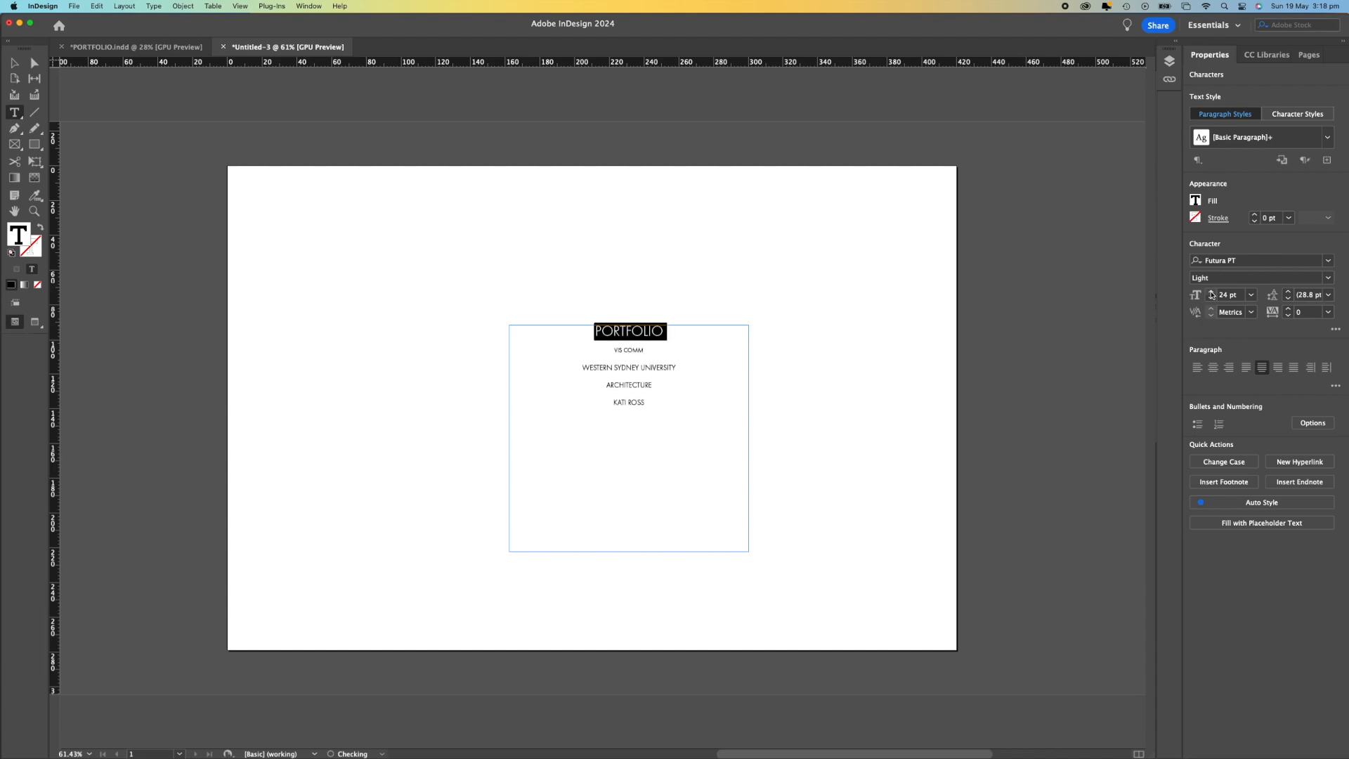
click(1212, 291)
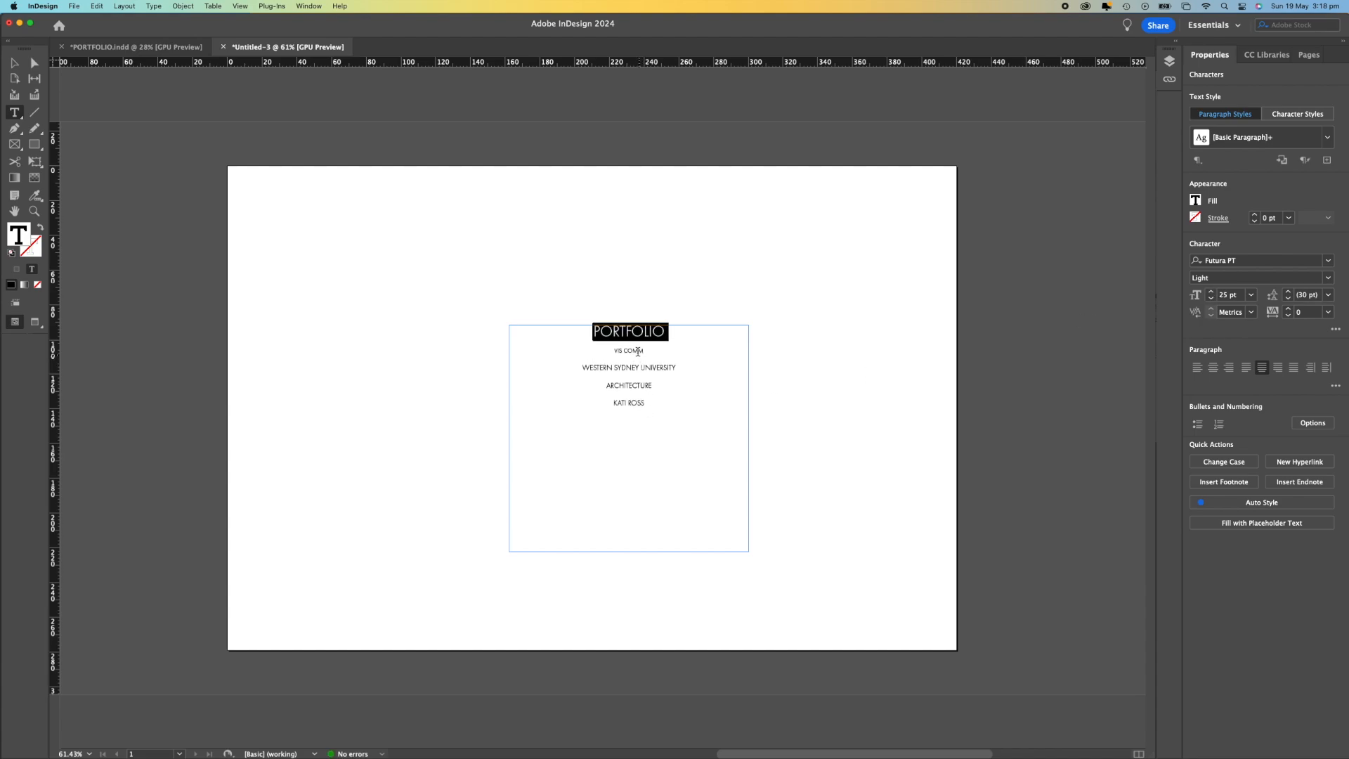
Change all text in the frame to Futura PT in the Light style.
key(Escape)
click(1329, 380)
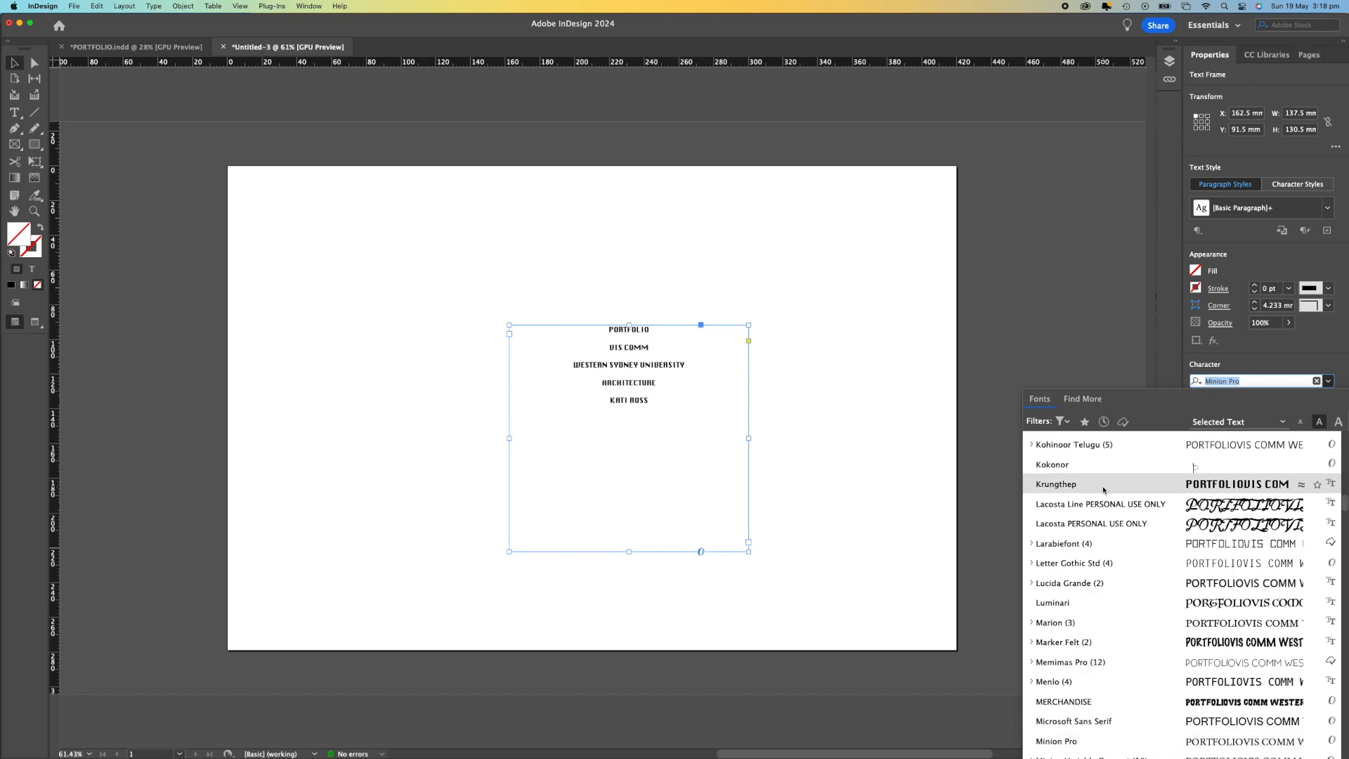
scroll(1103, 489, up, 20)
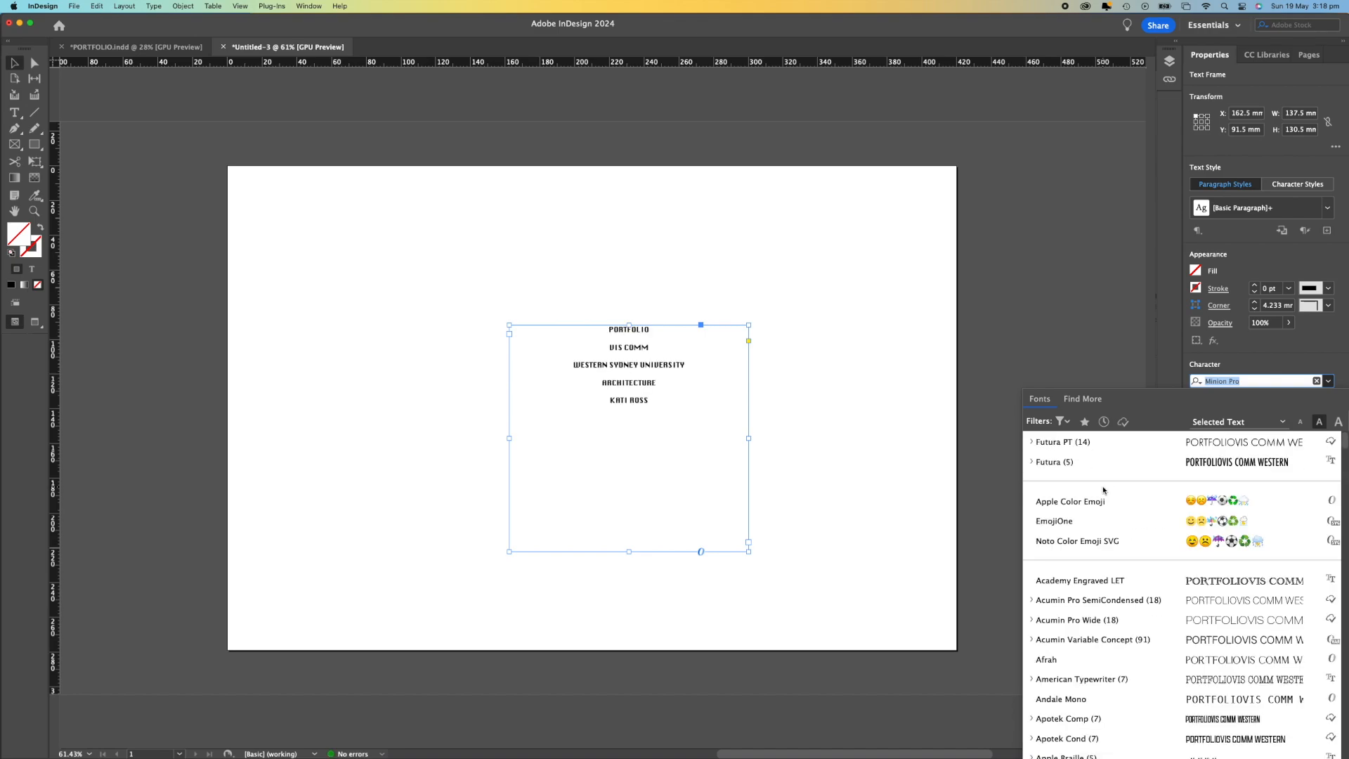
click(1075, 442)
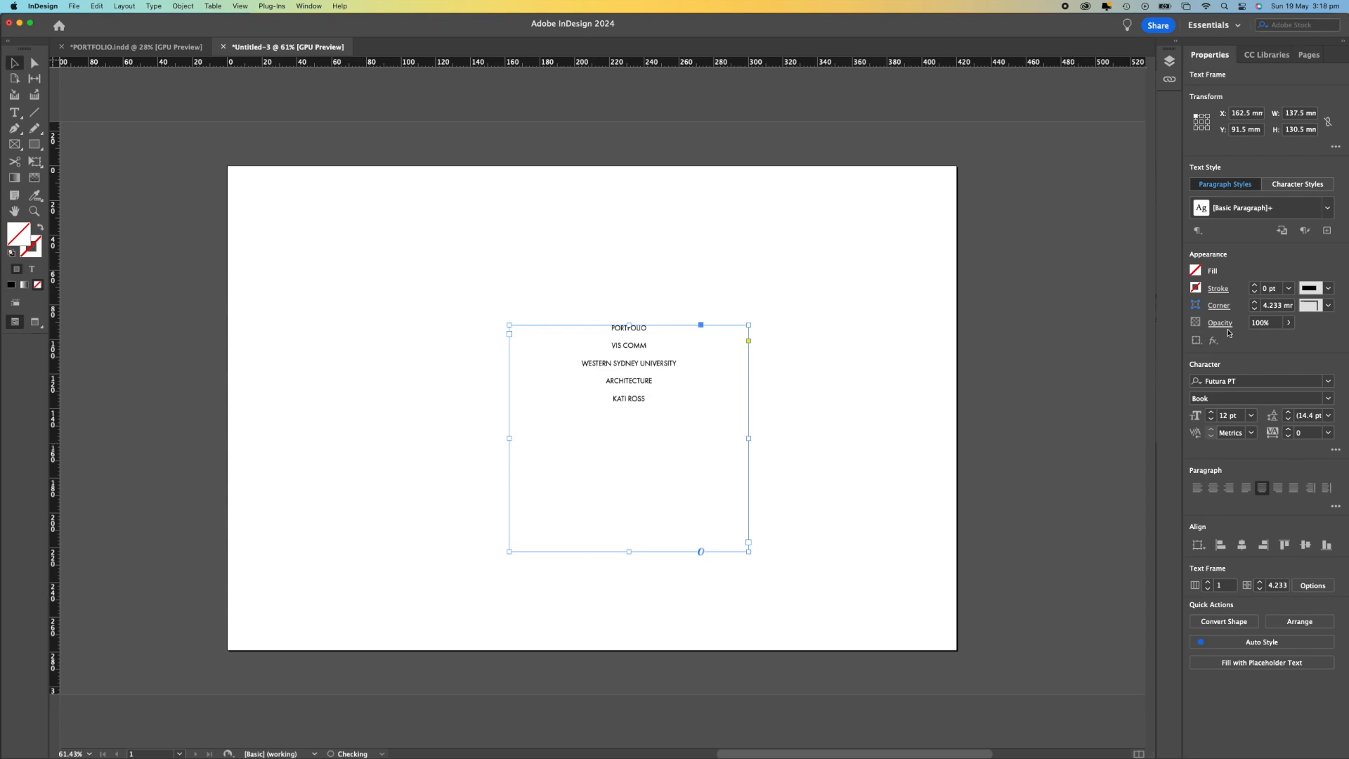
click(1328, 399)
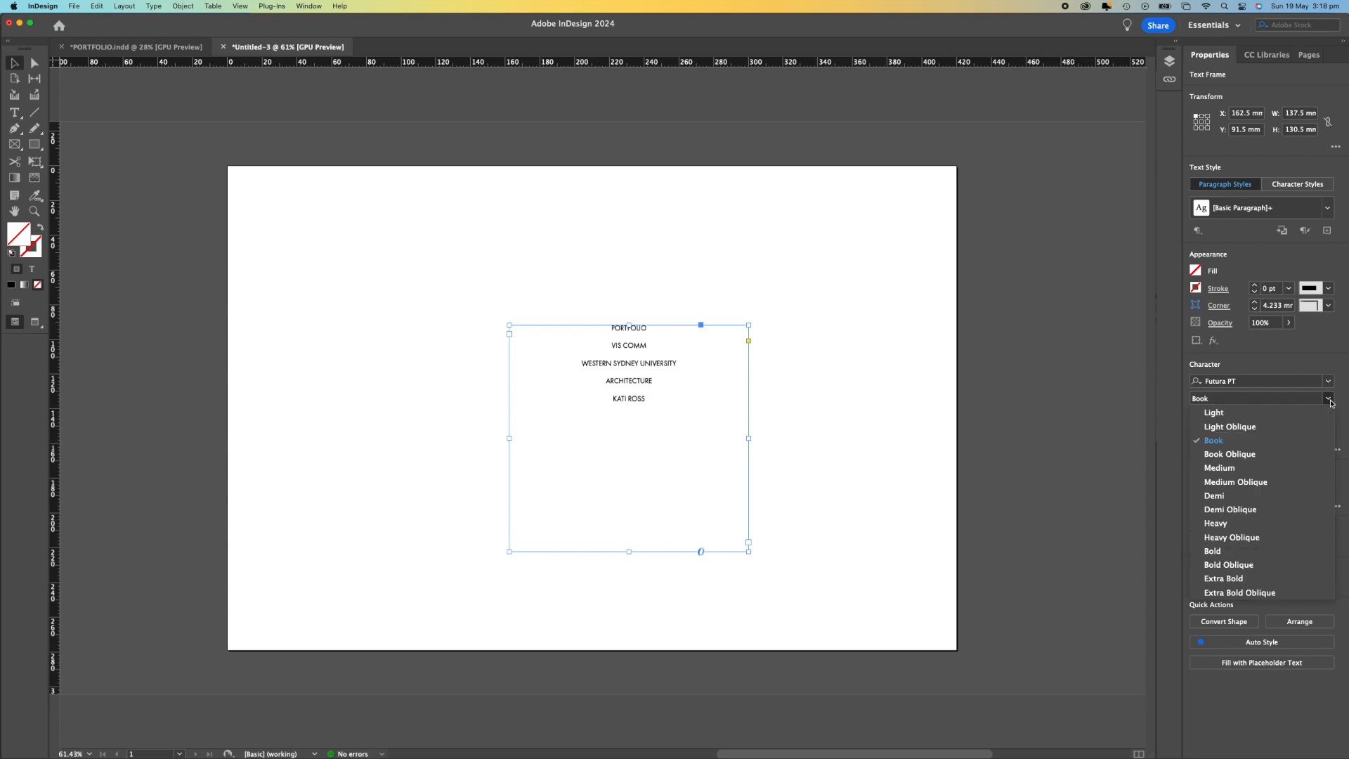
click(1270, 416)
Try the Extra Bold Oblique style on the frame's text and restore the Light style.
click(1328, 399)
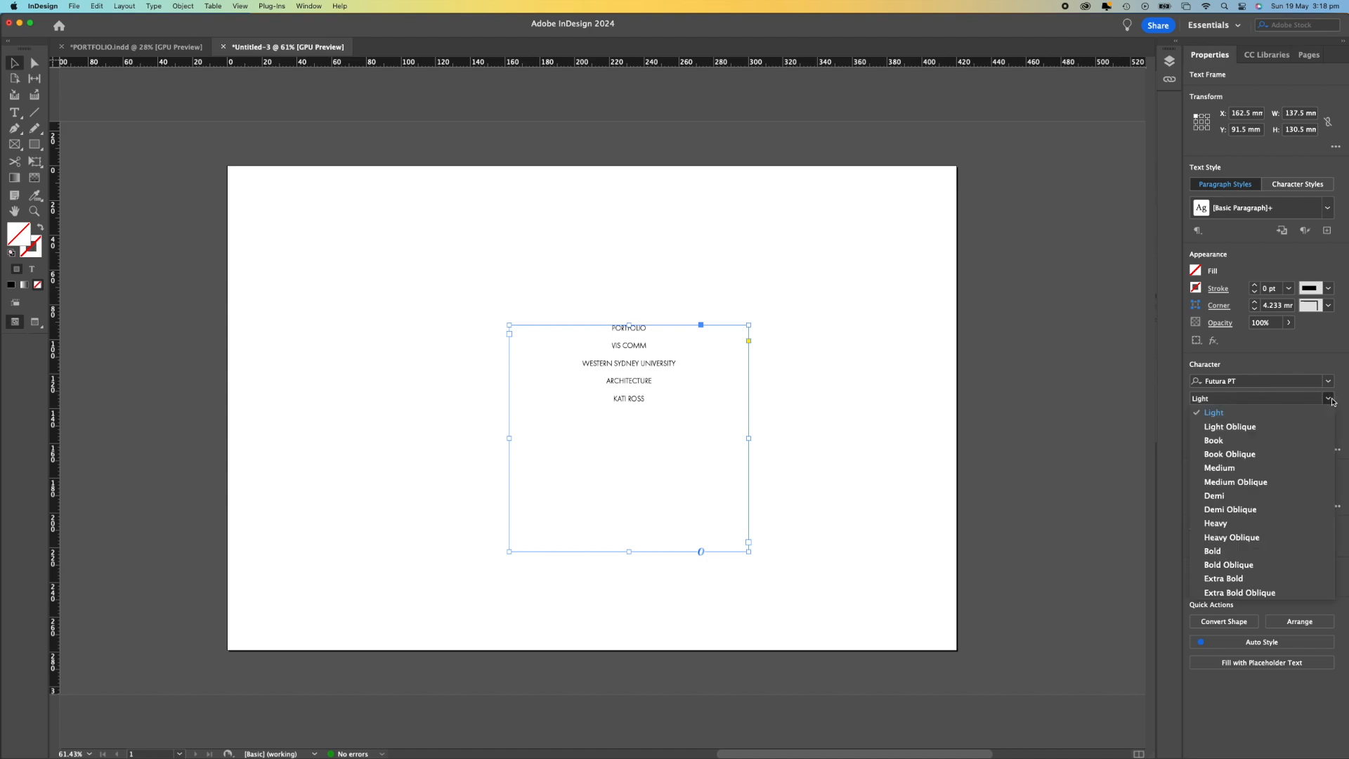
click(1229, 593)
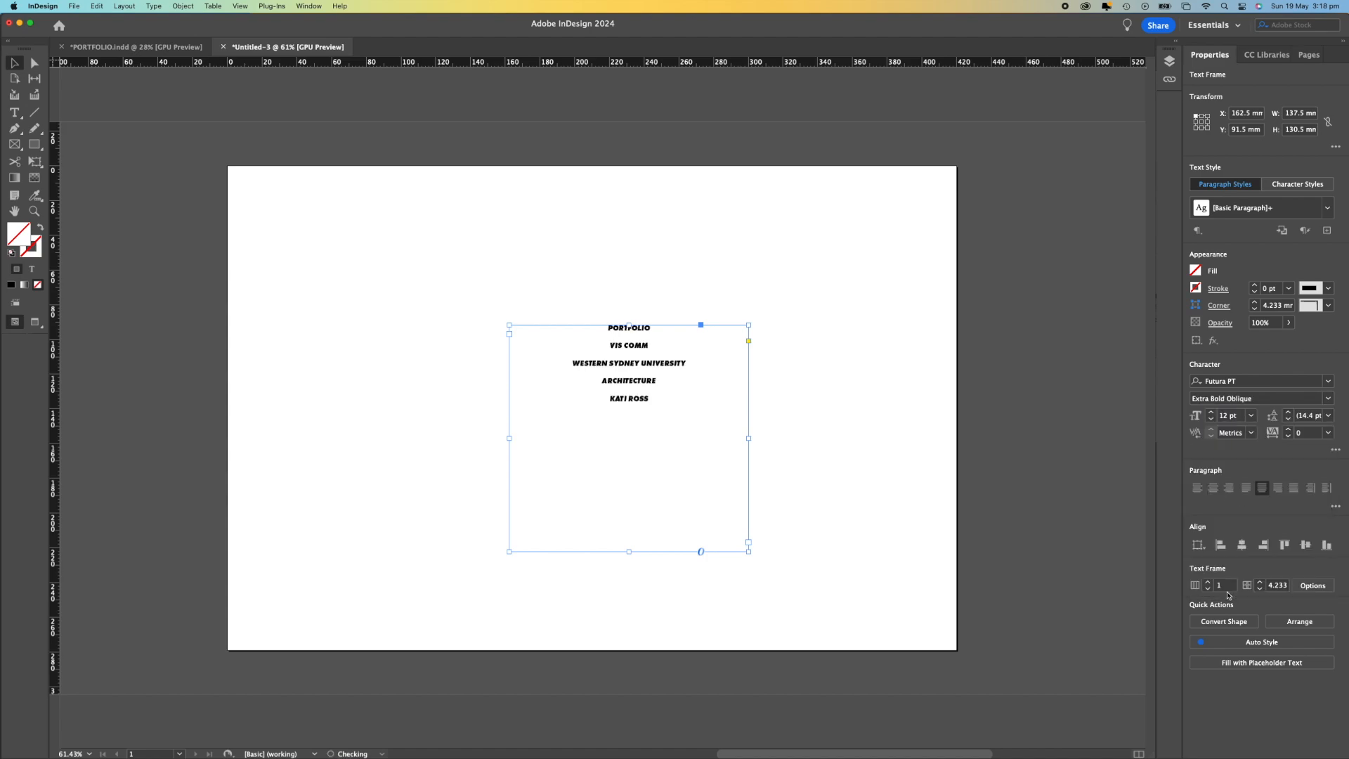
click(1328, 399)
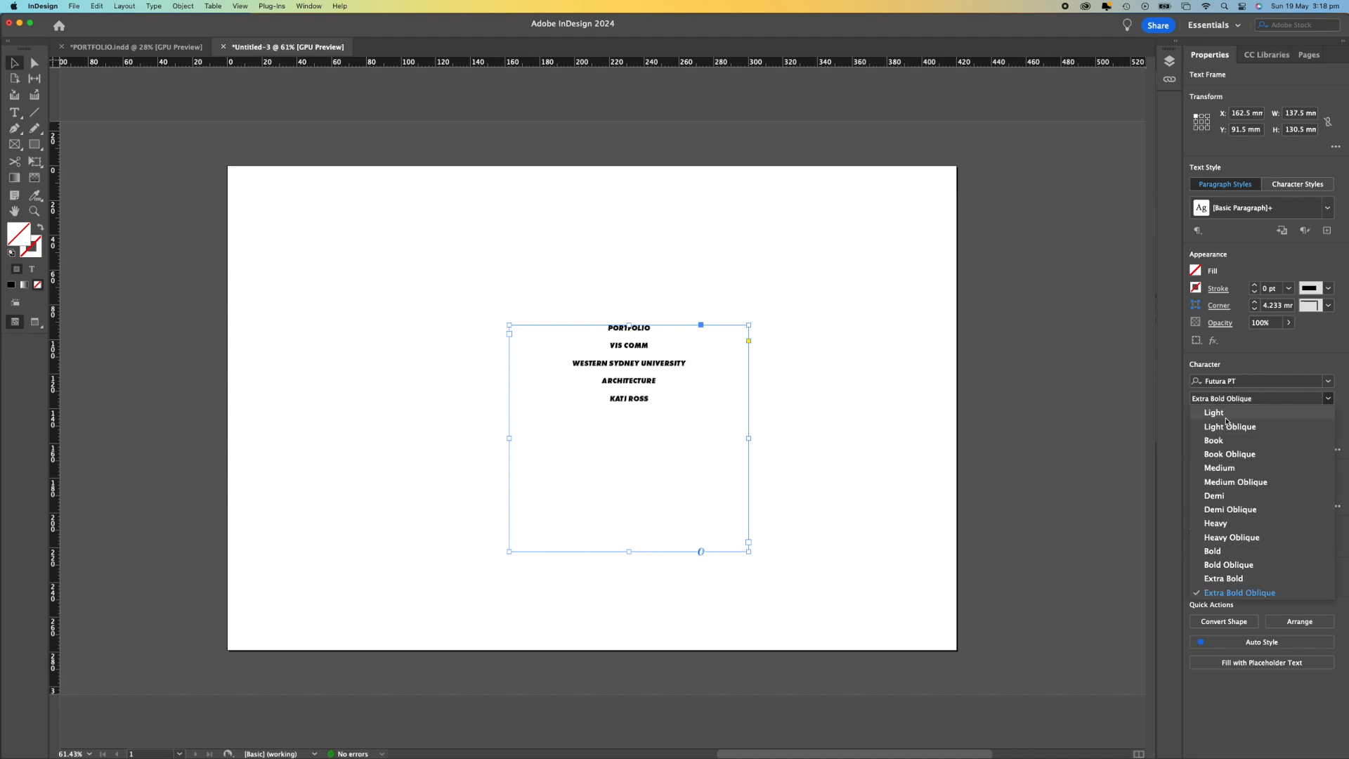
click(1227, 417)
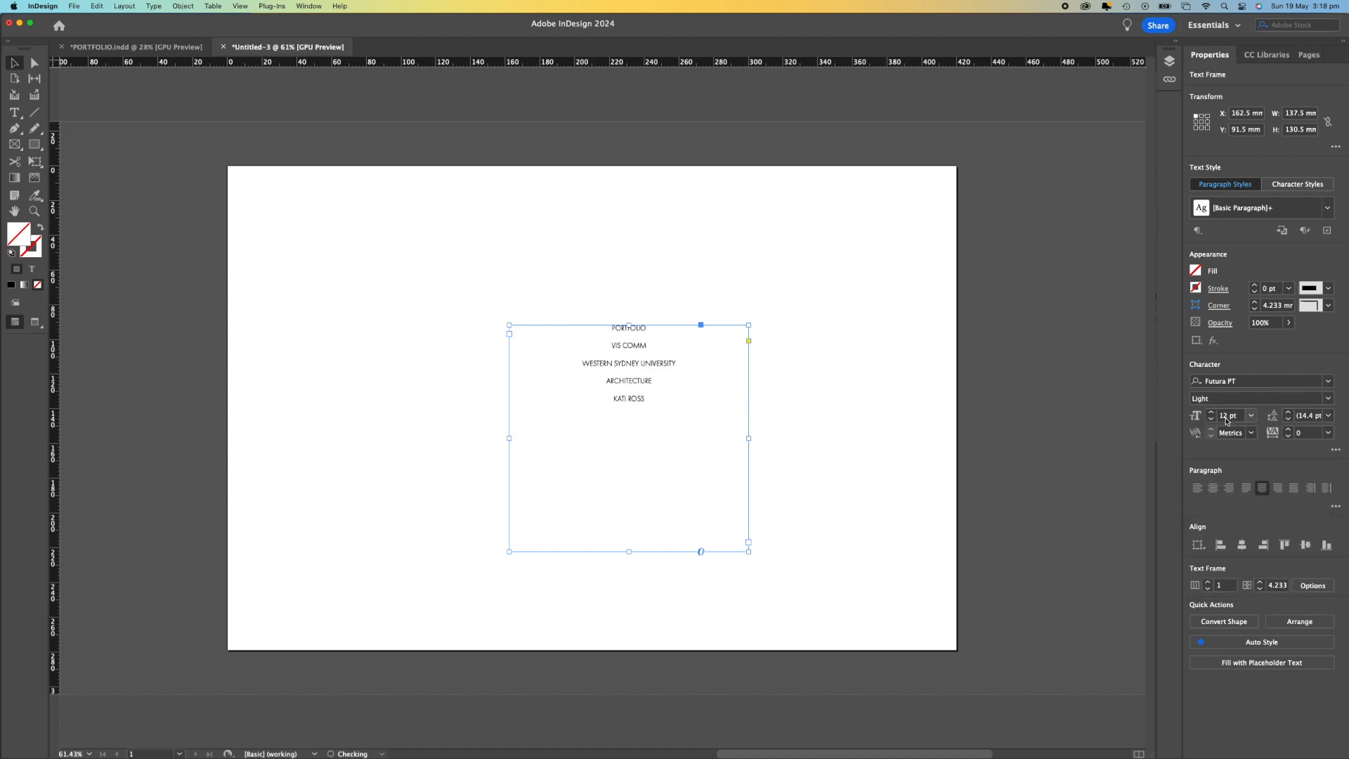
Reduce the VIS COMM line's font size to 10 pt.
double_click(635, 348)
double_click(635, 346)
click(634, 346)
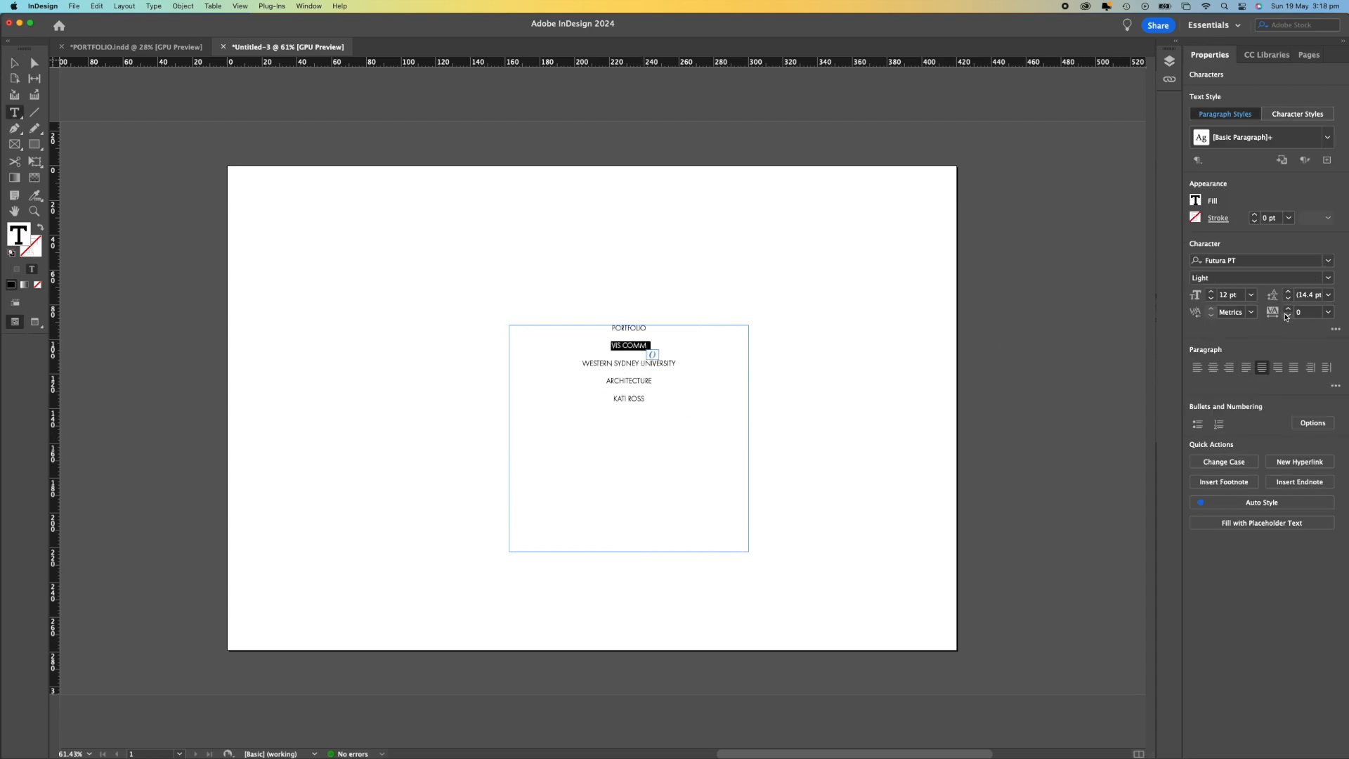
click(1211, 298)
click(1211, 298)
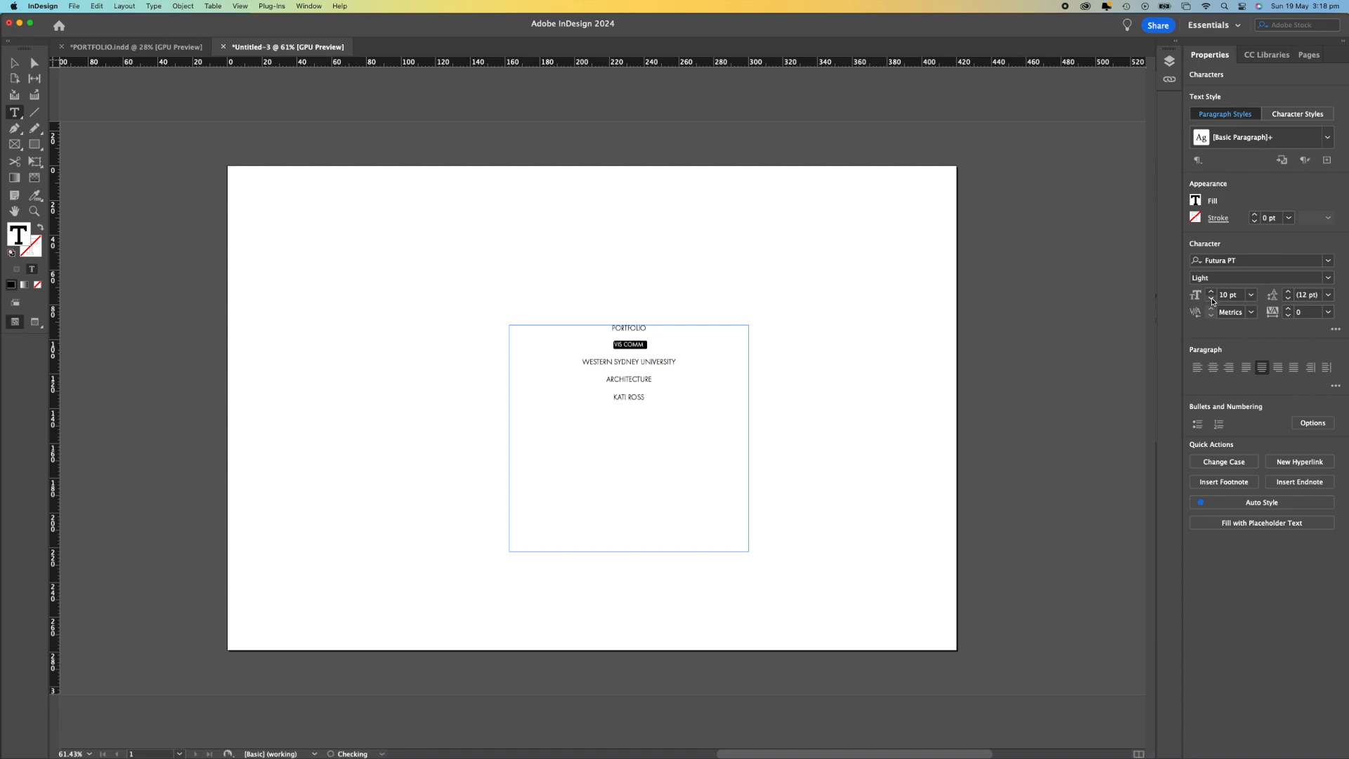
Set the PORTFOLIO title's font size to 25 pt.
click(630, 337)
triple_click(636, 329)
drag(1244, 296, 1218, 296)
text(25)
key(Return)
Give the PORTFOLIO title the Medium style and a tracking of 300.
click(1307, 276)
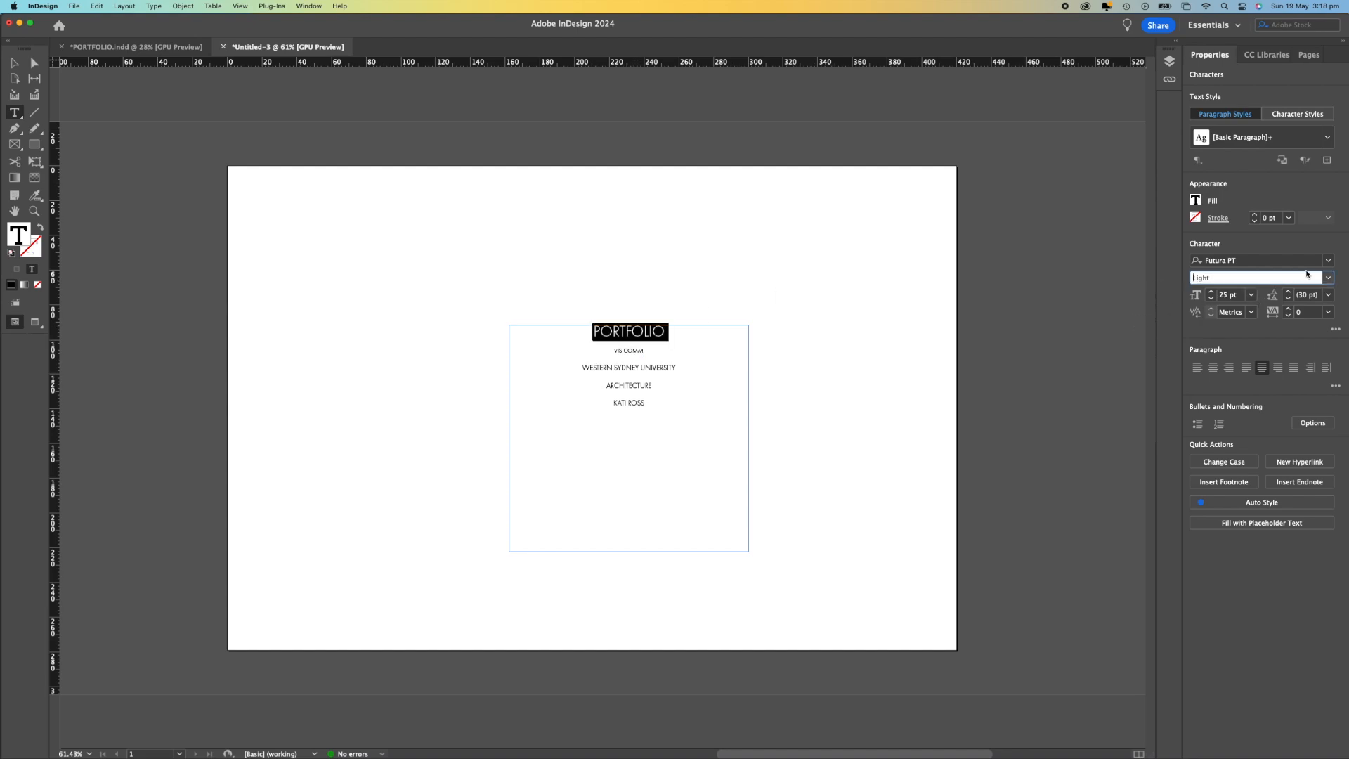
click(1329, 278)
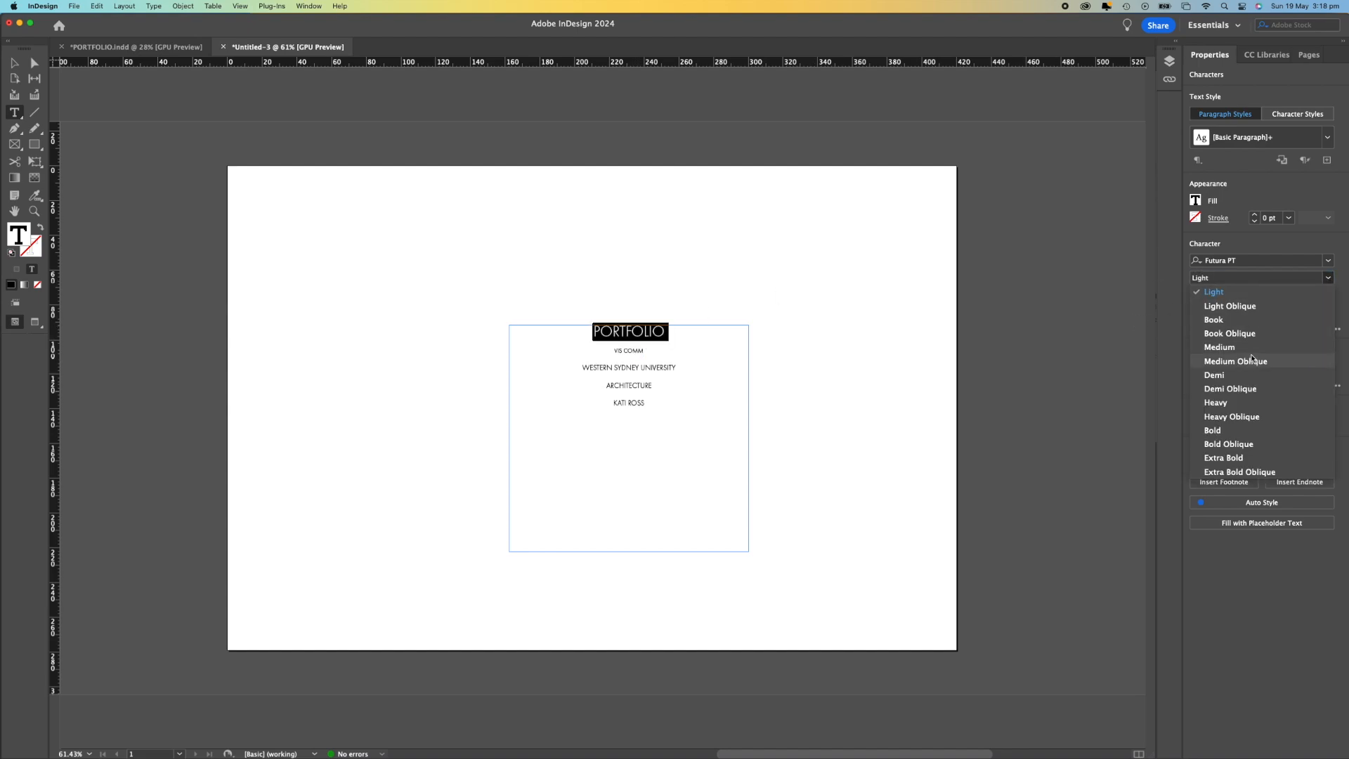
click(1251, 352)
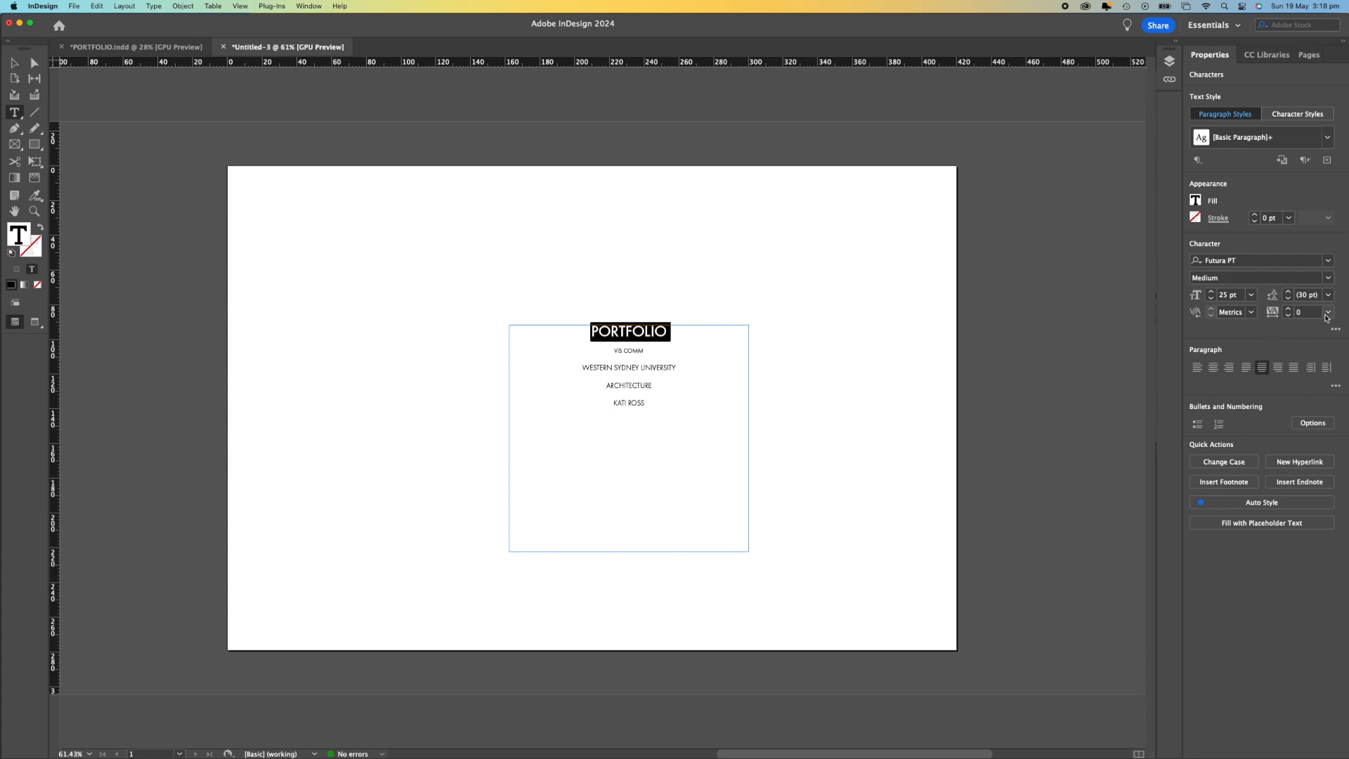
click(1301, 313)
text(300)
Format the VIS COMM line at 13 pt with tracking 200 and delete the blank line above it.
triple_click(634, 349)
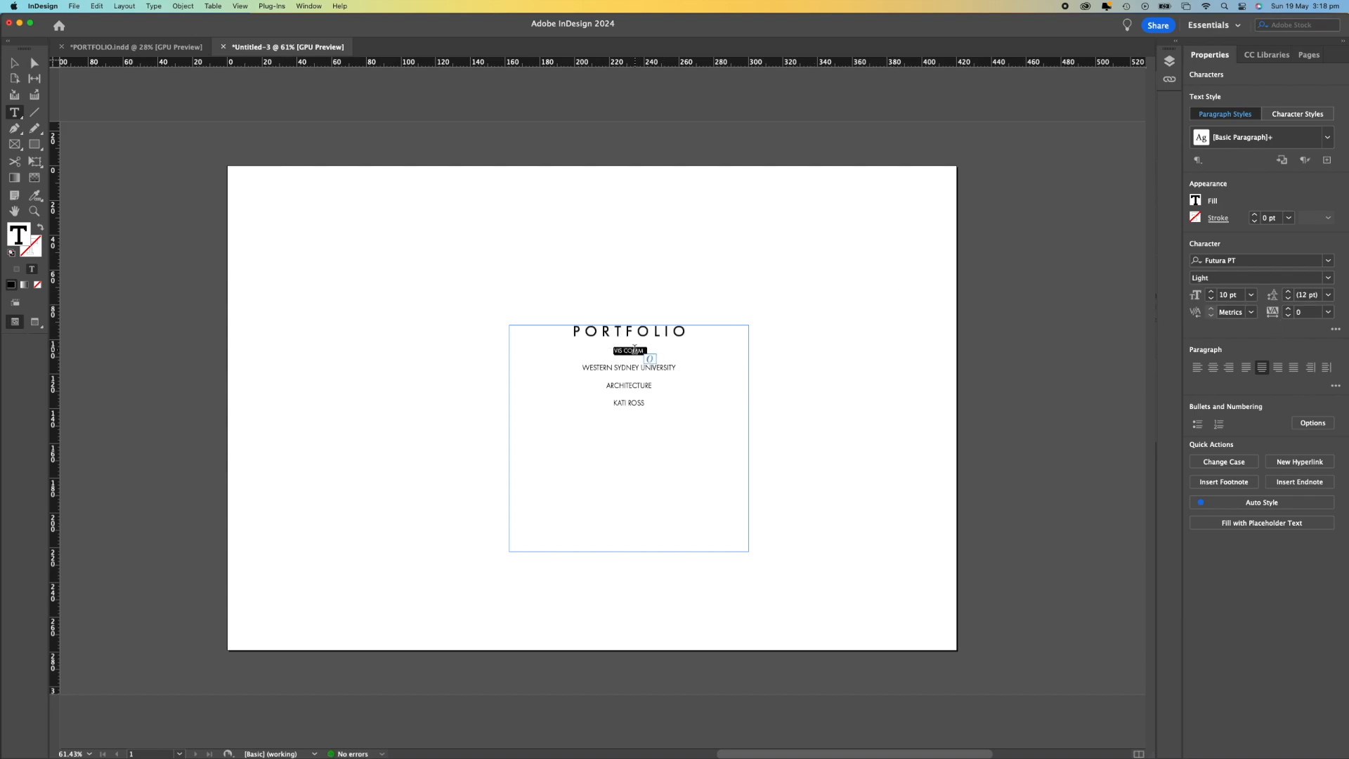
triple_click(632, 349)
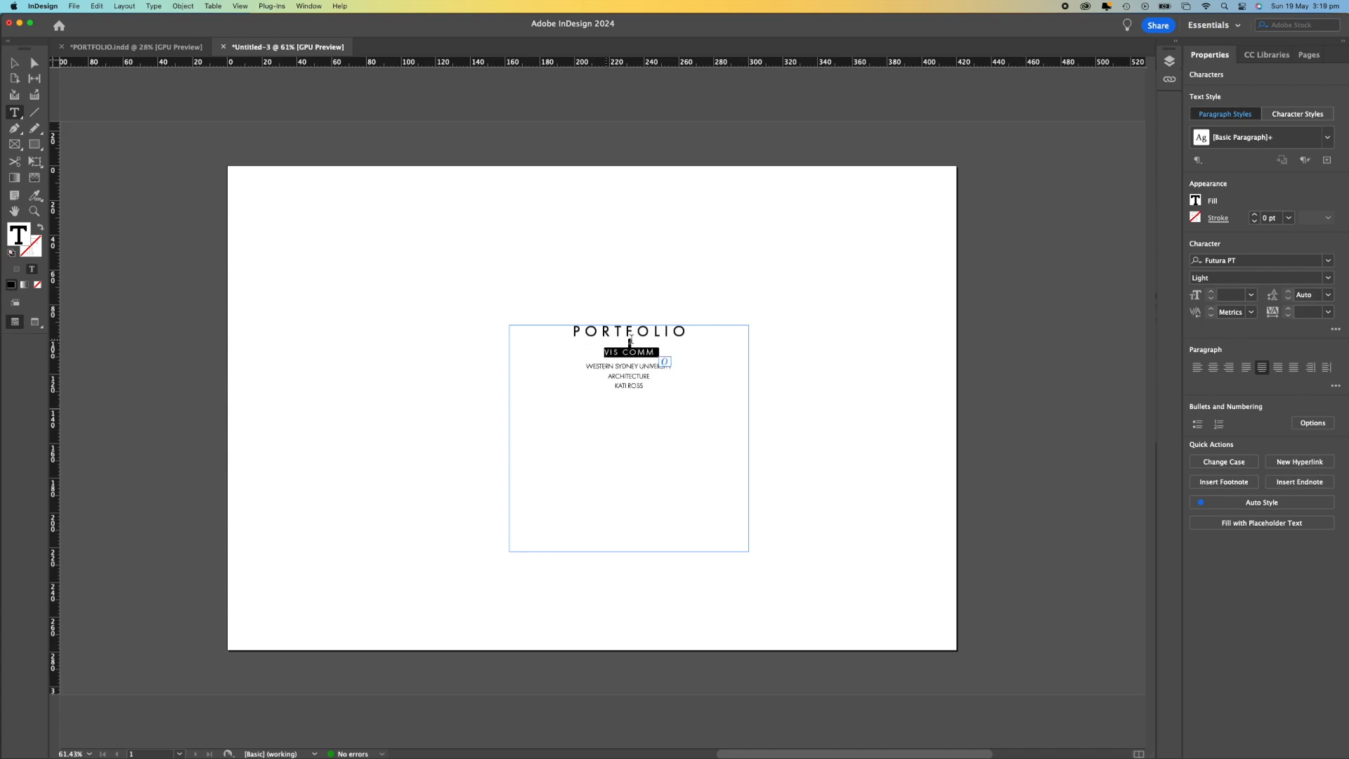
click(637, 343)
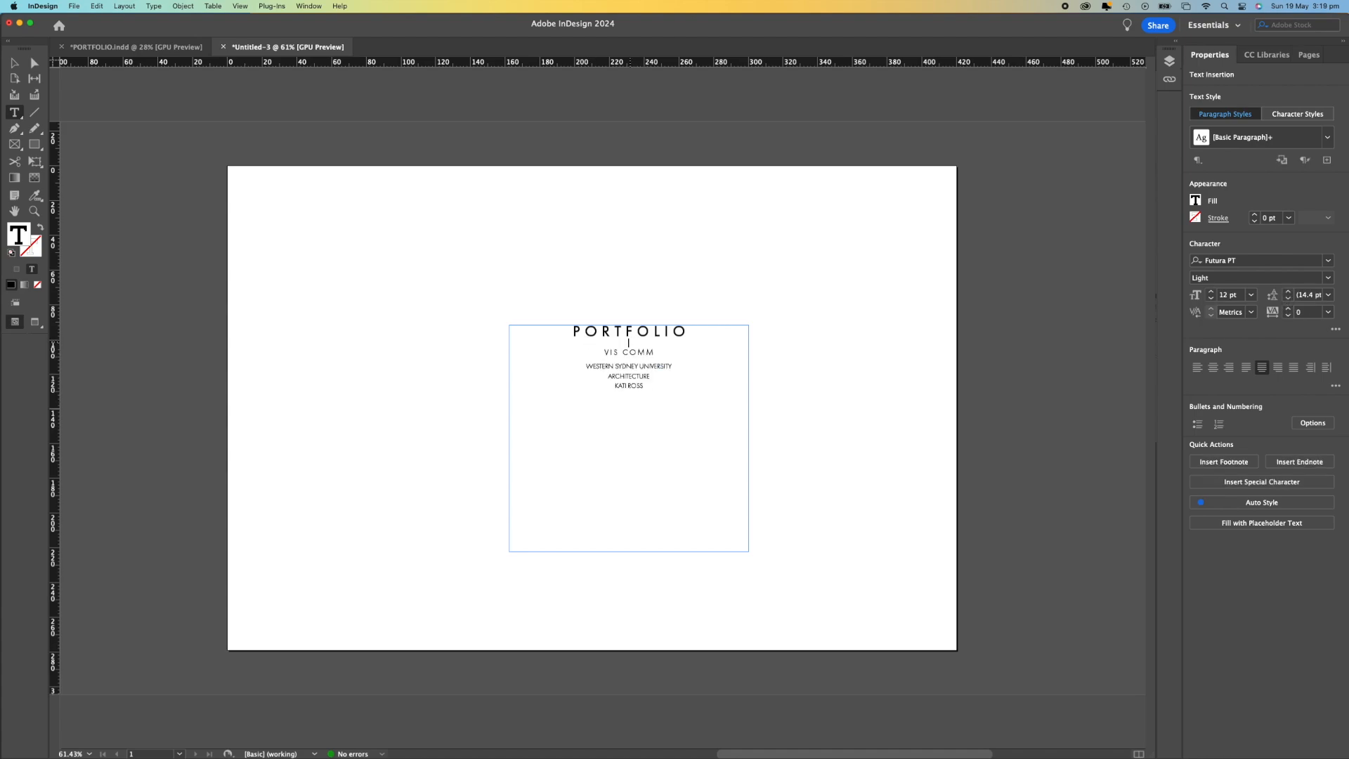
key(BackSpace)
click(660, 345)
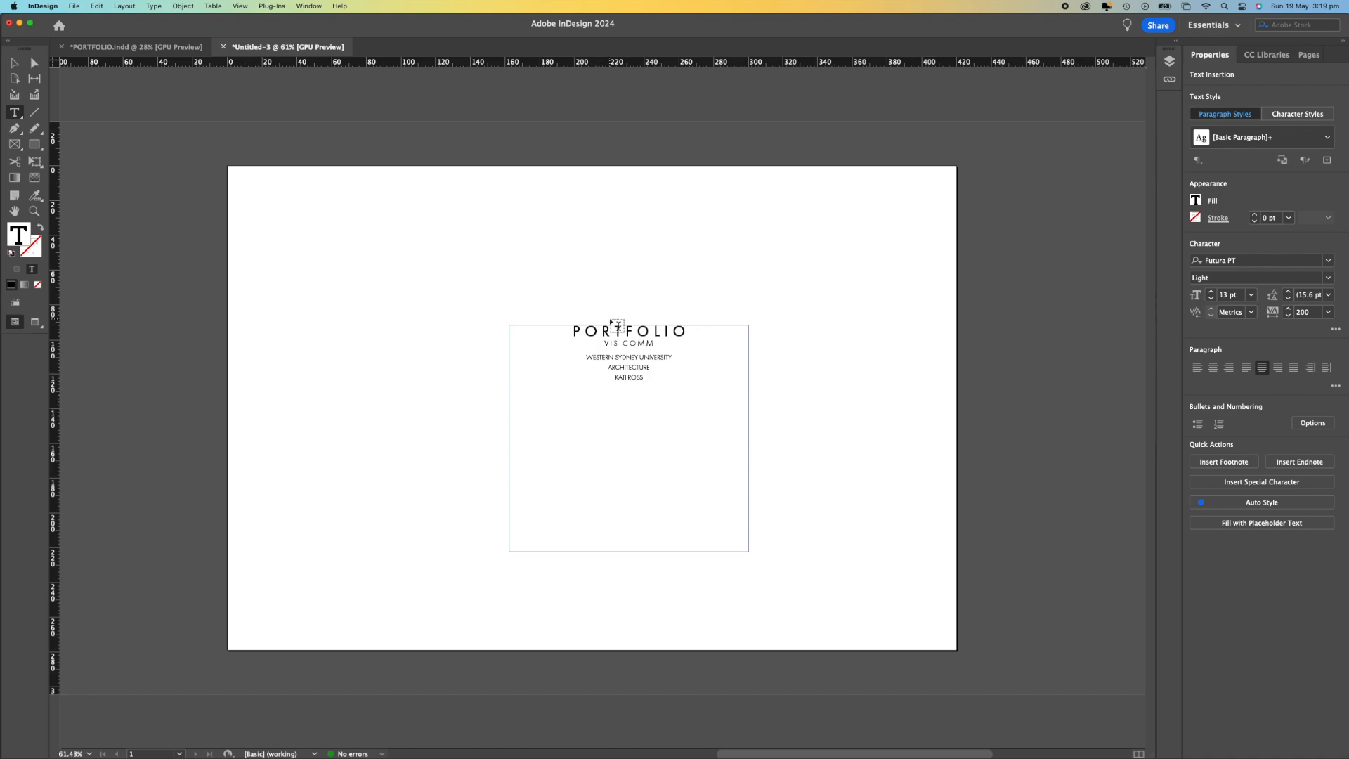
Shorten the text frame to about 35 mm high and move it to the centre of the page.
click(685, 225)
key(v)
click(691, 505)
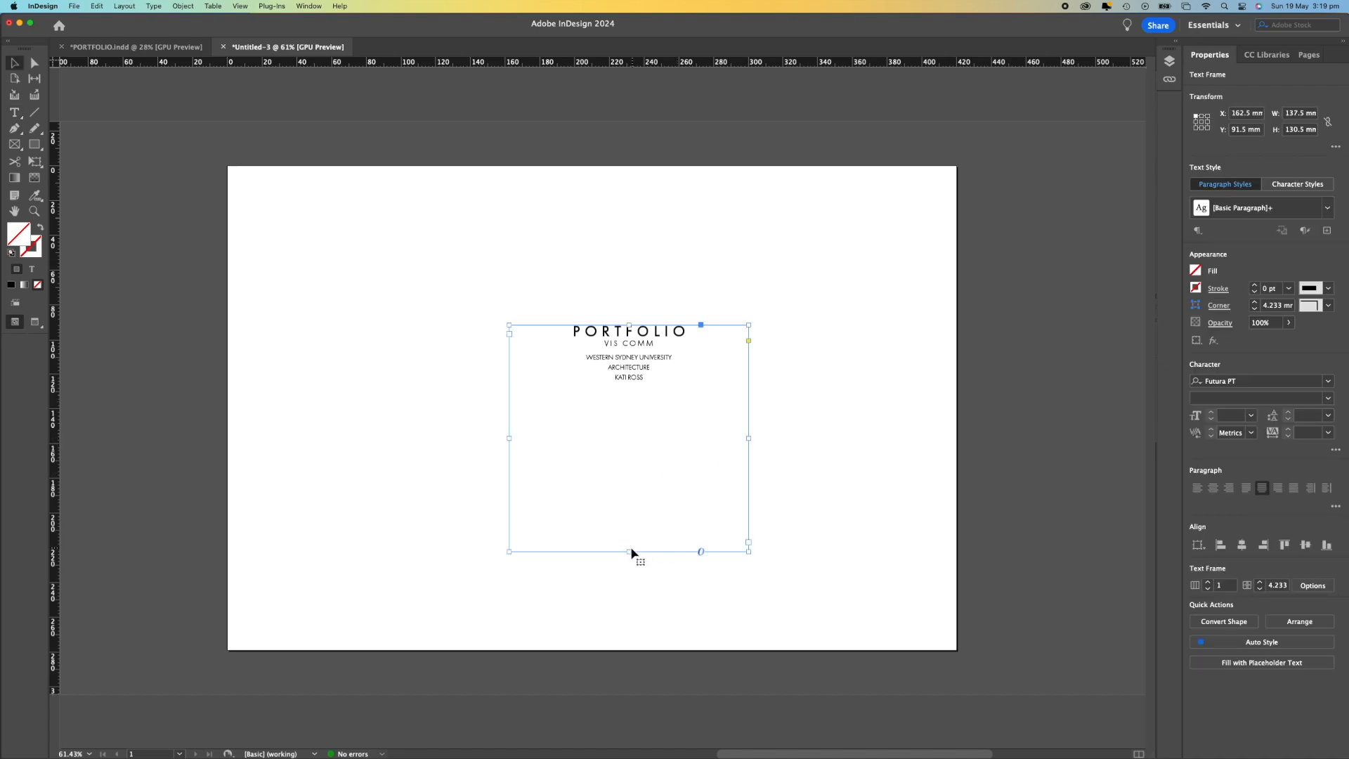
drag(629, 552, 571, 415)
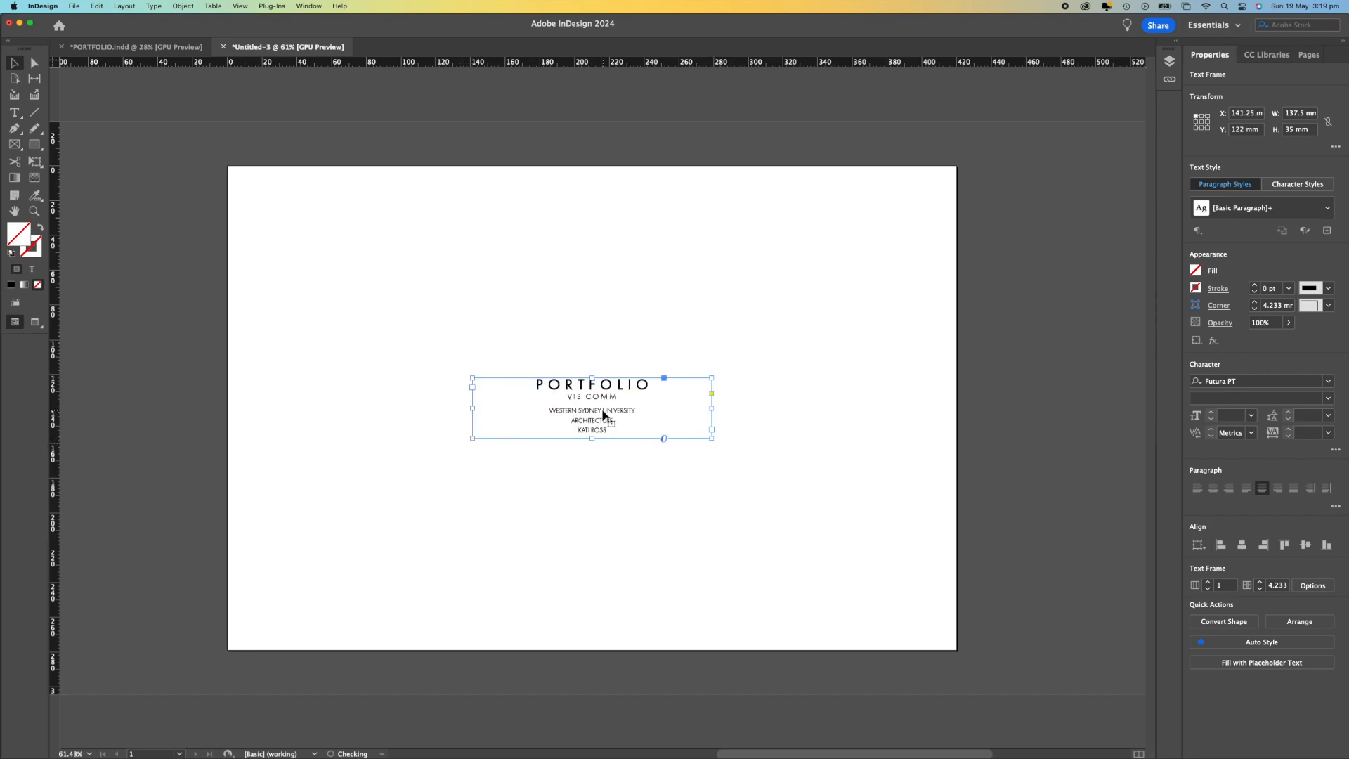
Deselect the title text frame and hide the frame edges in the document view.
click(863, 355)
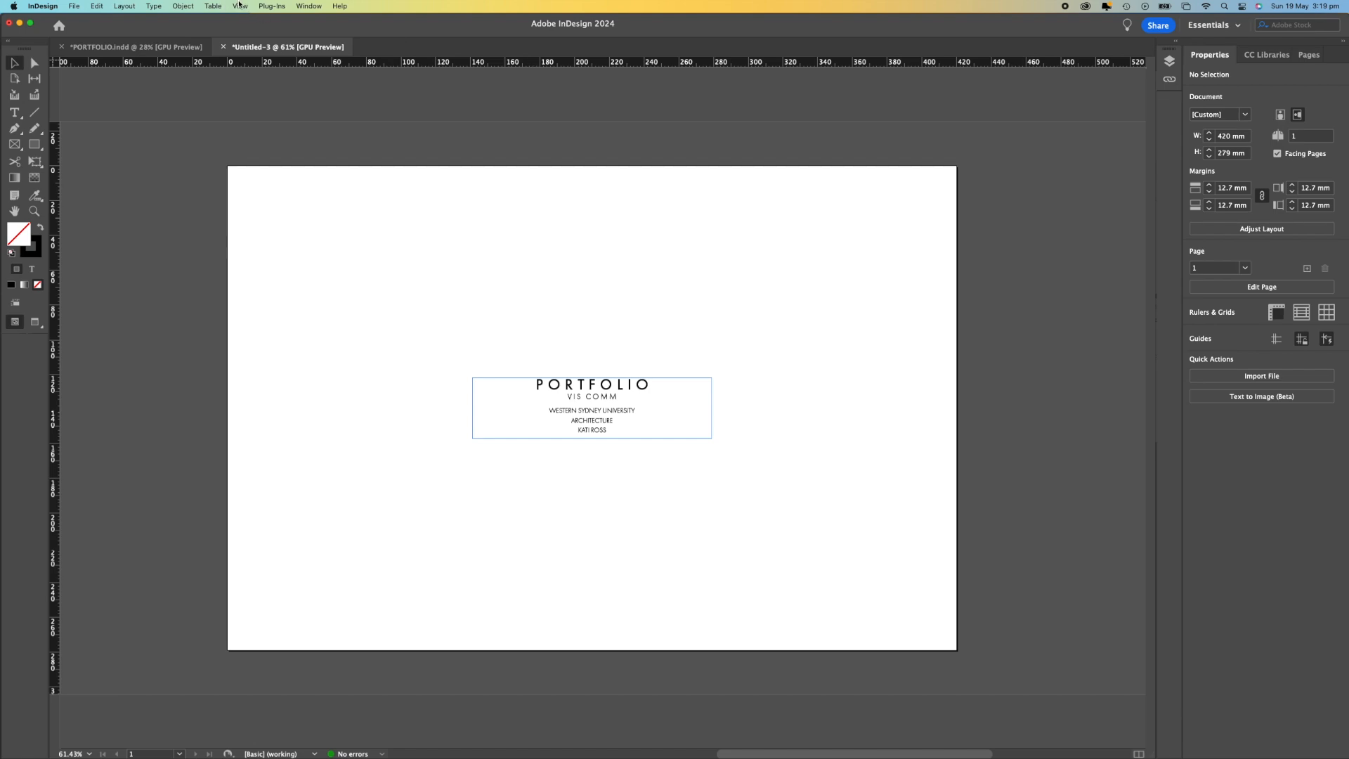
click(240, 6)
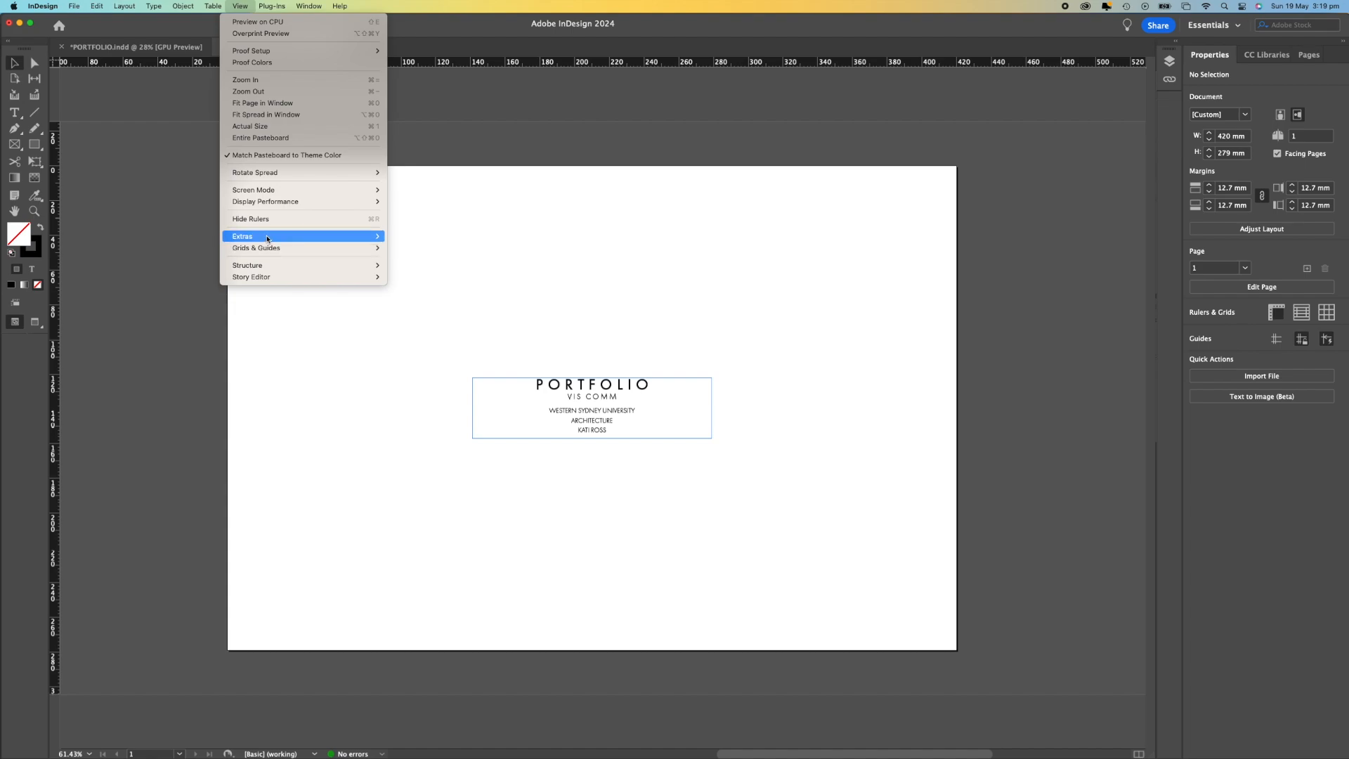
mouse_move(352, 236)
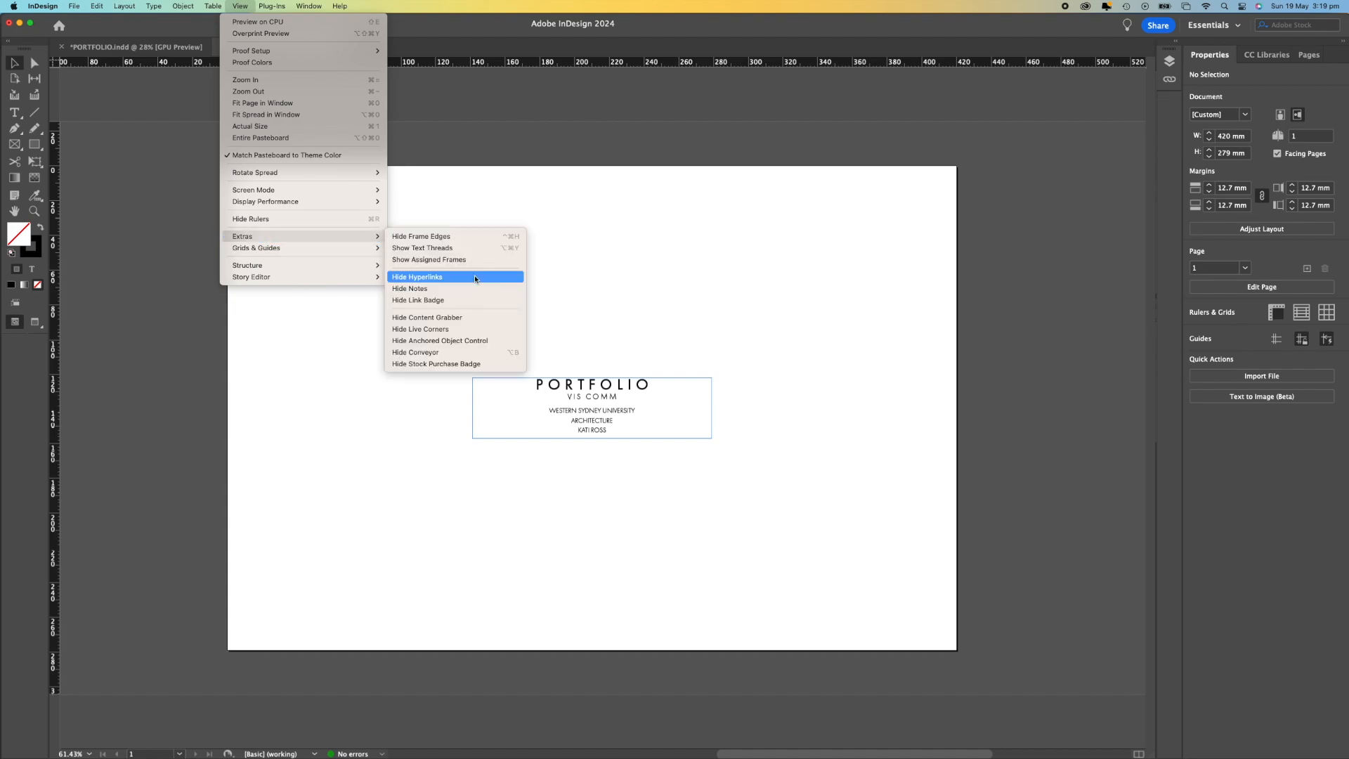
click(475, 237)
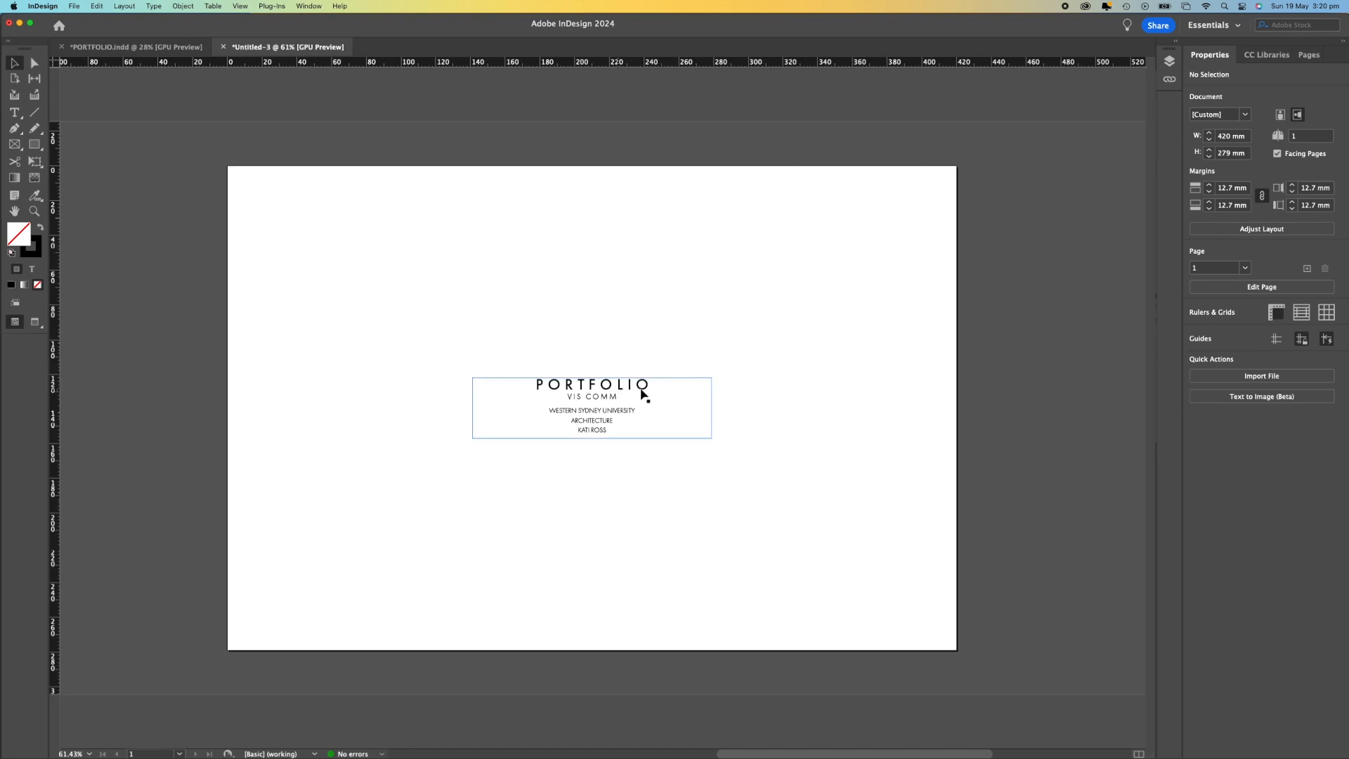
click(636, 409)
click(805, 392)
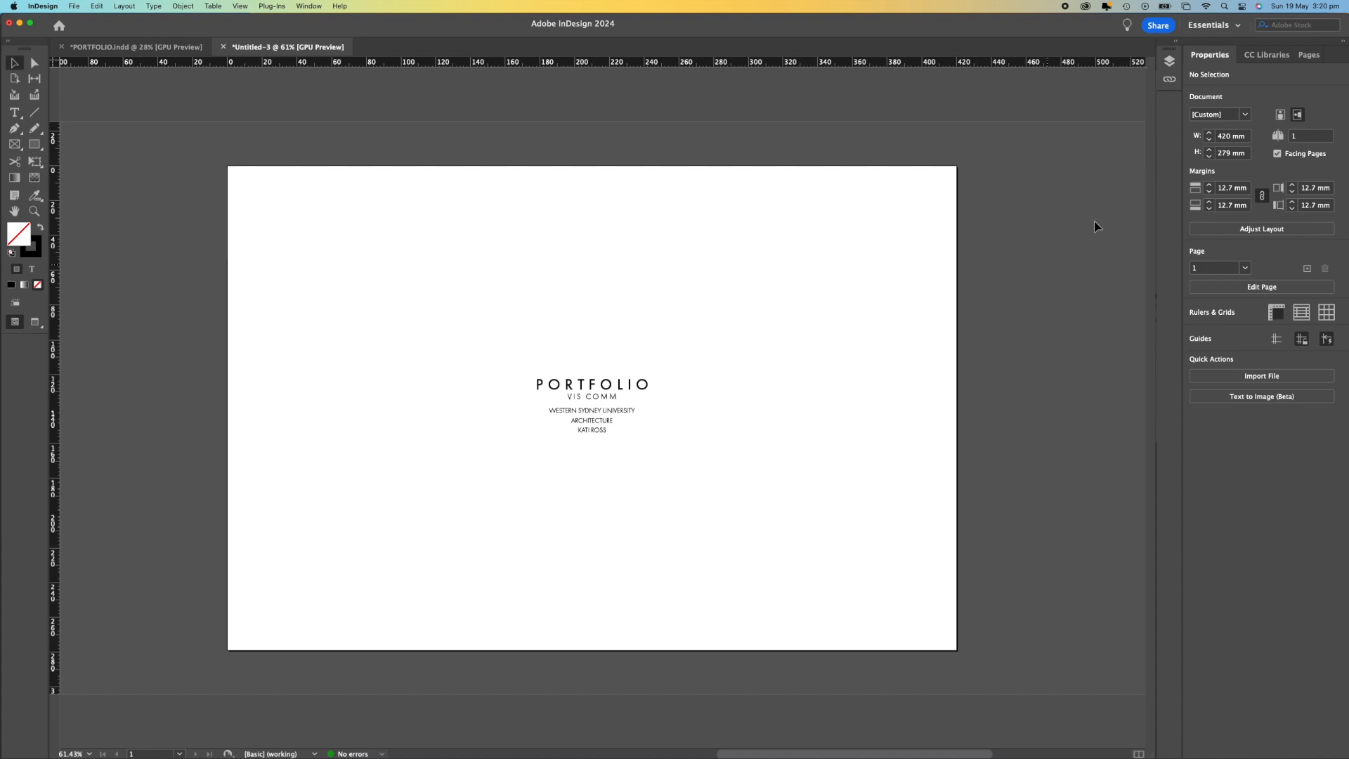
Duplicate the title page twice to form a facing spread of pages 2 and 3.
click(1305, 55)
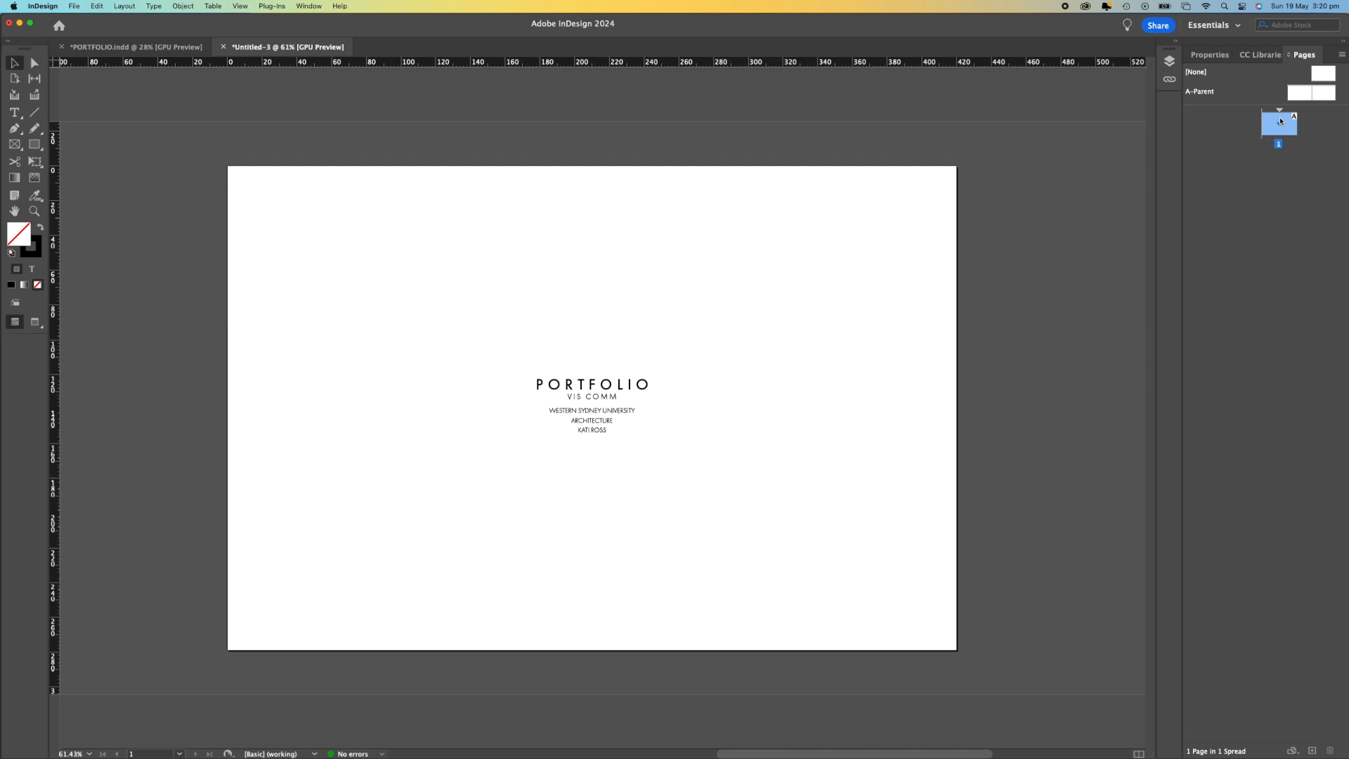
drag(1280, 122, 1267, 159)
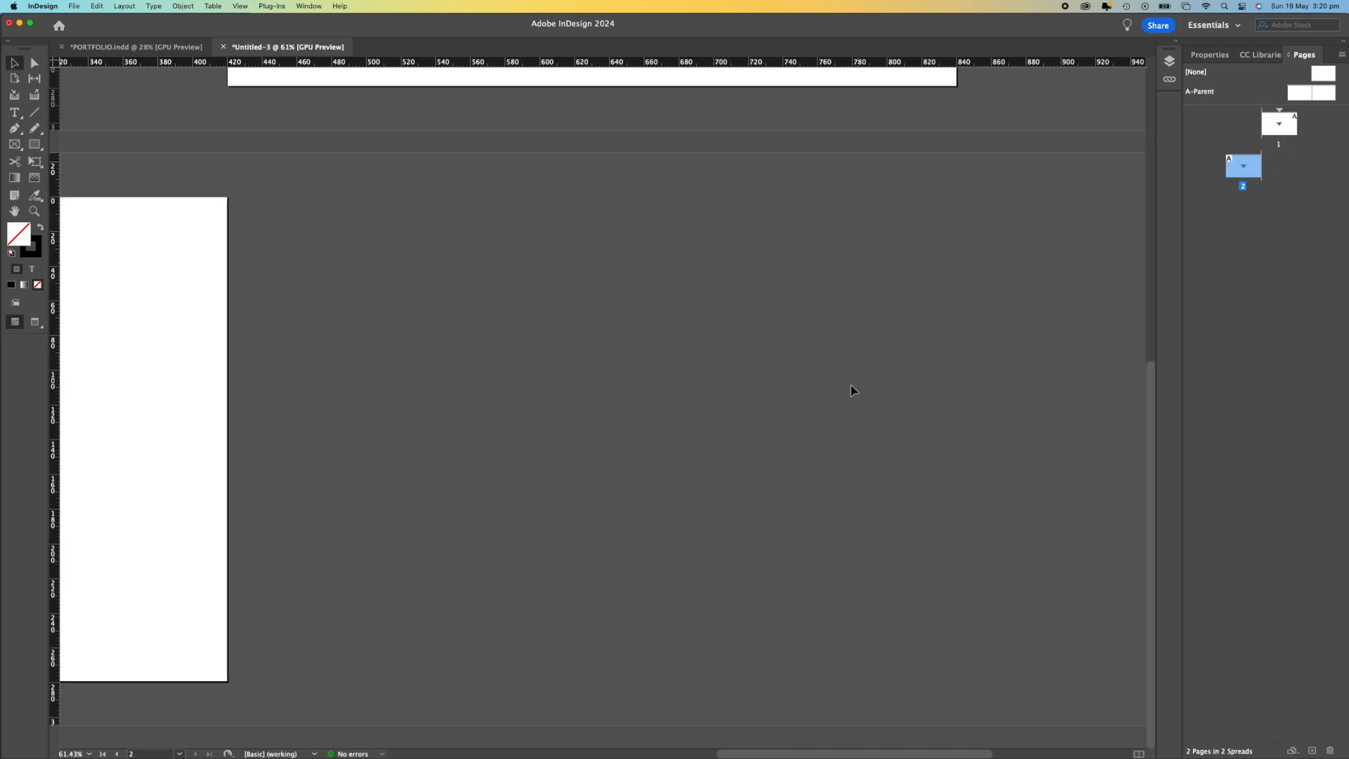
scroll(852, 391, down, 5)
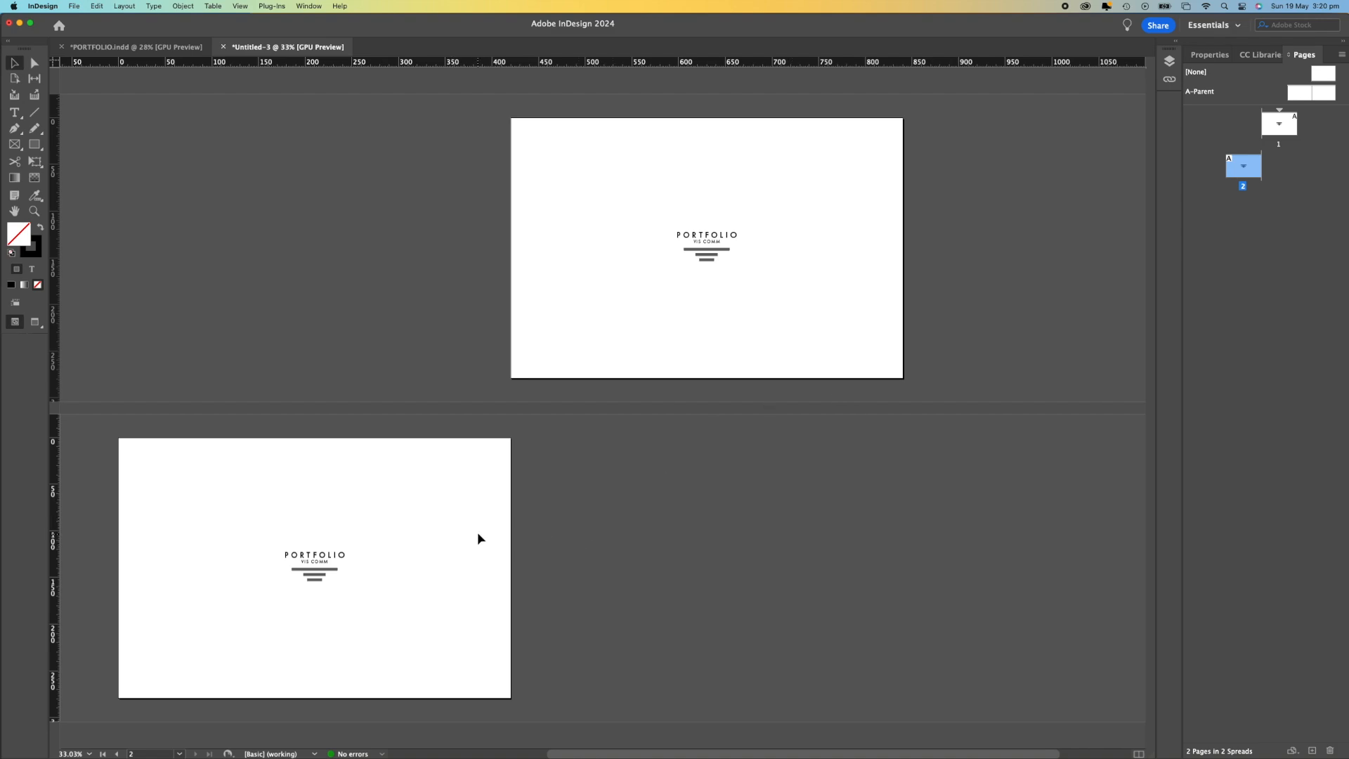
click(1271, 213)
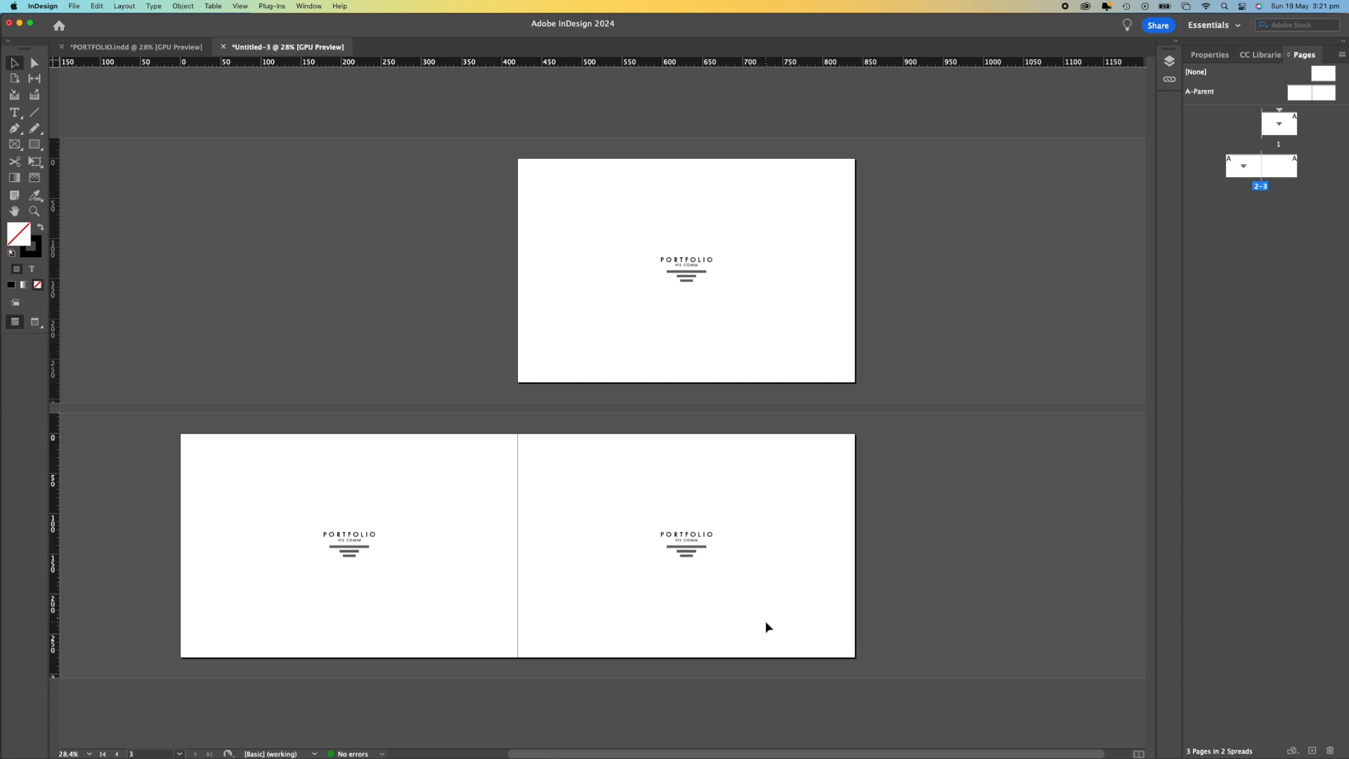
Delete the copied title text frame from page 2.
scroll(768, 626, up, 2)
click(208, 574)
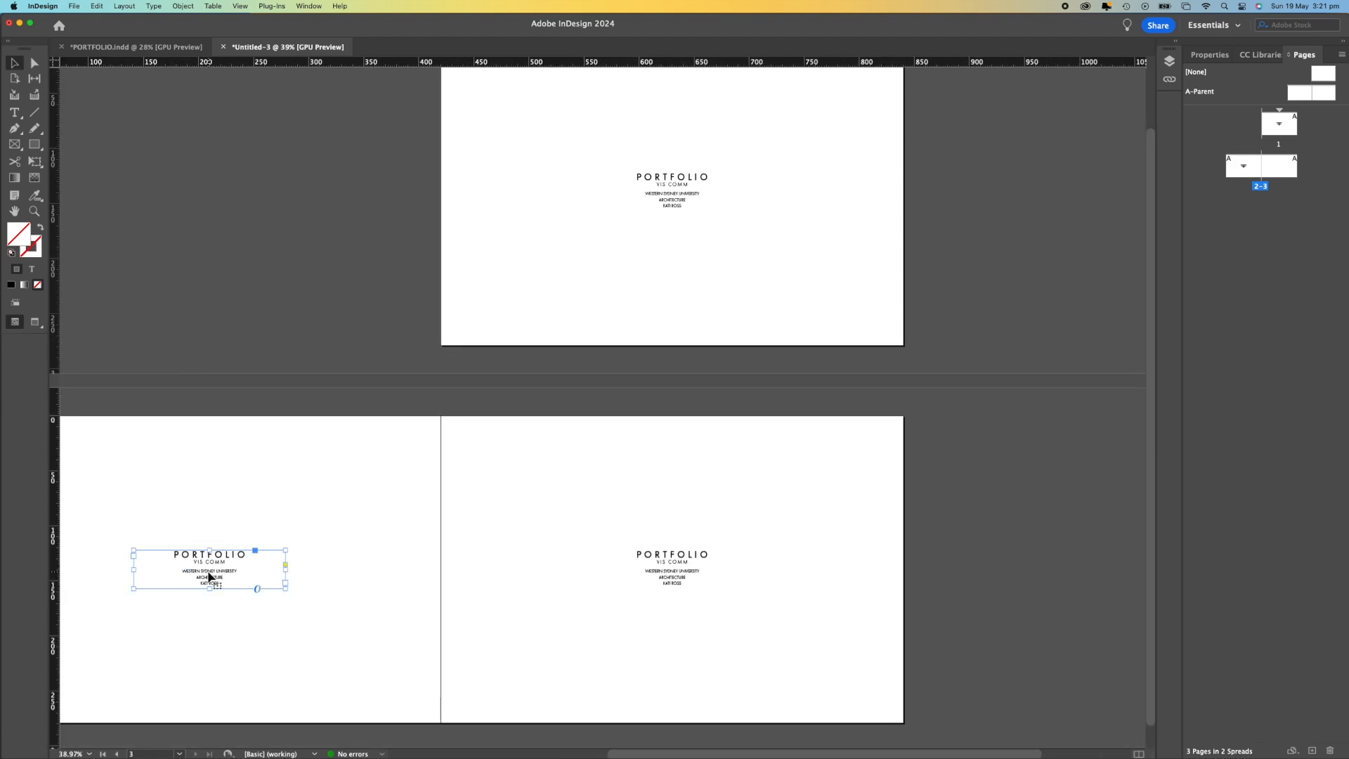
key(BackSpace)
Replace the PORTFOLIO heading on page 3 with CONTENTS, keeping VIS COMM on its own line below.
click(671, 571)
triple_click(711, 561)
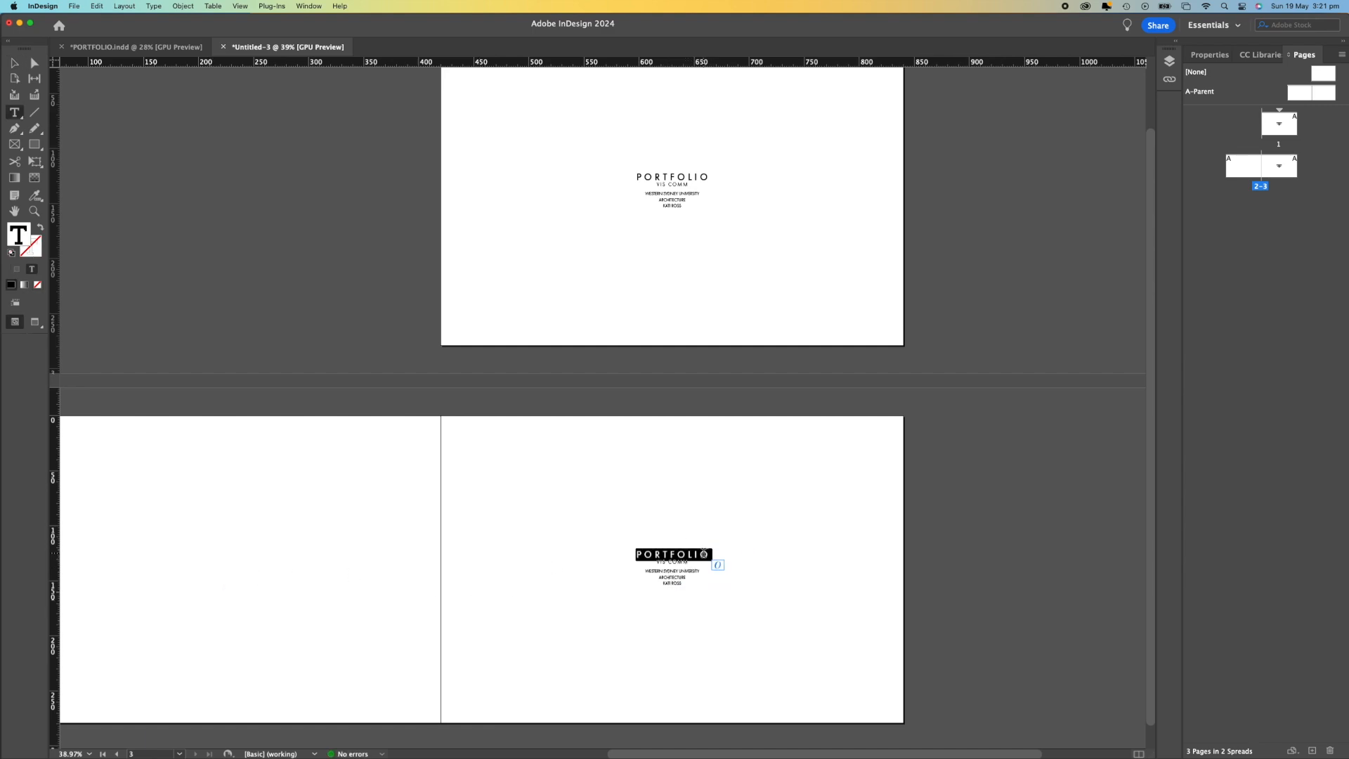
text(CONTENTS VIS COMM)
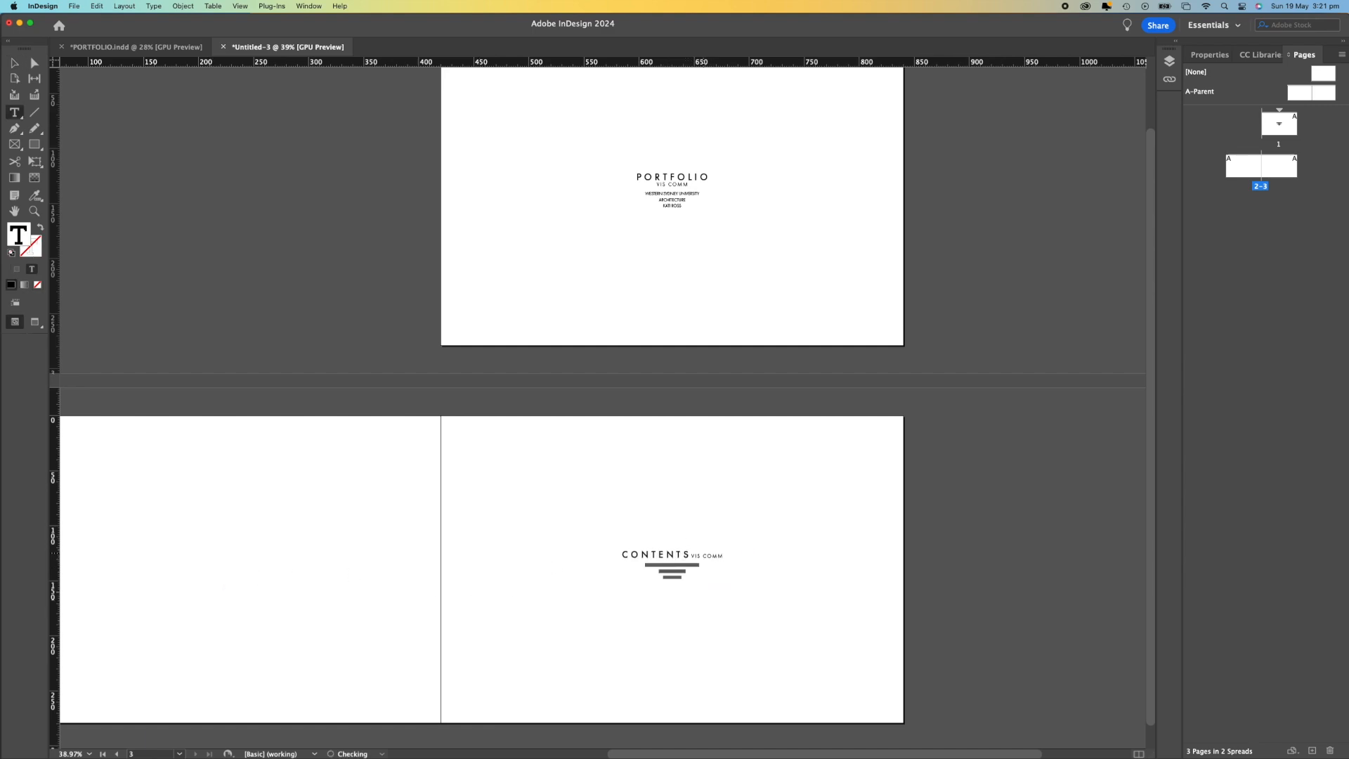
key(Return)
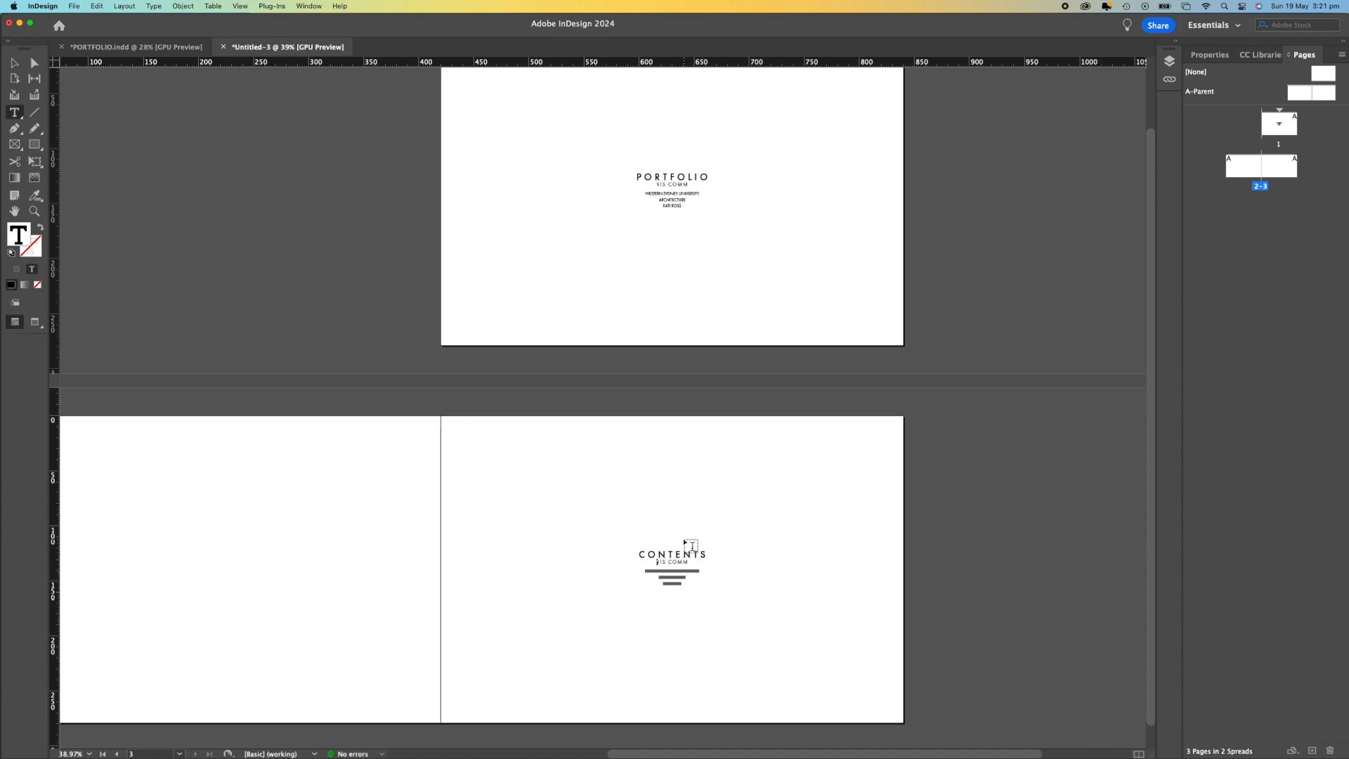
Replace the three detail lines under VIS COMM on page 3 with a DESIGN heading followed by lines of placeholder entries.
scroll(675, 569, up, 2)
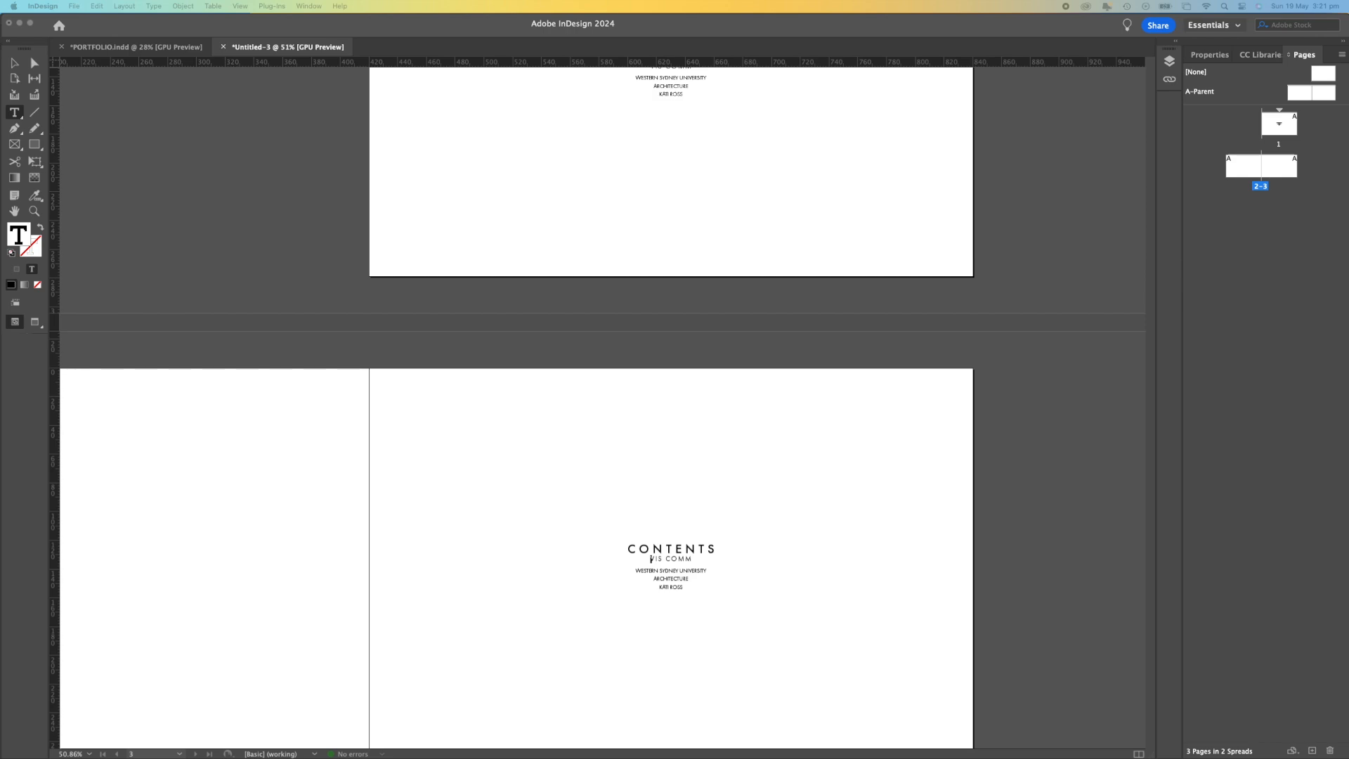
click(882, 325)
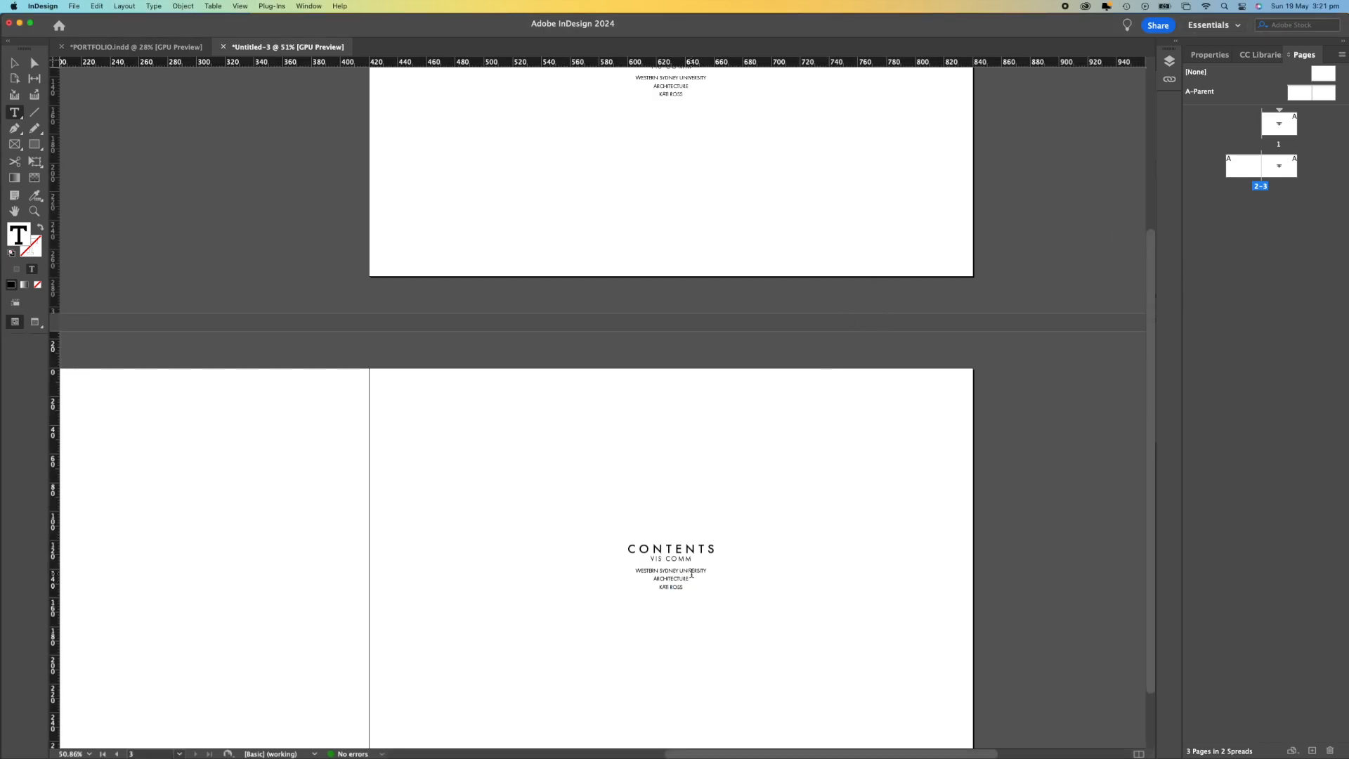
drag(689, 588, 630, 571)
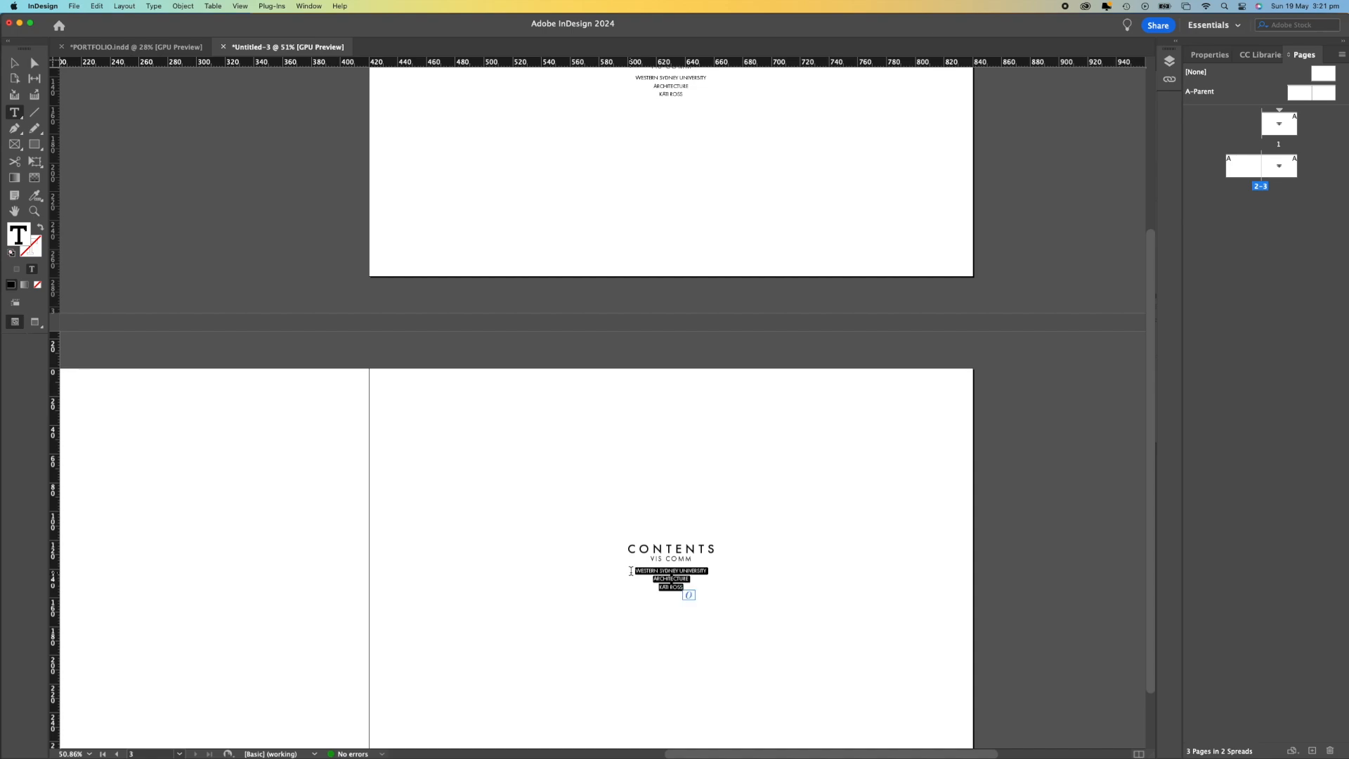
key(BackSpace)
text(DESIGN)
key(Return)
text(DFDV)
text(DFSD)
key(Return)
text(DCSDVC)
key(Return)
text(SDVCS)
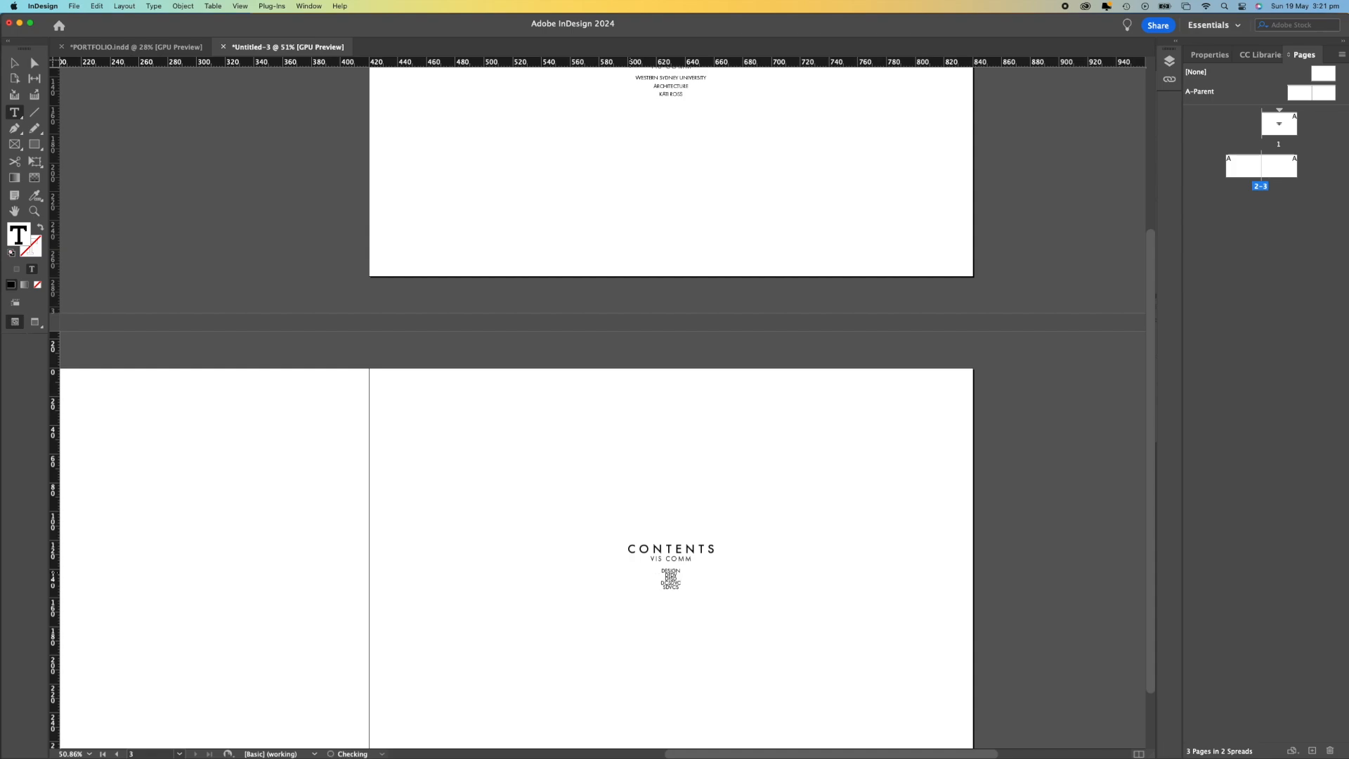
text(SDCY)
Extend the page 3 text frame downward to about 74.5 mm high.
click(669, 615)
click(685, 580)
text(V)
key(Escape)
drag(671, 594, 671, 650)
Add a METHODS heading with several lines of placeholder entries below the DESIGN list.
double_click(672, 599)
text(THODS SDVSDV DVSXV)
key(Return)
text(XCV XCV)
key(Return)
text(XXCXCV XCVX)
Increase the leading of the DESIGN and METHODS lists by three increments.
drag(686, 620, 660, 569)
click(1209, 55)
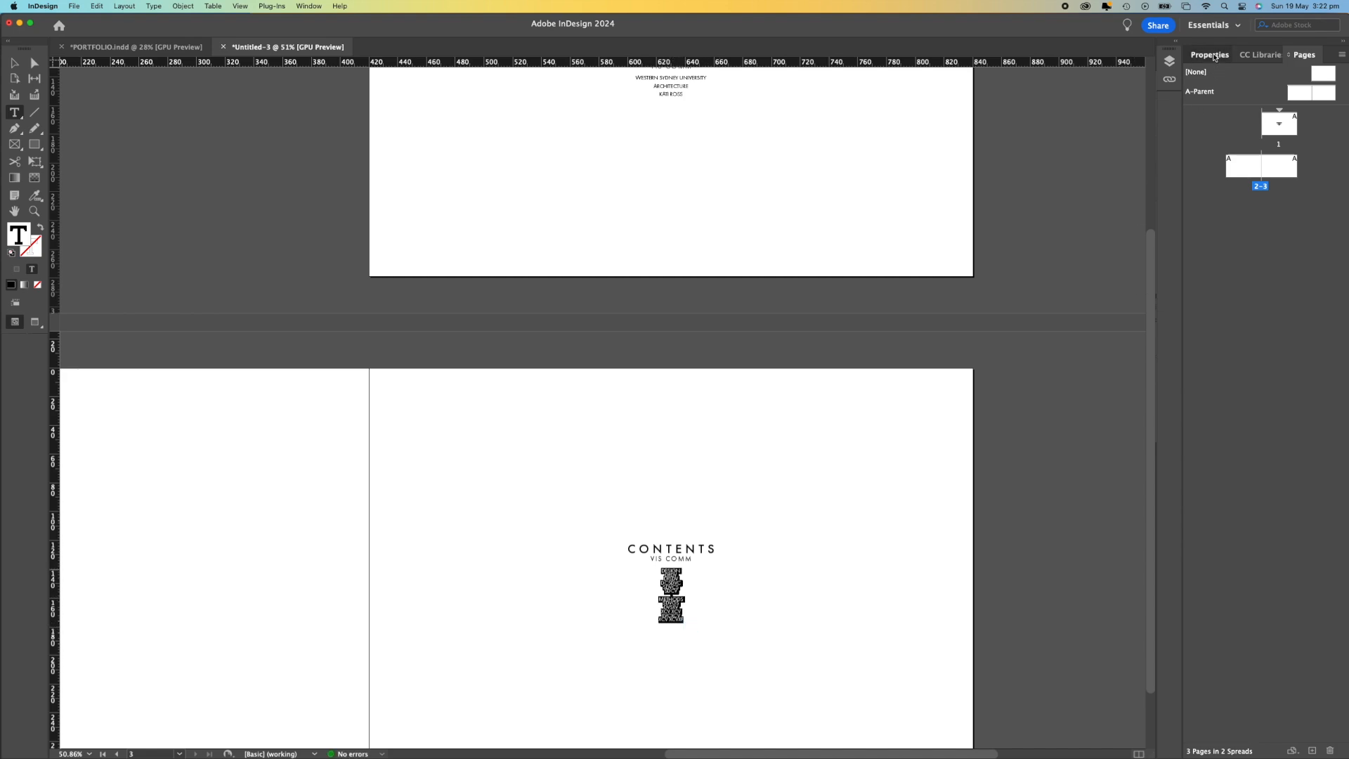
click(1289, 292)
click(1289, 292)
click(1289, 292)
click(920, 470)
Move the contents text frame up so that it sits in the centre of page 3.
key(v)
click(678, 594)
drag(677, 591, 669, 576)
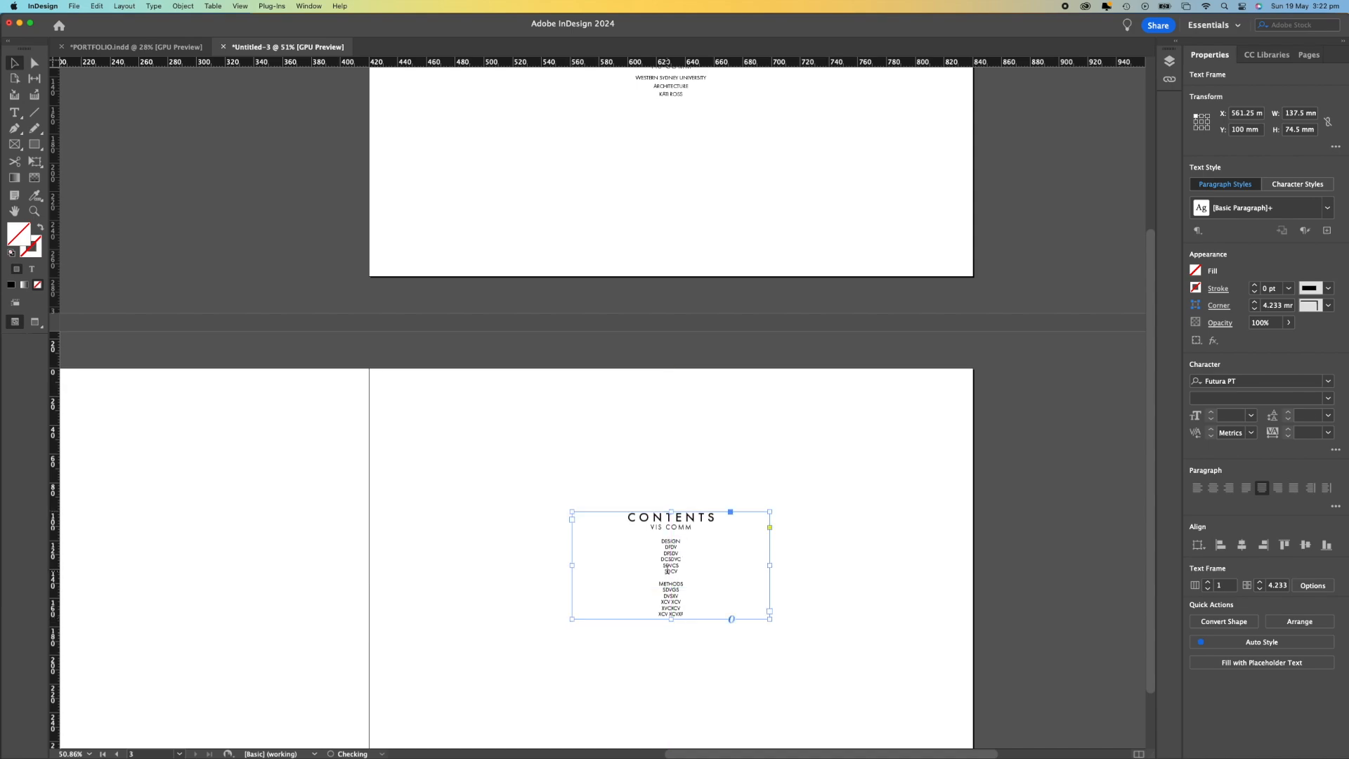
double_click(671, 573)
text(V)
click(784, 563)
key(f)
key(v)
drag(693, 564, 702, 560)
click(852, 555)
Duplicate the page 2-3 spread as pages 4-5 and delete the contents text from the copy.
scroll(694, 481, down, 3)
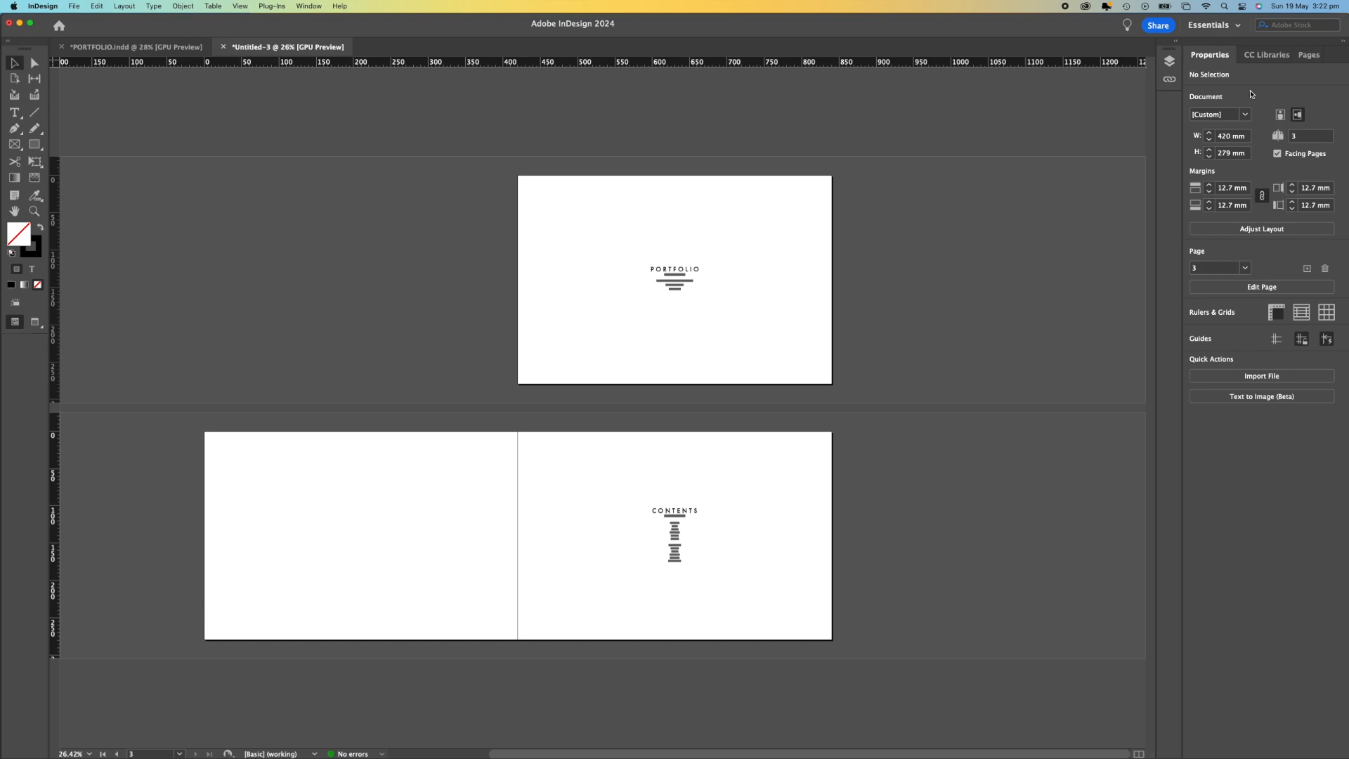
click(1308, 54)
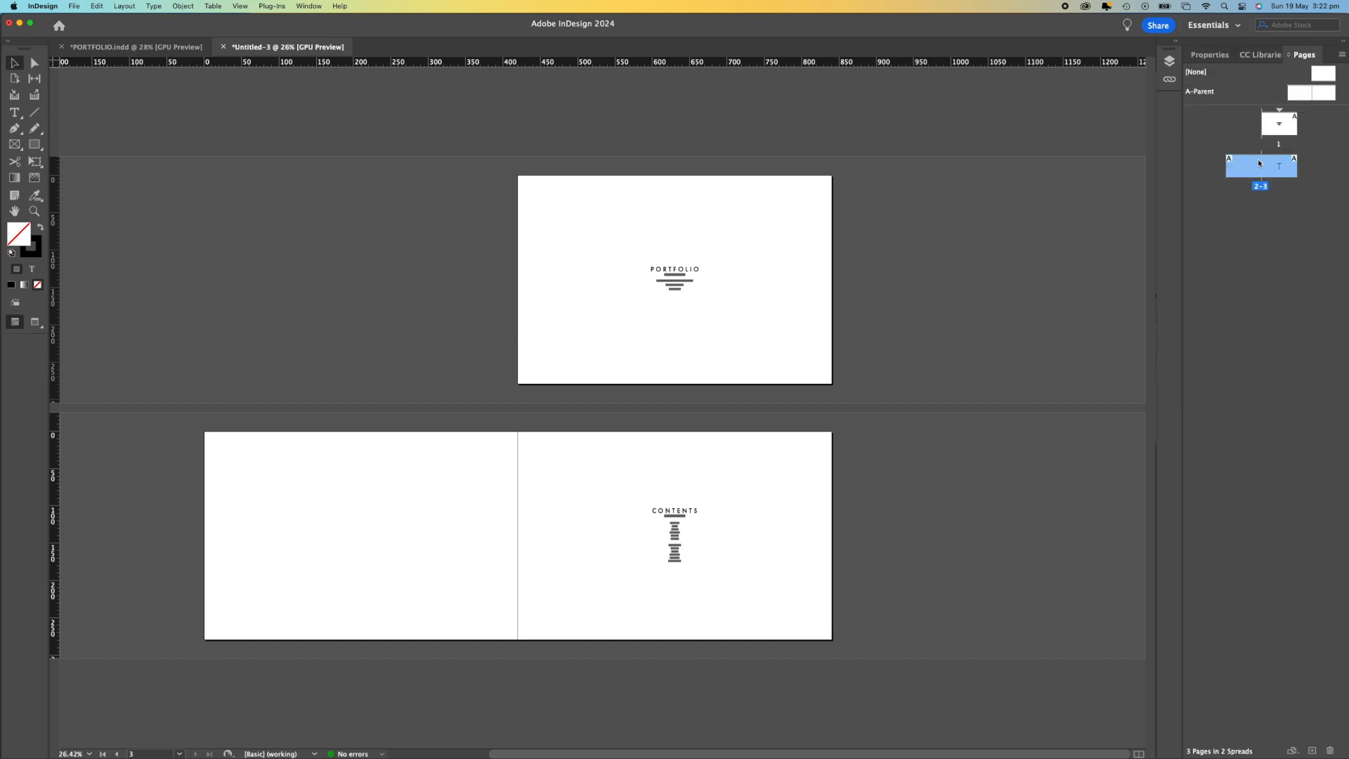
drag(1258, 159, 1258, 215)
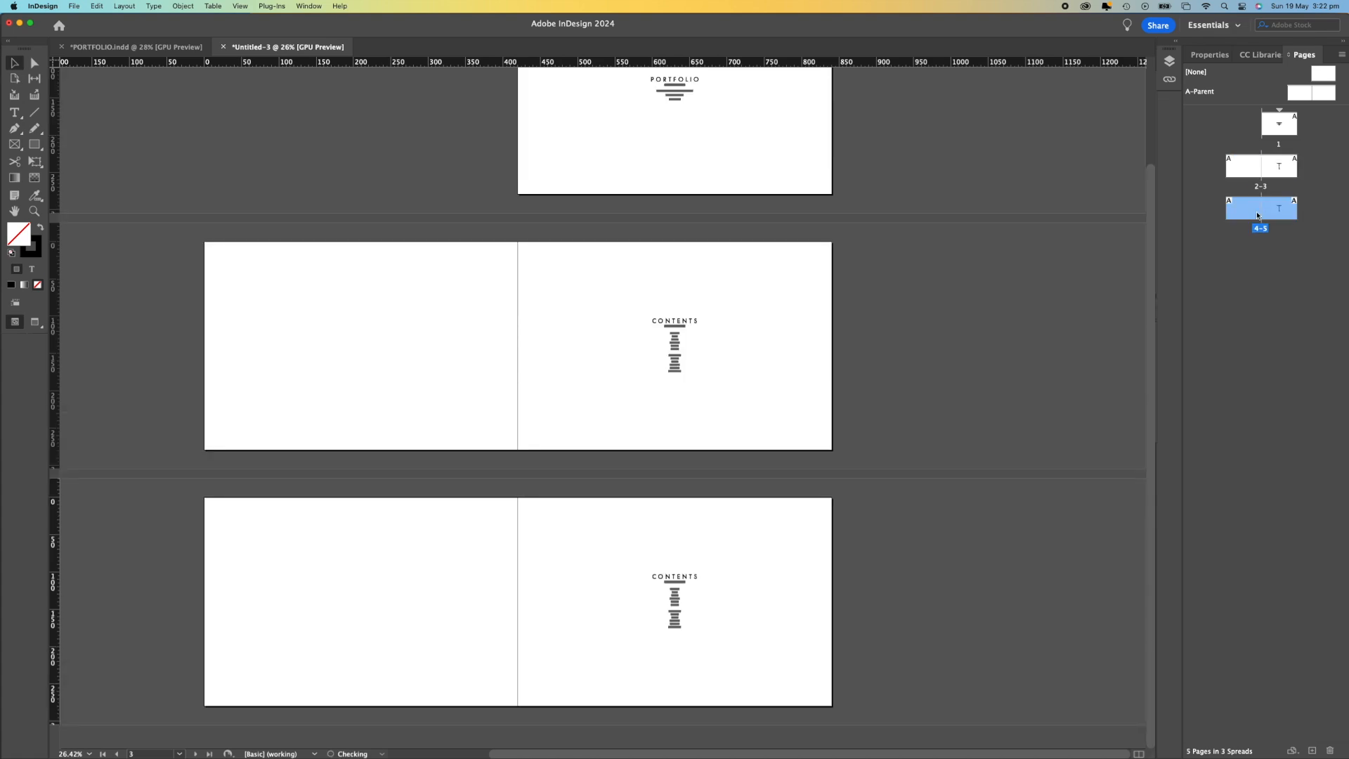
click(709, 596)
key(Delete)
scroll(666, 602, up, 2)
scroll(665, 602, up, 3)
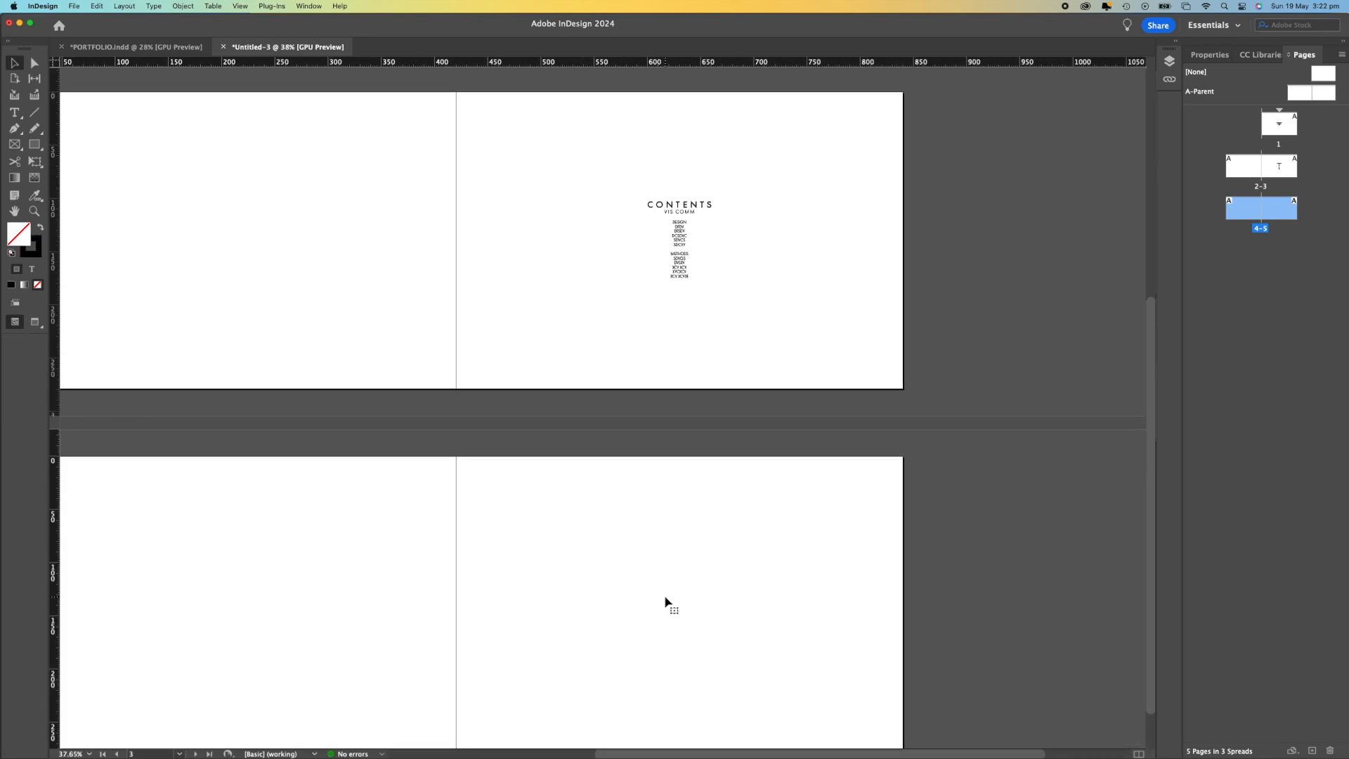
scroll(666, 602, up, 3)
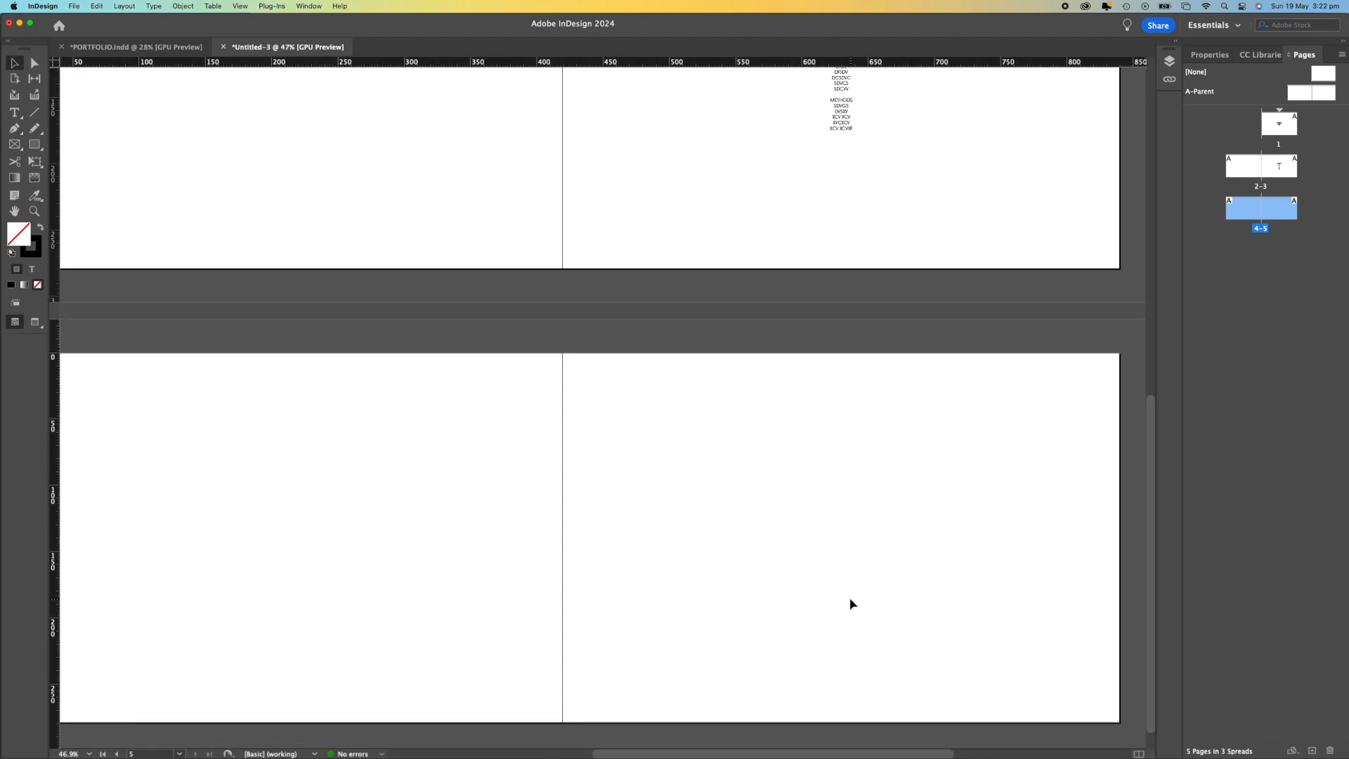
scroll(850, 604, down, 1)
scroll(850, 604, left, 1)
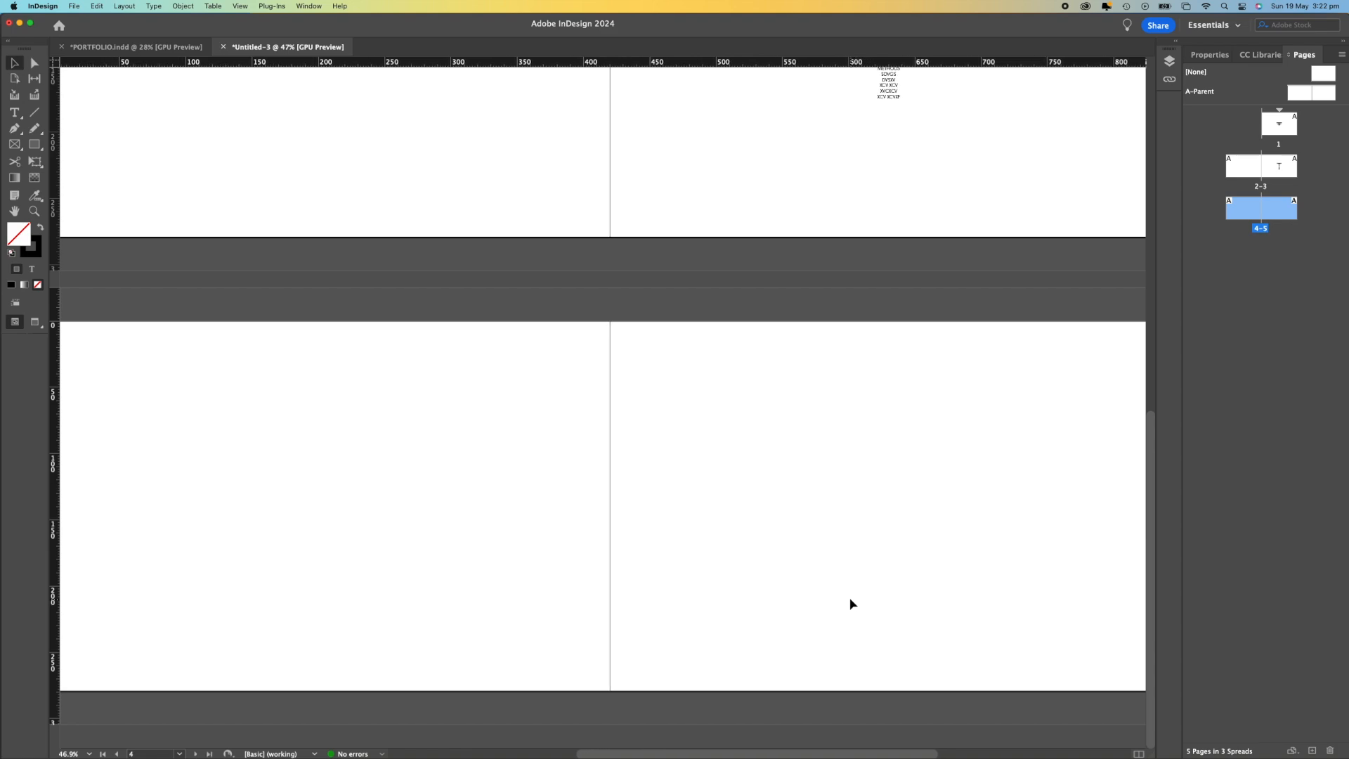
scroll(850, 604, down, 2)
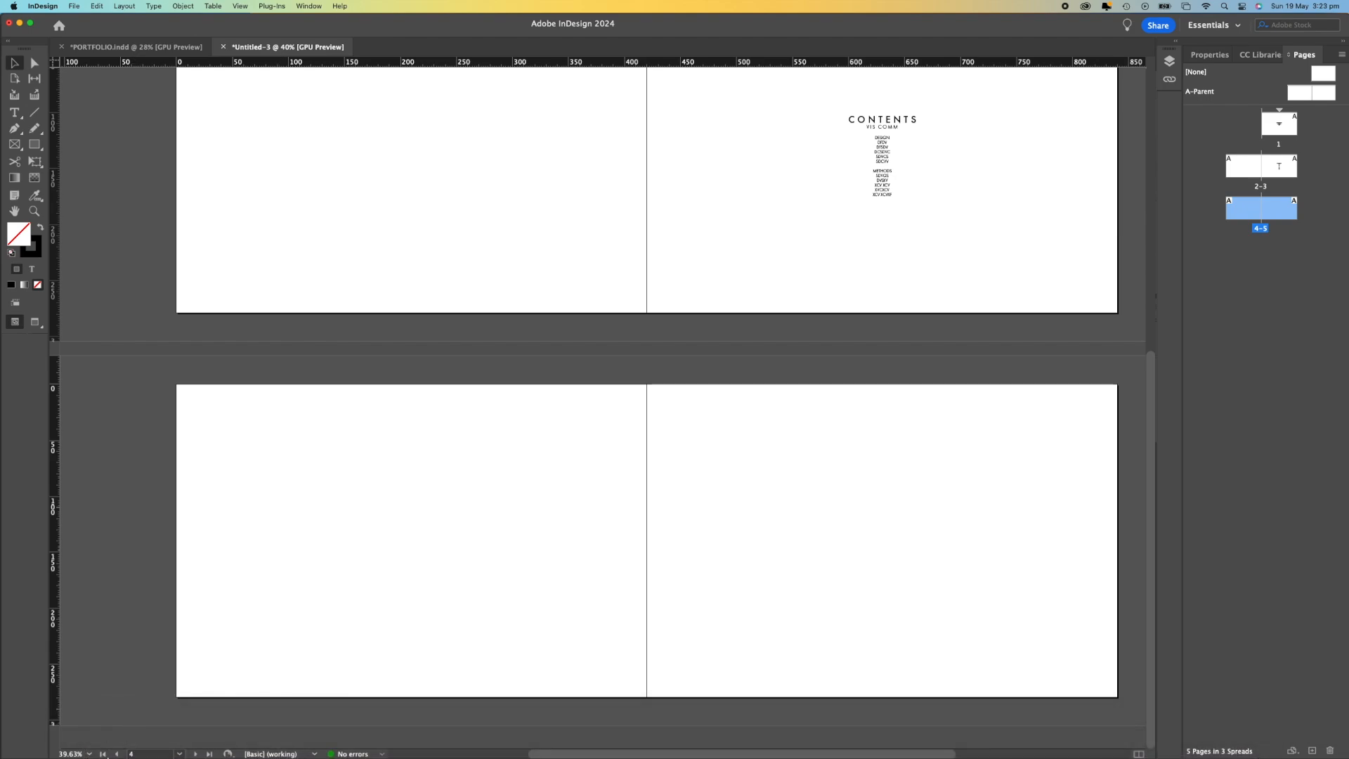
Switch to Finder, place soldiers point.psd from the Desktop on page 5, and extend its frame to fill the page.
mouse_move(113, 739)
click(108, 736)
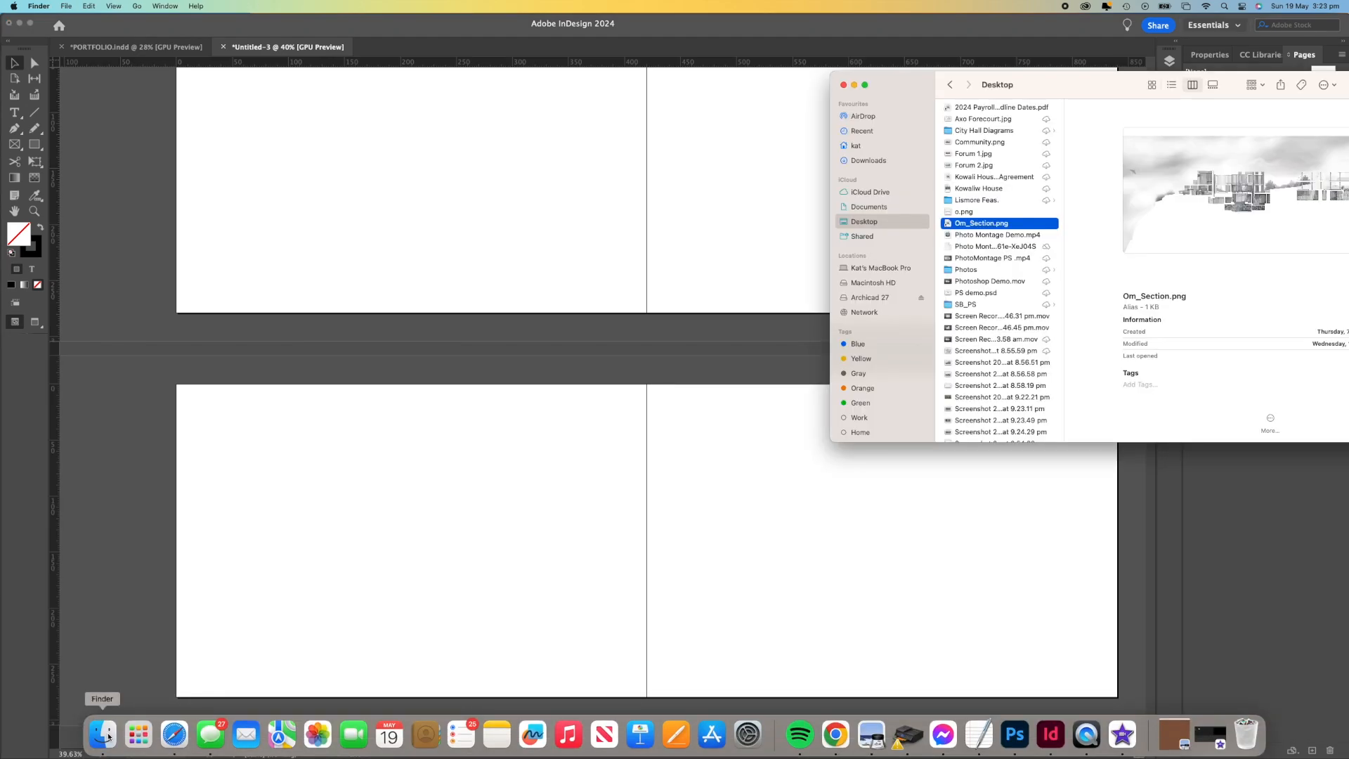
scroll(1007, 207, up, 3)
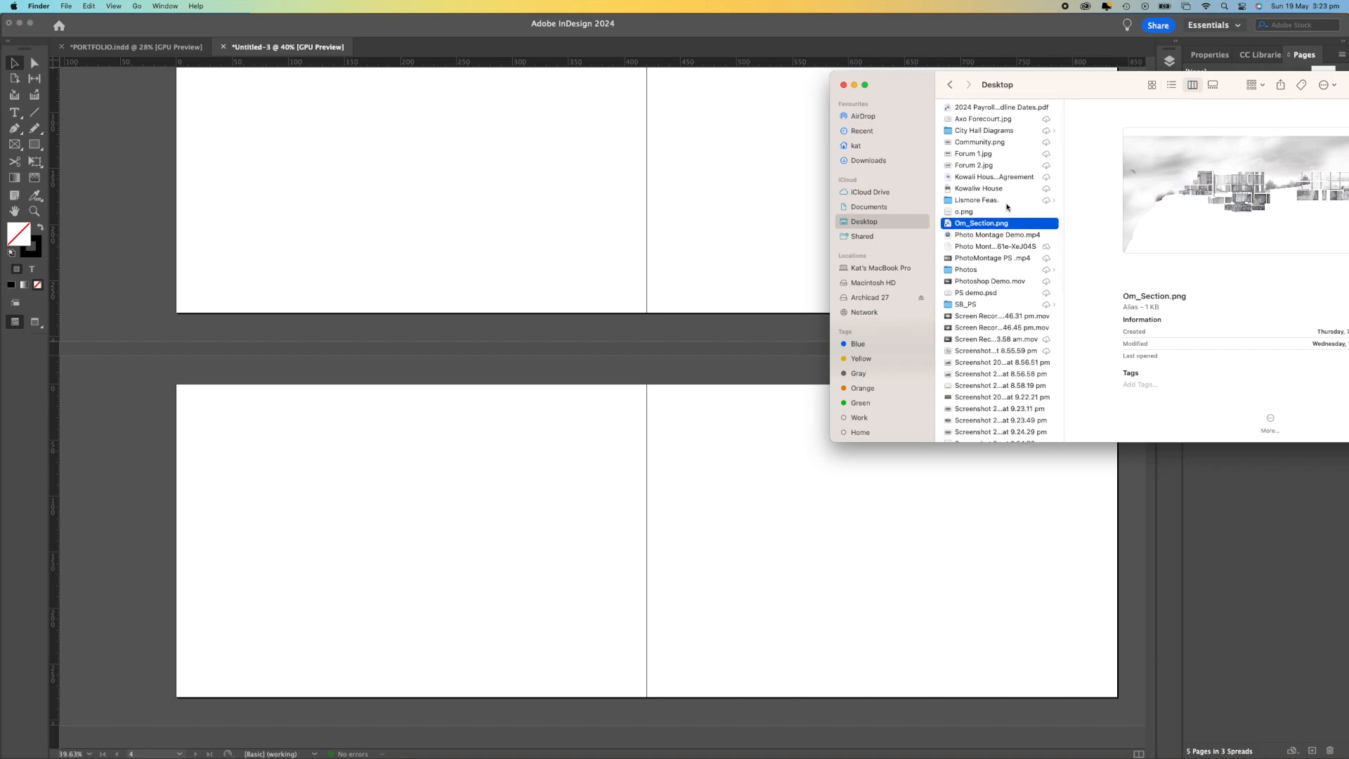
click(995, 293)
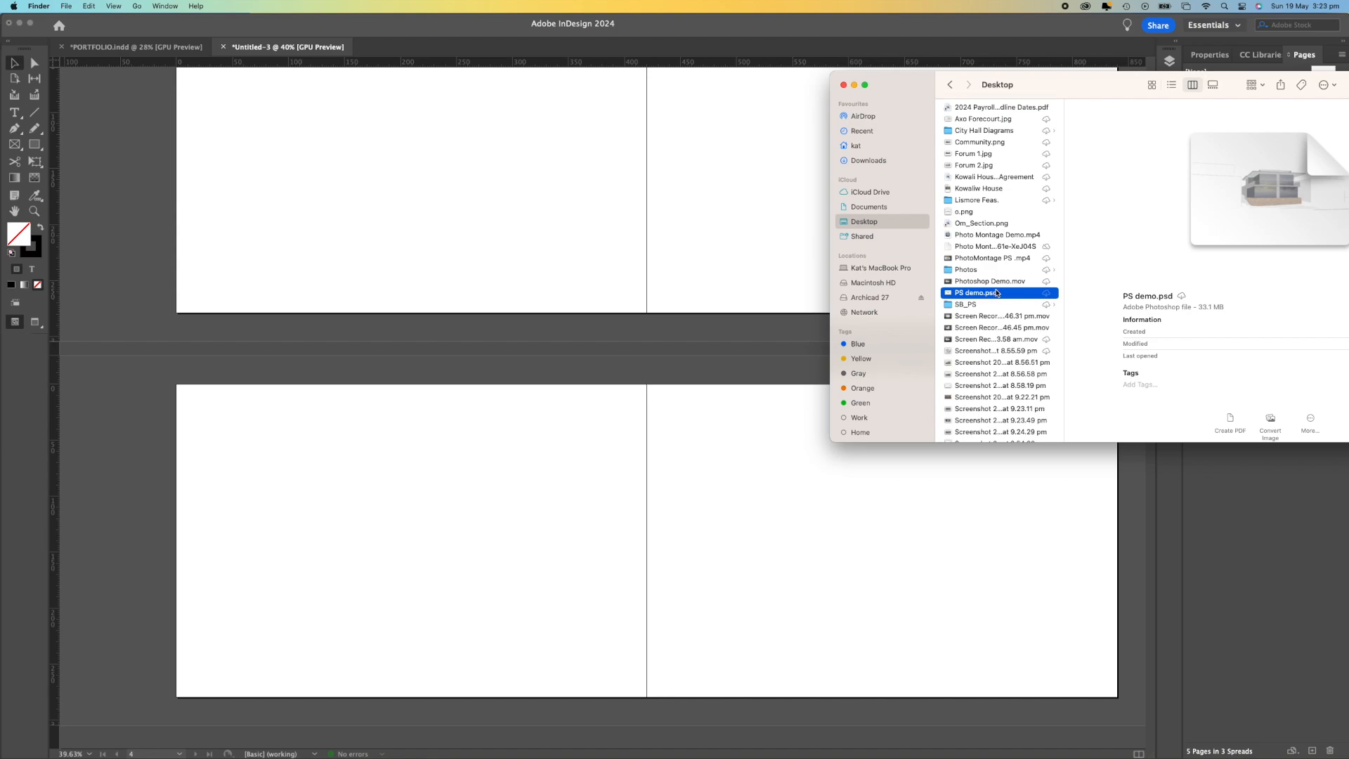
scroll(987, 412, down, 5)
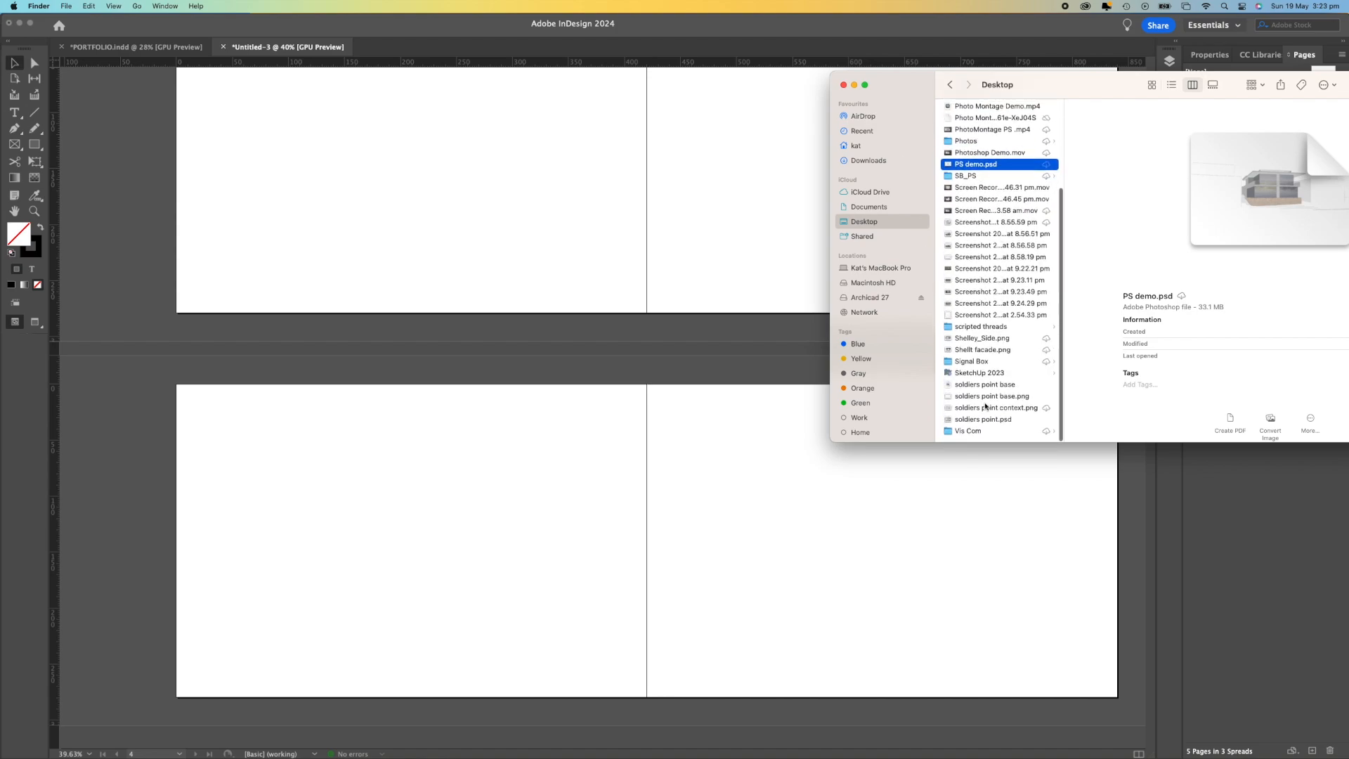
click(998, 419)
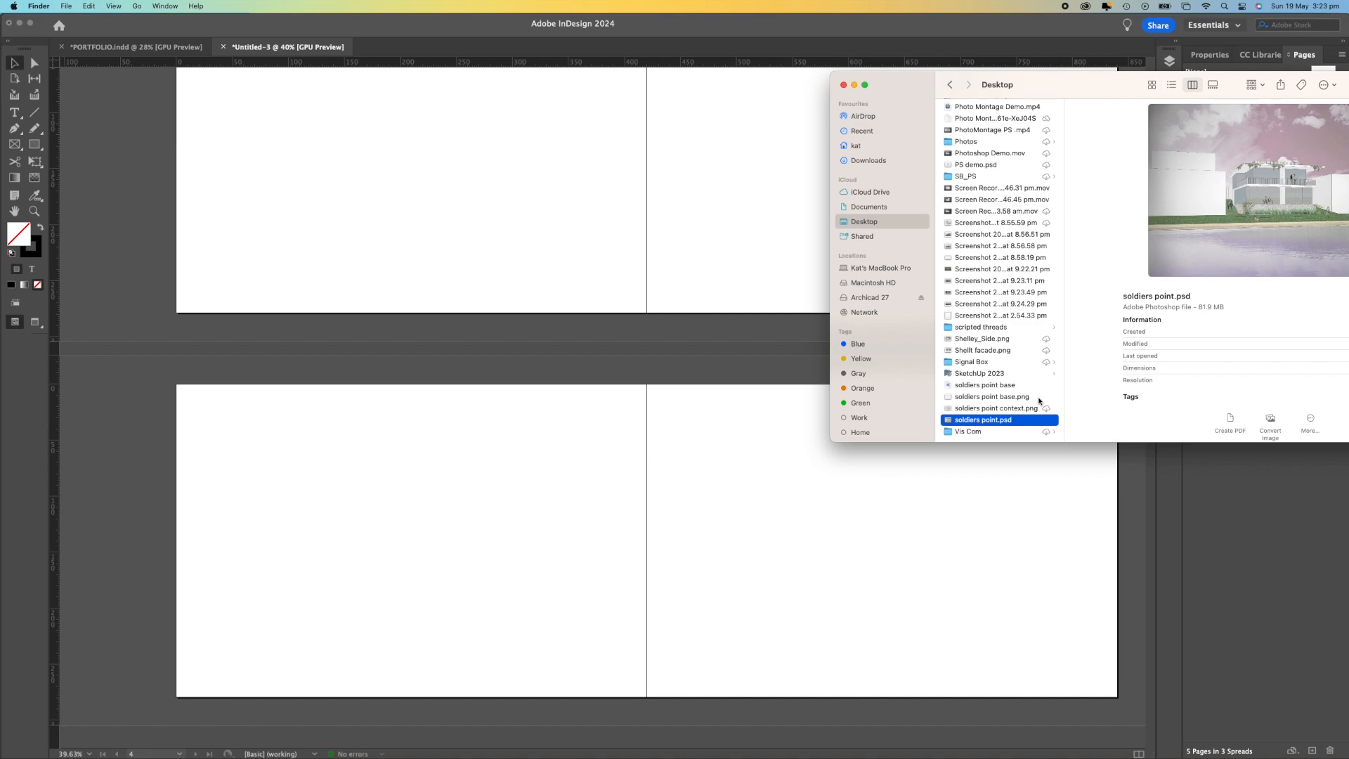
drag(998, 419, 879, 547)
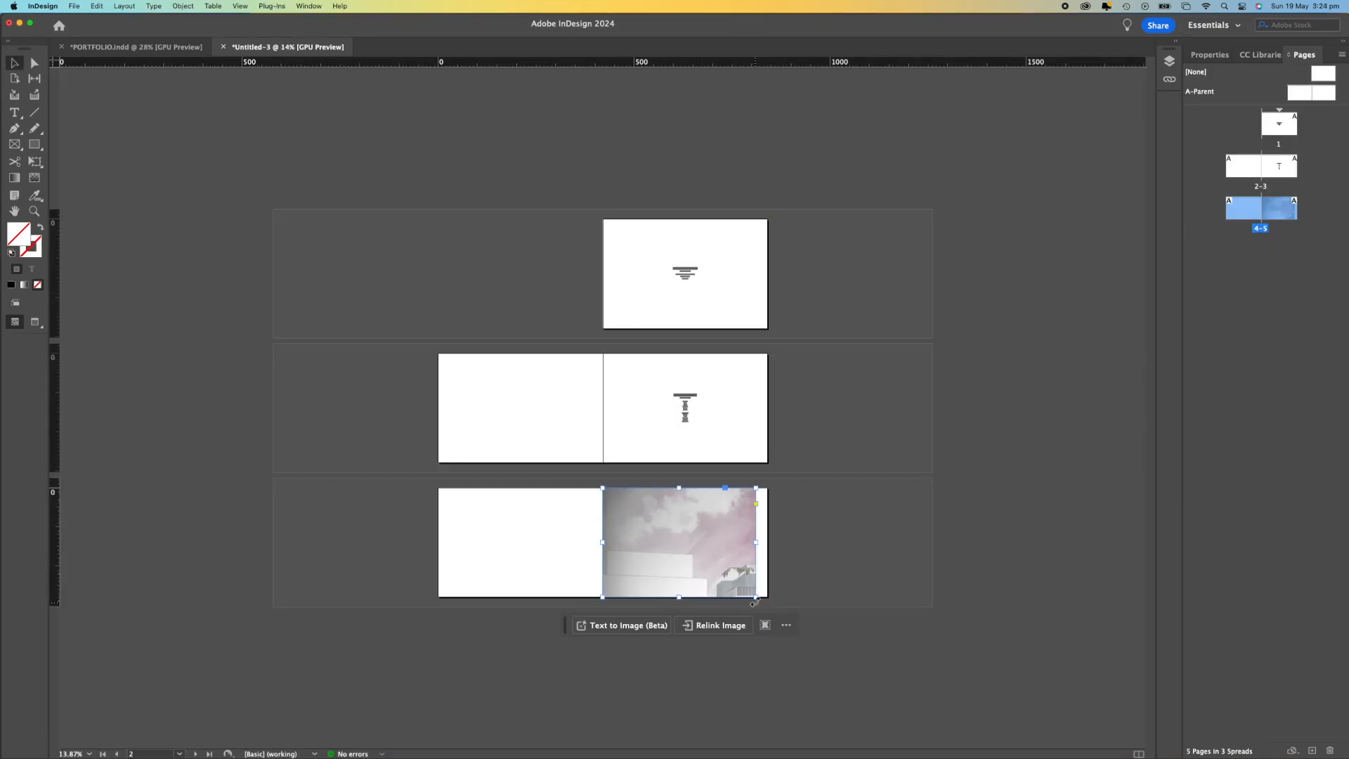
drag(757, 598, 766, 596)
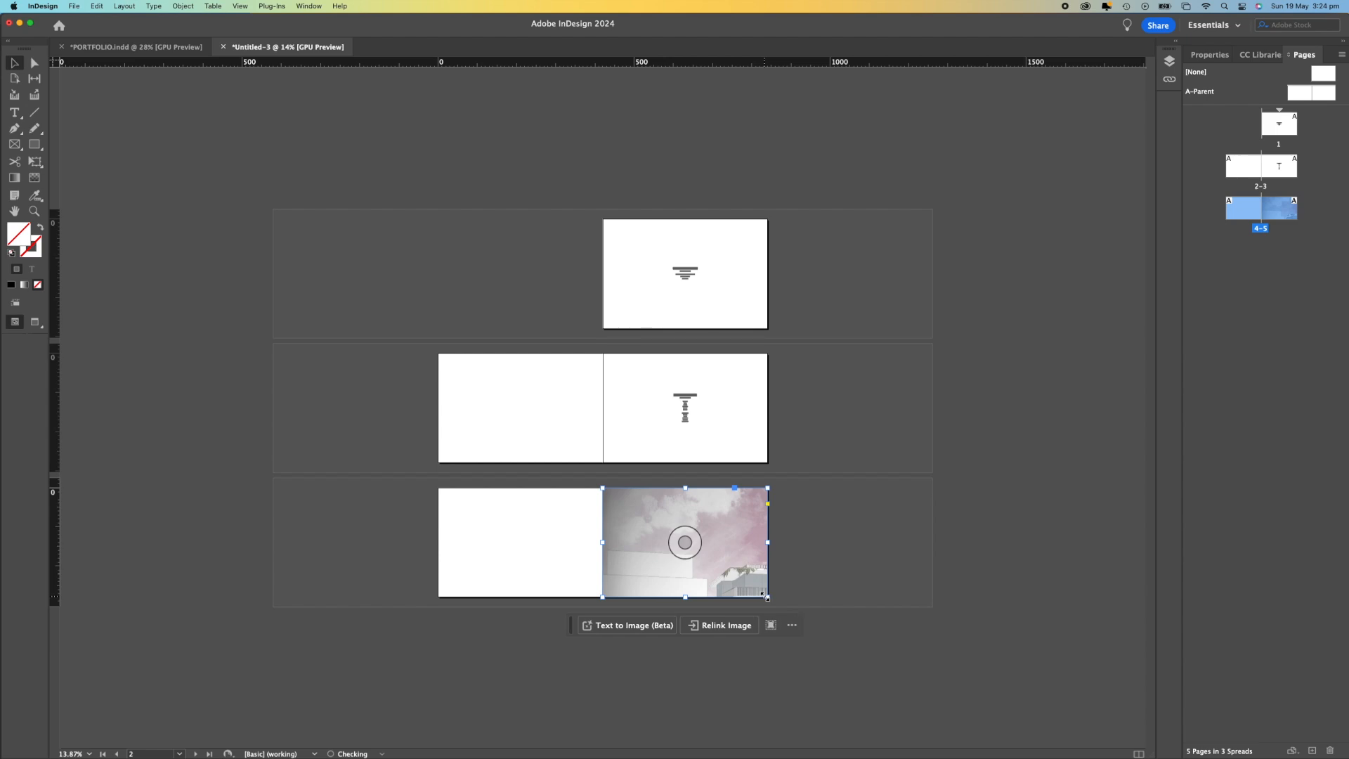
Set the document's display performance to Fast Display.
click(239, 8)
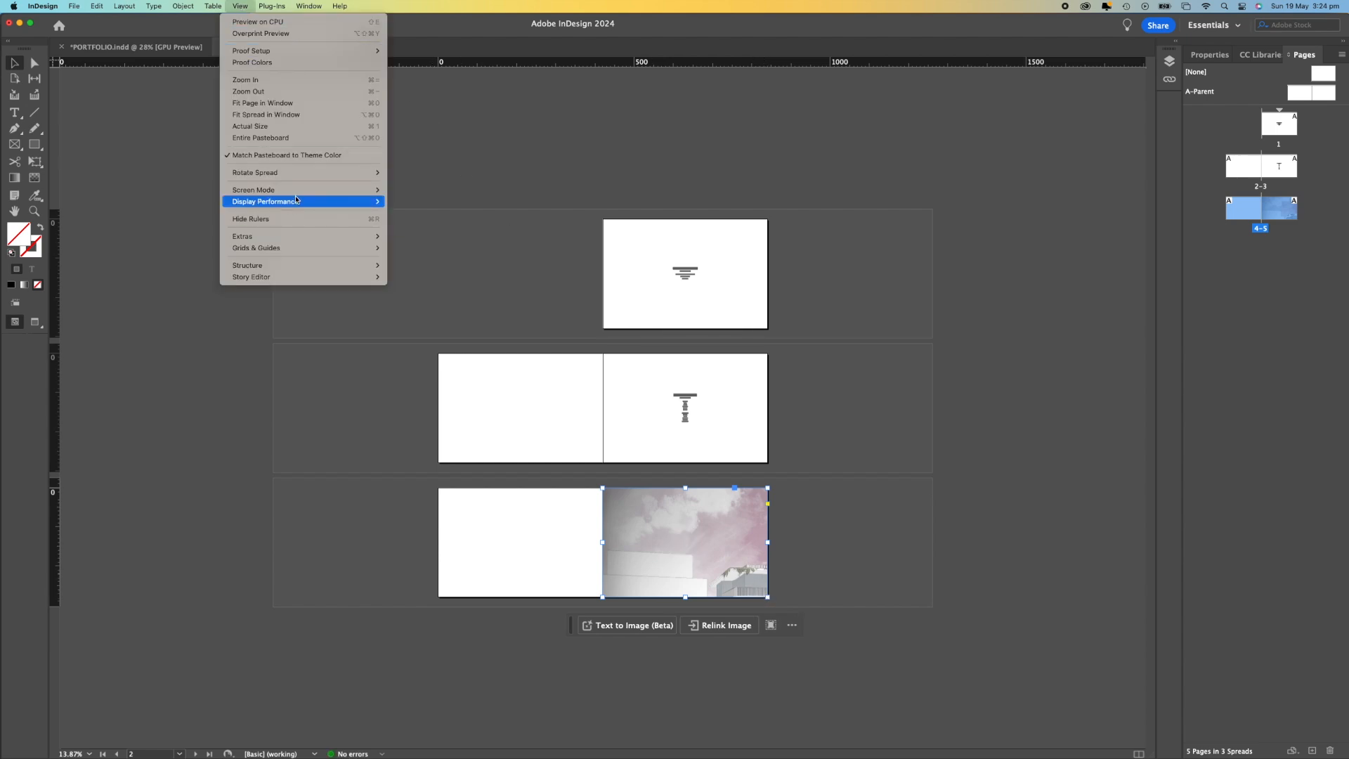
mouse_move(316, 201)
click(516, 202)
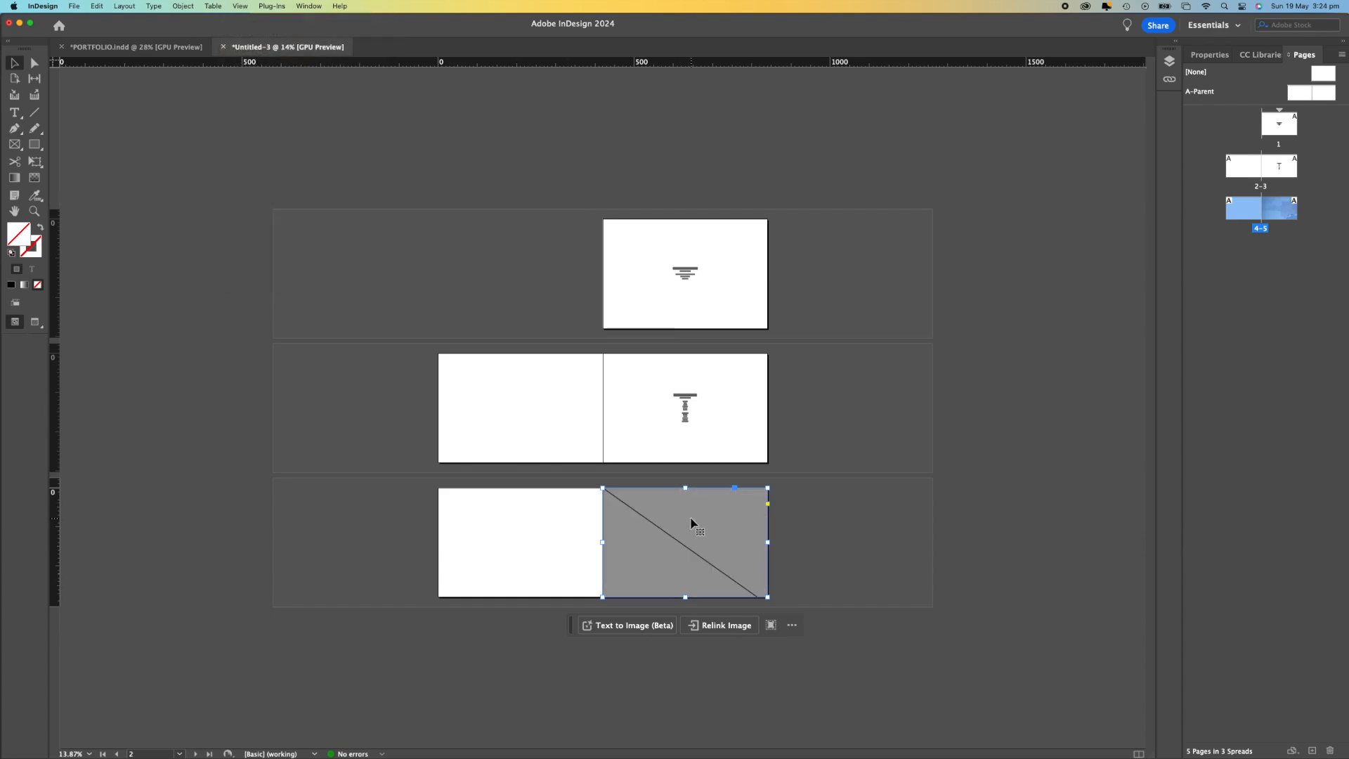
Select the image content inside the page 5 frame and set the document's display performance to Typical Display.
double_click(717, 552)
double_click(718, 551)
click(239, 5)
mouse_move(317, 202)
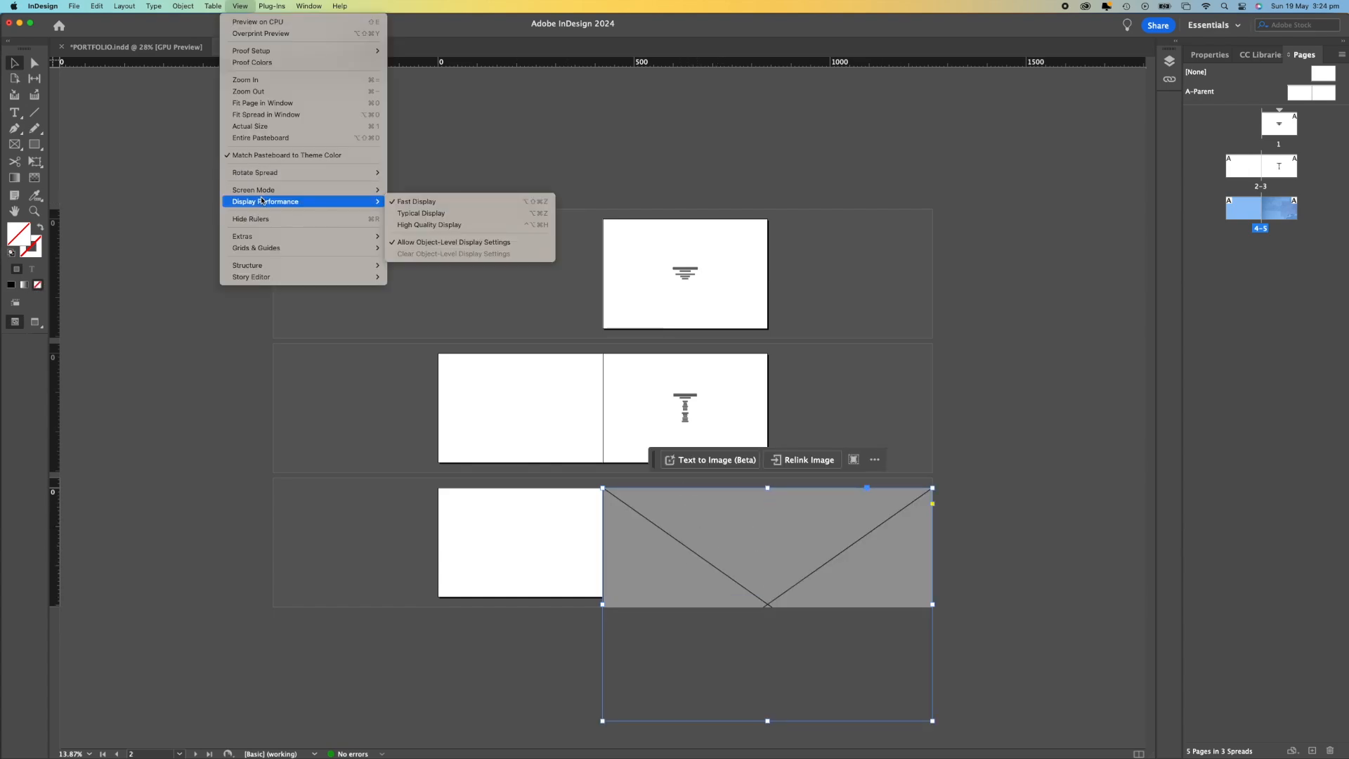
click(473, 213)
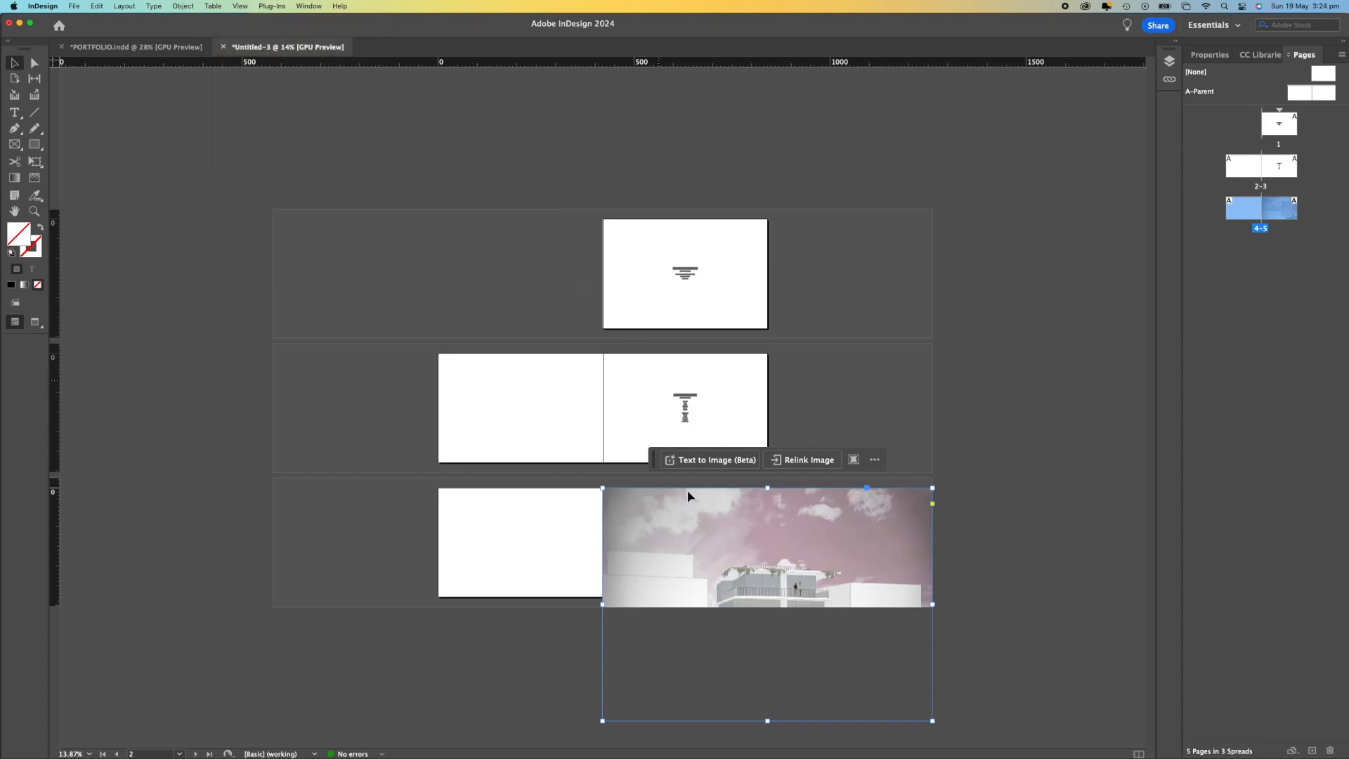
Scale the image content down inside its frame until the whole scene is slightly larger than page 5.
drag(933, 721, 842, 651)
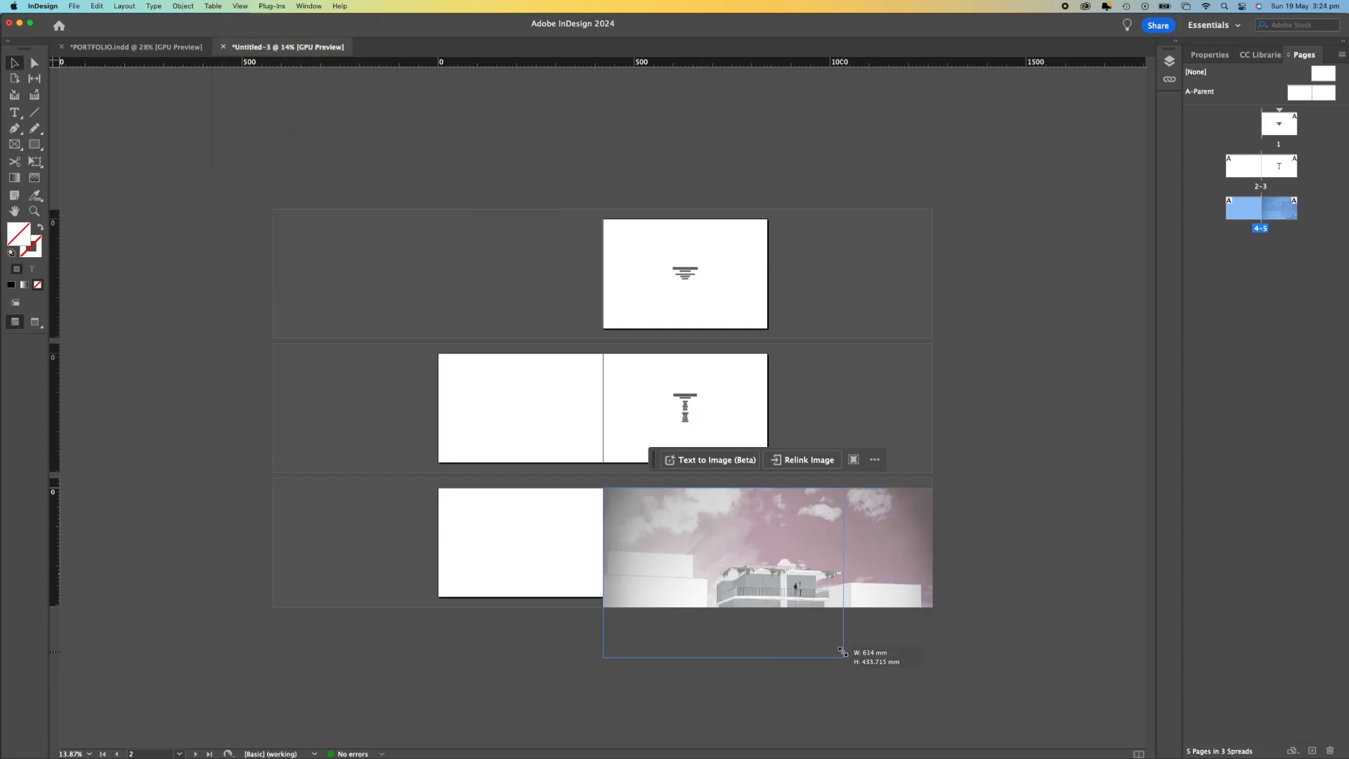
drag(842, 652, 768, 600)
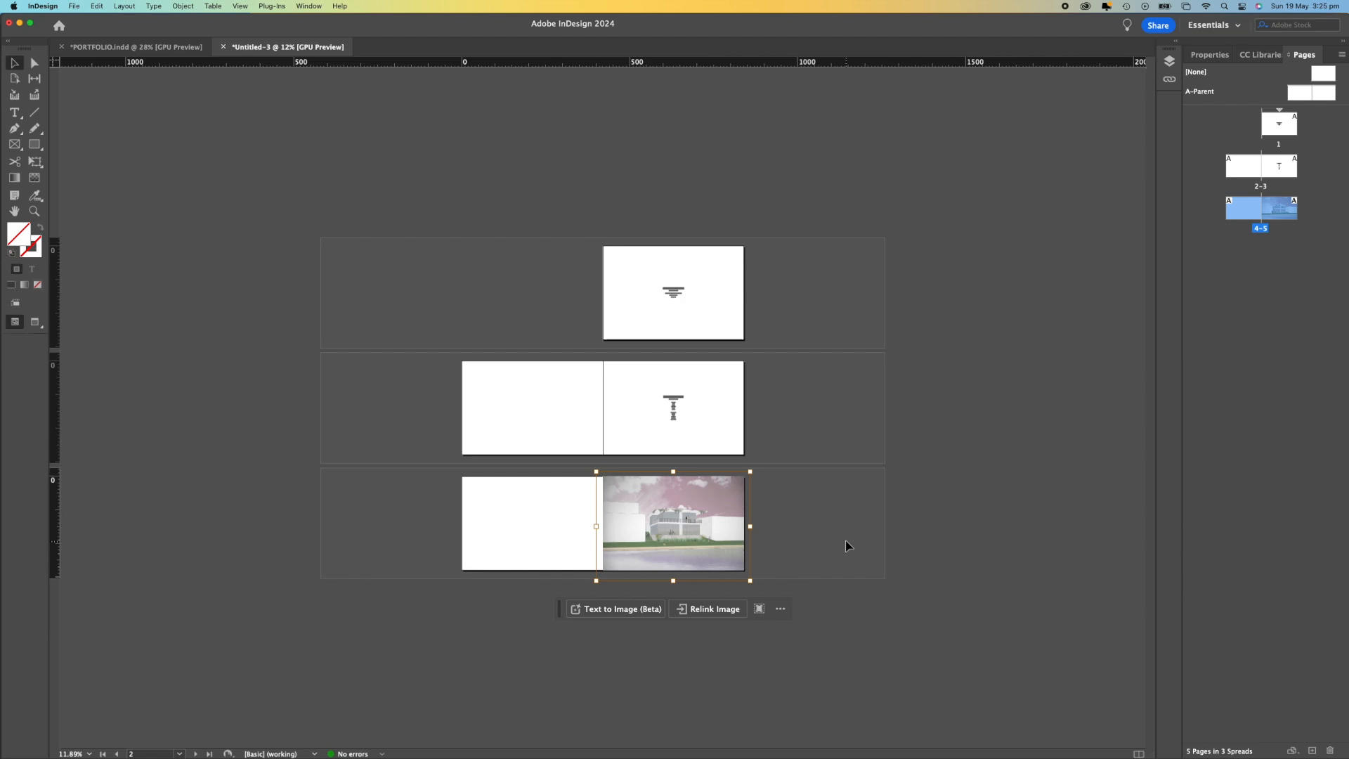
key(d)
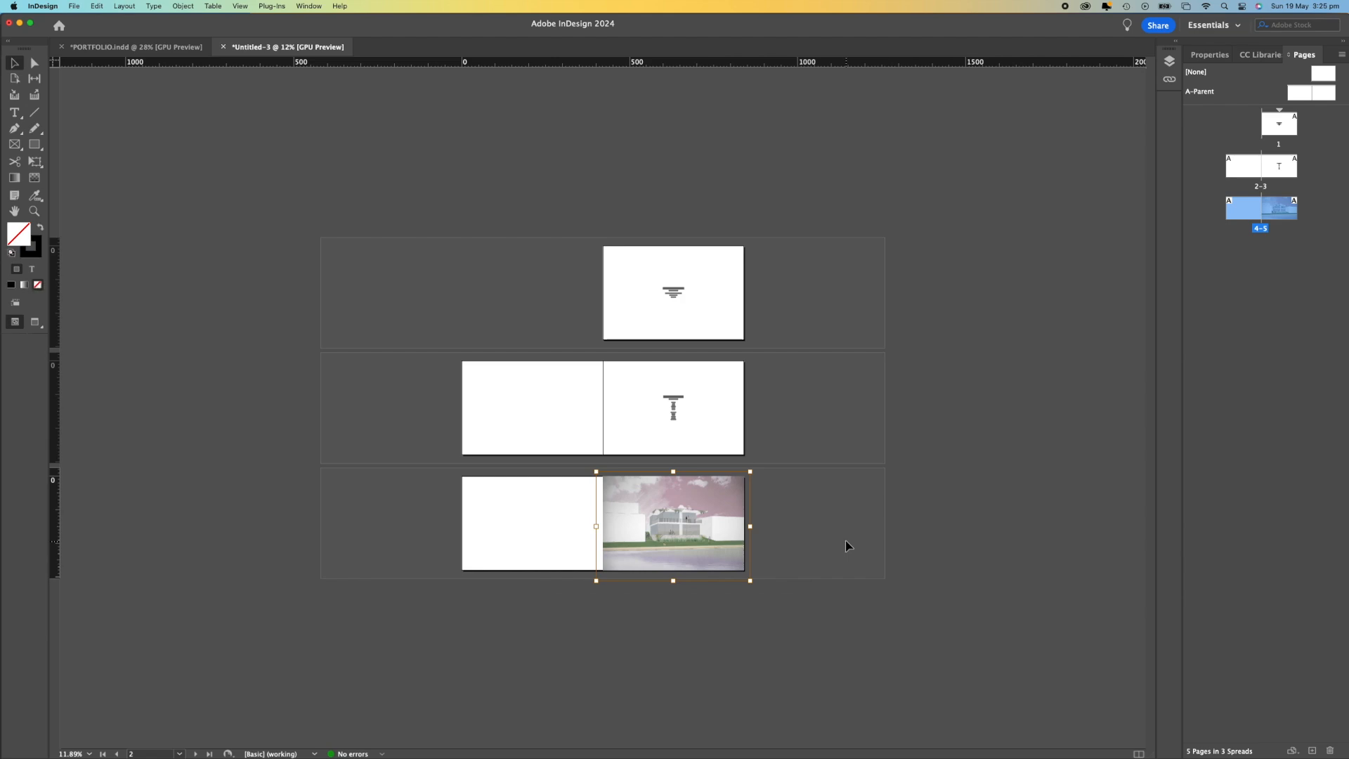
click(848, 546)
scroll(690, 541, up, 5)
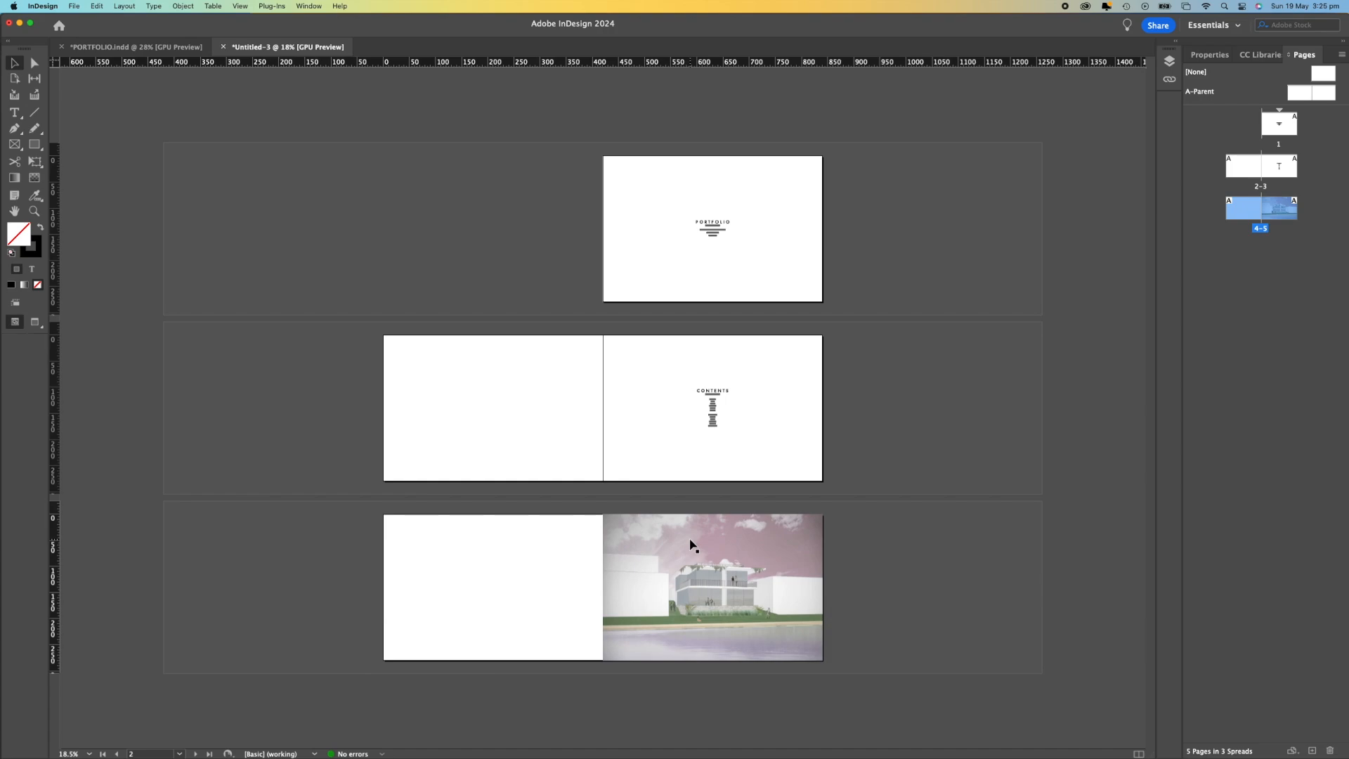
Crop the page 5 image frame from above and below into a narrow strip, and undo both crops.
click(785, 548)
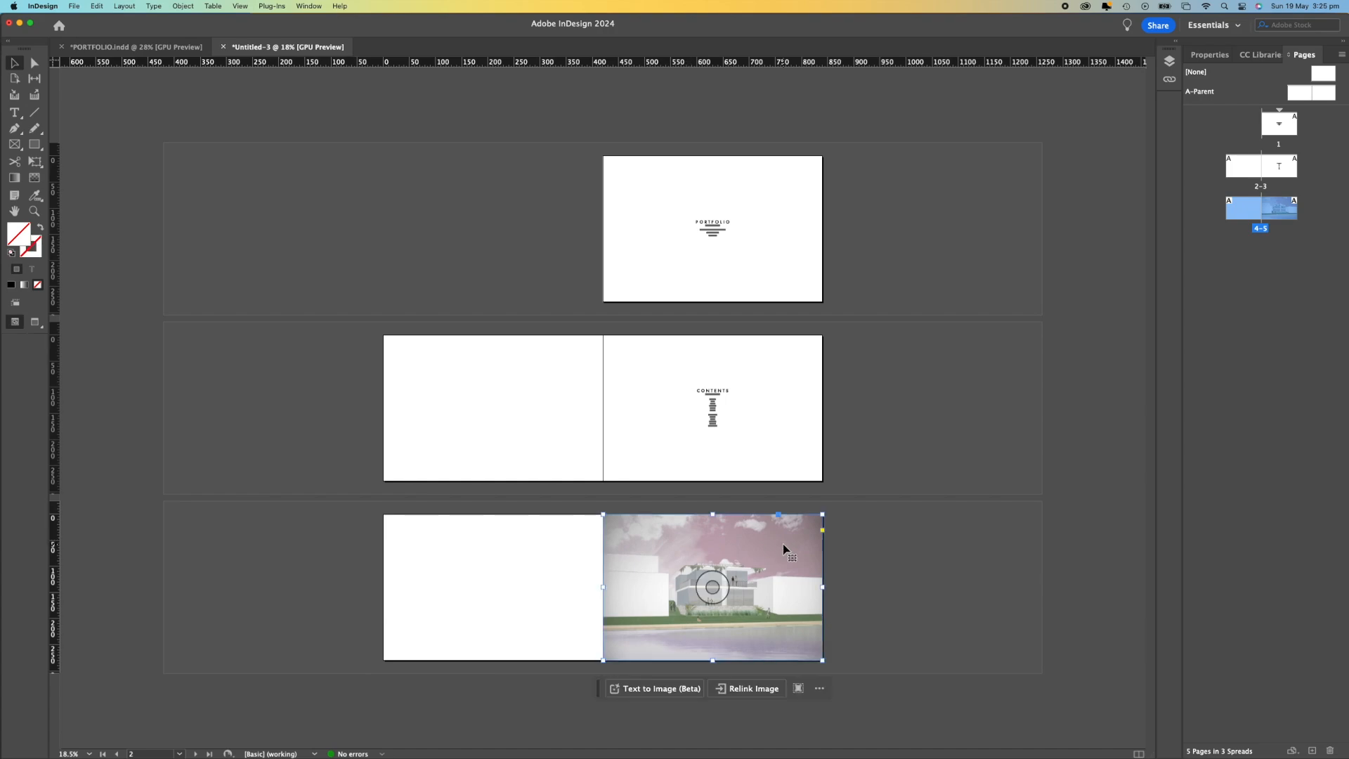
drag(713, 514, 714, 570)
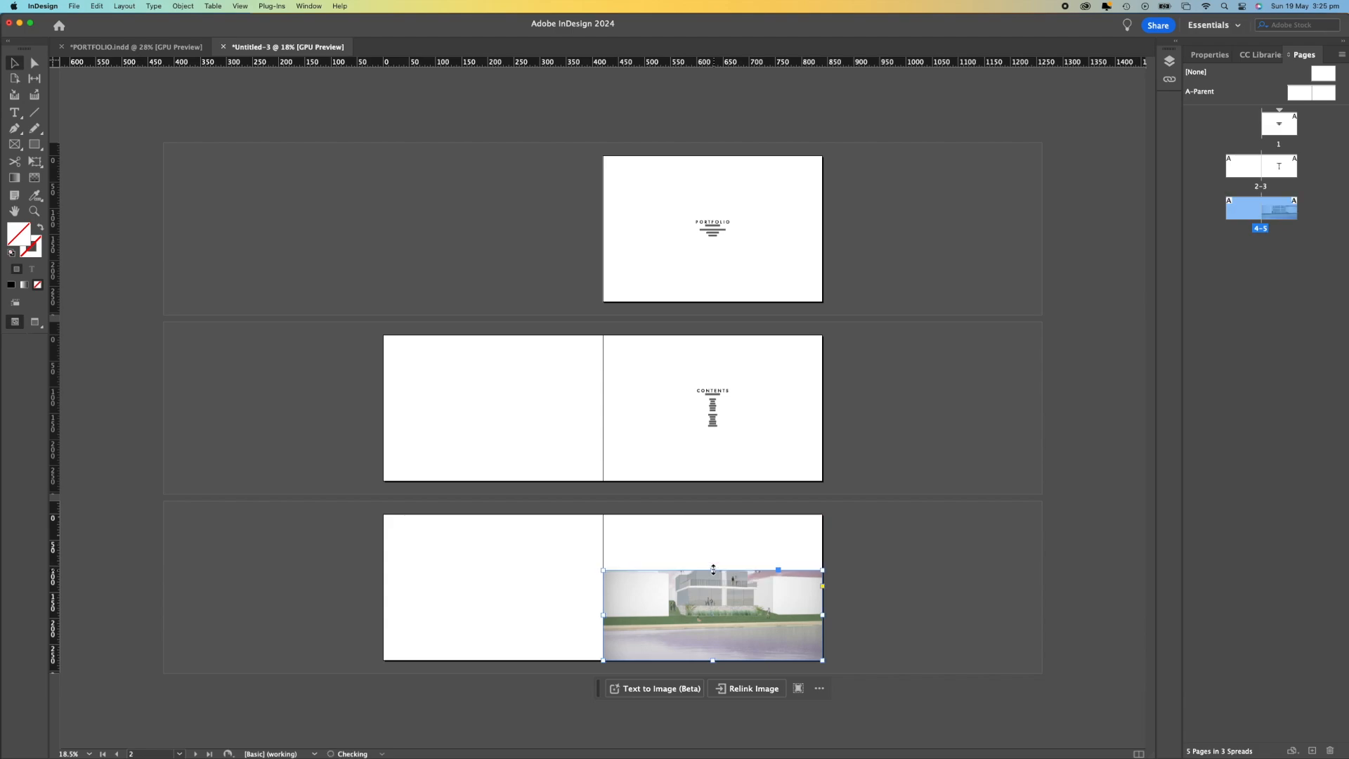
drag(712, 661, 713, 619)
click(947, 569)
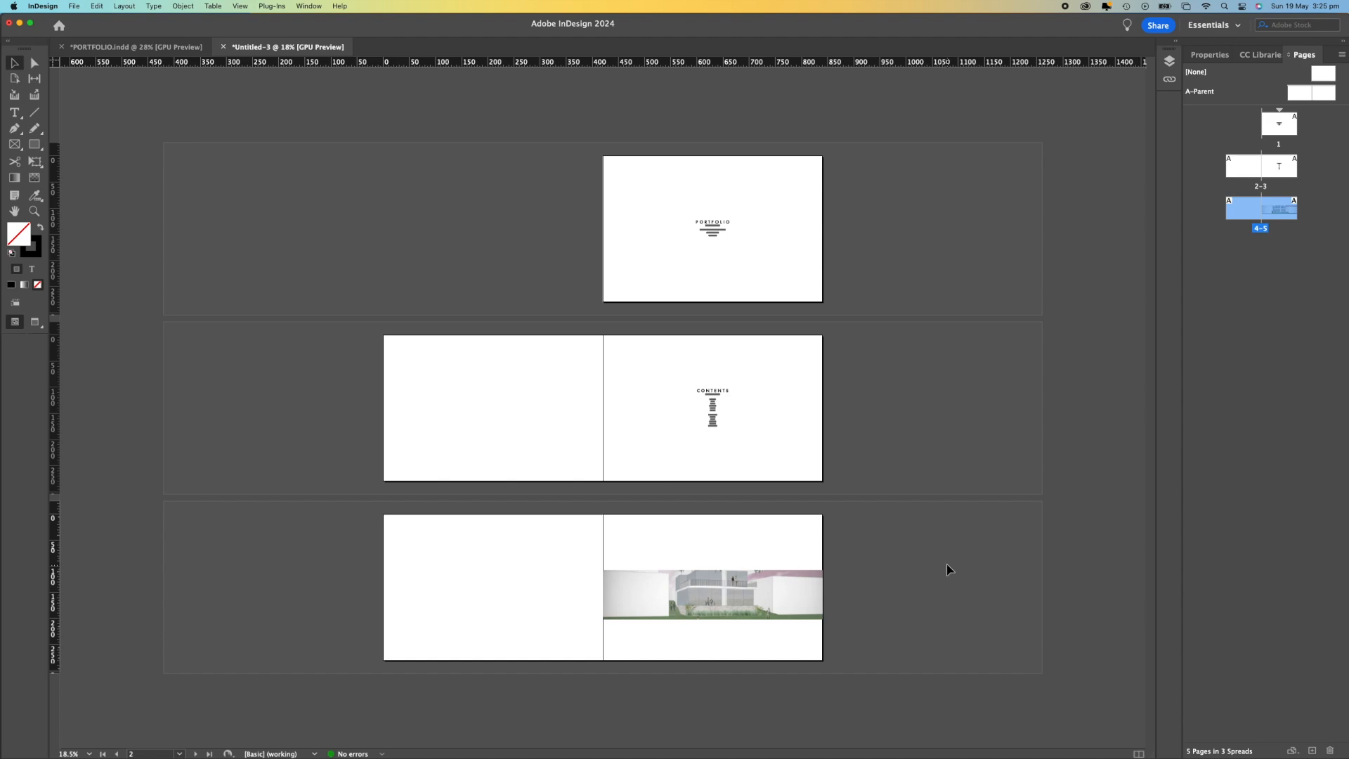
key(super+z)
key(super+z)
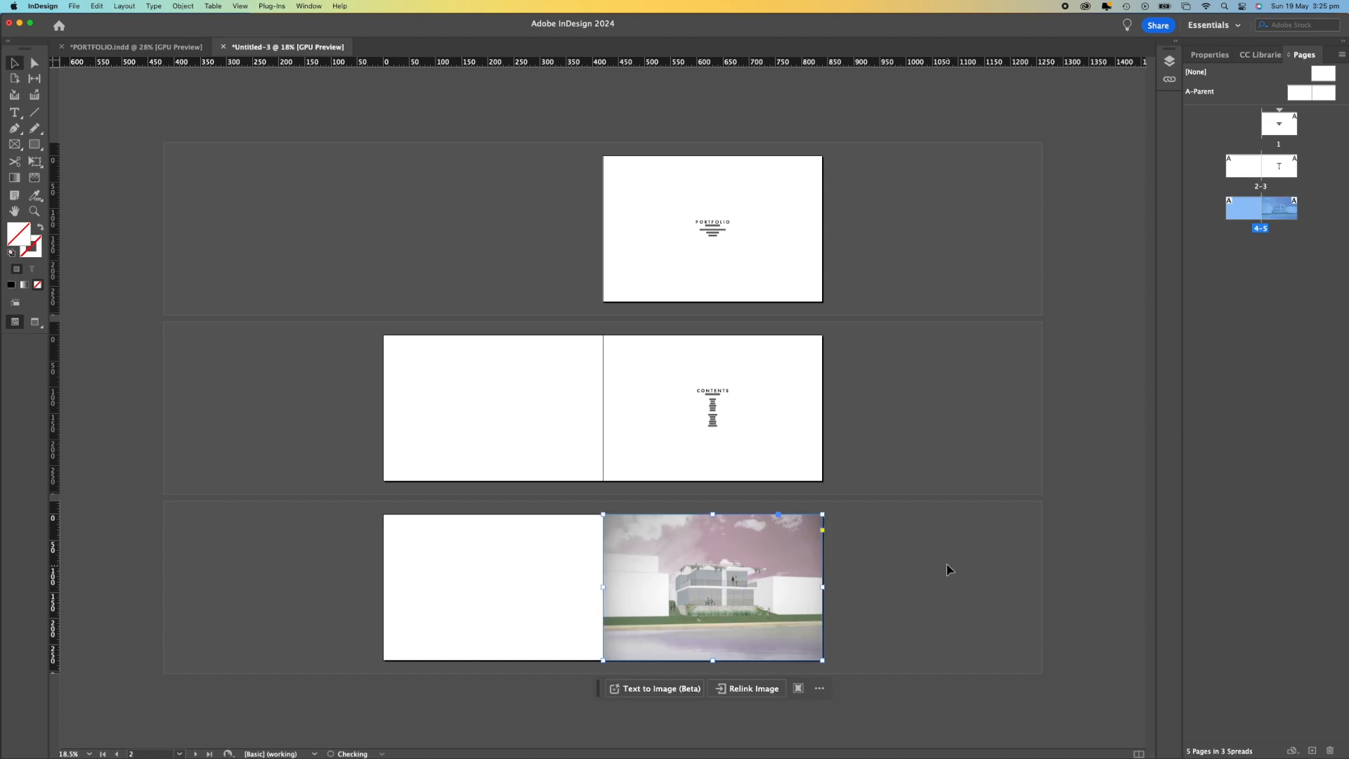
Resize the image content so its upper edge meets the top of page 5, and shift it left within the frame.
scroll(934, 508, down, 3)
click(855, 572)
scroll(665, 661, up, 8)
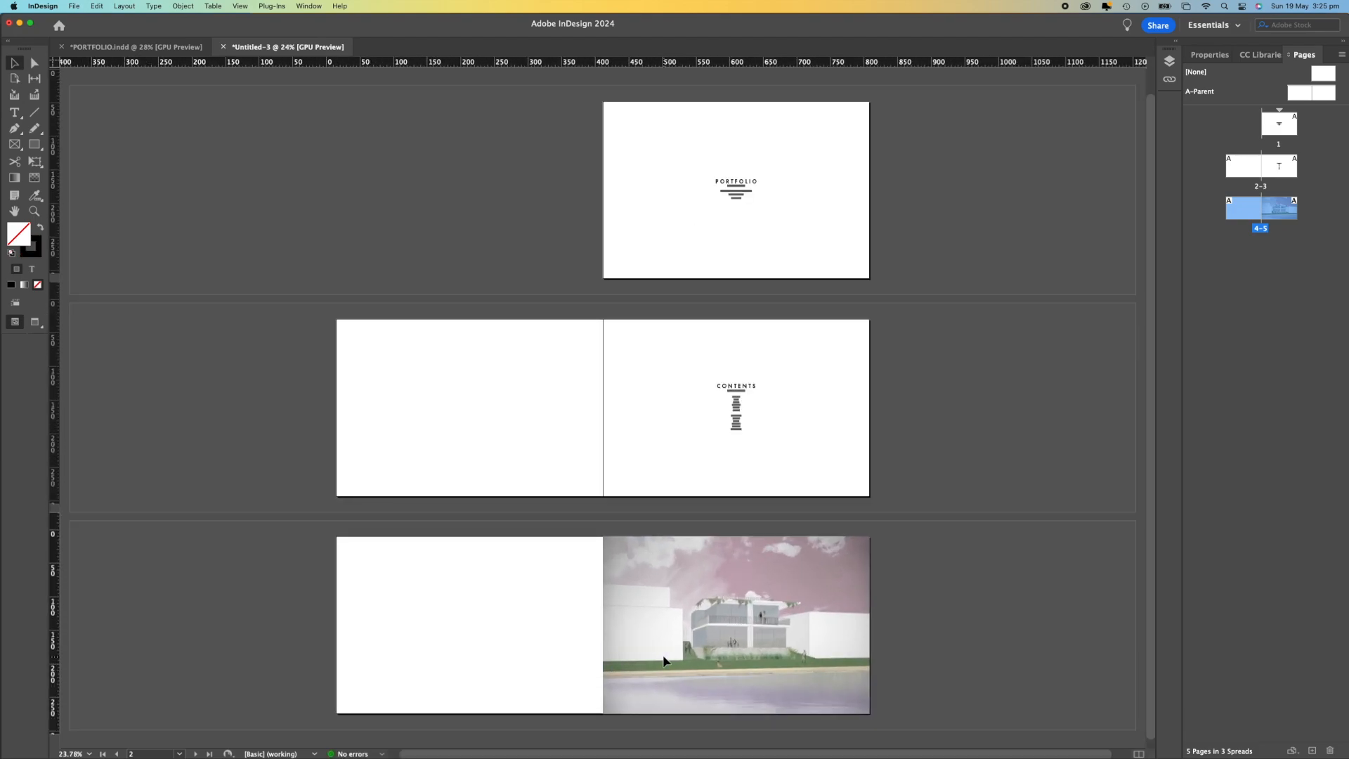
click(846, 548)
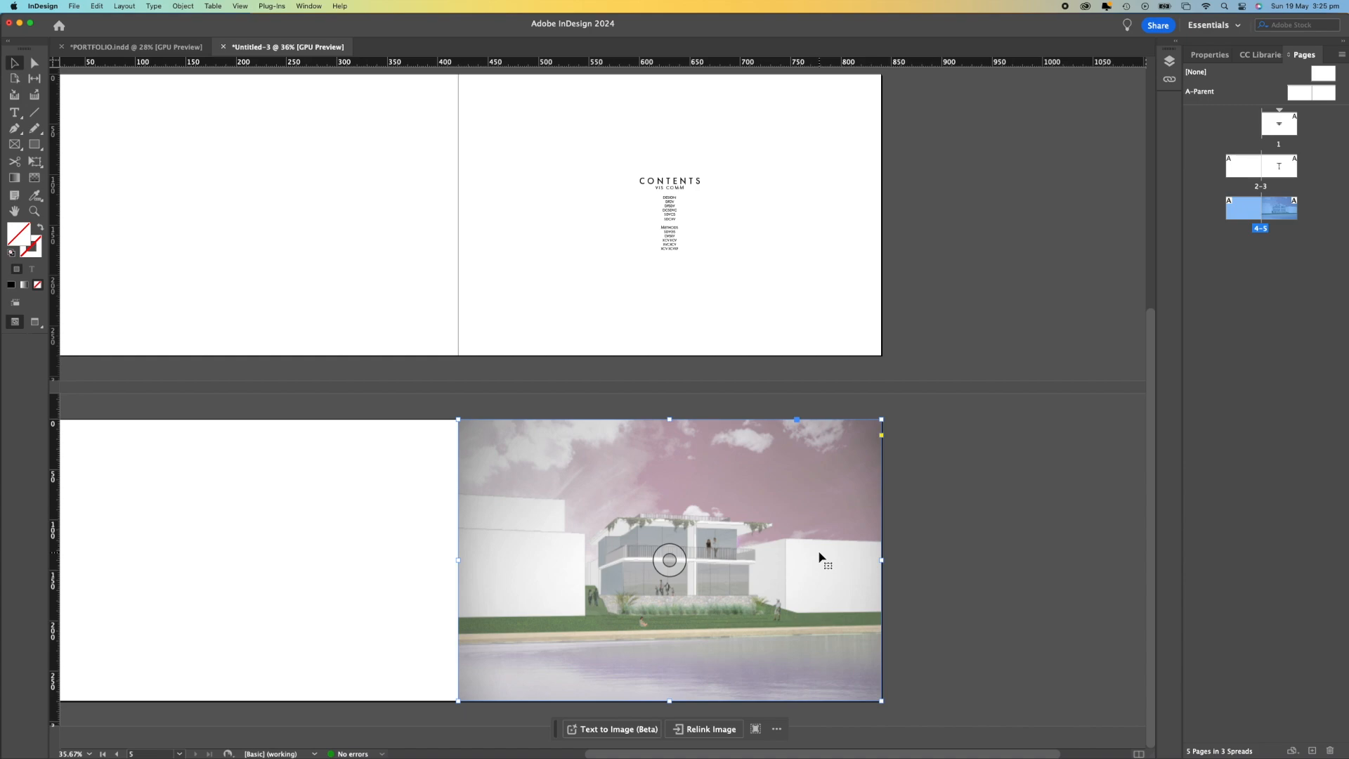
click(669, 560)
mouse_move(900, 405)
mouse_down()
mouse_move(785, 515)
mouse_move(885, 420)
mouse_up()
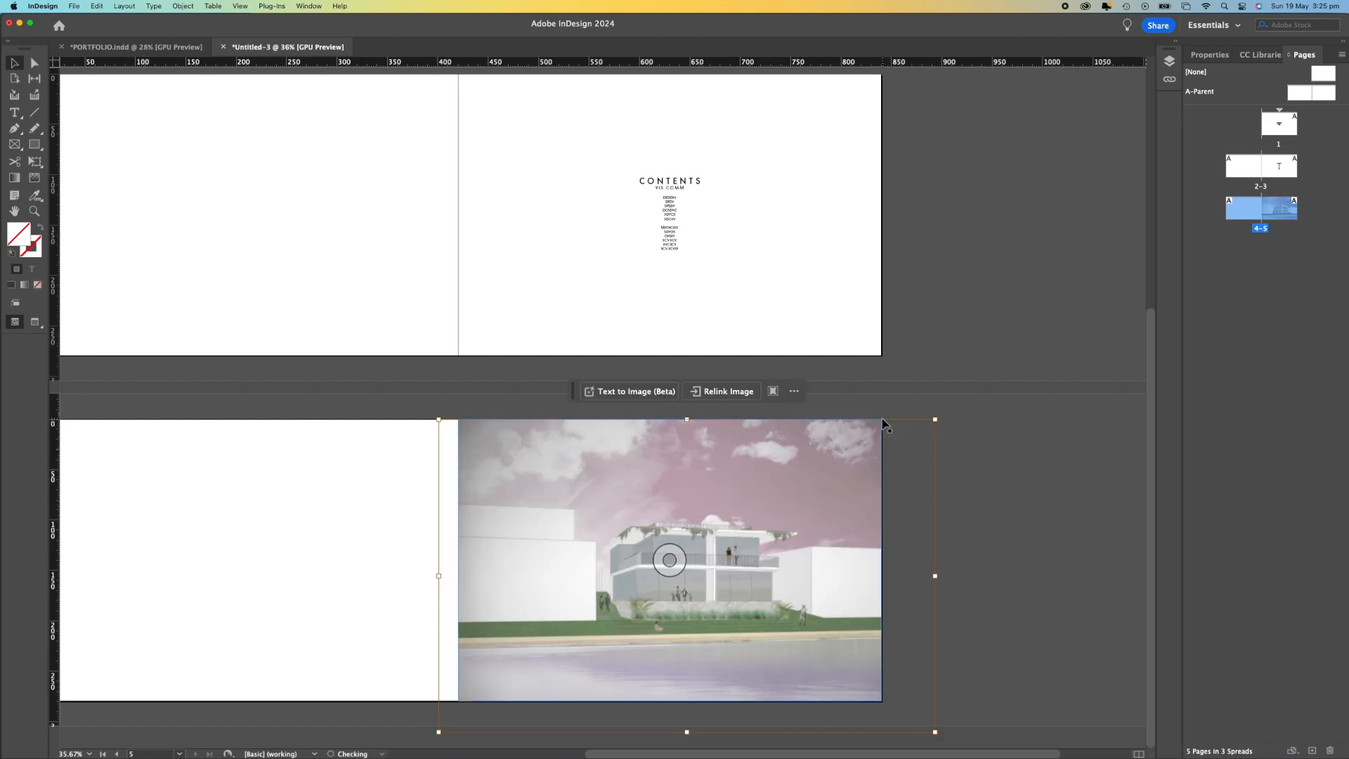
mouse_move(717, 545)
mouse_down()
mouse_move(665, 546)
mouse_move(699, 540)
mouse_up()
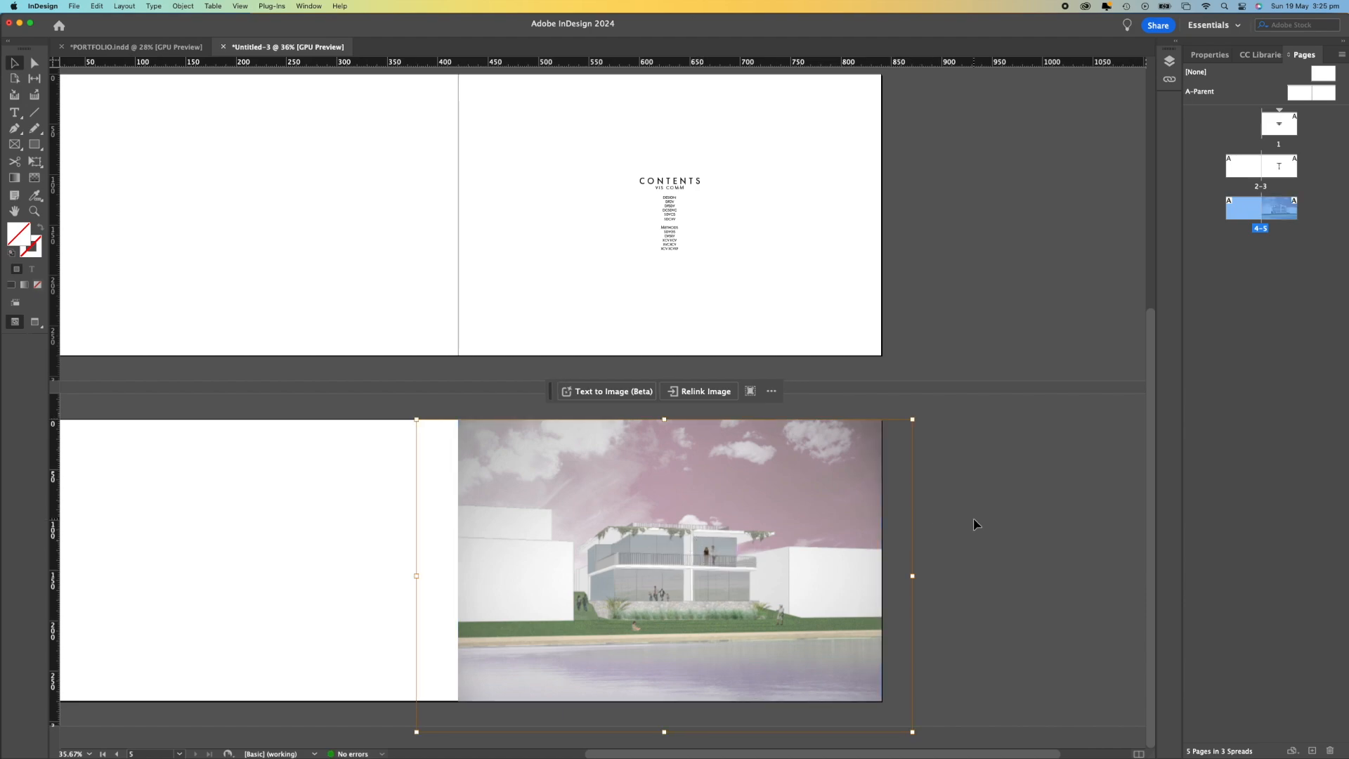
click(993, 478)
Scale the page 5 image and its frame down to under half the page width and place a duplicate beside it.
click(795, 539)
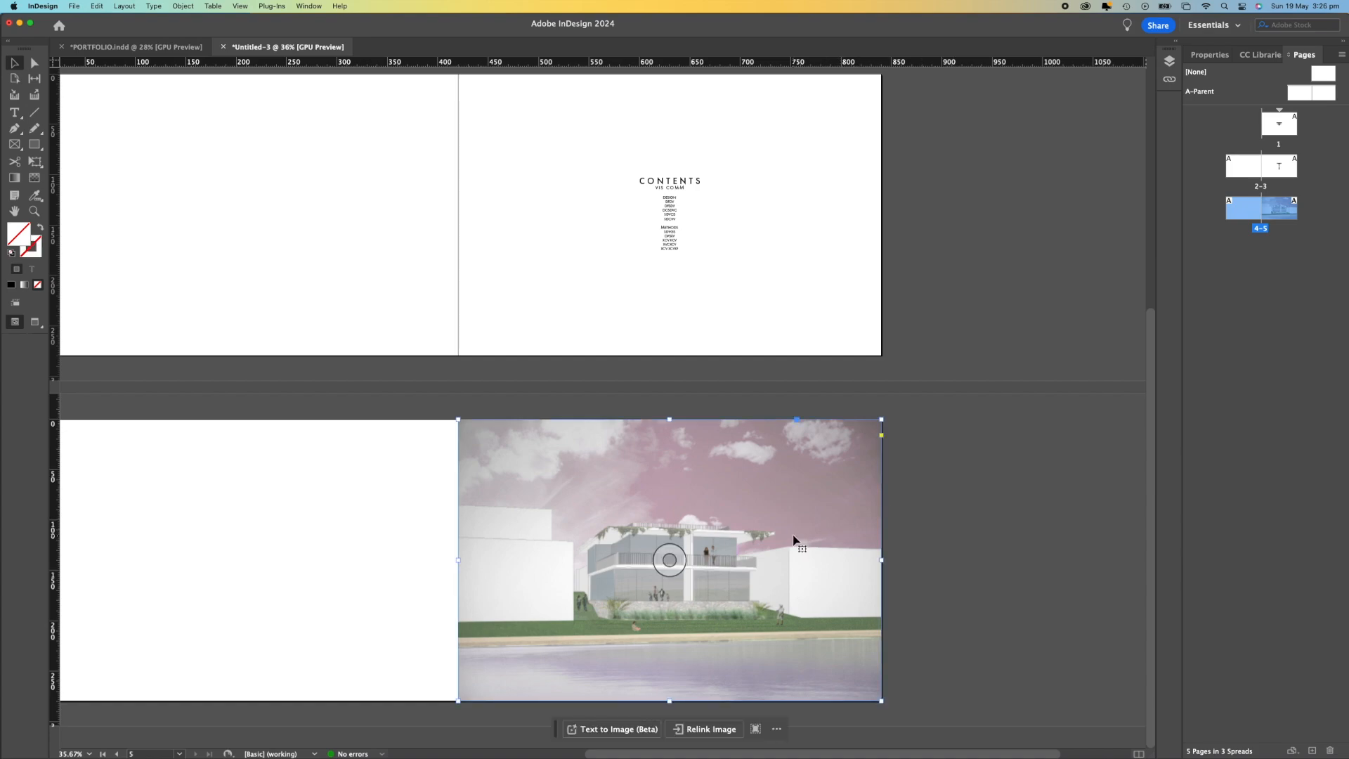
right_click(881, 419)
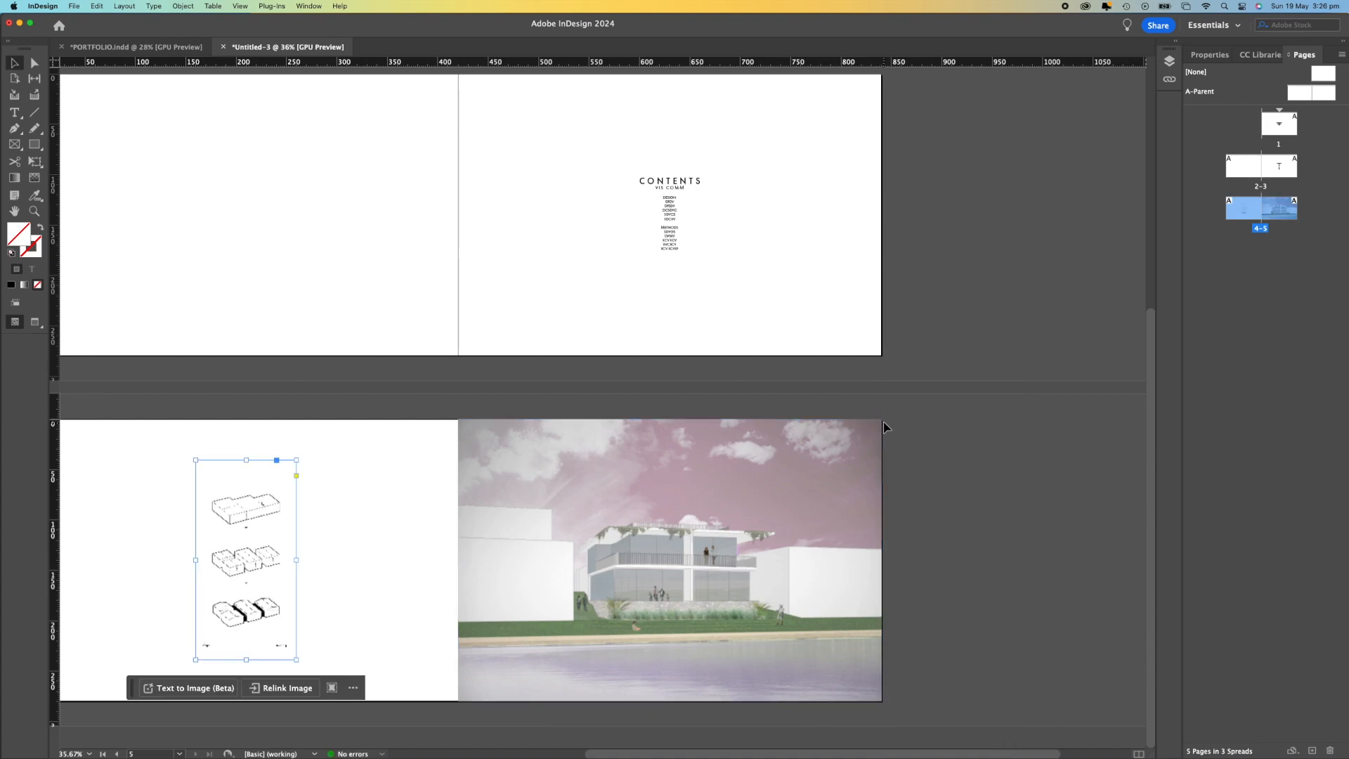
key(super+z)
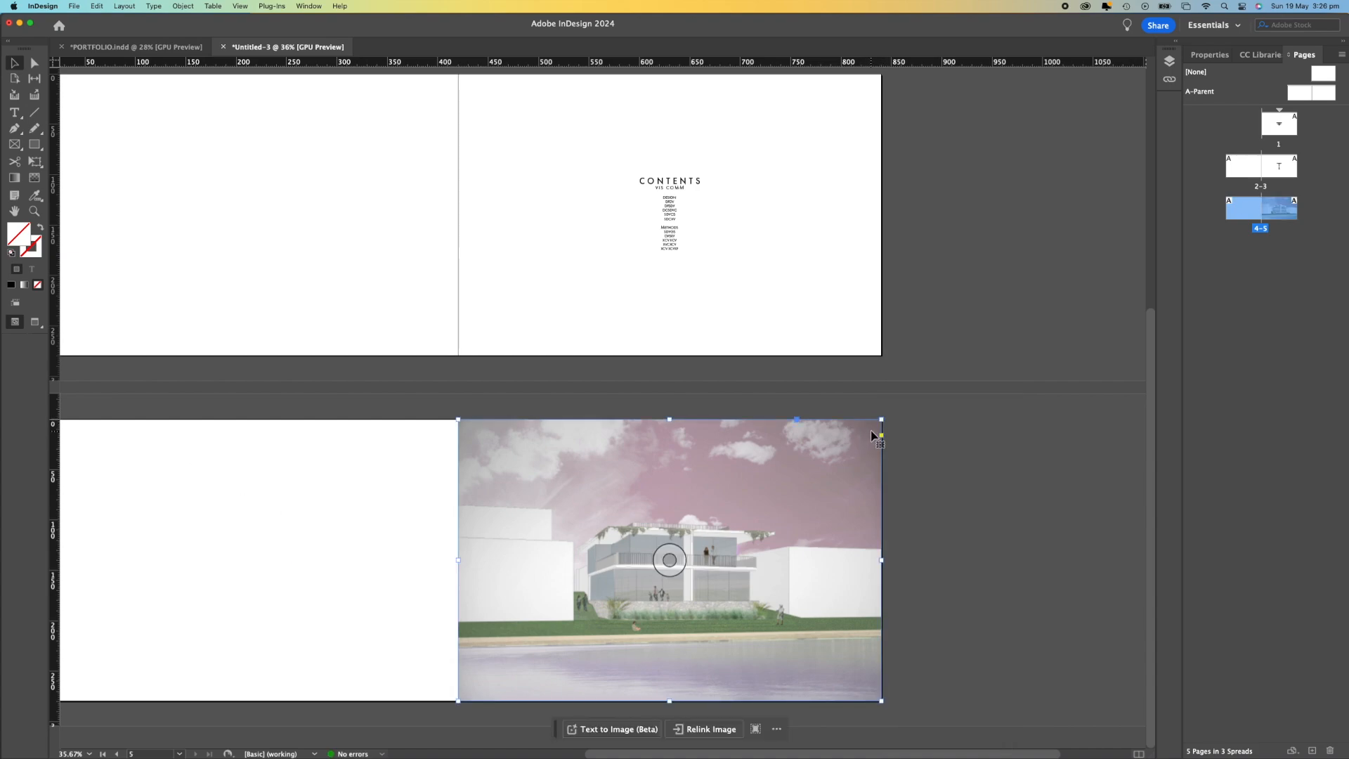
mouse_move(882, 421)
mouse_down()
mouse_move(932, 387)
mouse_move(840, 437)
mouse_move(859, 421)
mouse_up()
drag(883, 420, 643, 578)
drag(556, 673, 762, 589)
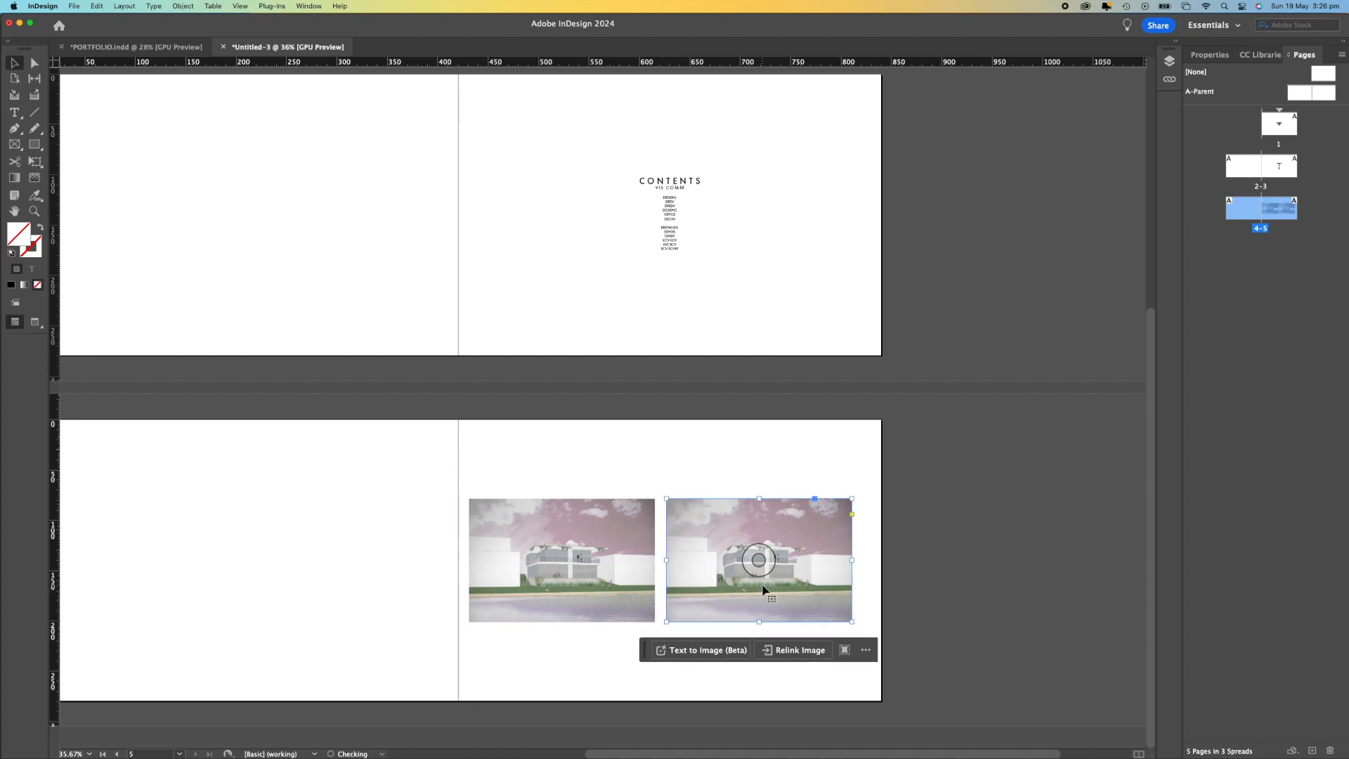
Undo the duplicate image, then try enlarging only the remaining image's frame and undo that change.
click(766, 455)
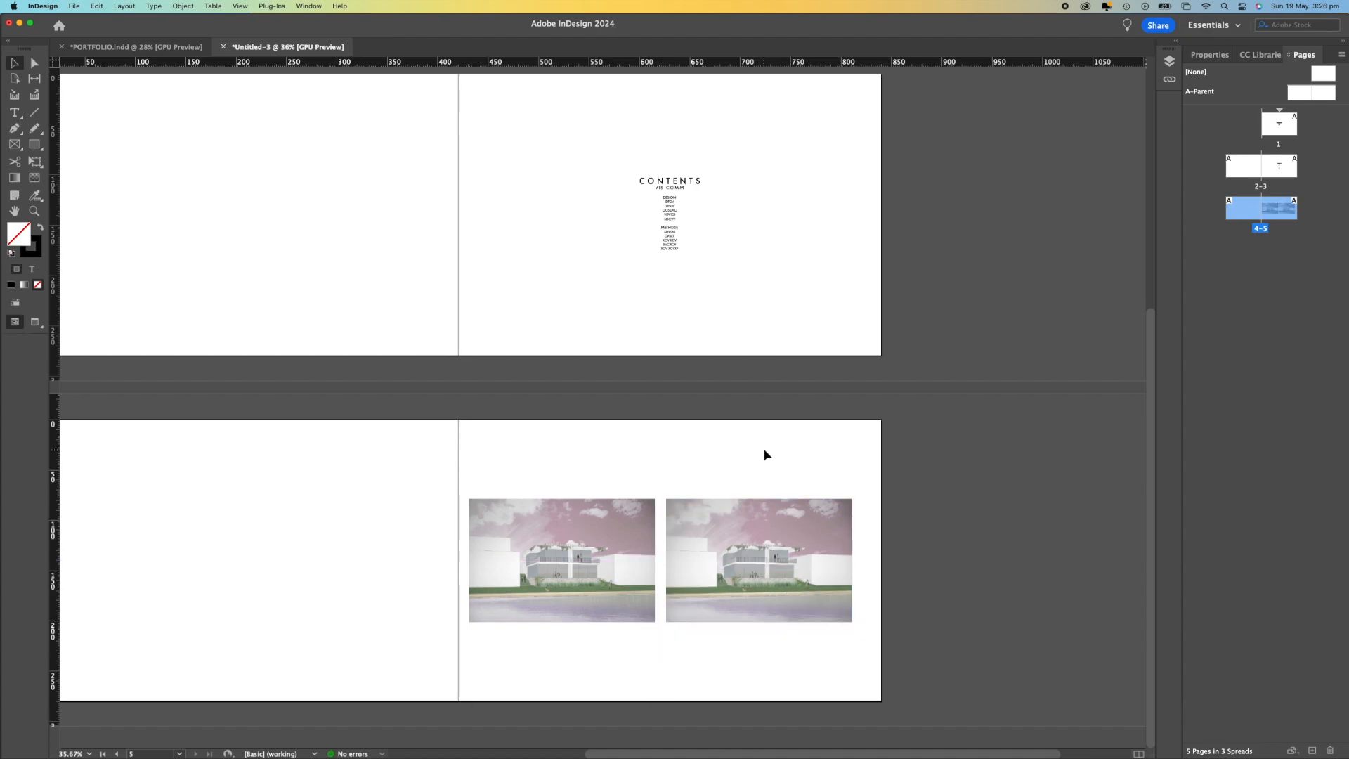
key(super+z)
key(super+z)
key(super+z)
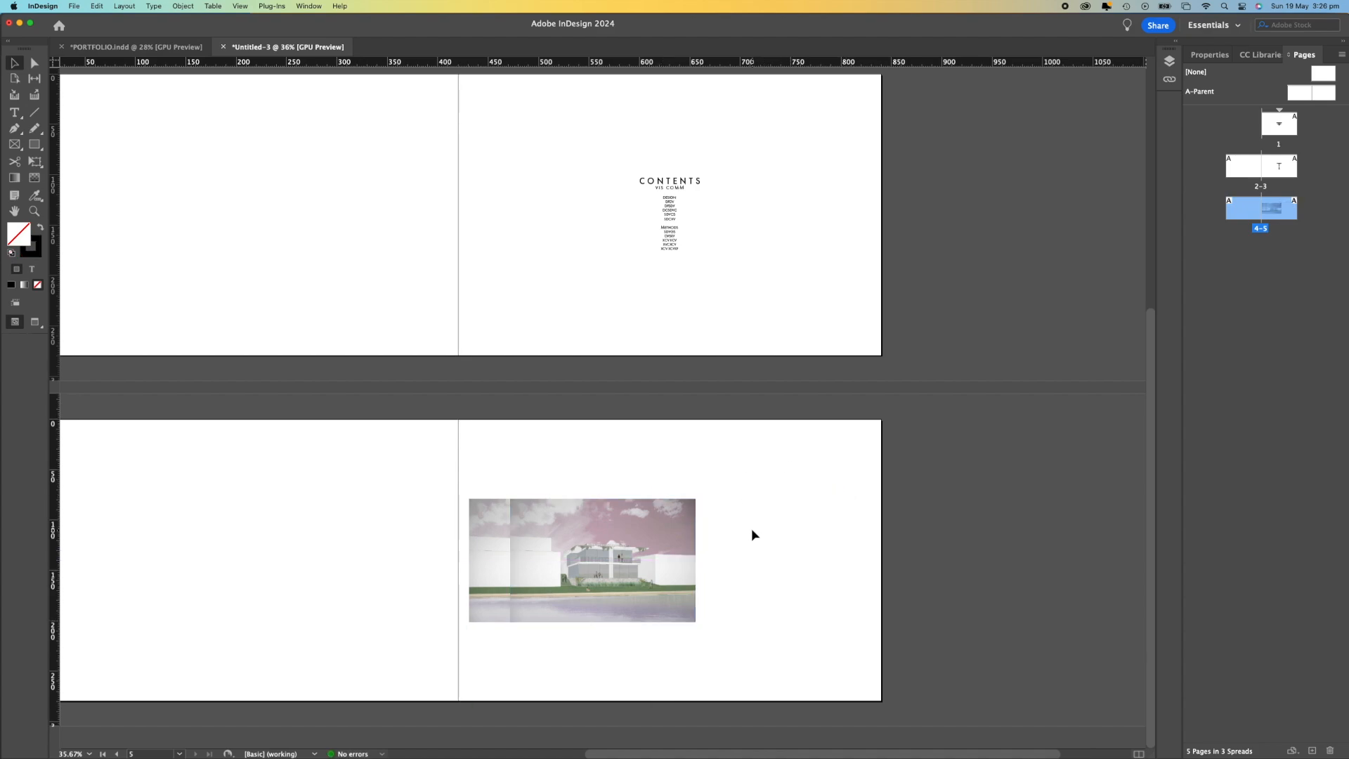
key(super+z)
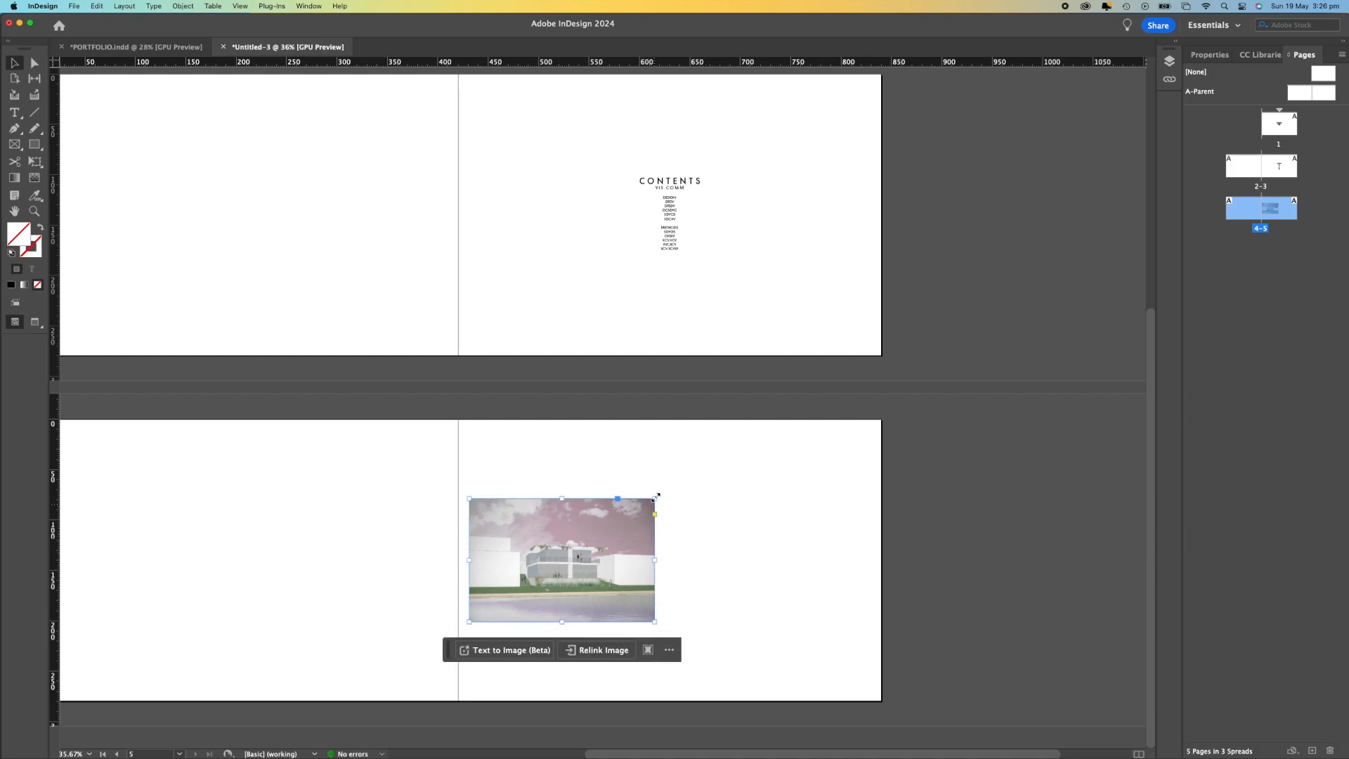
drag(655, 497, 720, 455)
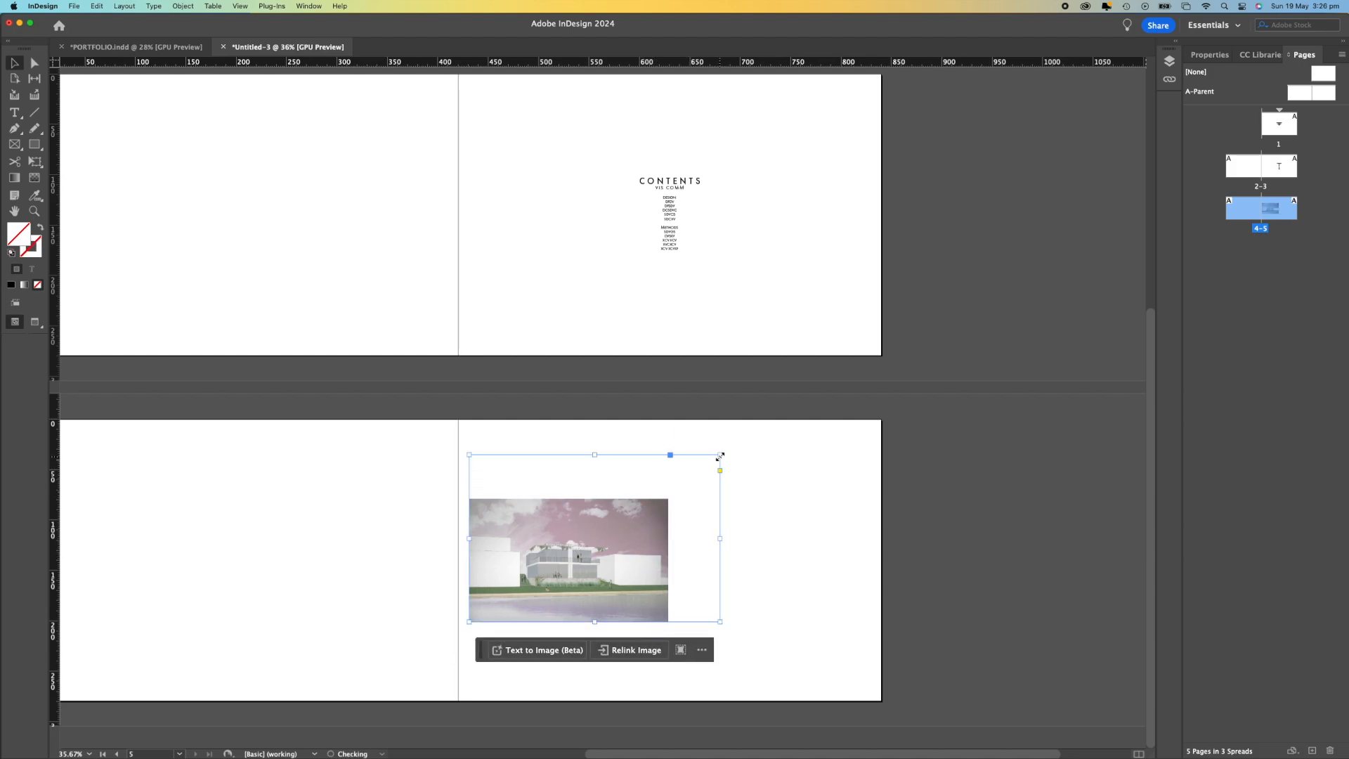
key(super+z)
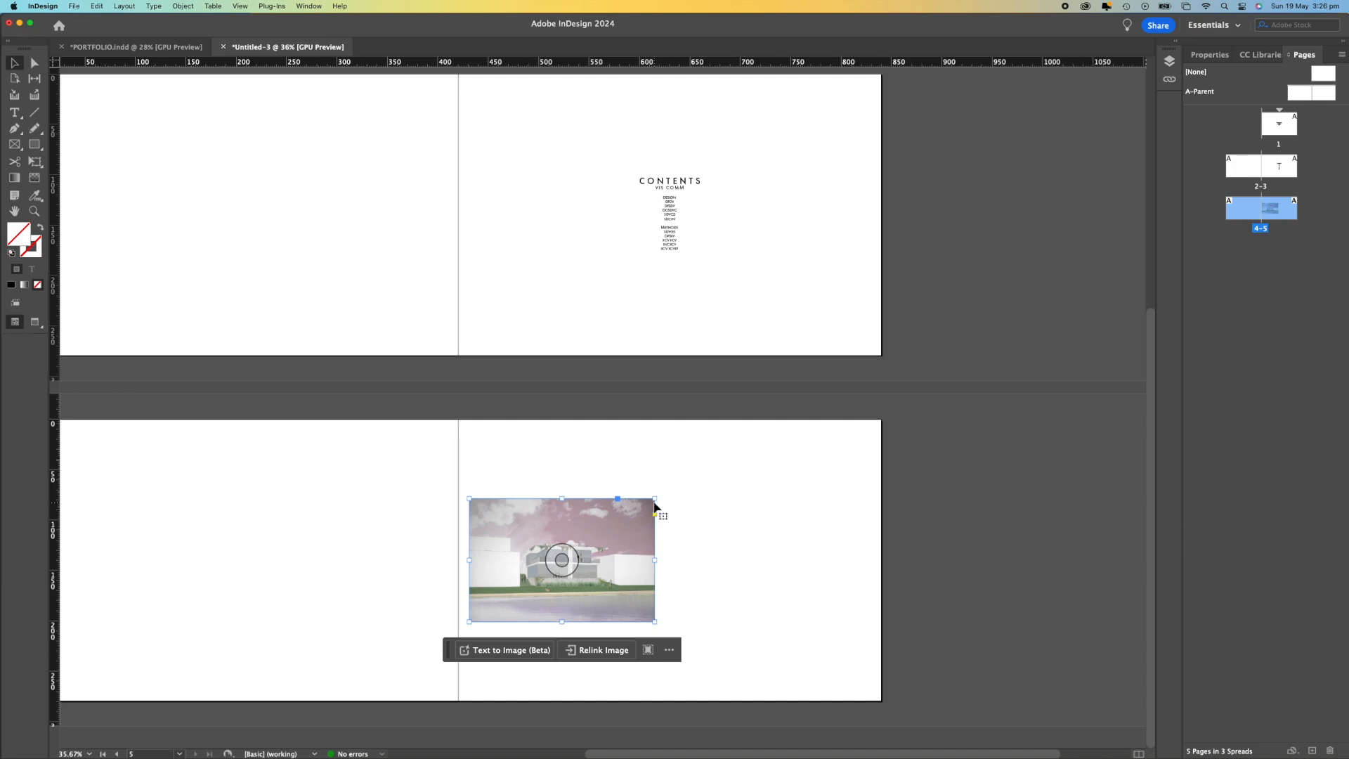
Scale the image together with its frame back up and position it to fill page 5.
drag(655, 500, 867, 425)
drag(878, 422, 881, 420)
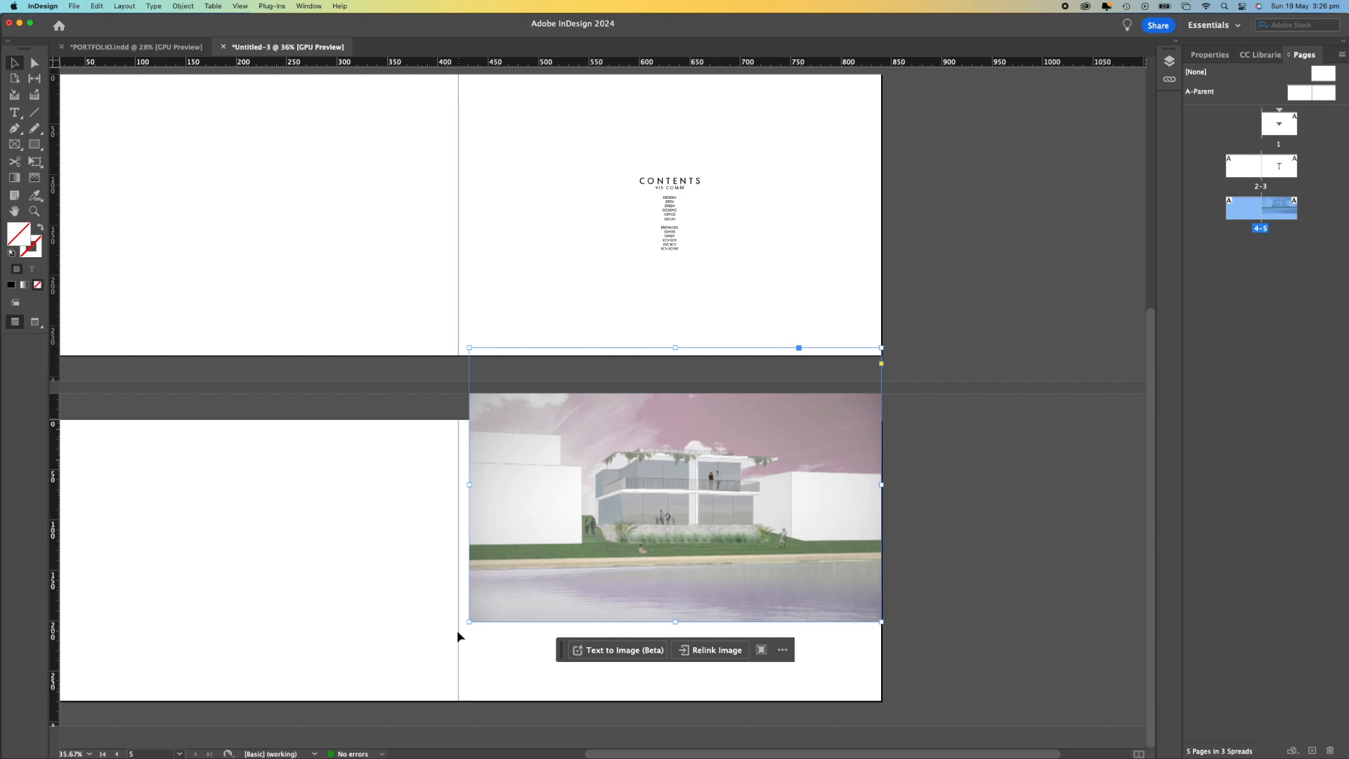
mouse_move(469, 623)
mouse_down()
mouse_move(440, 636)
mouse_move(458, 629)
mouse_up()
drag(714, 524, 717, 597)
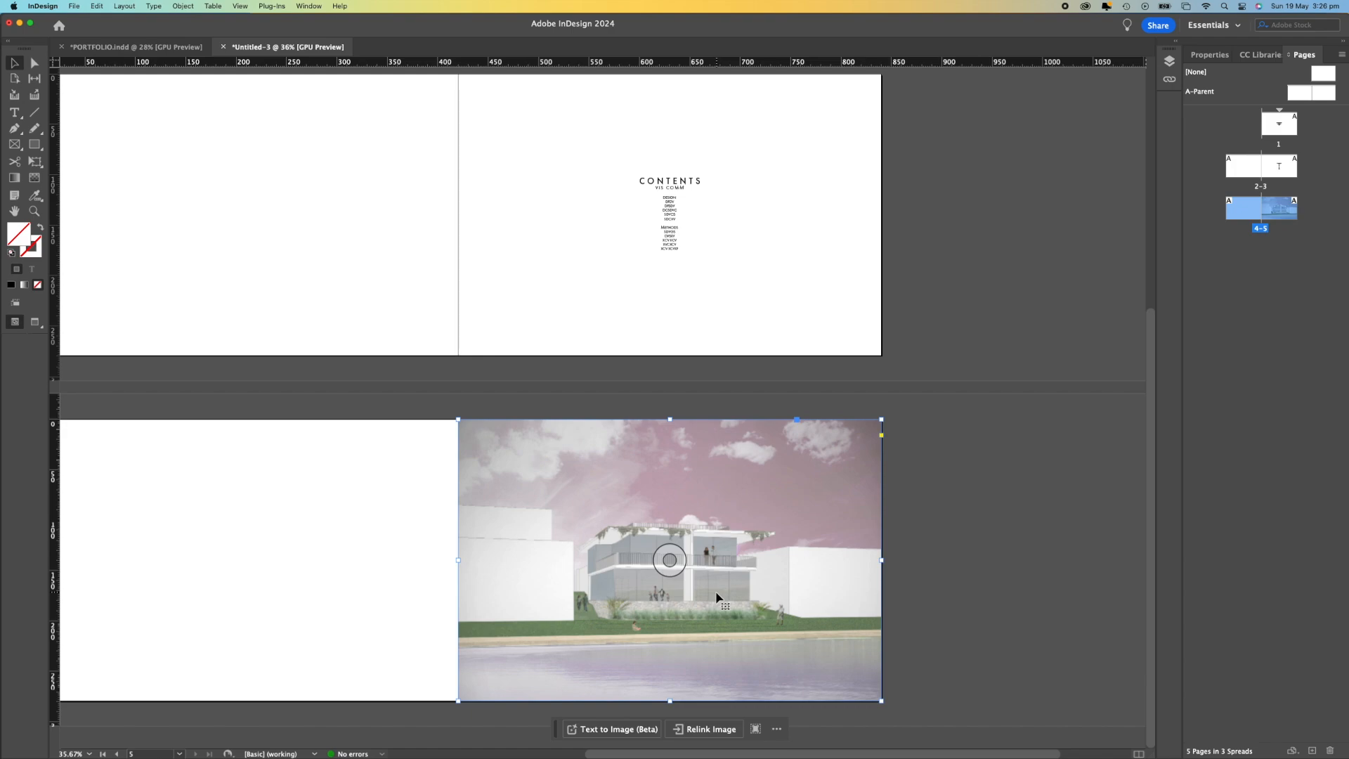
Squeeze the image content's lower and side edges inward so that it matches the page 5 boundaries.
double_click(692, 458)
drag(665, 731, 667, 700)
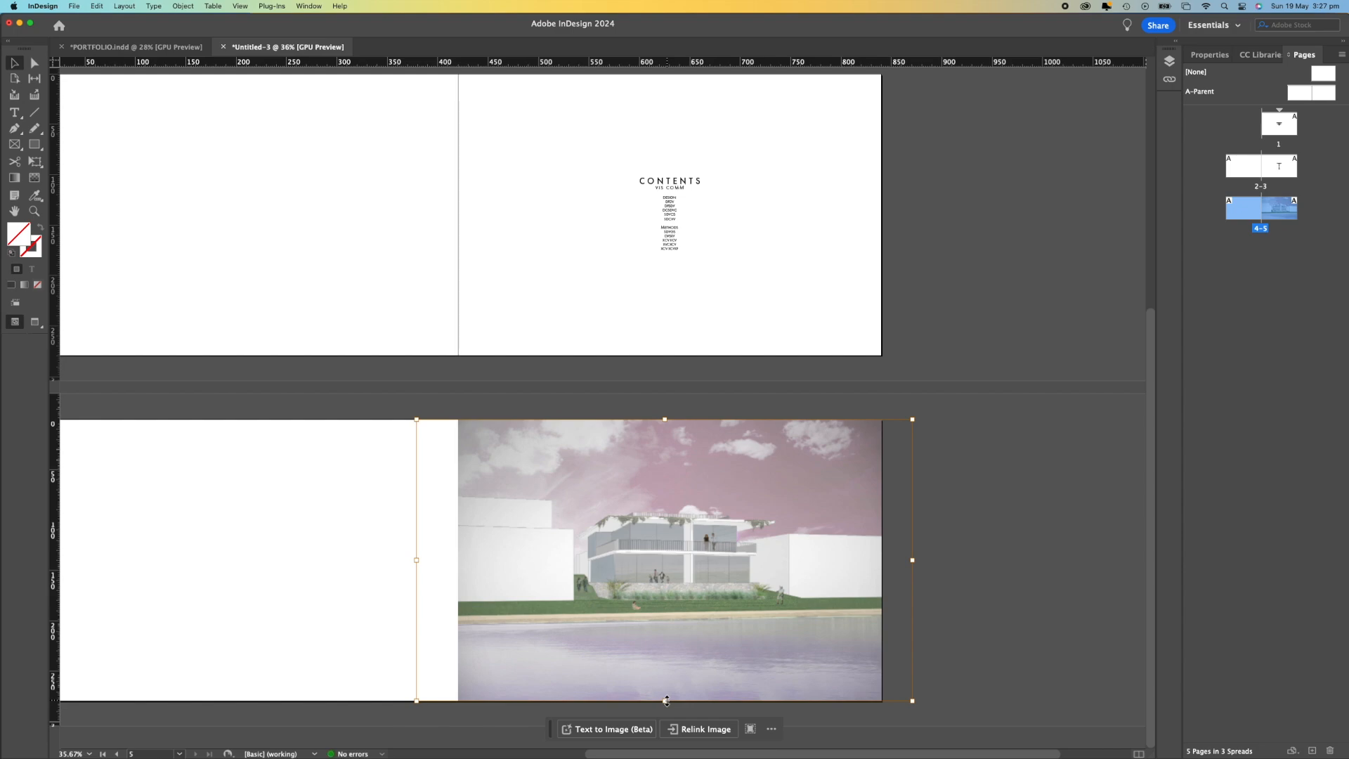
drag(415, 559, 459, 560)
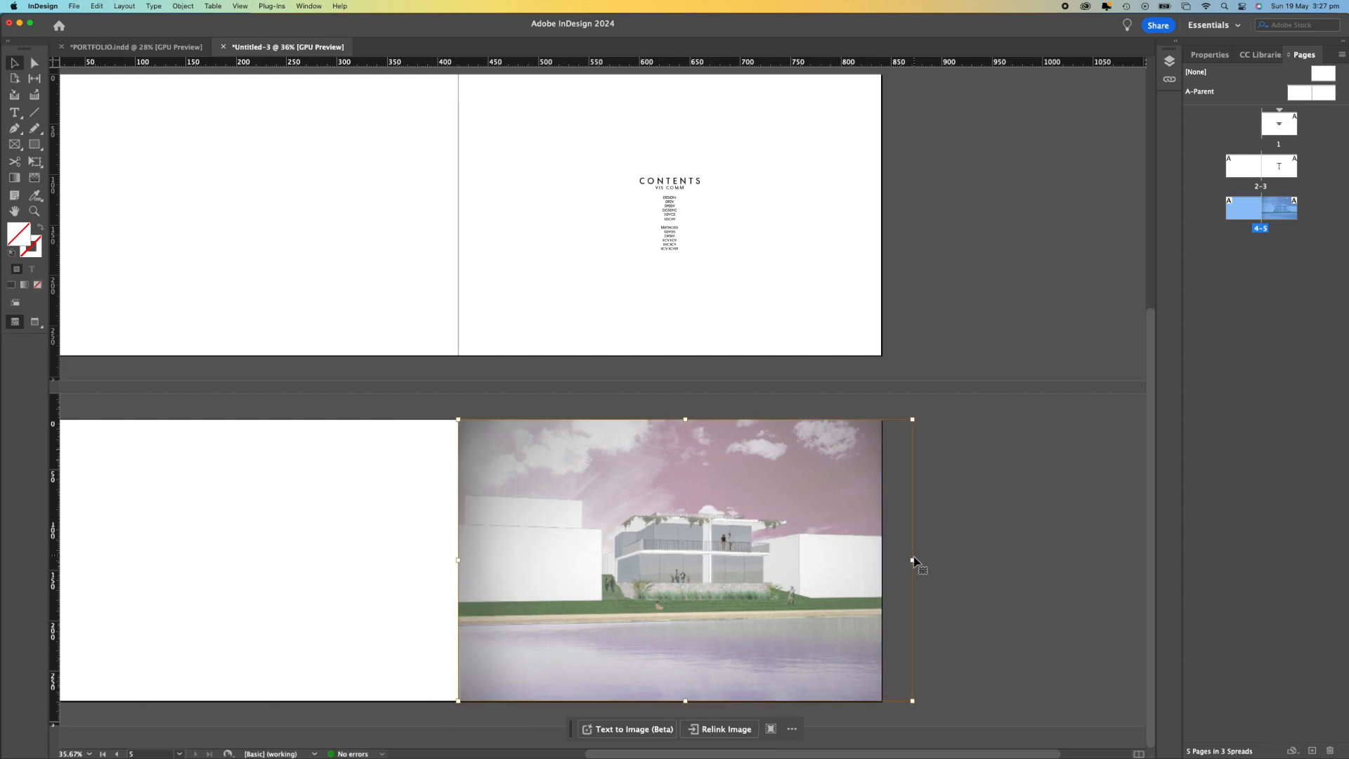
drag(912, 560, 881, 560)
click(943, 503)
scroll(925, 503, down, 2)
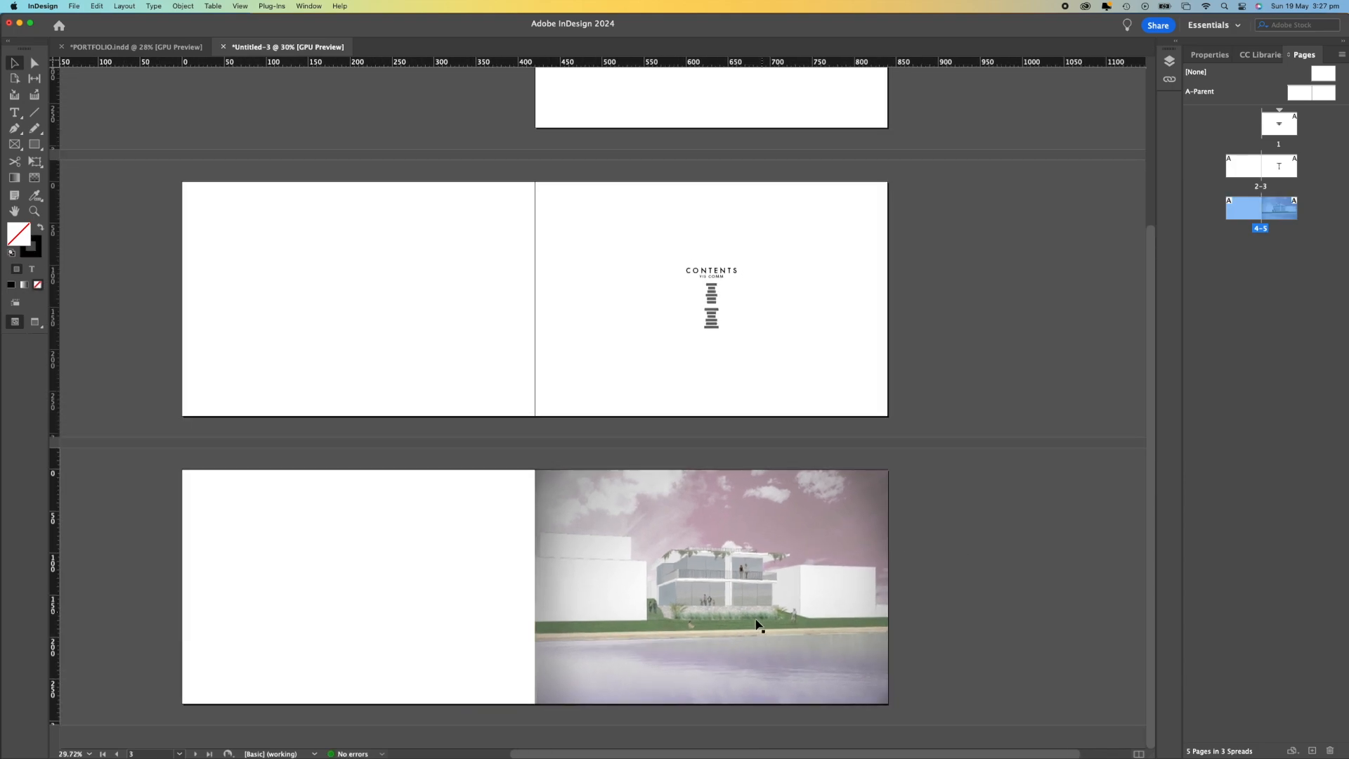
Set the document's display performance to High Quality Display.
scroll(756, 624, up, 6)
click(722, 632)
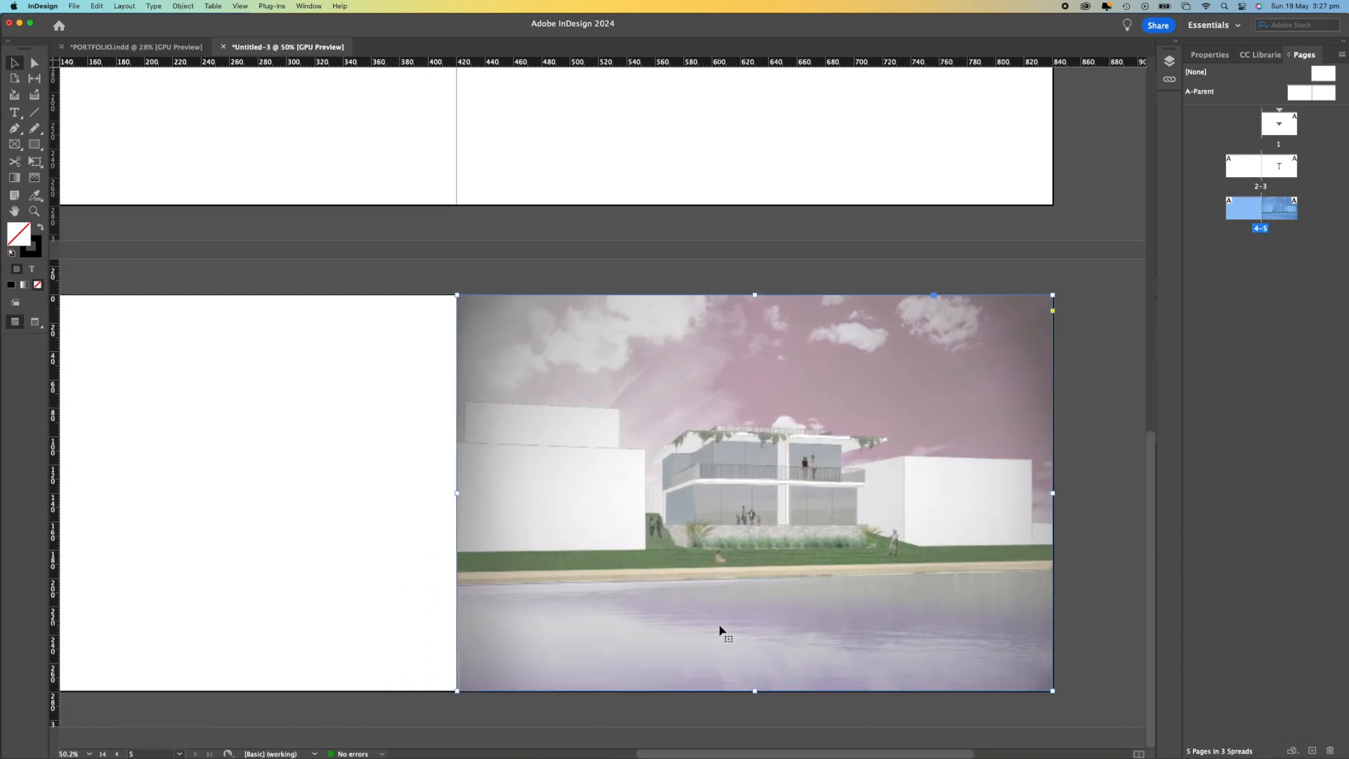
click(218, 7)
mouse_move(240, 7)
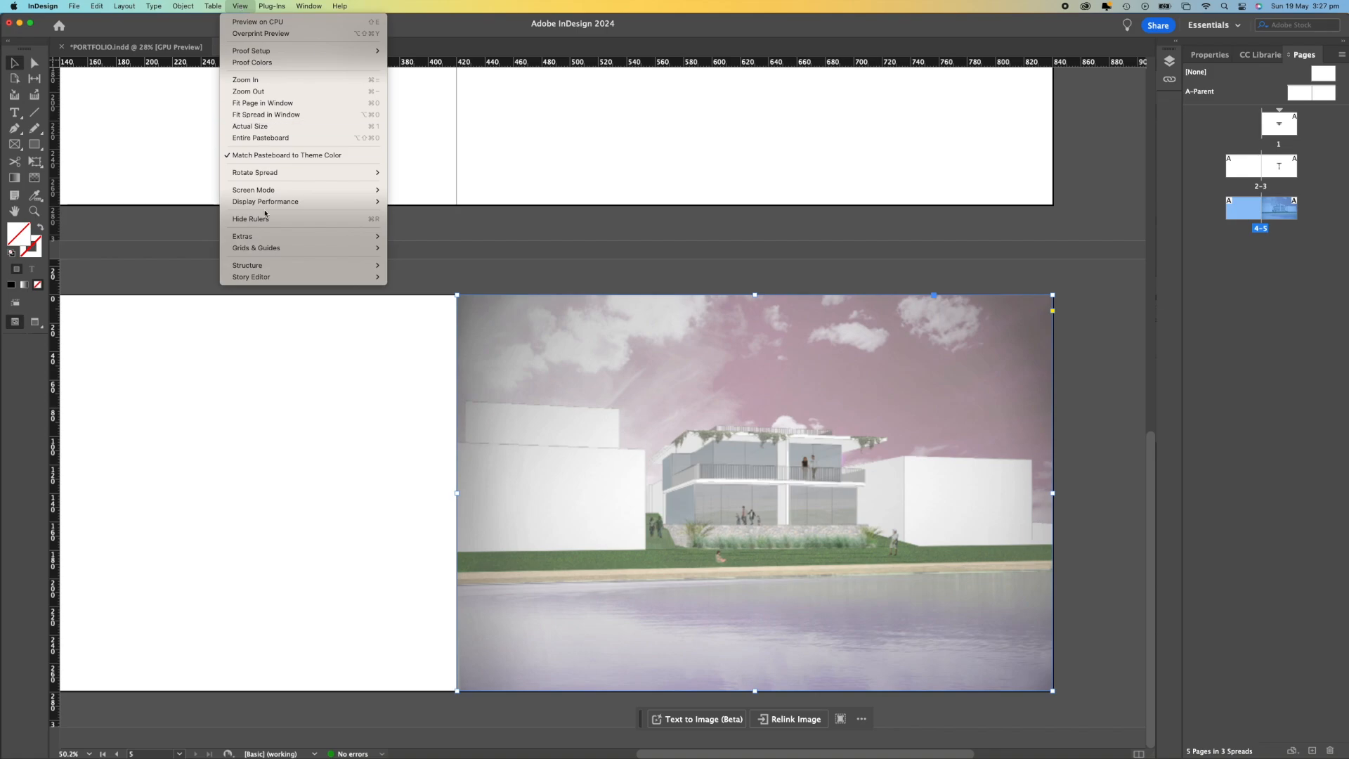
mouse_move(267, 202)
click(453, 225)
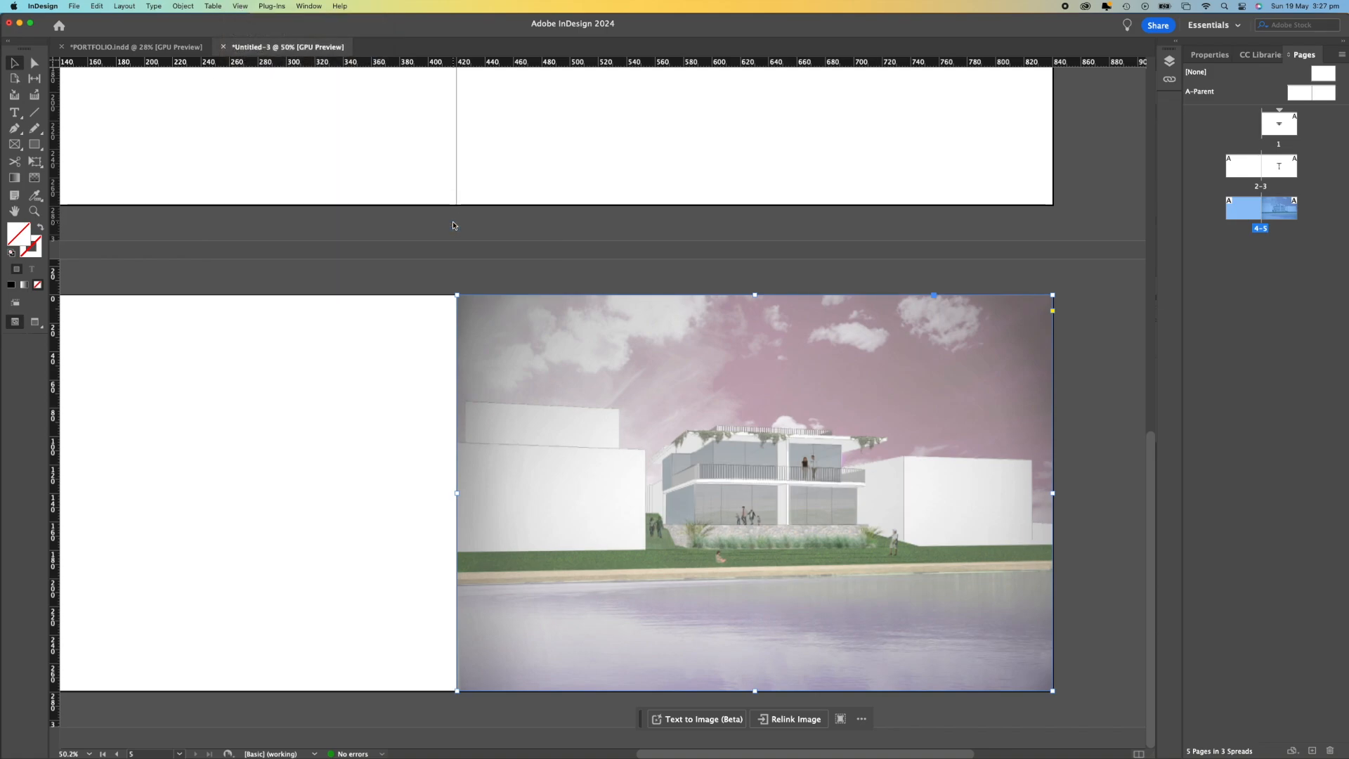
click(753, 248)
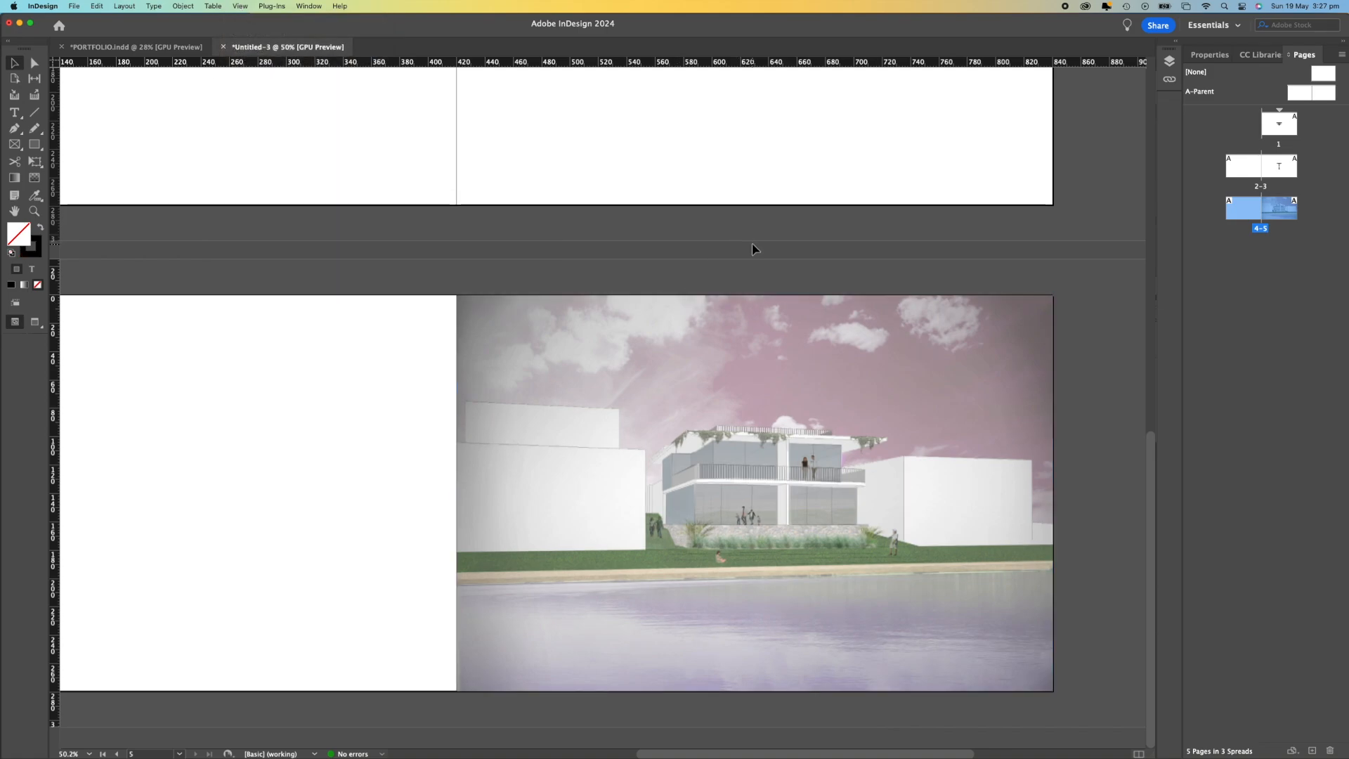
Copy the contents text frame from page 3 and place the copy in the centre of page 4.
scroll(703, 436, down, 3)
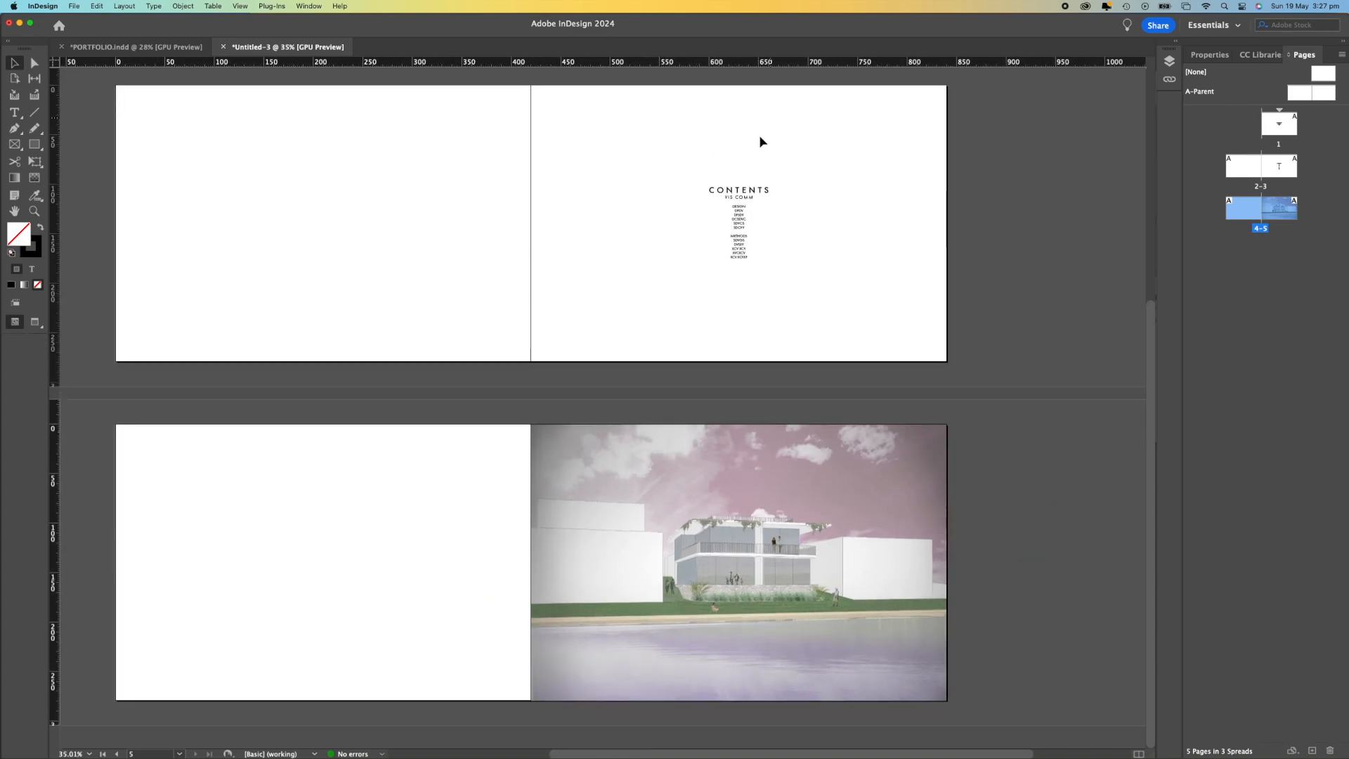
click(747, 197)
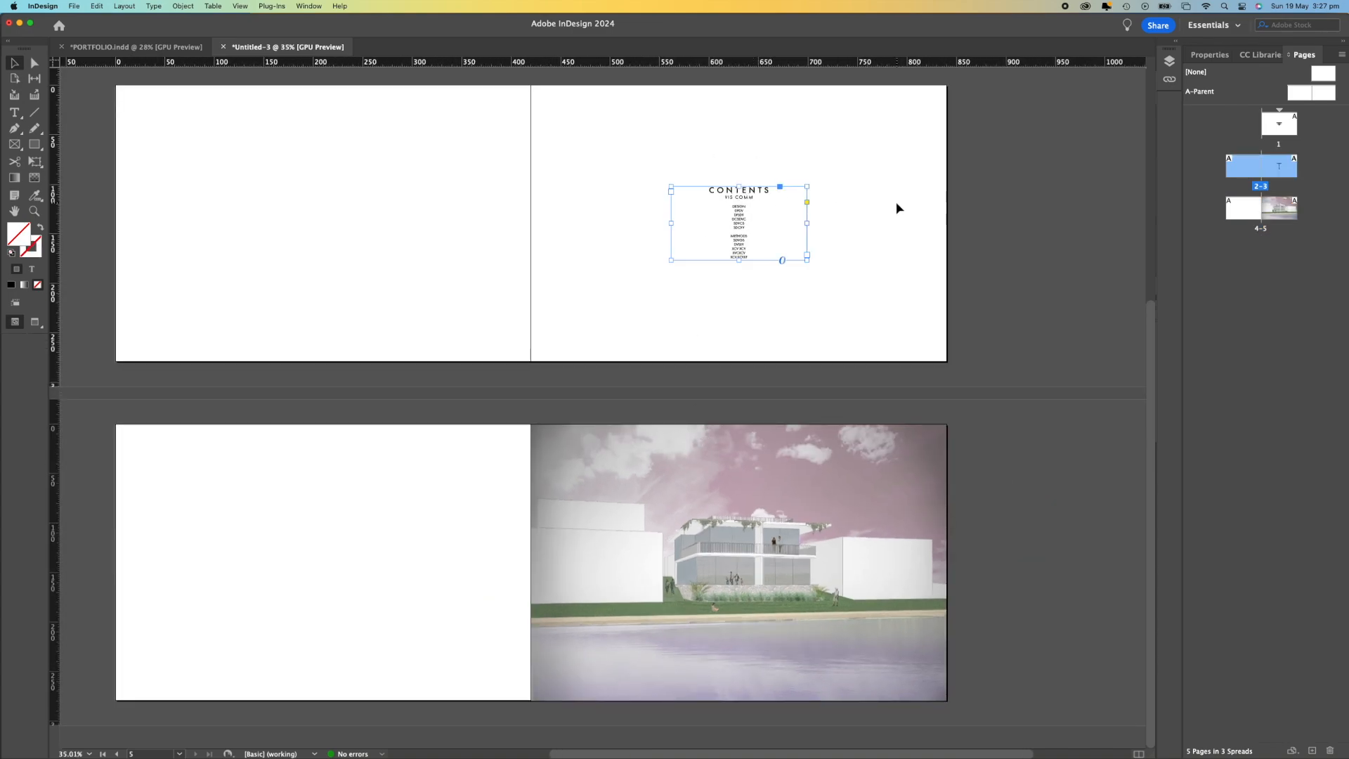
key(super+v)
drag(605, 224, 344, 561)
scroll(316, 563, left, 2)
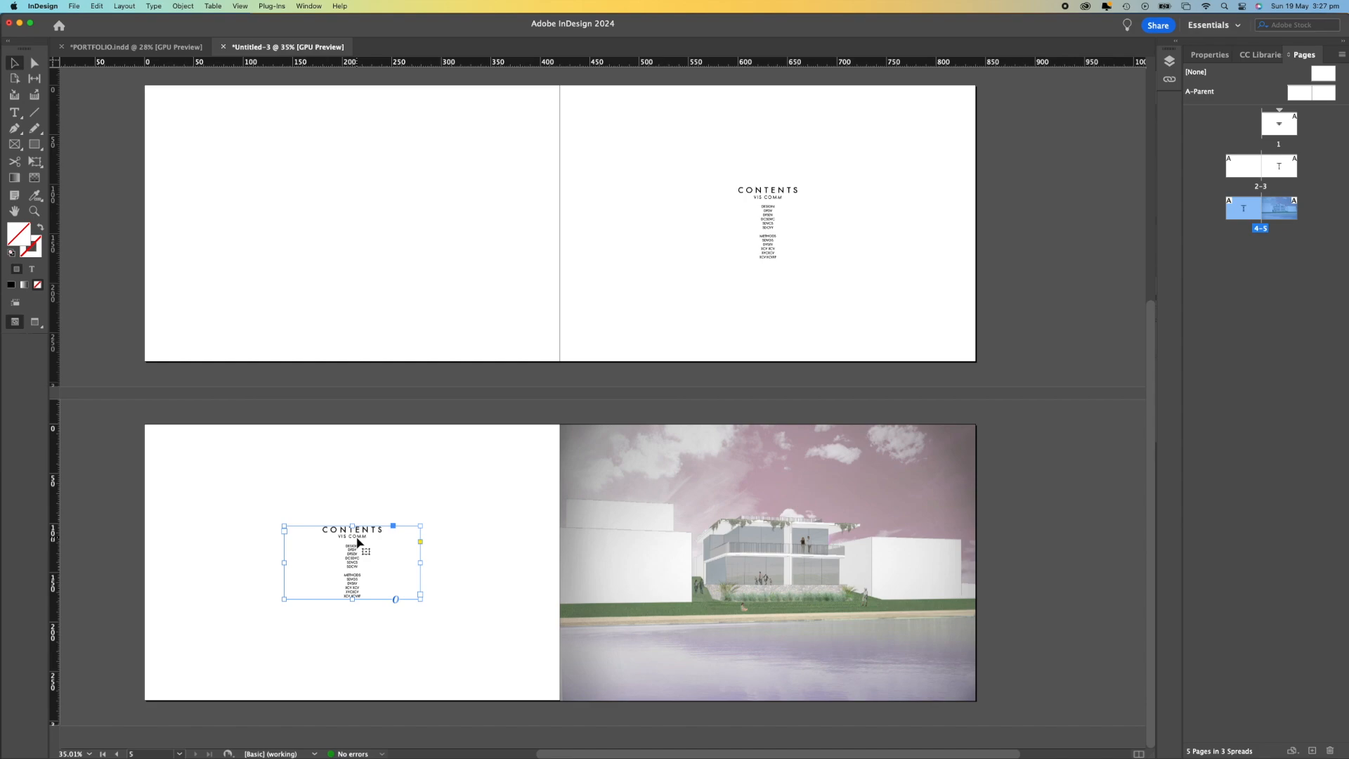
Replace the heading and subheading in the copied text frame on page 4 with the title SURREALISM ON SUNDAY.
double_click(358, 538)
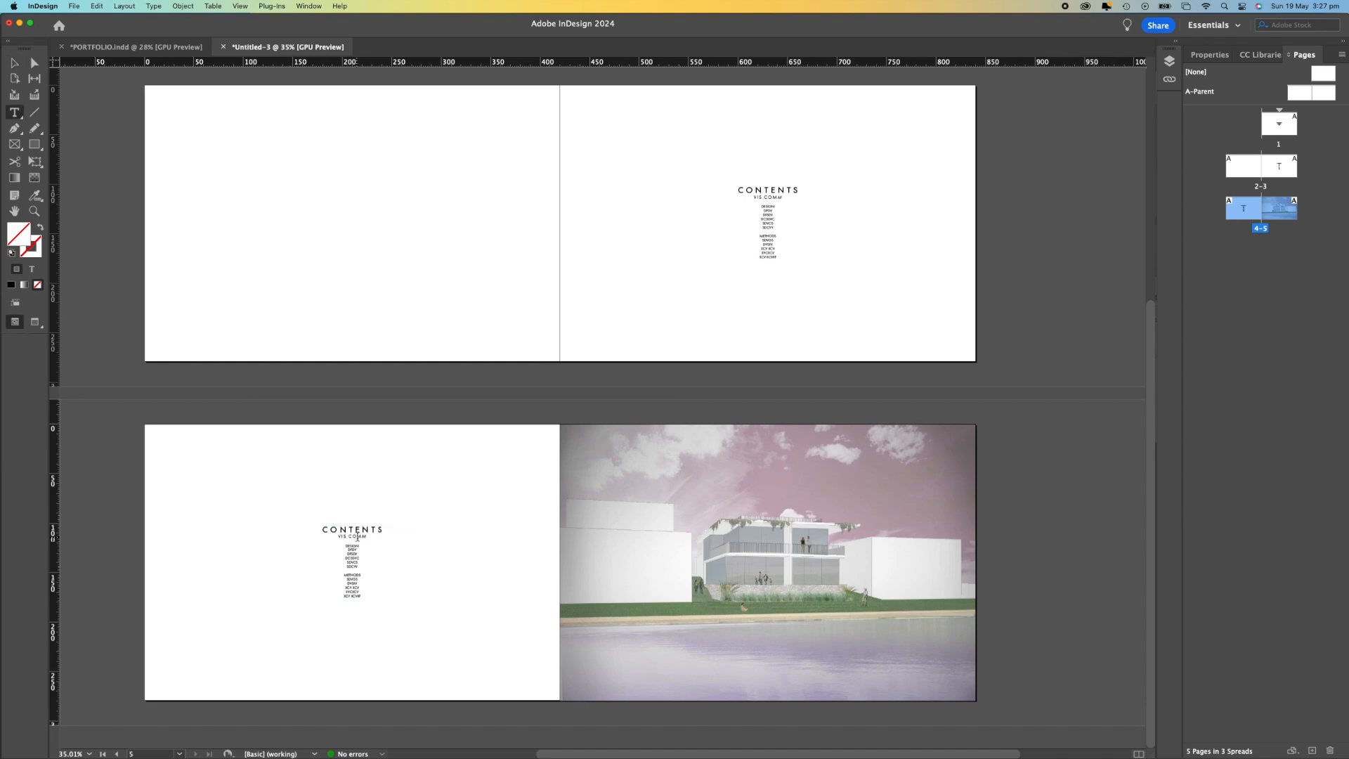
click(358, 537)
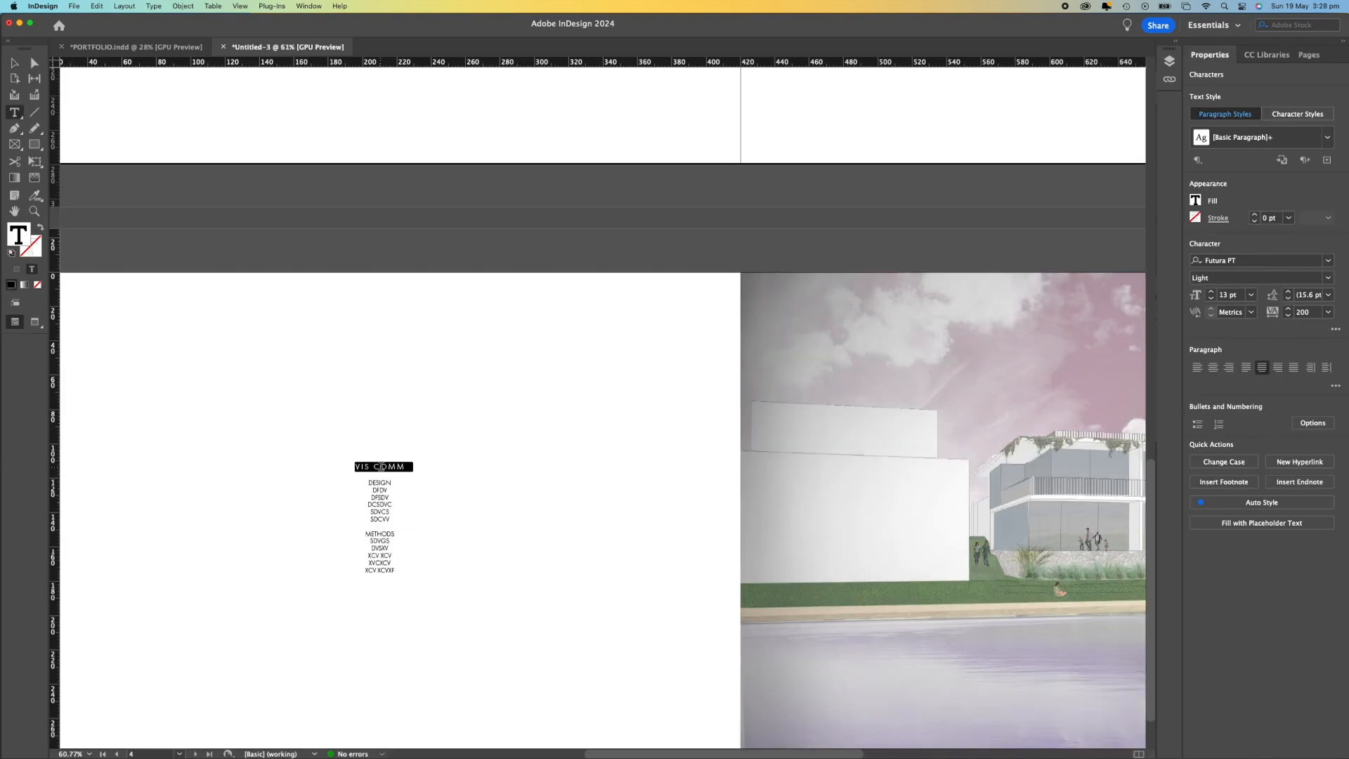
text(SURREALISM ON SUNDAY)
key(Return)
Fill the contents list beneath the page 4 title with placeholder text.
drag(366, 482, 399, 578)
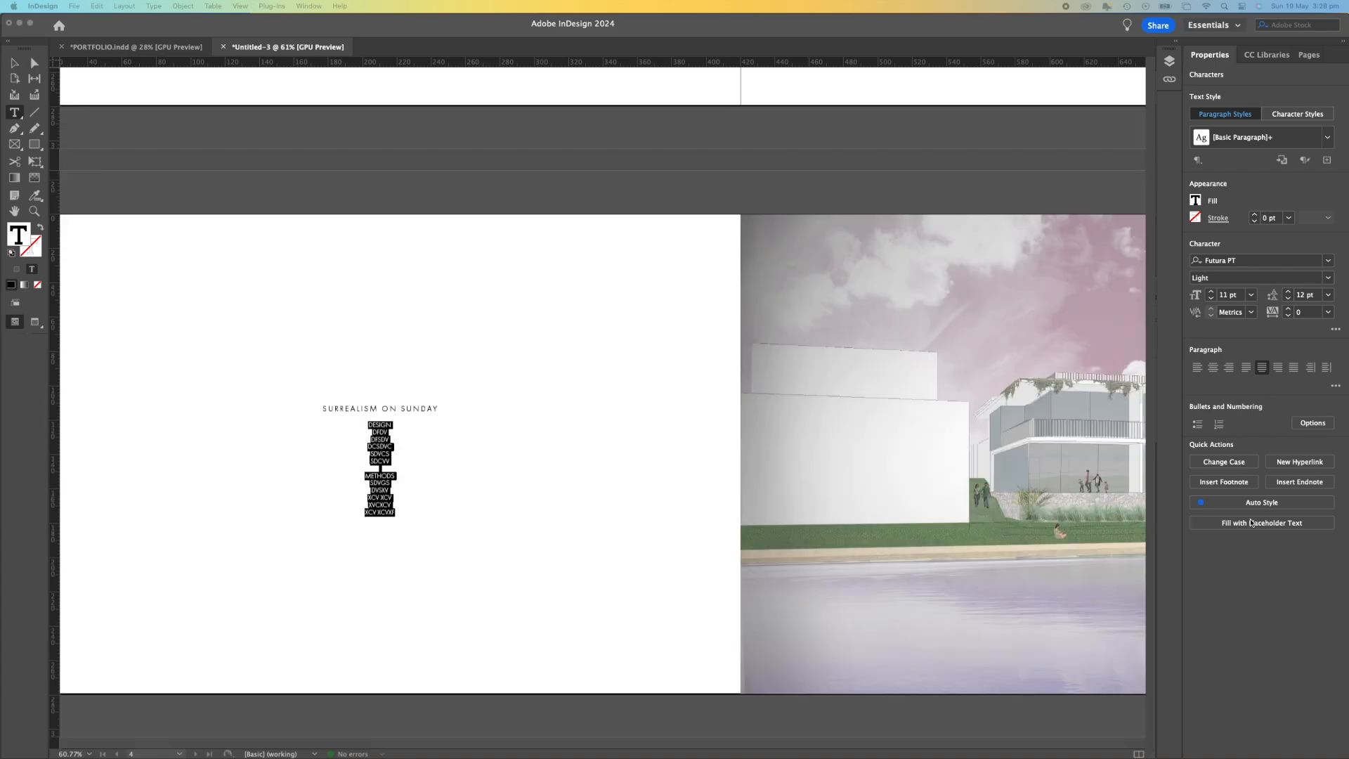
click(1252, 524)
click(1250, 525)
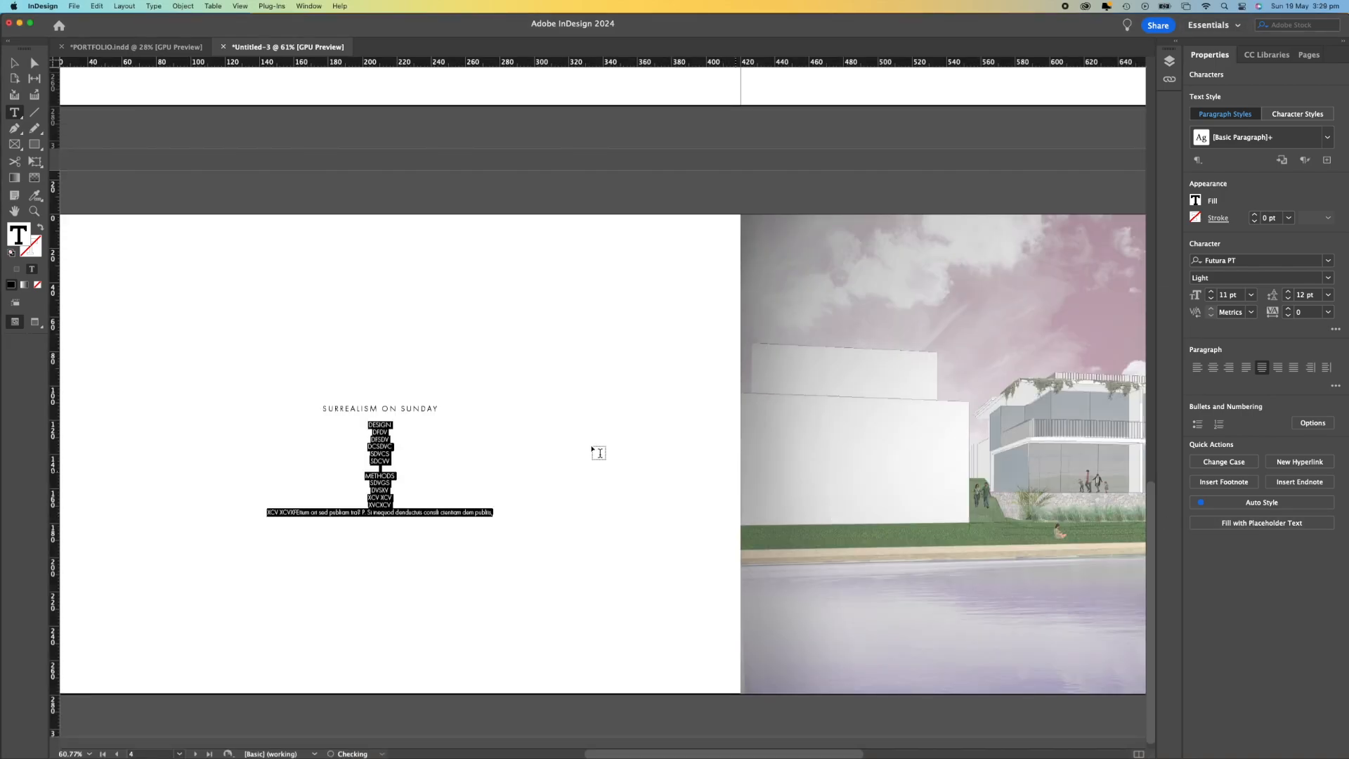
Delete the leftover contents lines between the page 4 title and the placeholder sentence.
click(412, 508)
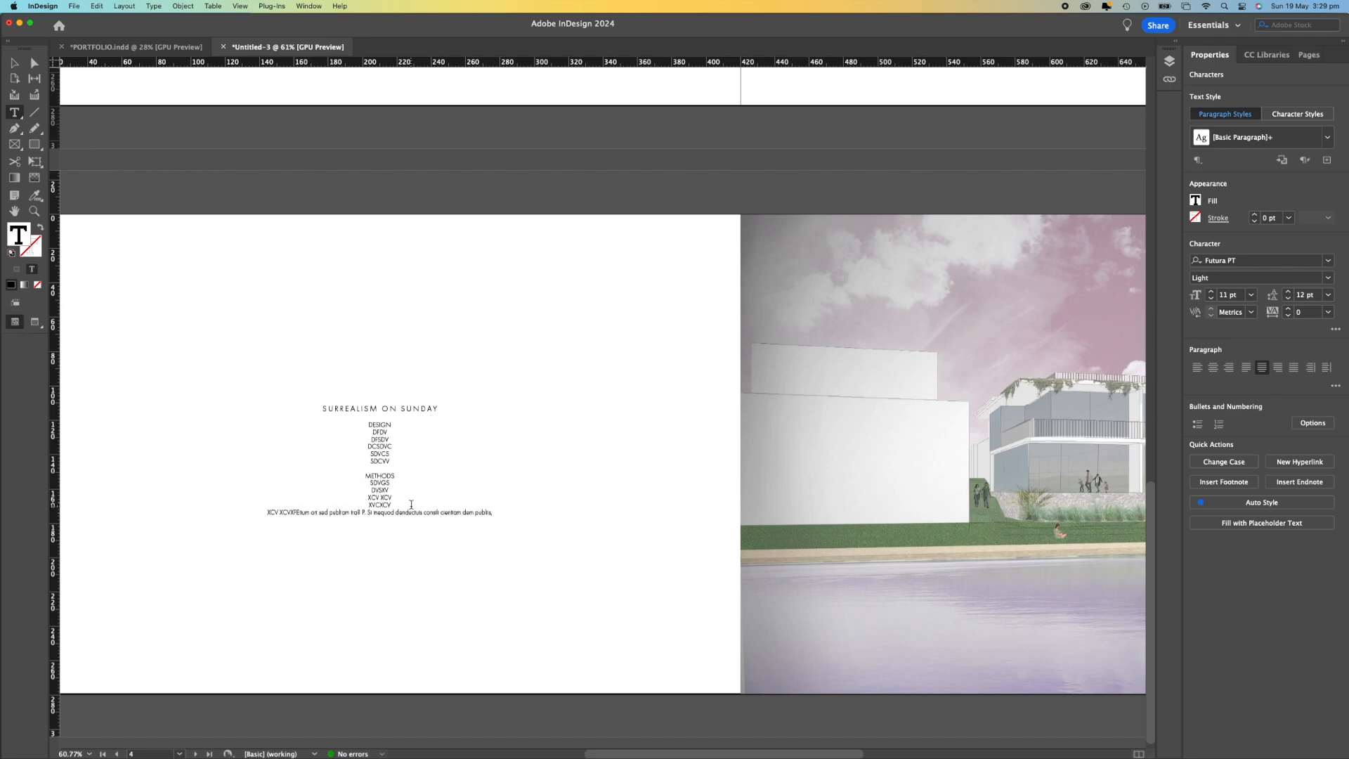
drag(393, 513, 367, 431)
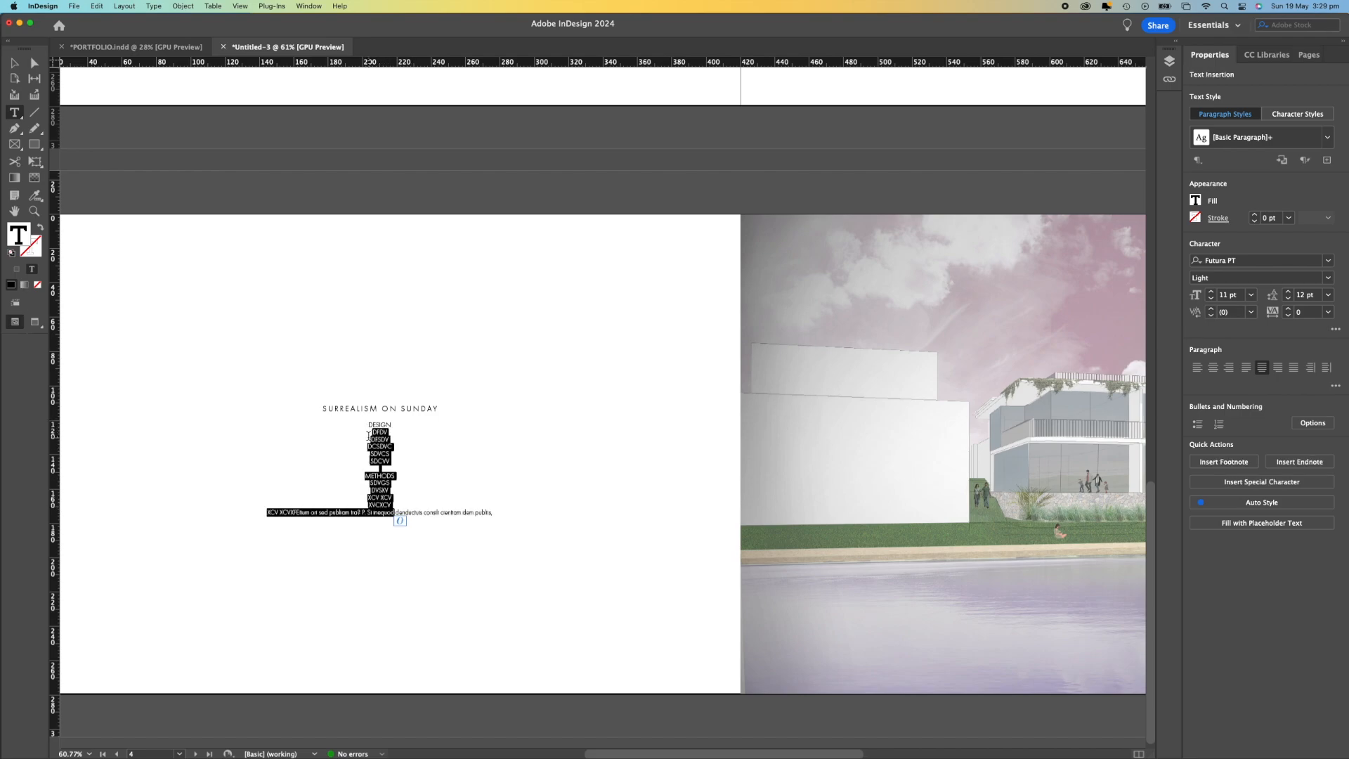
click(398, 519)
drag(393, 506, 366, 422)
key(BackSpace)
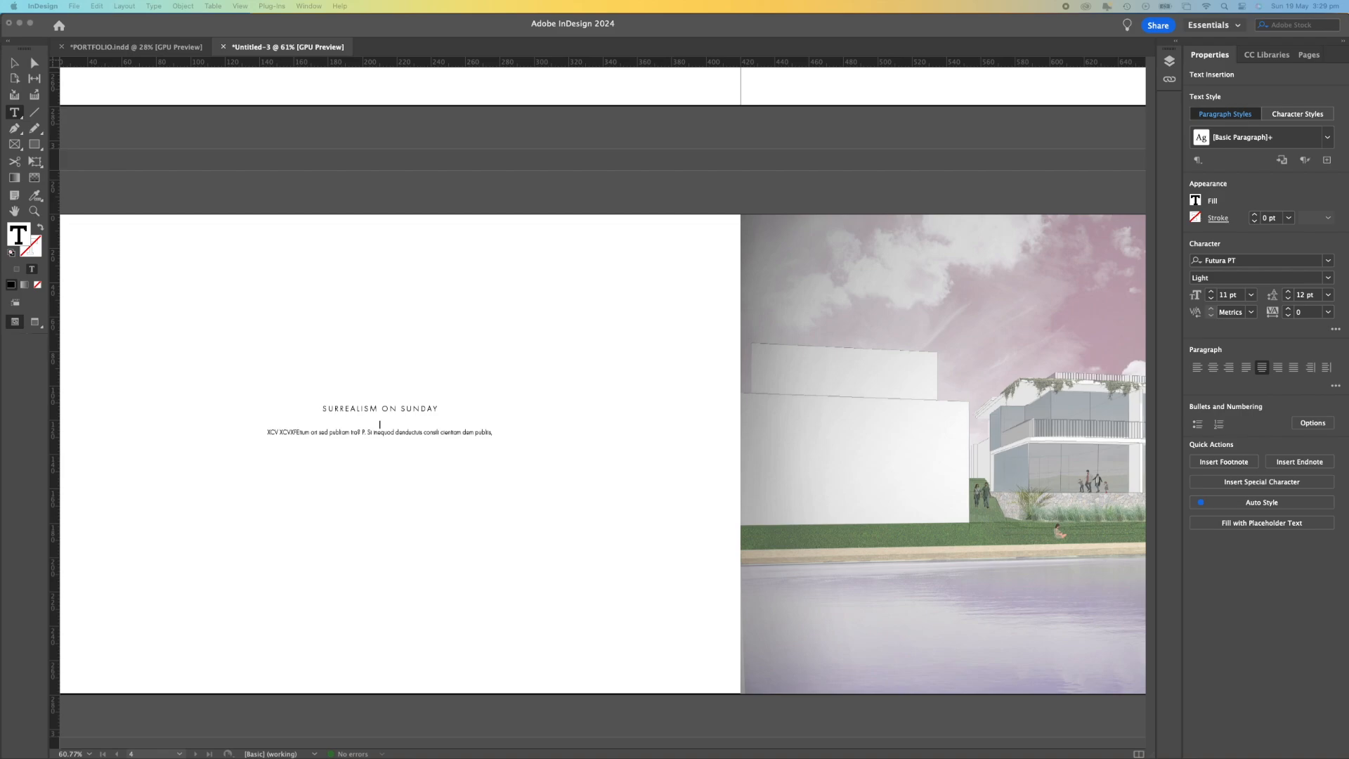
Examine the title and placeholder paragraph on page 4 against the full-page image opposite.
click(415, 434)
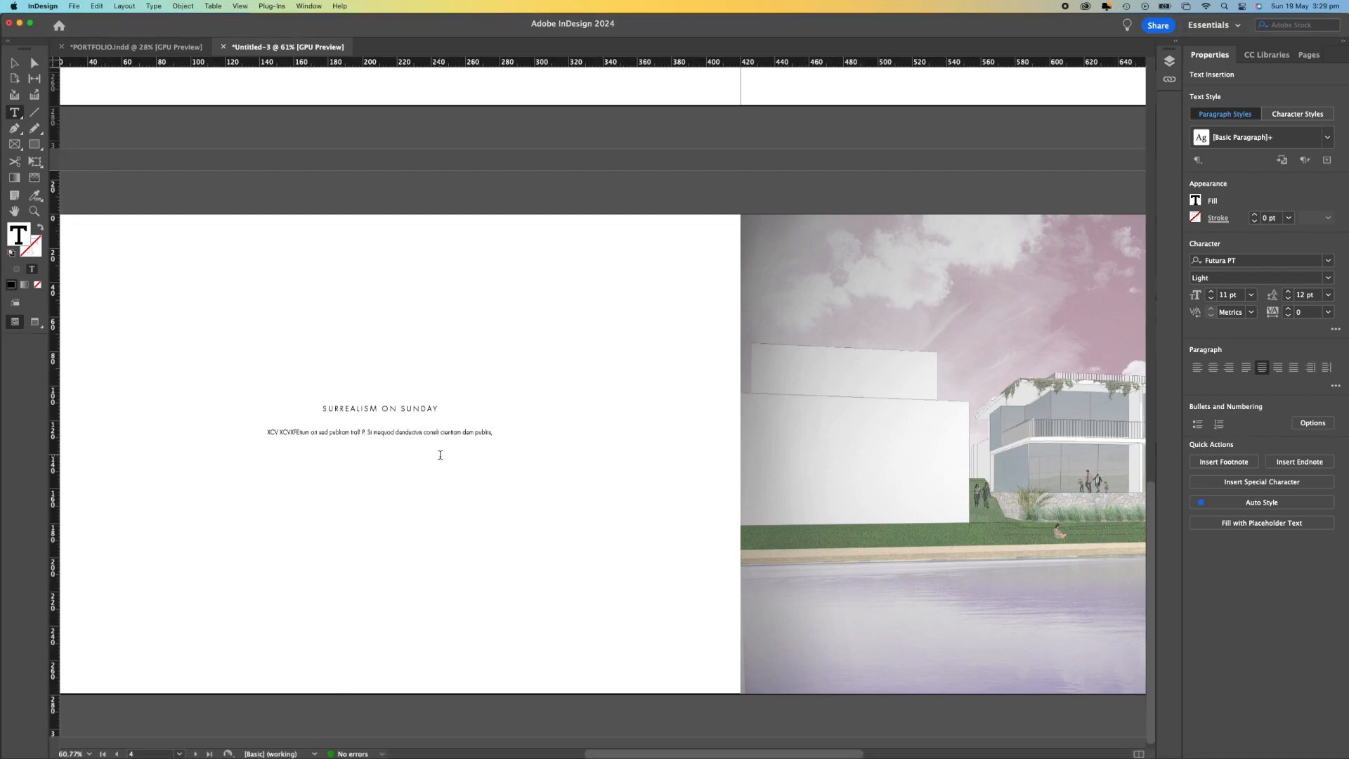
drag(460, 433, 305, 432)
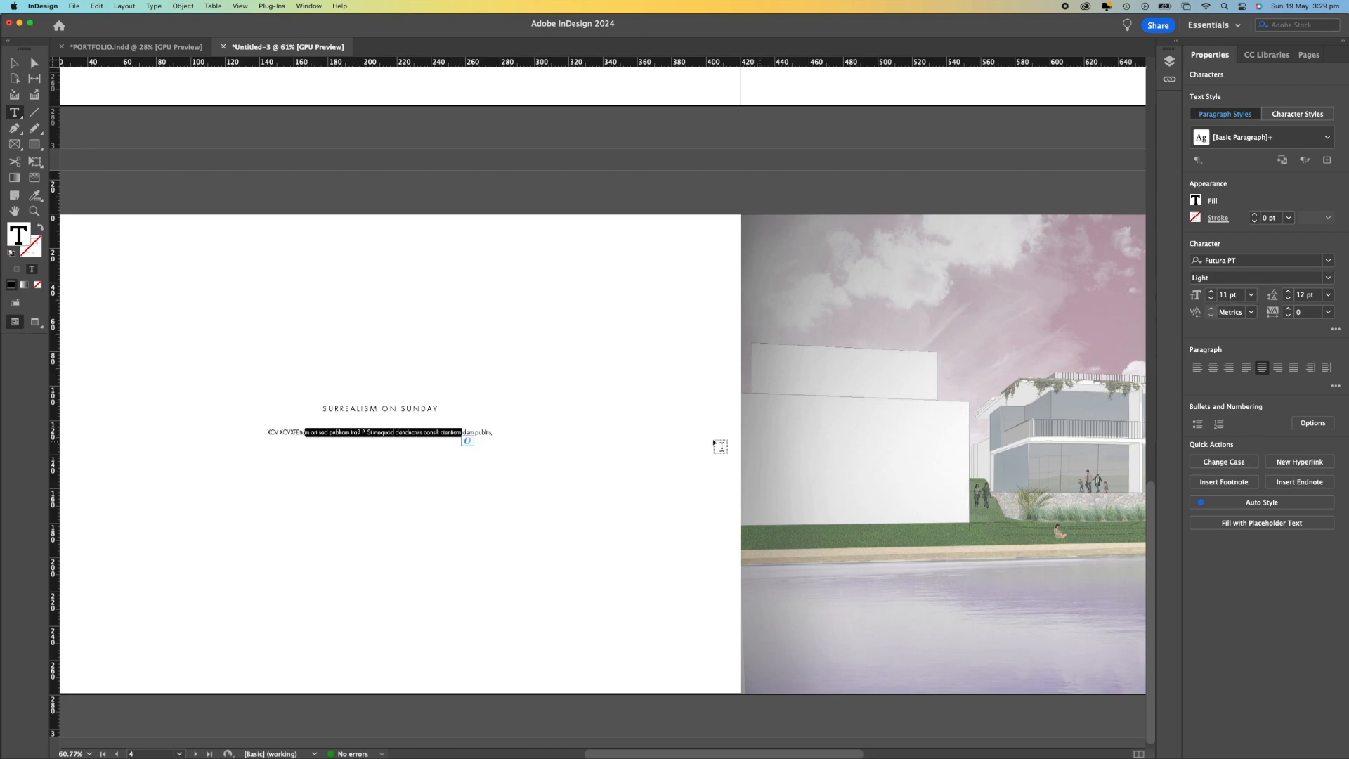
scroll(447, 476, down, 3)
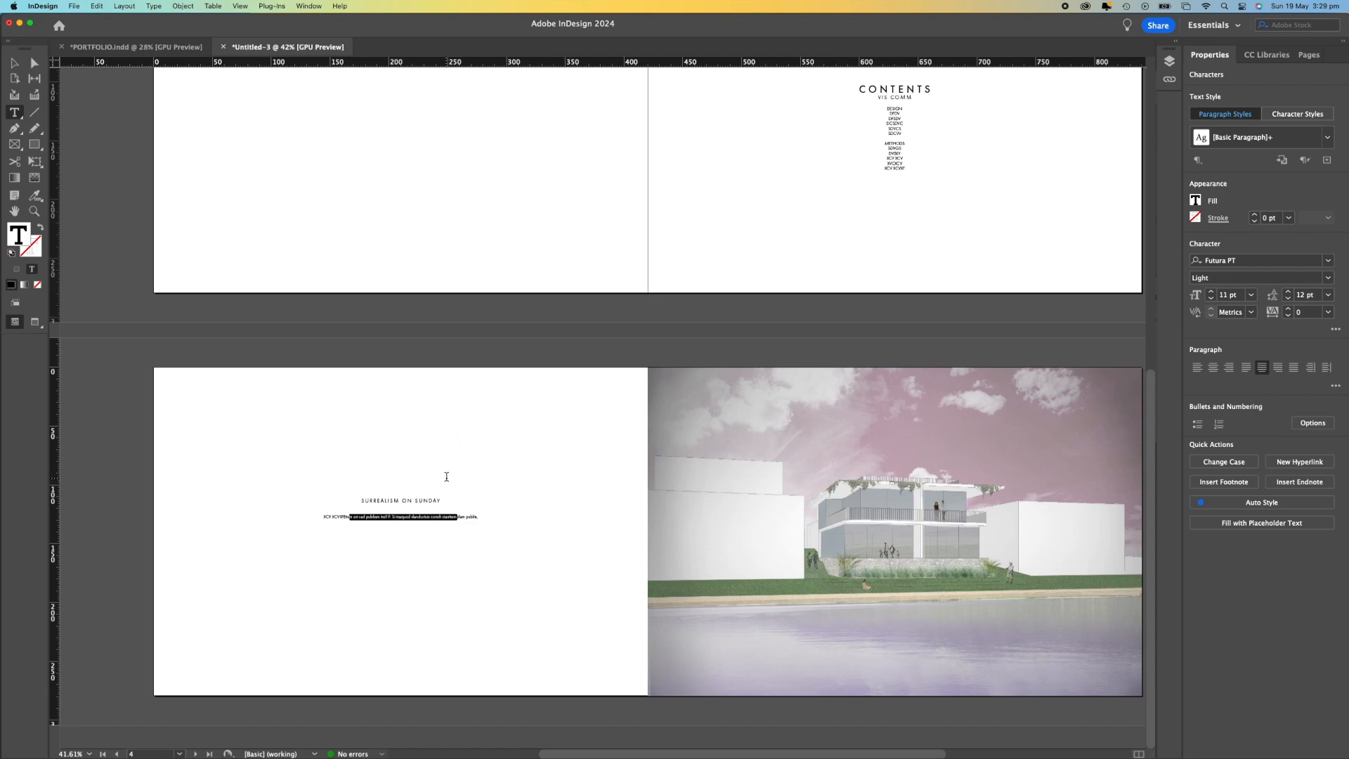
click(467, 585)
scroll(446, 486, up, 2)
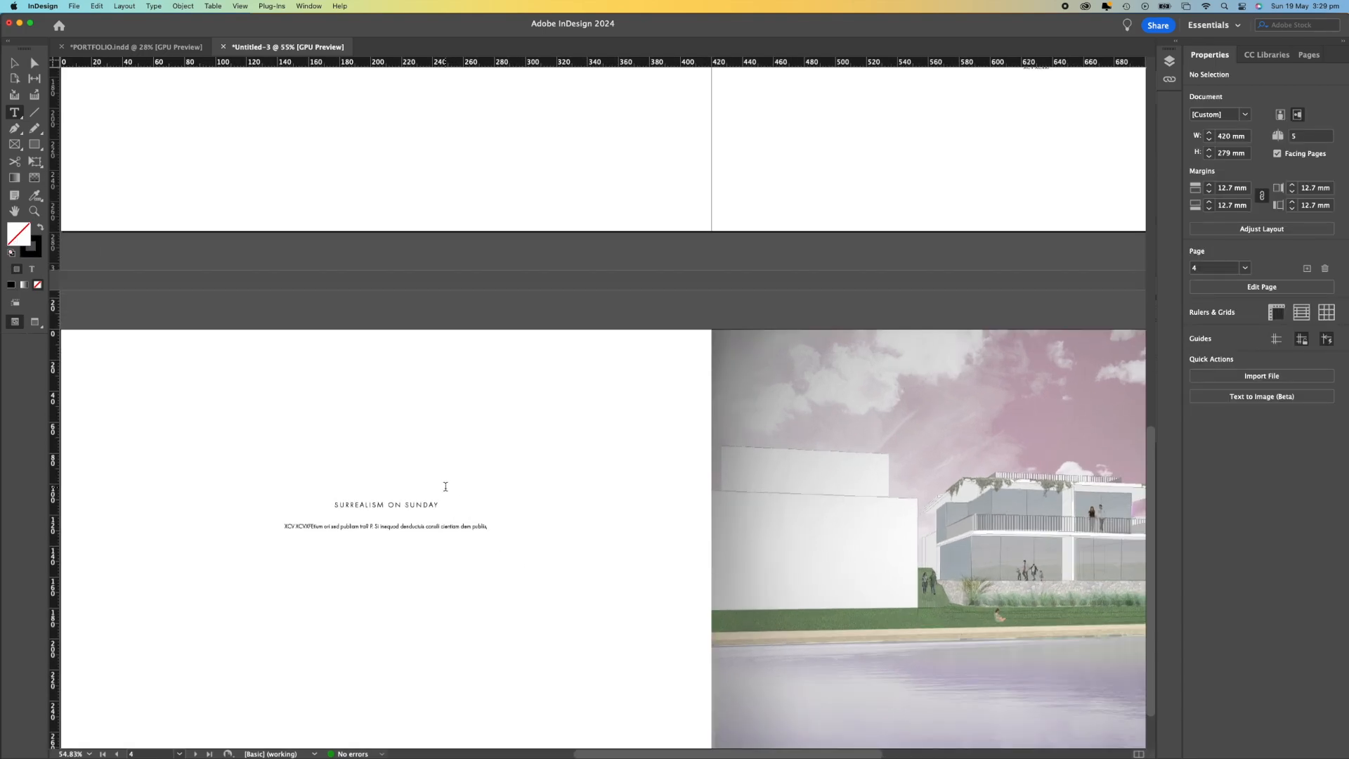
click(439, 531)
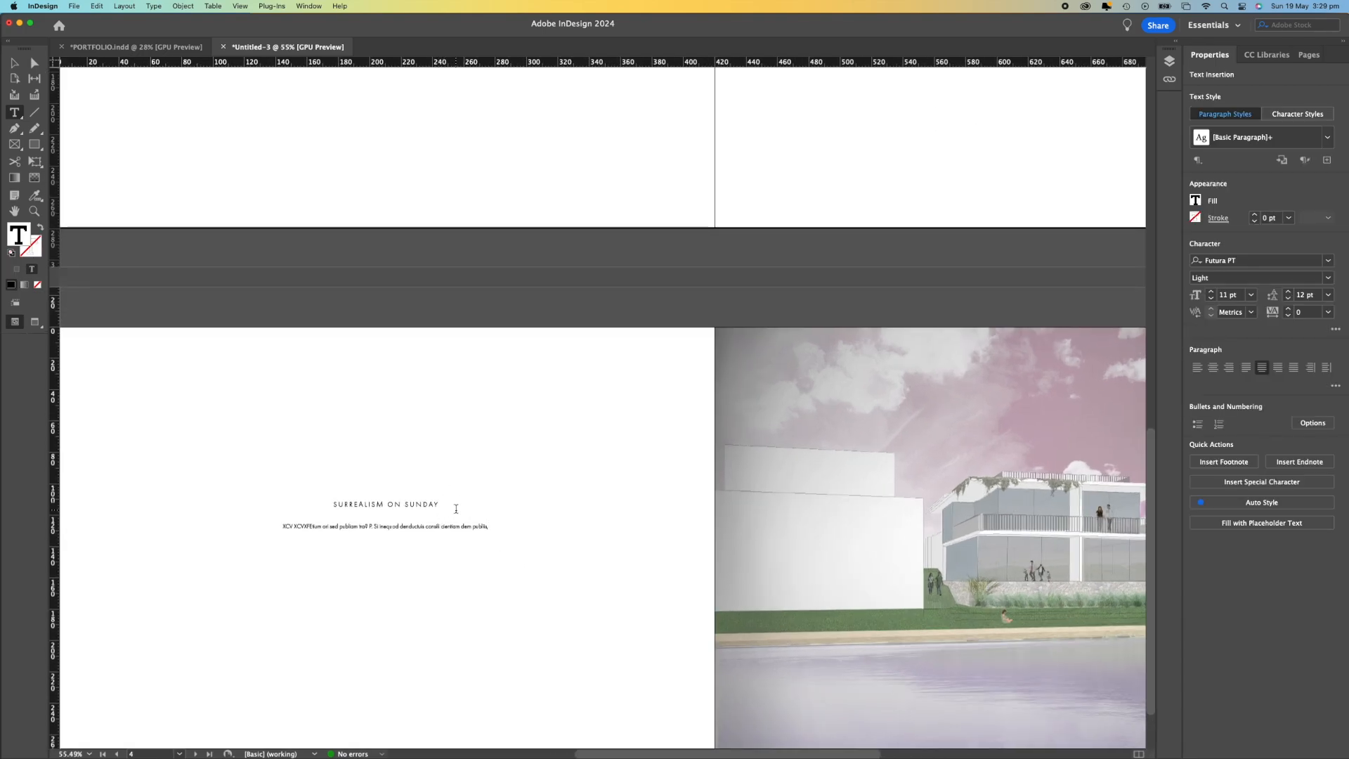
scroll(457, 509, down, 2)
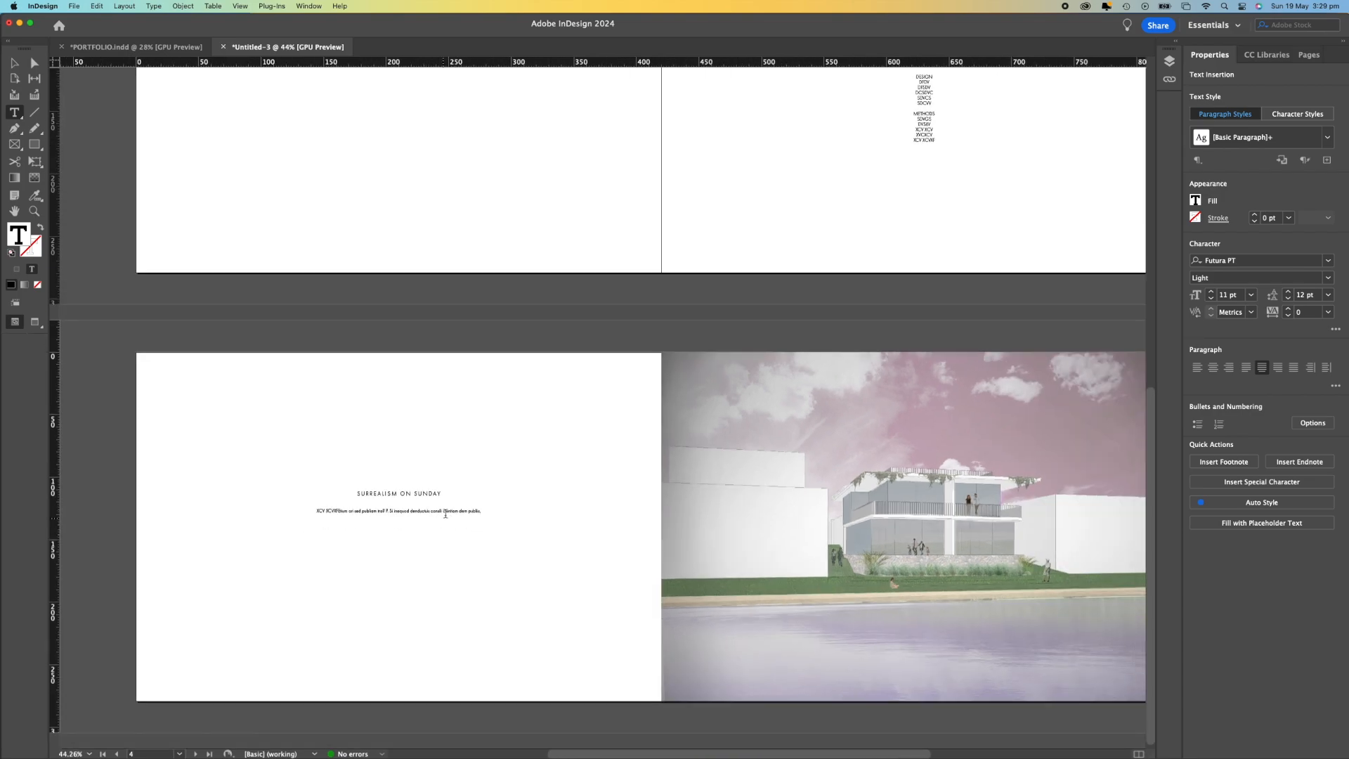
click(595, 585)
Narrow the page 4 text frame from both sides to about 73 mm wide so the paragraph wraps under the title.
key(v)
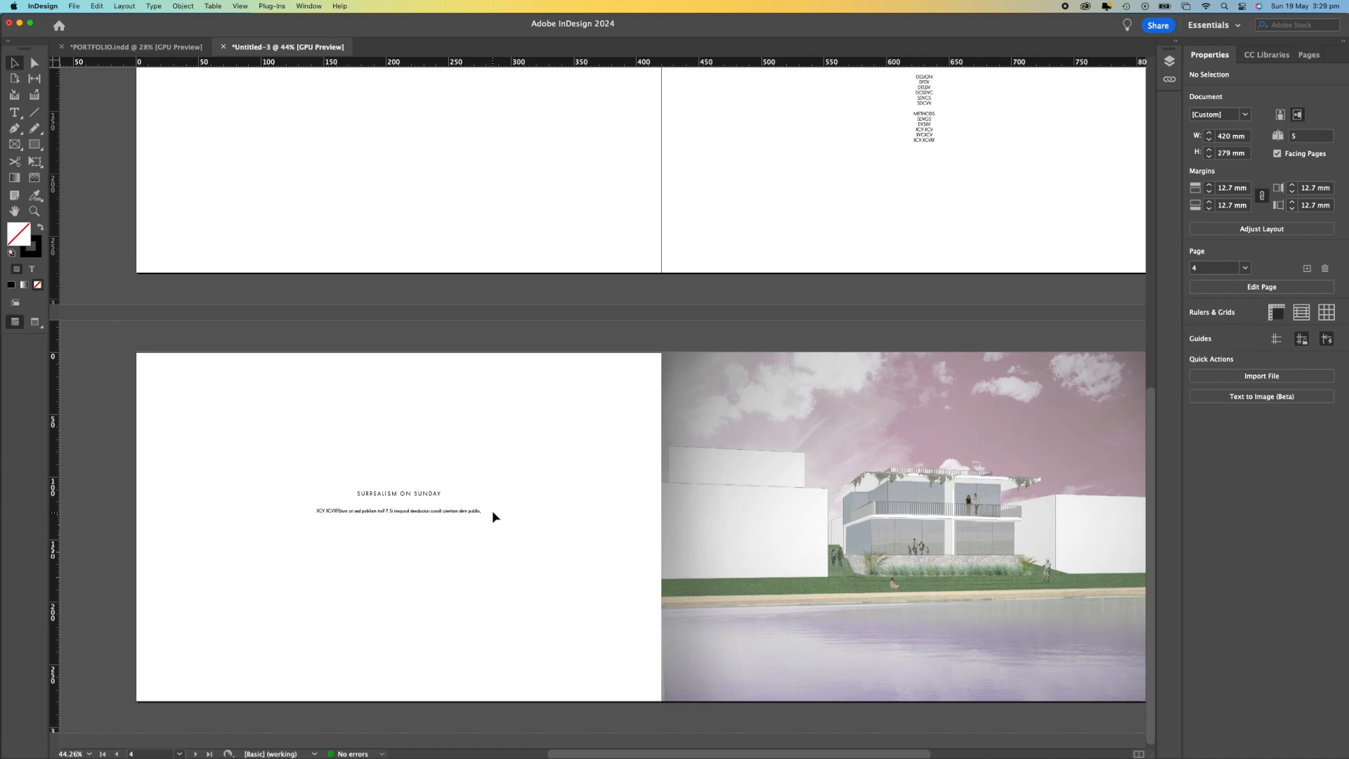
click(464, 534)
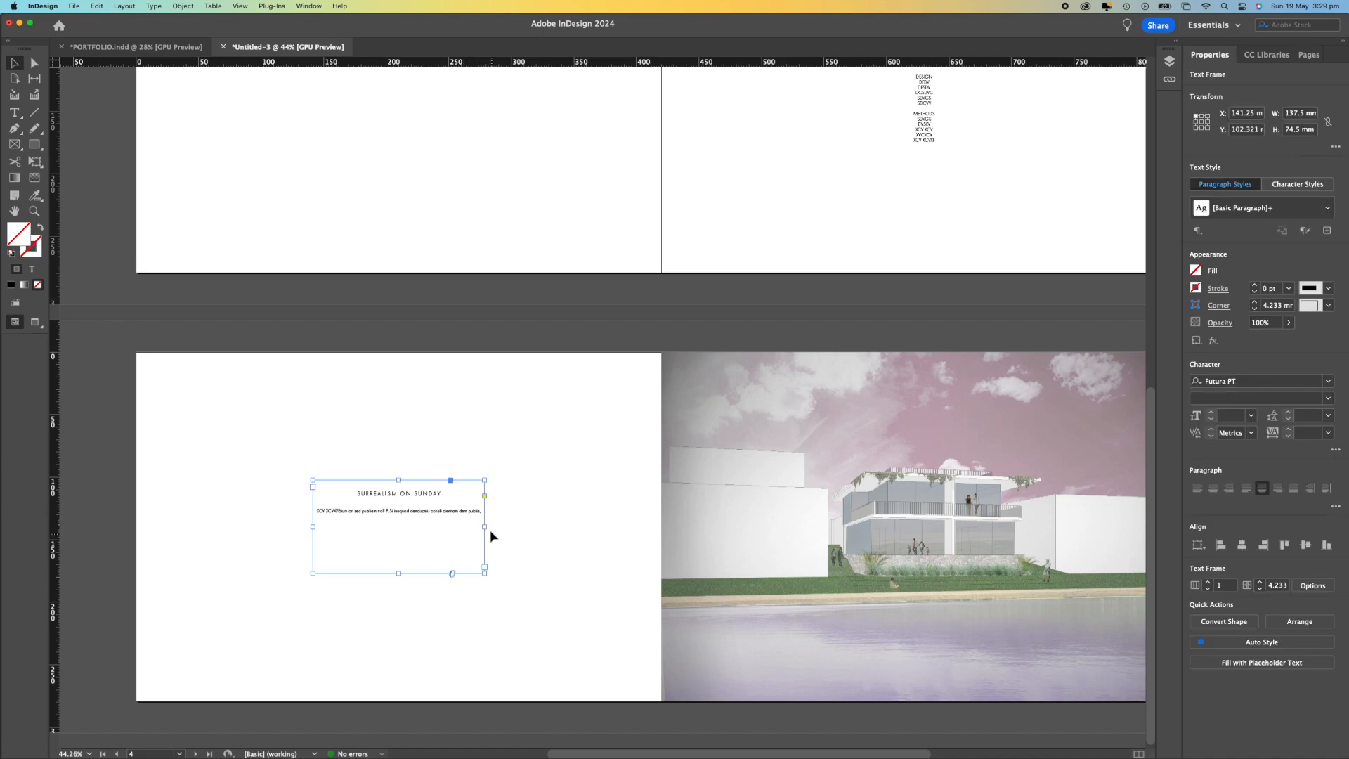
drag(485, 526, 444, 526)
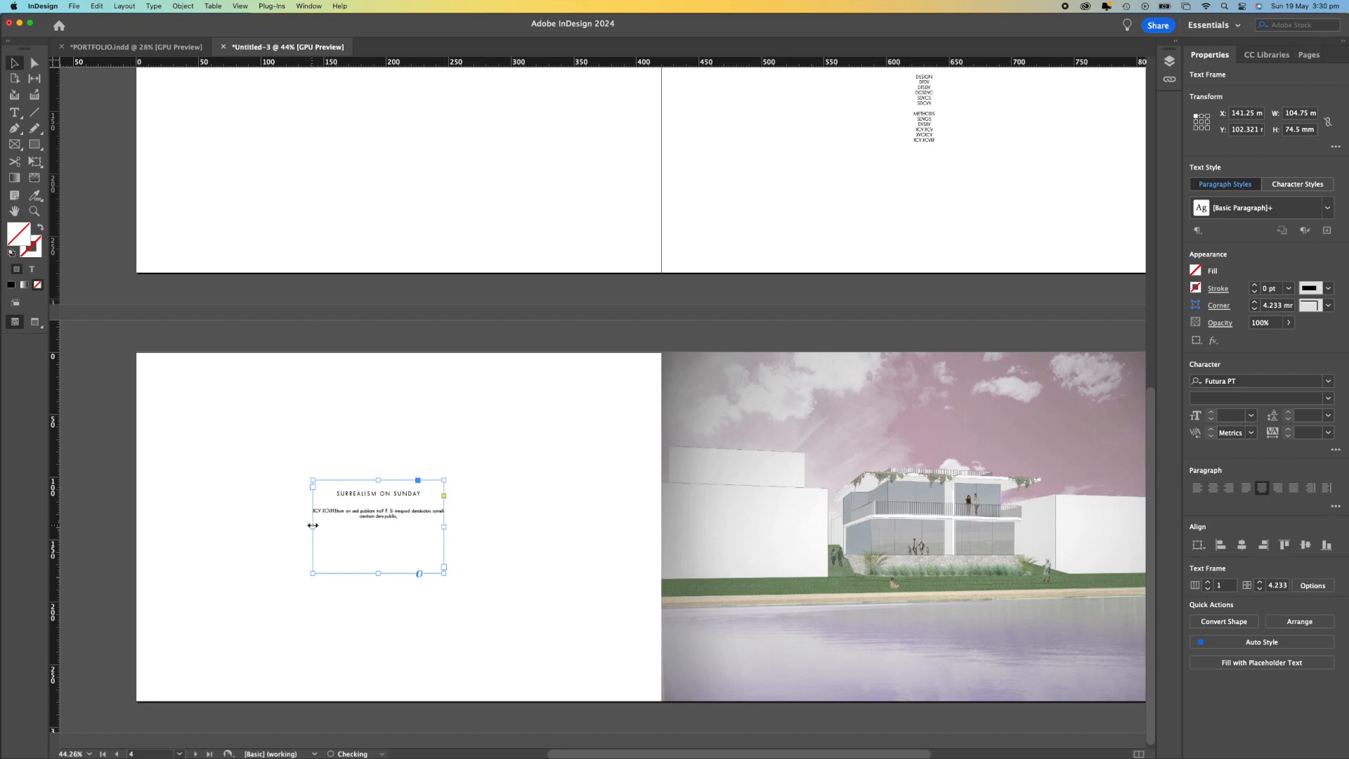
drag(313, 526, 332, 526)
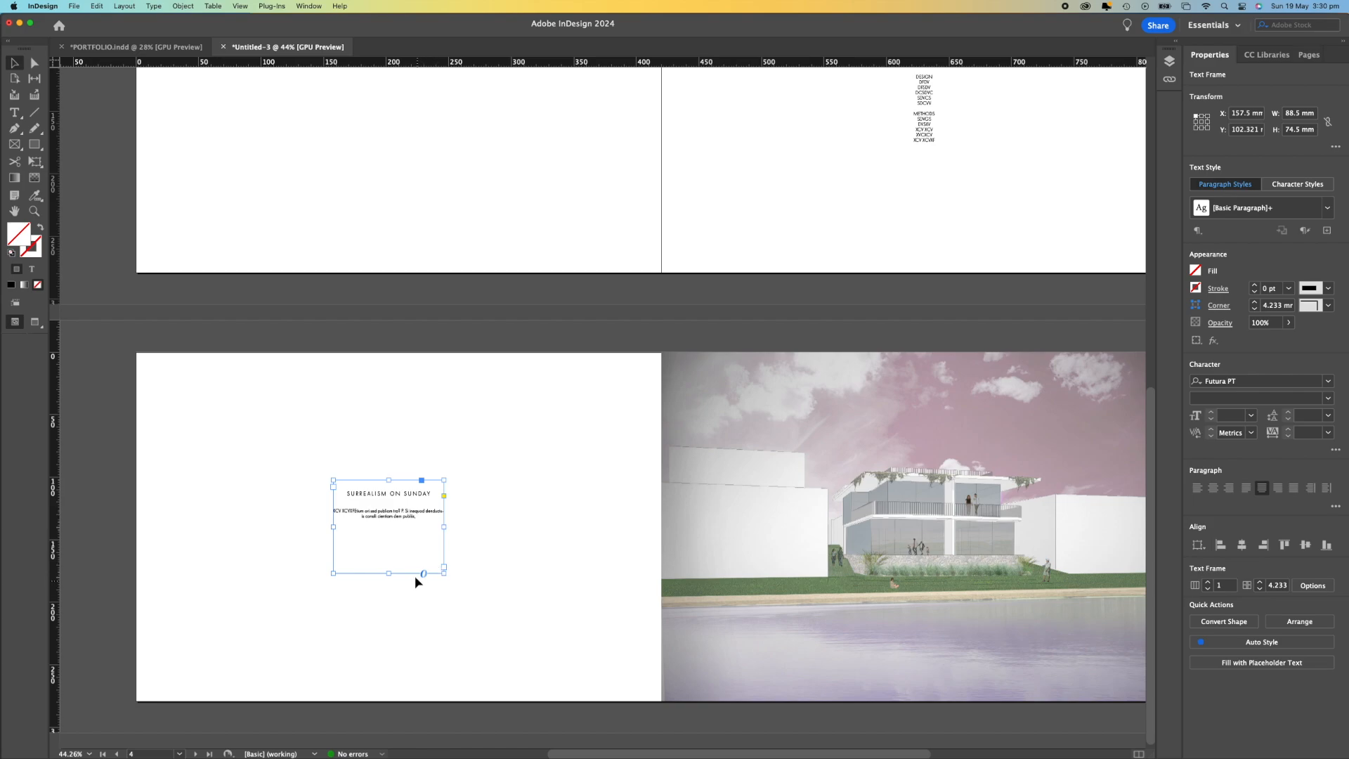
click(537, 513)
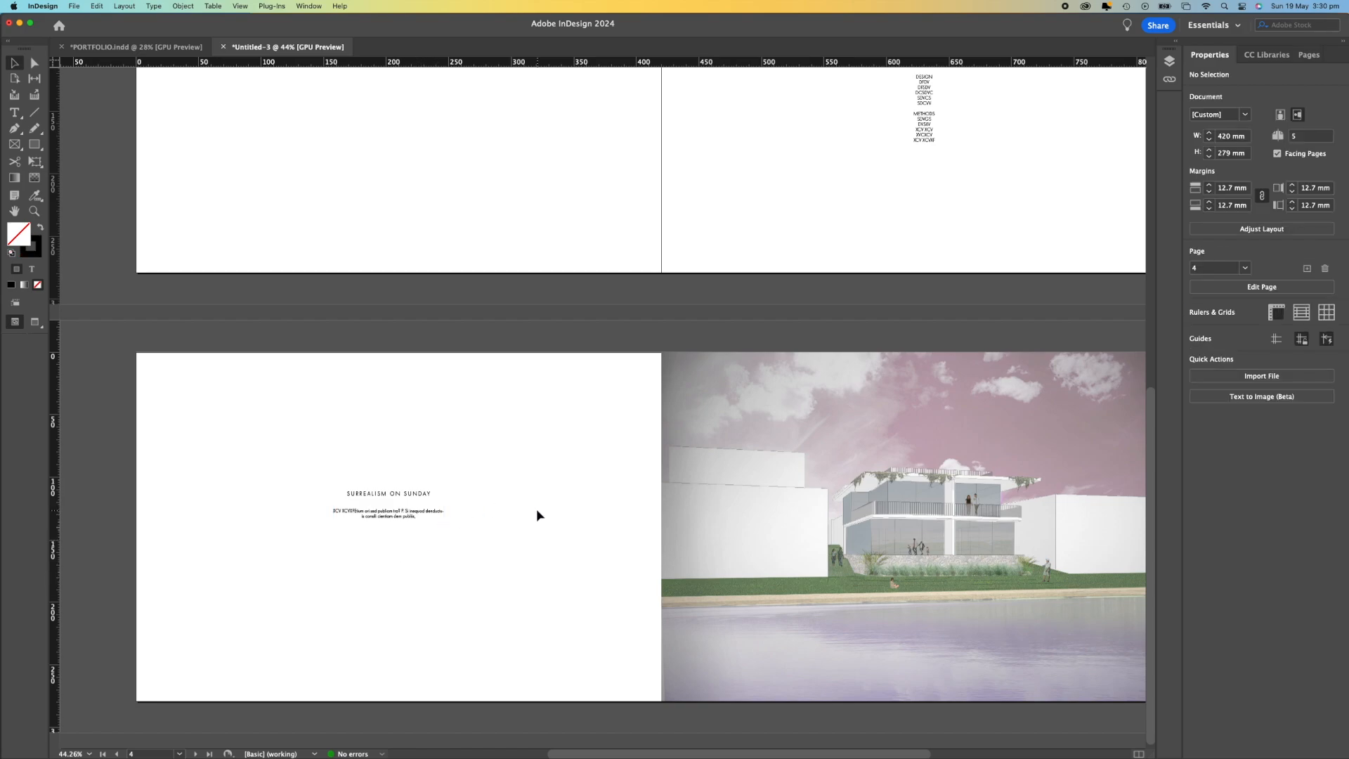
click(387, 537)
drag(444, 526, 431, 525)
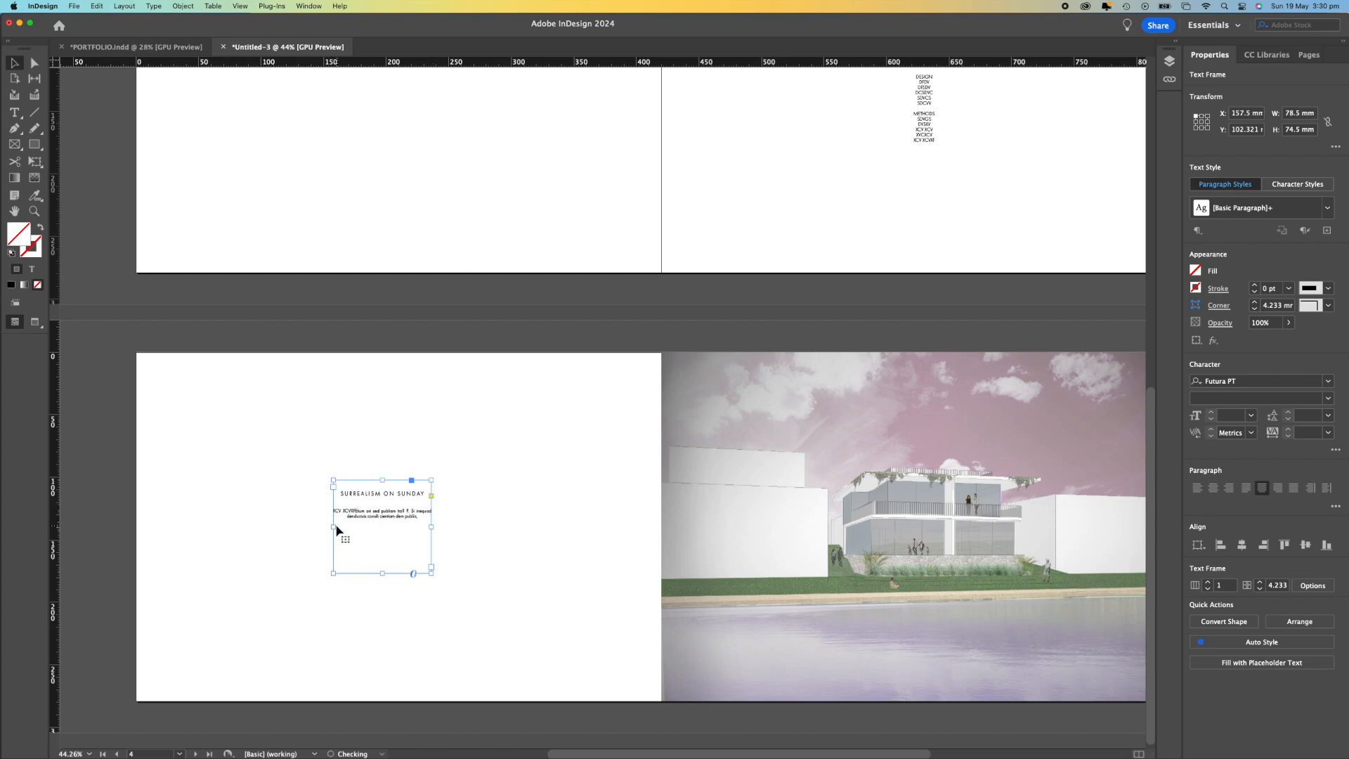
drag(334, 528, 338, 527)
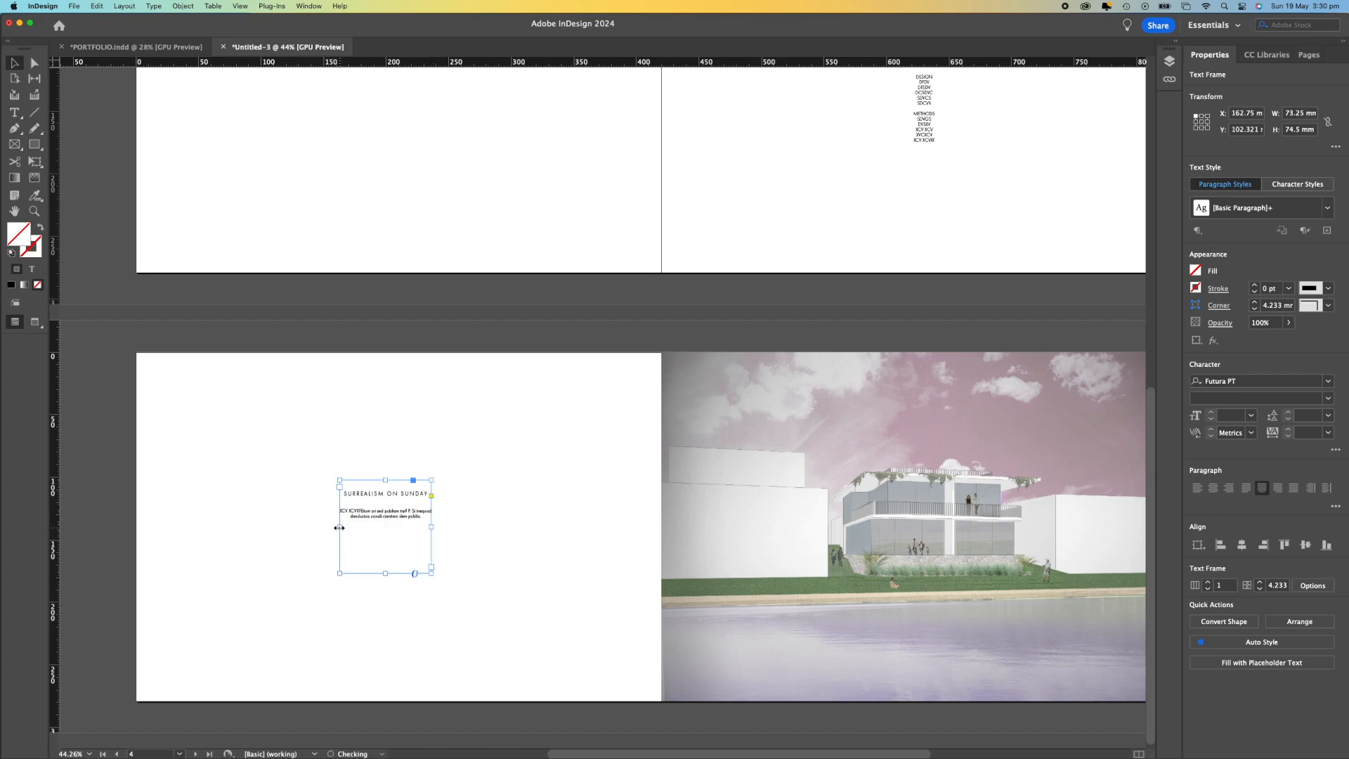
Shorten the page 4 text frame from below so it ends just under the paragraph.
scroll(569, 520, down, 1)
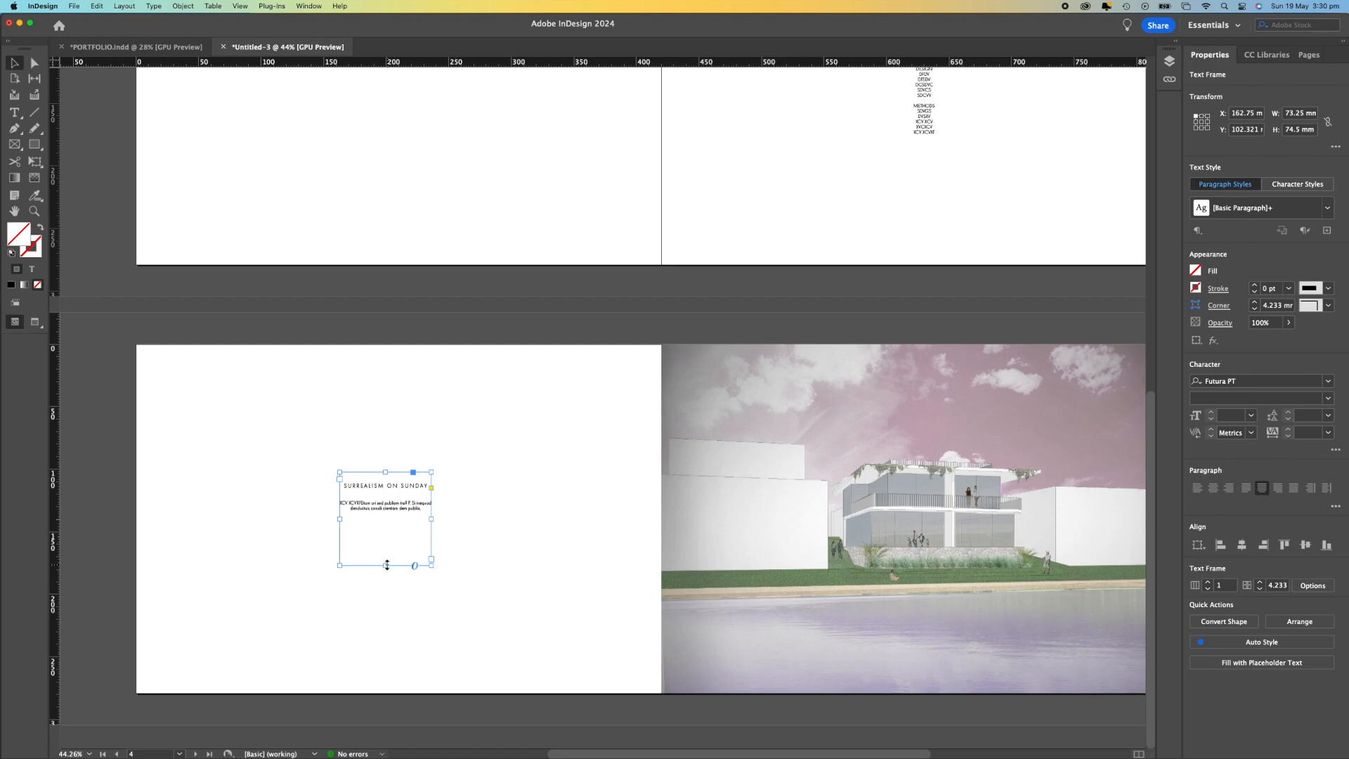
drag(387, 565, 399, 521)
click(518, 515)
Duplicate the 4–5 spread to the end of the document as spread 6–7.
scroll(470, 466, down, 5)
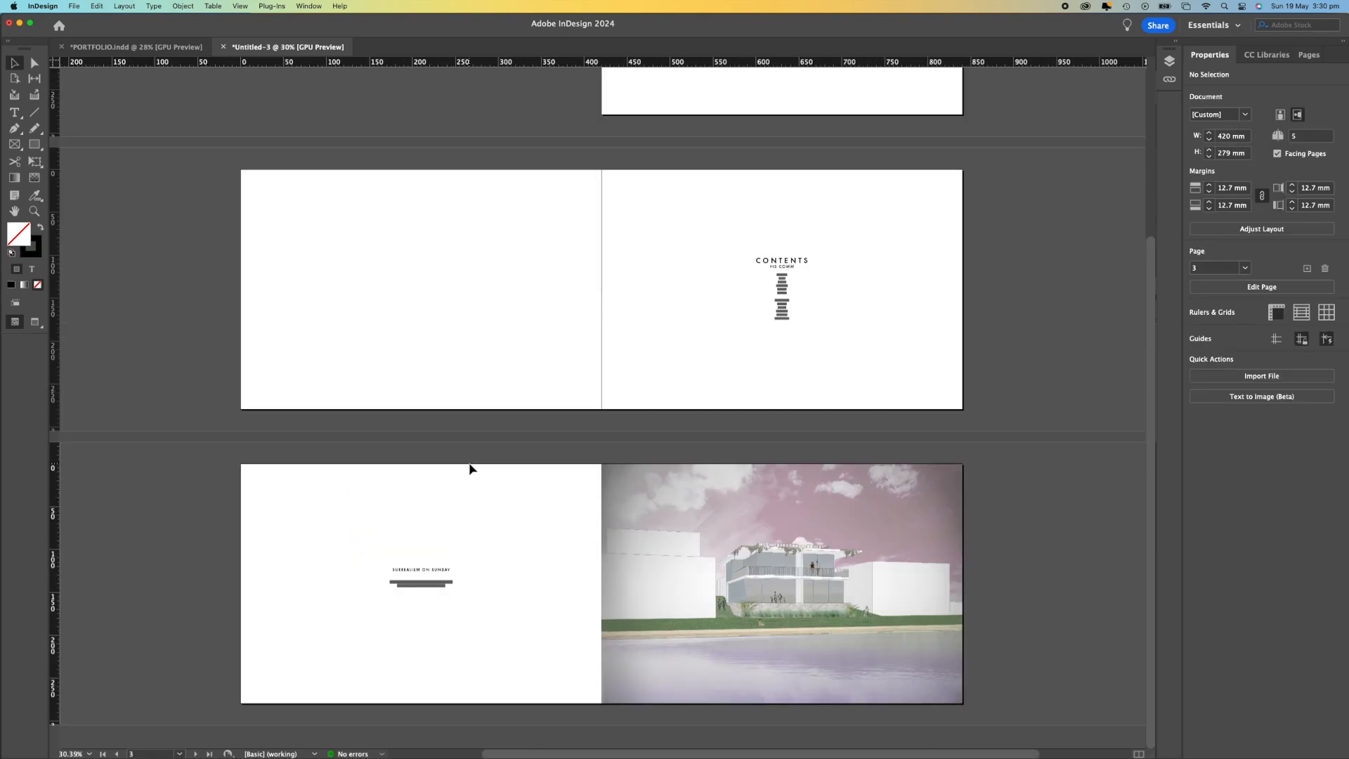
click(1309, 54)
click(1255, 211)
drag(1255, 211, 1257, 243)
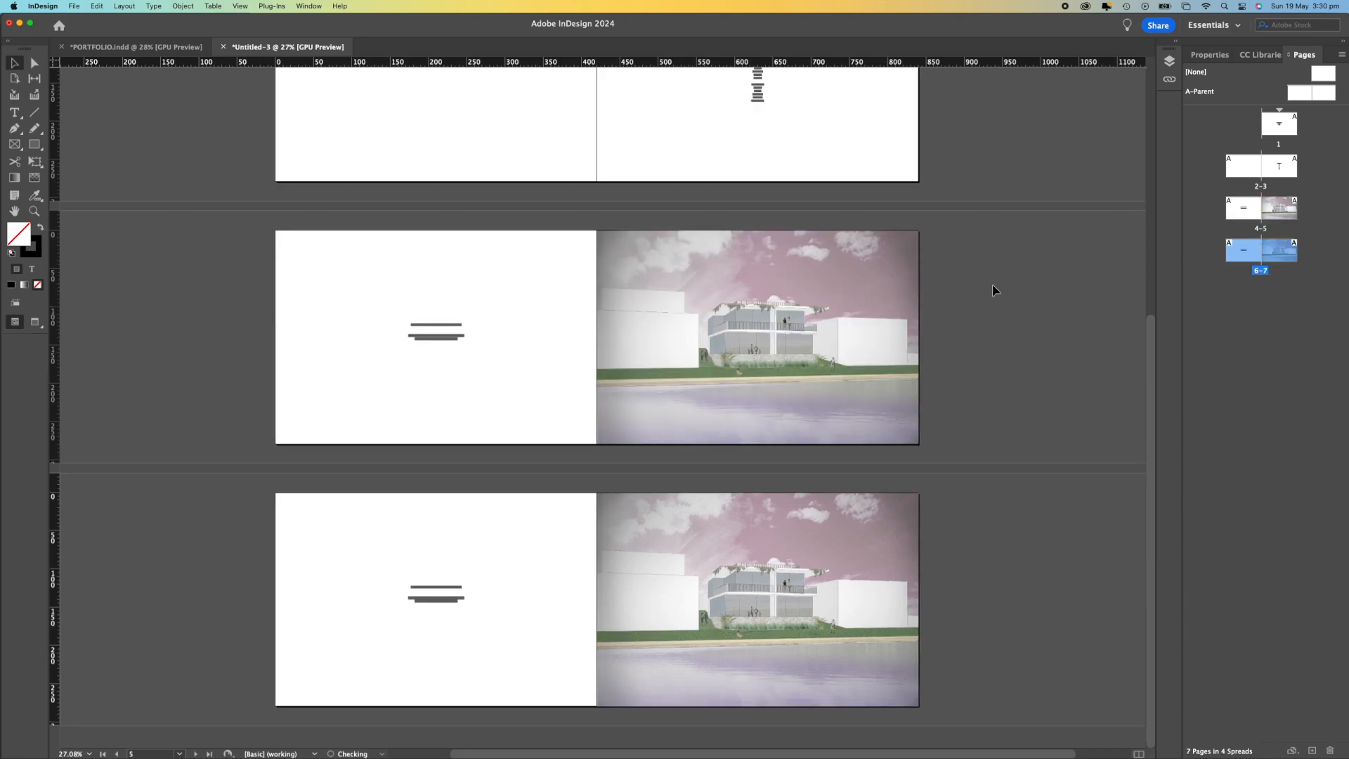
scroll(594, 658, up, 1)
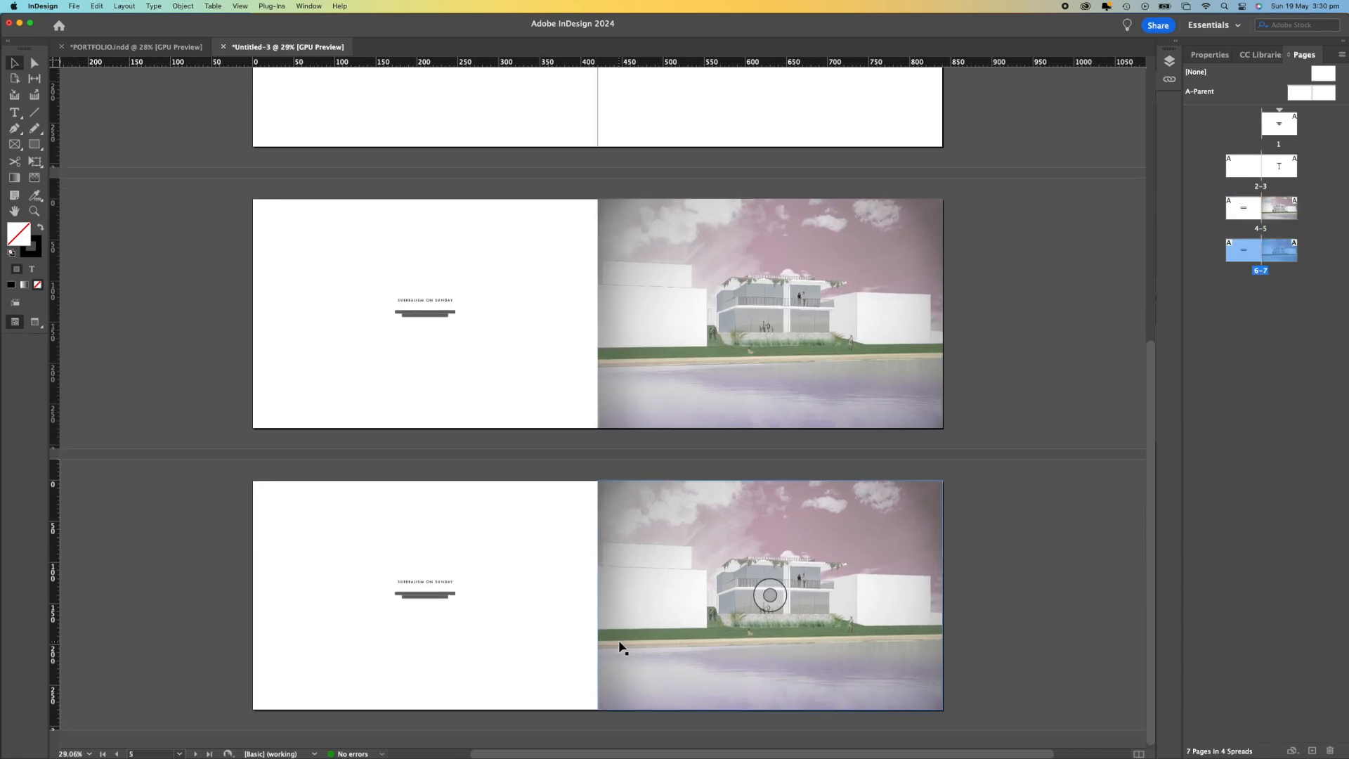
scroll(621, 646, up, 4)
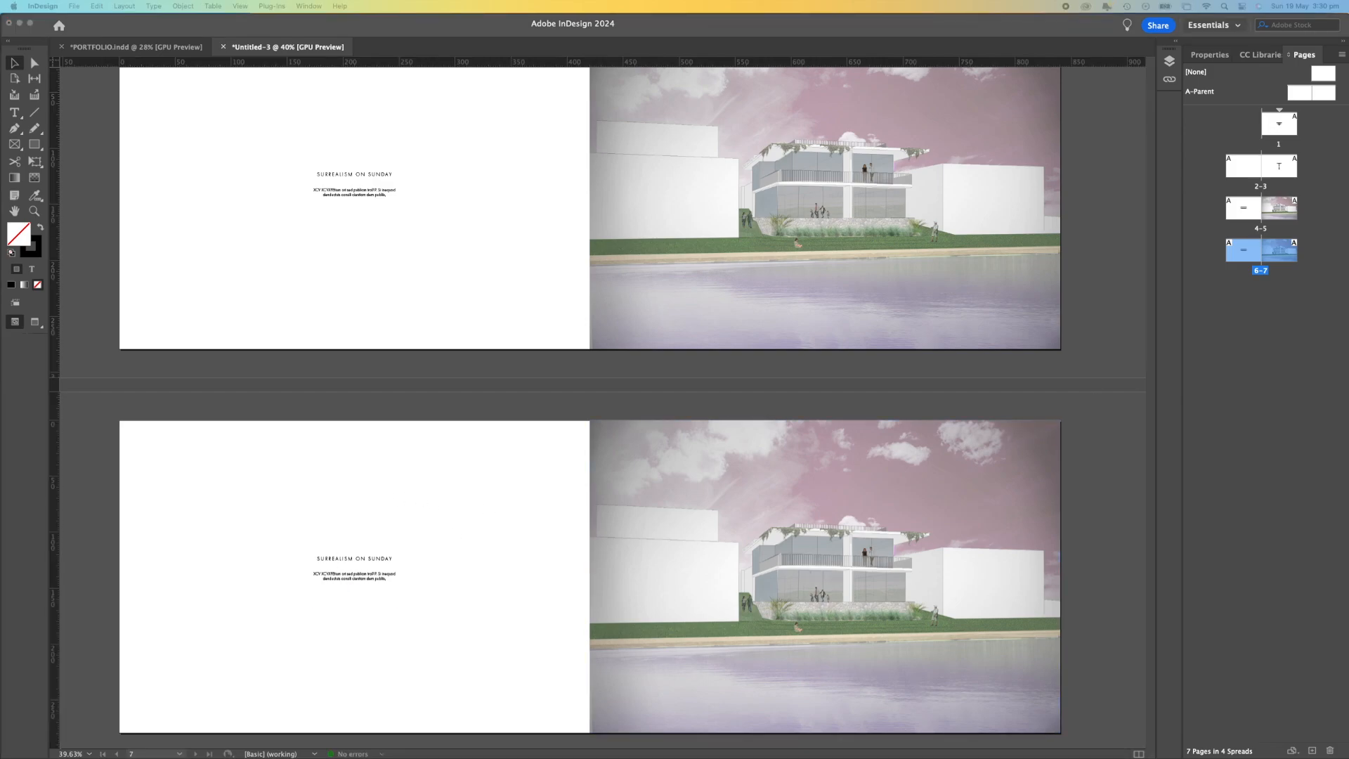
Switch to PORTFOLIO.indd to examine how its spreads pair text with images, and return to the Untitled-3 document.
click(135, 49)
click(138, 52)
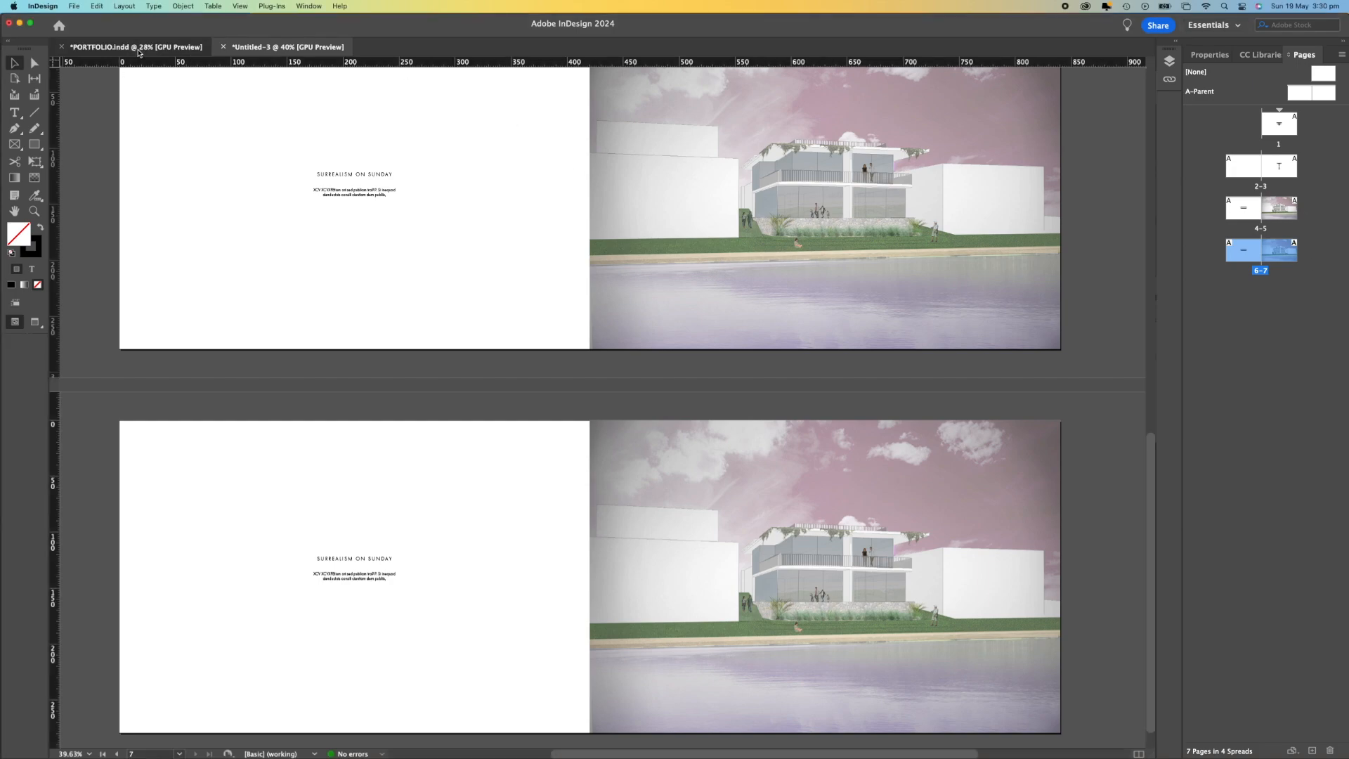
scroll(364, 310, down, 10)
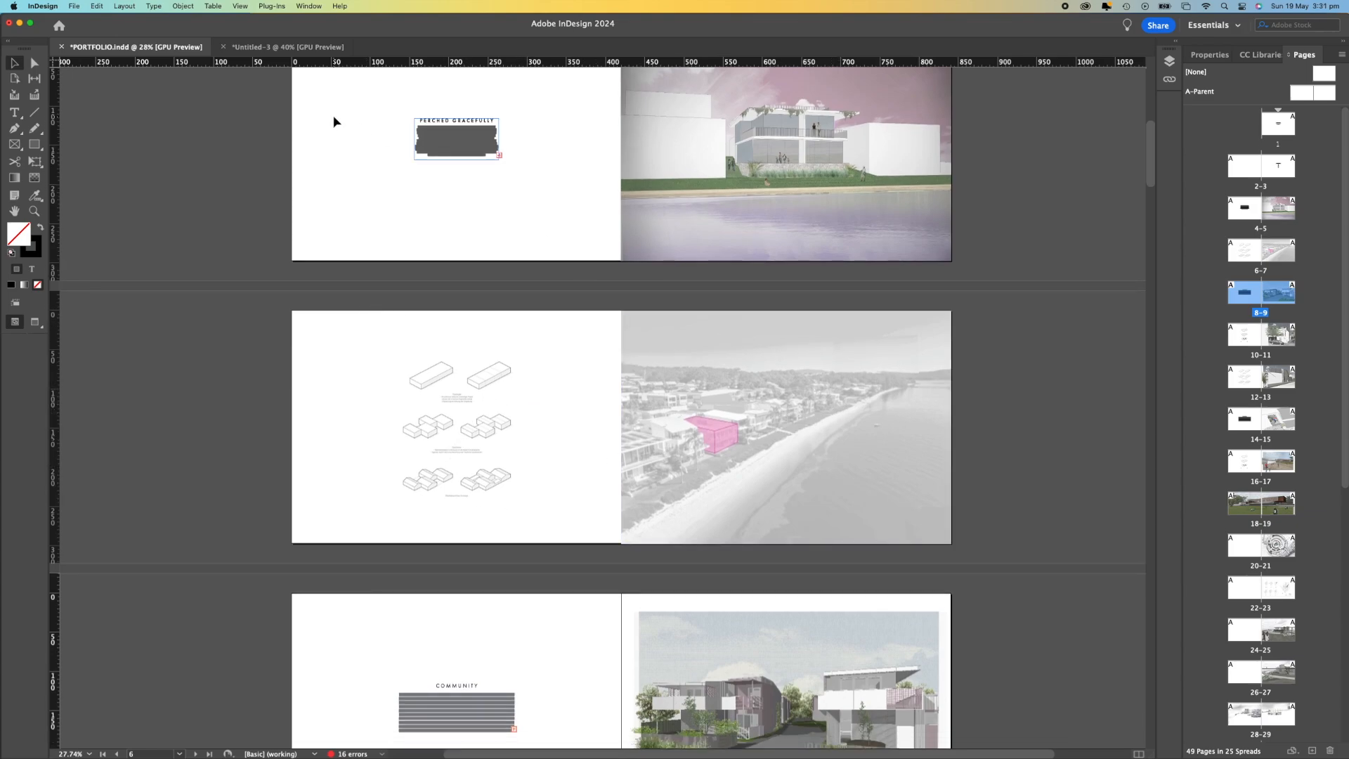
click(286, 47)
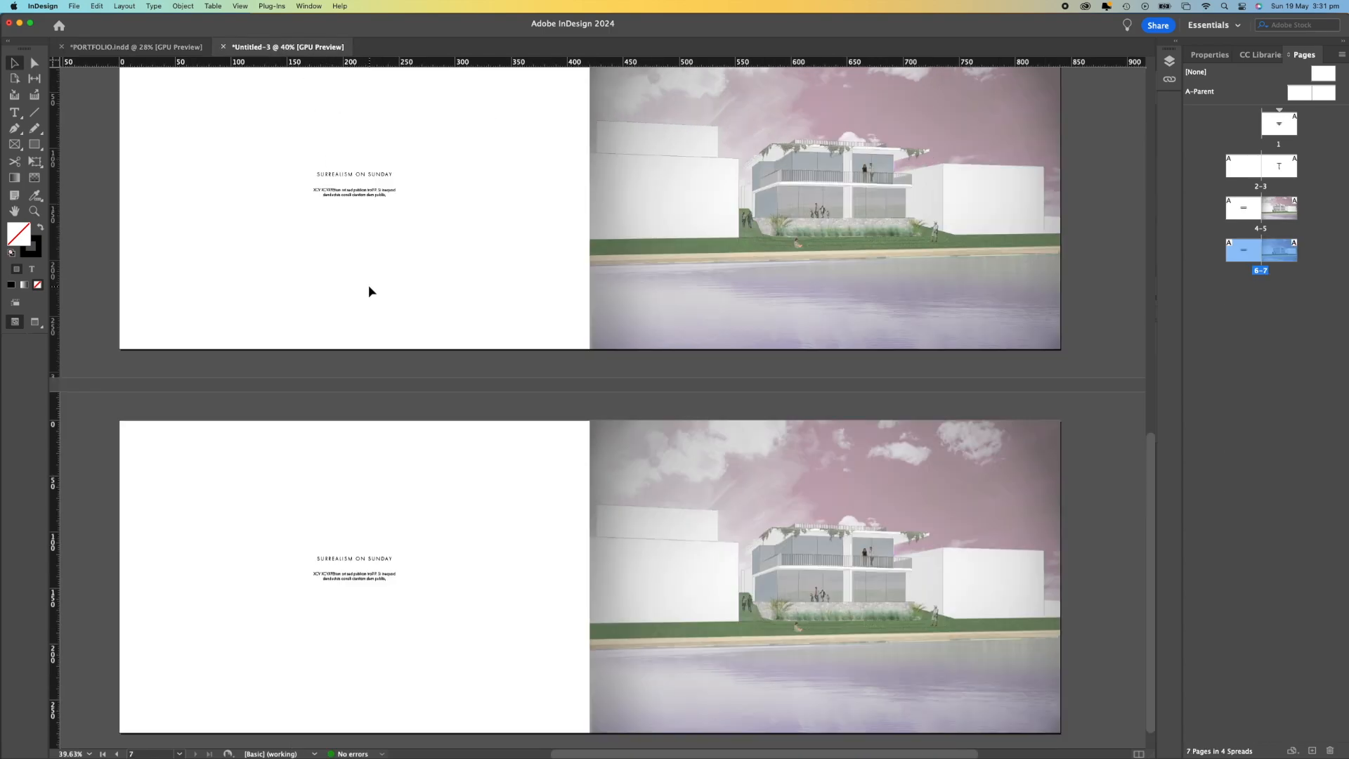
scroll(439, 393, left, 3)
scroll(440, 394, down, 1)
scroll(440, 392, right, 3)
scroll(440, 393, up, 1)
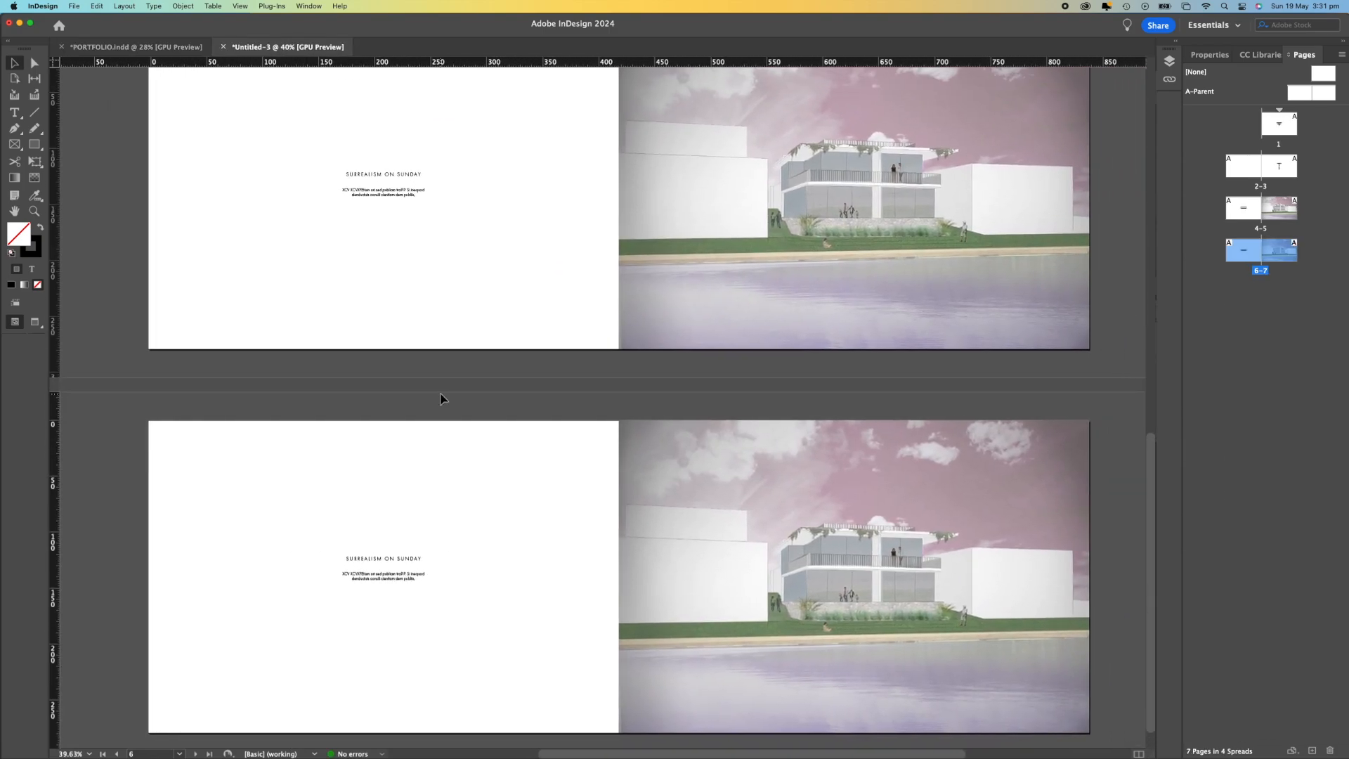
Switch to Finder and use soldiers point context.png from the Desktop to replace the house image on page 7.
key(ctrl+Up)
click(1128, 166)
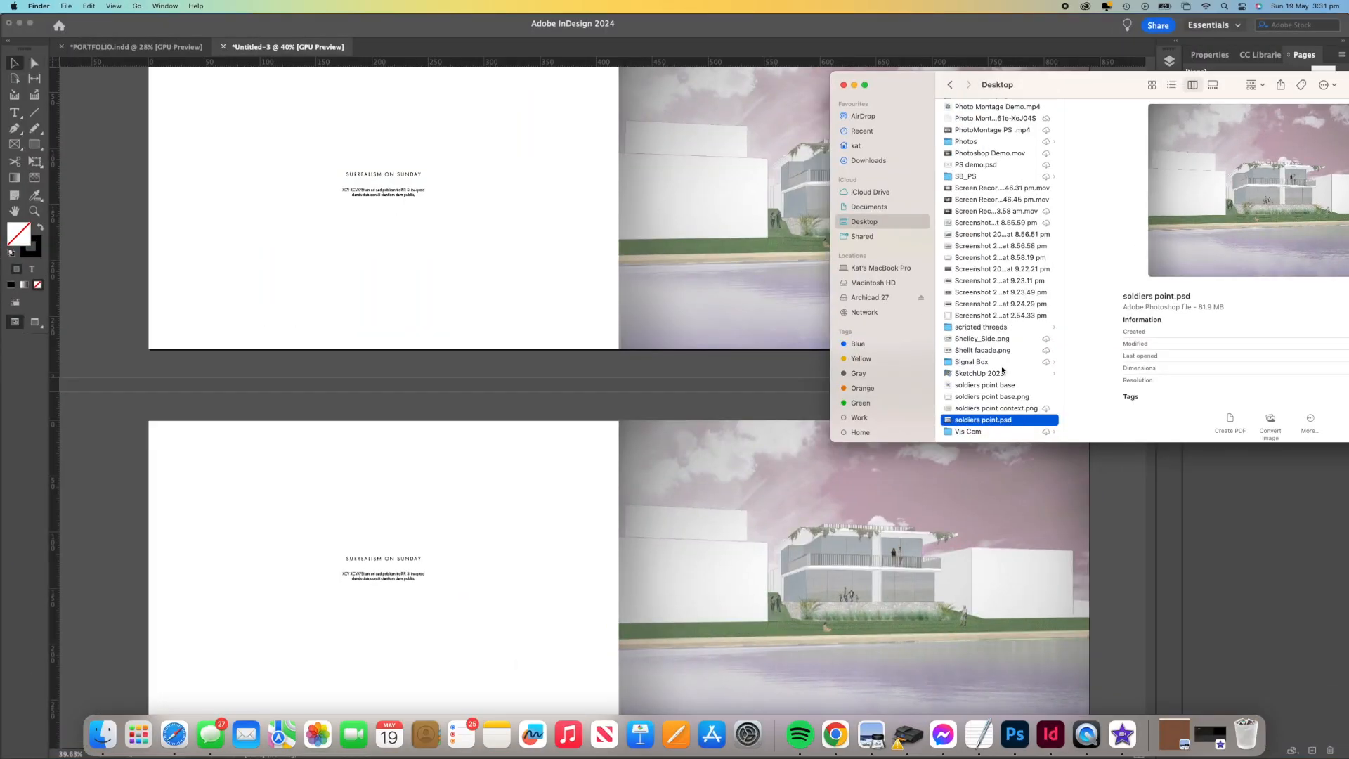
scroll(1003, 359, up, 2)
scroll(1002, 359, down, 2)
click(1001, 399)
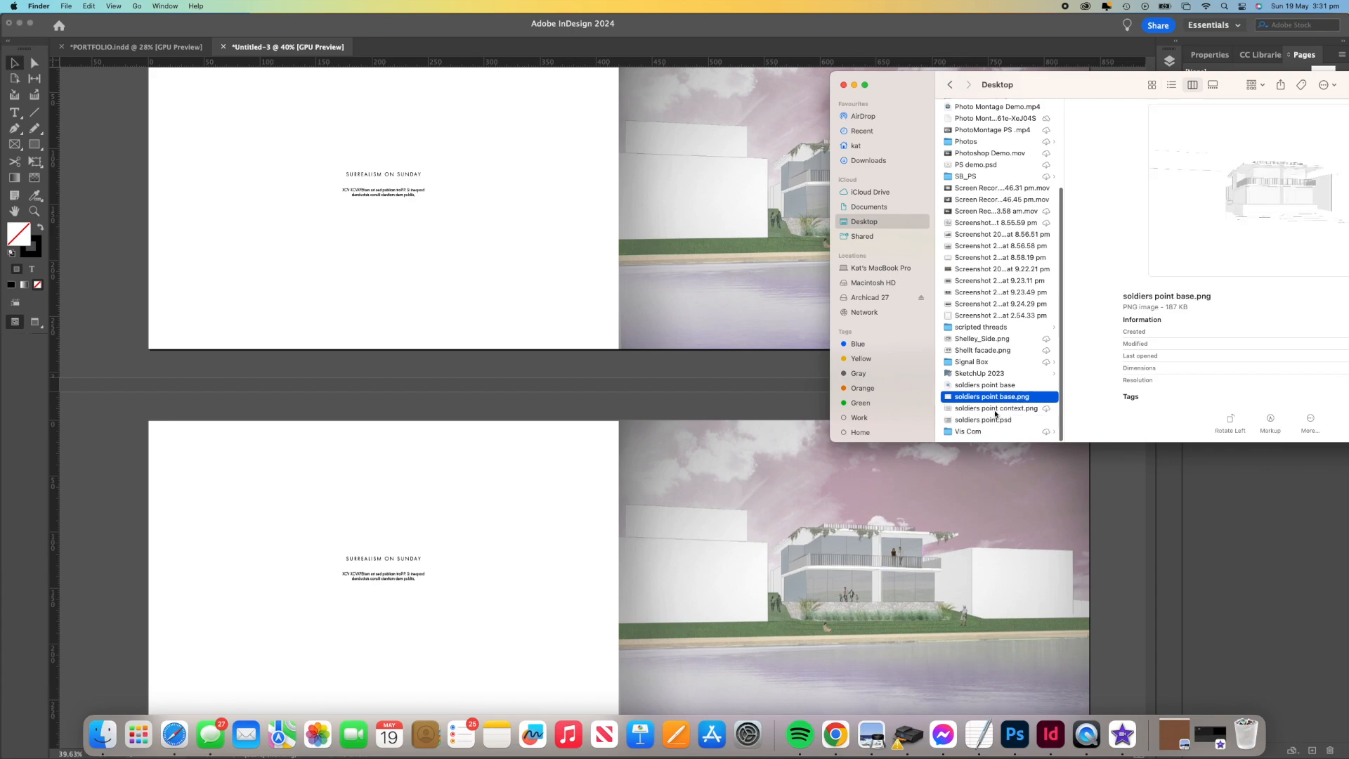
click(996, 409)
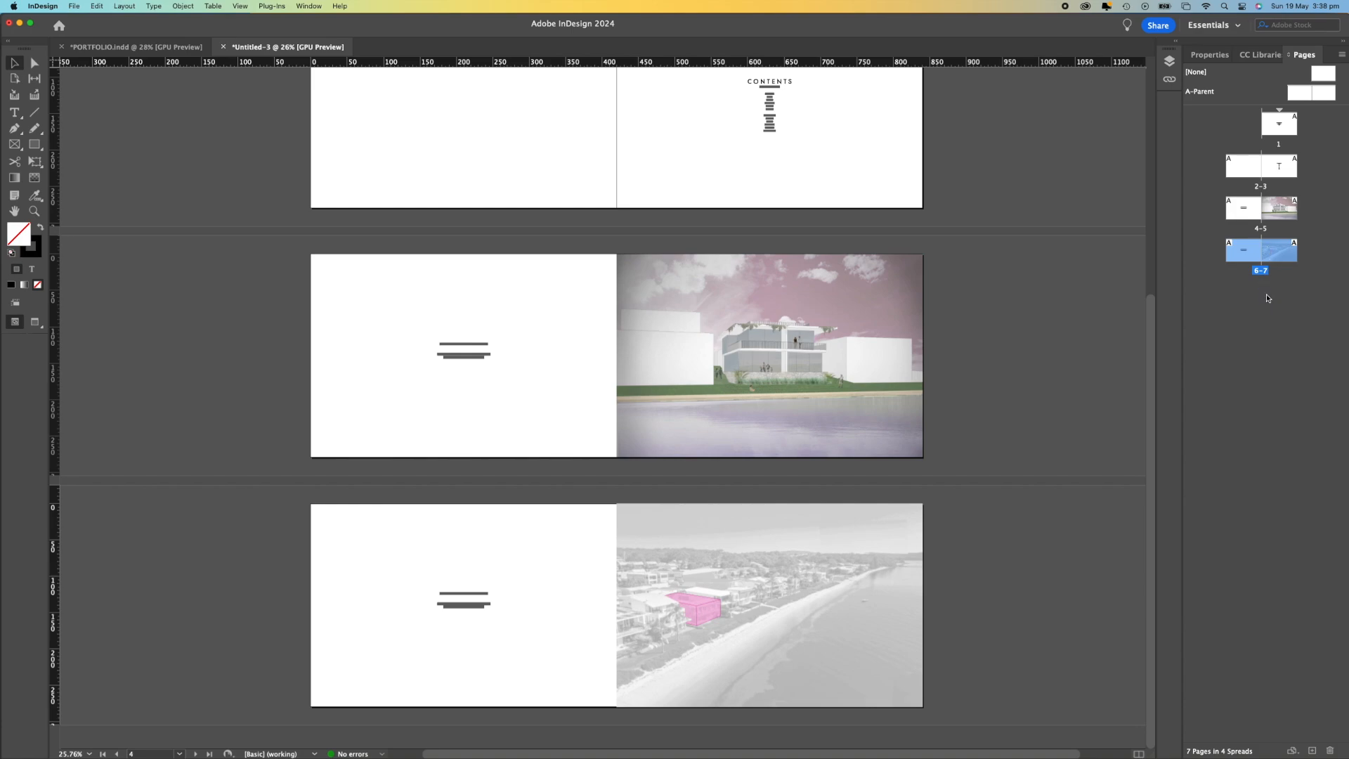
Duplicate the 6–7 spread to create the 8–9 spread.
click(1271, 255)
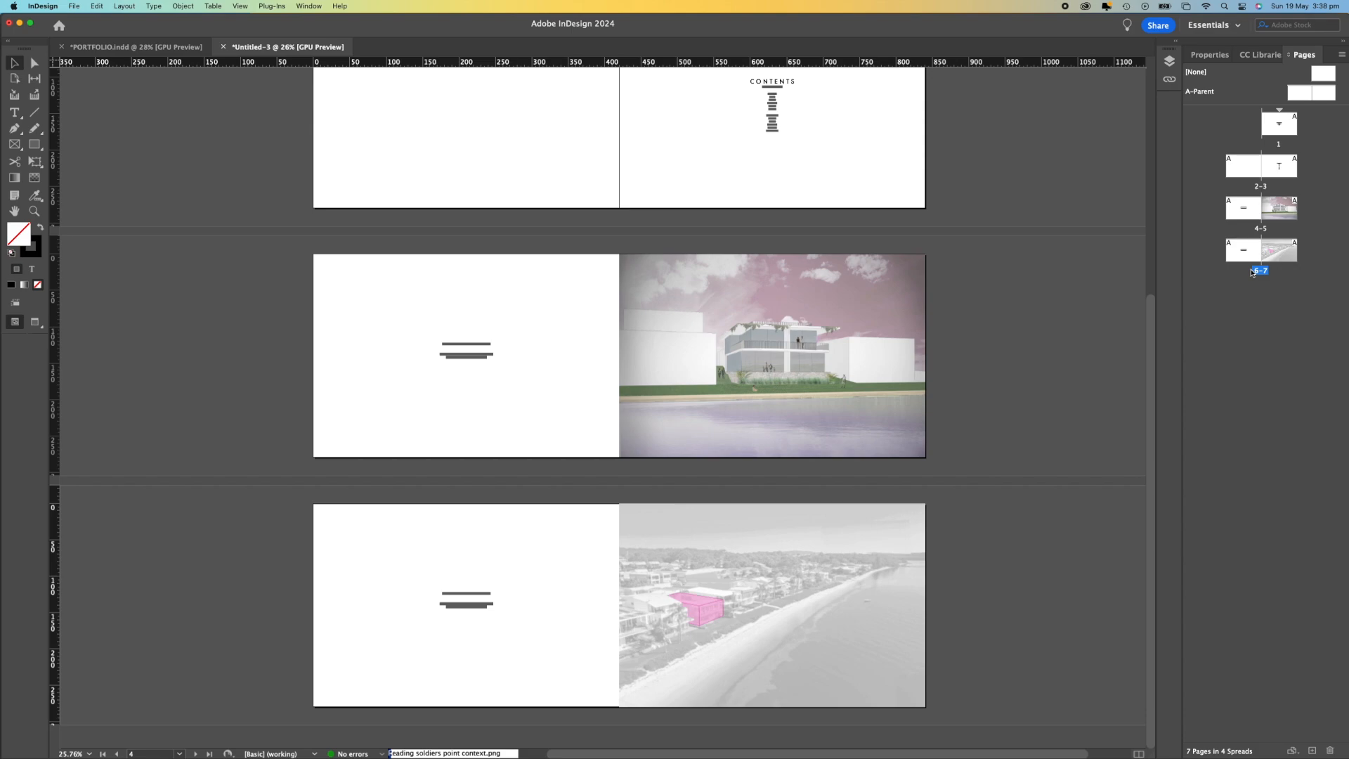
shift+click(1244, 257)
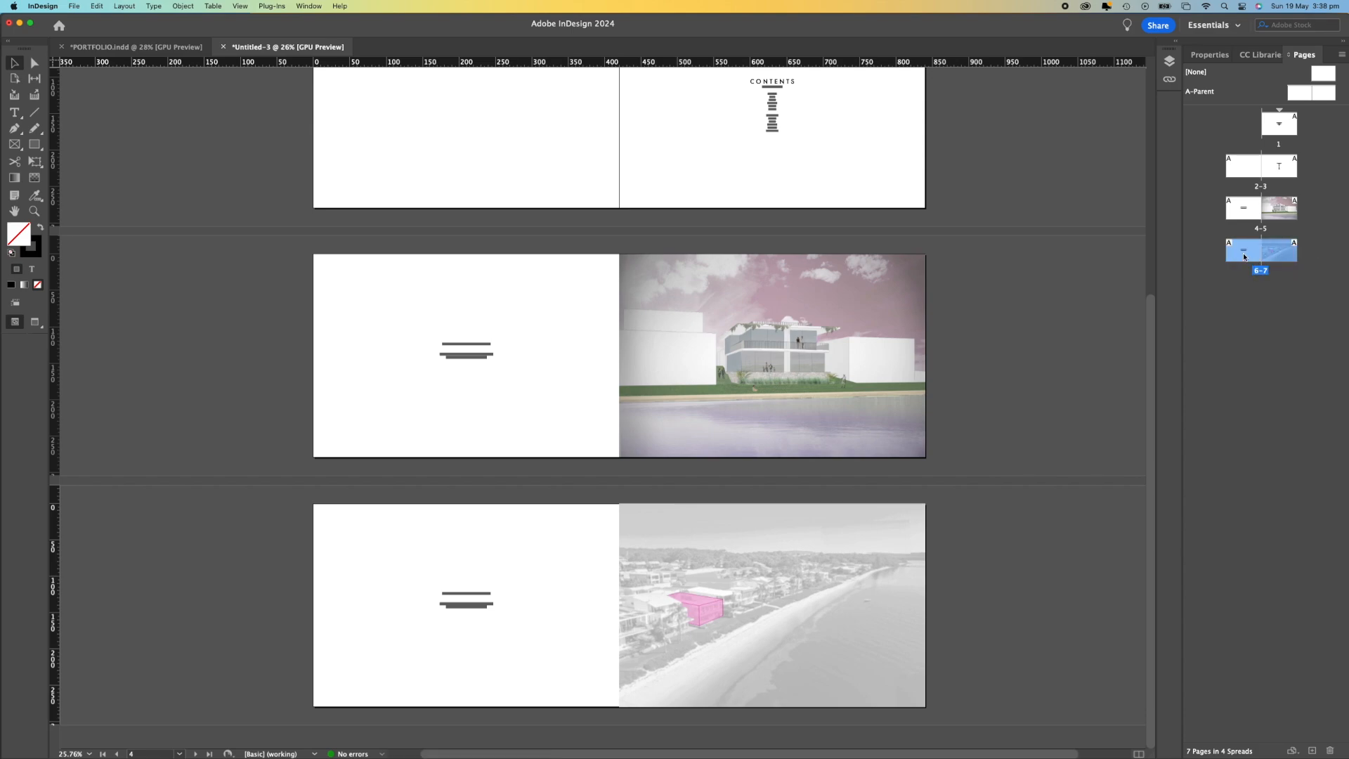
right_click(1244, 256)
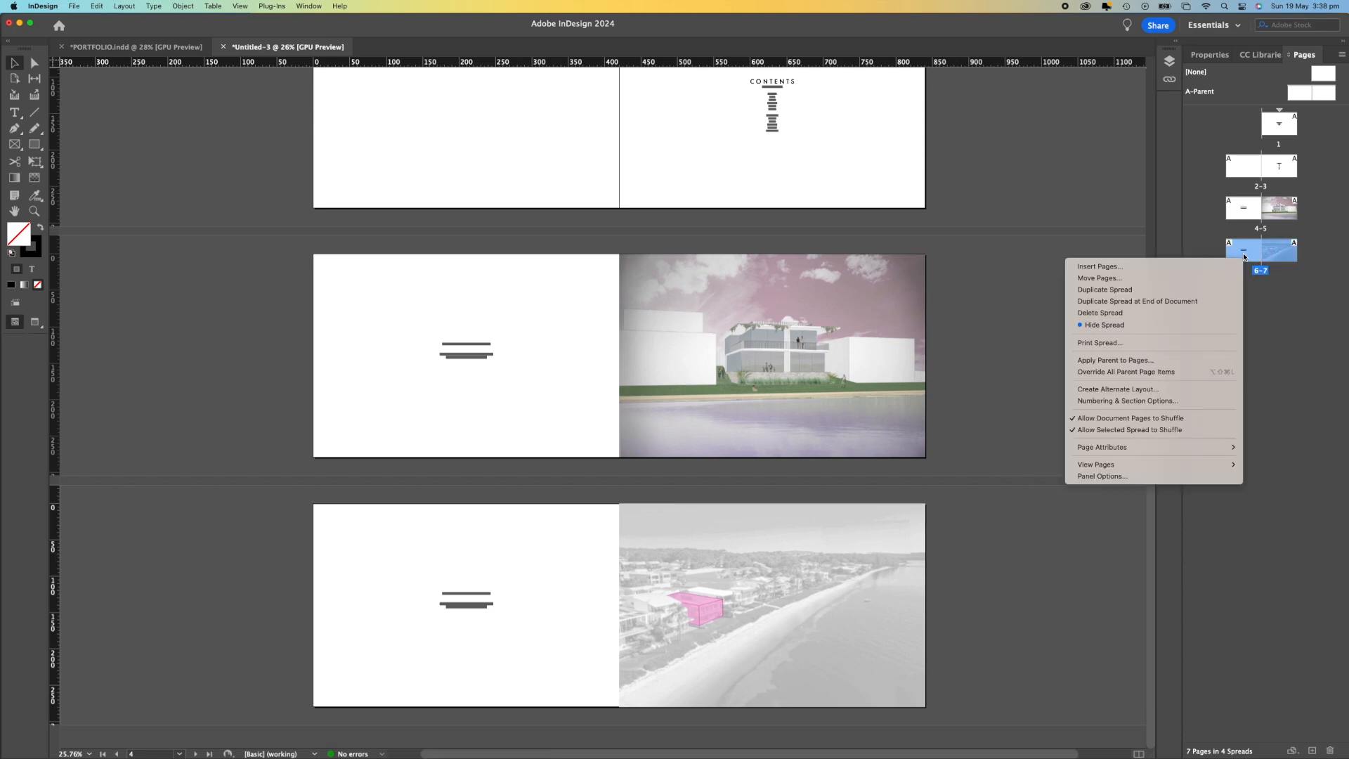
click(1216, 284)
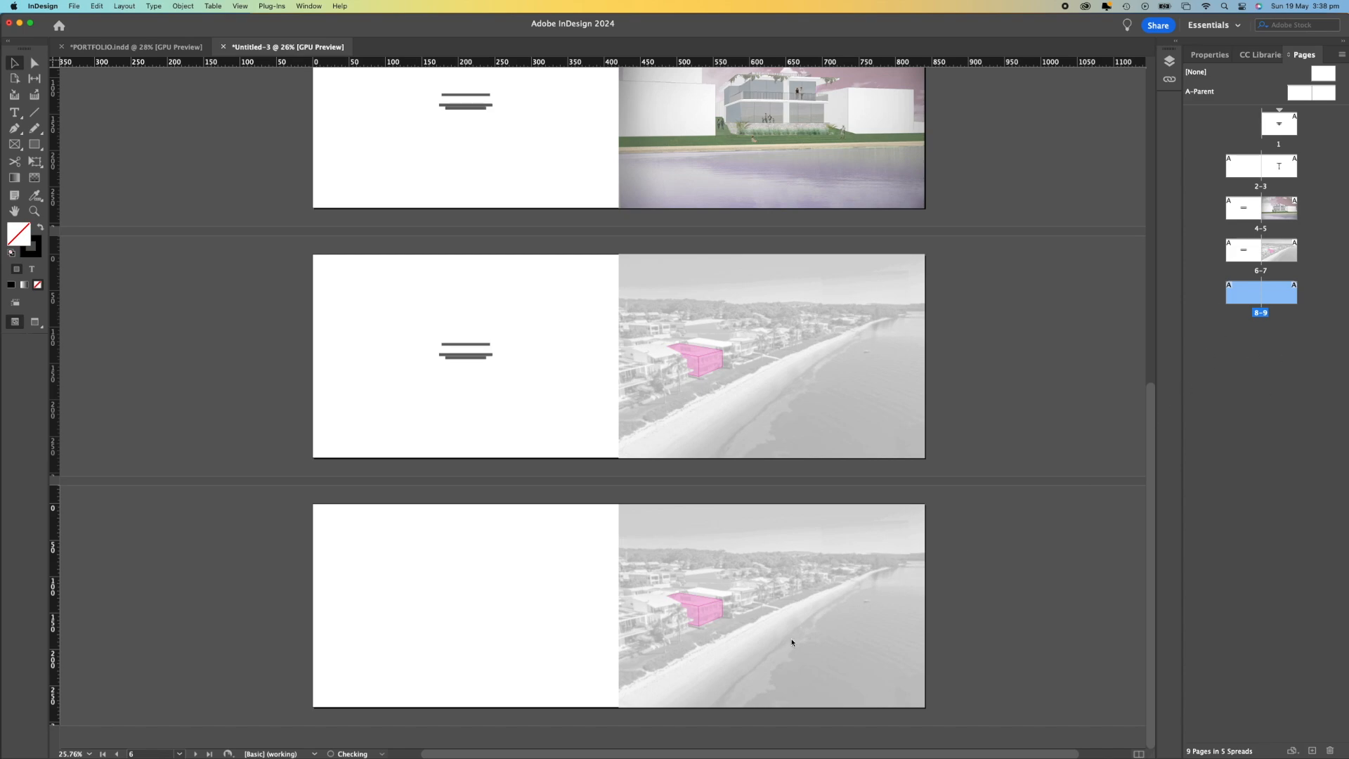
Switch to Finder and use Corte_01.jpg from Downloads to replace the aerial image on page 9, returning to InDesign.
click(800, 623)
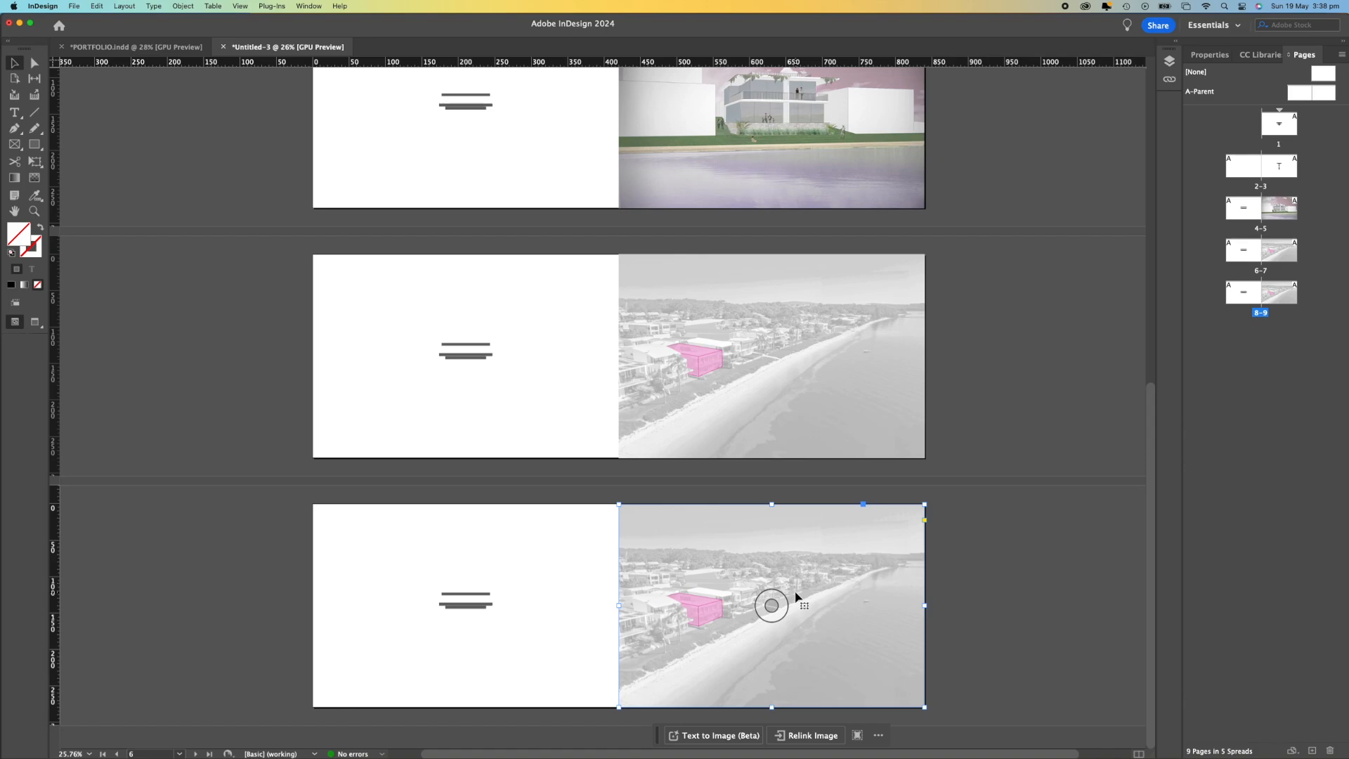
key(ctrl+Up)
click(1107, 186)
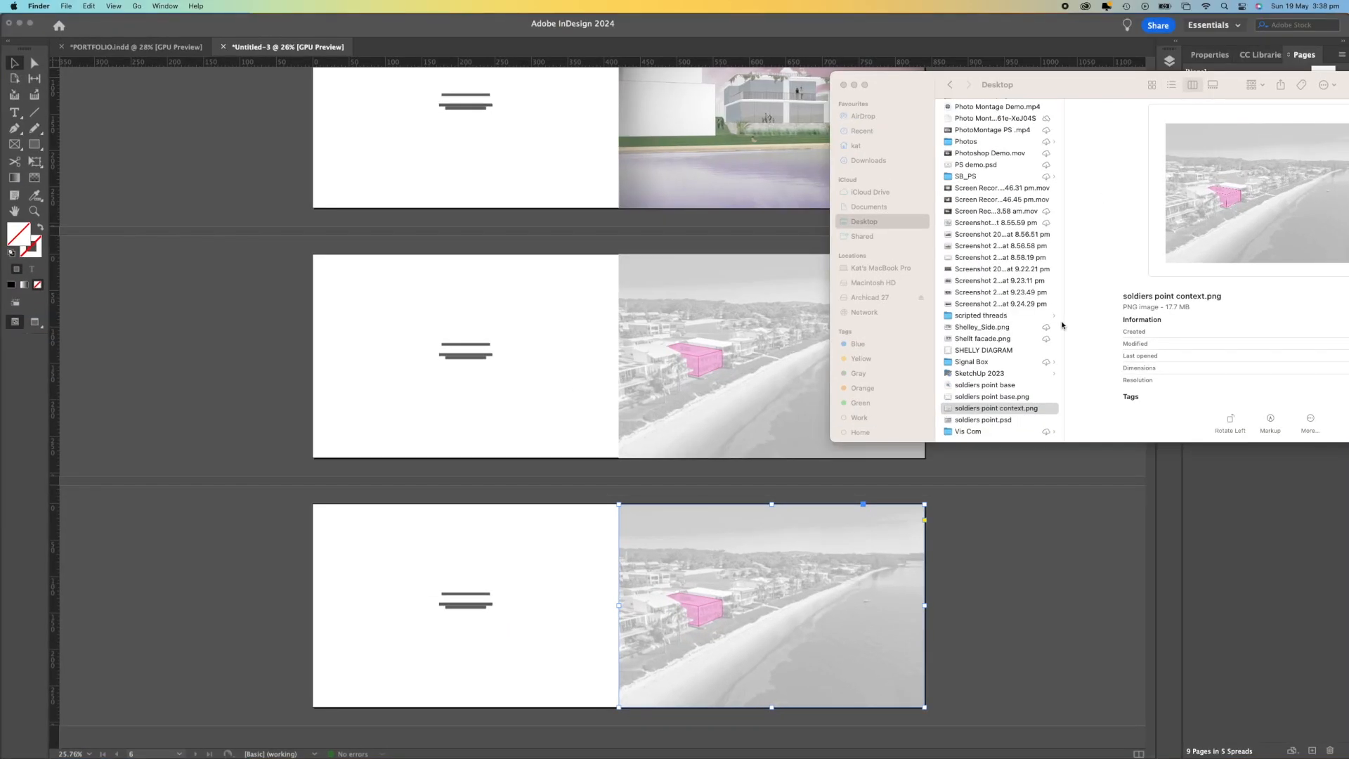
drag(1265, 253, 776, 601)
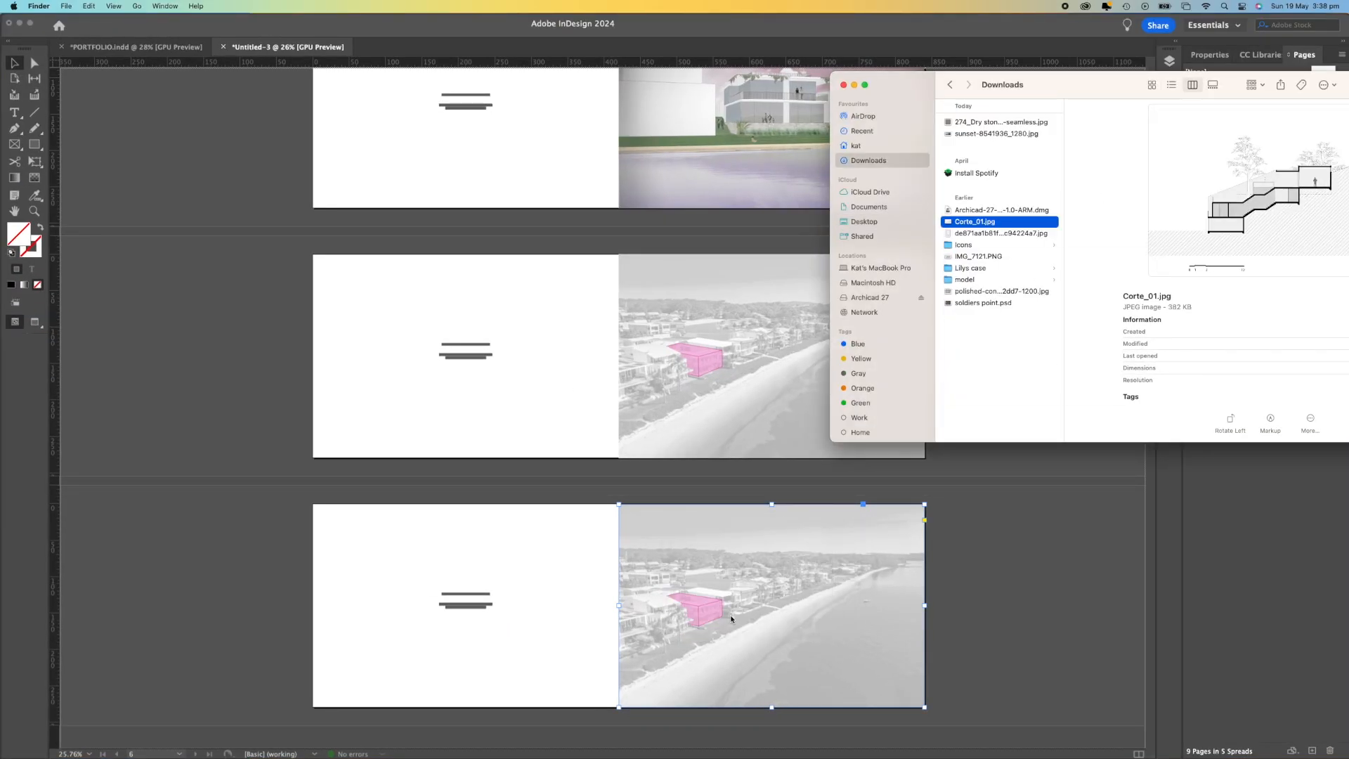
click(1003, 602)
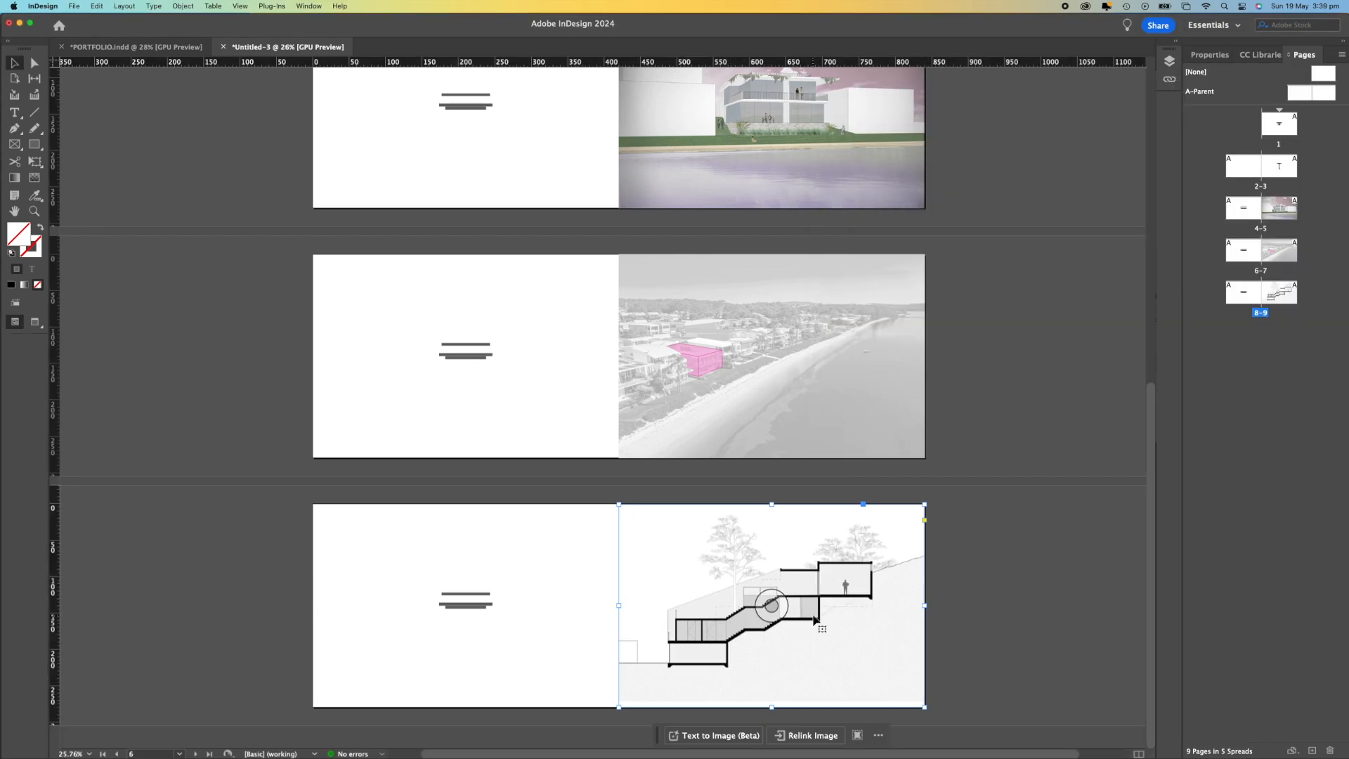
Scale down the section drawing inside its page 9 frame until the scale bar fits on the page.
scroll(835, 622, down, 1)
scroll(834, 623, down, 1)
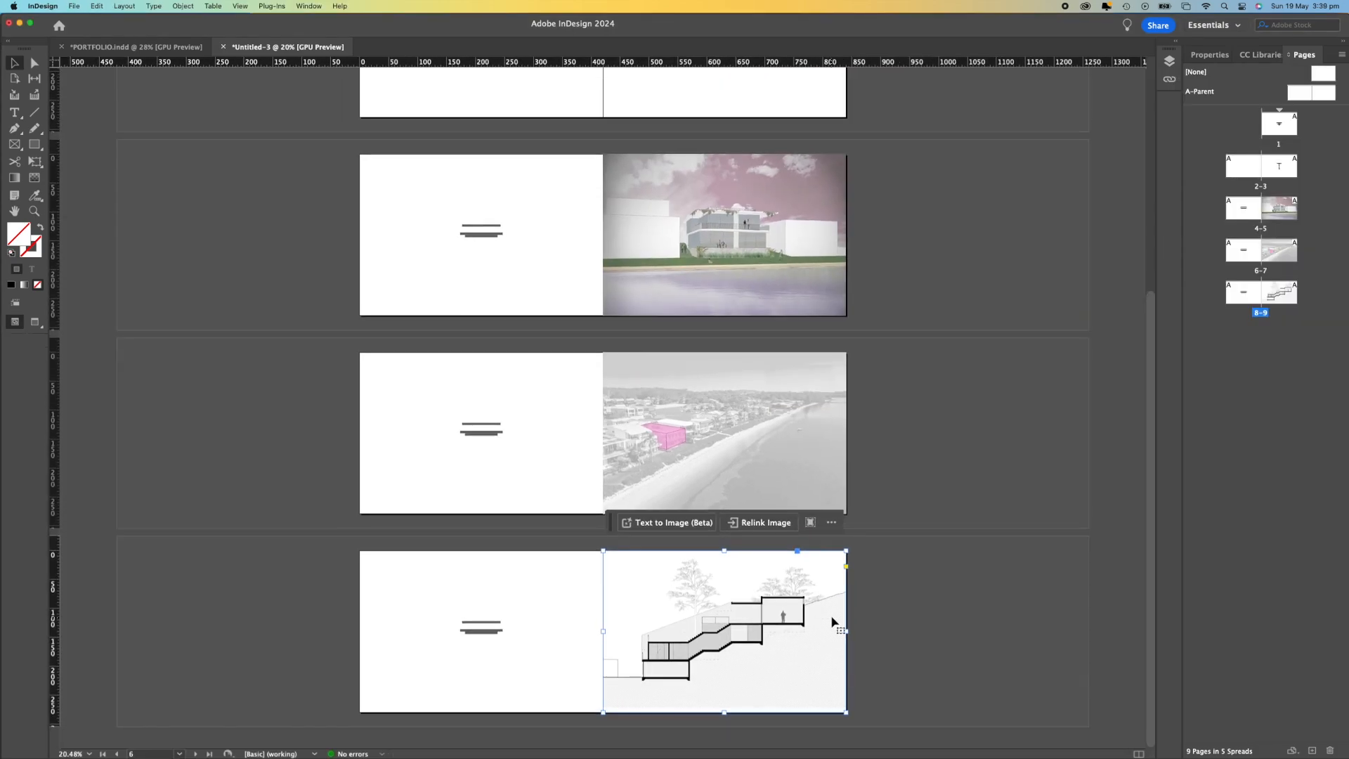
double_click(781, 664)
key(super+alt+comma)
key(super+alt+comma)
key(super+alt+comma)
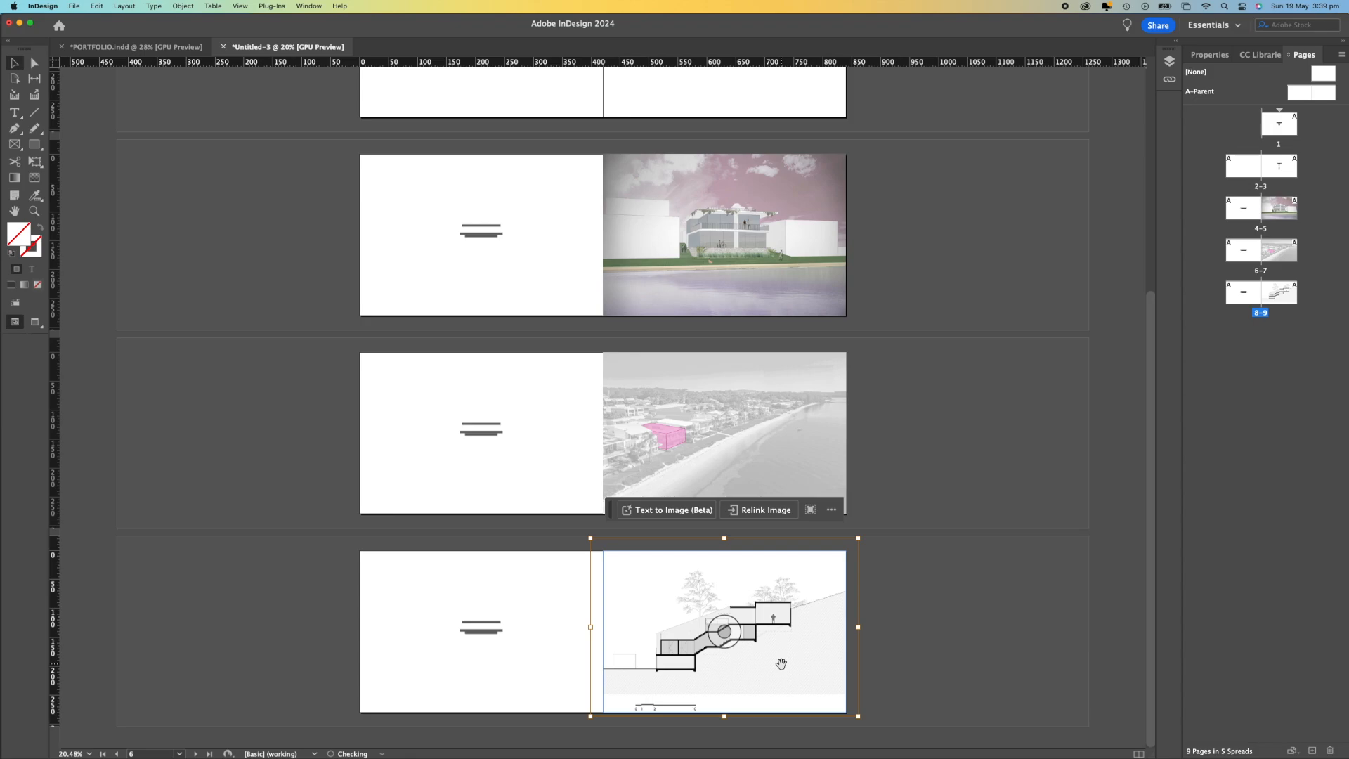
key(super+alt+comma)
key(super+alt+comma)
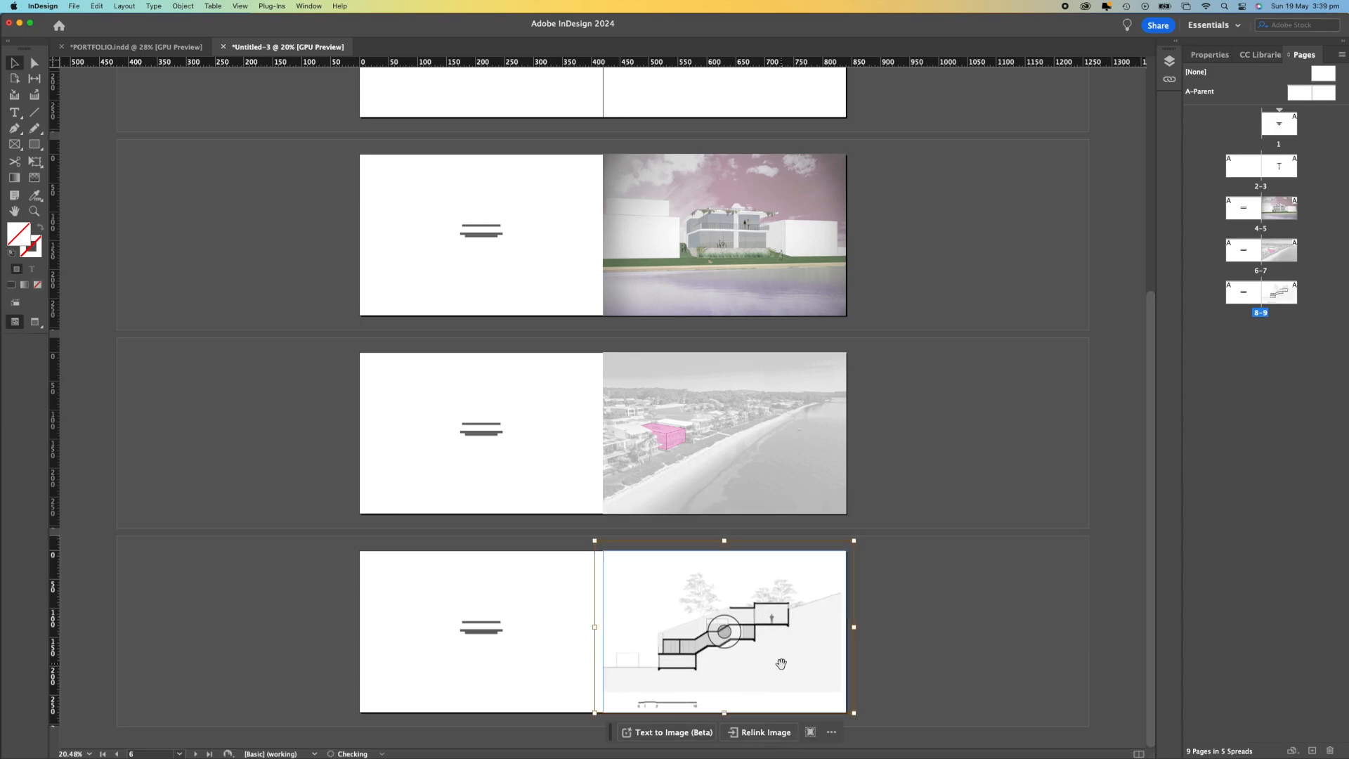
click(931, 618)
scroll(766, 678, up, 3)
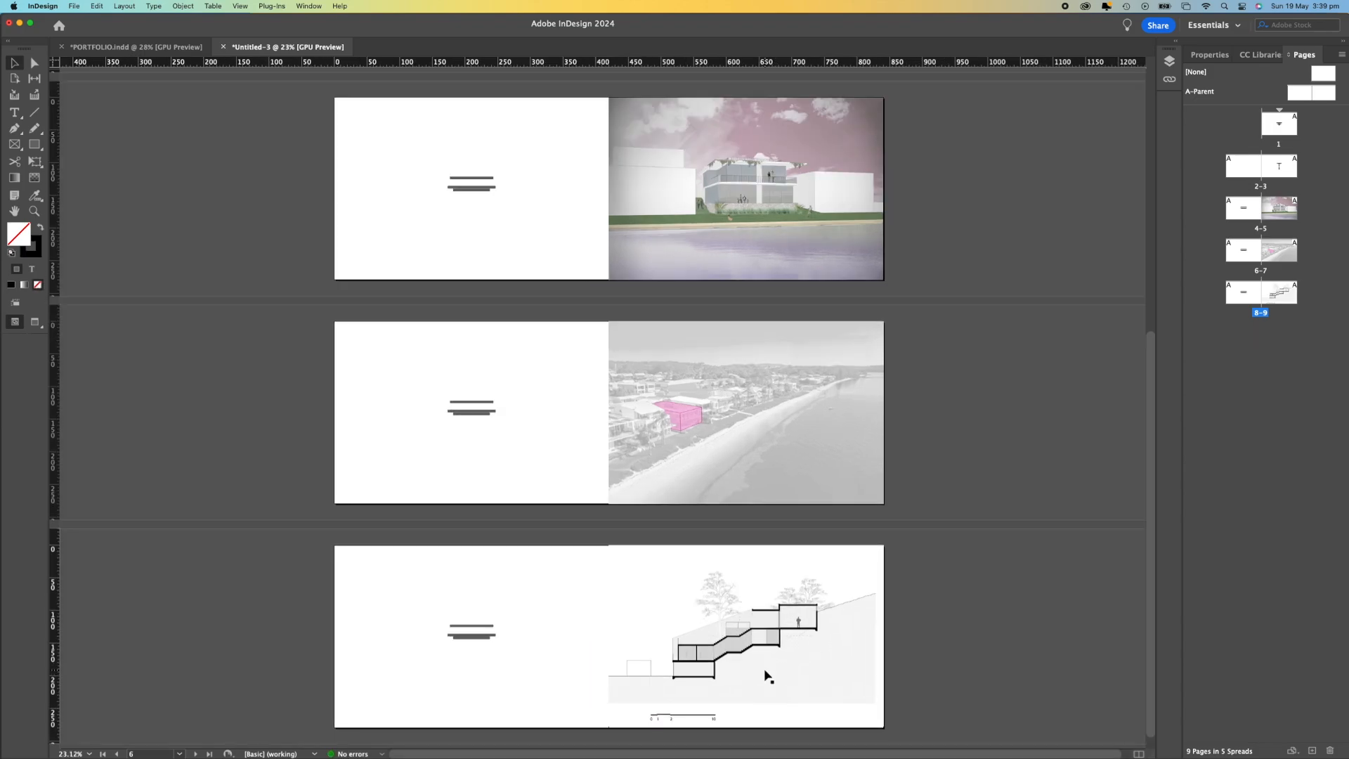
scroll(766, 677, down, 2)
scroll(766, 676, left, 2)
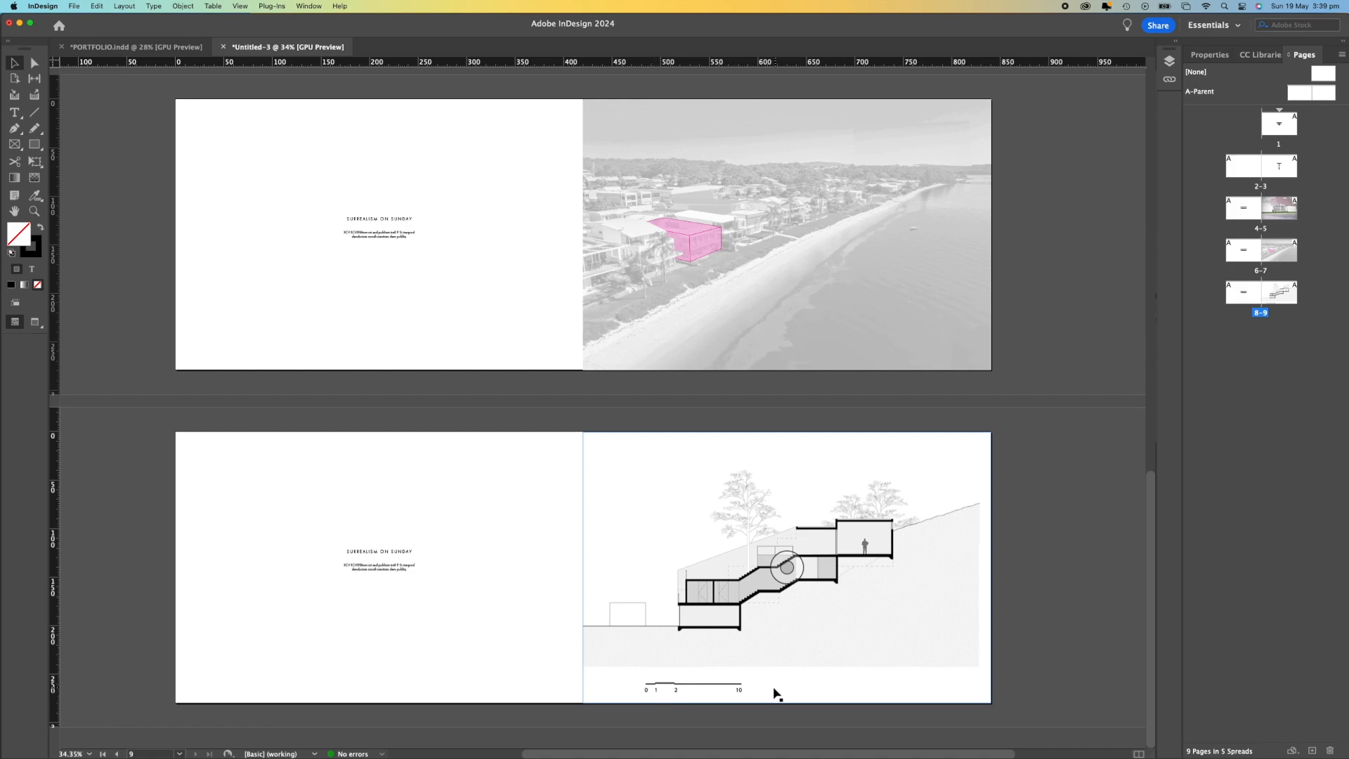
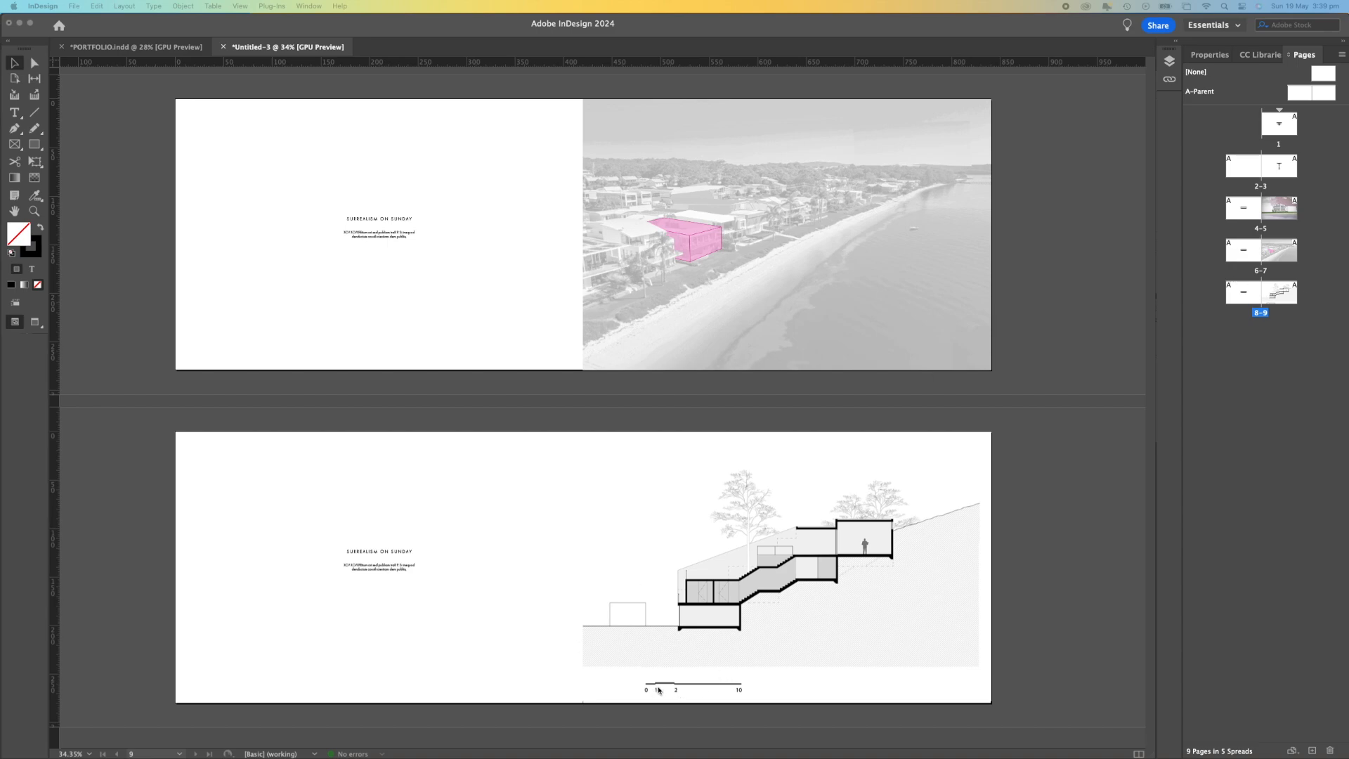
Shrink the section drawing further inside its frame to leave a white margin around it on page 9.
click(731, 667)
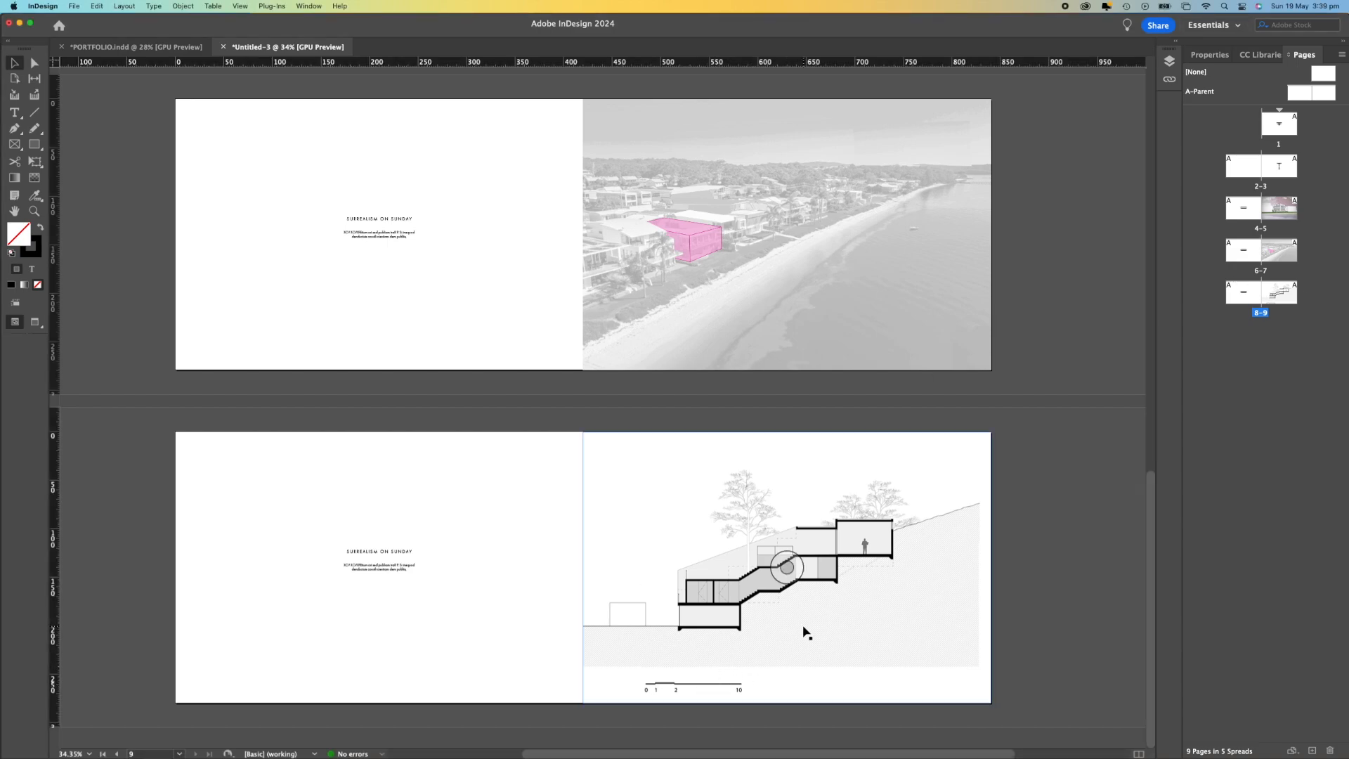
click(790, 638)
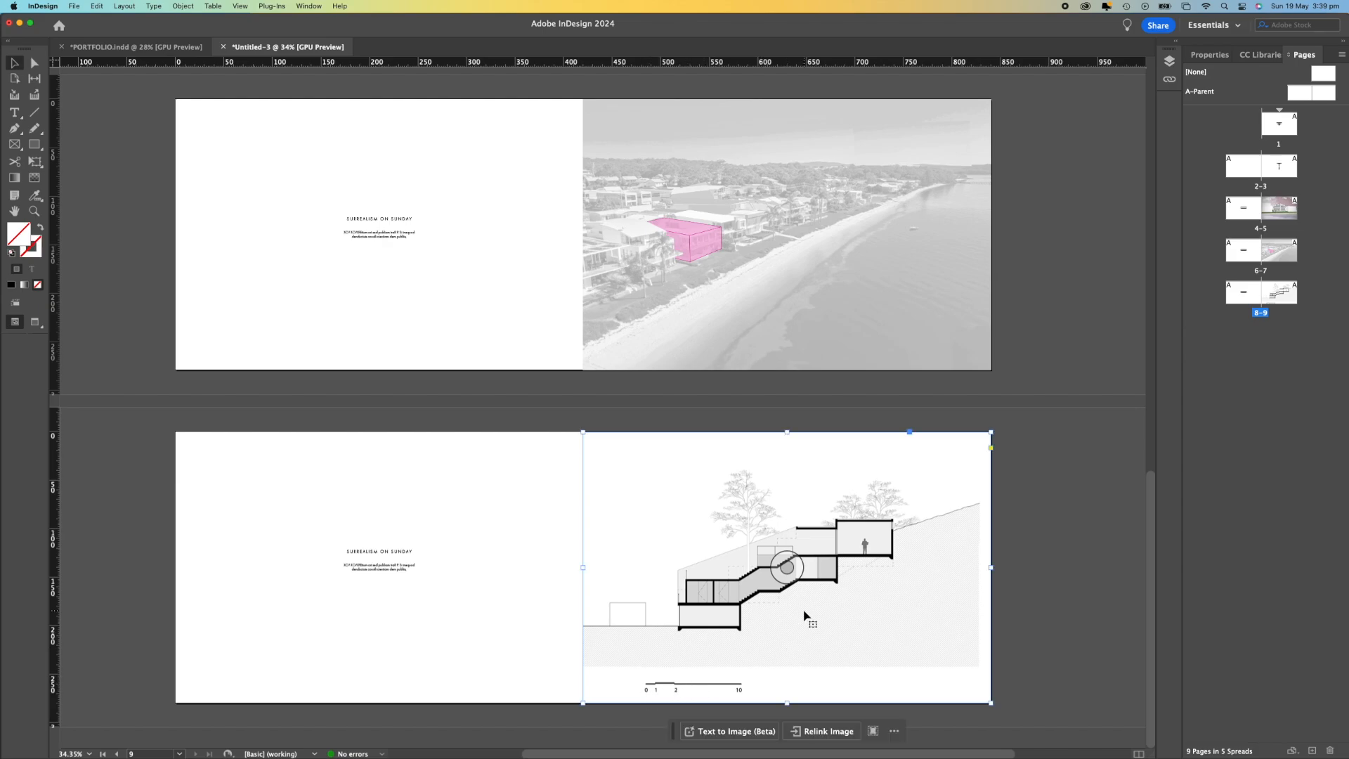
scroll(804, 618, down, 3)
scroll(805, 617, down, 1)
double_click(807, 638)
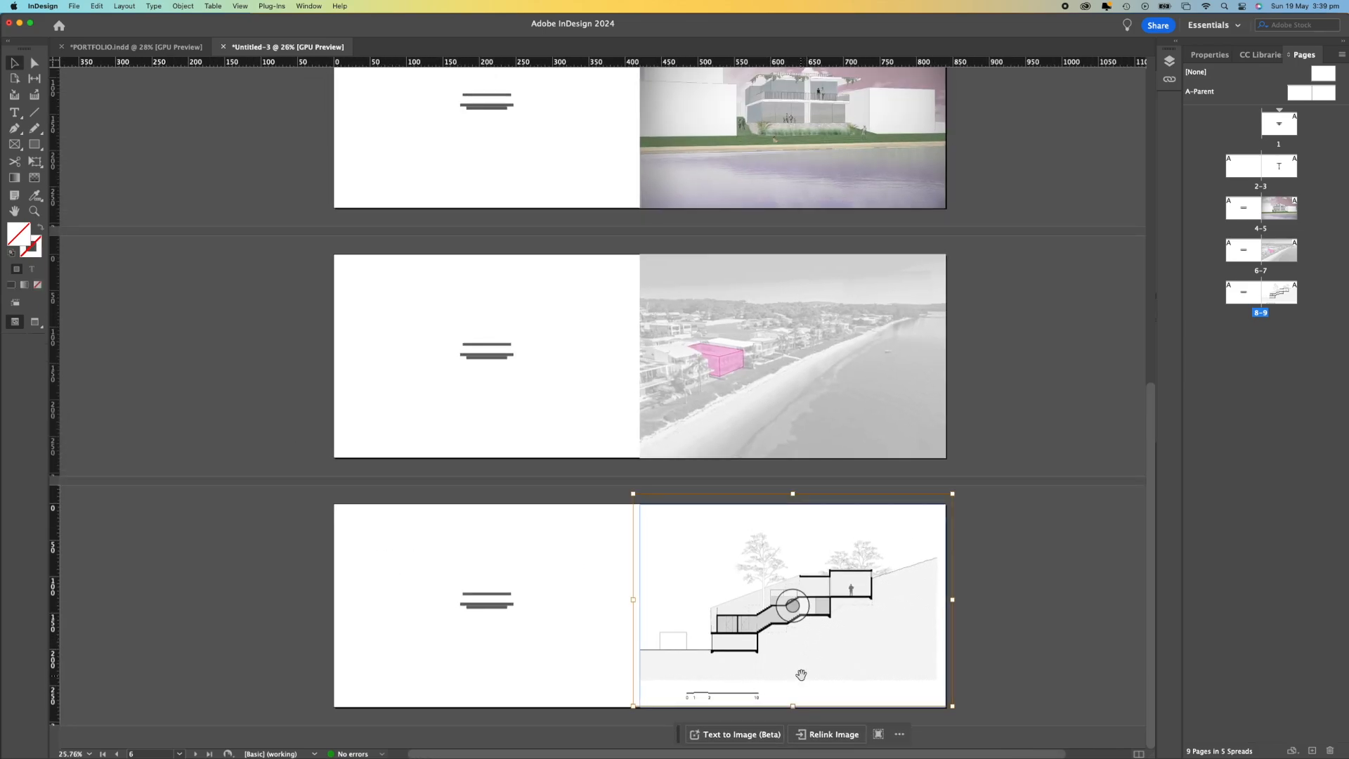
key(super+alt+comma)
key(super+alt+comma)
key(super+alt+comma)
key(super+alt+comma)
key(super+alt+comma)
key(super+alt+comma)
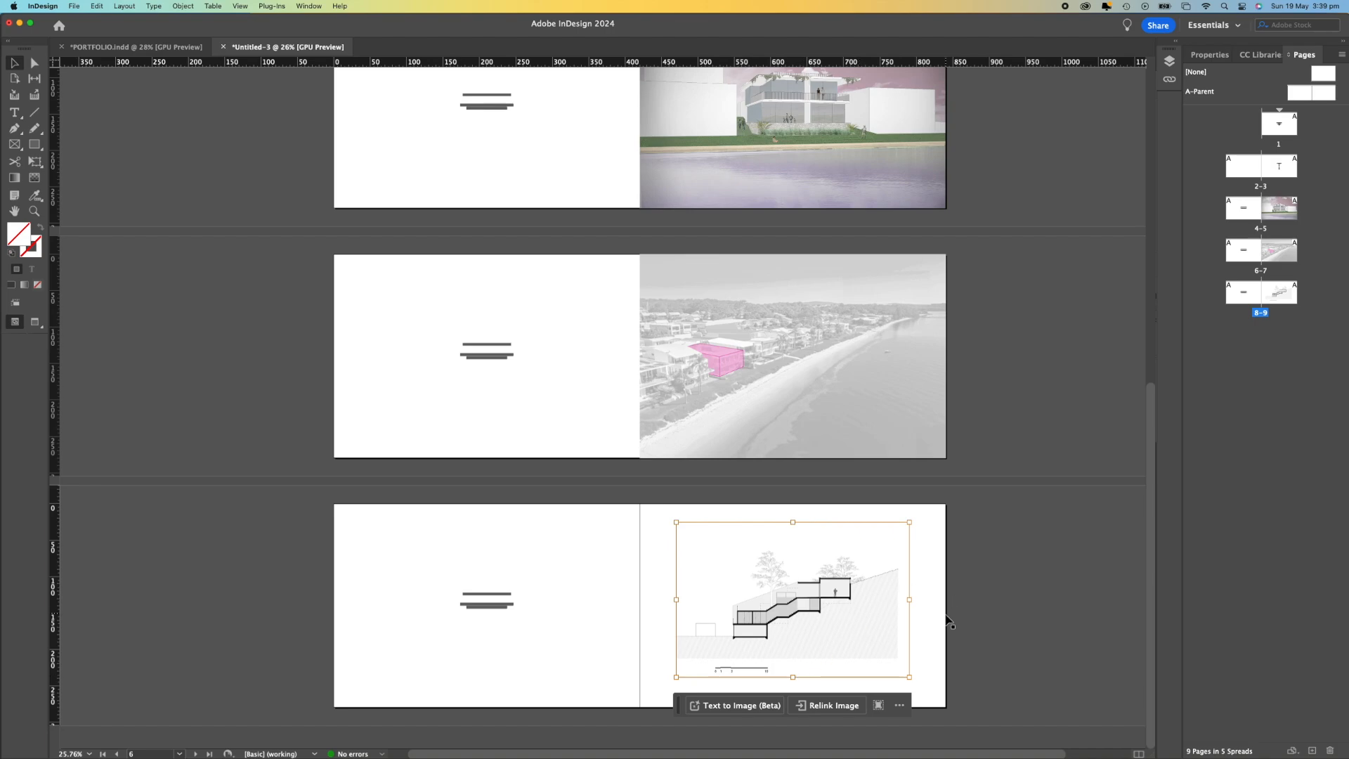
click(920, 623)
Enlarge the section drawing inside its frame until it nearly fills page 9 with its scale bar still on the page.
scroll(918, 624, up, 4)
scroll(918, 625, down, 1)
double_click(823, 627)
key(super+alt+period)
key(super+alt+period)
key(super+alt+period)
key(super+alt+period)
key(super+alt+period)
key(super+alt+period)
key(super+alt+period)
key(super+alt+period)
key(super+alt+period)
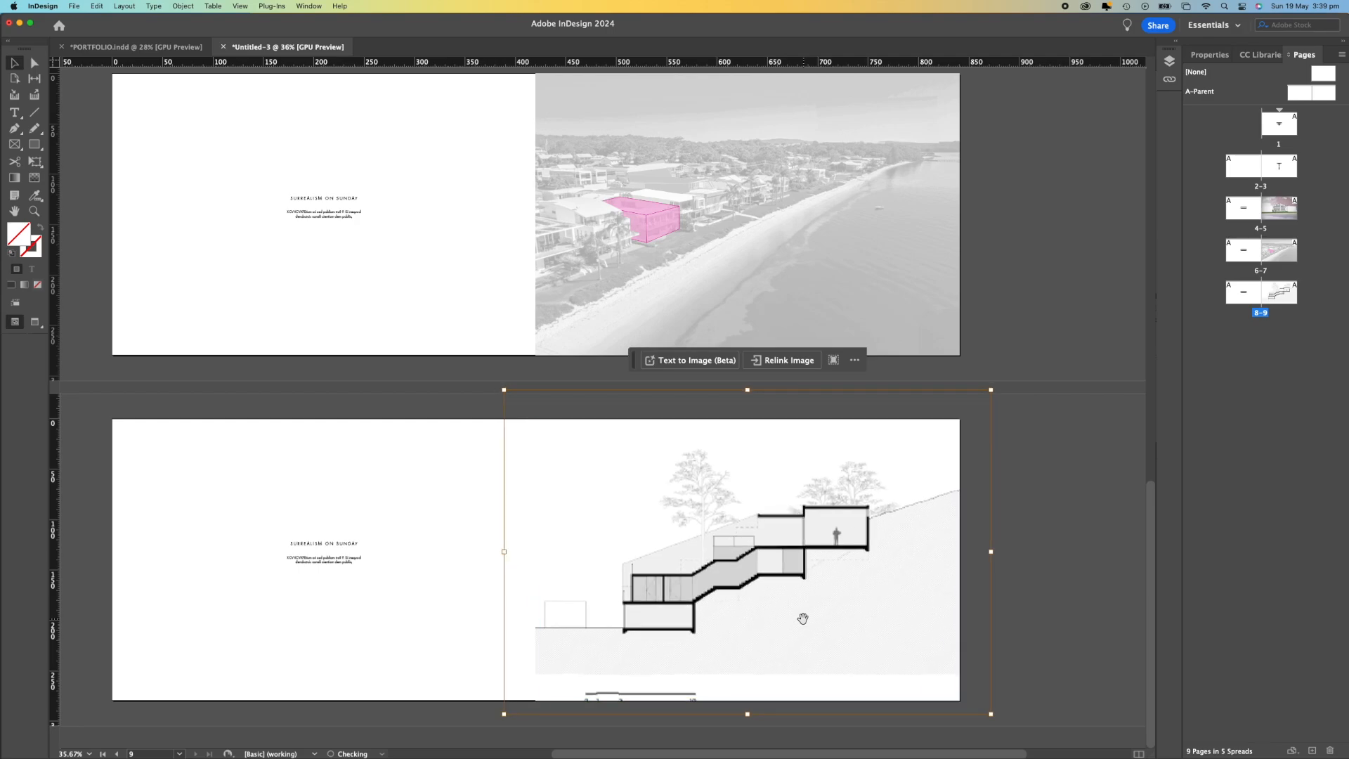
key(super+alt+comma)
key(super+alt+comma)
key(super+alt+comma)
key(super+alt+comma)
key(super+alt+comma)
key(super+alt+period)
key(super+alt+period)
key(super+alt+comma)
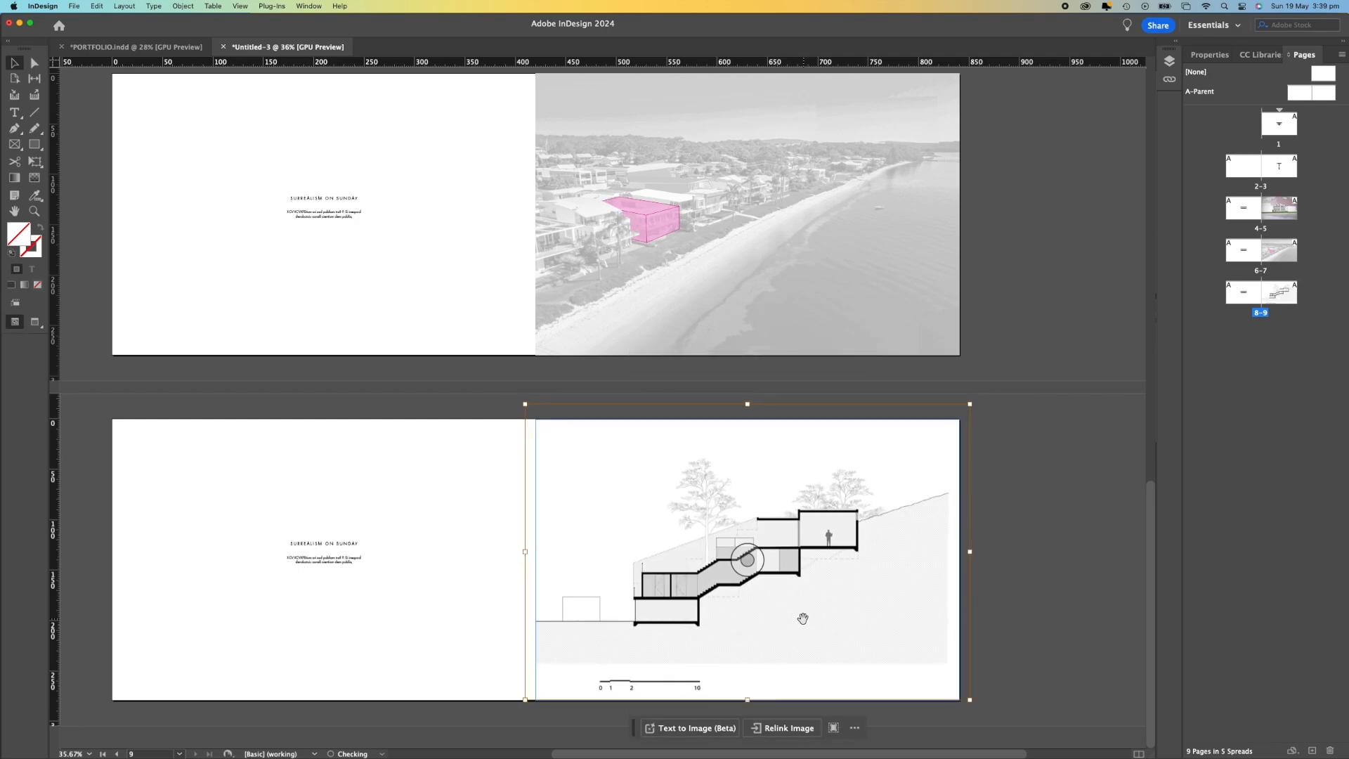
click(1074, 581)
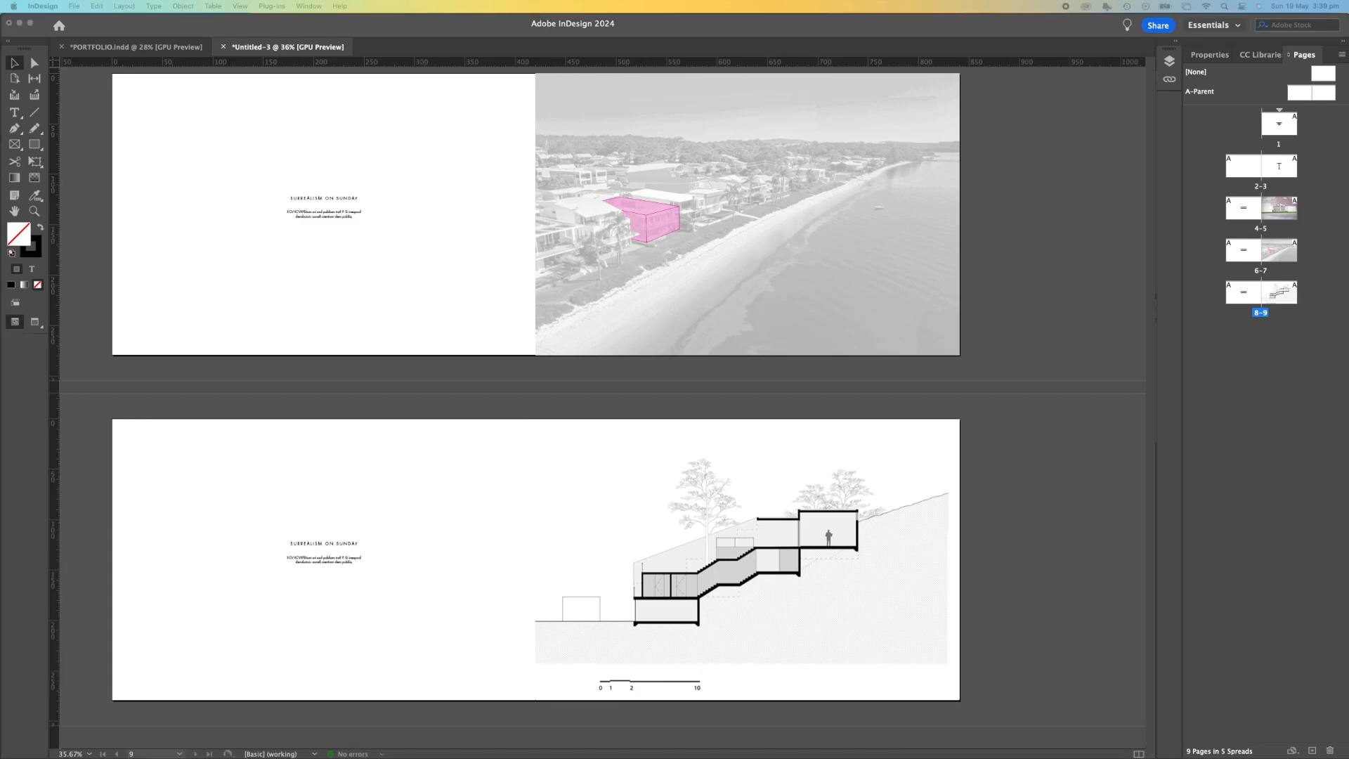
Delete the SURREALISM ON SUNDAY title and paragraph from page 8.
scroll(676, 602, left, 2)
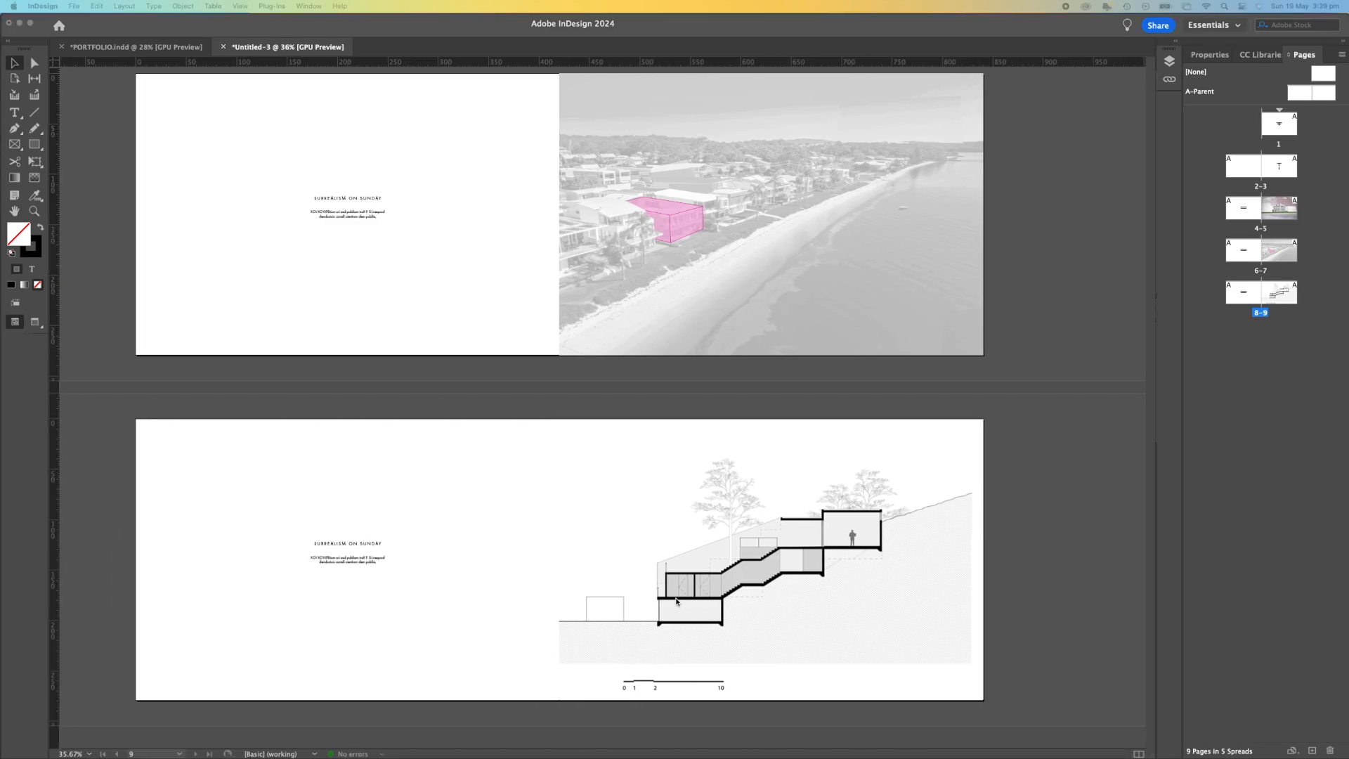
click(896, 613)
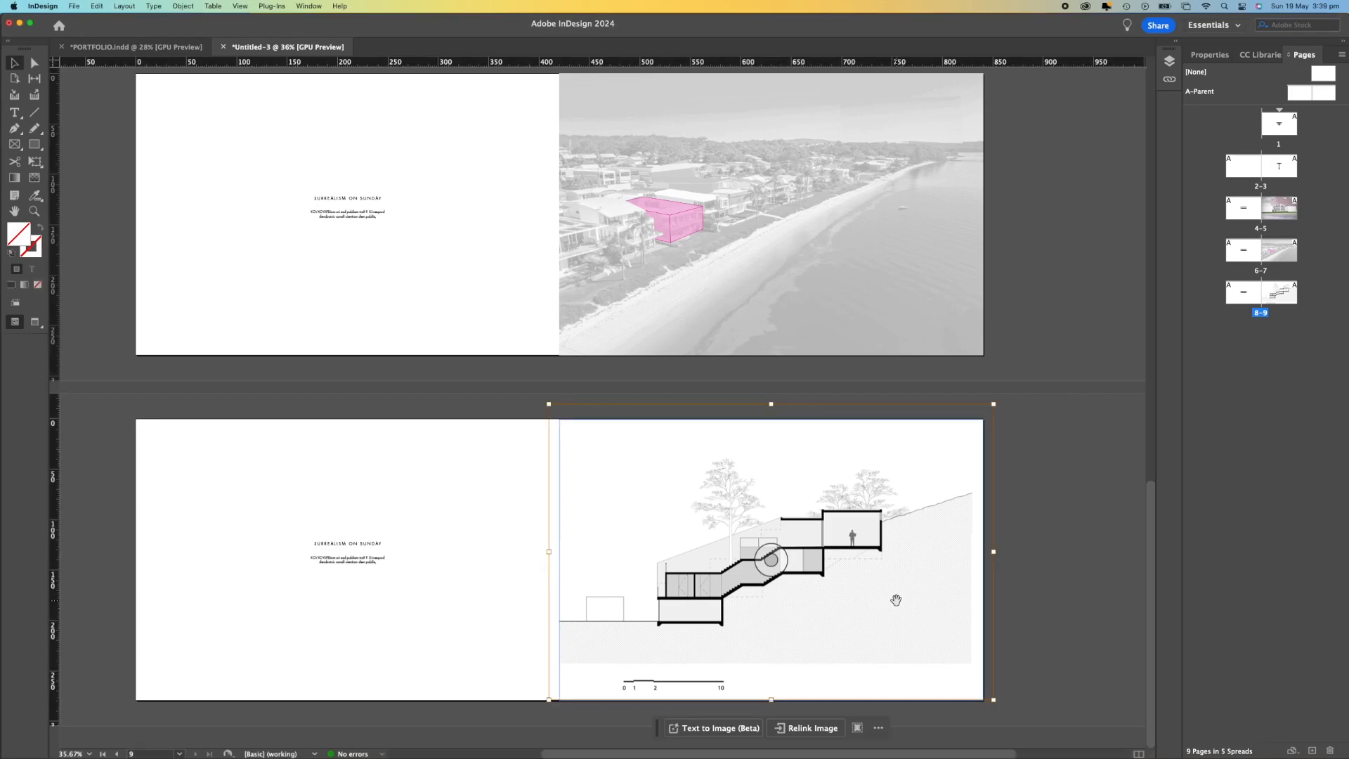
click(348, 564)
key(backslash)
click(346, 627)
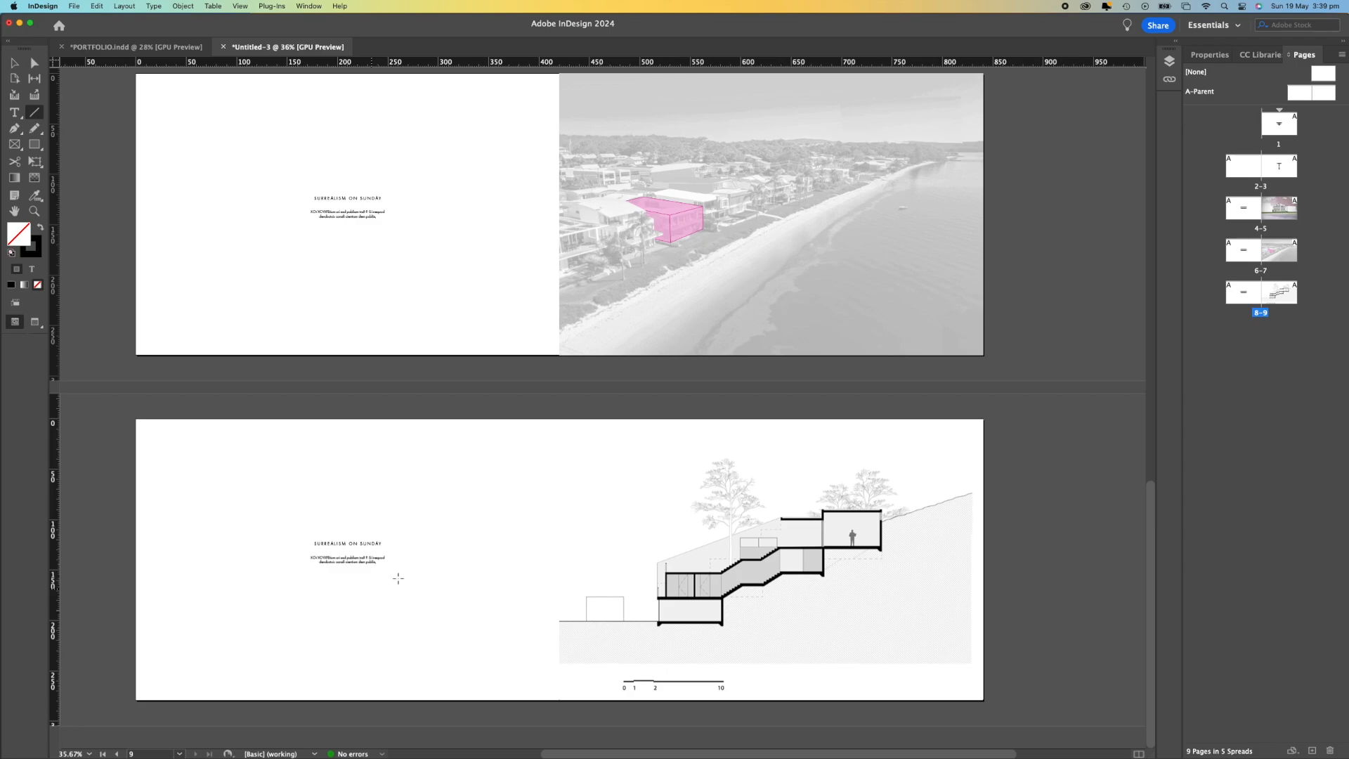
super+click(374, 559)
key(Delete)
Switch to Finder and load SHELLY DIAGRAM and SHELLY DIAGRAM copy from the Desktop into the InDesign document for placing.
key(ctrl+Up)
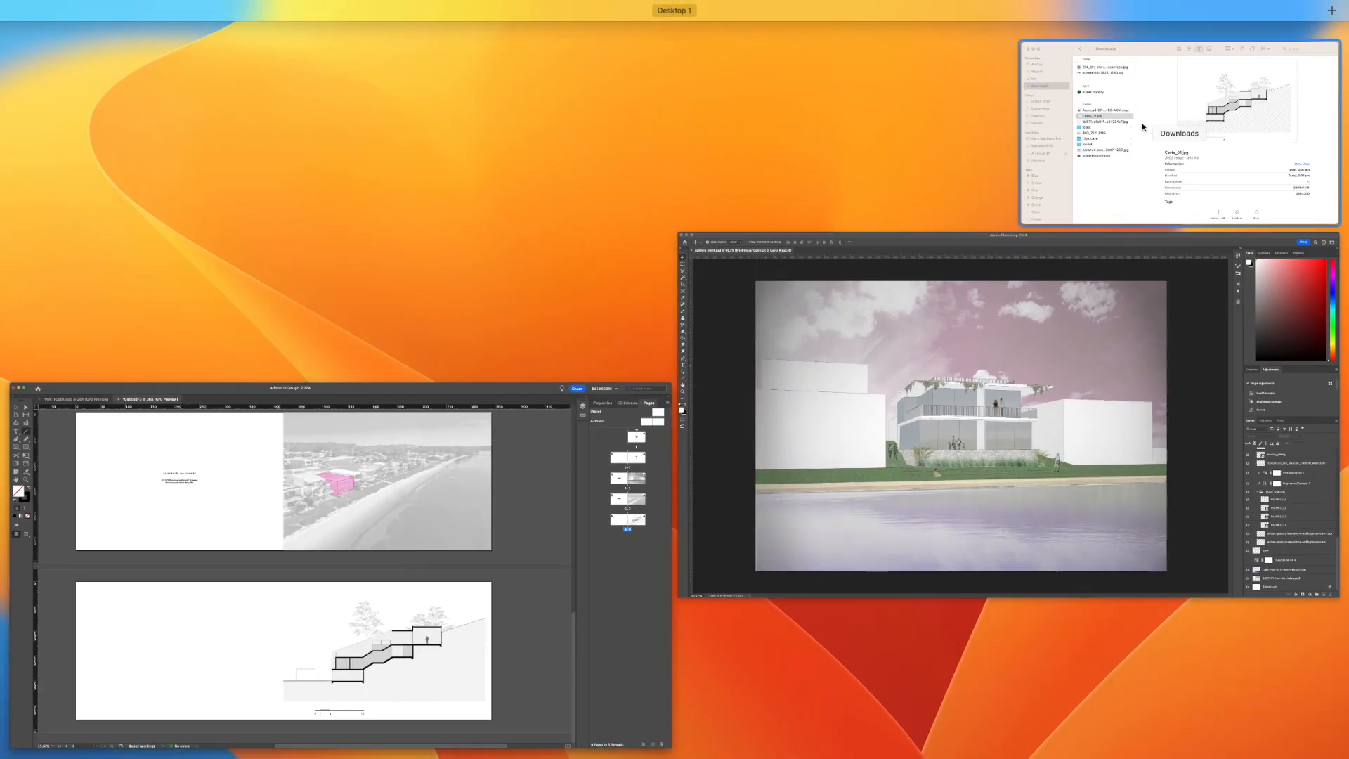
click(1143, 128)
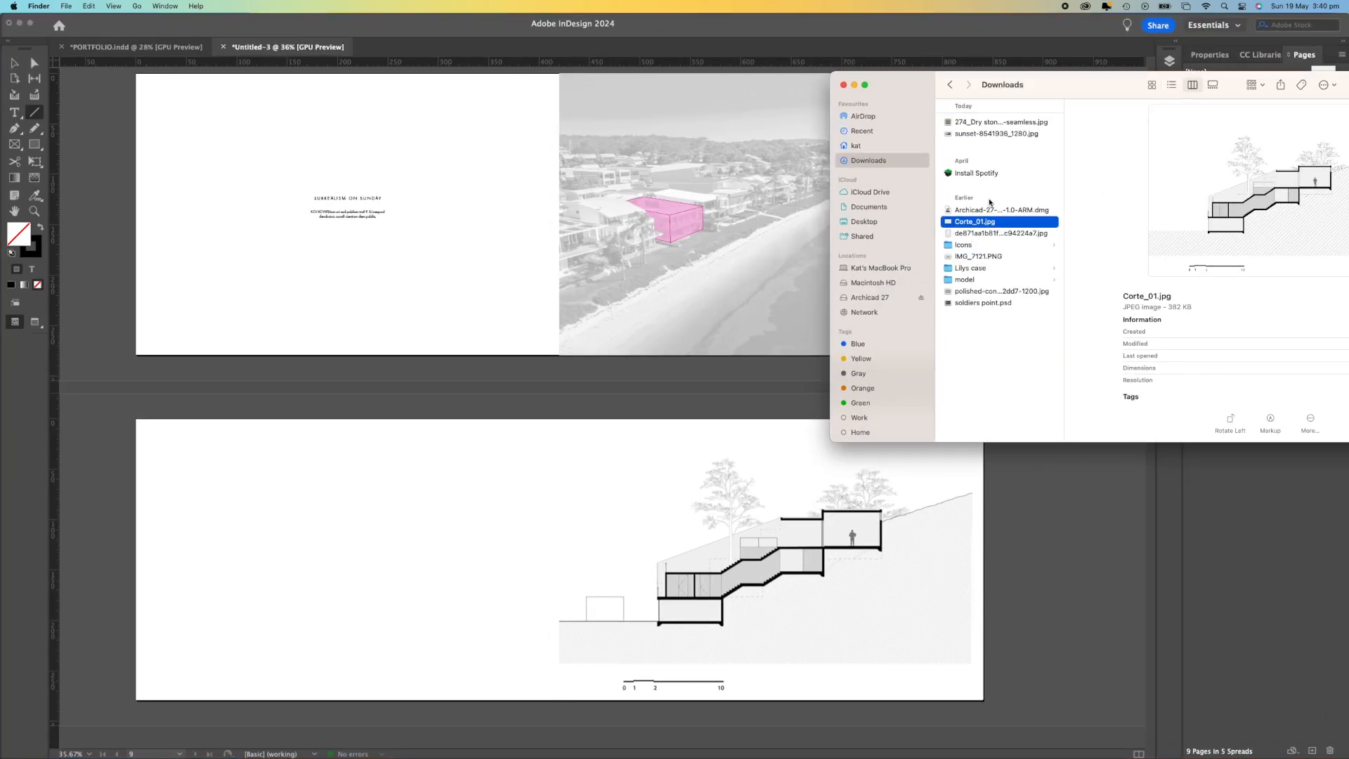
click(887, 221)
key(ctrl+Up)
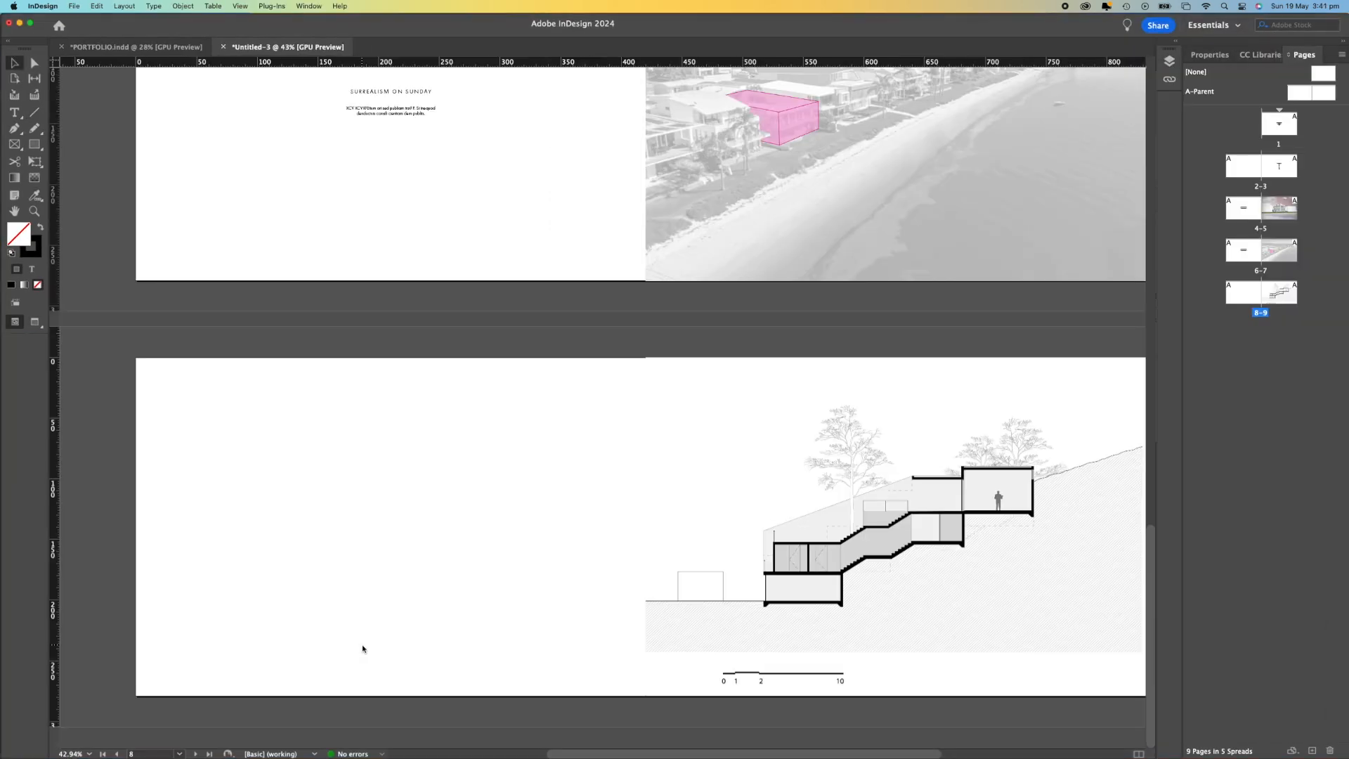
click(1180, 133)
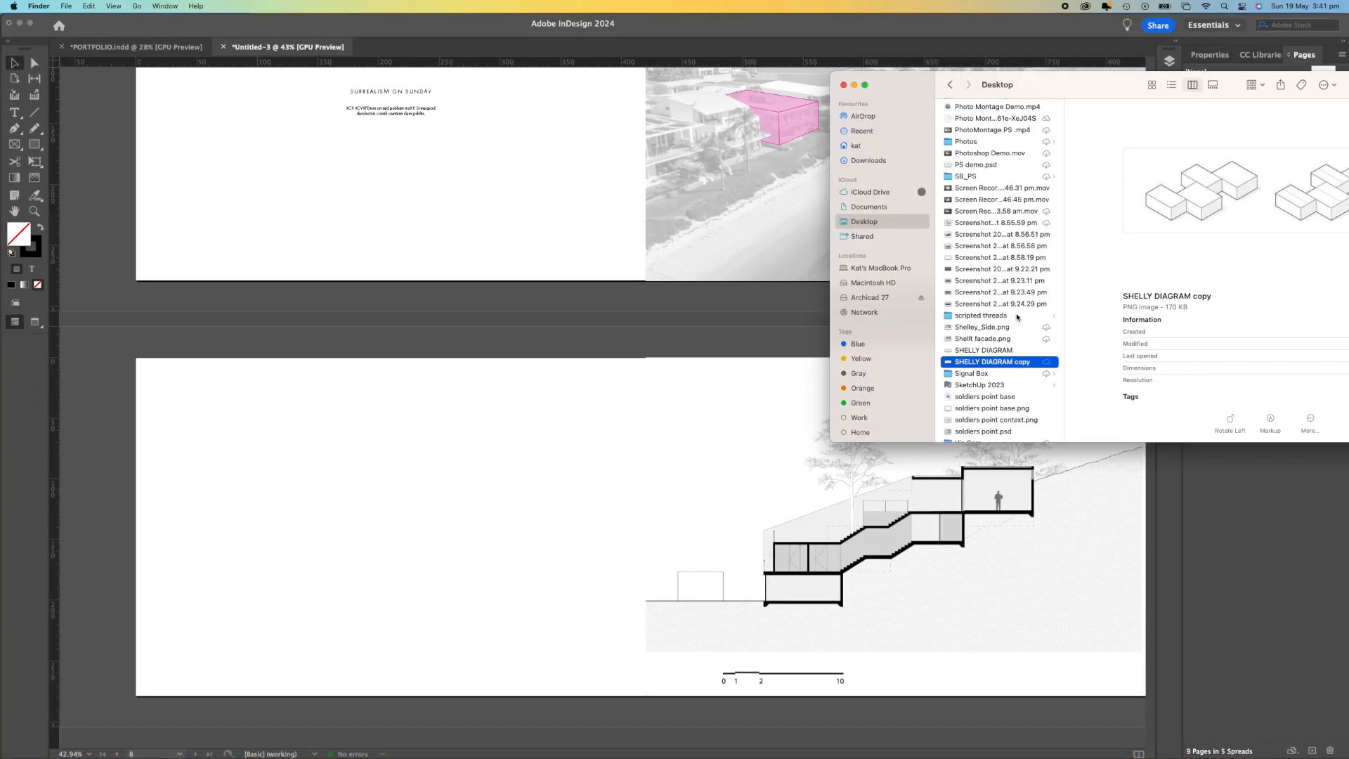
shift+click(992, 351)
drag(992, 352, 440, 488)
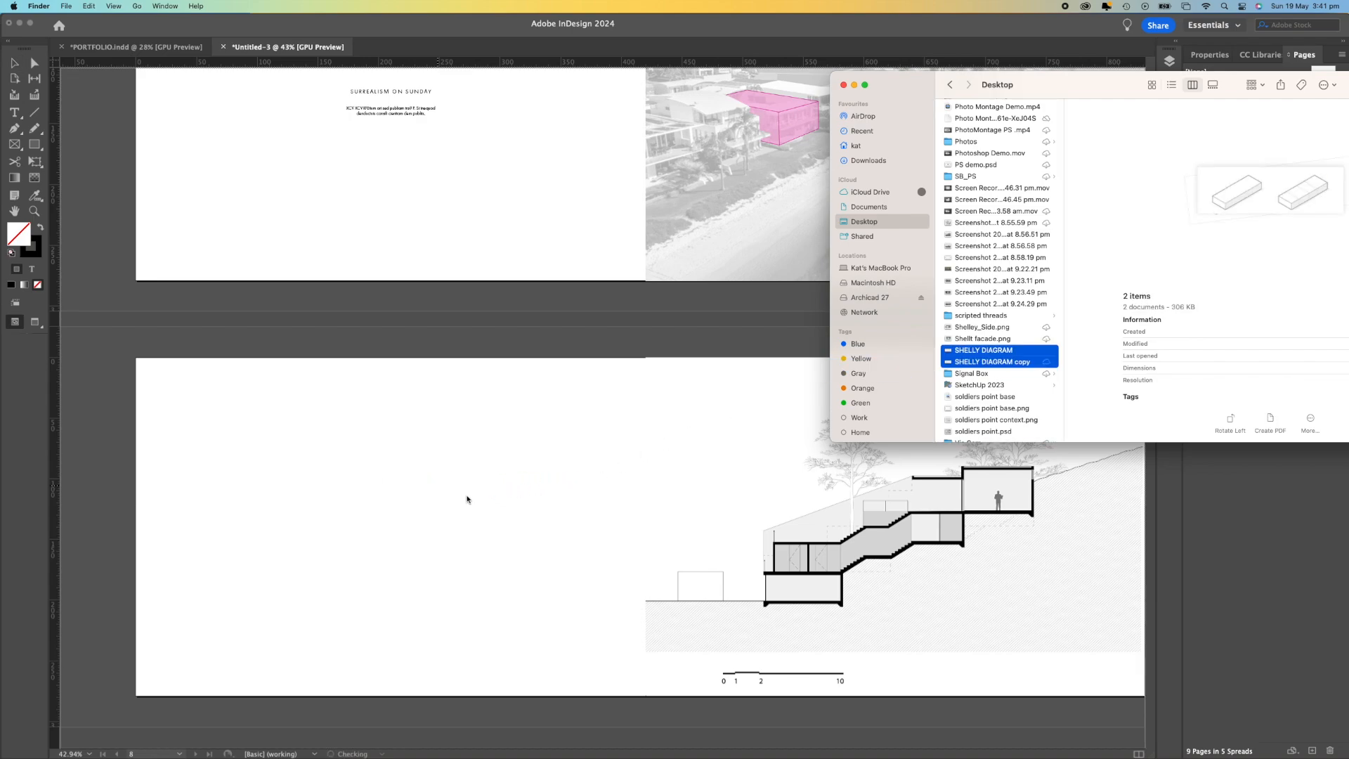
Place both diagram images on page 8 and move the long-block diagram to the lower left of the page.
click(364, 492)
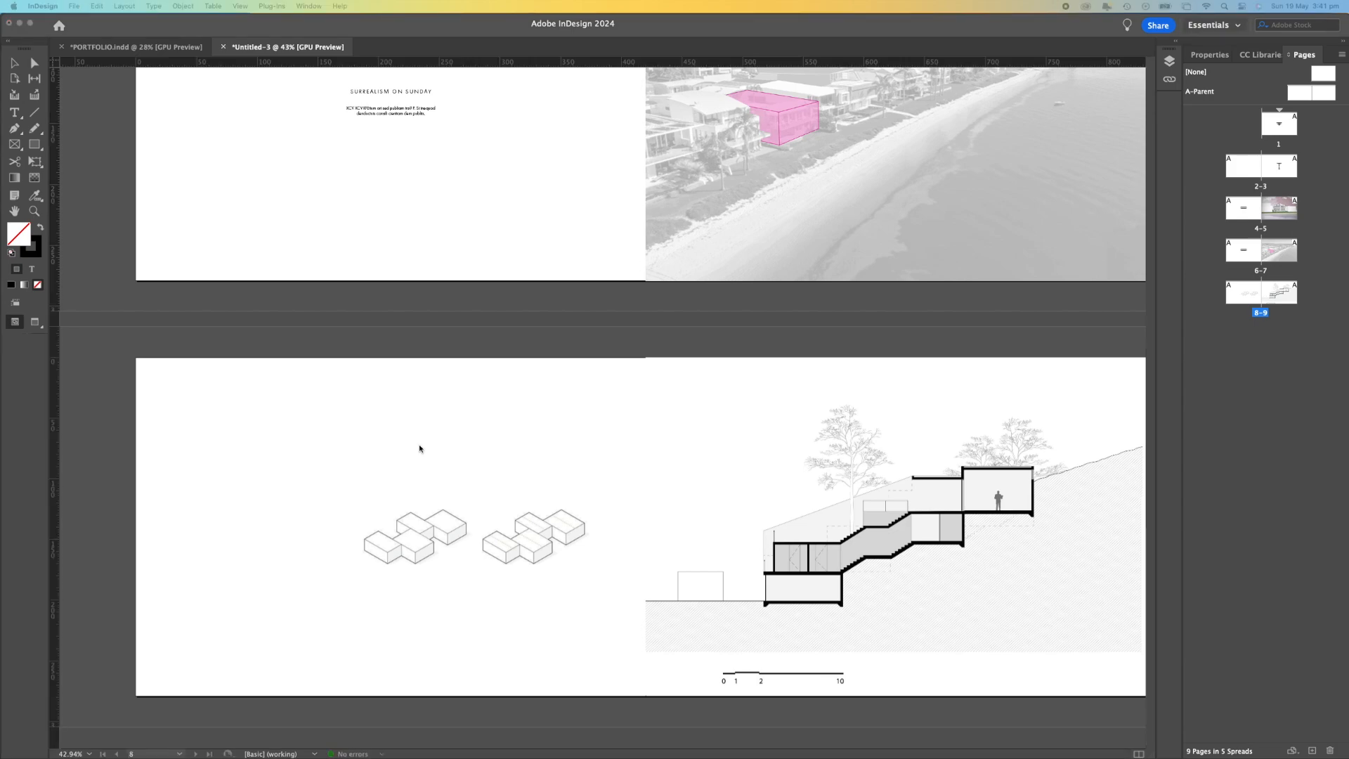
click(418, 538)
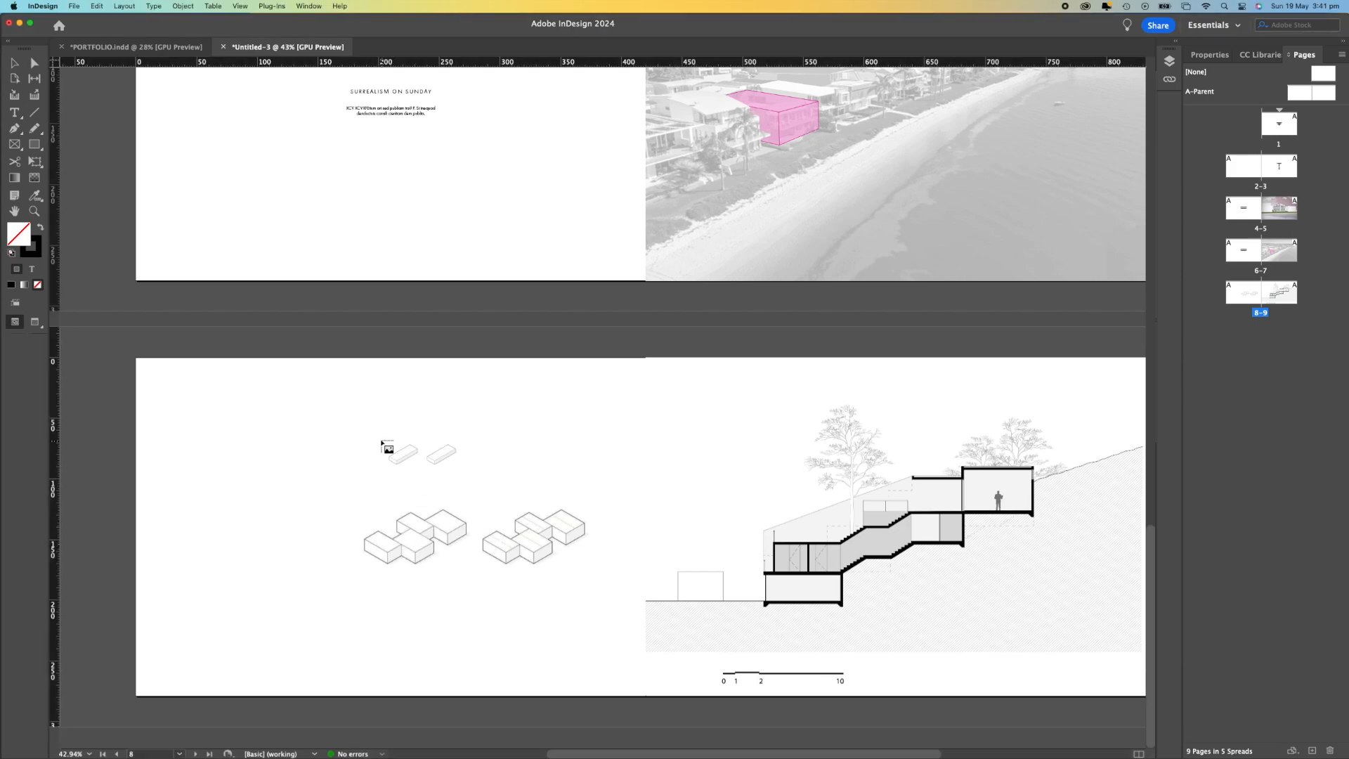
click(243, 522)
drag(378, 564, 283, 617)
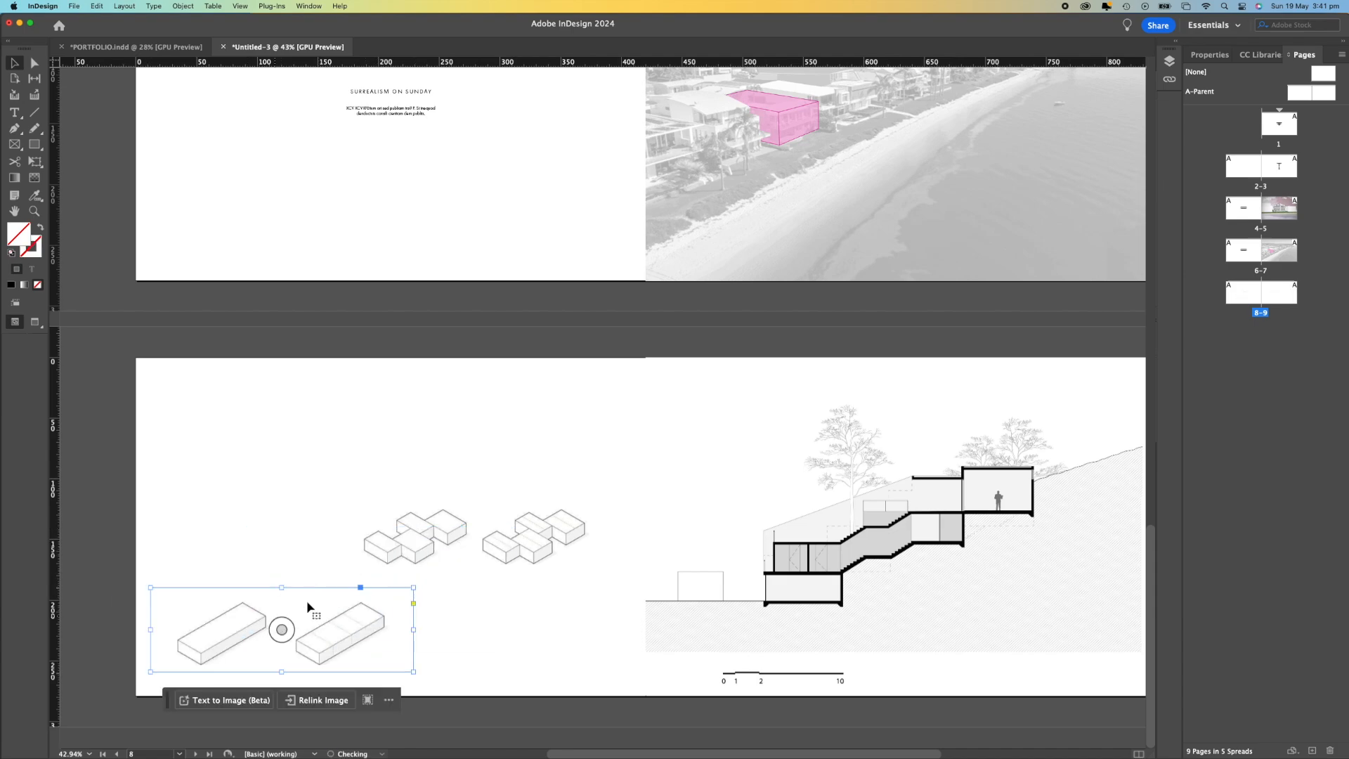
Stack the two pairs of massing diagrams on page 8, the clustered blocks above the long bars.
click(422, 542)
drag(419, 546, 332, 459)
drag(228, 641, 349, 606)
click(572, 490)
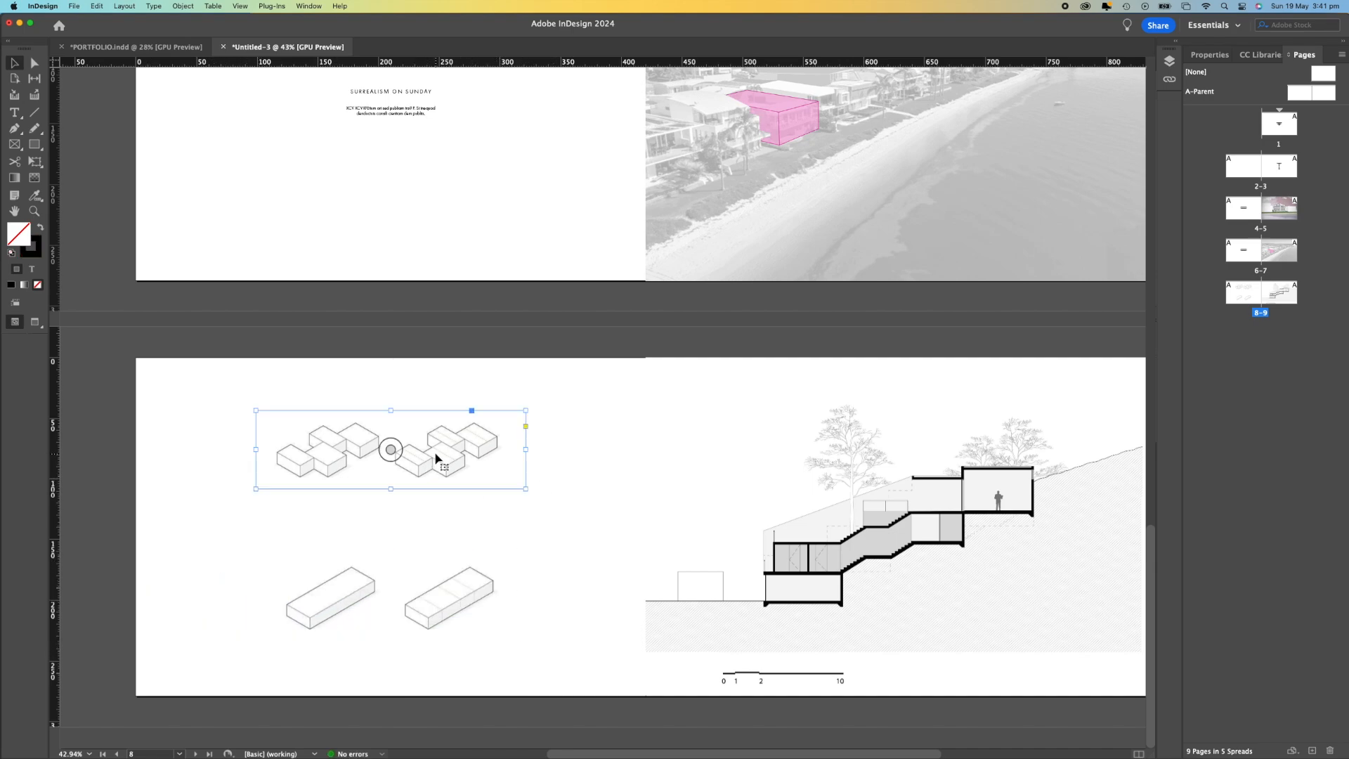
Scale both pairs of massing diagrams down slightly and line the clustered blocks up above the long bars.
click(471, 450)
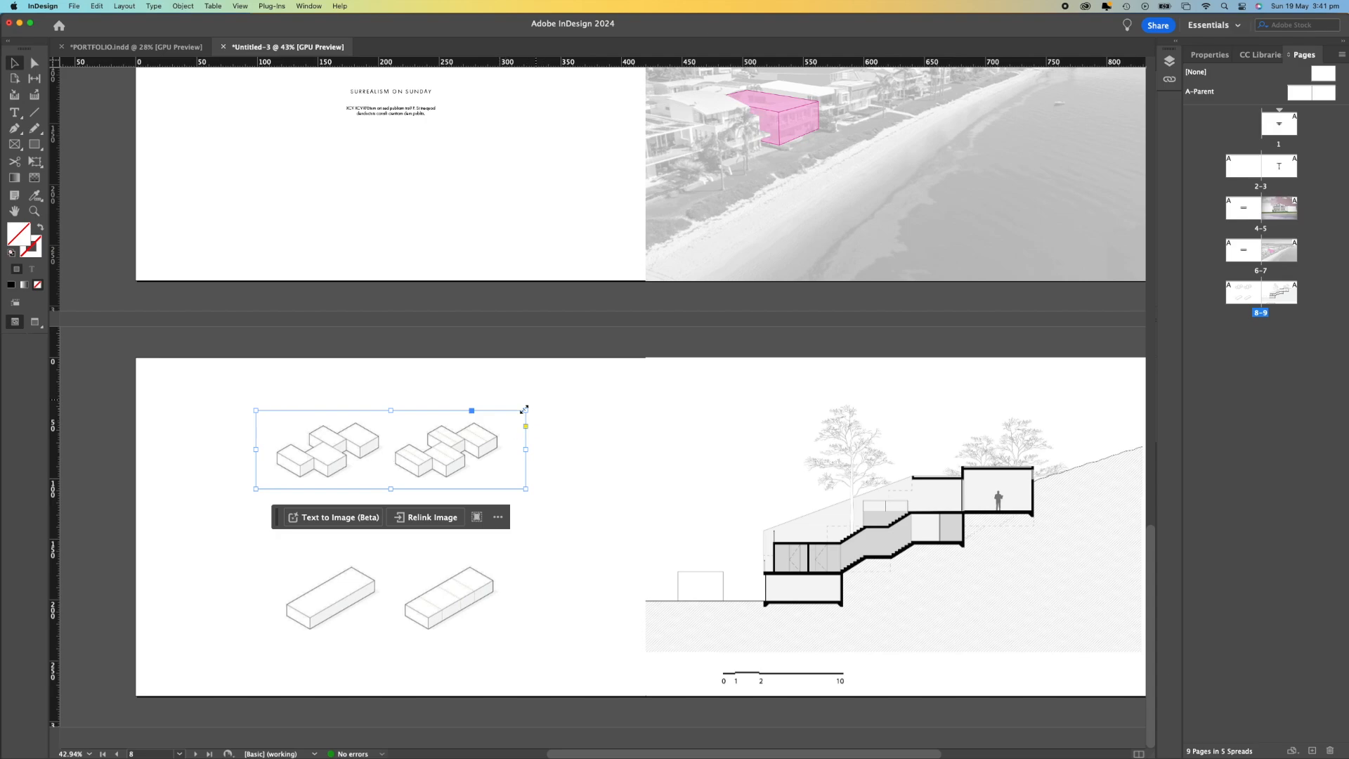
drag(526, 411, 504, 424)
click(521, 551)
drag(521, 552, 505, 558)
click(434, 459)
drag(434, 459, 445, 459)
click(444, 568)
click(521, 511)
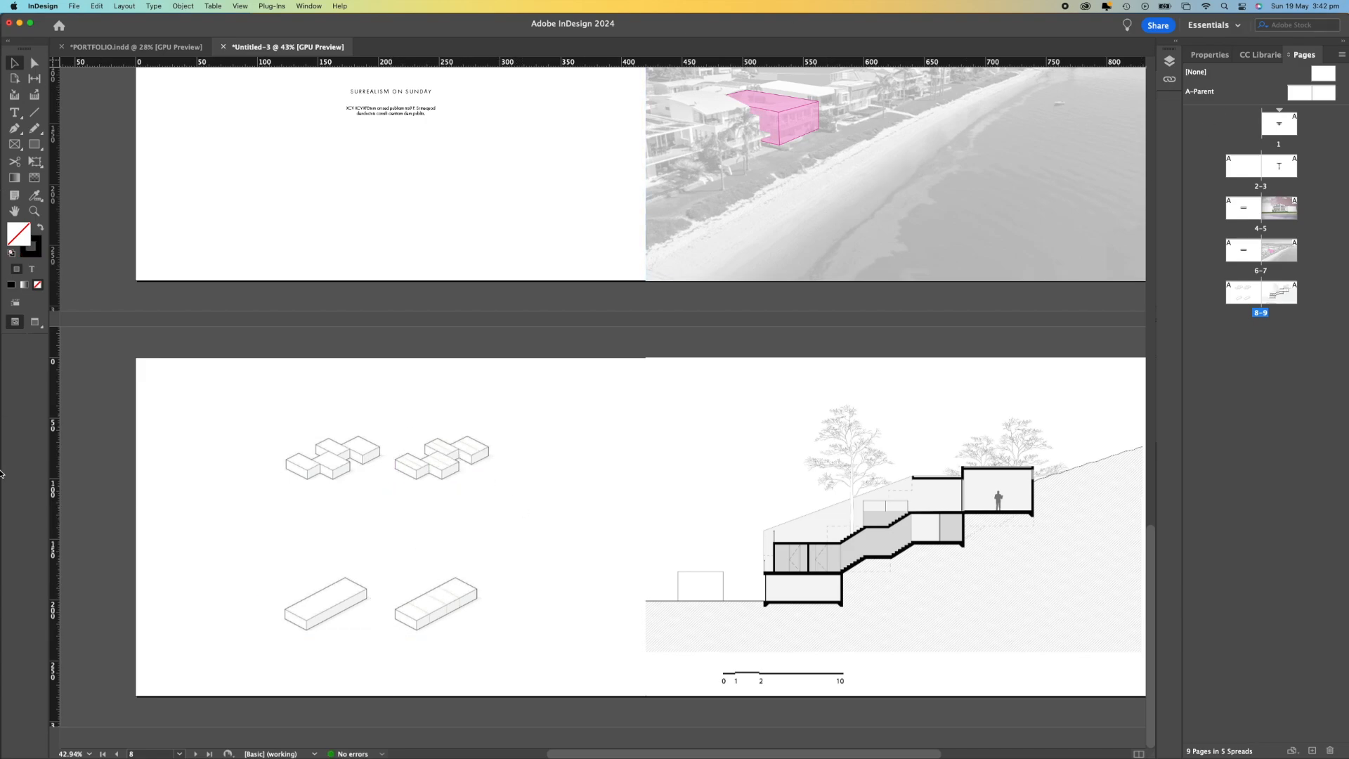
Add a text frame beneath the upper pair of diagrams with the caption "Dived Massing".
click(9, 117)
drag(277, 499, 384, 513)
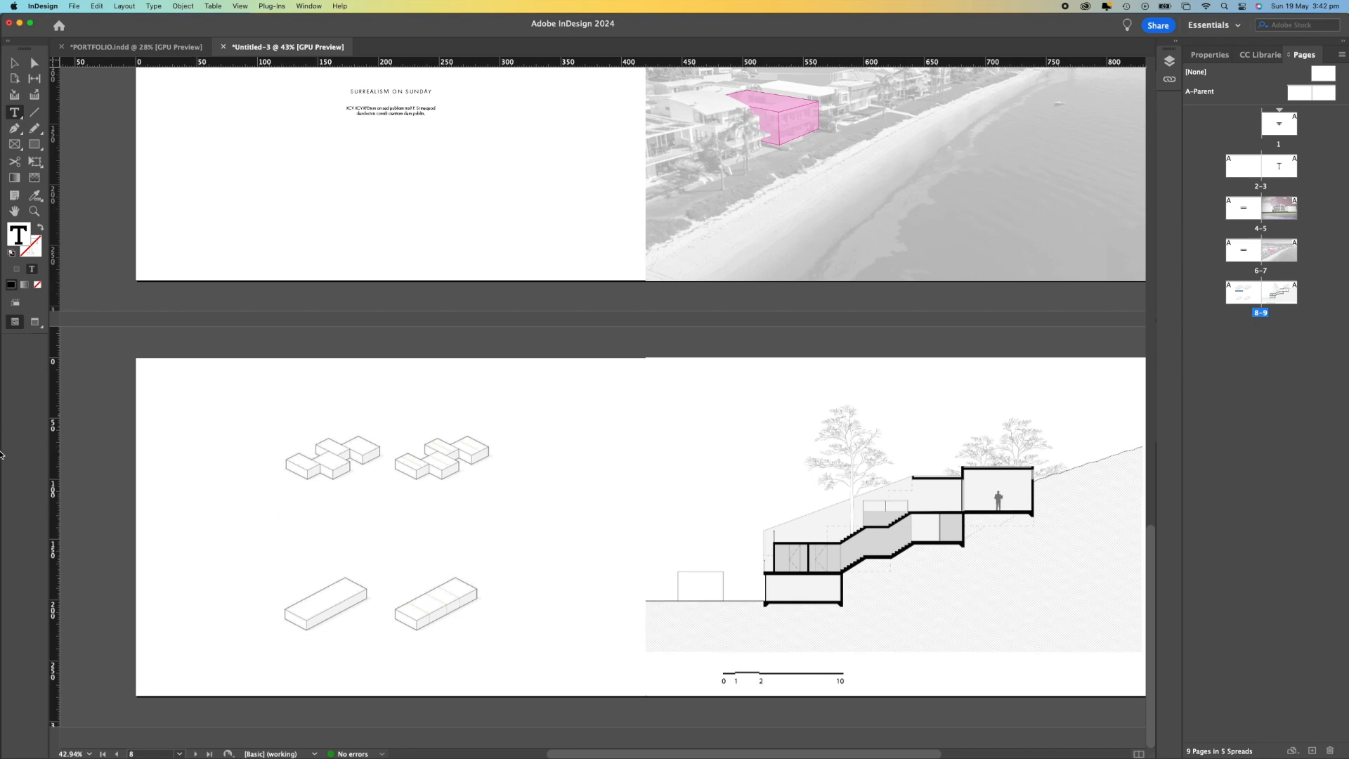
text(D)
click(275, 545)
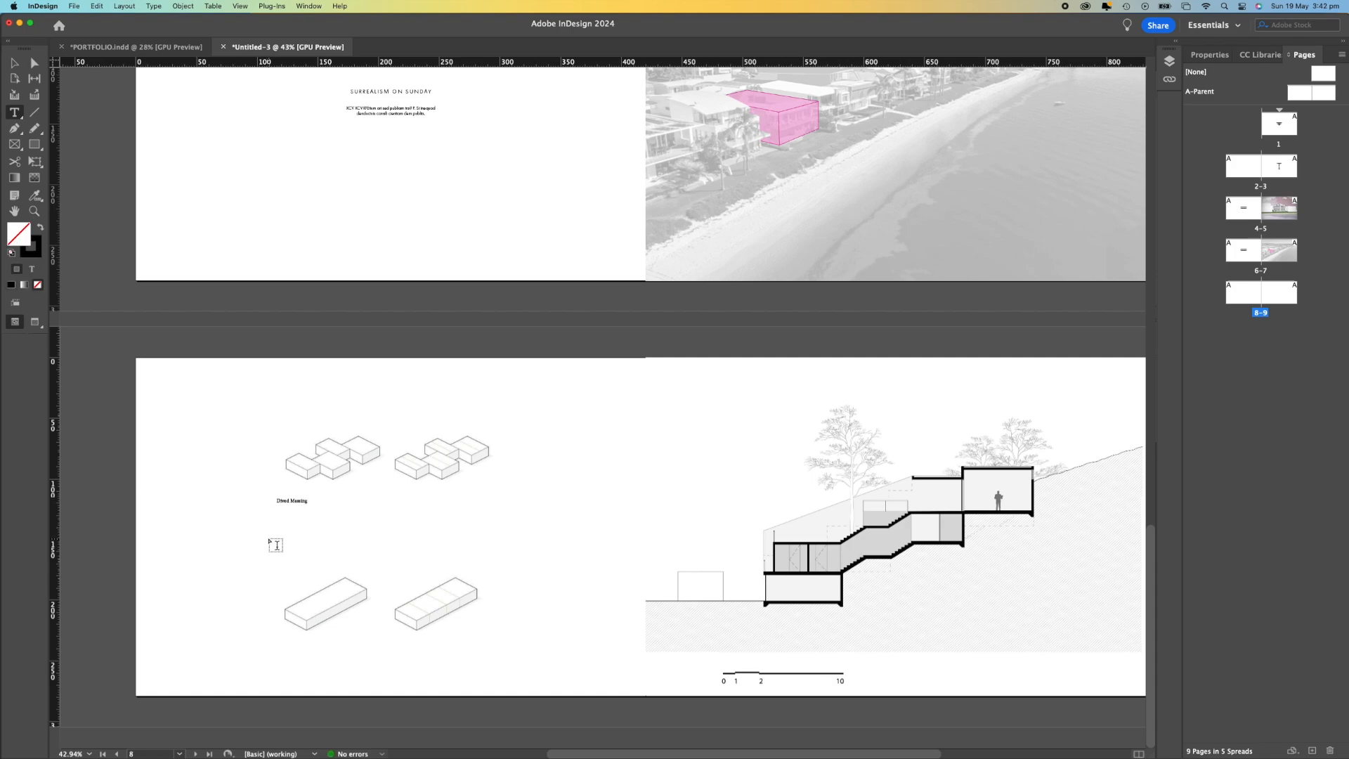
Set the caption's font to Futura PT at 9 pt.
click(288, 501)
triple_click(288, 501)
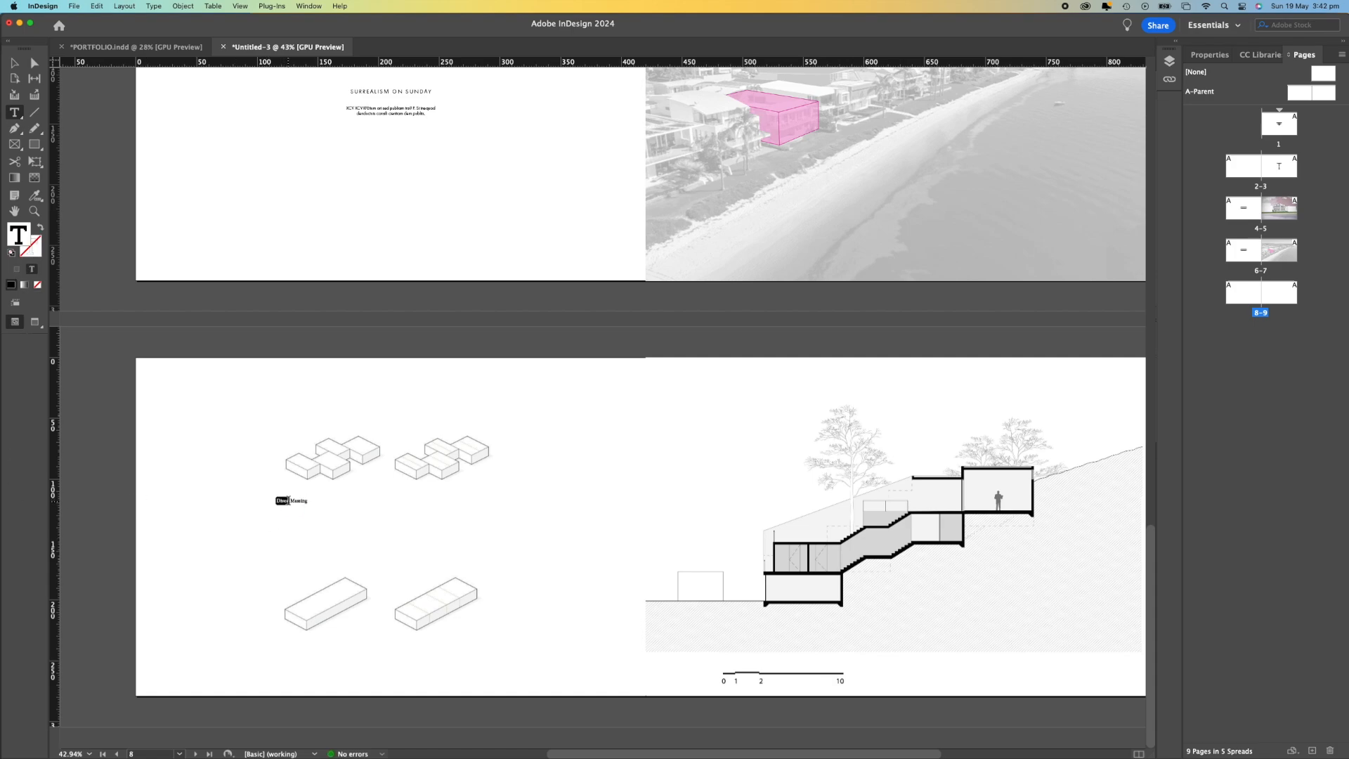
click(1209, 55)
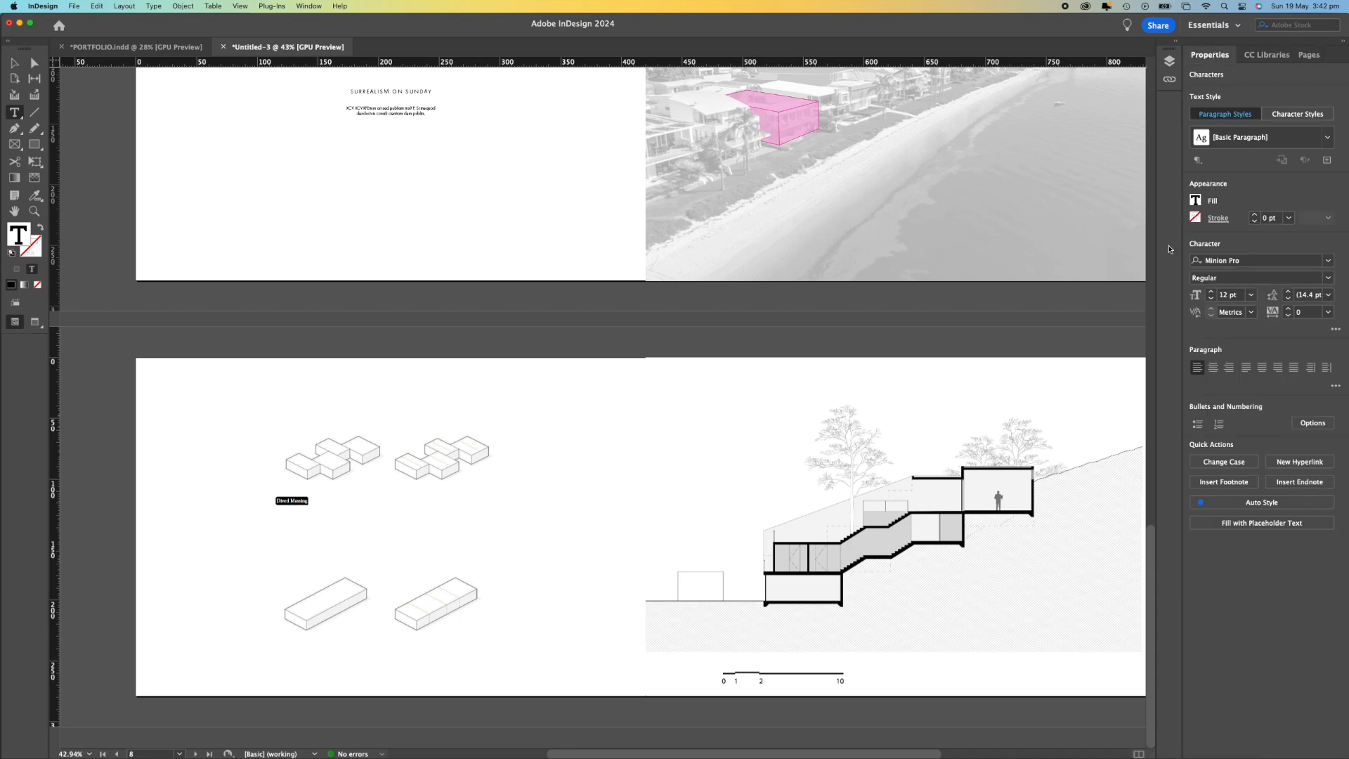
click(1331, 260)
scroll(1062, 482, up, 15)
click(1075, 315)
click(1211, 300)
click(1211, 300)
click(1211, 300)
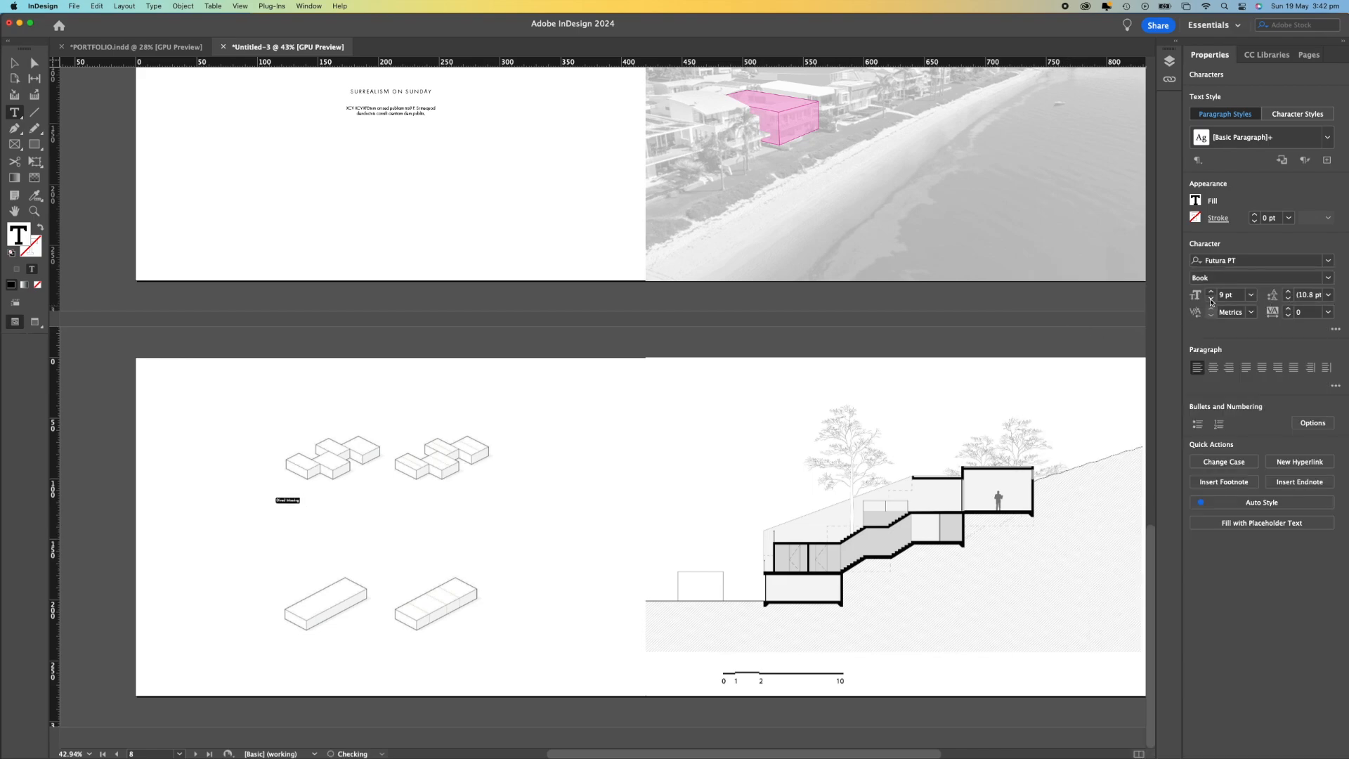
Change the caption's font style to Light.
click(1290, 276)
click(1329, 278)
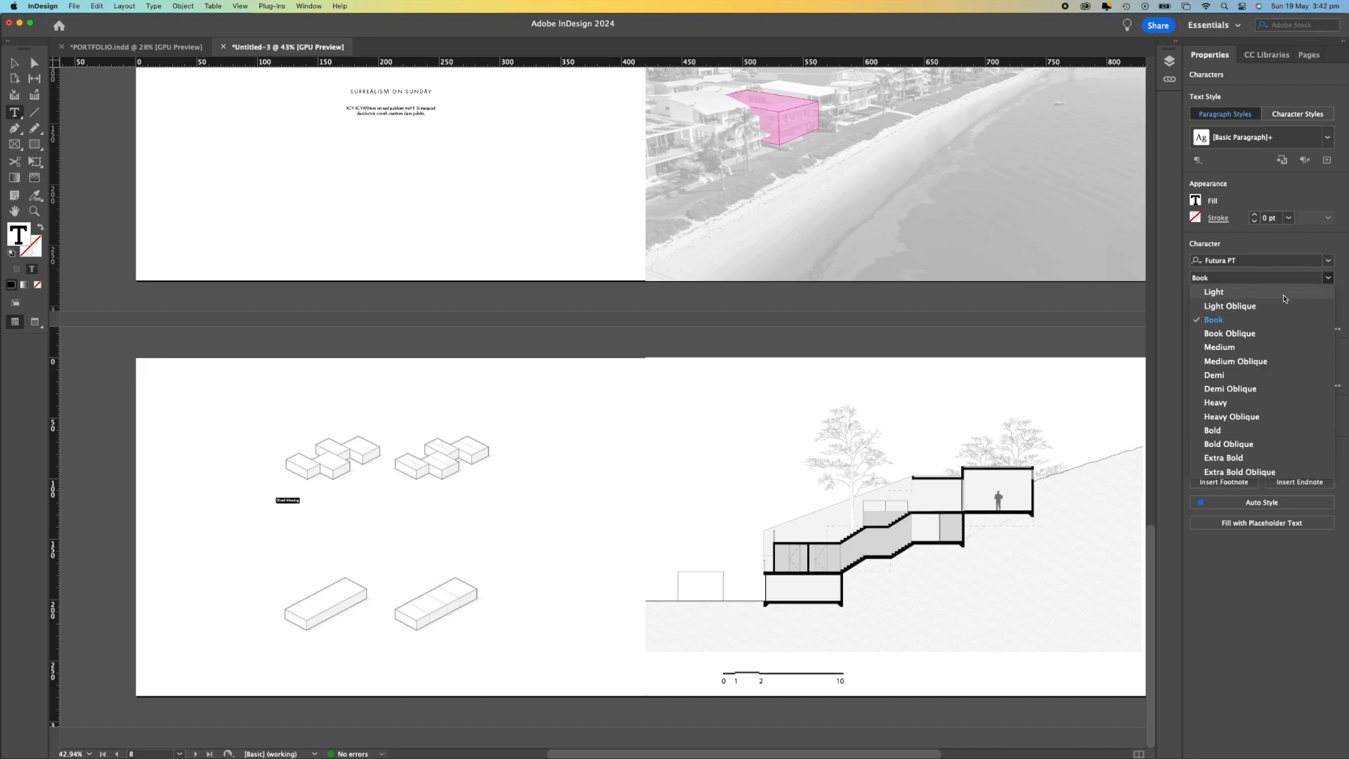
click(1286, 300)
click(258, 535)
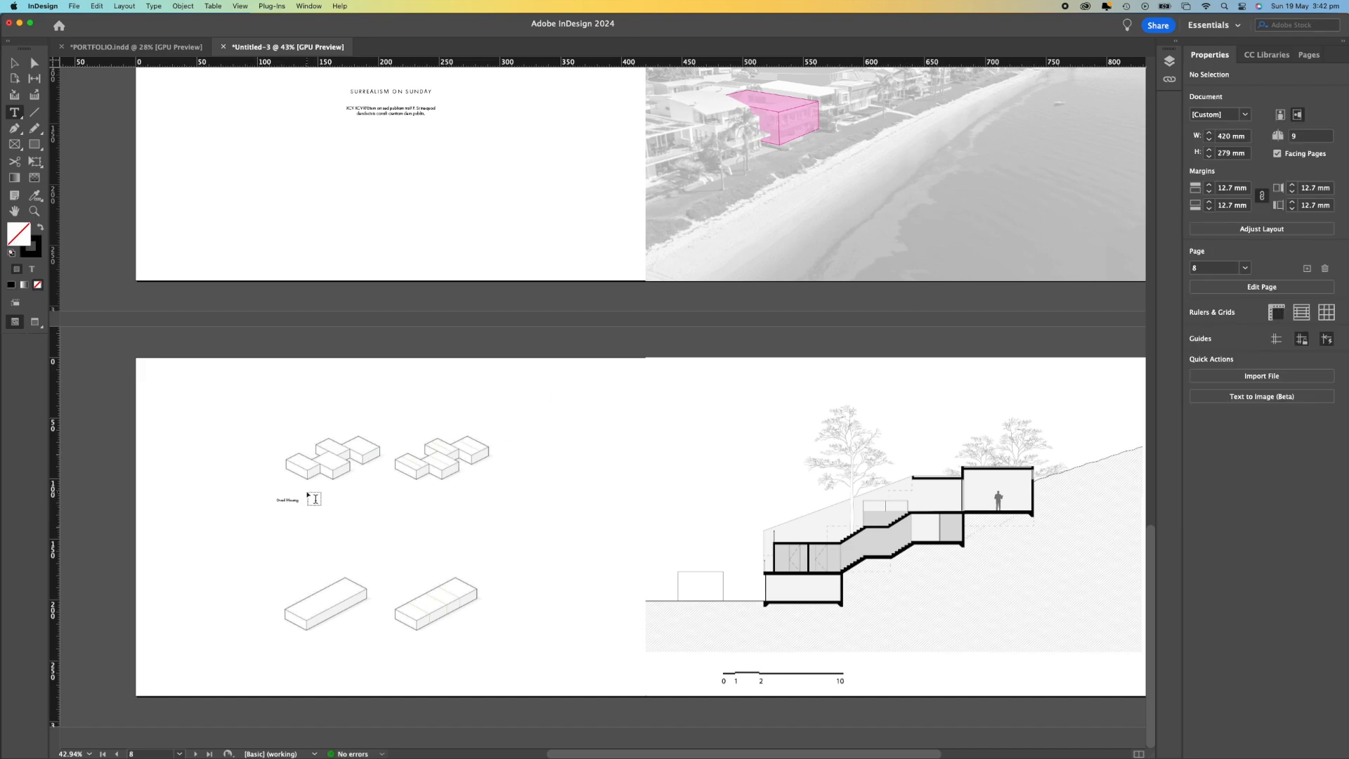
Correct the caption's wording to "Divided Massing".
scroll(314, 499, up, 5)
scroll(314, 499, down, 2)
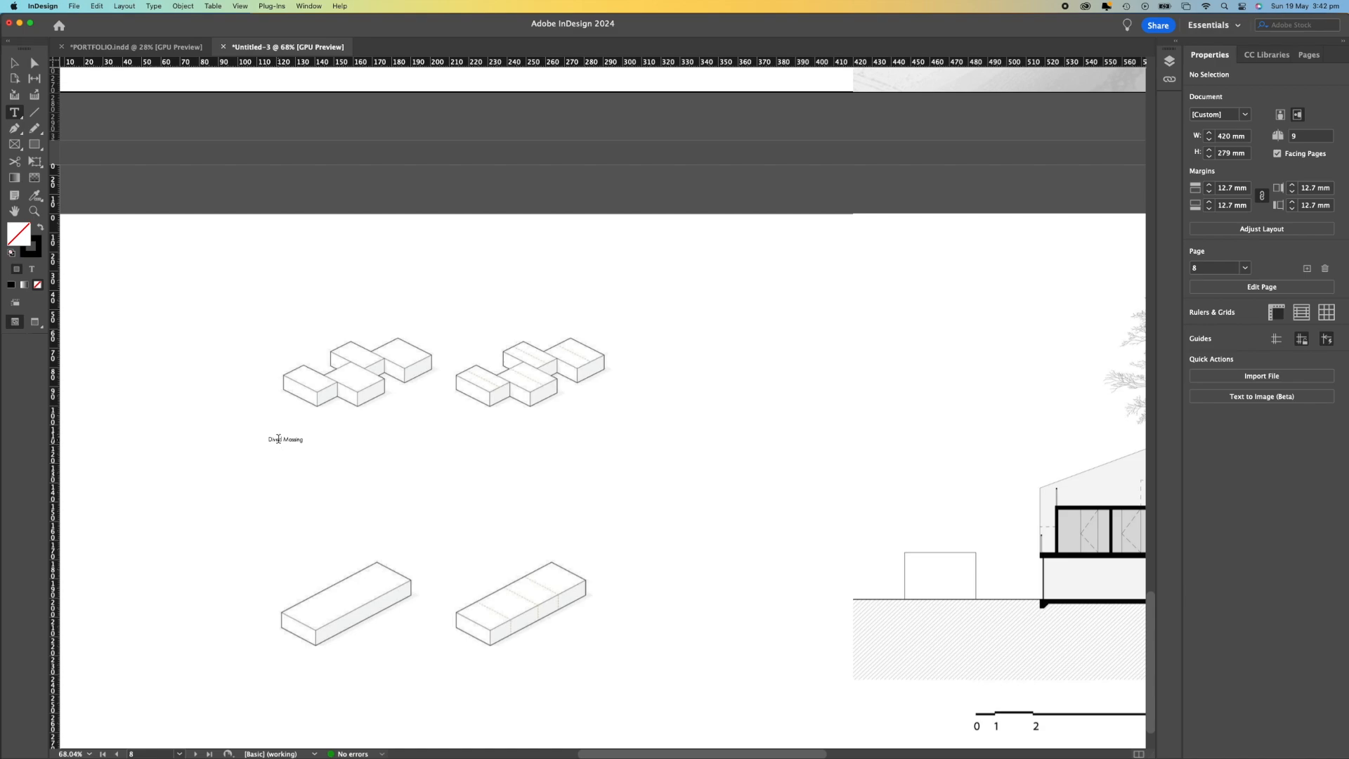
double_click(276, 439)
click(337, 434)
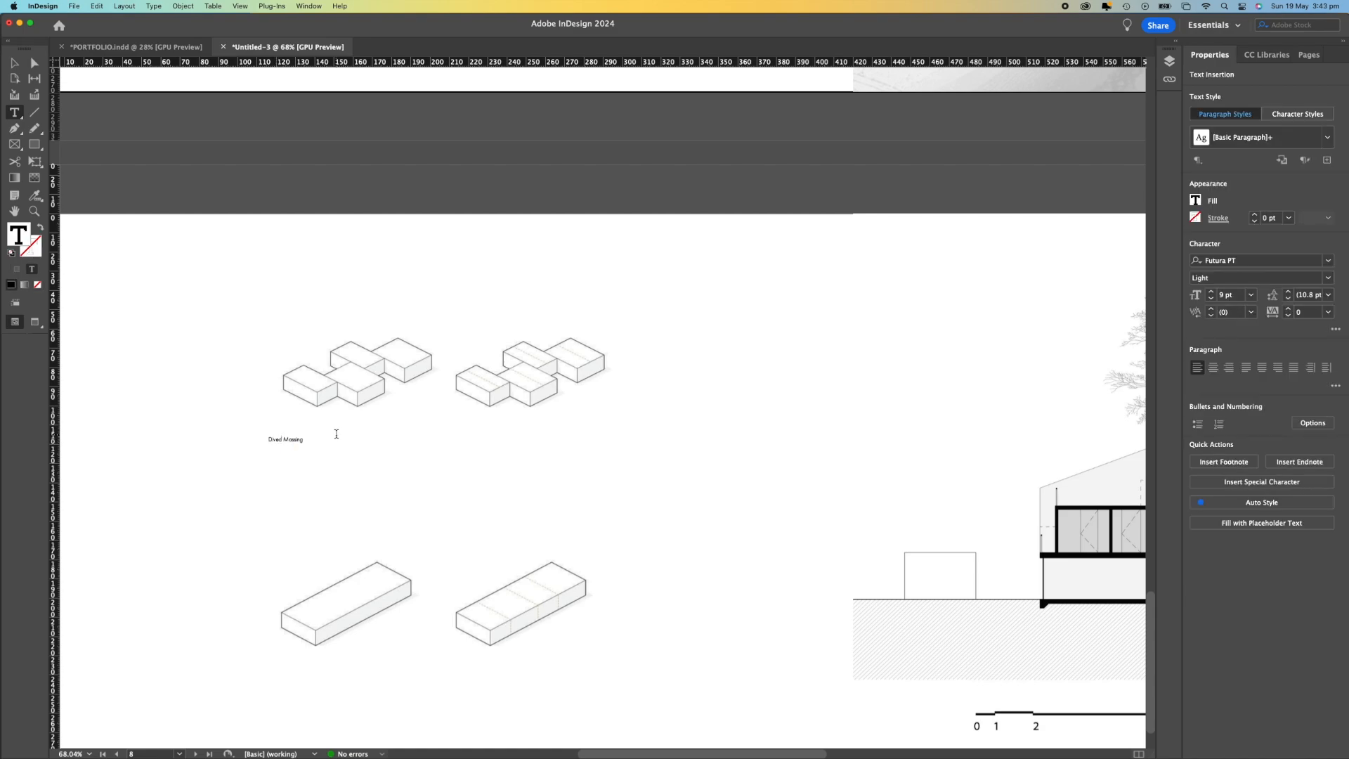
text(id)
click(353, 473)
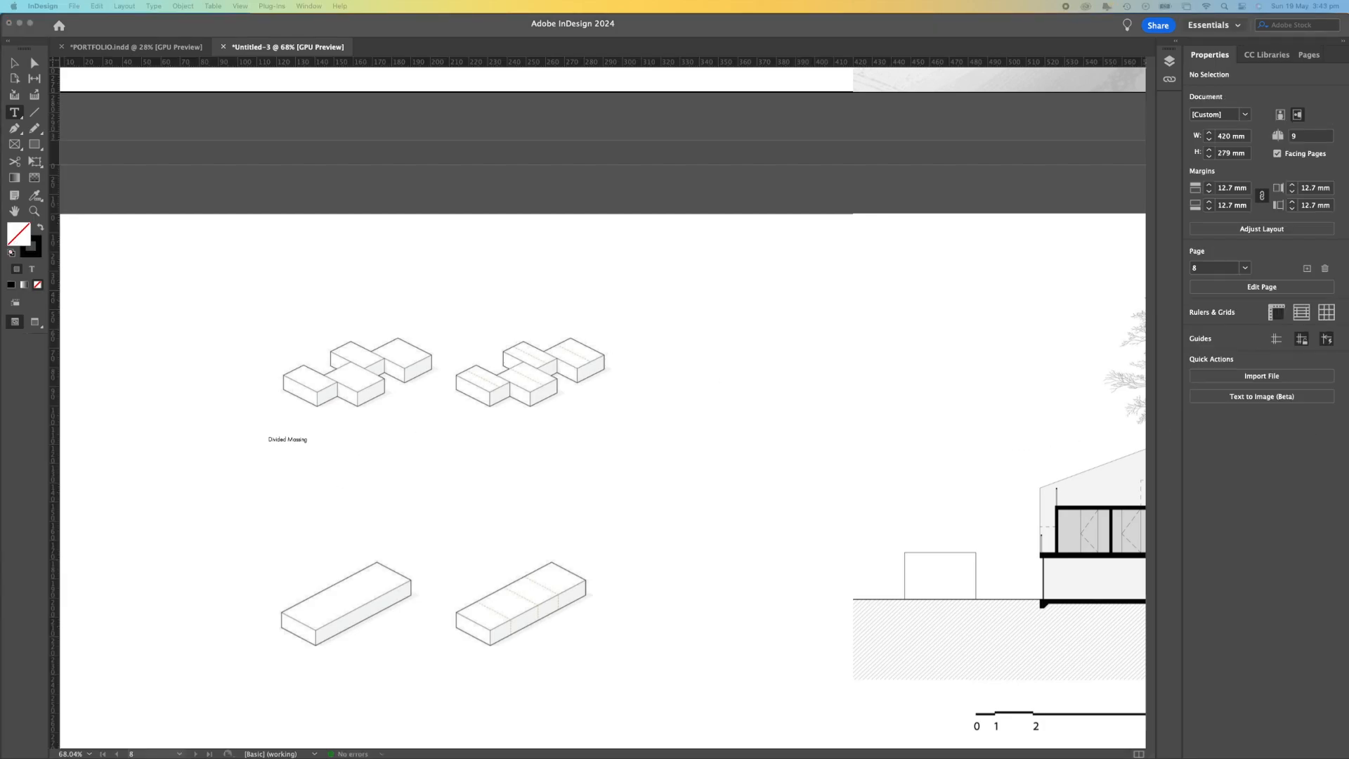
Shrink the caption frame to about 21.5 by 4.5 mm and move it beneath the first clustered diagram.
key(v)
click(300, 445)
drag(435, 445, 319, 444)
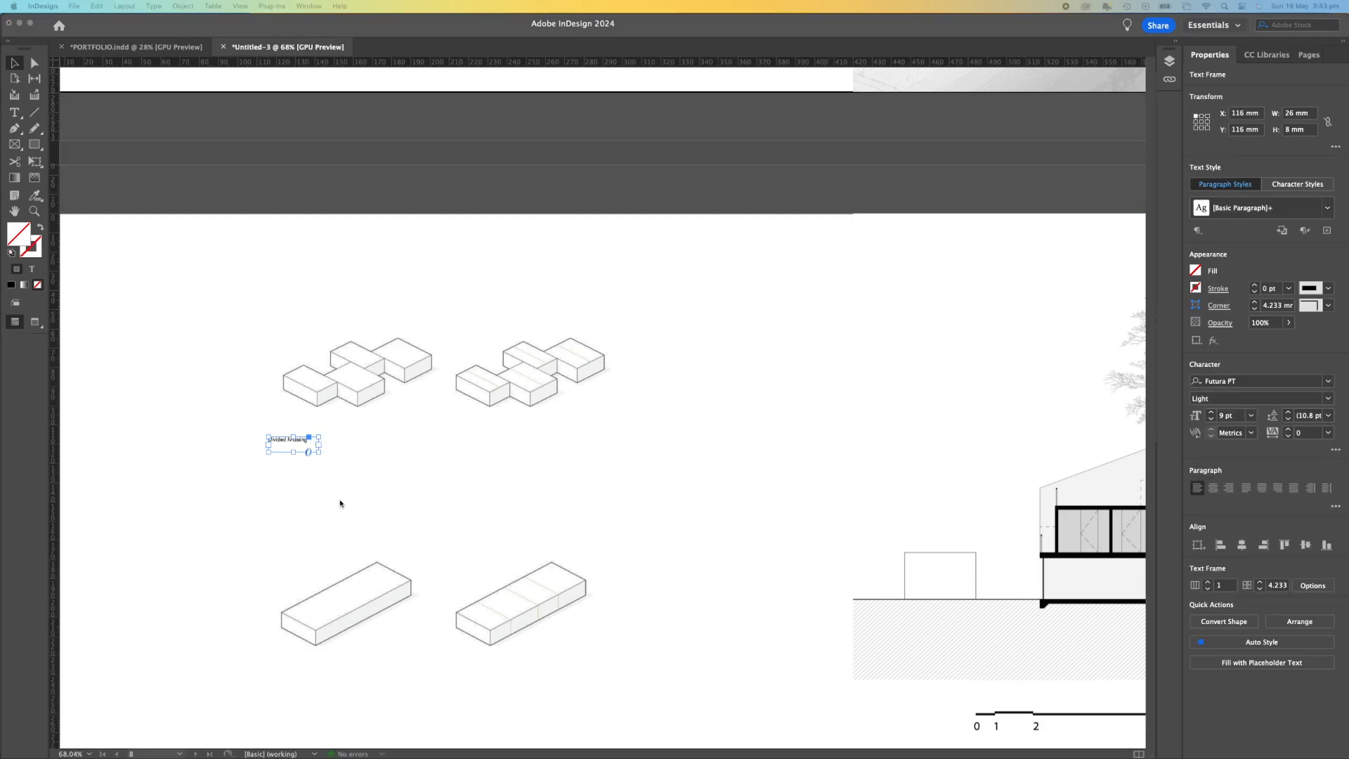
click(279, 493)
click(280, 493)
click(279, 448)
drag(307, 449, 376, 433)
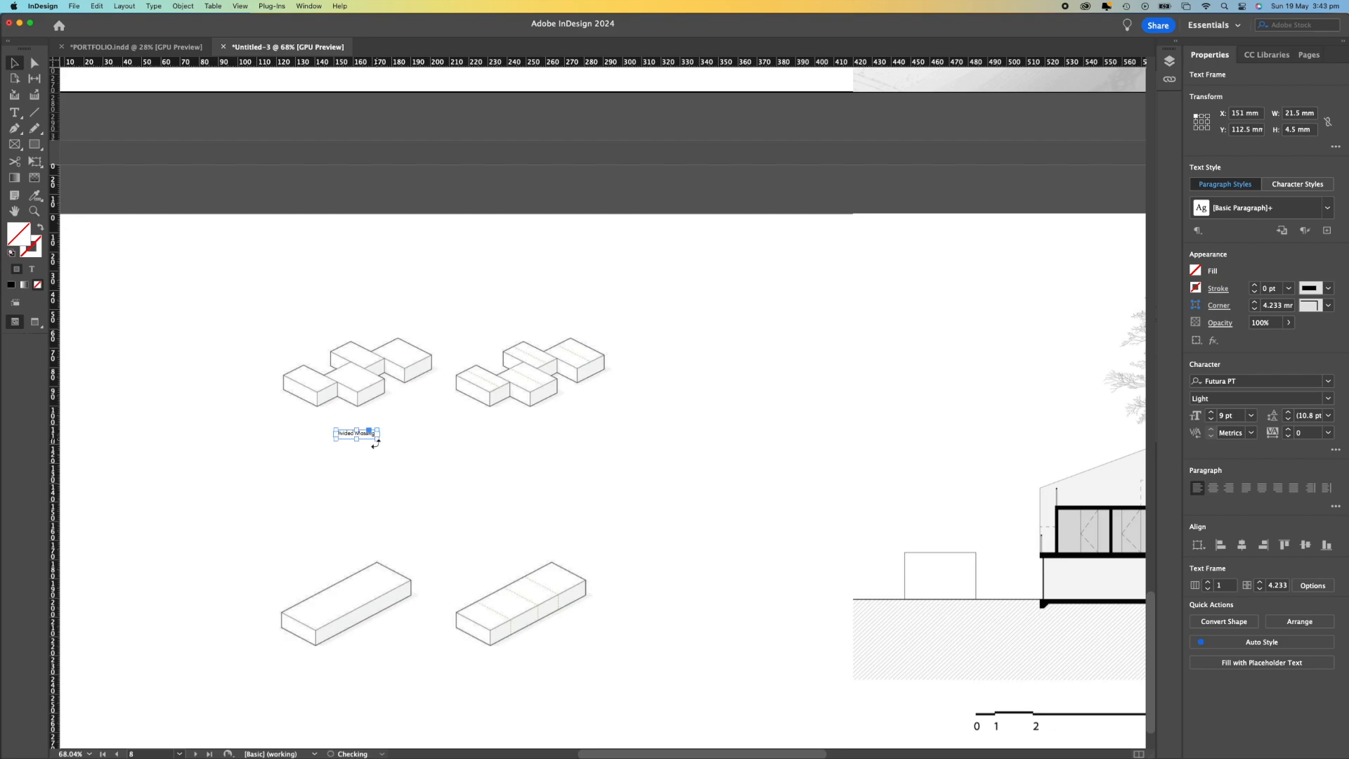
Add vertical guides at about 163 mm and 252 mm through the lowest corners of the two clustered diagrams.
click(61, 429)
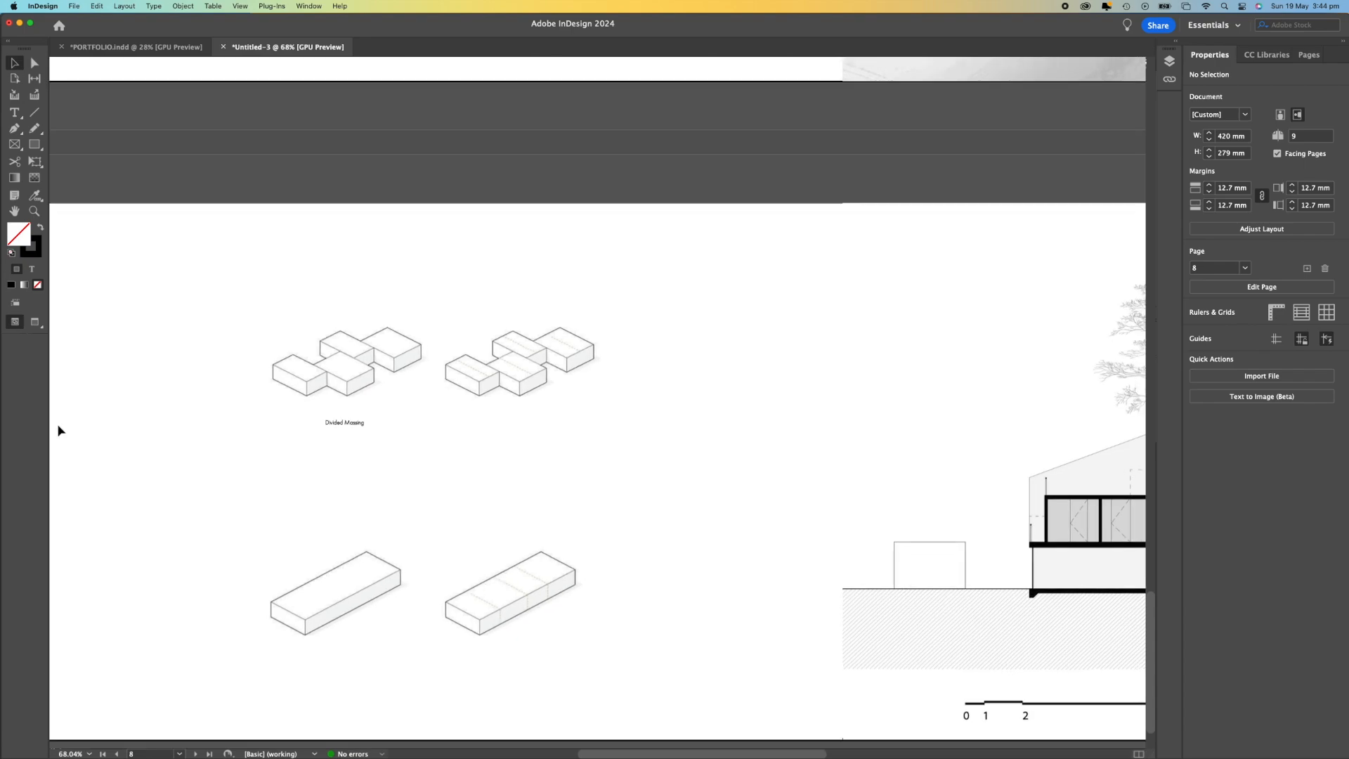
drag(57, 424, 360, 421)
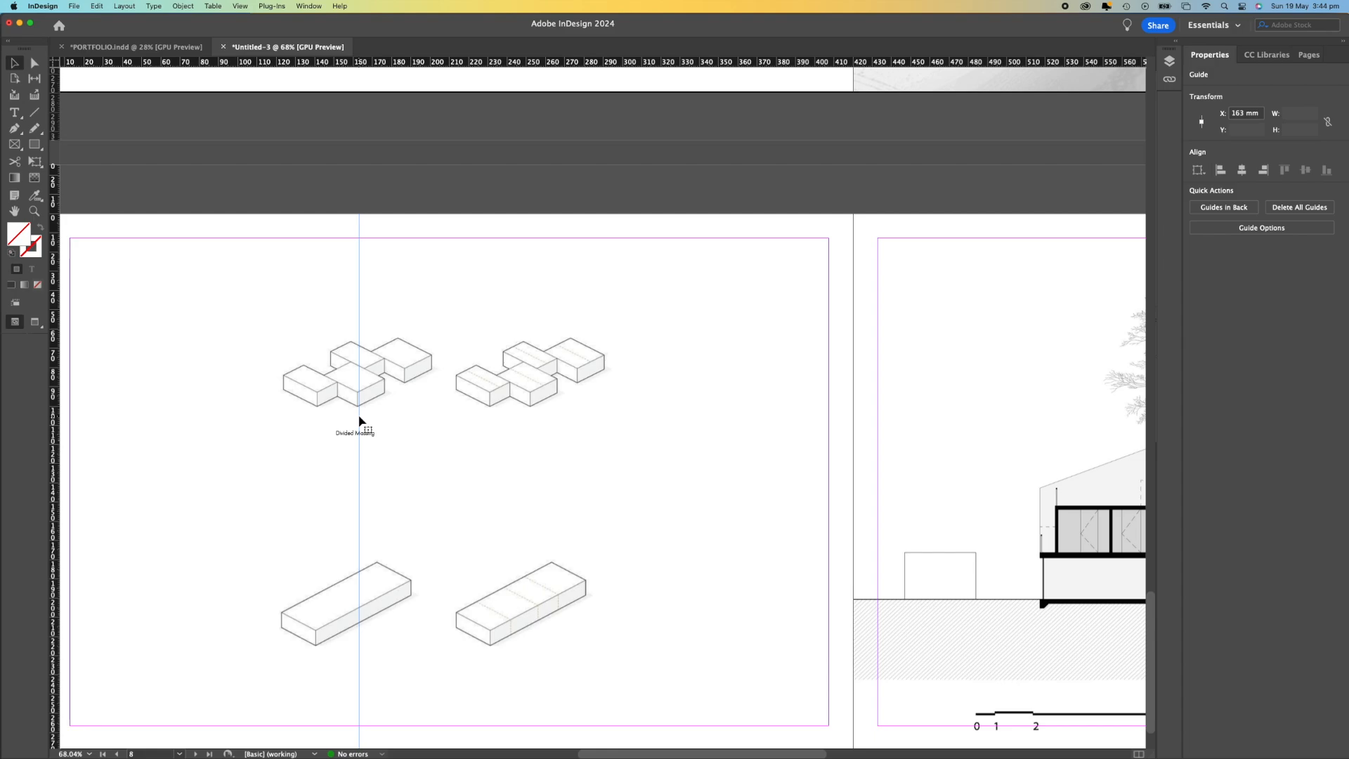
drag(67, 422, 531, 412)
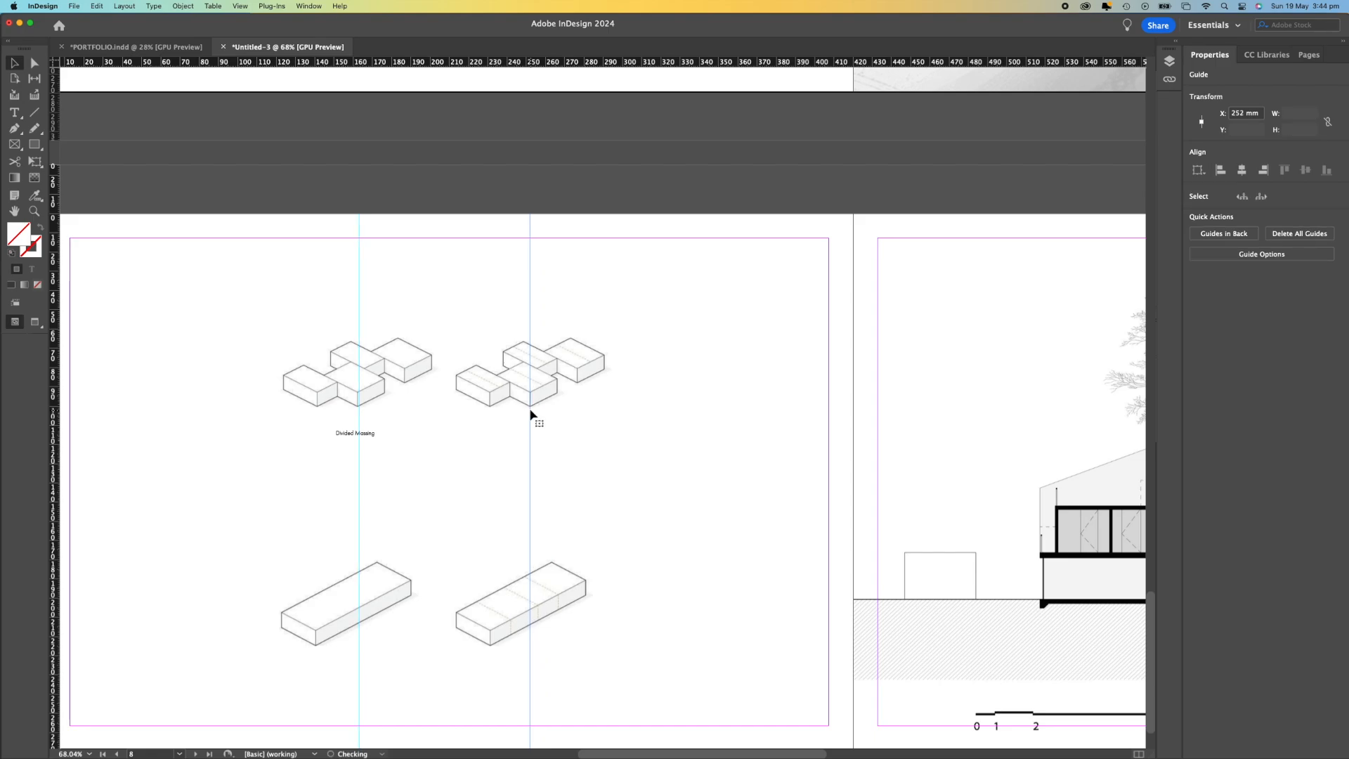
right_click(531, 431)
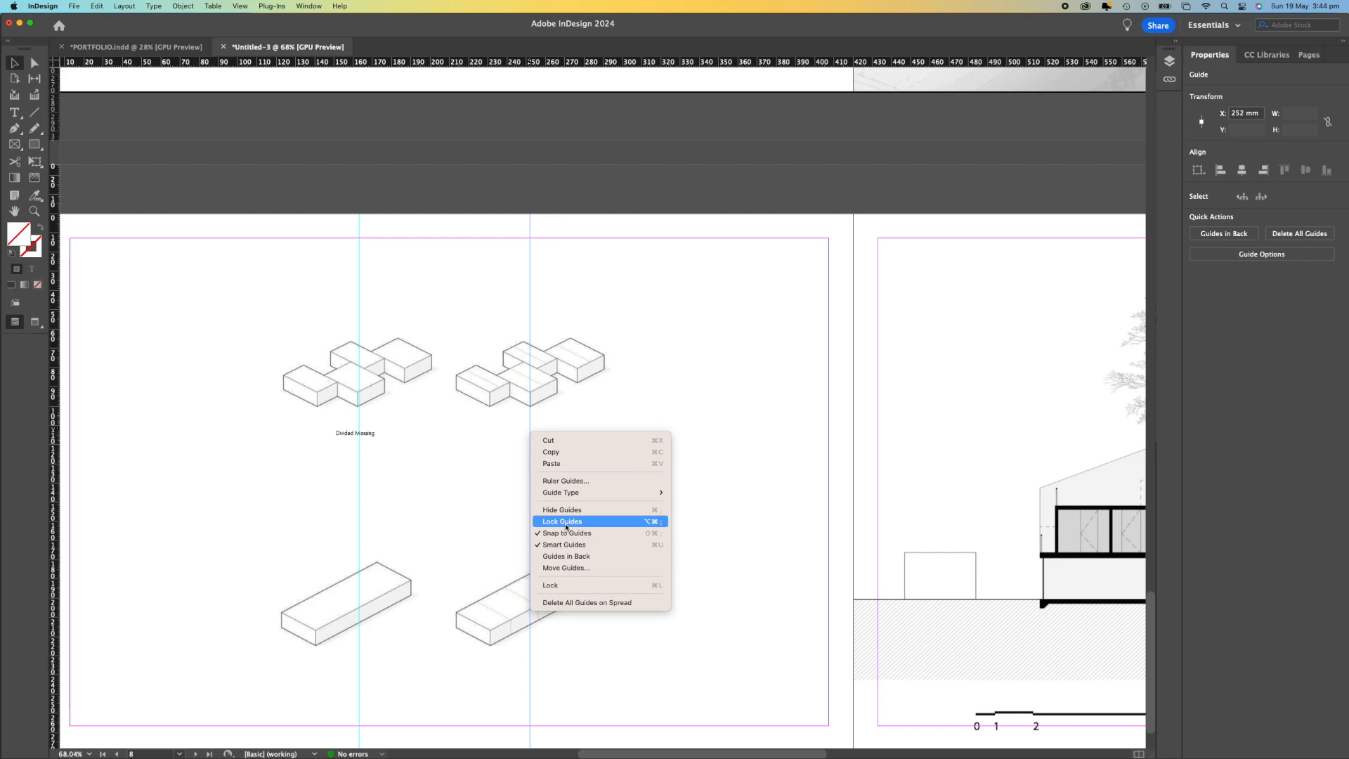
click(459, 551)
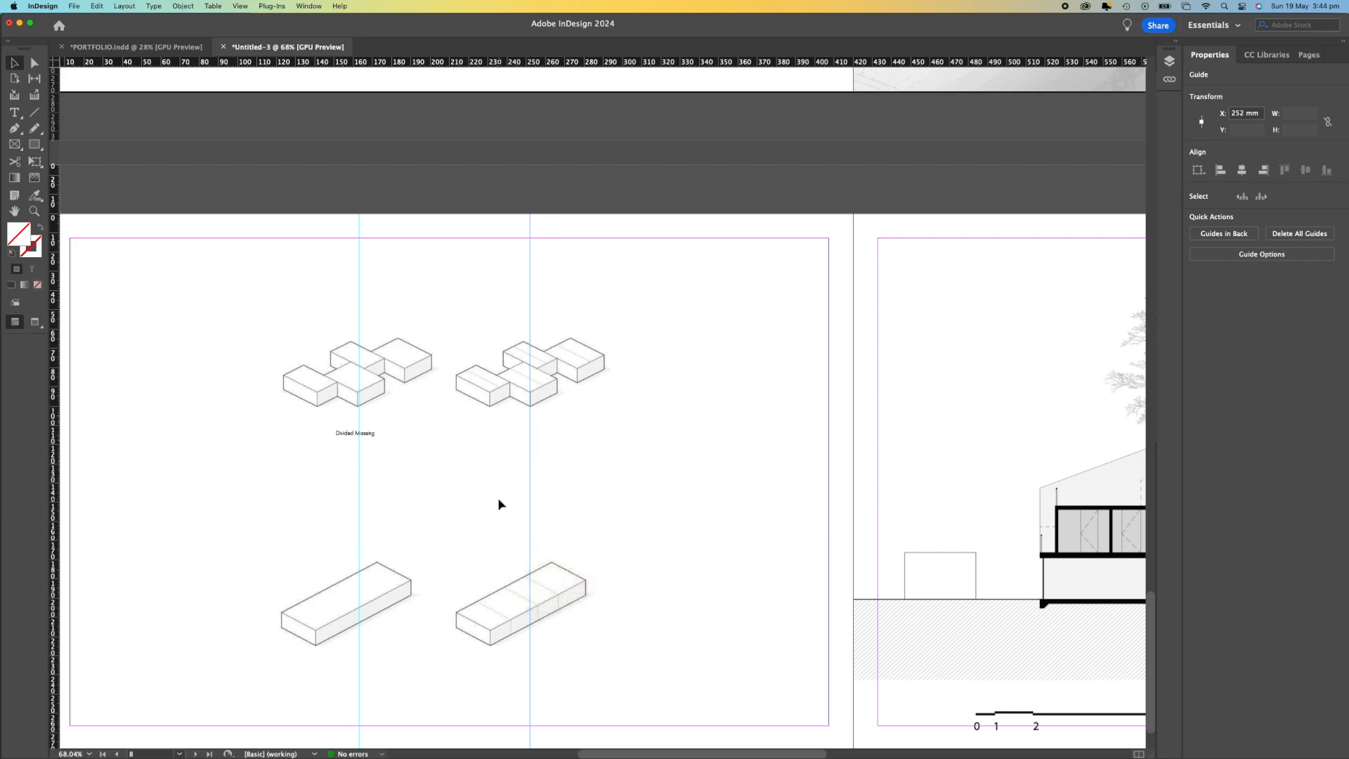
click(534, 481)
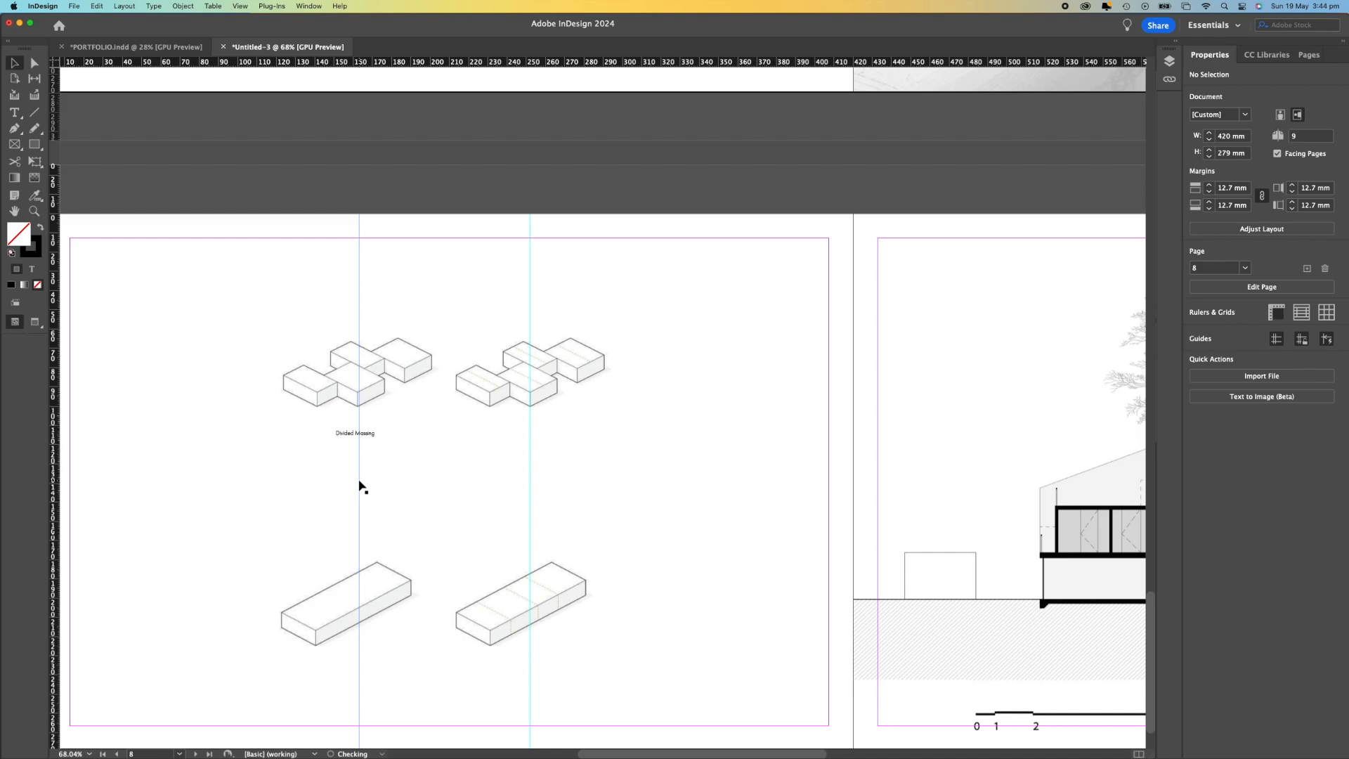
click(360, 486)
click(530, 500)
click(474, 499)
click(531, 478)
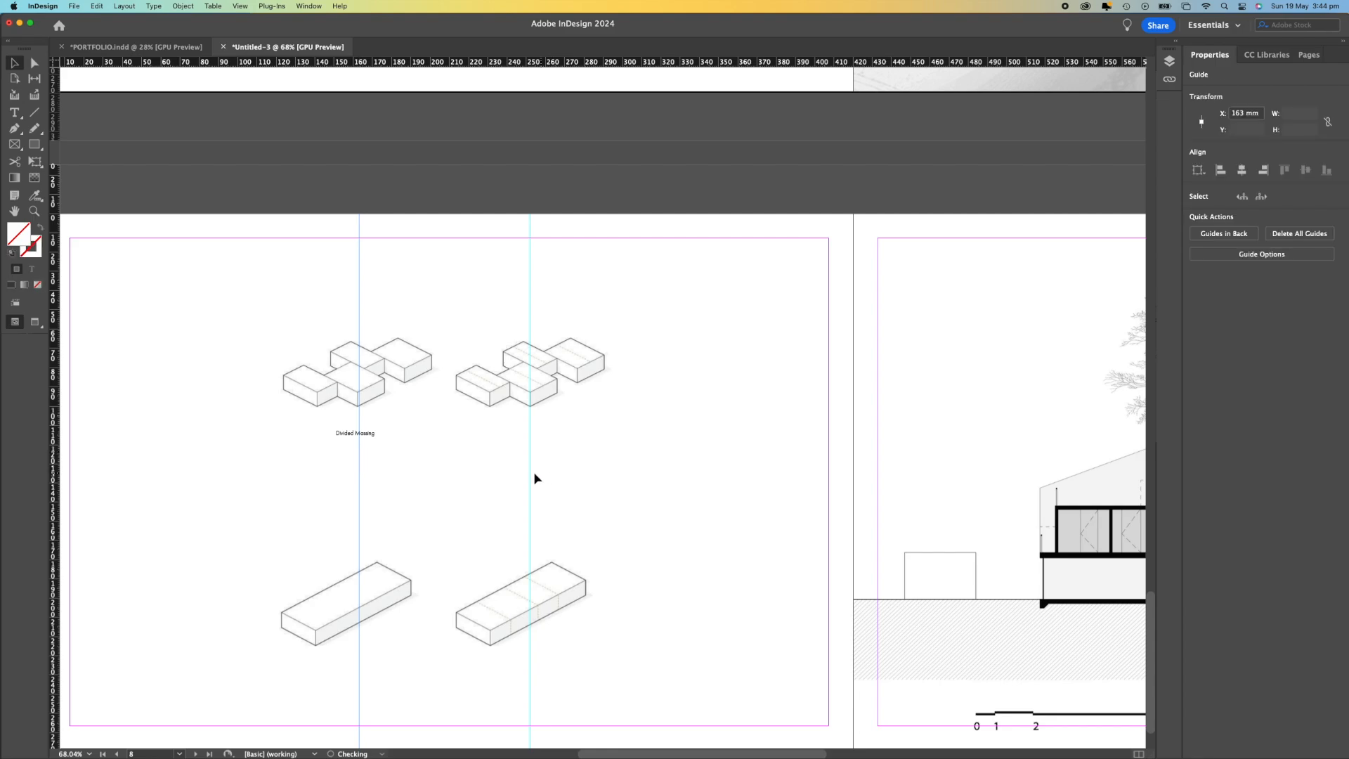
click(456, 488)
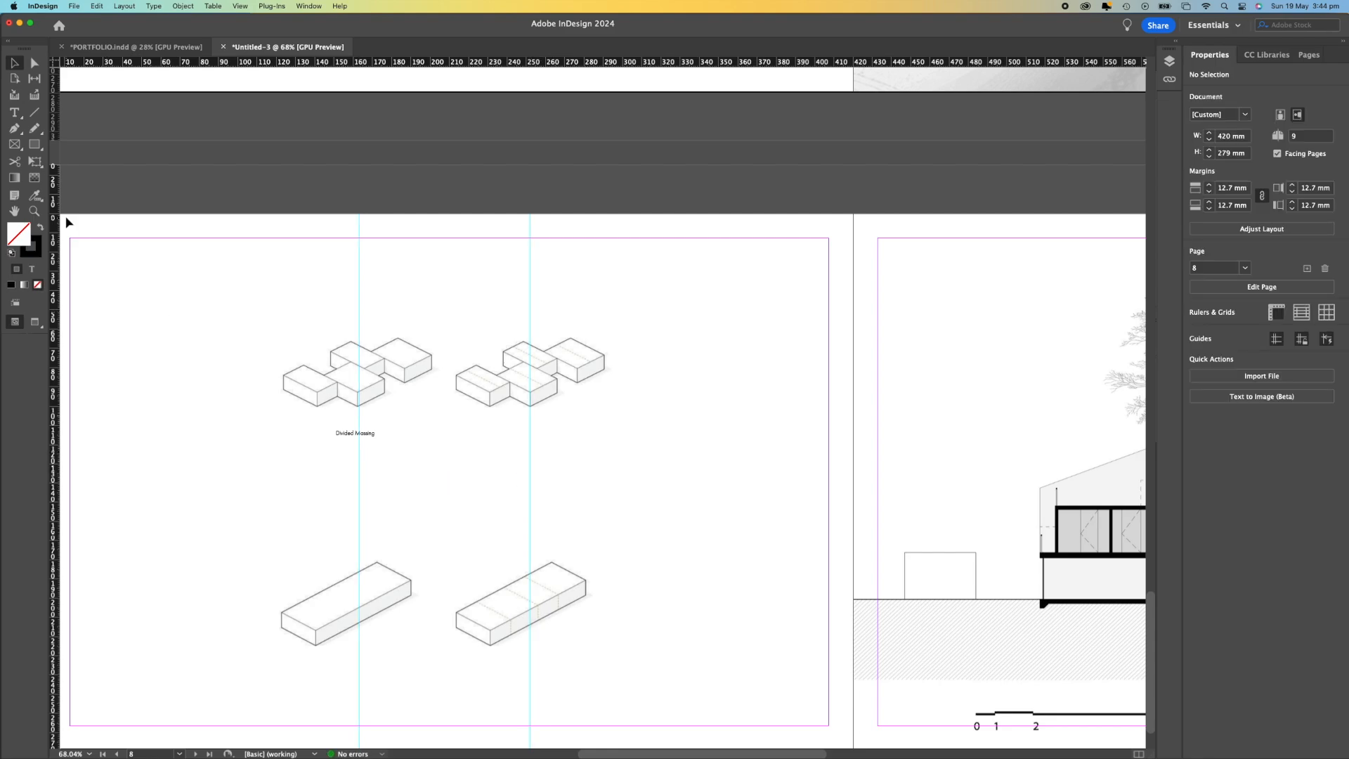
Add horizontal guides at about 114.75 mm through the caption and 100.5 mm at the base of the clustered diagrams.
drag(267, 63, 300, 435)
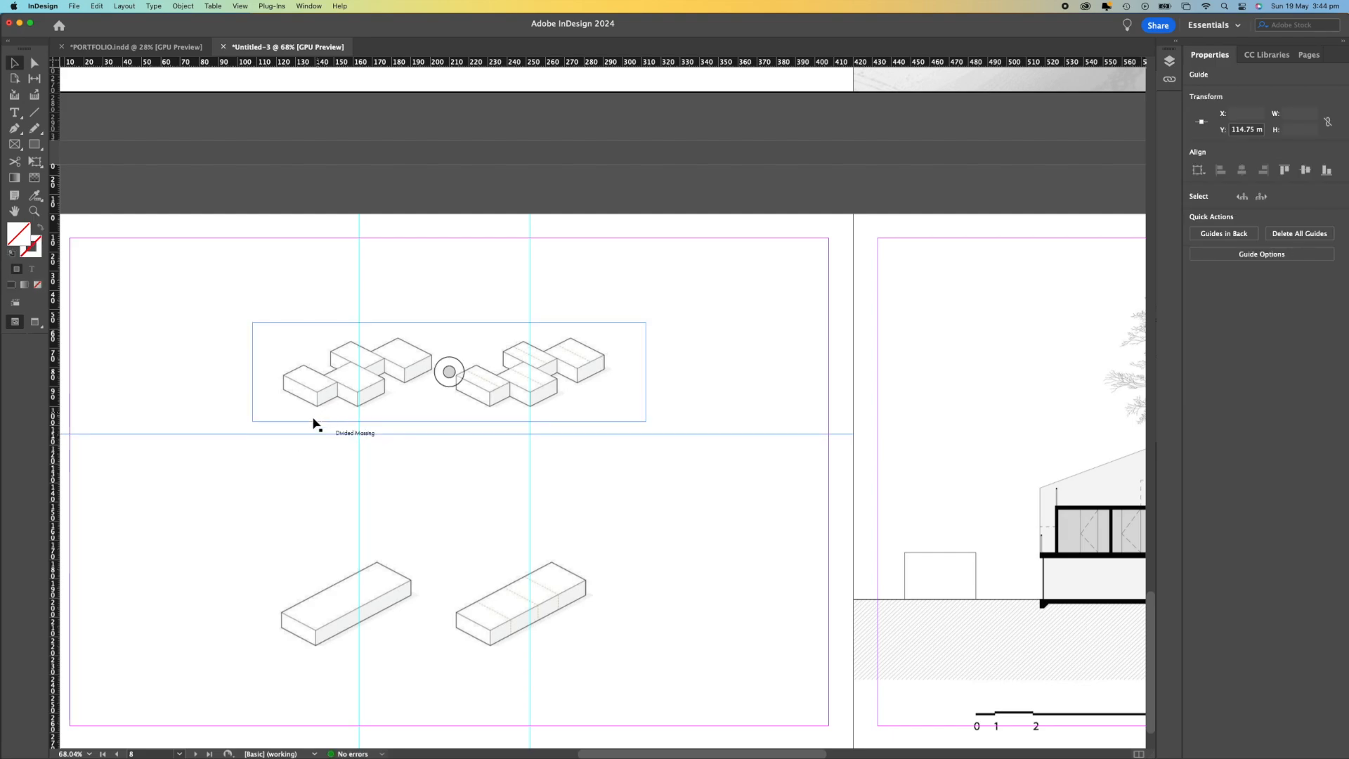
scroll(334, 413, down, 2)
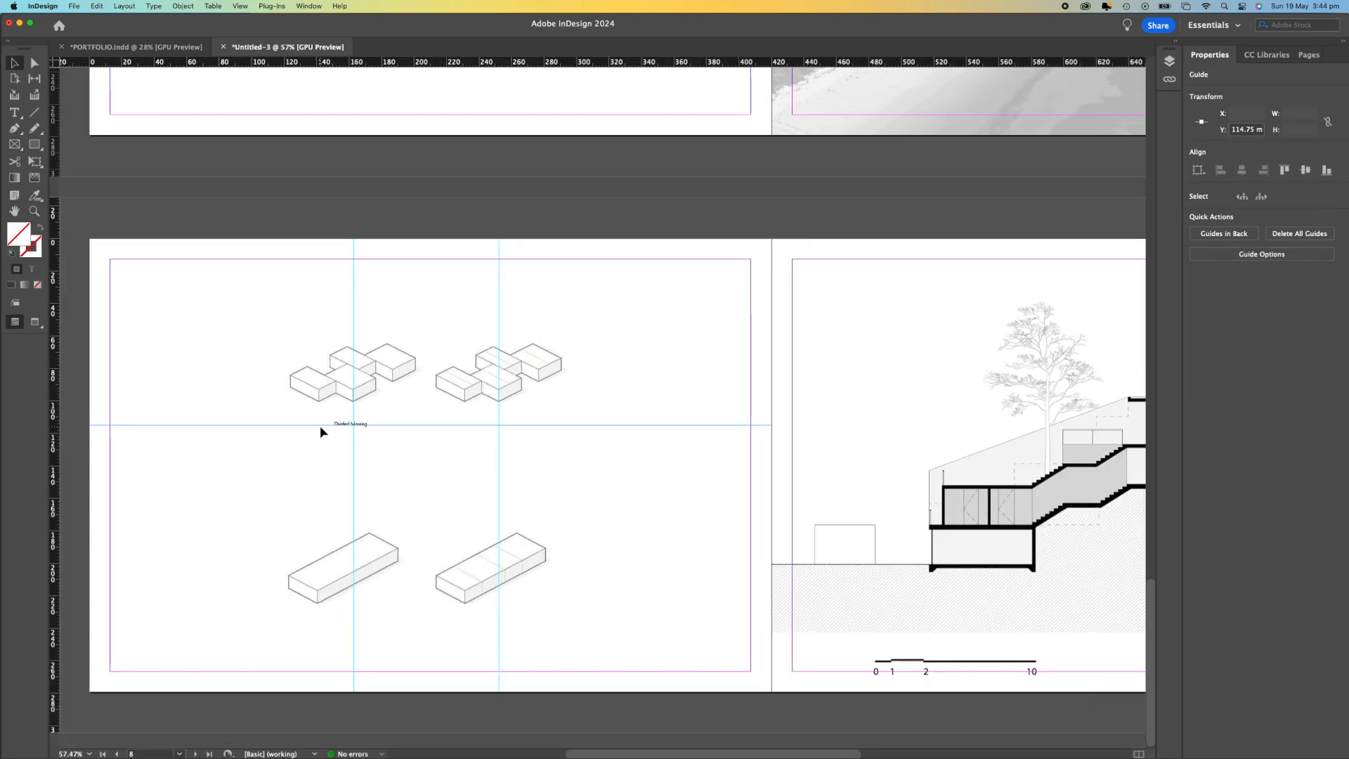
drag(453, 64, 505, 402)
click(550, 407)
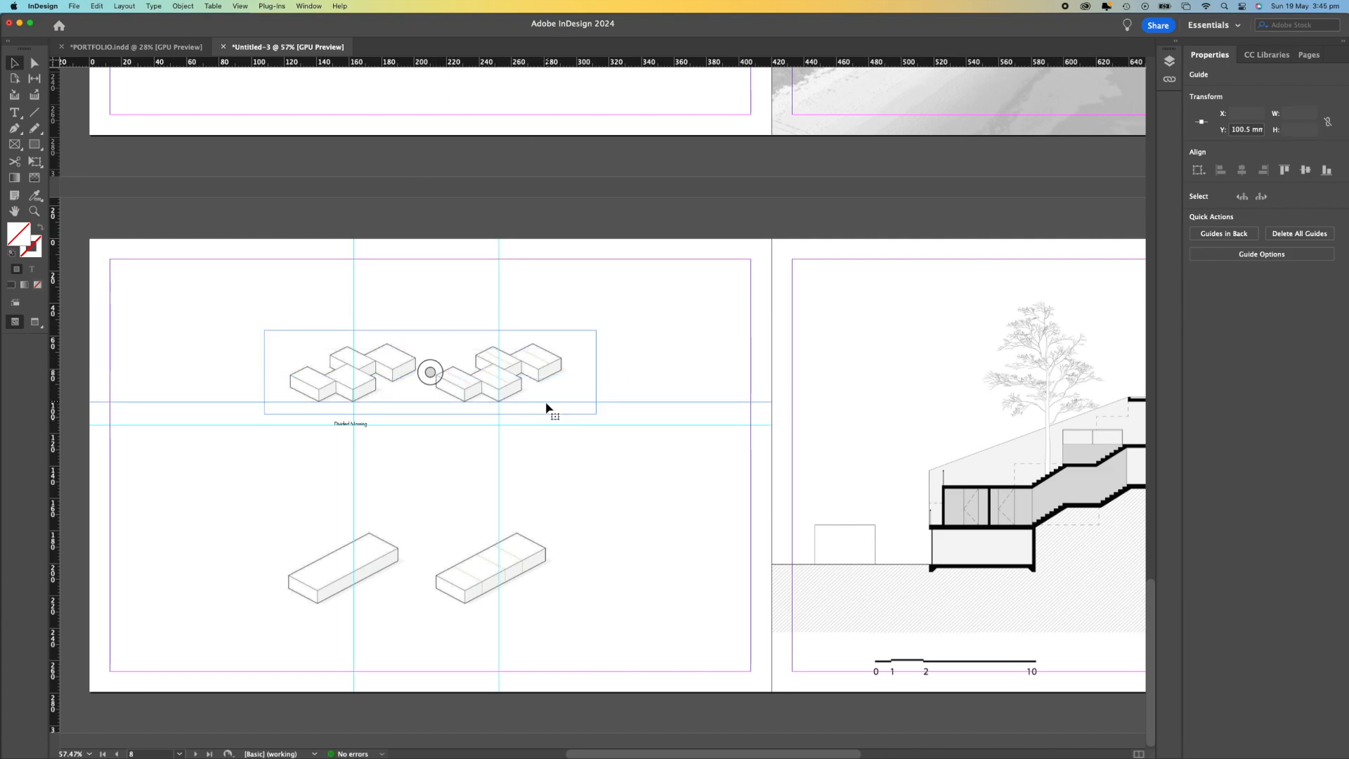
Duplicate the two horizontal guides together to the base of the long bar diagrams, starting at about 225 mm.
click(641, 408)
click(640, 403)
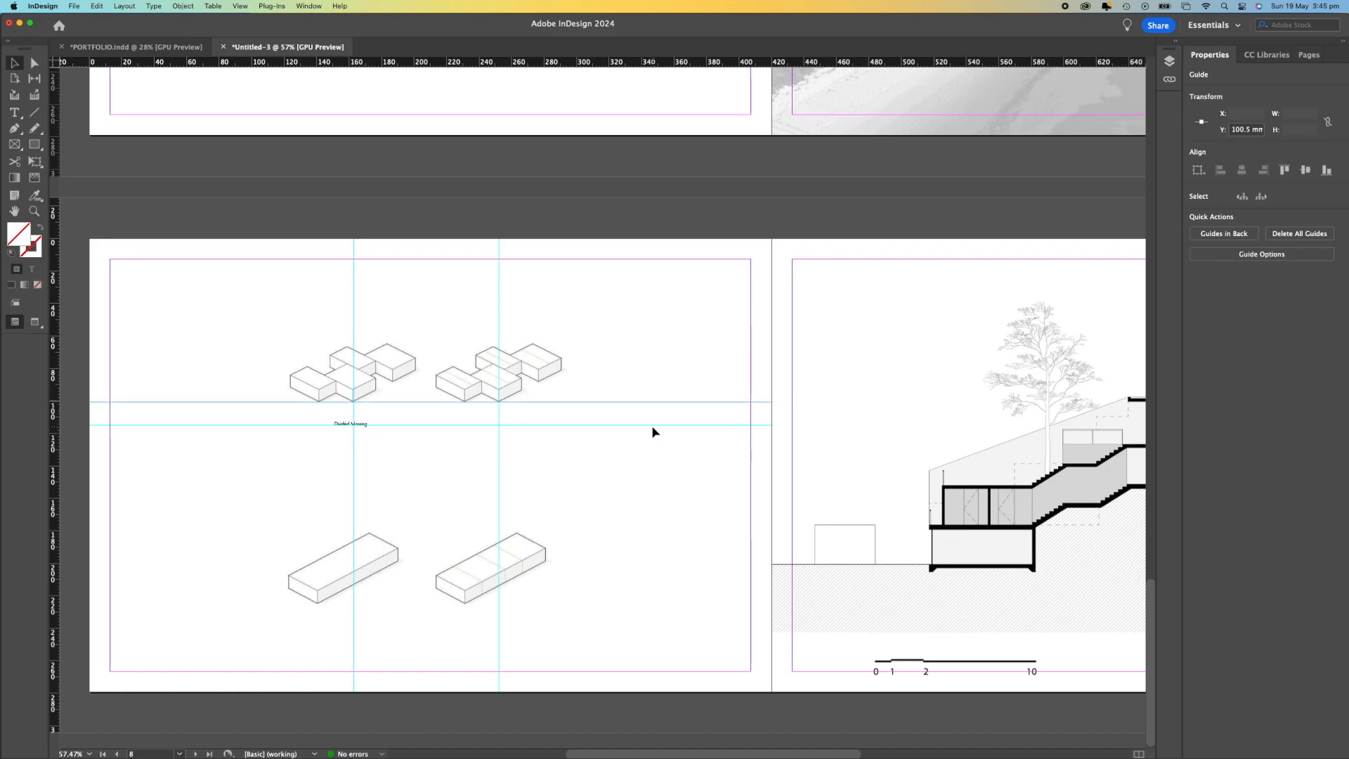
click(662, 404)
mouse_move(661, 403)
mouse_down()
mouse_move(662, 453)
mouse_move(662, 402)
mouse_up()
click(621, 444)
click(638, 402)
mouse_move(638, 403)
mouse_down()
mouse_move(639, 424)
mouse_move(641, 403)
mouse_up()
drag(665, 395, 660, 608)
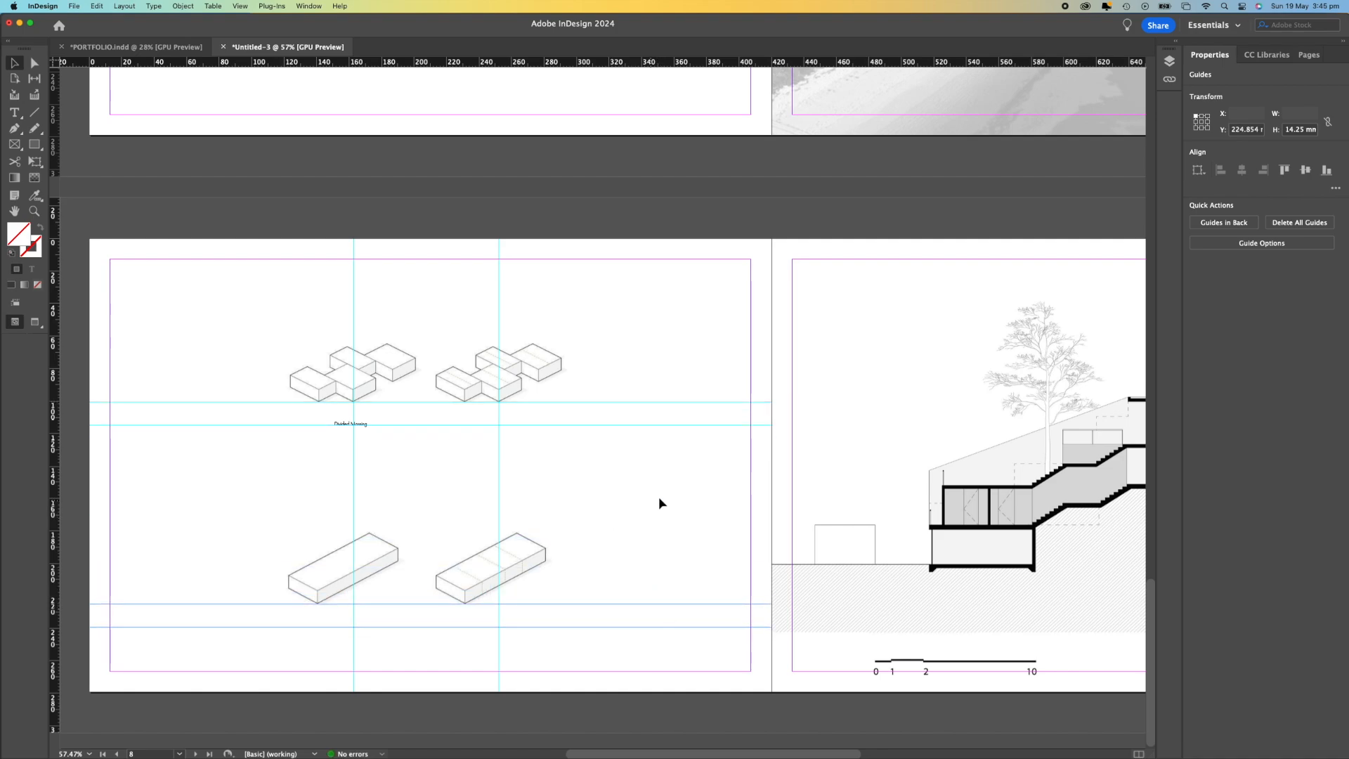
Center the "Divided Massing" caption on the first vertical guide between the horizontal guides and place a copy centered on the second guide.
click(360, 425)
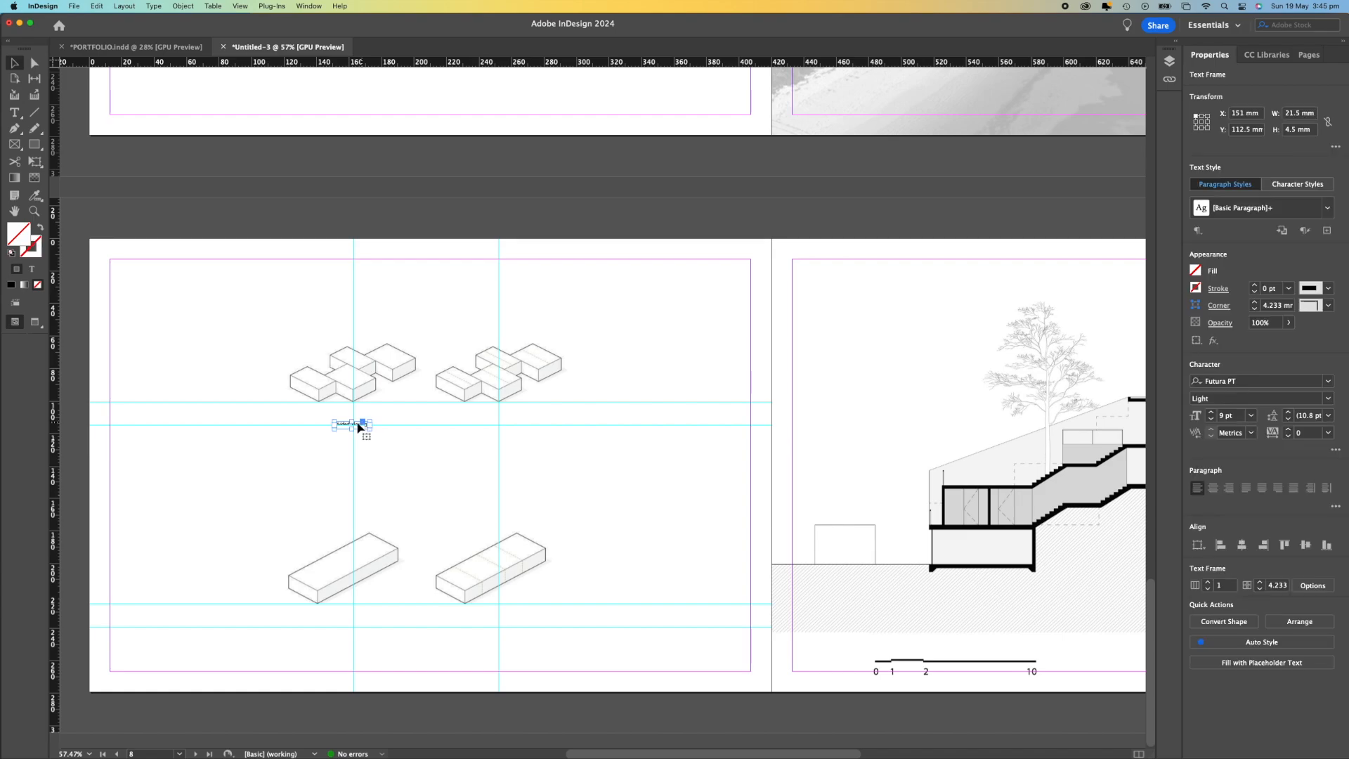
scroll(359, 427, up, 5)
drag(344, 430, 344, 411)
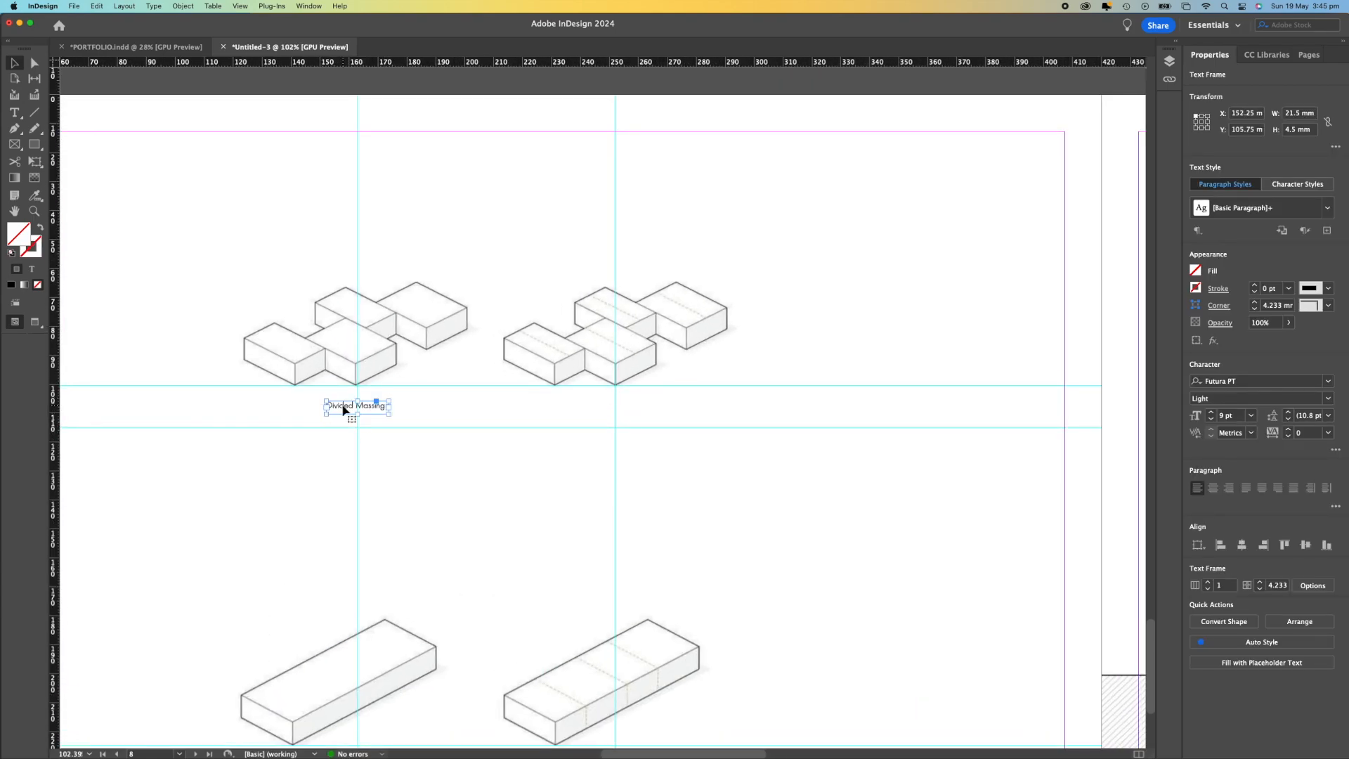
key(super+v)
drag(590, 411, 603, 409)
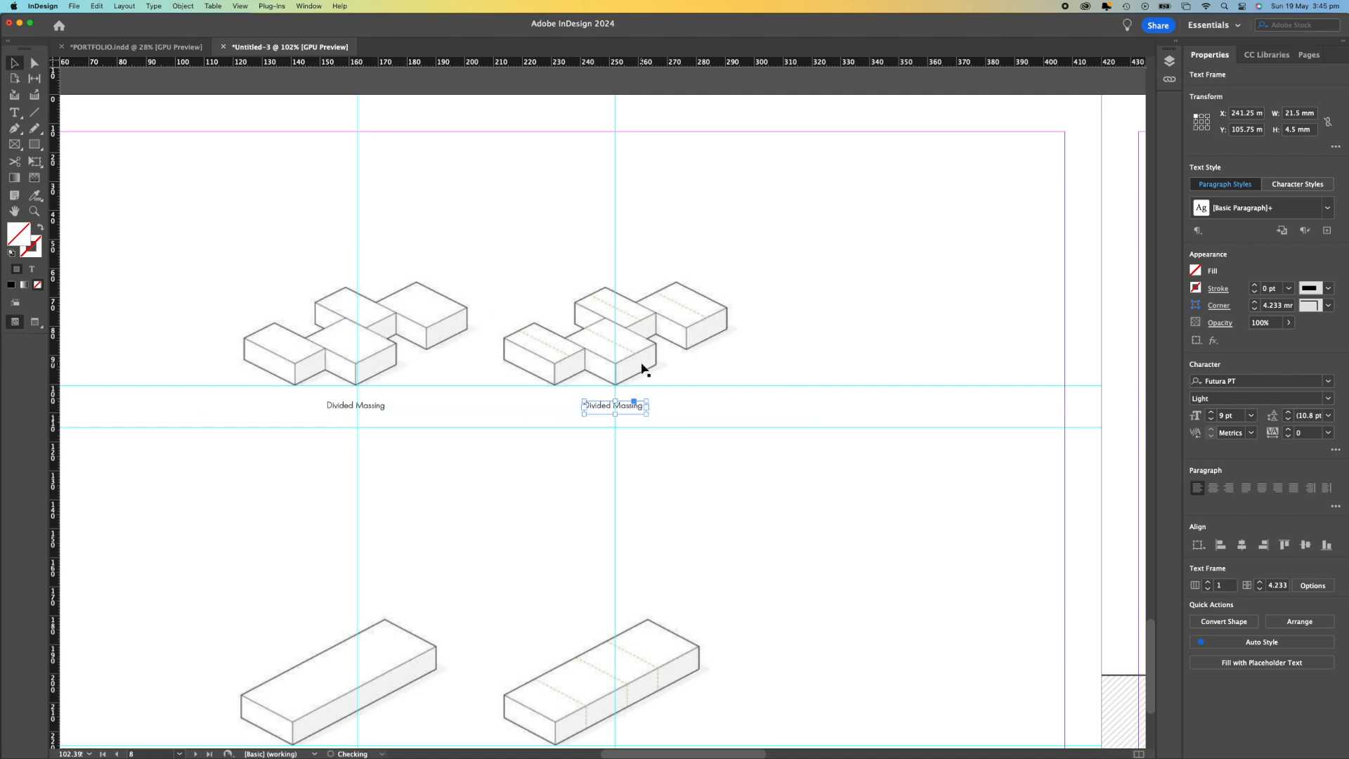
Change the copied caption's text to "Splitting Lines".
scroll(645, 369, down, 2)
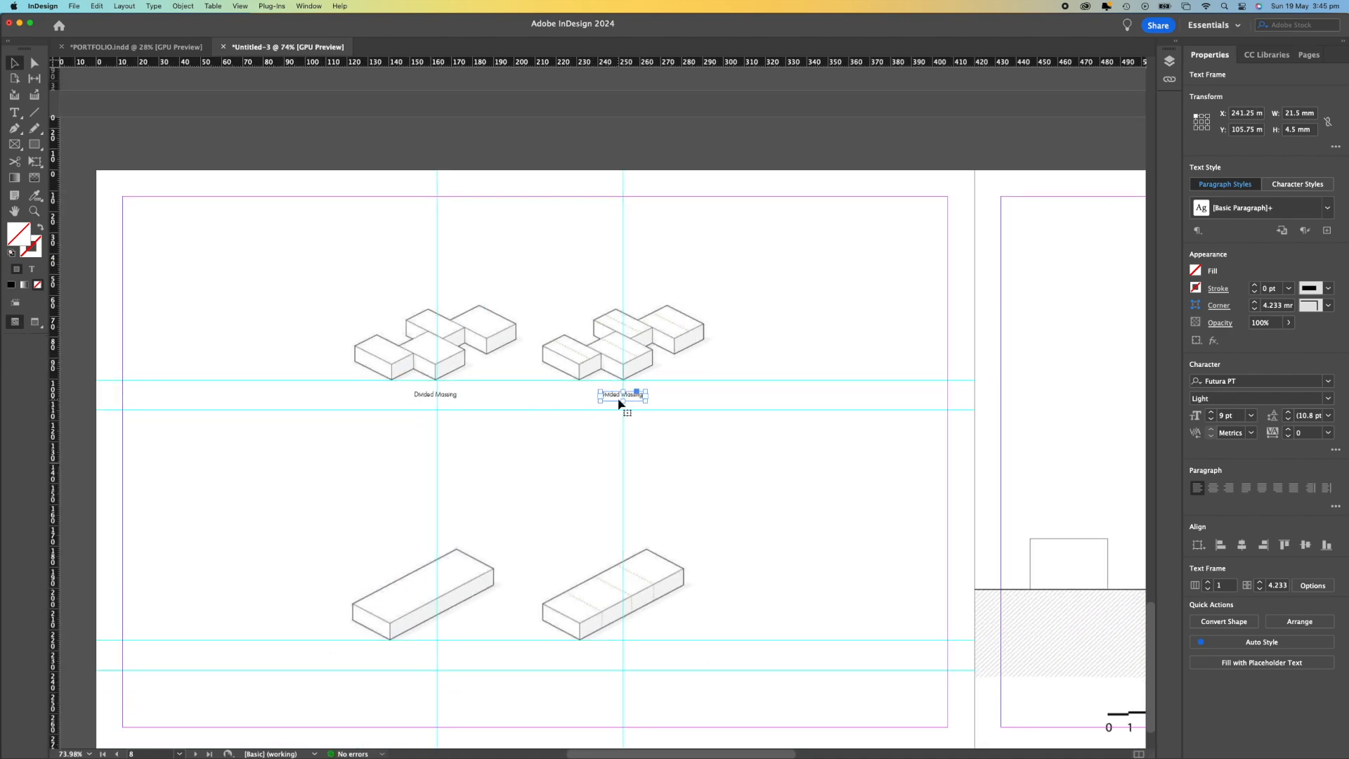
scroll(621, 405, up, 2)
triple_click(616, 394)
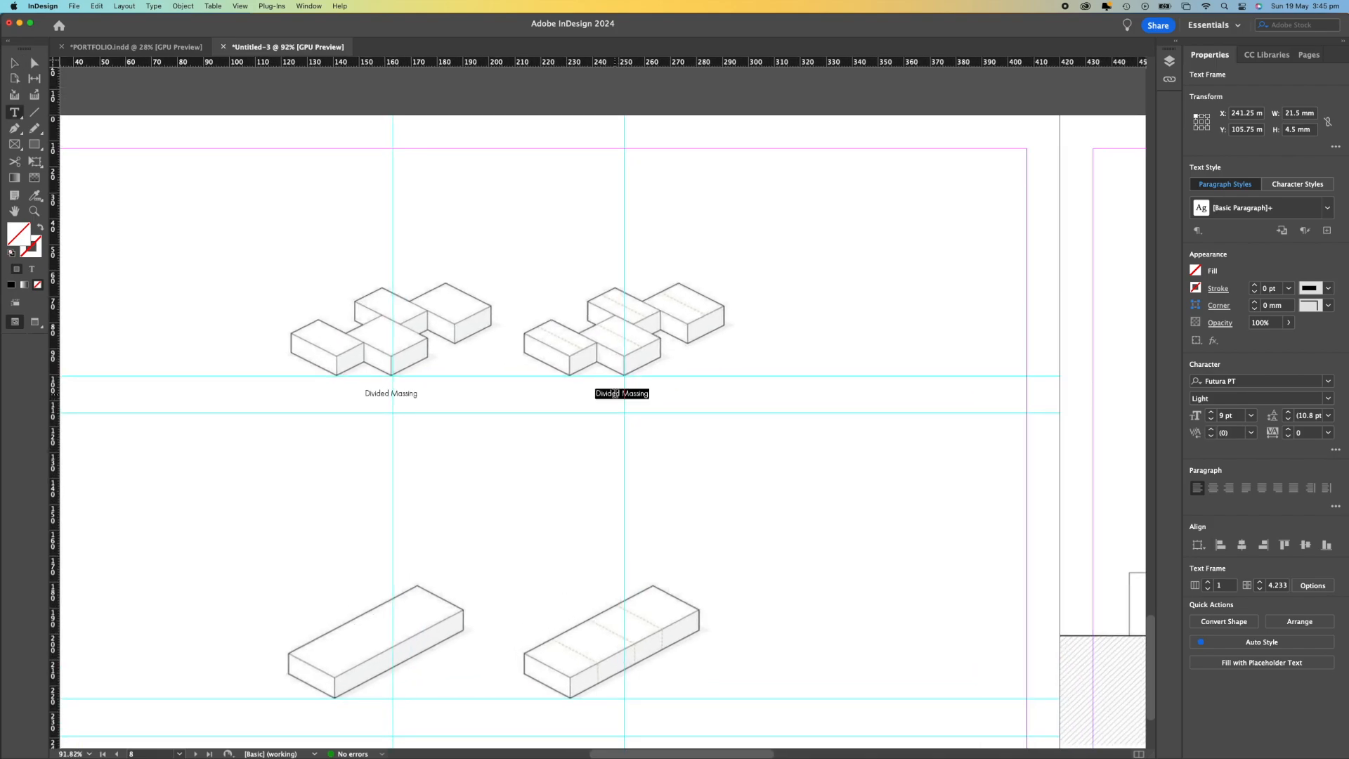
text(Sp)
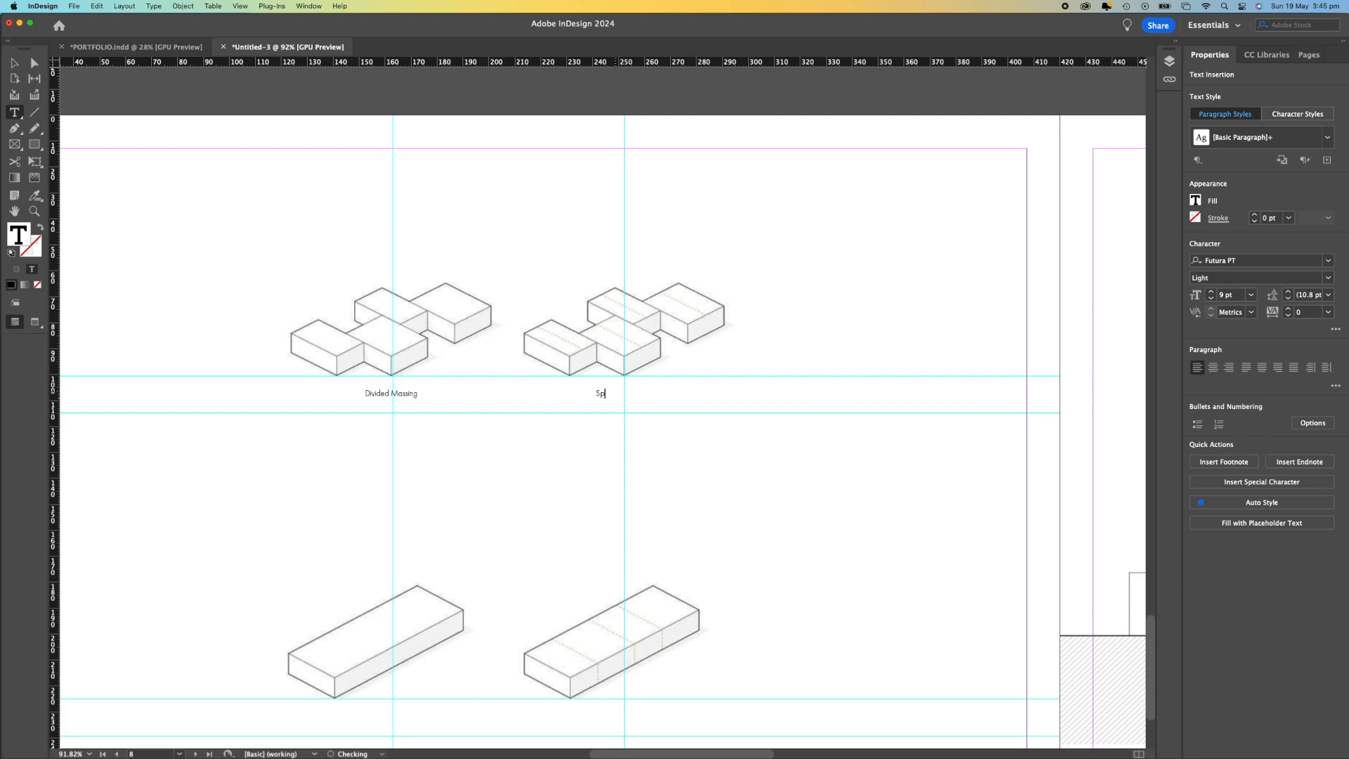
text(s)
click(709, 447)
click(14, 64)
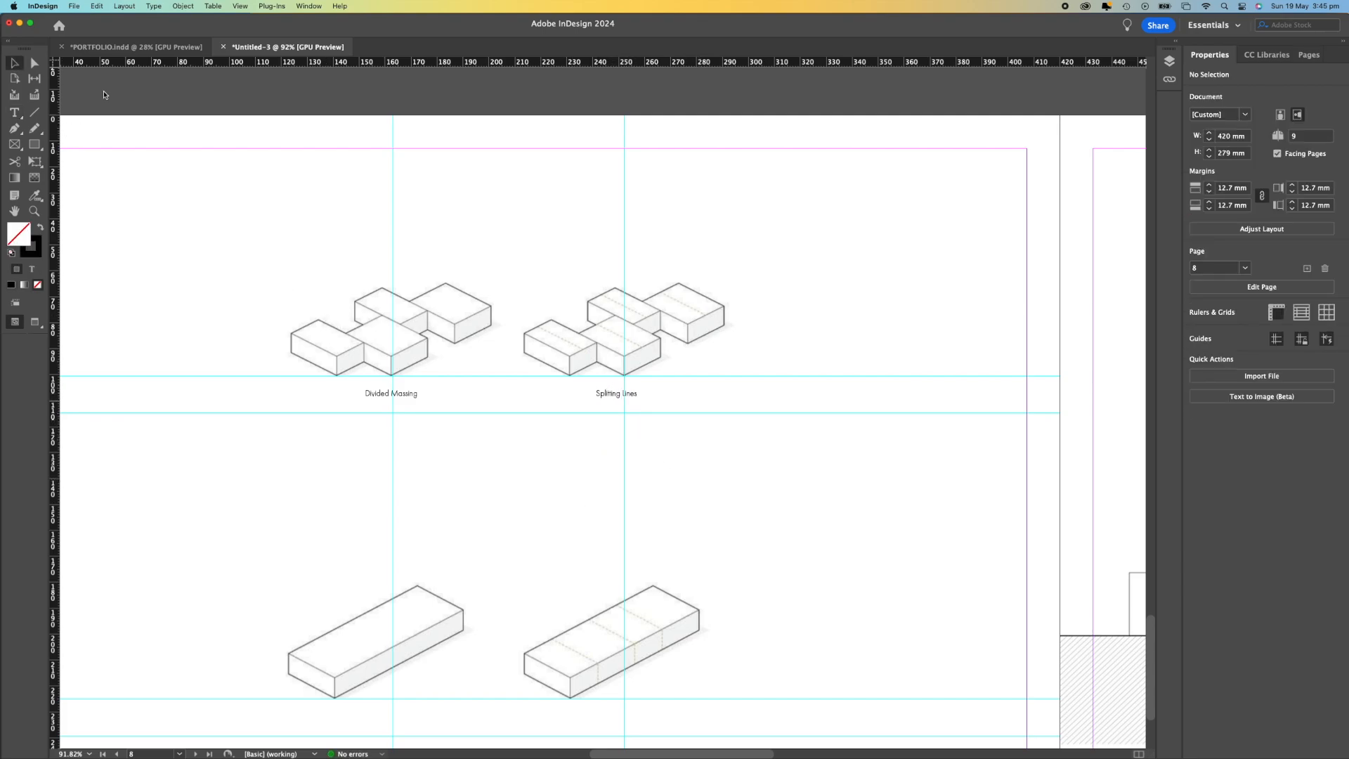
Copy the "Divided Massing" and "Splitting Lines" captions together to the space between the horizontal guides below the long bar diagrams.
click(404, 395)
shift+click(635, 395)
drag(615, 396, 616, 717)
click(756, 558)
Change the copied captions under the bar diagrams to "Overall Massing" and "Programs".
scroll(485, 632, down, 3)
triple_click(429, 552)
text(Overall Massing)
triple_click(624, 553)
text(Programs)
click(697, 558)
Move the "Programs" caption sideways to center it on the second vertical guide.
click(15, 63)
double_click(621, 556)
click(608, 580)
double_click(613, 555)
click(701, 580)
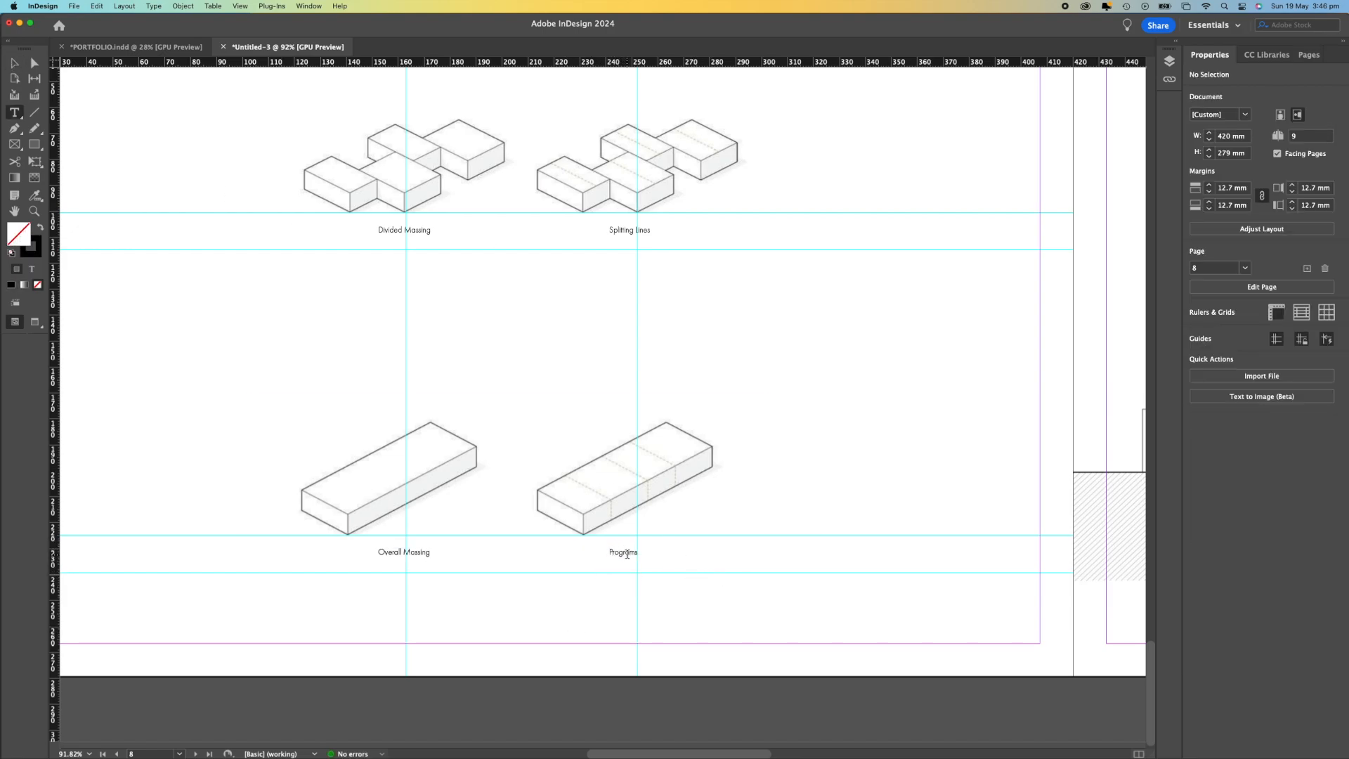
drag(614, 559, 626, 561)
click(600, 568)
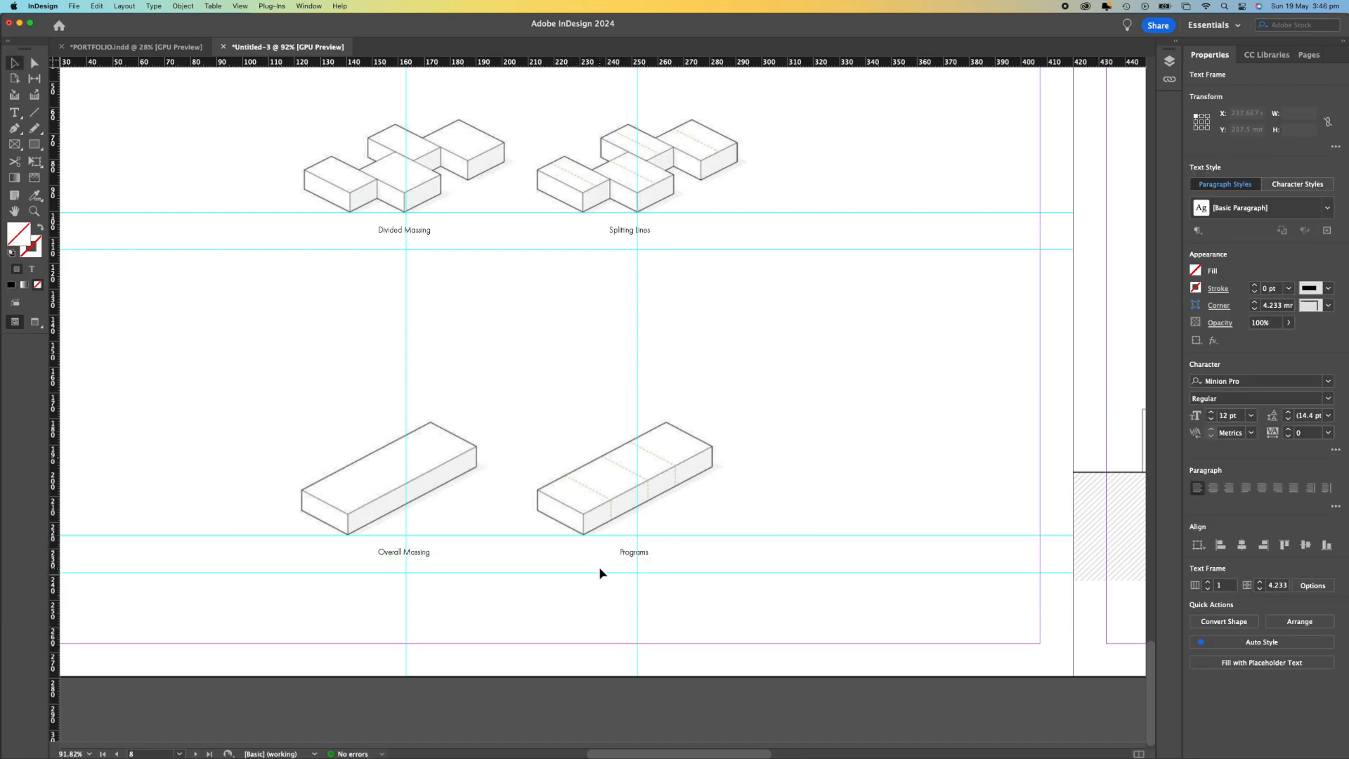
Duplicate the spread with pages 8-9 to add a new spread at the end of the document.
scroll(600, 567, down, 10)
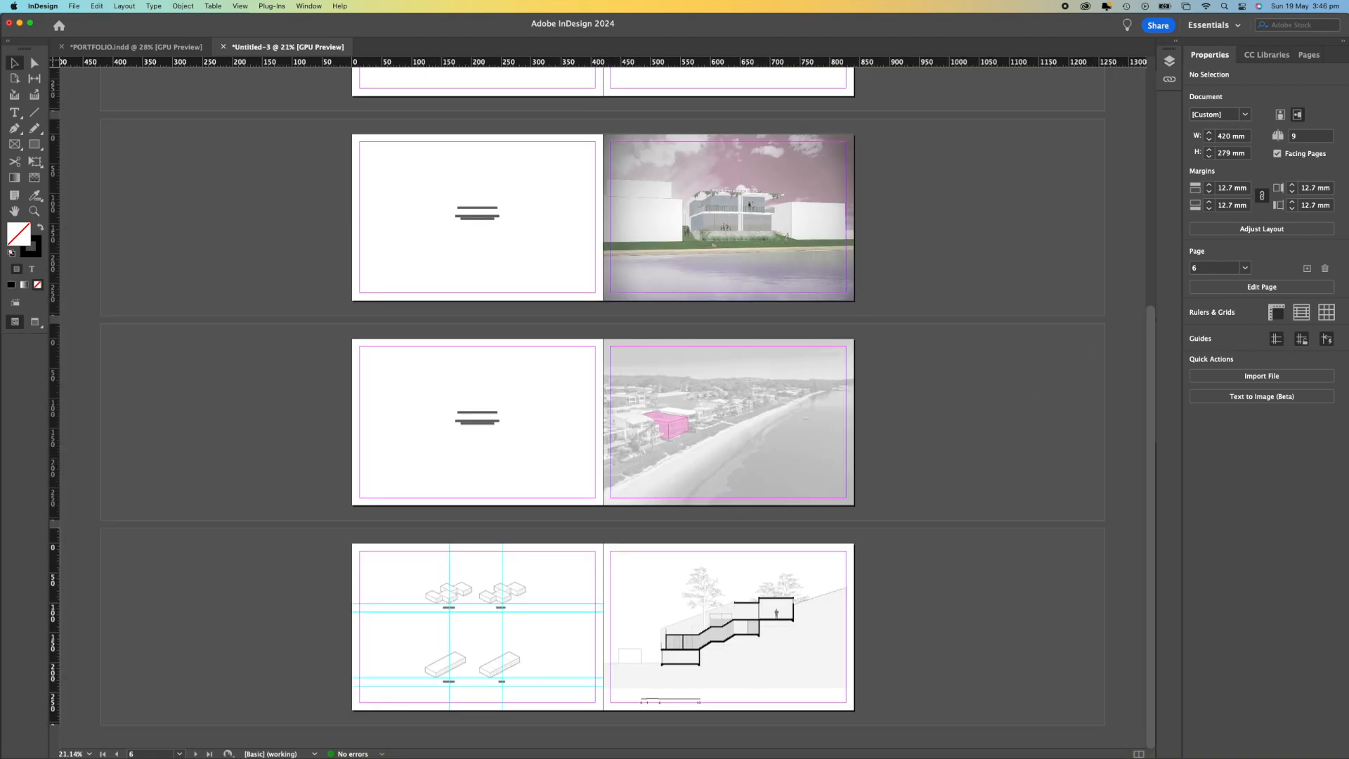
click(1309, 55)
click(1246, 299)
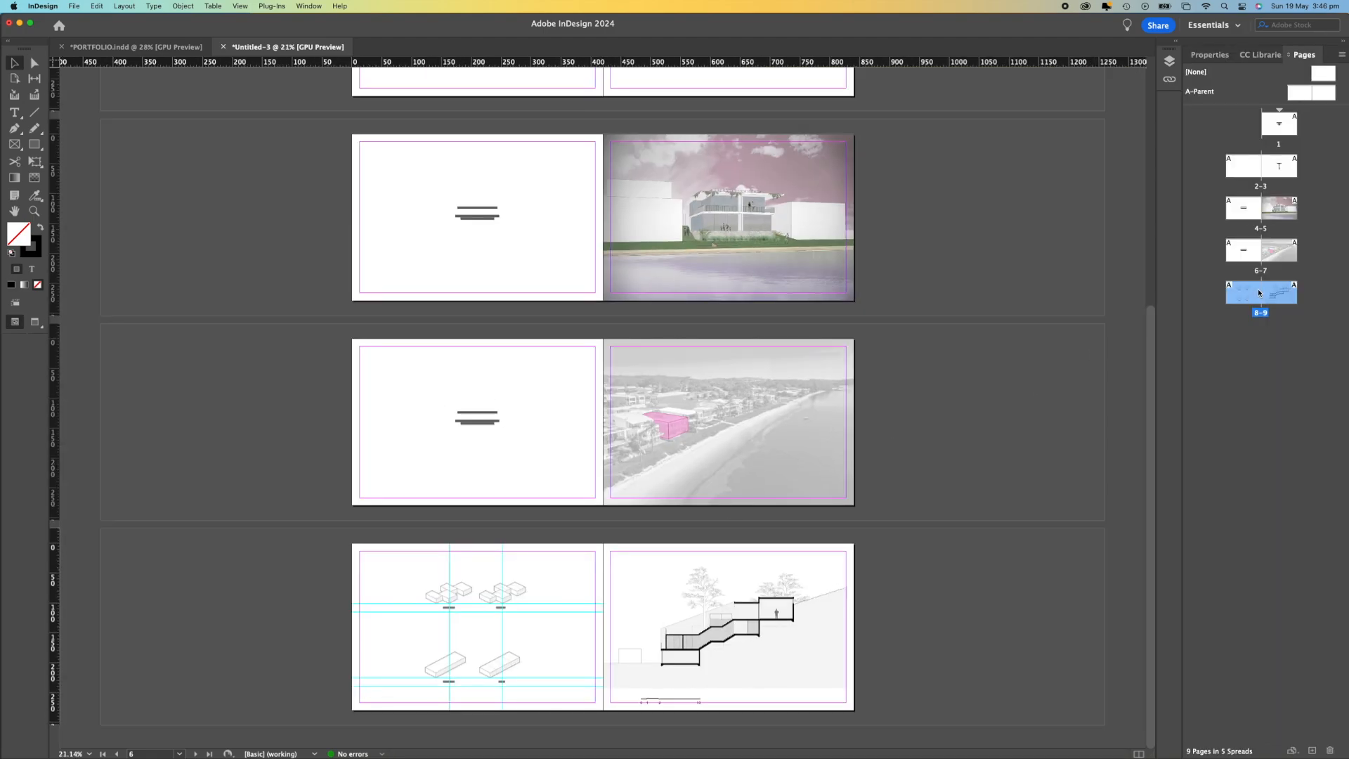
drag(1260, 293, 1254, 341)
right_click(1269, 294)
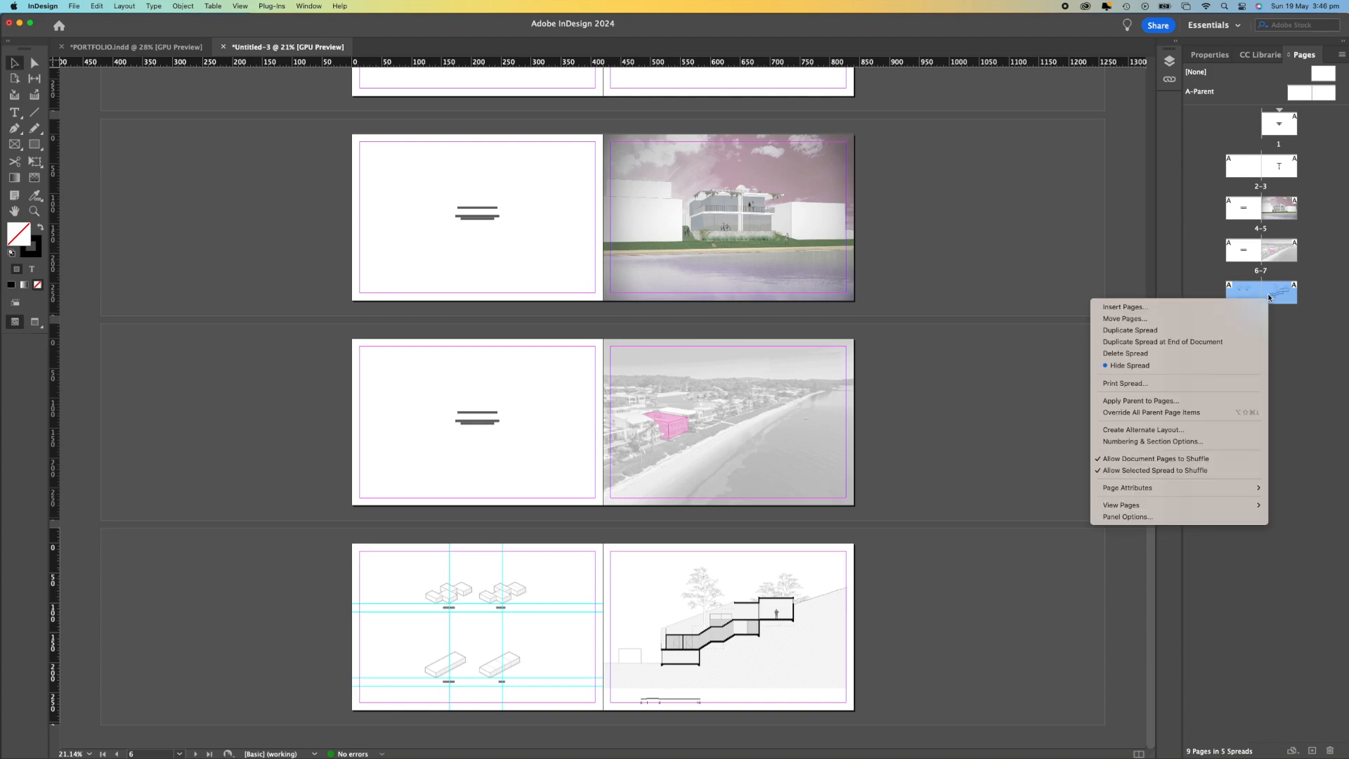
click(1239, 331)
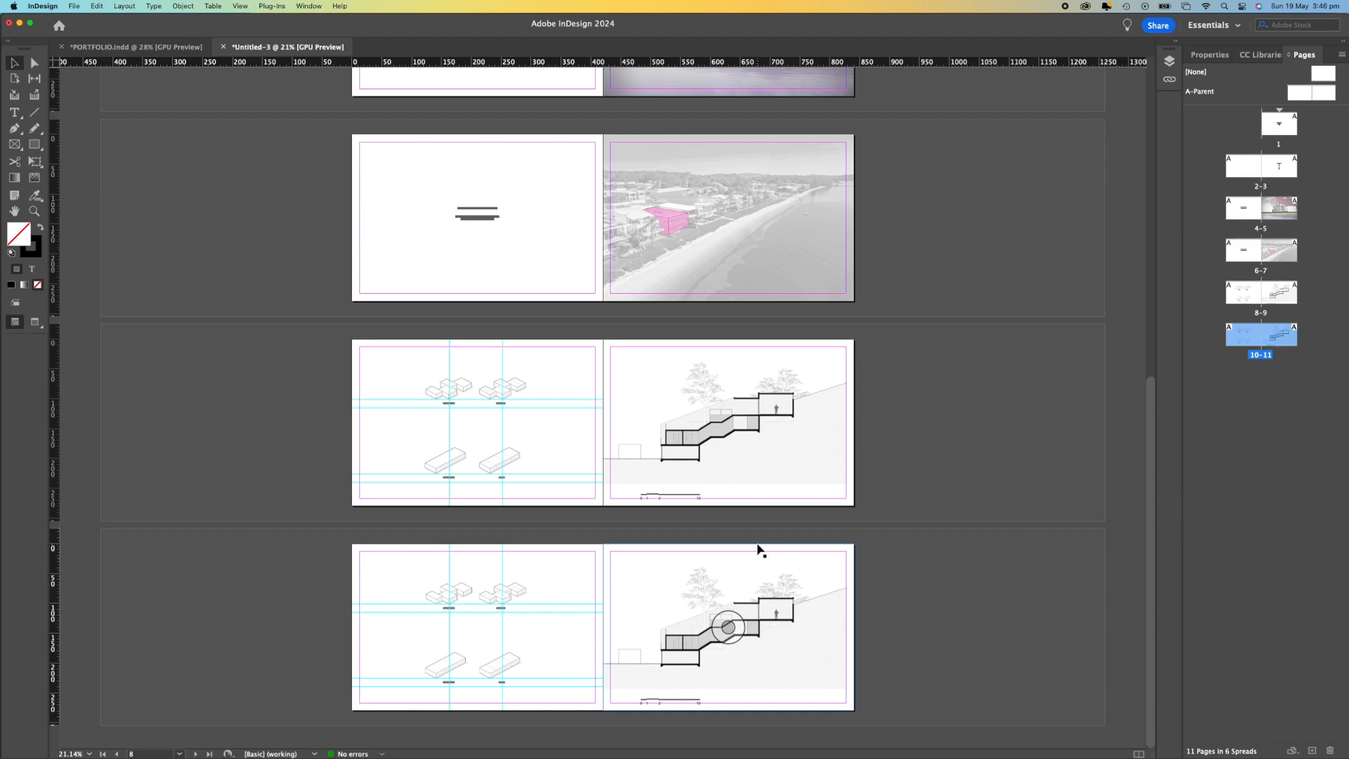
click(714, 555)
click(261, 571)
click(246, 7)
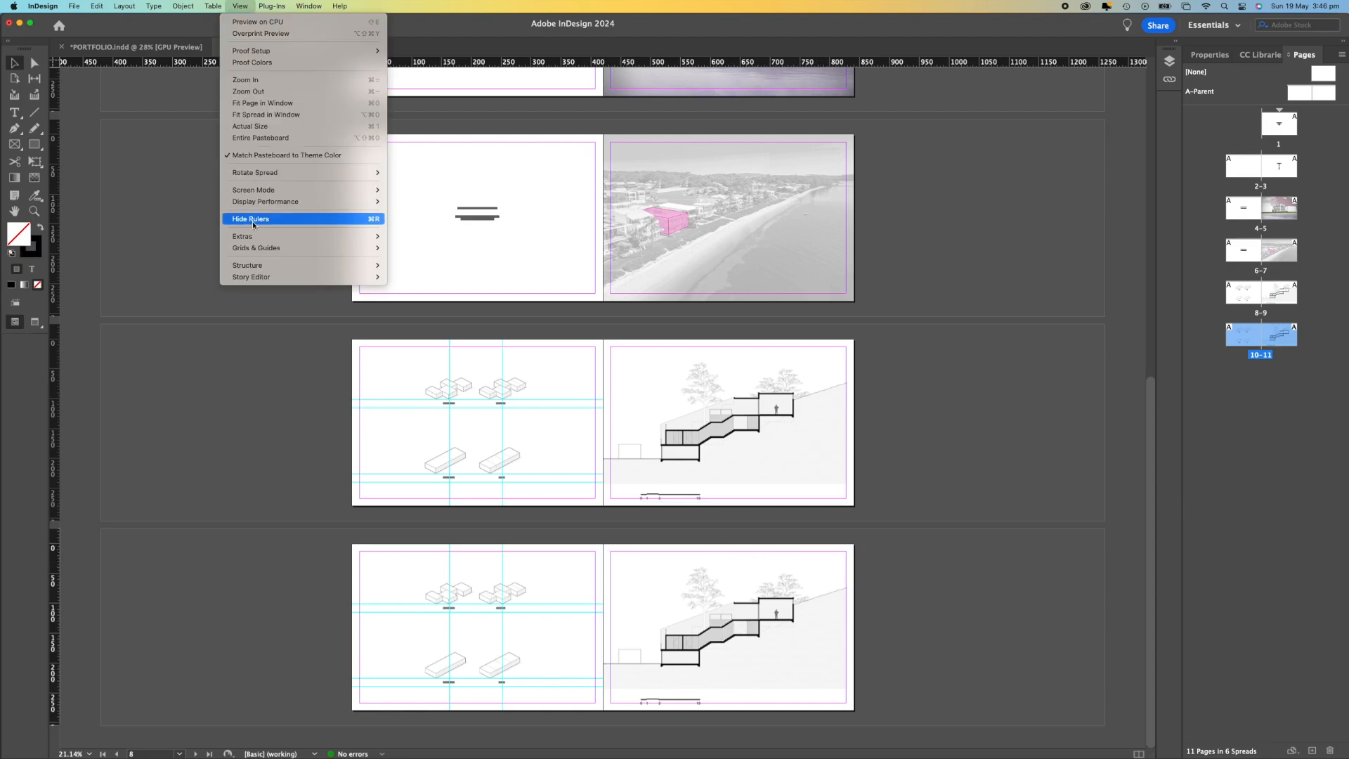
click(254, 219)
click(236, 5)
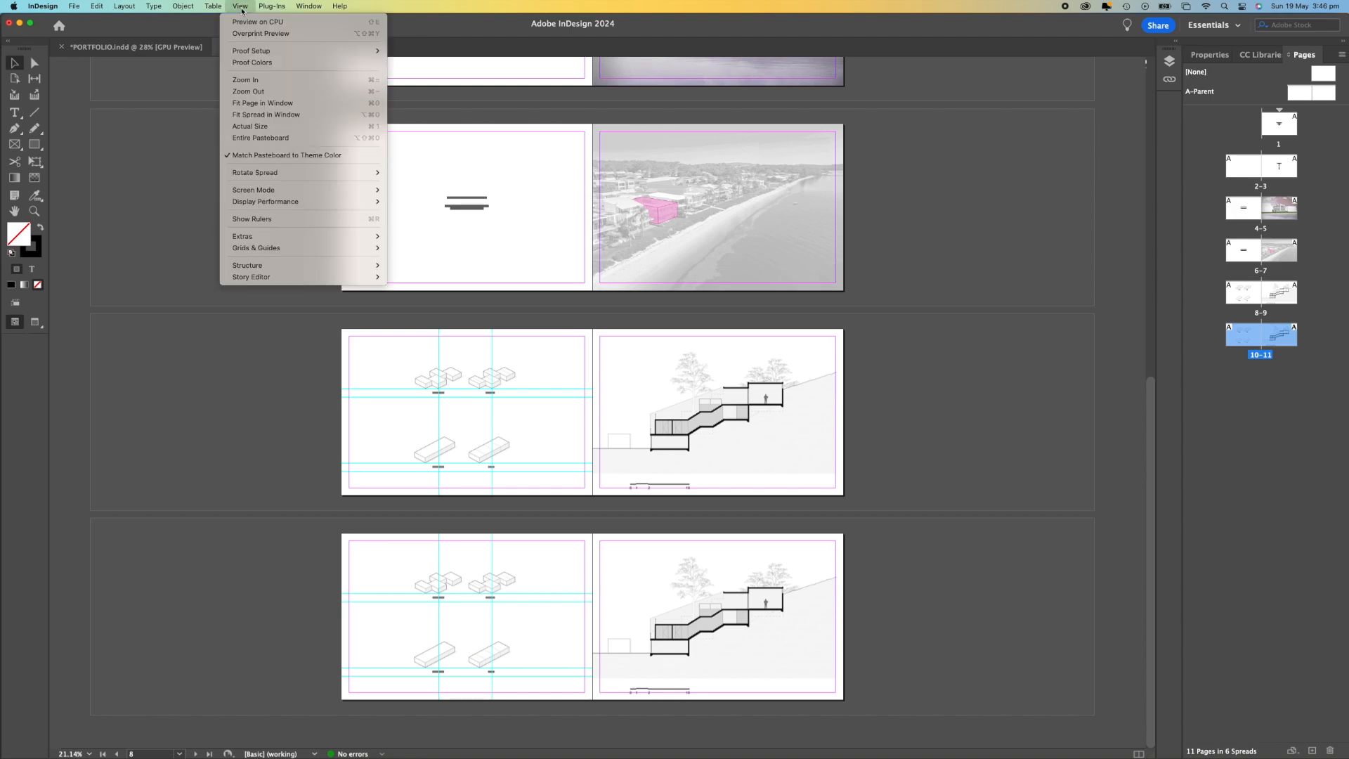
click(254, 218)
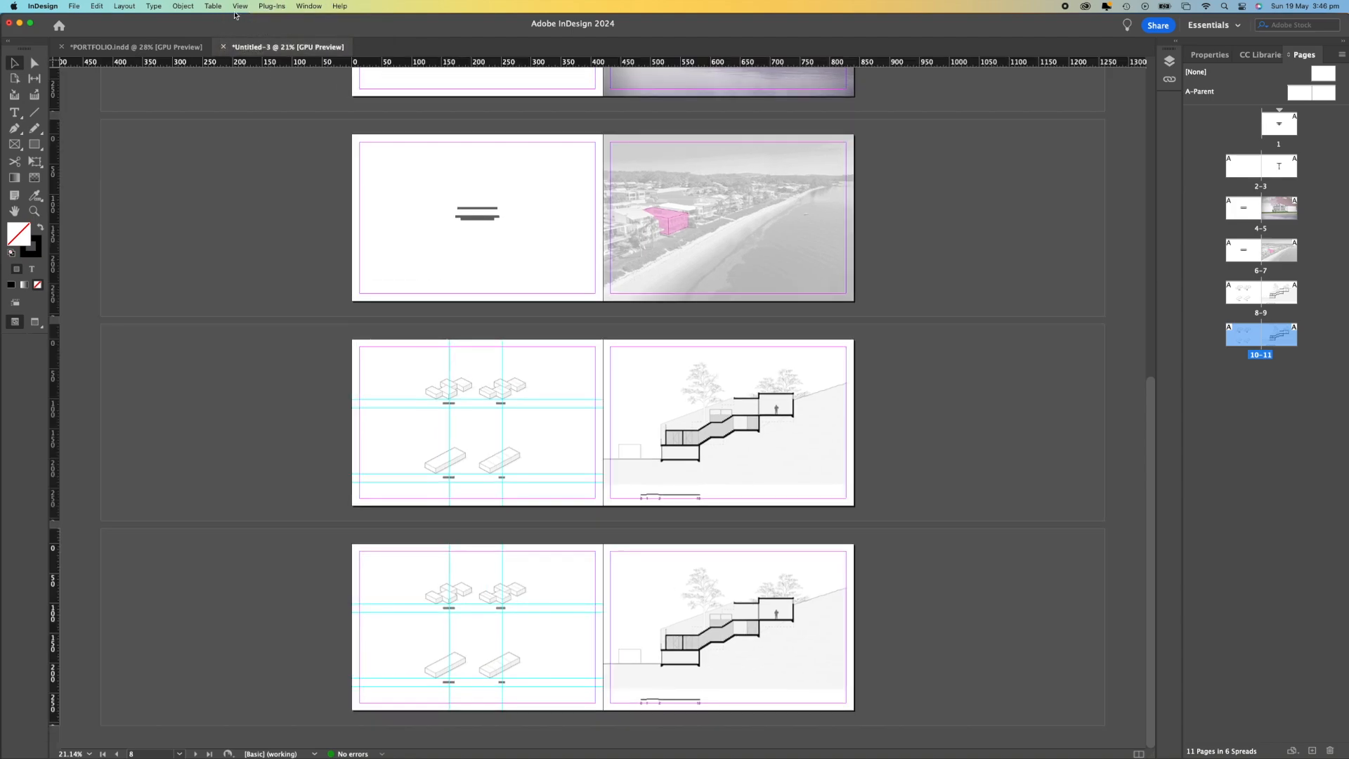
Hide the guides throughout the document.
click(240, 5)
mouse_move(270, 203)
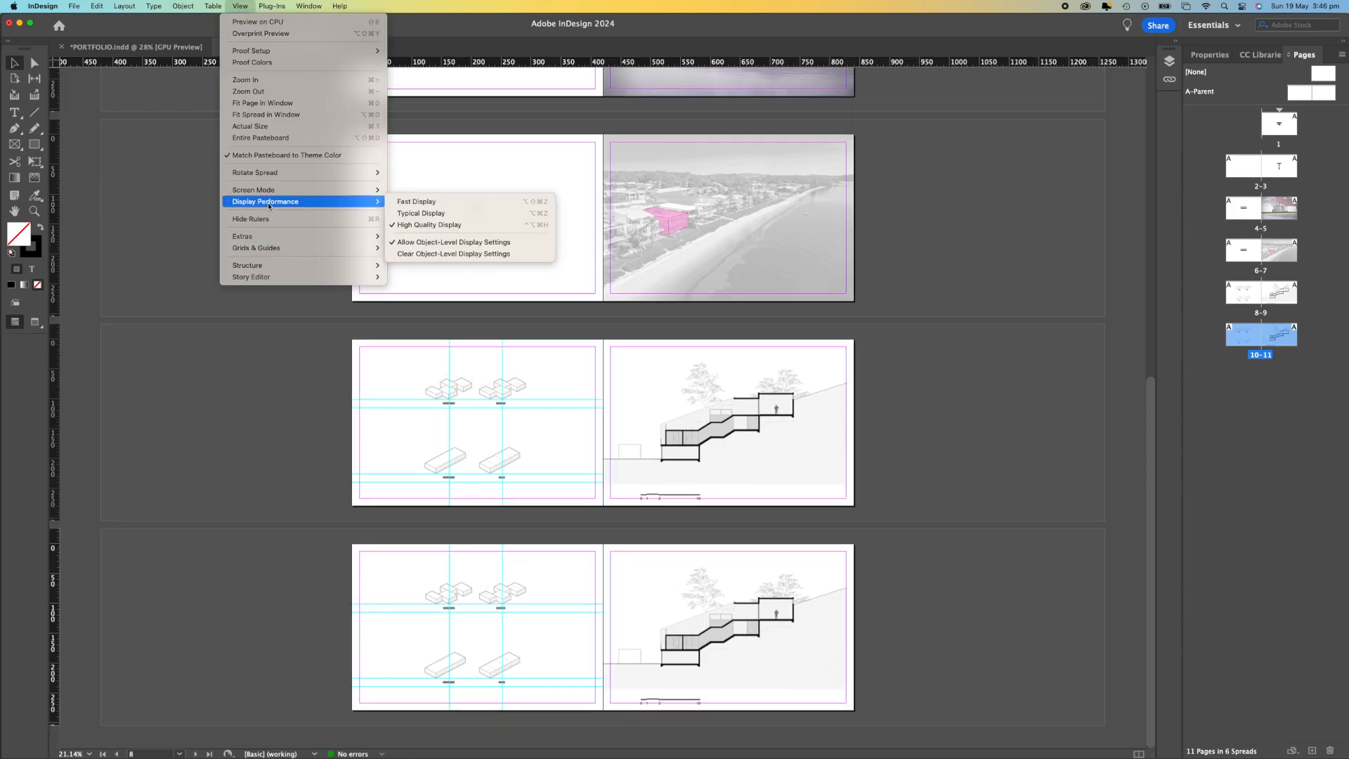
mouse_move(269, 240)
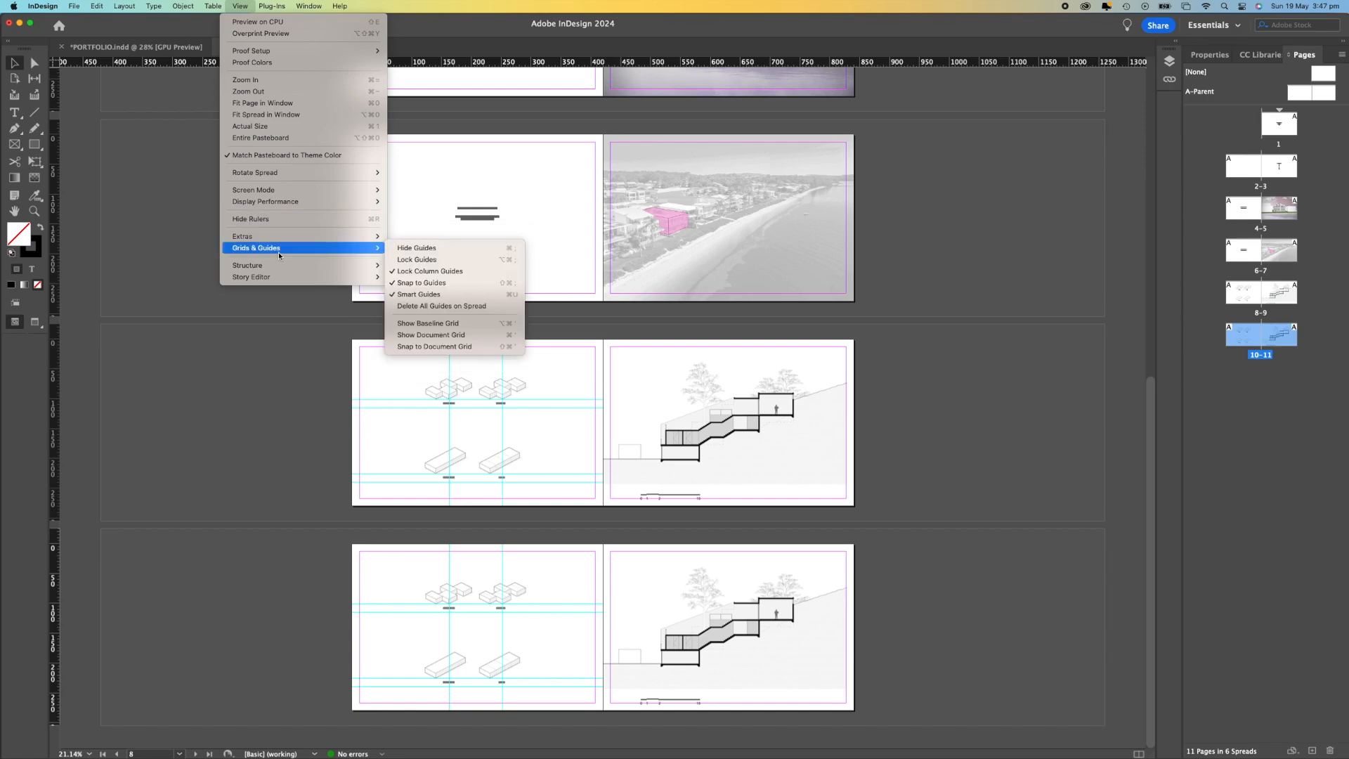
click(471, 245)
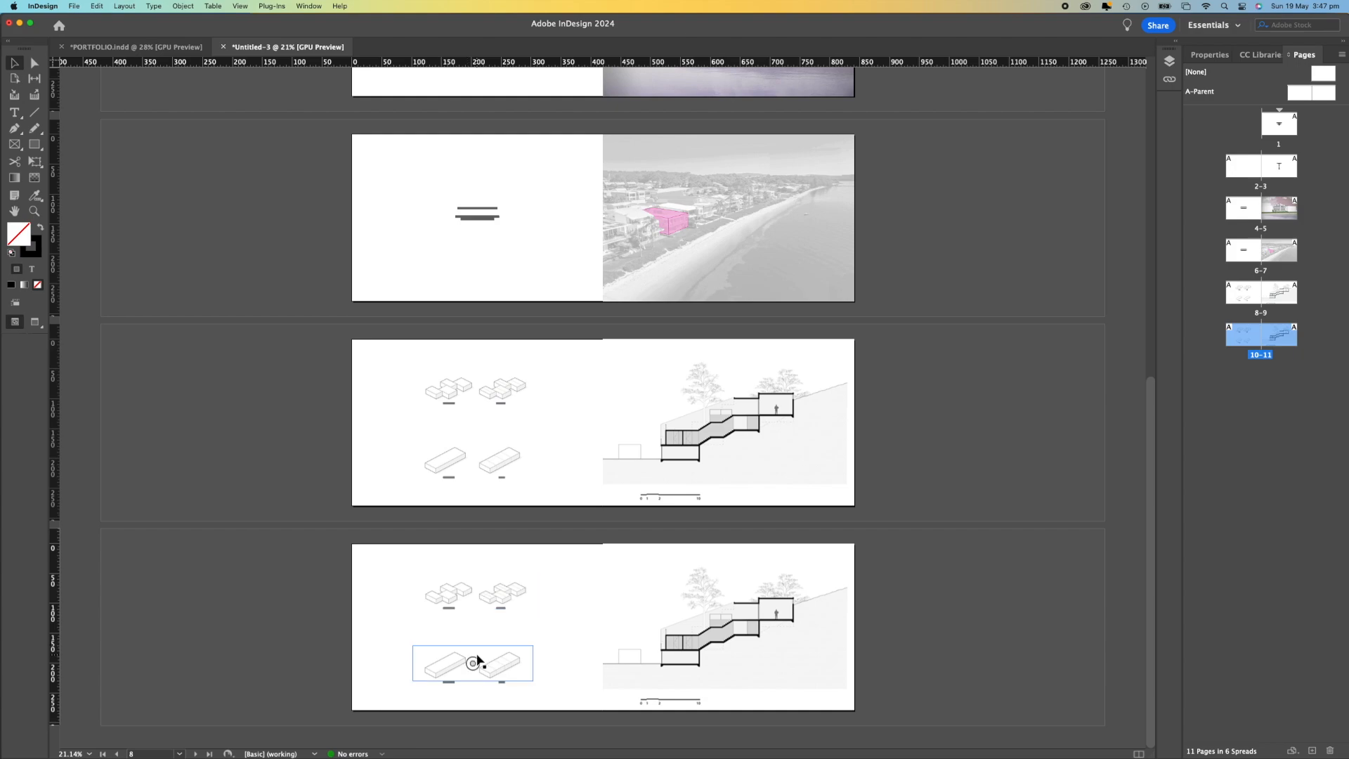
Delete the massing diagrams, upper captions and section drawing from the duplicated spread on pages 10-11.
drag(393, 577, 682, 672)
key(Delete)
key(backslash)
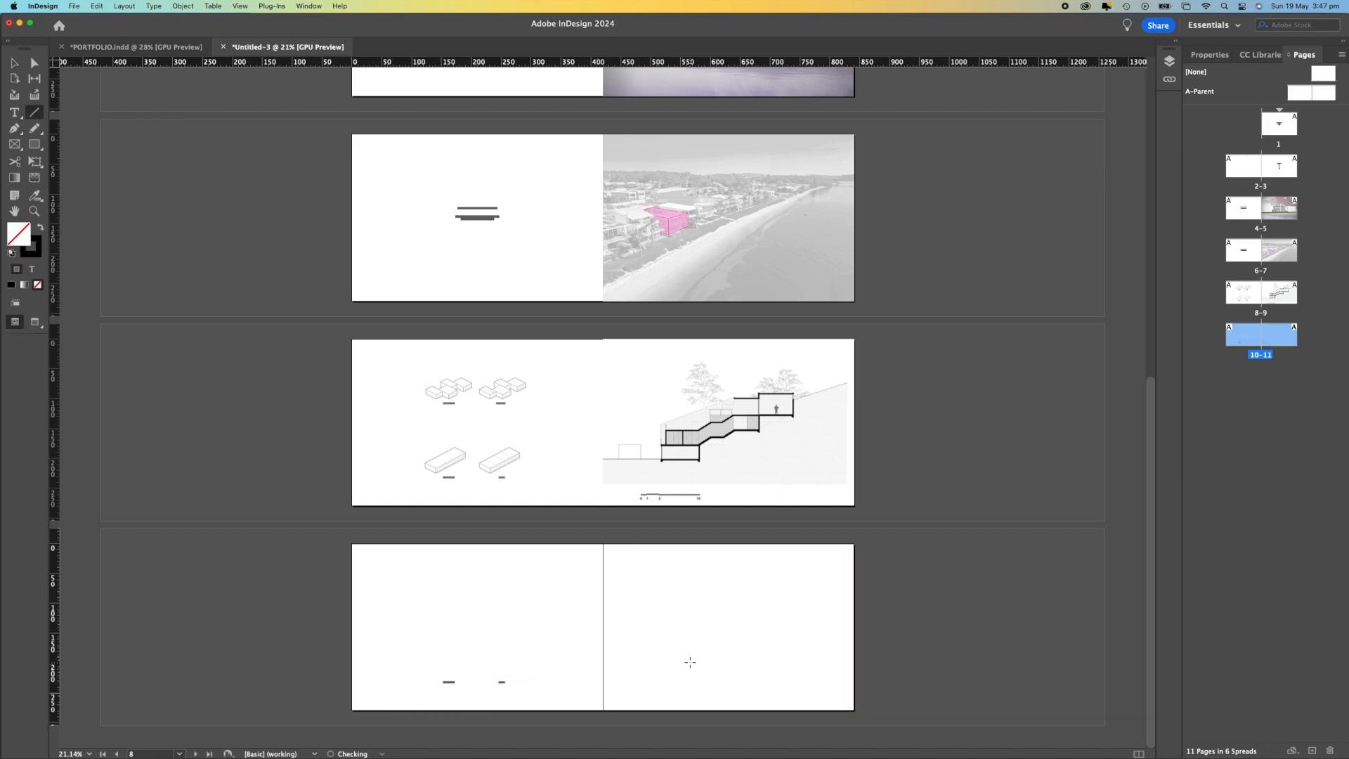
Place the image "Screenshot 2024-05-18 at 9.23.49 pm" from the Desktop folder onto page 11.
key(ctrl+Up)
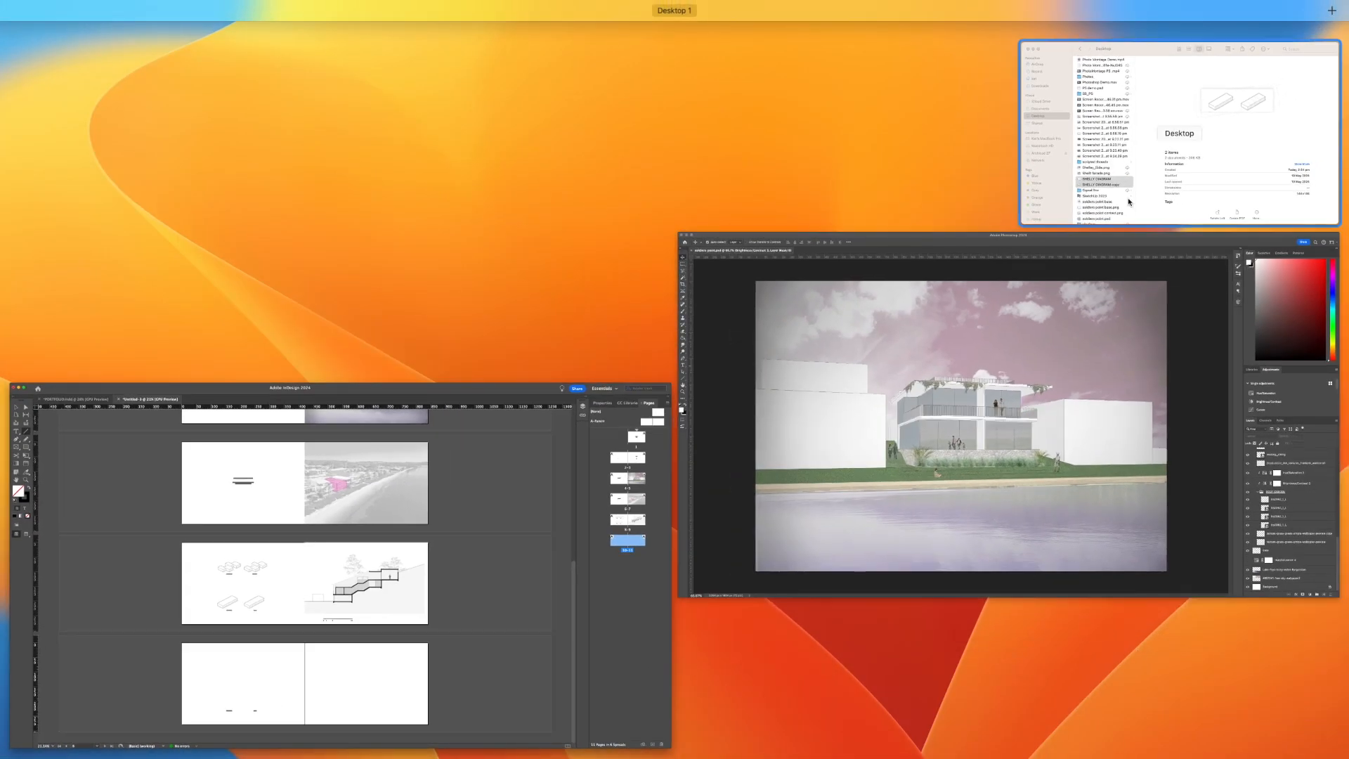
click(1118, 212)
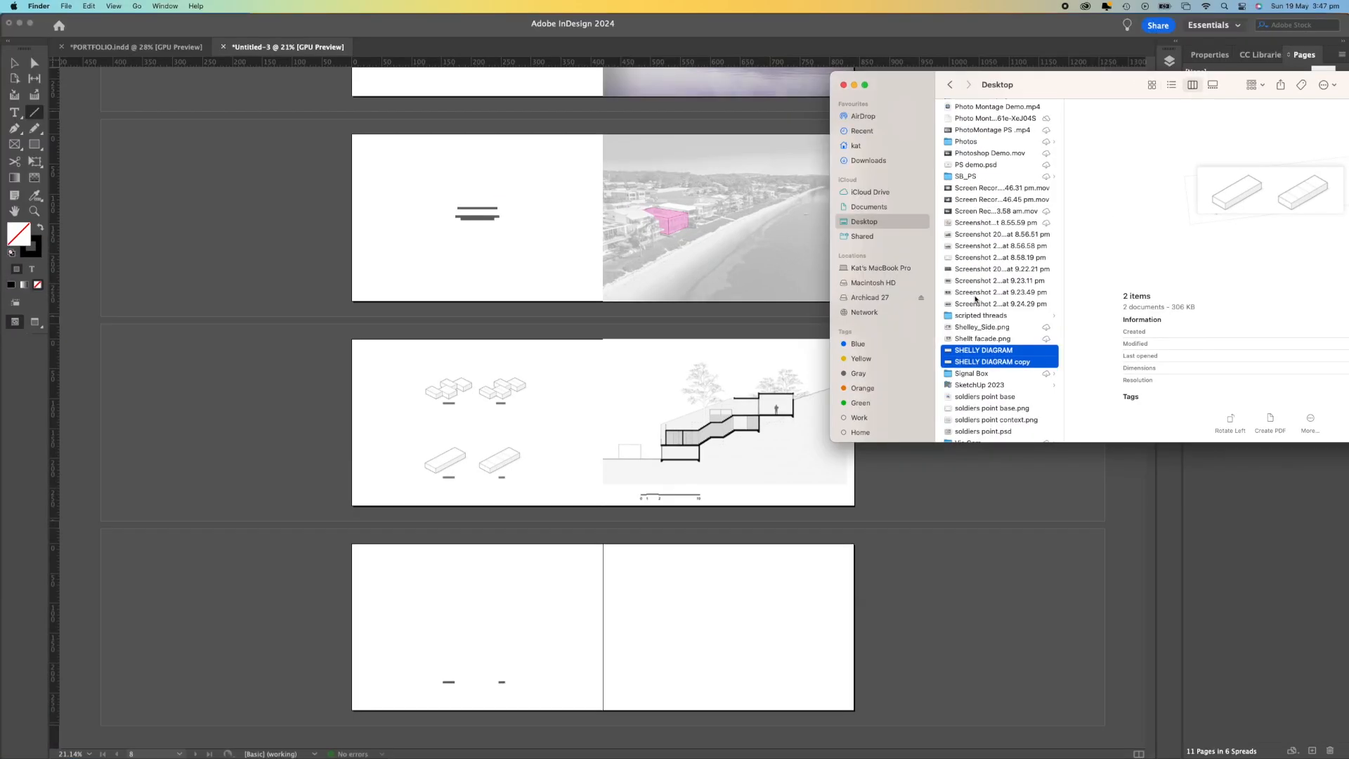
click(975, 292)
drag(1168, 224, 689, 609)
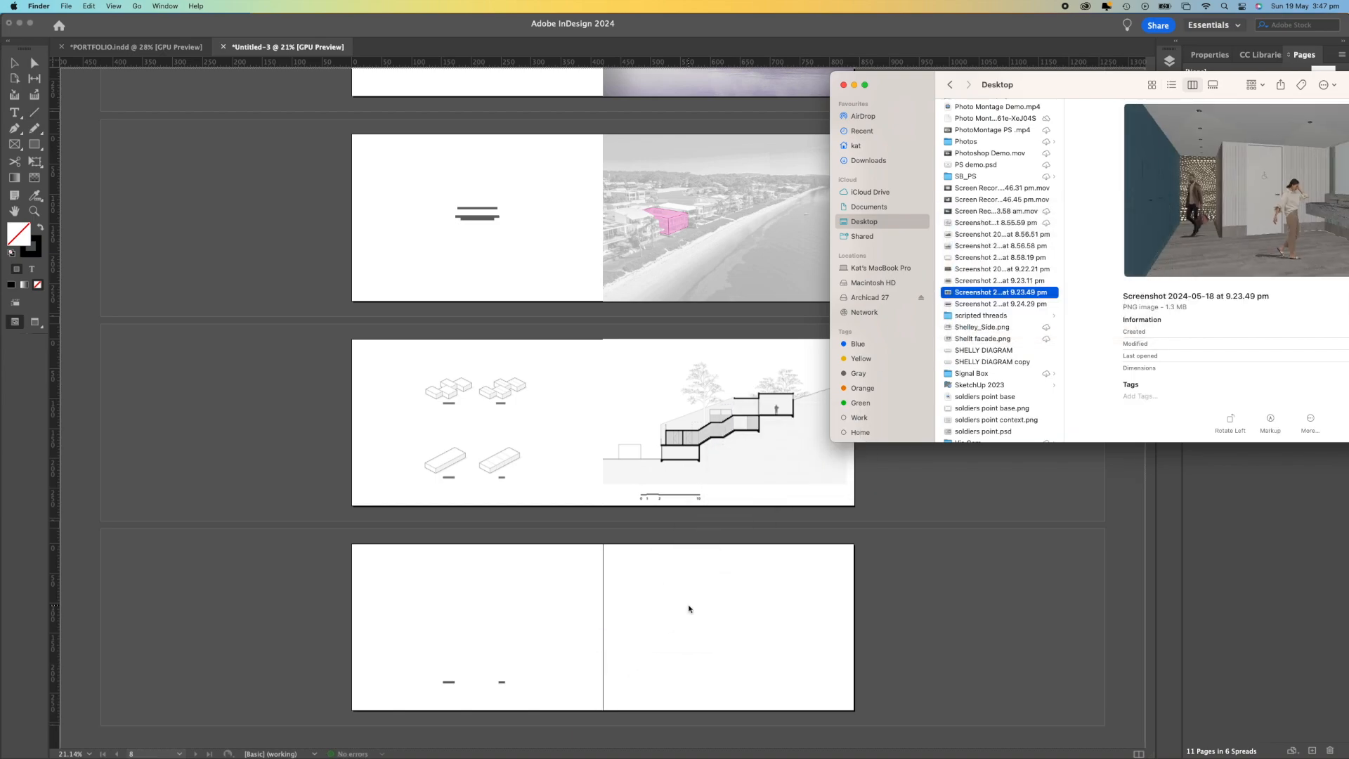
click(690, 609)
click(648, 597)
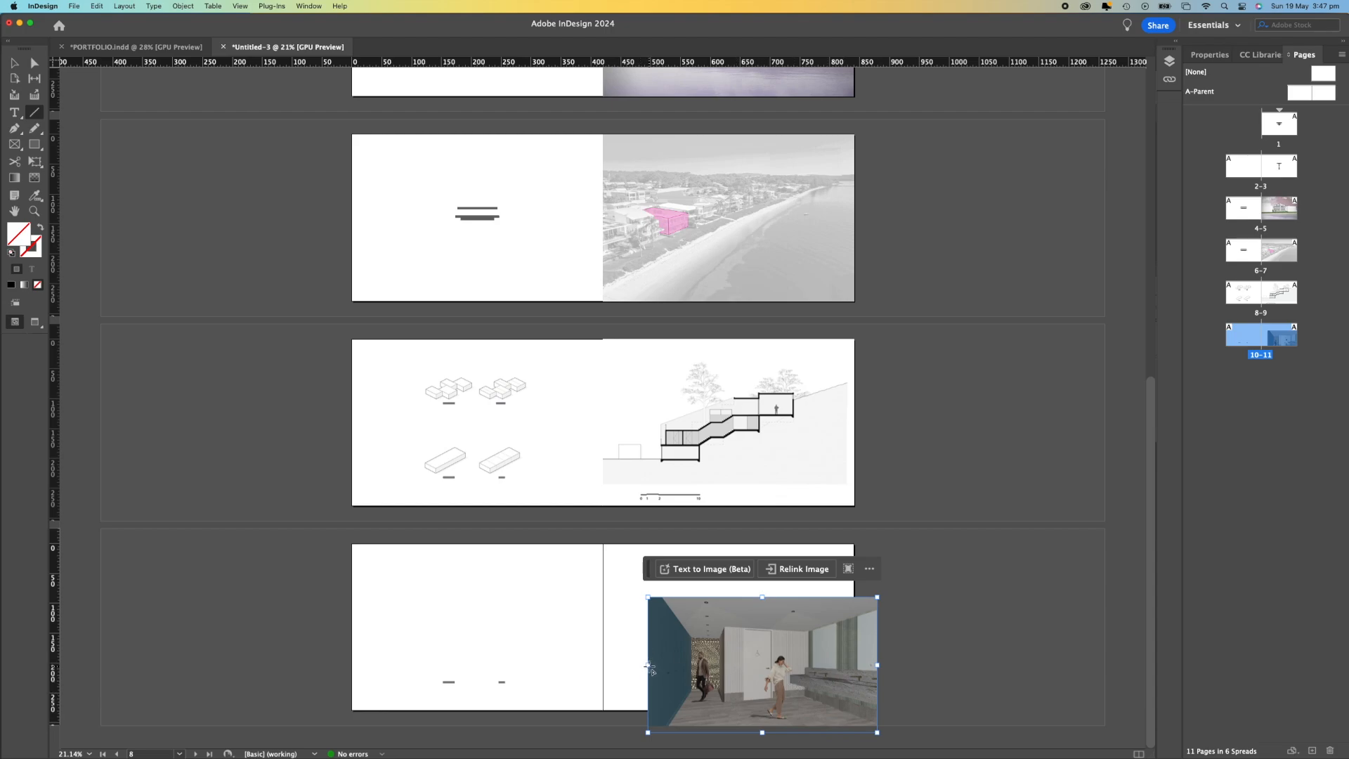
Crop both sides of the placed interior image to a narrower portrait frame around the woman and door.
drag(649, 666, 717, 665)
key(ctrl+z)
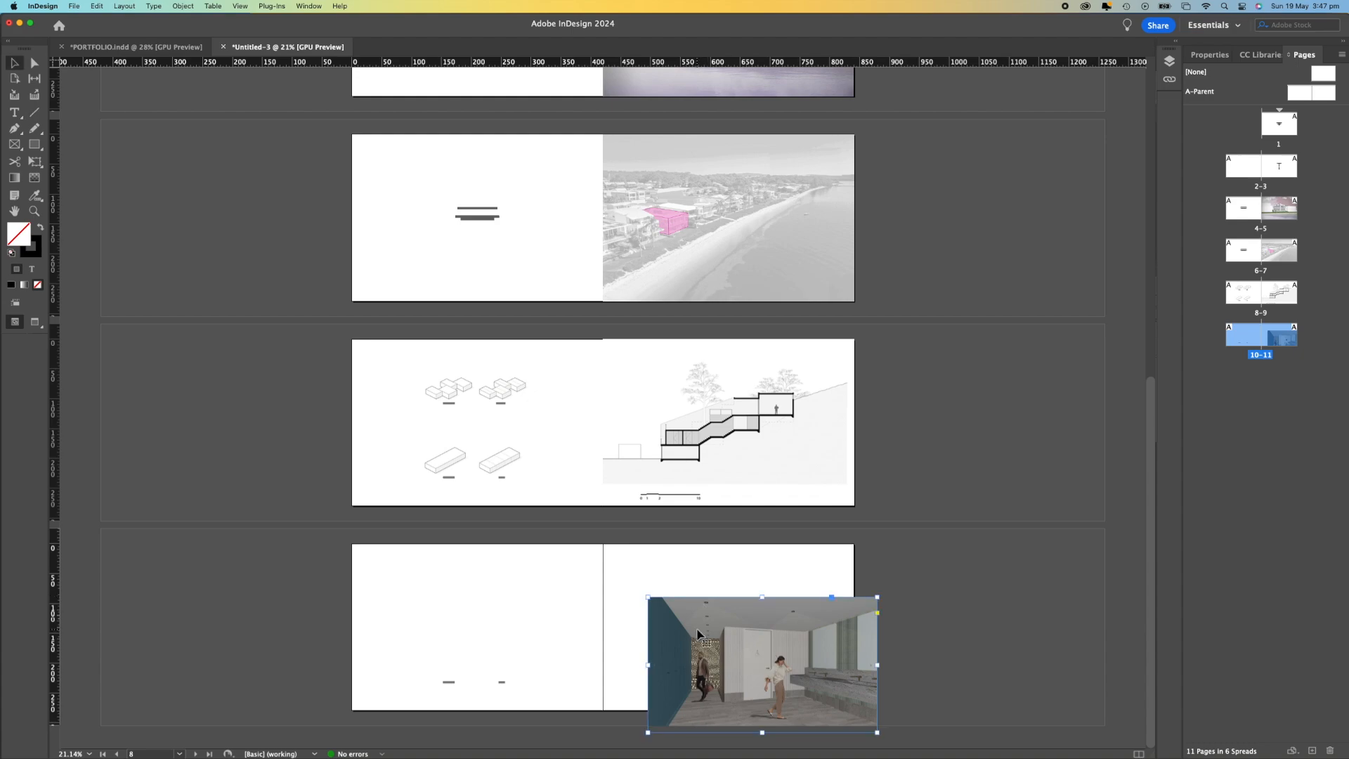
key(v)
click(703, 636)
drag(877, 665, 818, 665)
drag(648, 664, 711, 665)
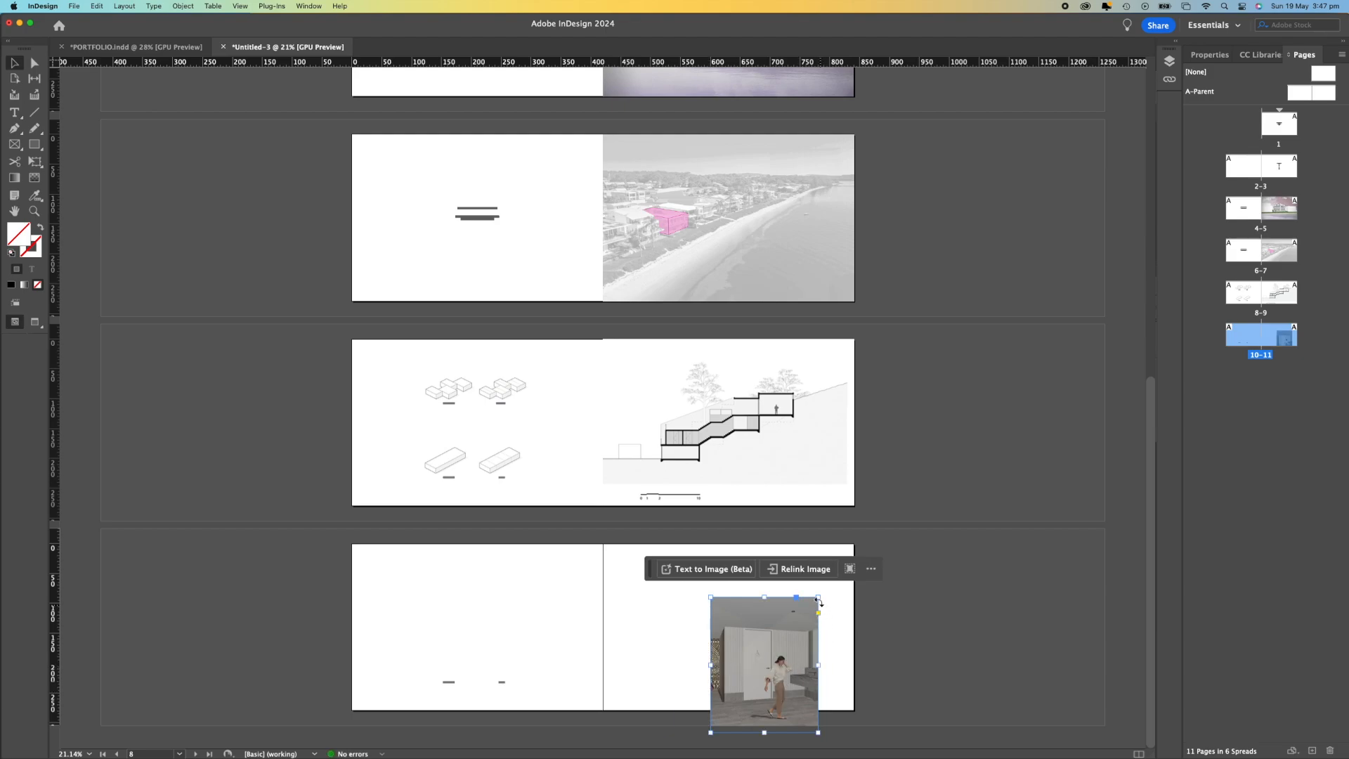
Scale the cropped image down to about 126 by 153 mm and move it towards the spine side of page 11.
drag(818, 598, 786, 641)
drag(743, 688, 719, 669)
key(z)
key(super+z)
drag(843, 669, 777, 553)
key(v)
drag(666, 711, 556, 627)
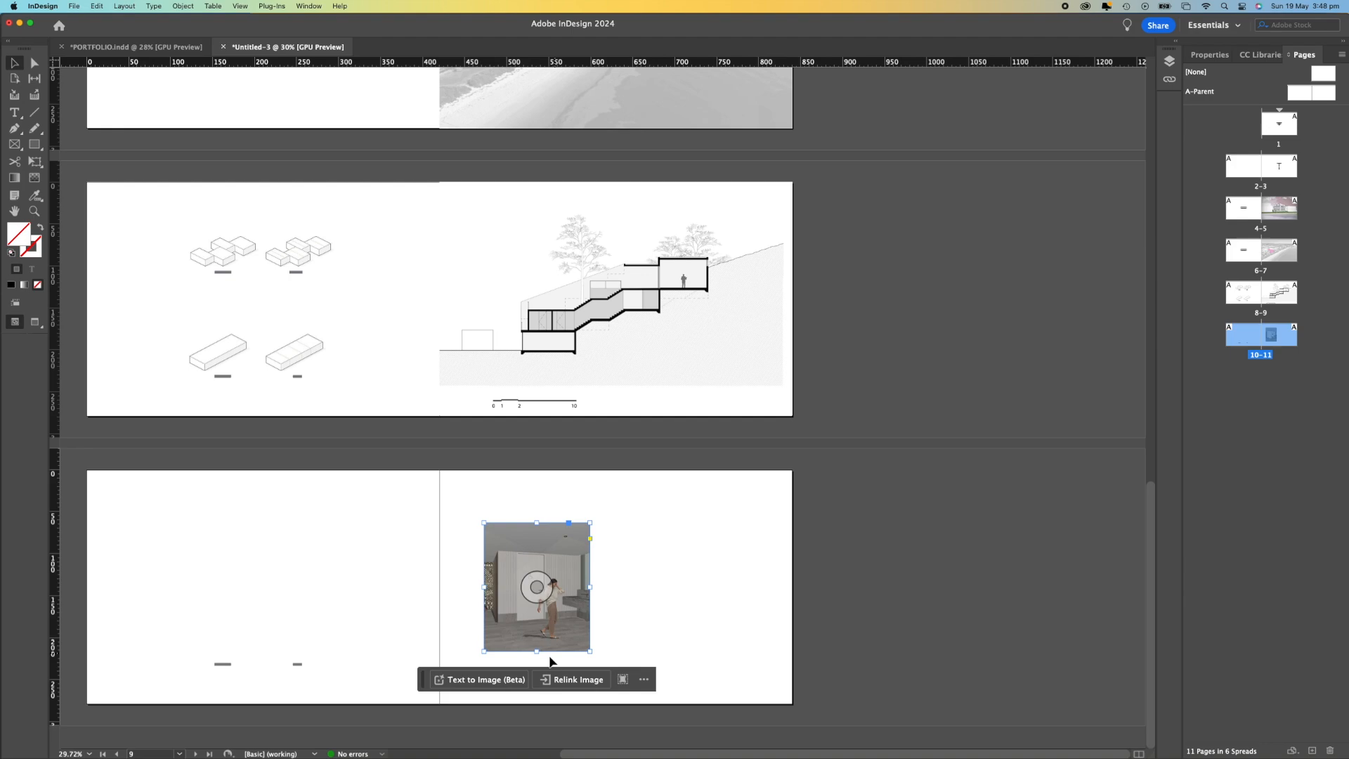
Resize the image frame to 89 mm wide and 89 mm high from its upper-left reference point.
scroll(551, 661, up, 3)
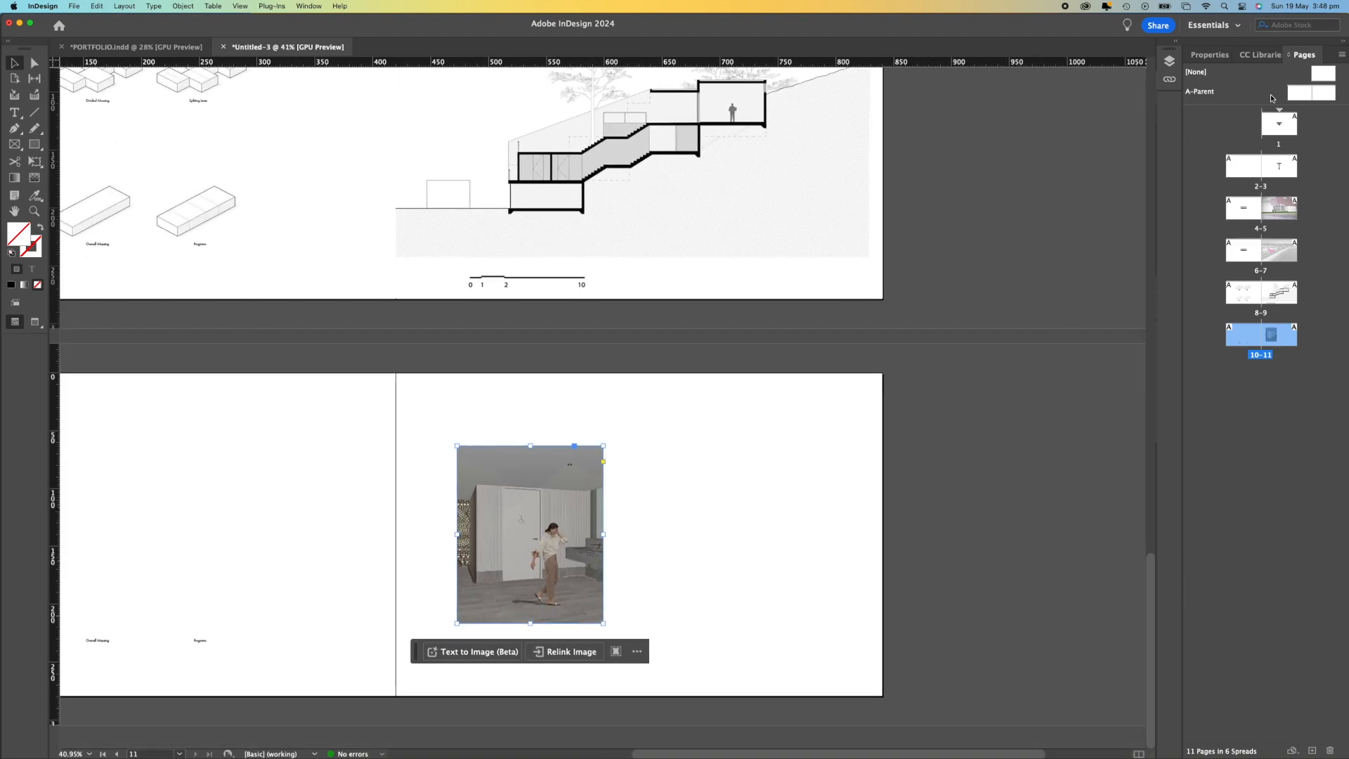
click(1212, 56)
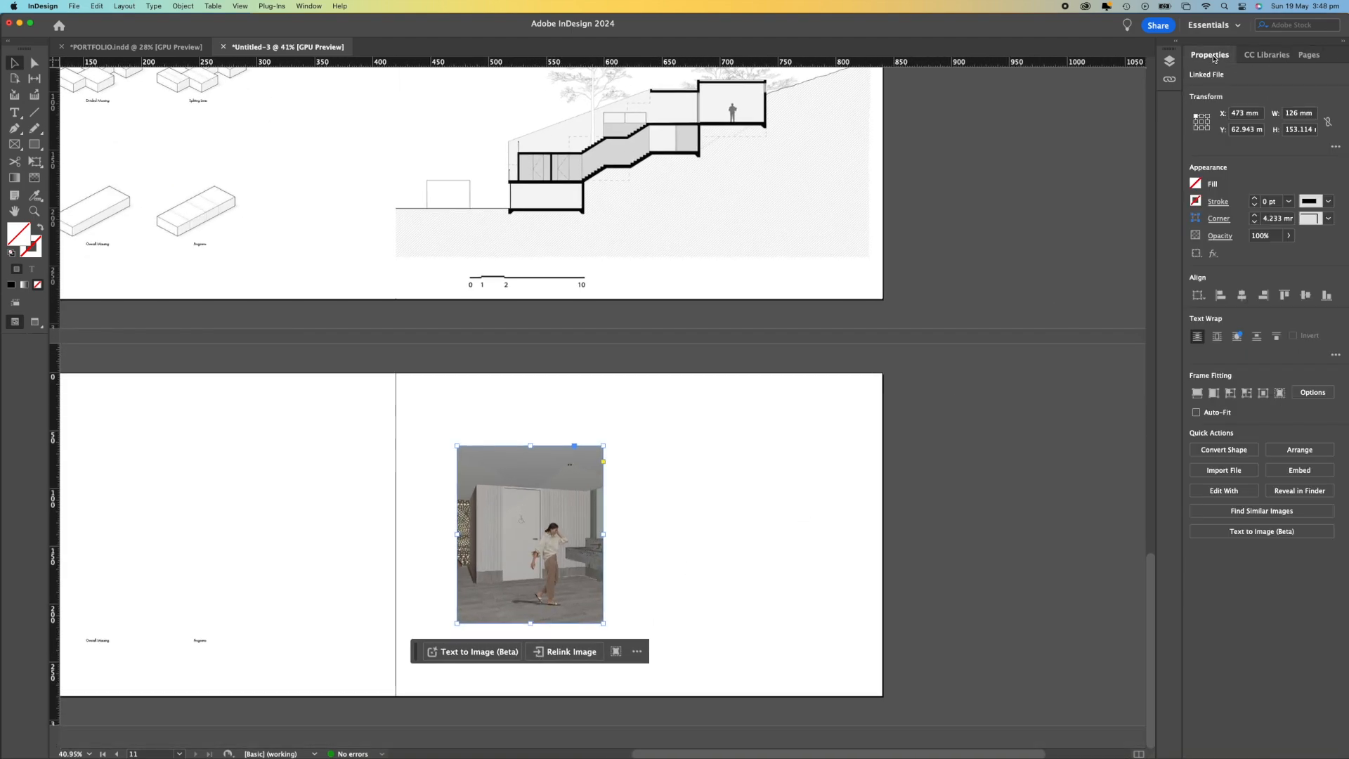
click(1209, 123)
key(super+Tab)
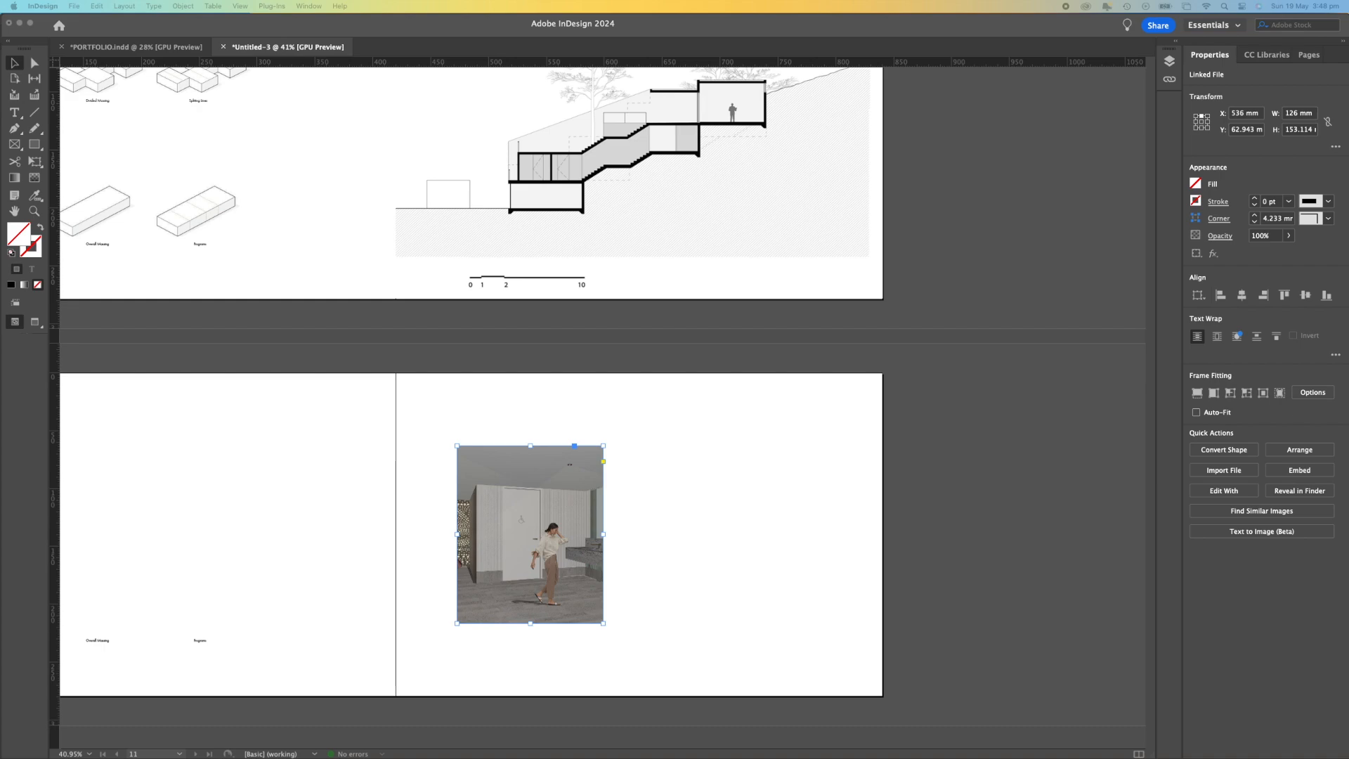
click(1200, 117)
click(1196, 118)
double_click(1296, 113)
key(Tab)
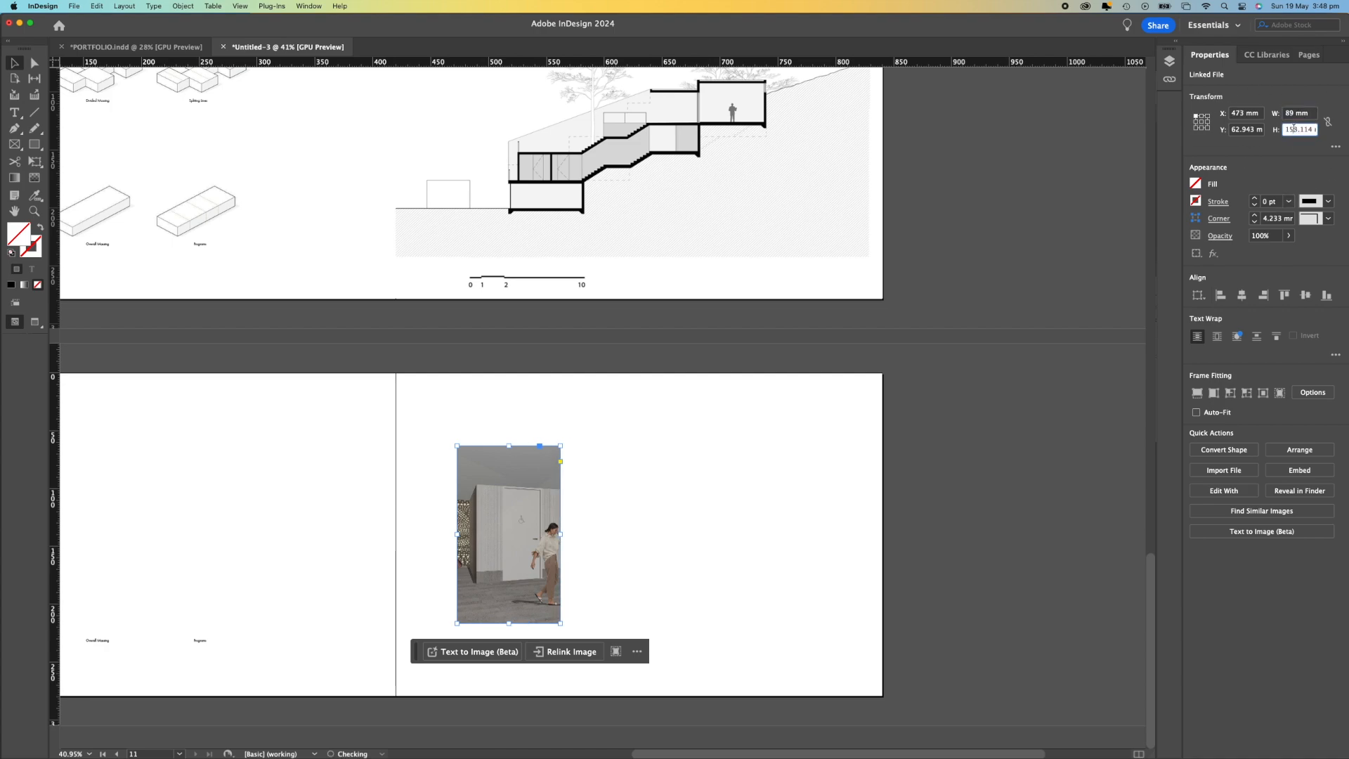
text(89)
key(Return)
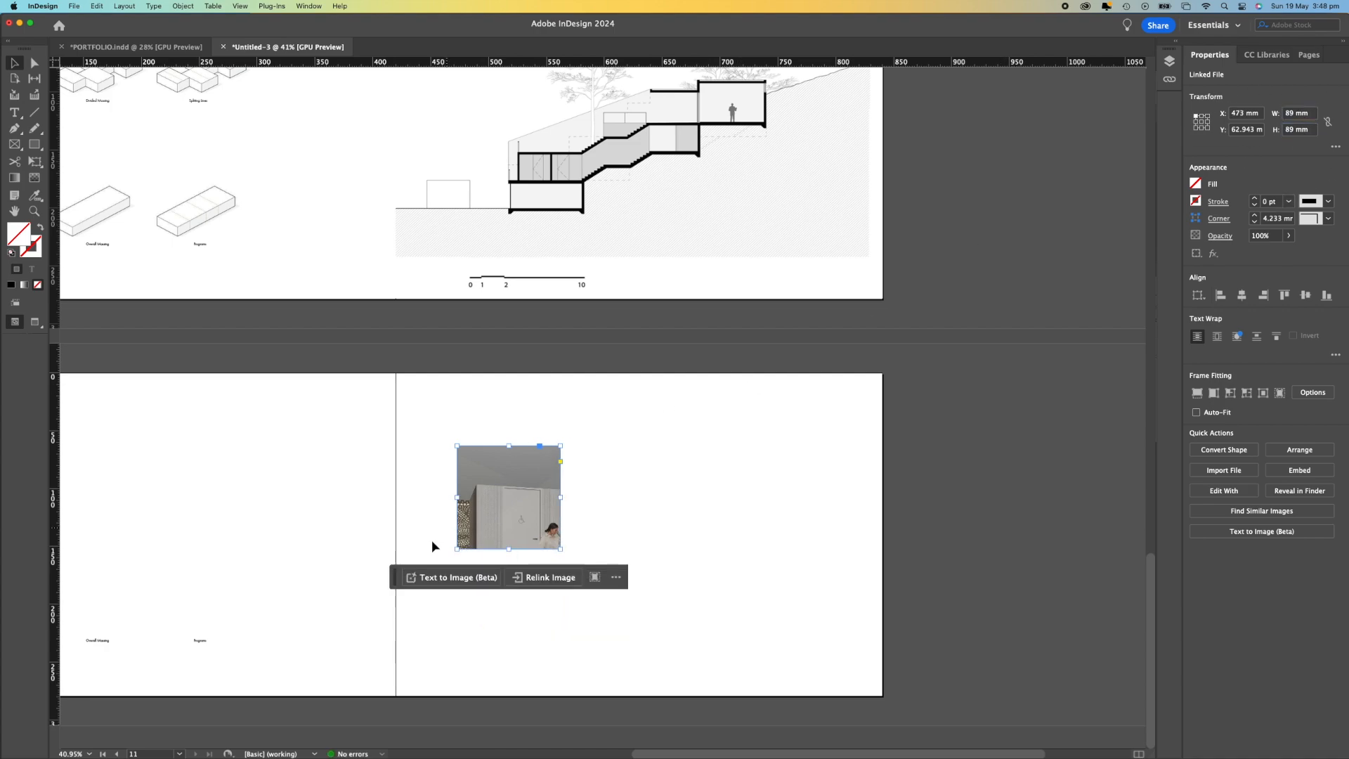
Center the frame vertically on page 11 near the spine and set its height to 200 mm from its center point.
drag(529, 519, 508, 555)
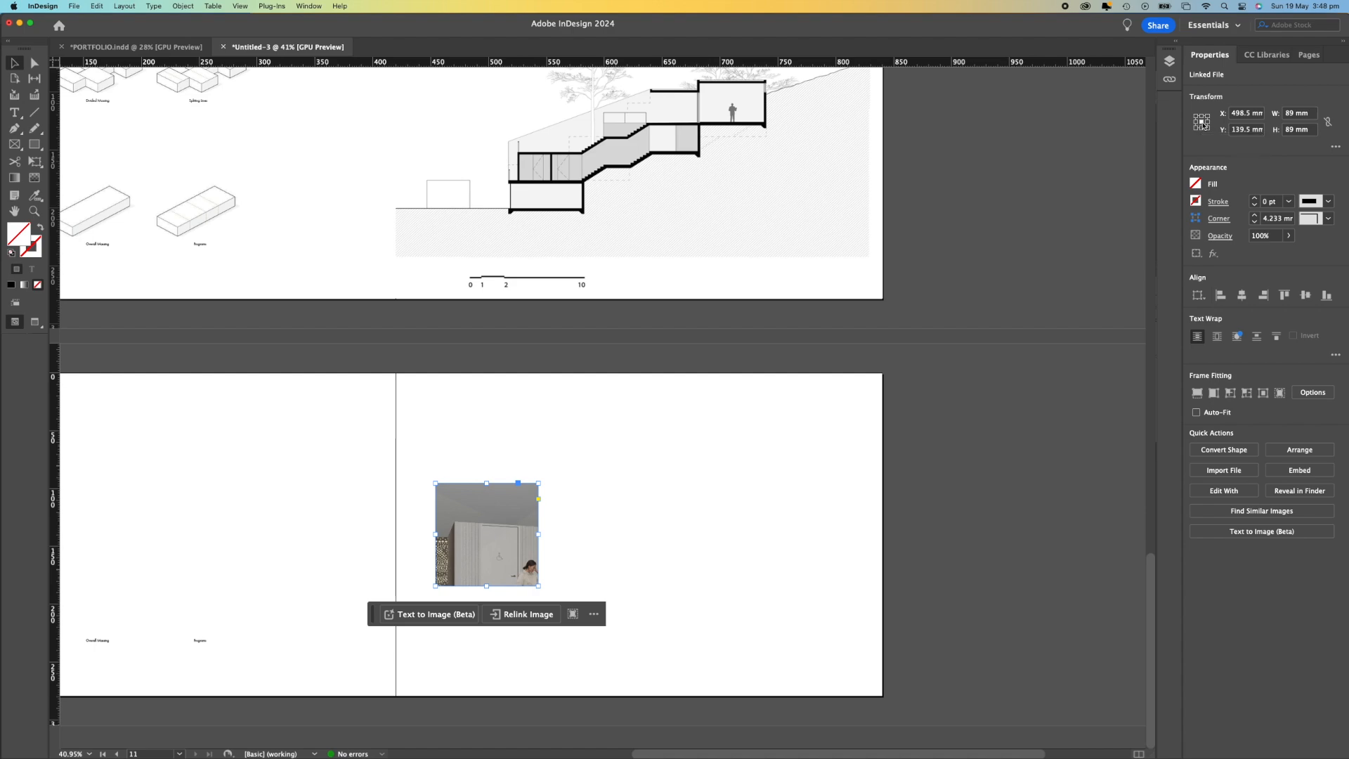
click(1289, 129)
key(Return)
click(1291, 130)
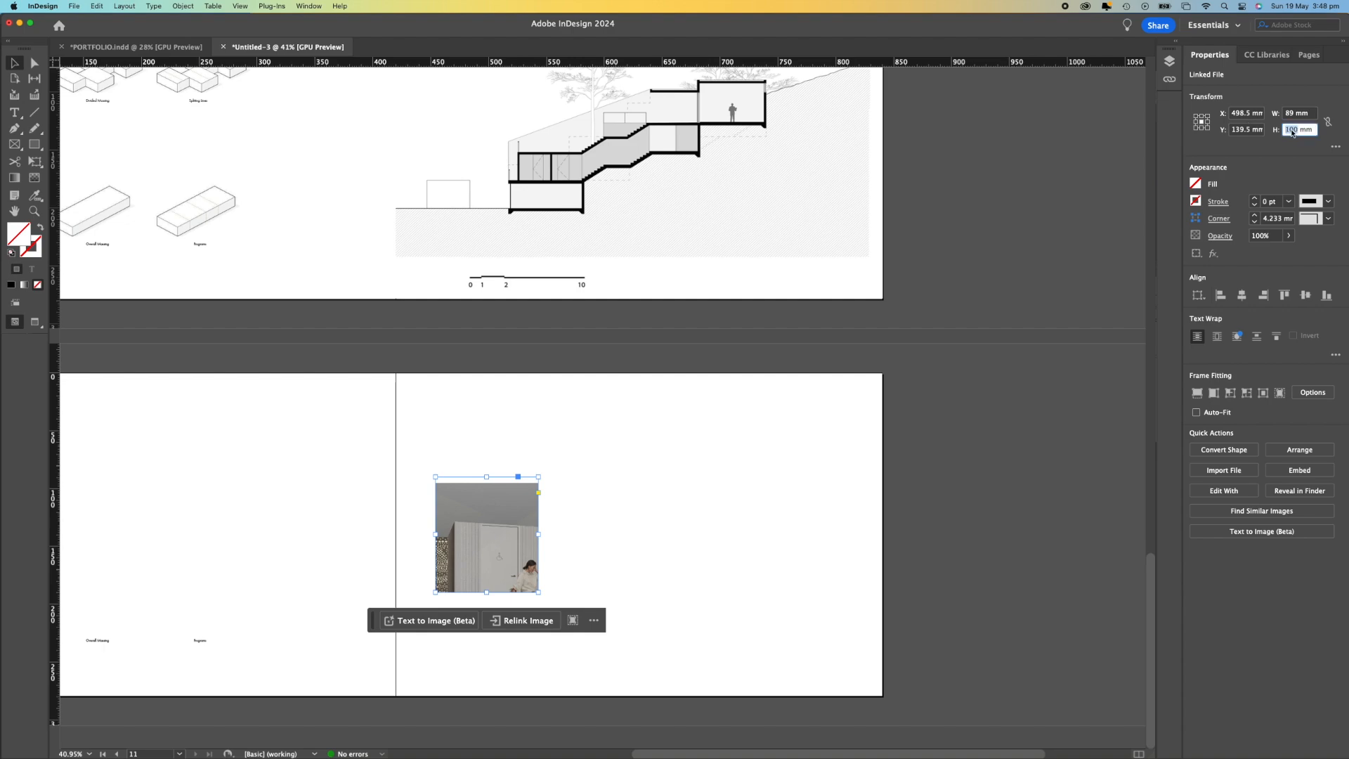
text(200)
key(Return)
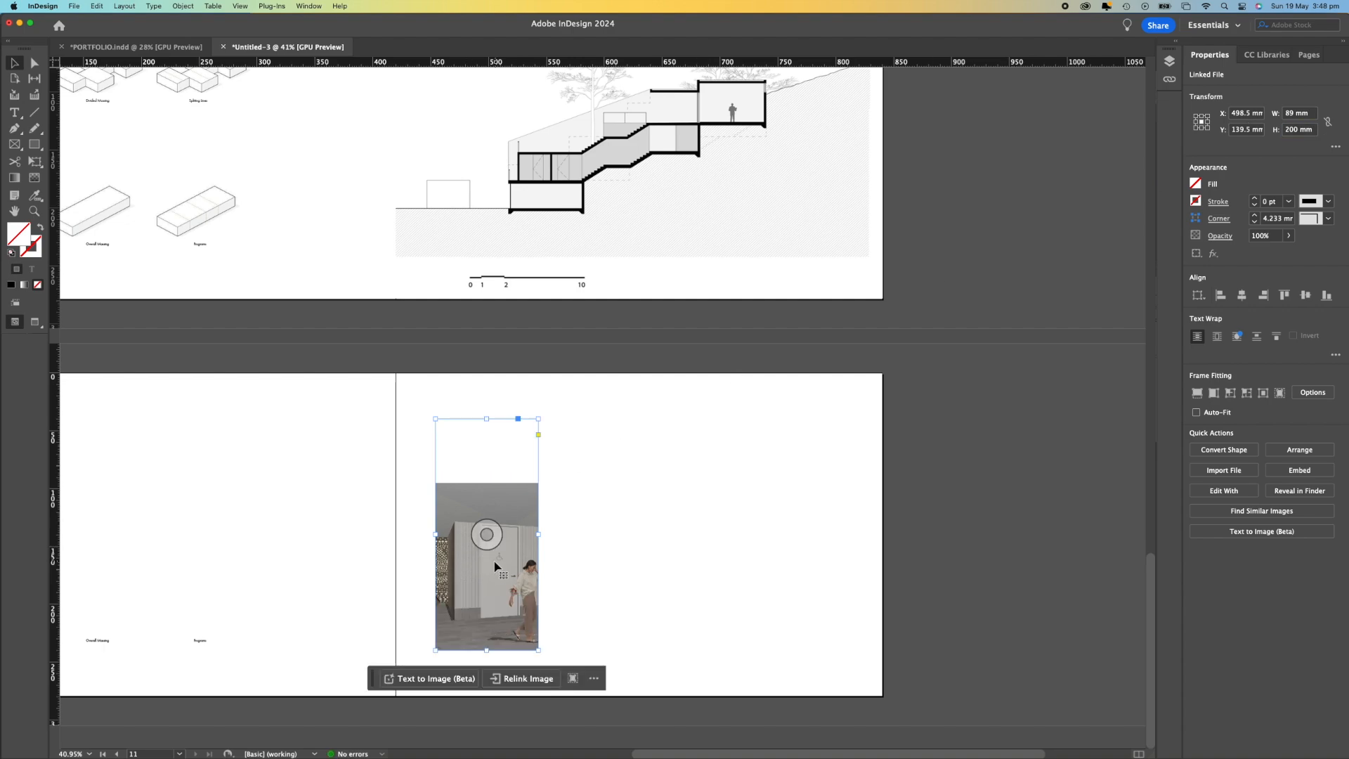
Enlarge the photo proportionally inside the tall frame to fill it and shift it so the woman sits within the crop.
click(487, 535)
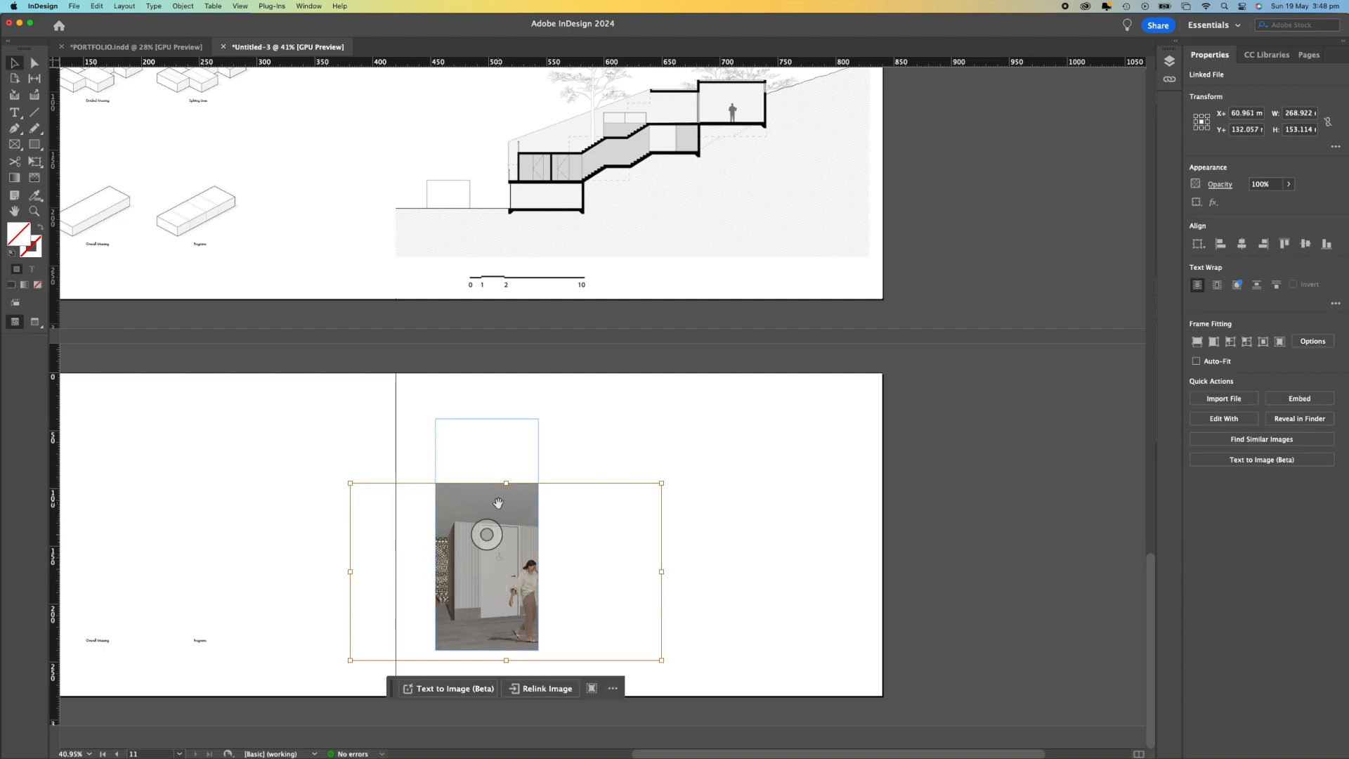
drag(509, 484, 520, 410)
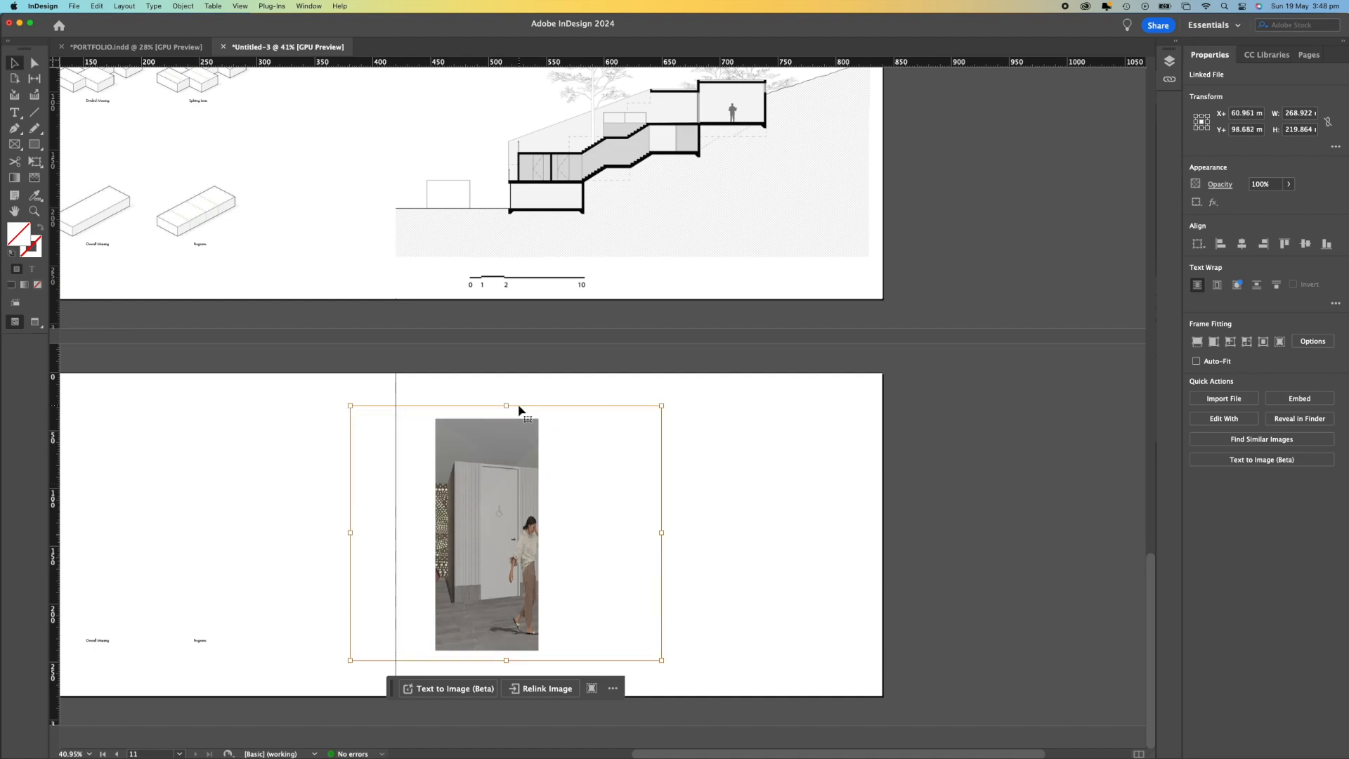
key(super+z)
drag(661, 483, 757, 404)
drag(410, 590, 427, 583)
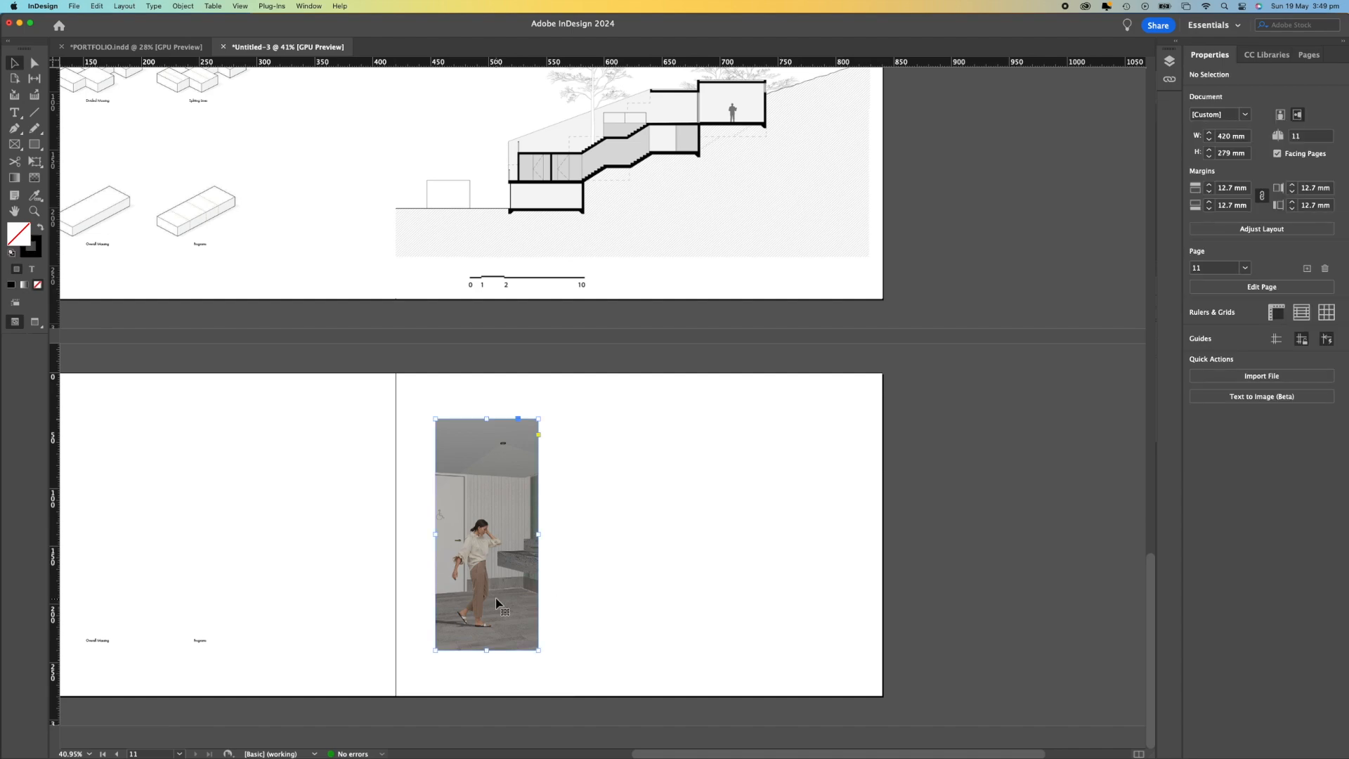
Duplicate the tall image frame sideways into an evenly spaced row of four frames on page 11.
click(501, 603)
drag(499, 577, 708, 589)
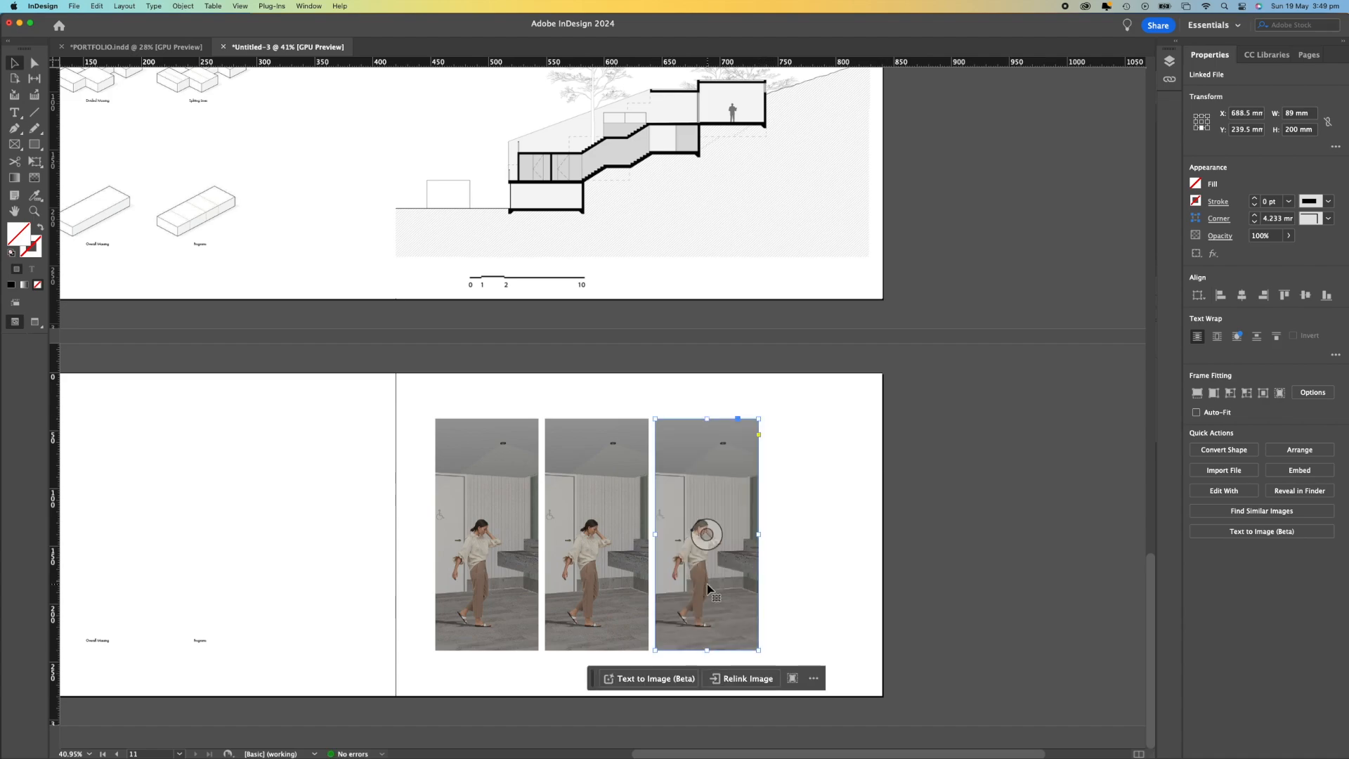
scroll(771, 505, down, 2)
drag(786, 427, 507, 562)
click(518, 406)
drag(692, 618, 801, 623)
Select all four image frames and center the row horizontally on page 11.
drag(919, 409, 498, 550)
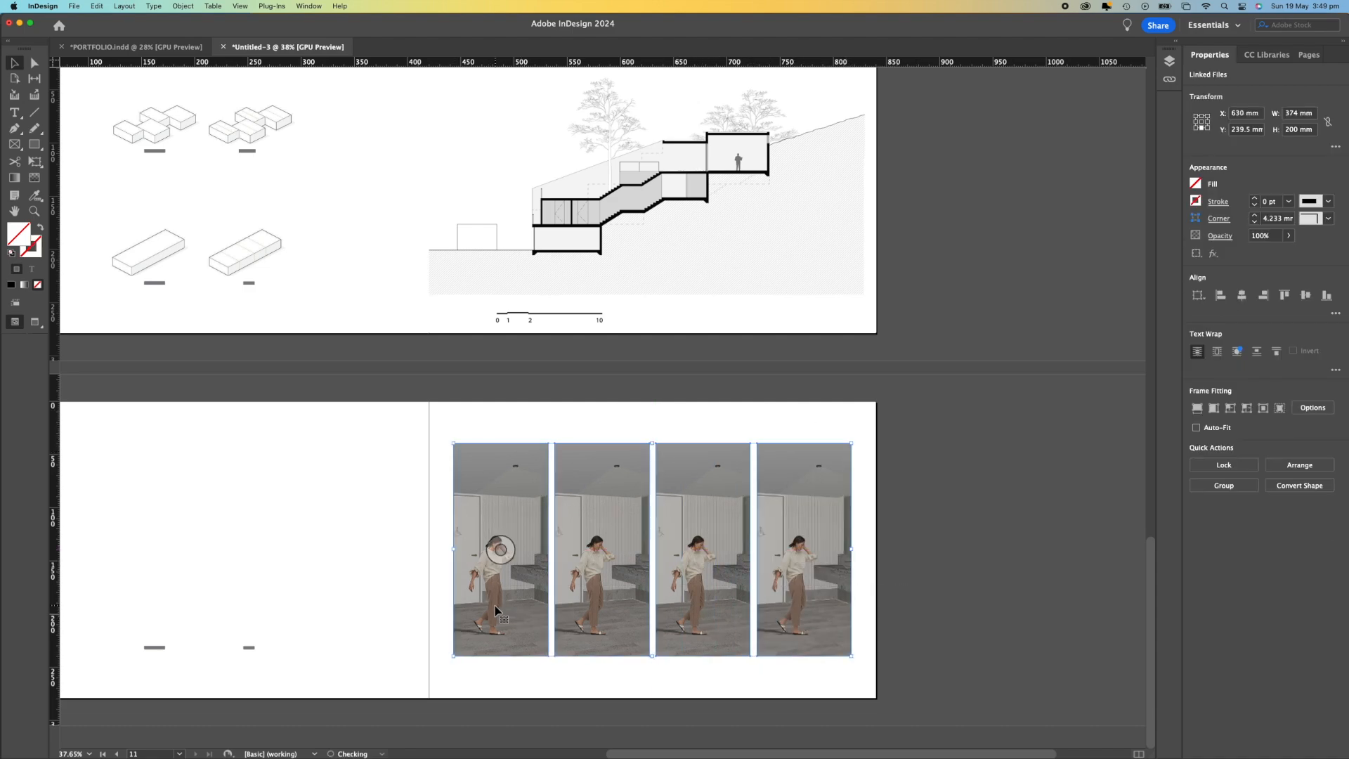
click(985, 503)
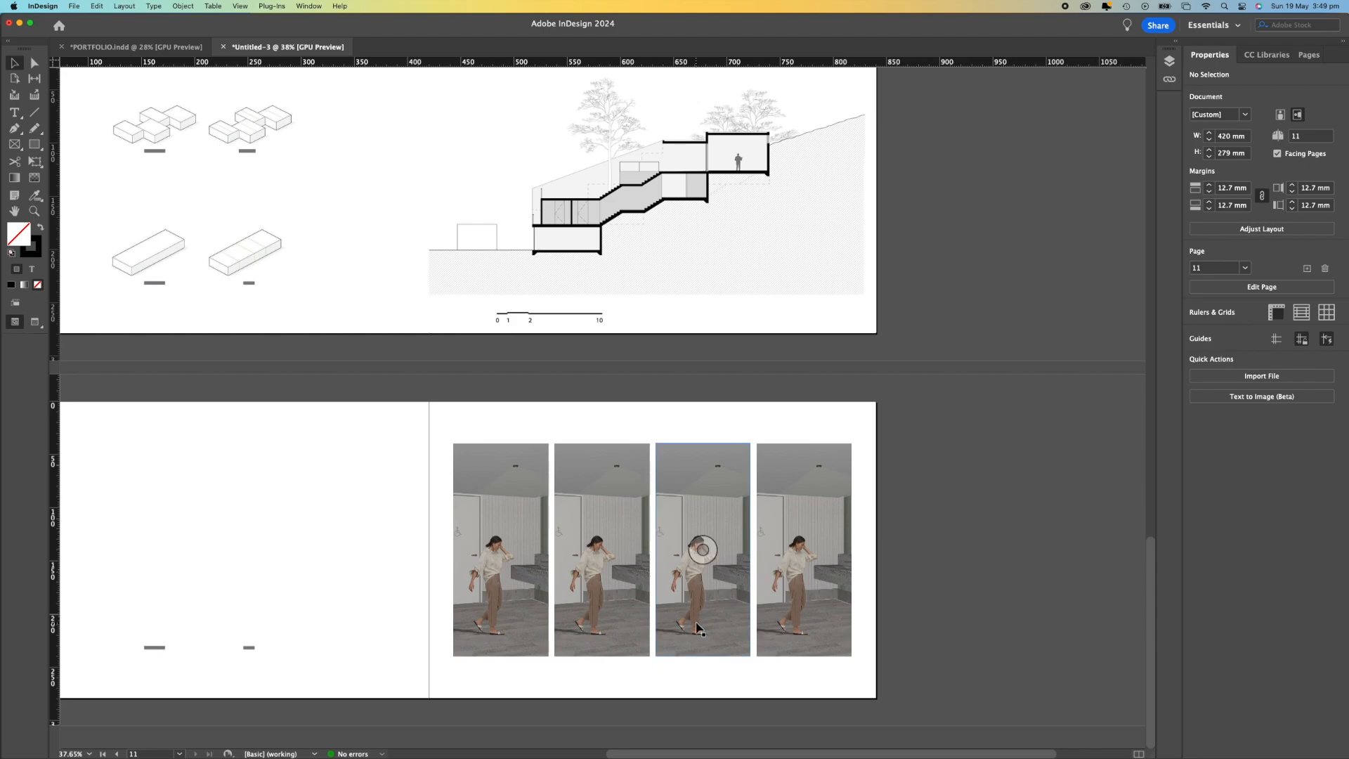
scroll(888, 454, down, 1)
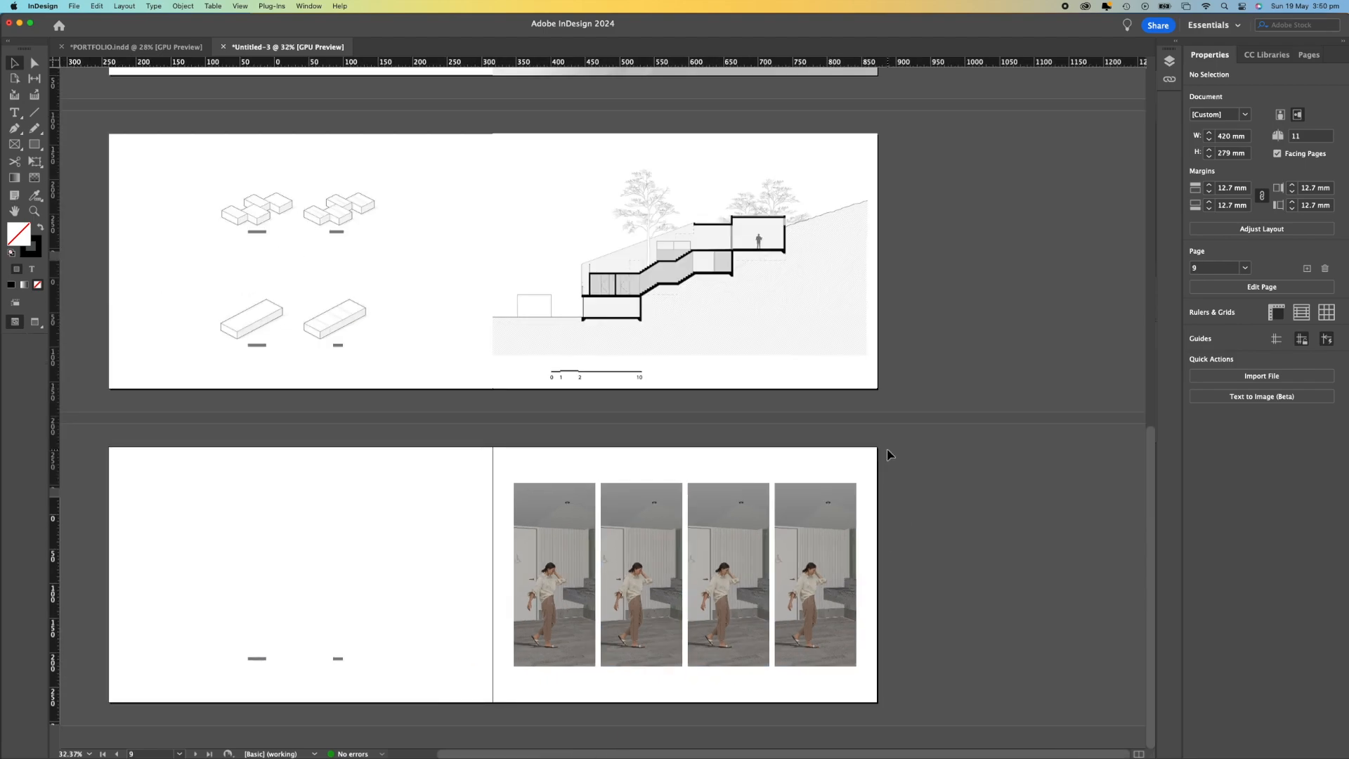
Replace the photos in the second, third and fourth frames with the desktop screenshots from 9.23.11 pm, 9.22.21 pm and 9.24.29 pm respectively.
scroll(887, 455, down, 1)
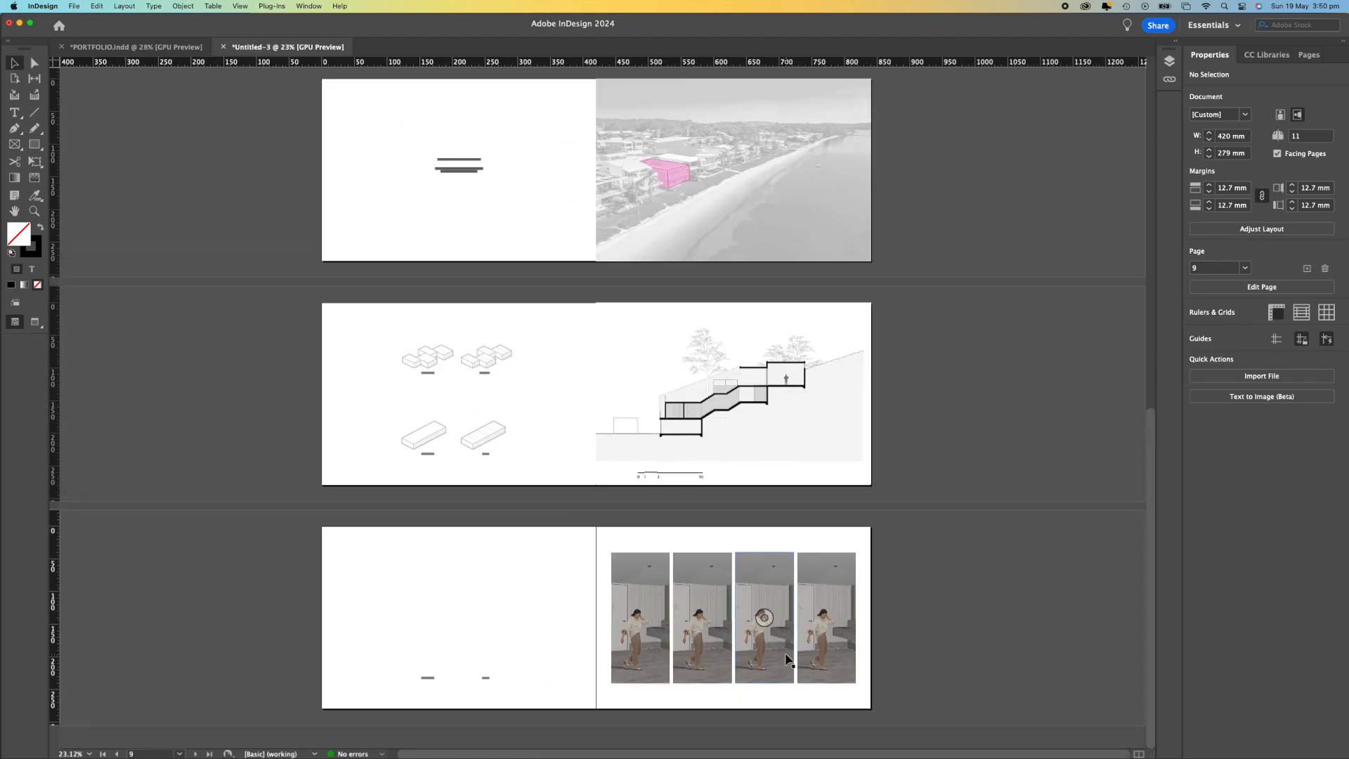
scroll(813, 701, up, 1)
scroll(815, 707, up, 1)
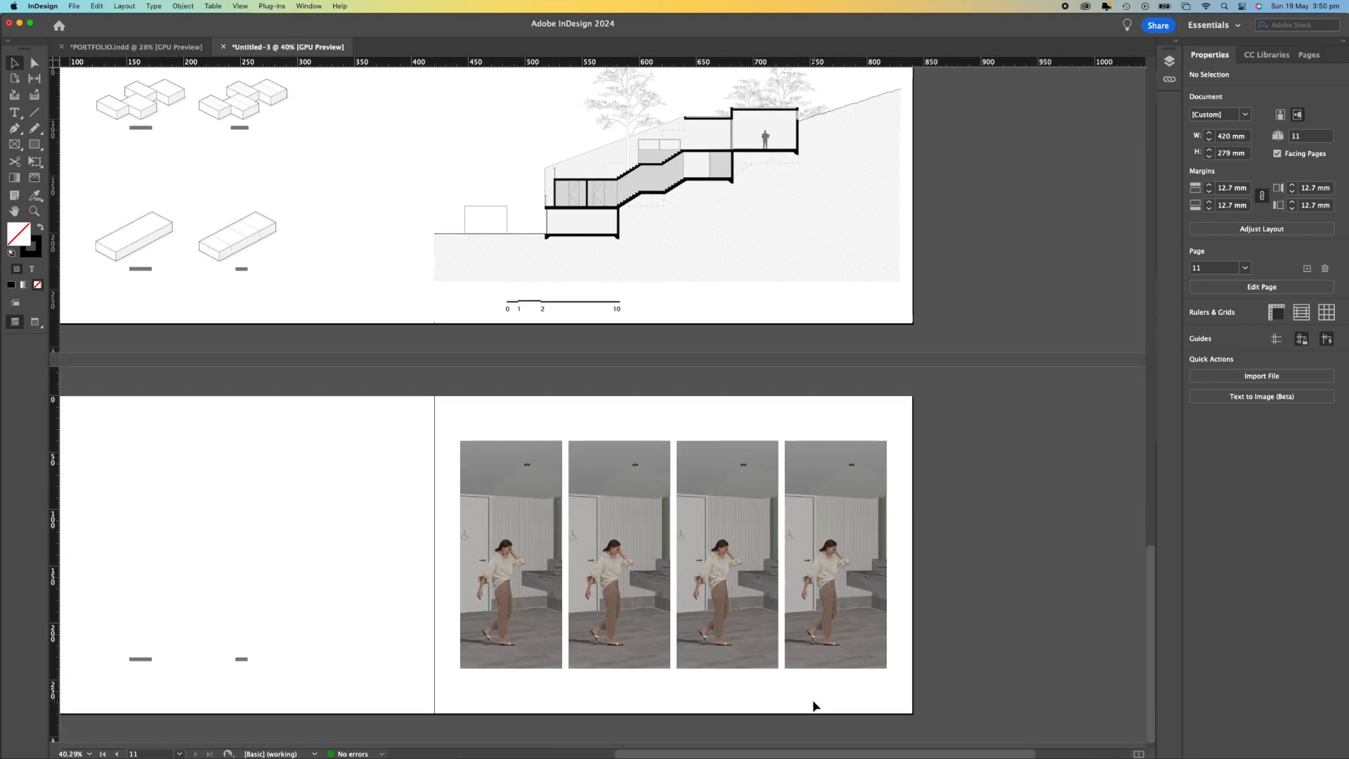
key(ctrl+Up)
click(1103, 168)
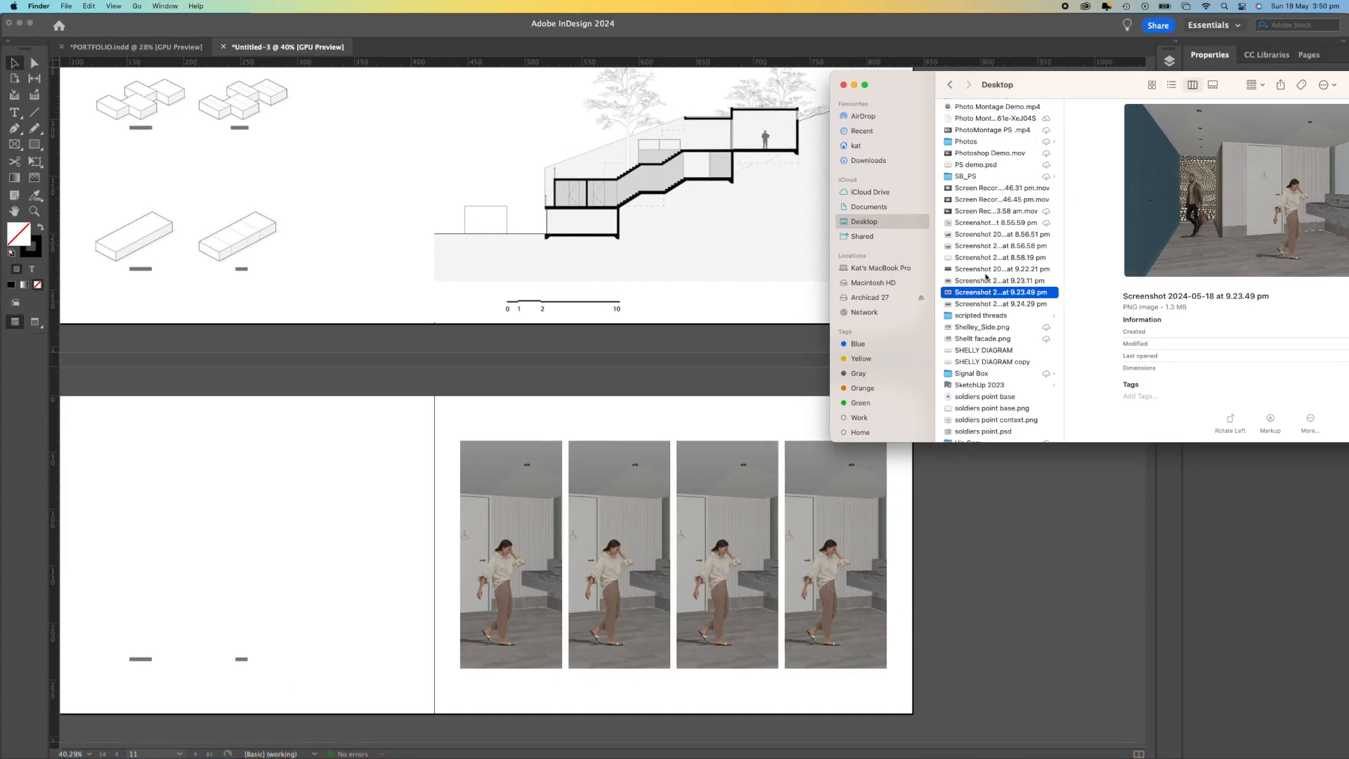
click(988, 280)
drag(1197, 197, 608, 549)
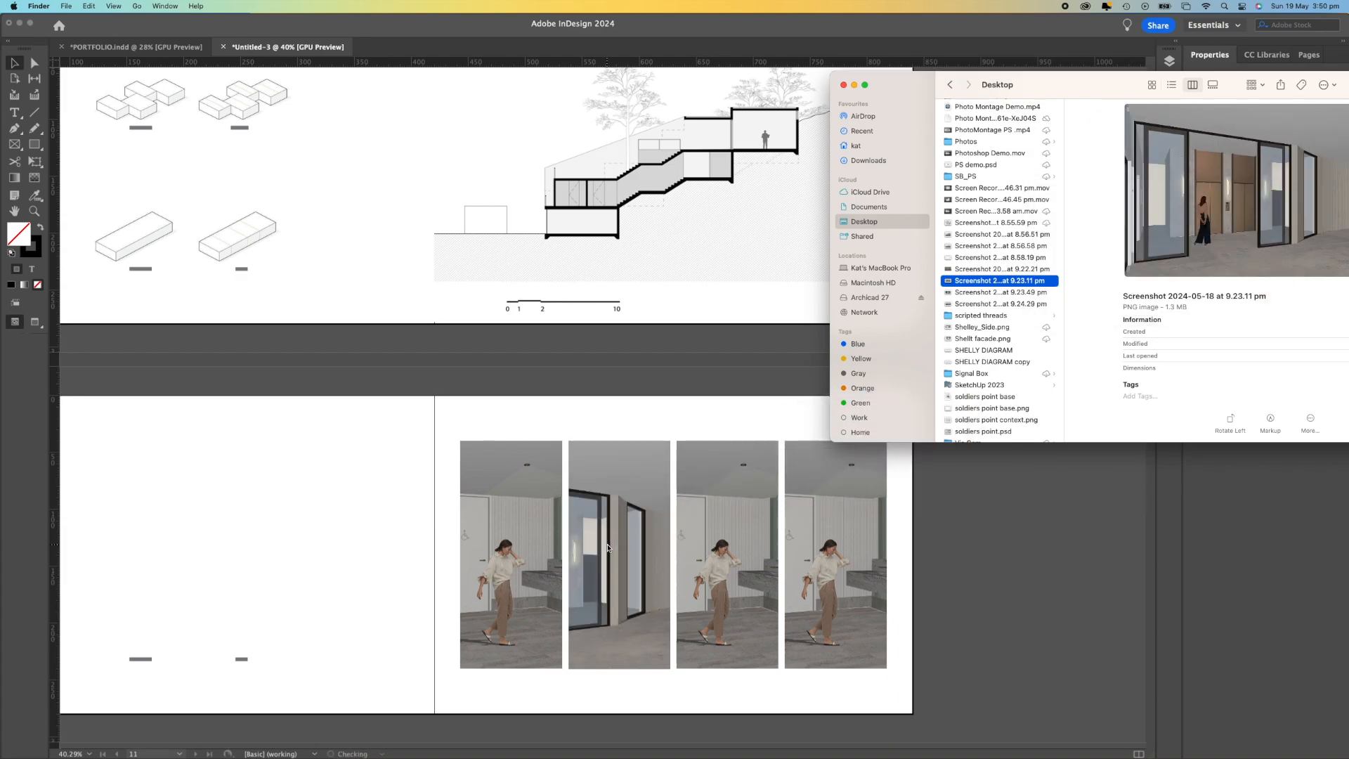
click(1009, 268)
drag(1221, 196, 727, 559)
click(969, 305)
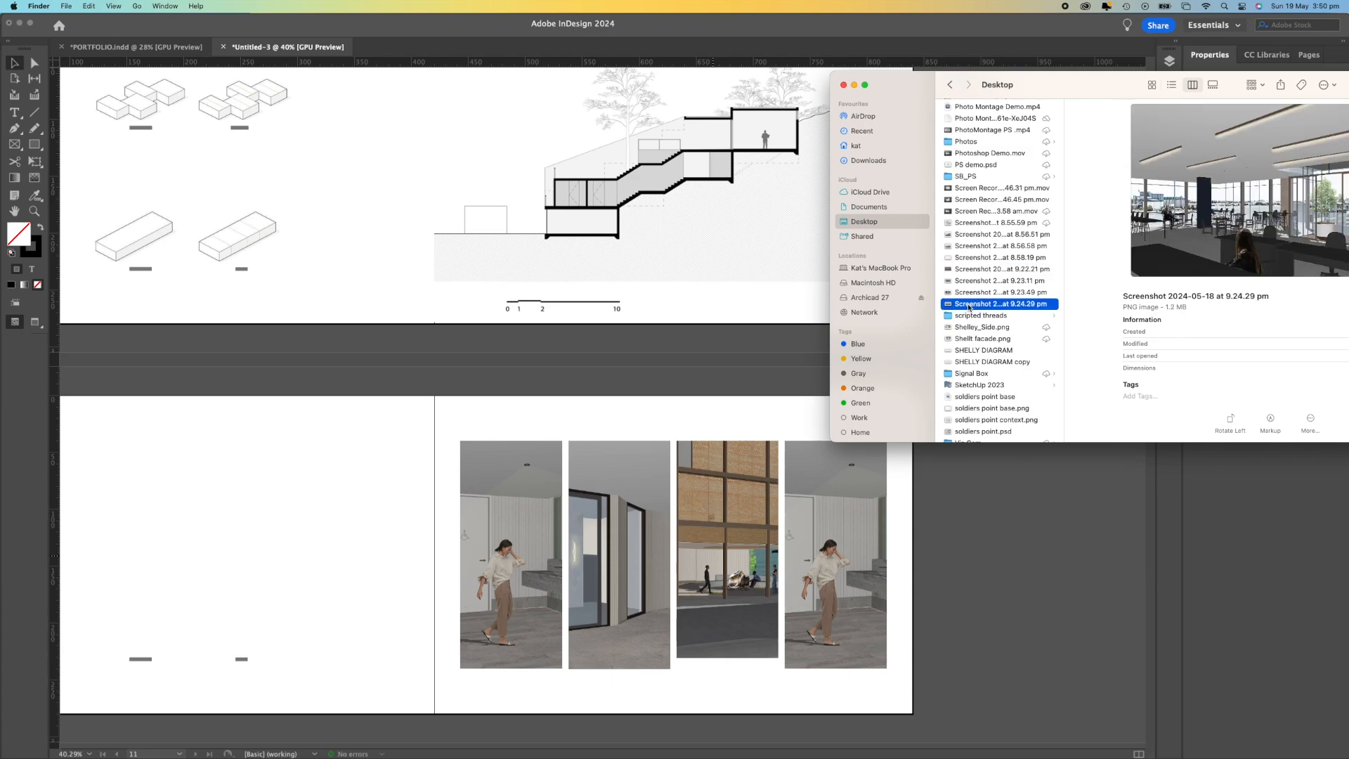
drag(1257, 157, 835, 542)
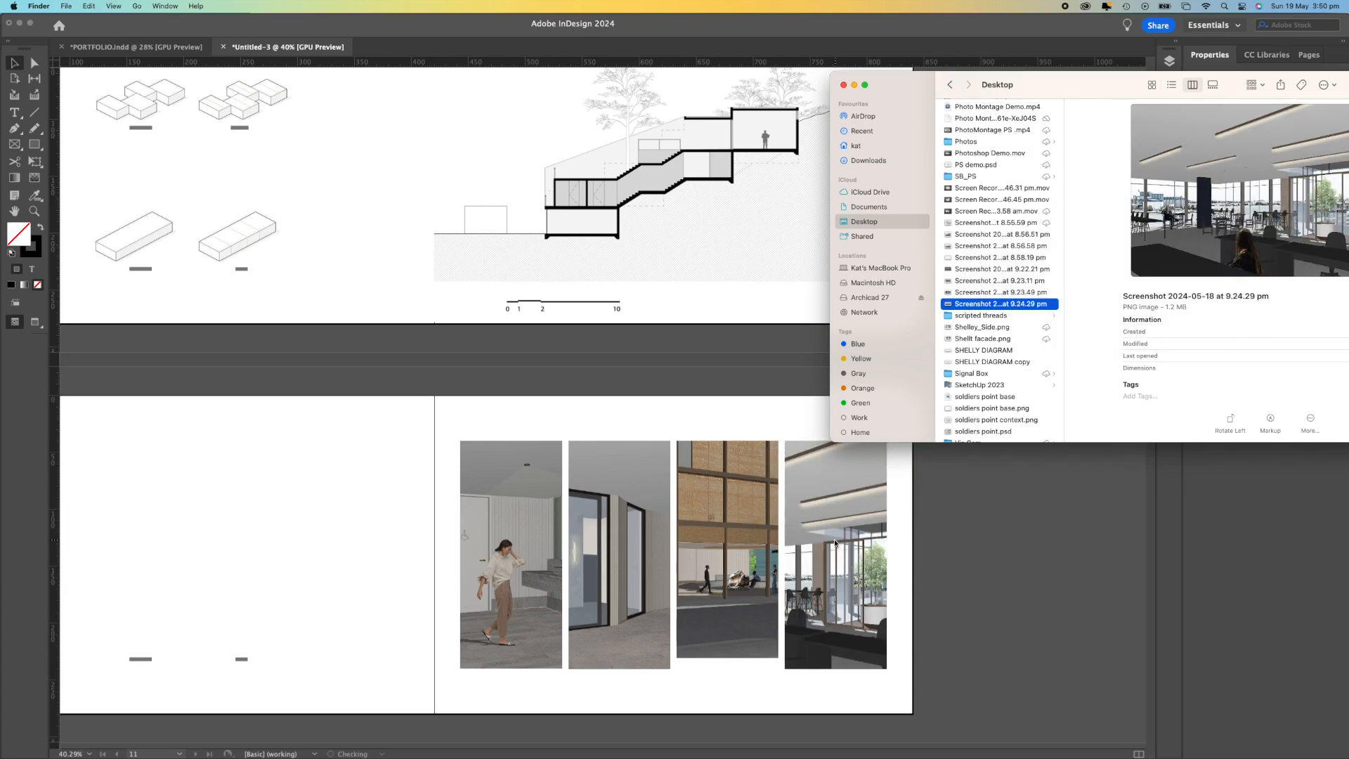
Enlarge the third frame's photo to fill its 200 mm height and shift the second frame's photo so the woman by the lifts shows.
click(707, 652)
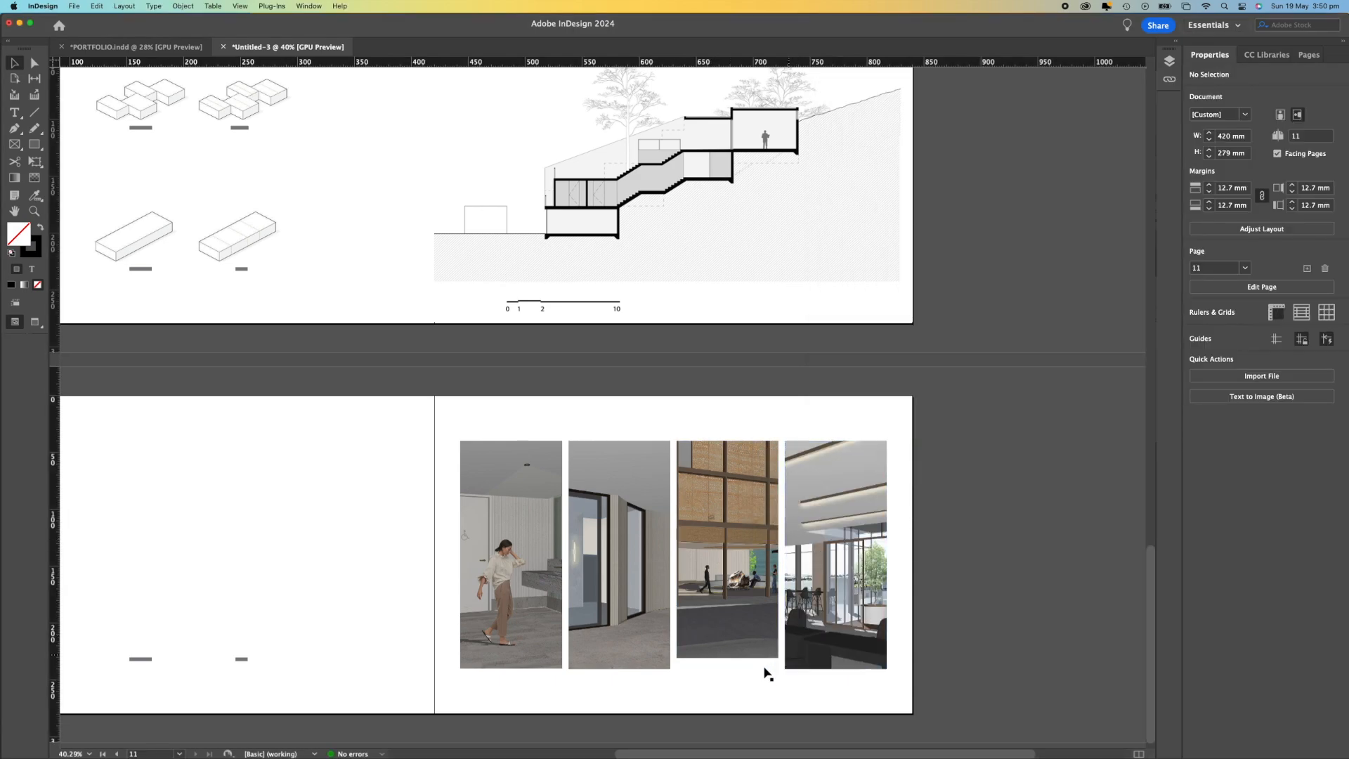
click(731, 637)
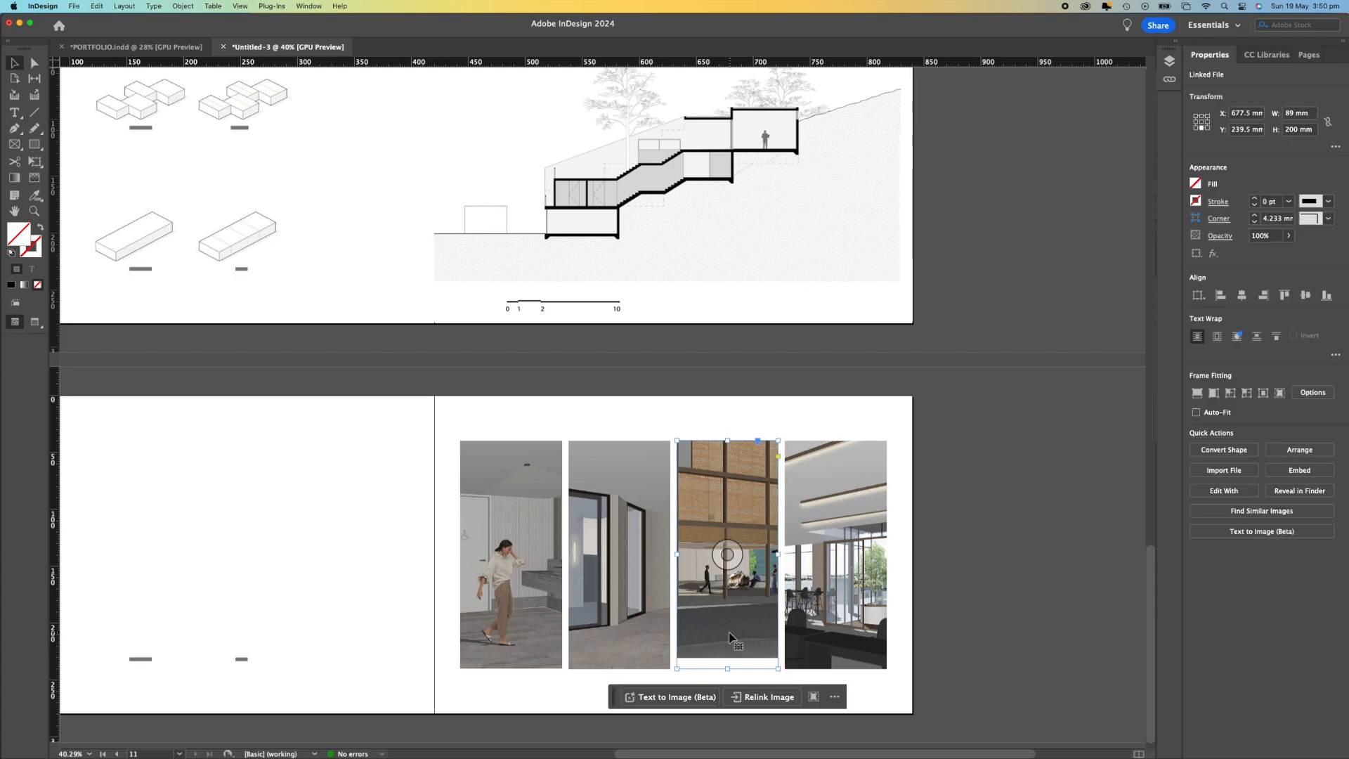
double_click(729, 633)
drag(731, 626, 731, 635)
drag(891, 448, 909, 440)
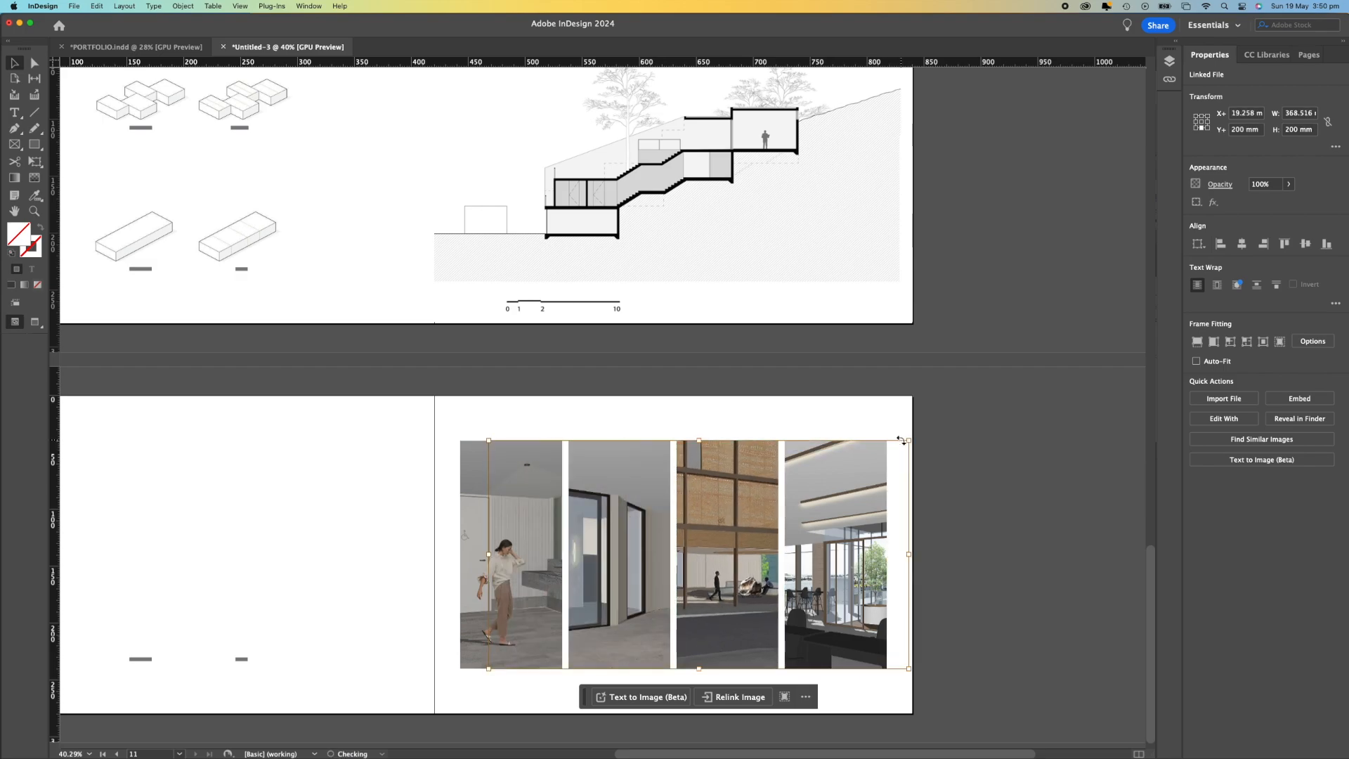
click(724, 621)
click(837, 596)
click(1031, 500)
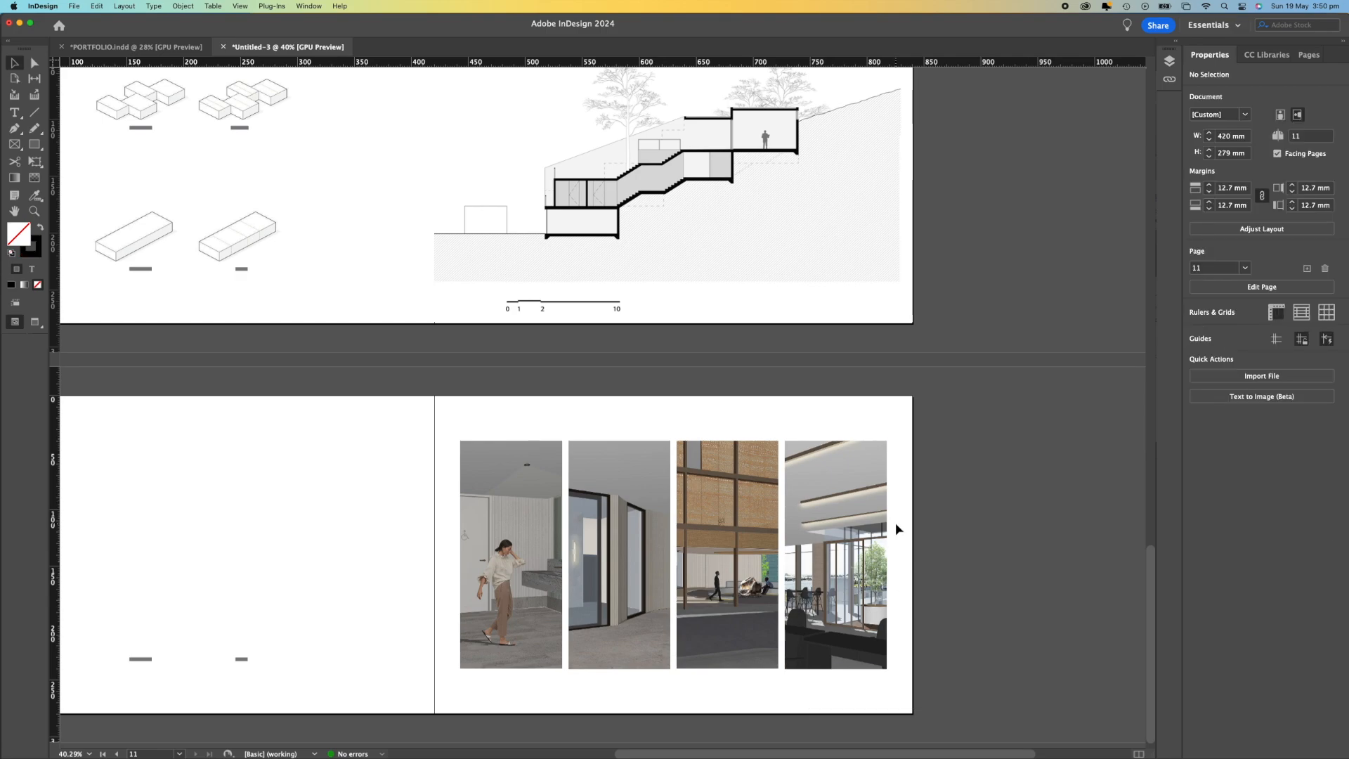
drag(621, 606, 661, 609)
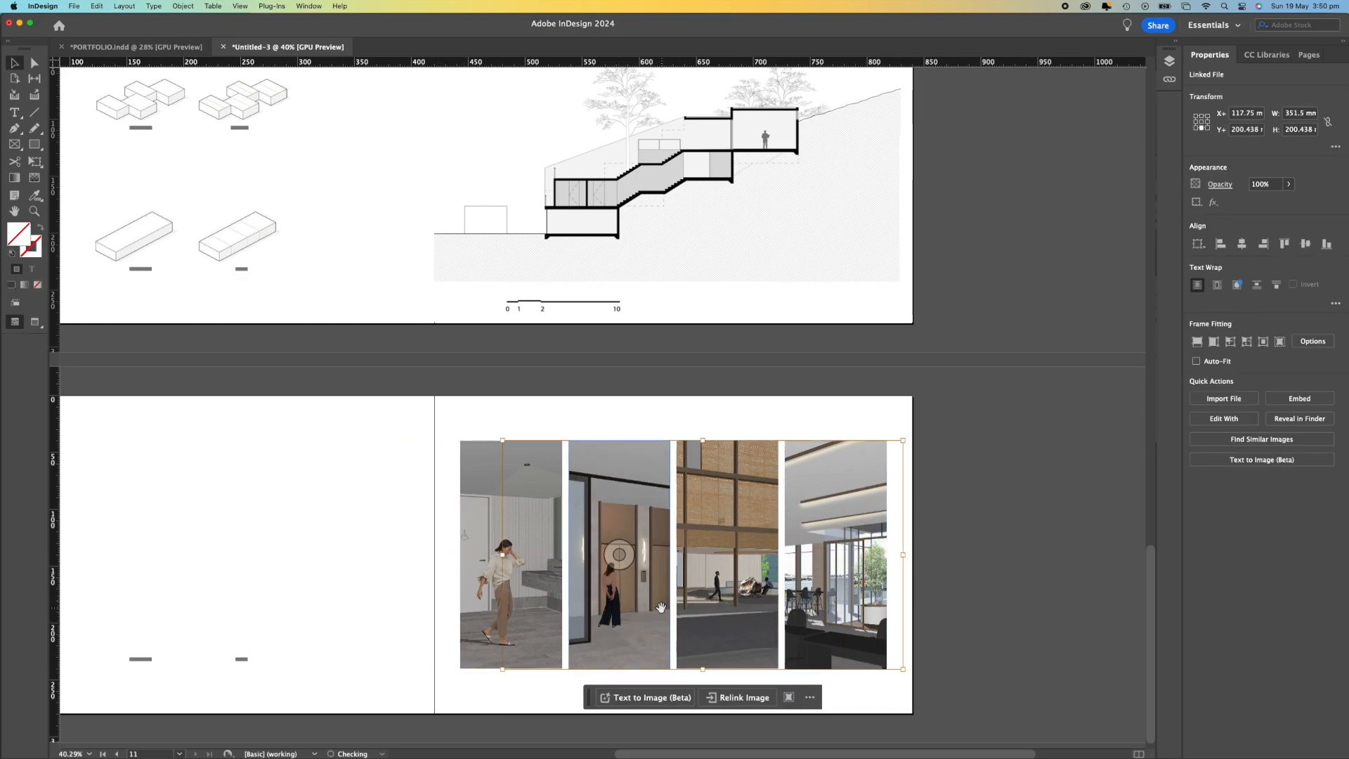
click(950, 487)
Copy an existing caption onto page 11, place it just below the first image and change its text to "Organic Hues".
scroll(950, 487, down, 3)
scroll(694, 605, up, 3)
drag(1059, 392, 633, 419)
click(562, 693)
click(359, 639)
key(super+c)
key(super+v)
scroll(671, 676, up, 3)
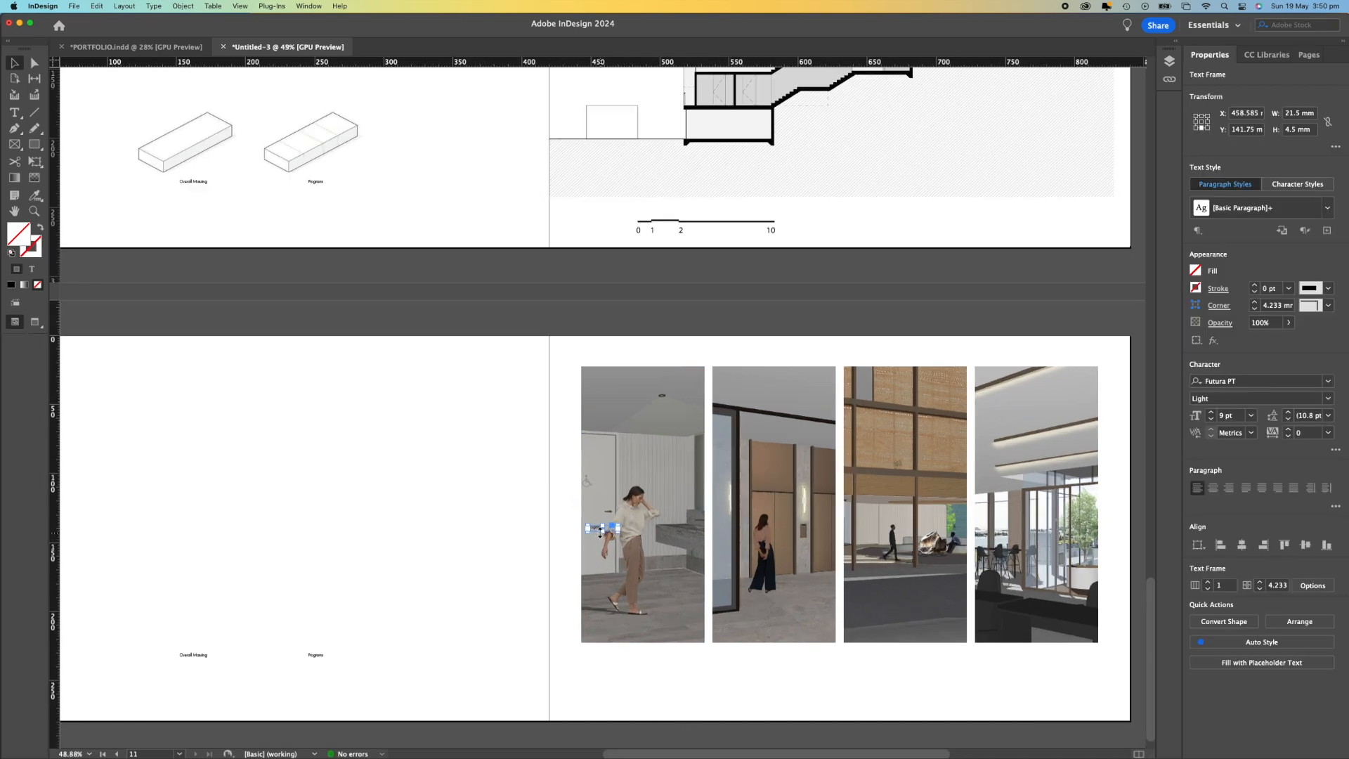
scroll(295, 475, right, 5)
drag(169, 395, 227, 590)
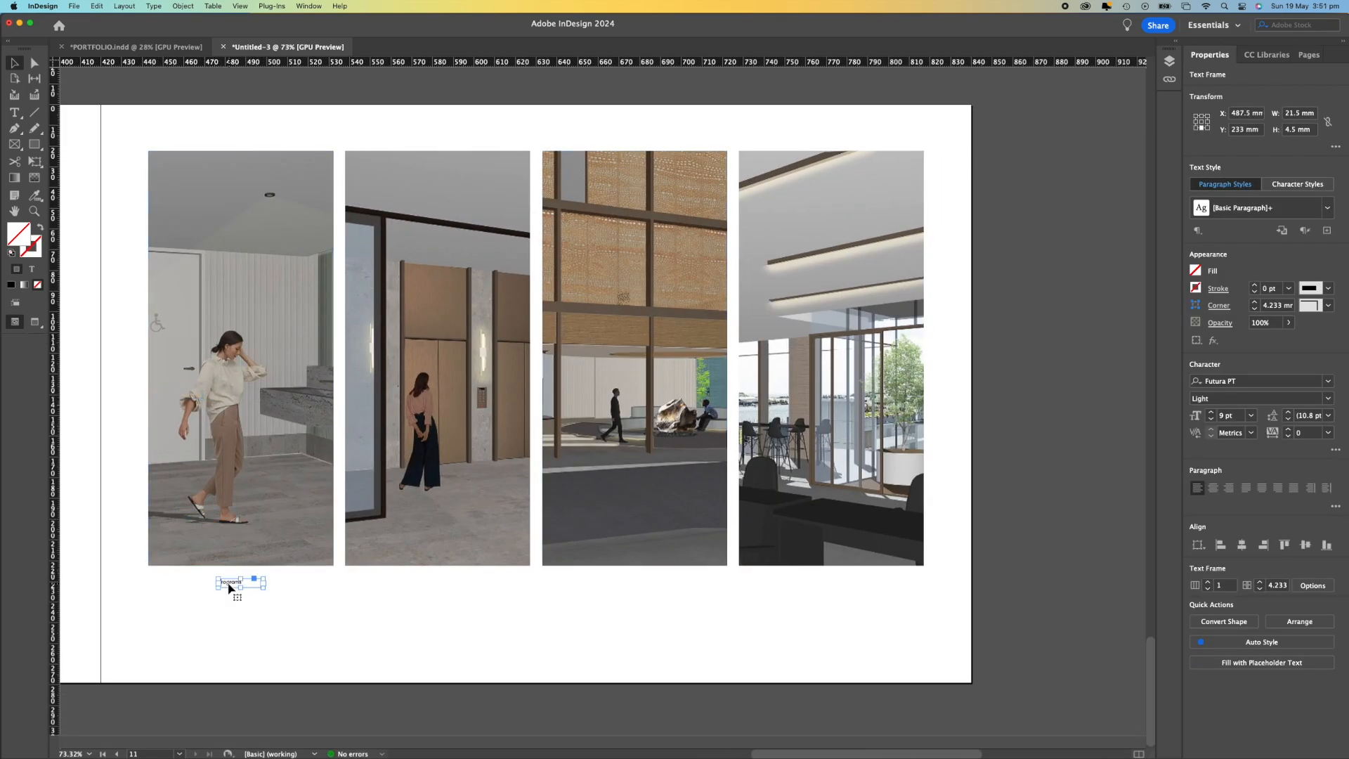
double_click(232, 585)
text(Organic Hues)
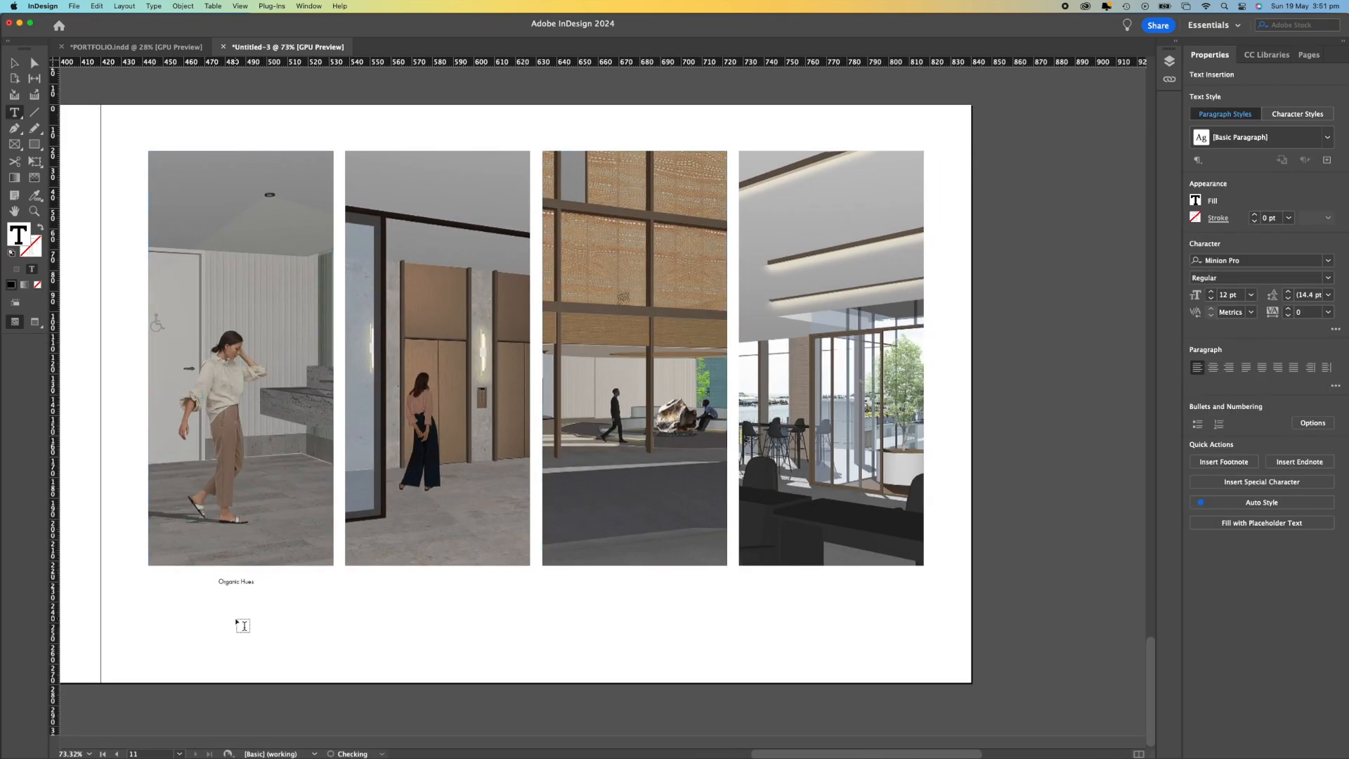
Duplicate the "Organic Hues" caption beneath each of the other three images on page 11.
key(Escape)
drag(235, 589, 837, 589)
double_click(430, 584)
text(v)
click(392, 654)
key(v)
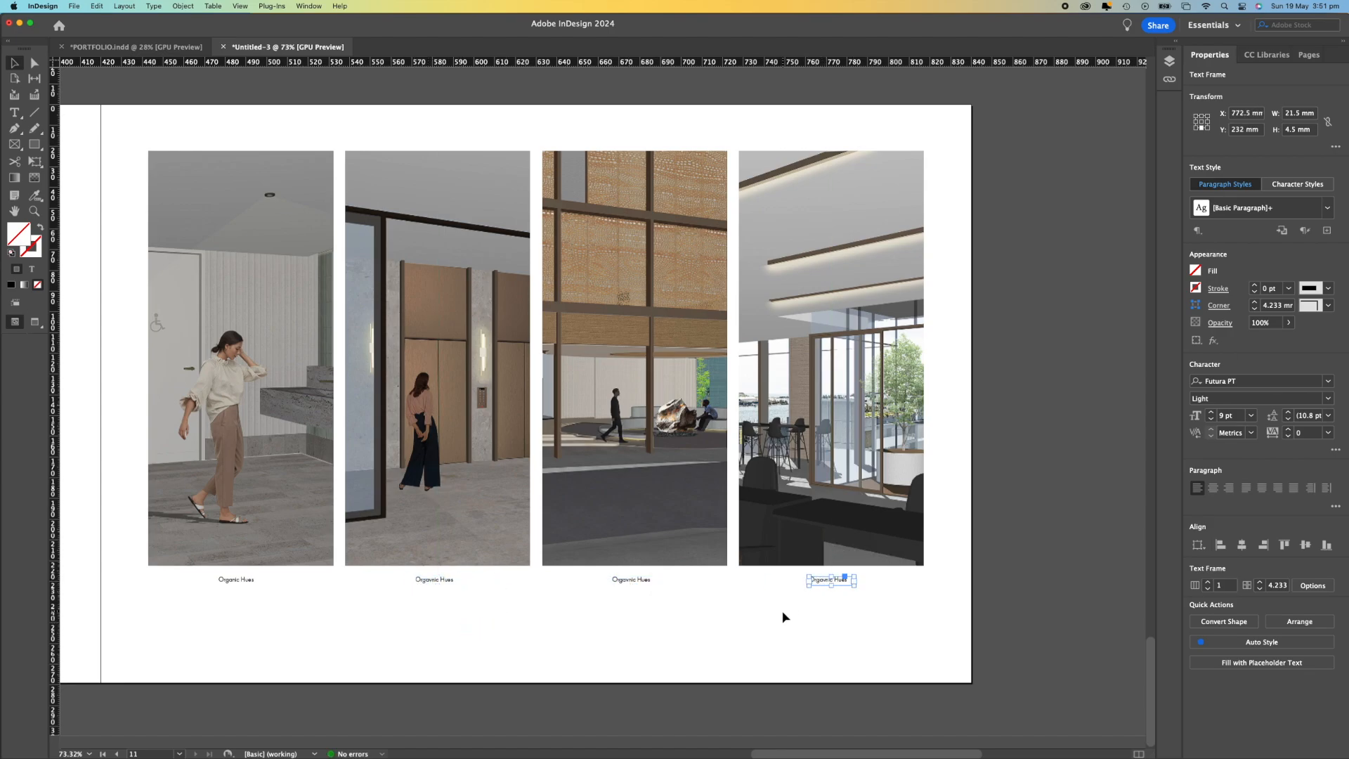
Select the whole row of images and captions on page 11 and duplicate it onto the matching position on page 10.
click(785, 618)
scroll(797, 549, down, 5)
key(super+a)
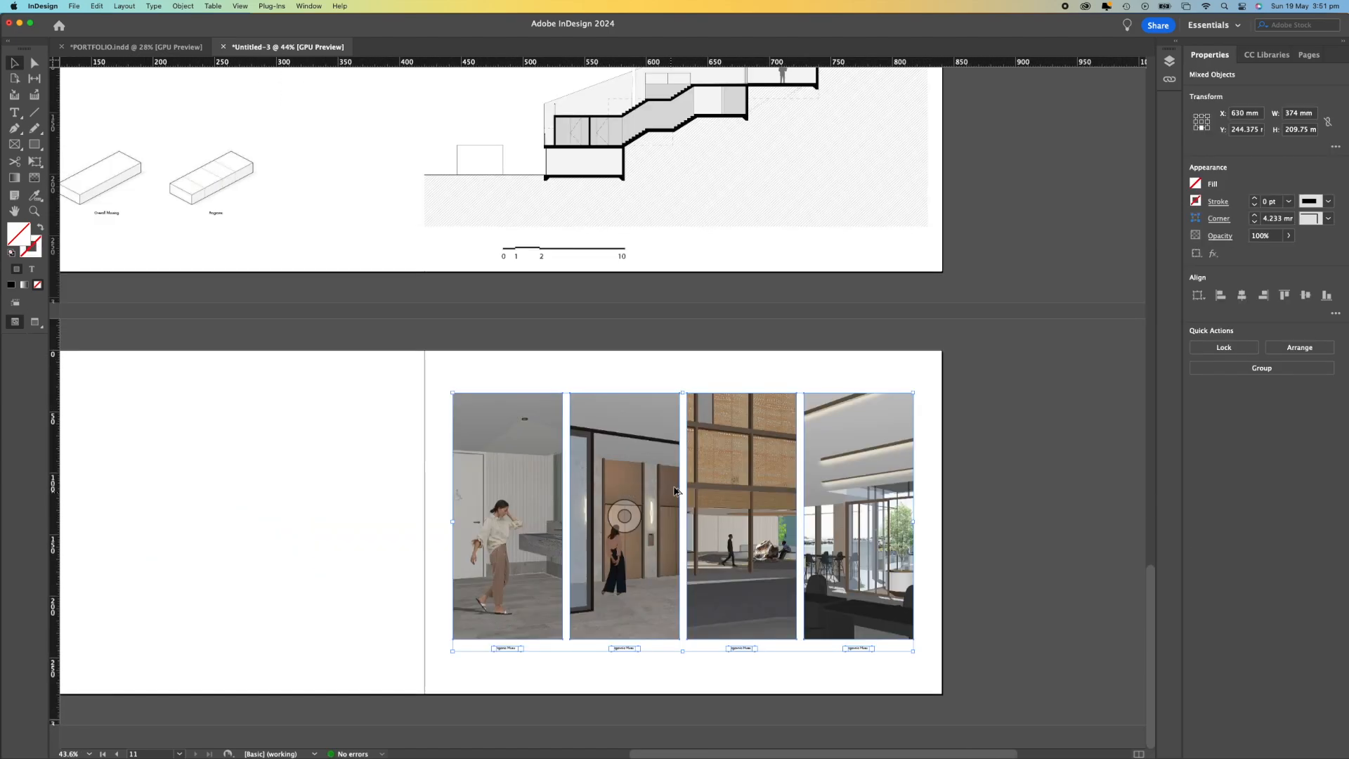
drag(711, 496, 203, 496)
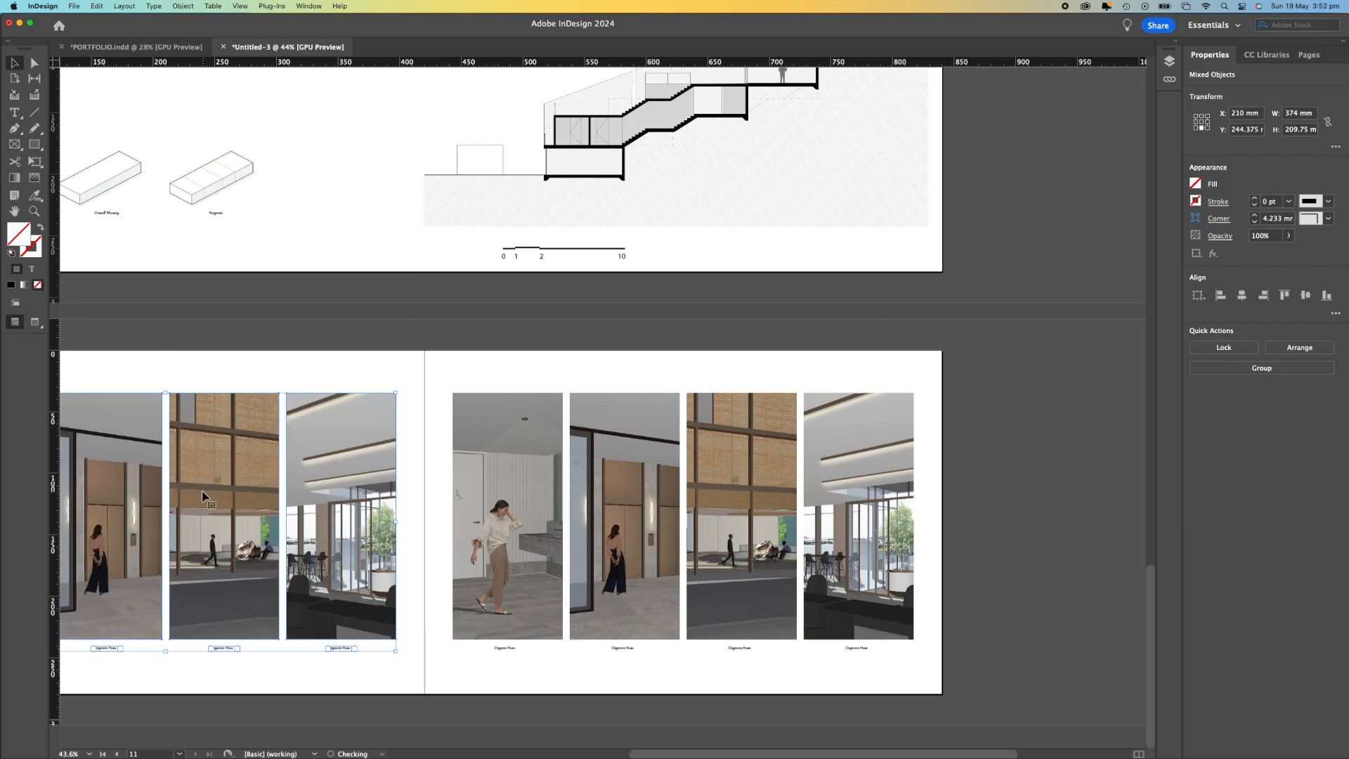
scroll(203, 496, left, 5)
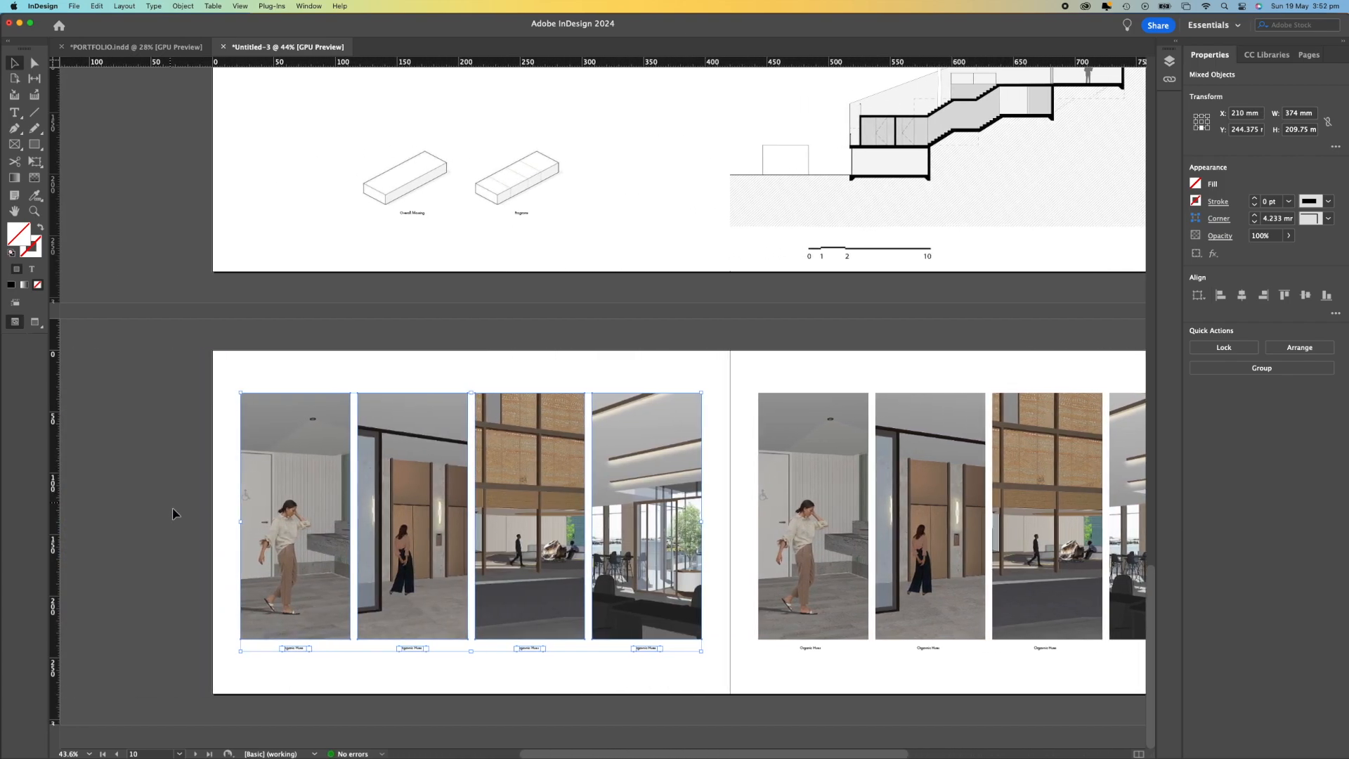
click(206, 669)
Review the layout of the portfolio spreads, from the title pages through to the captioned image spread.
scroll(232, 632, down, 4)
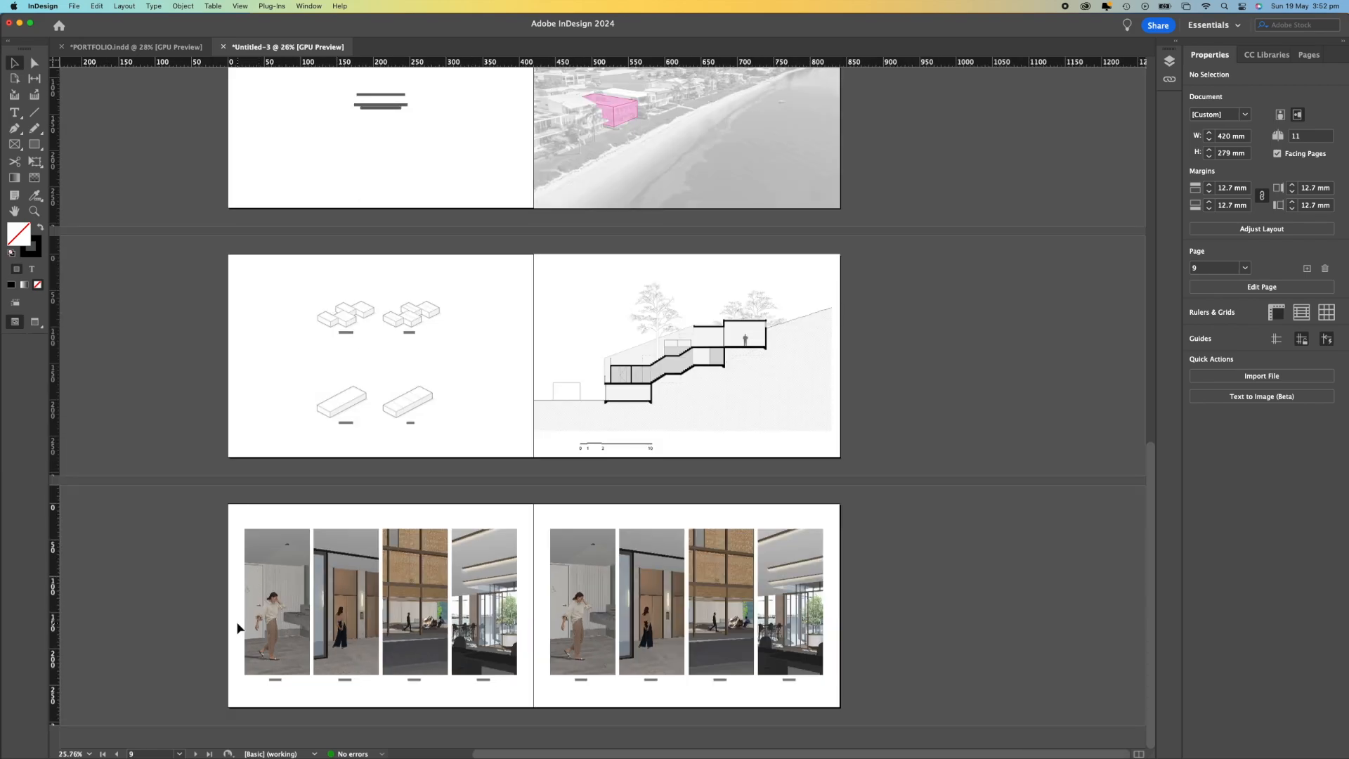
scroll(329, 589, up, 3)
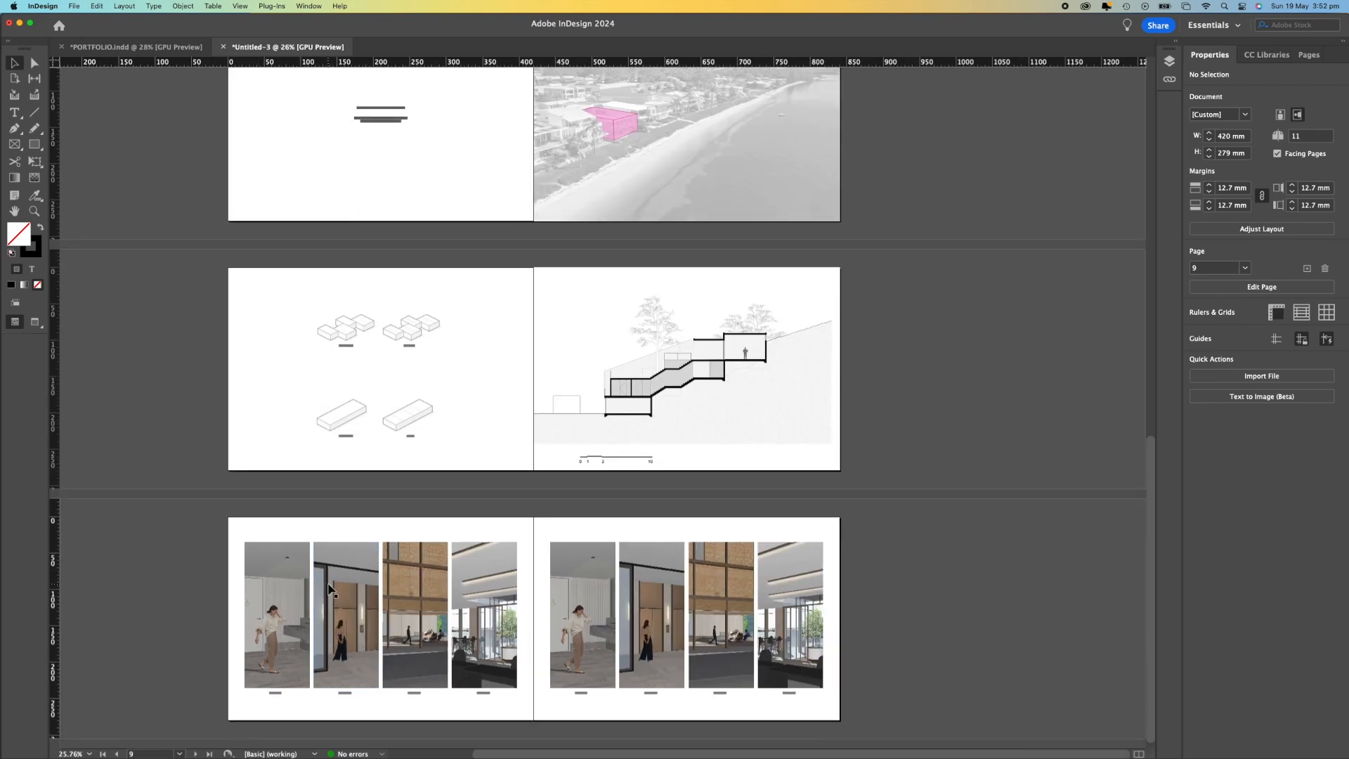
scroll(330, 589, up, 3)
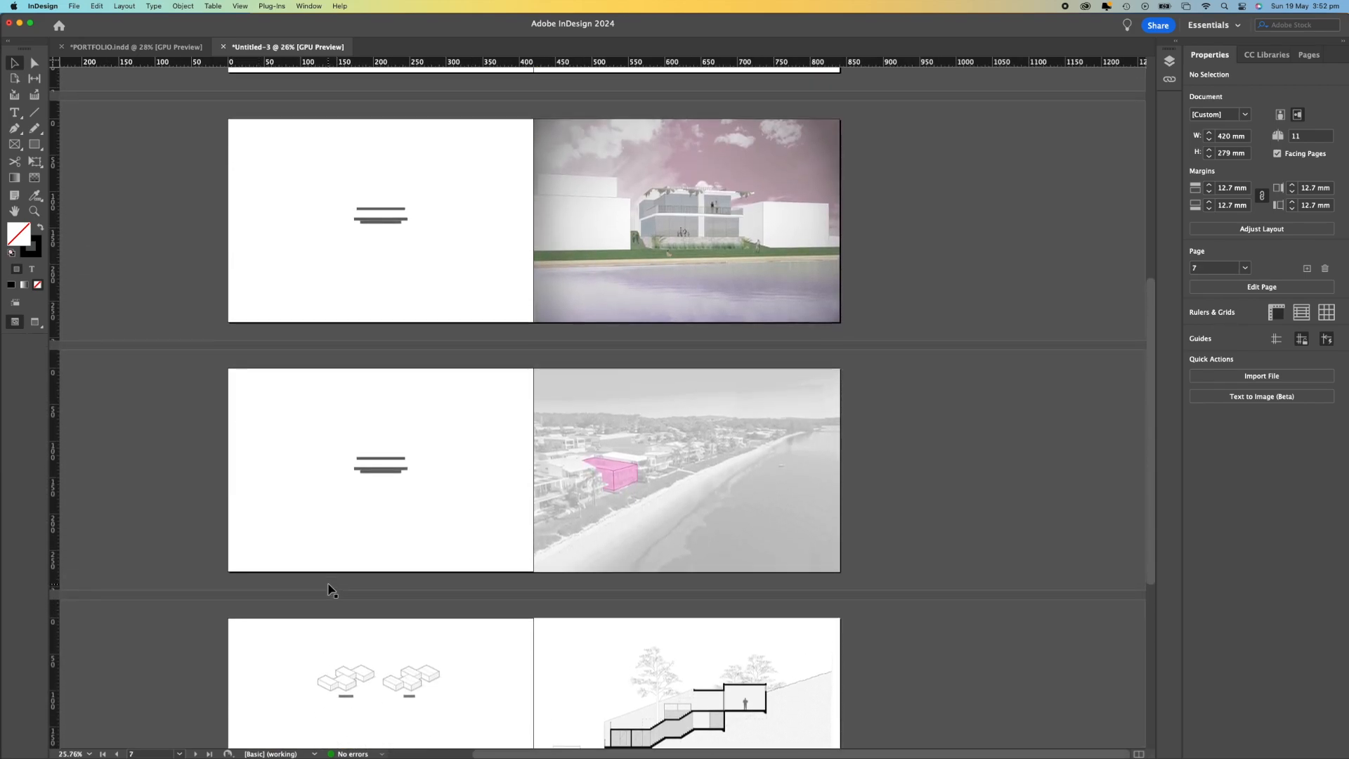
scroll(430, 459, down, 3)
scroll(430, 459, down, 1)
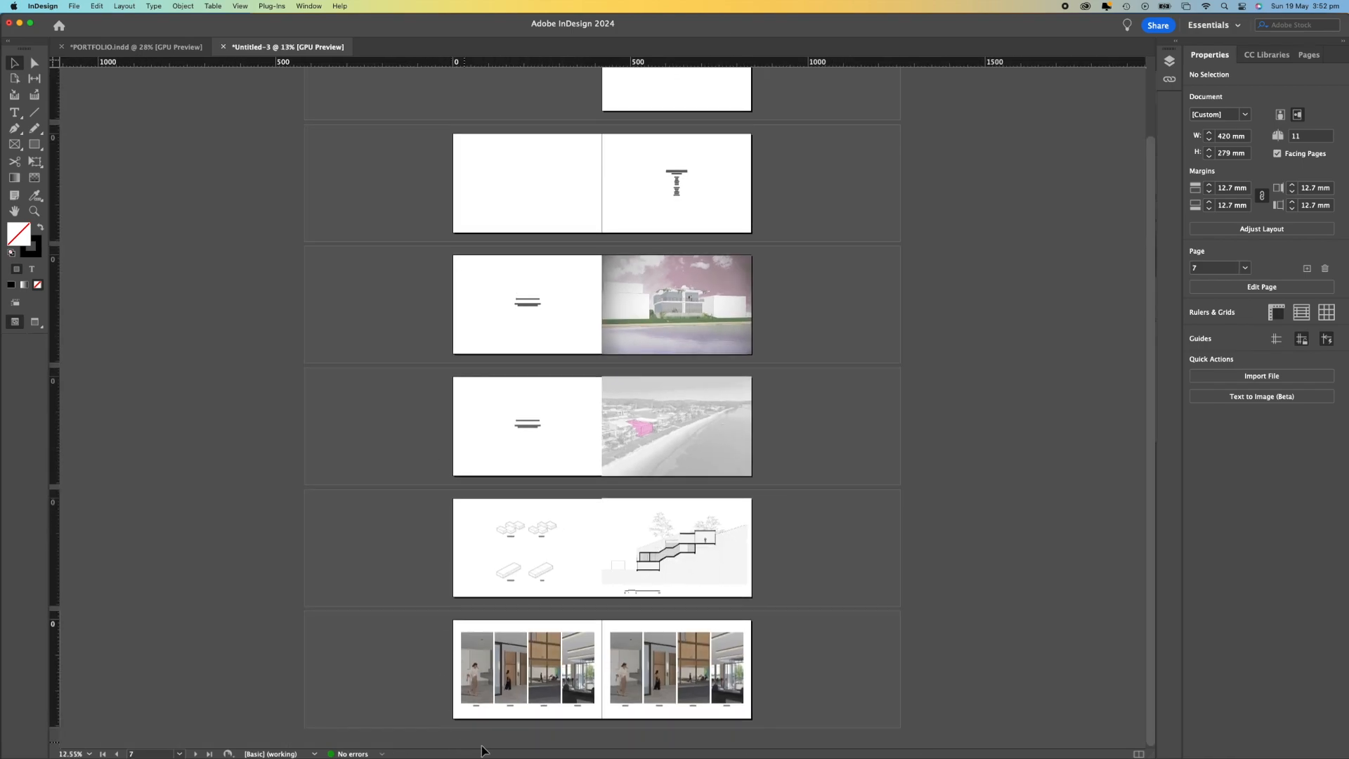
scroll(482, 750, up, 3)
scroll(482, 751, down, 2)
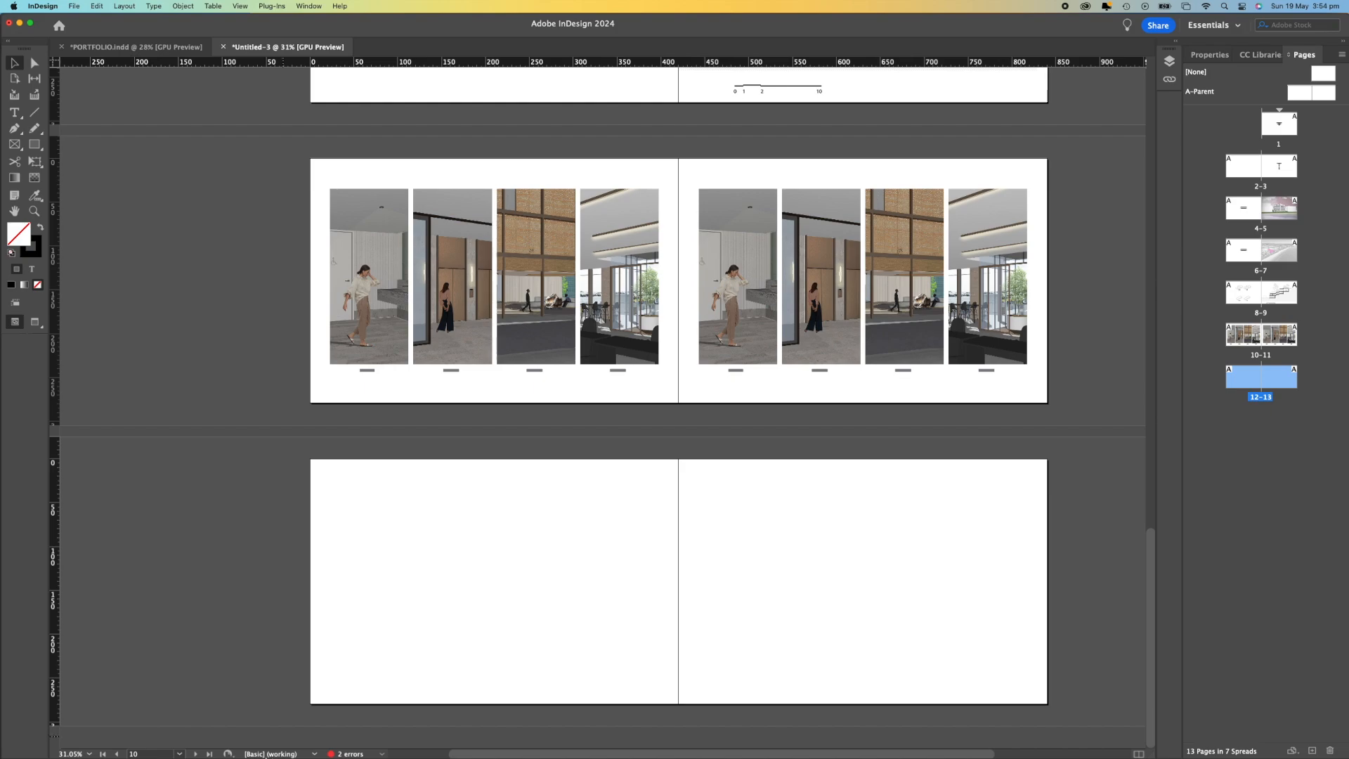
Place City Hall.psd from the desktop's City Hall Diagrams folder onto page 13.
click(104, 732)
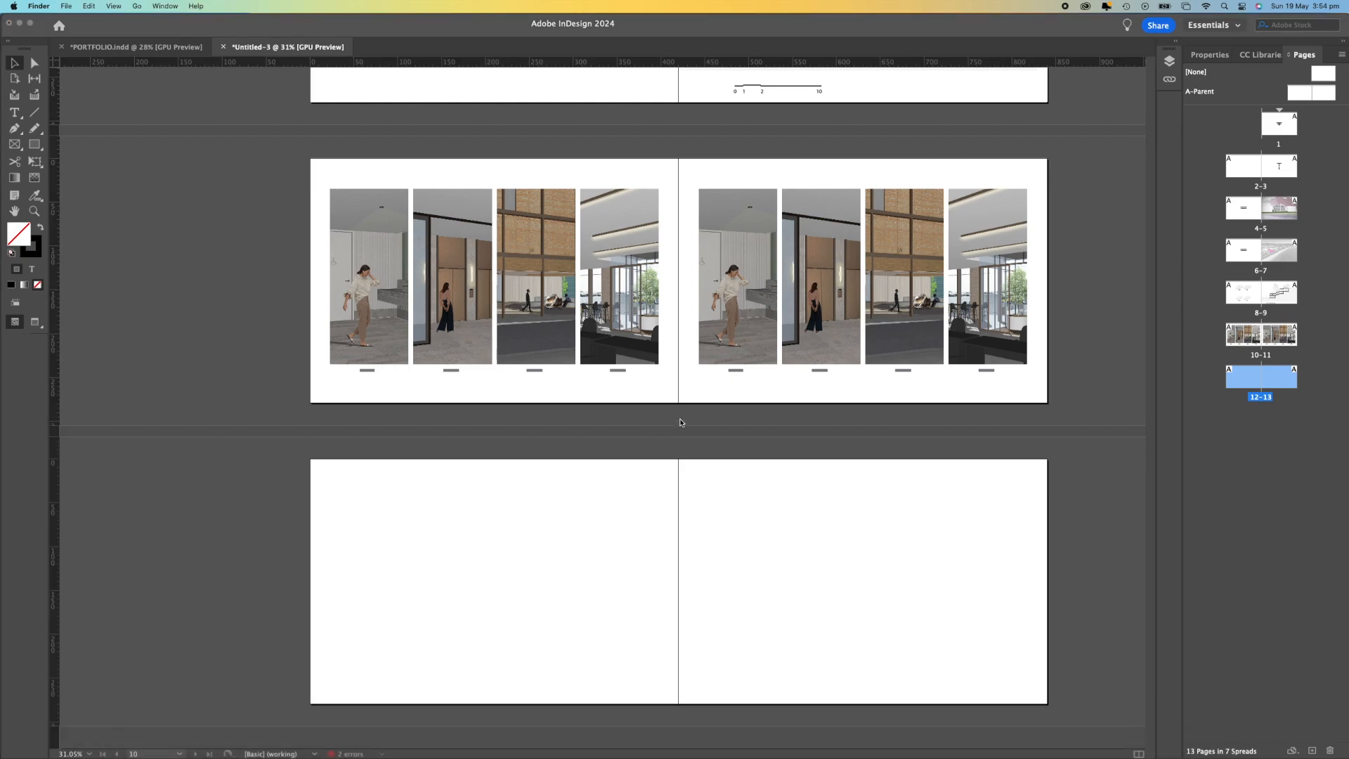
mouse_move(342, 757)
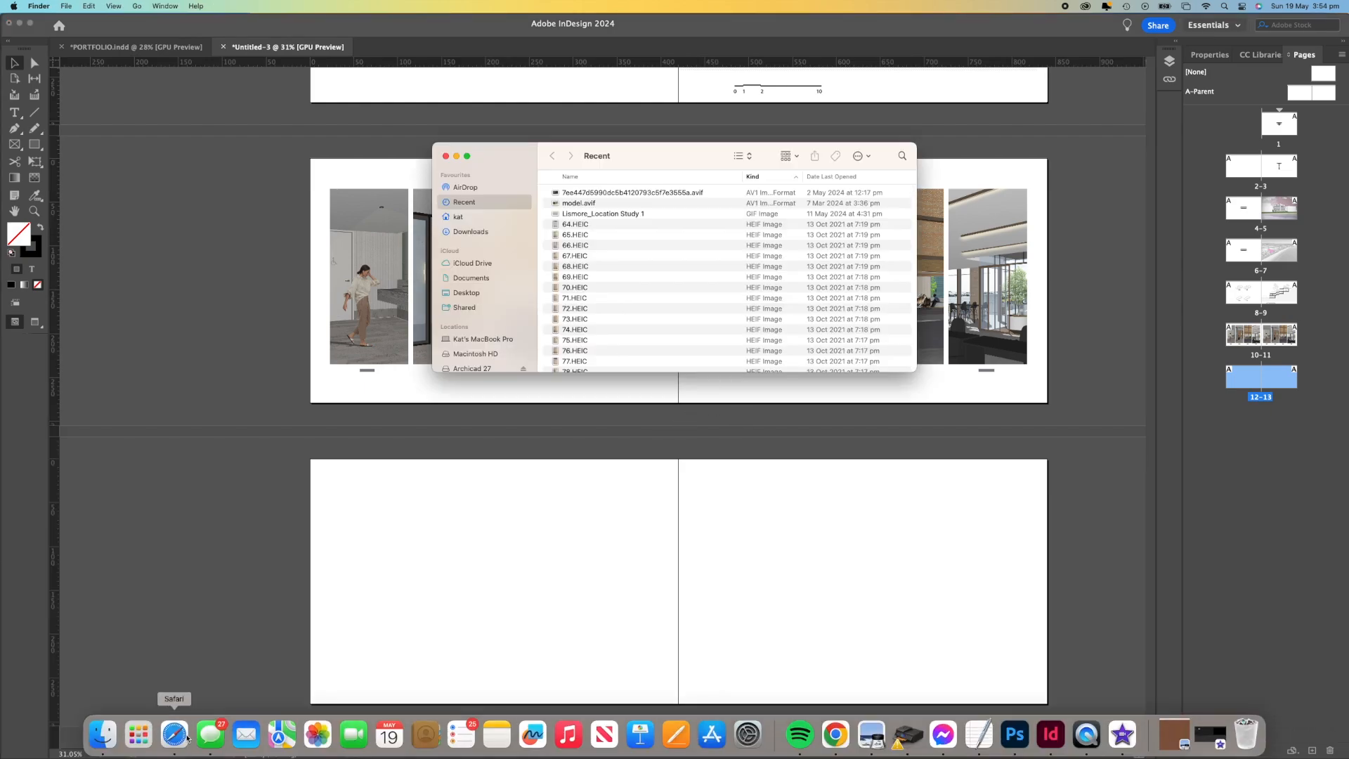
right_click(103, 741)
click(645, 150)
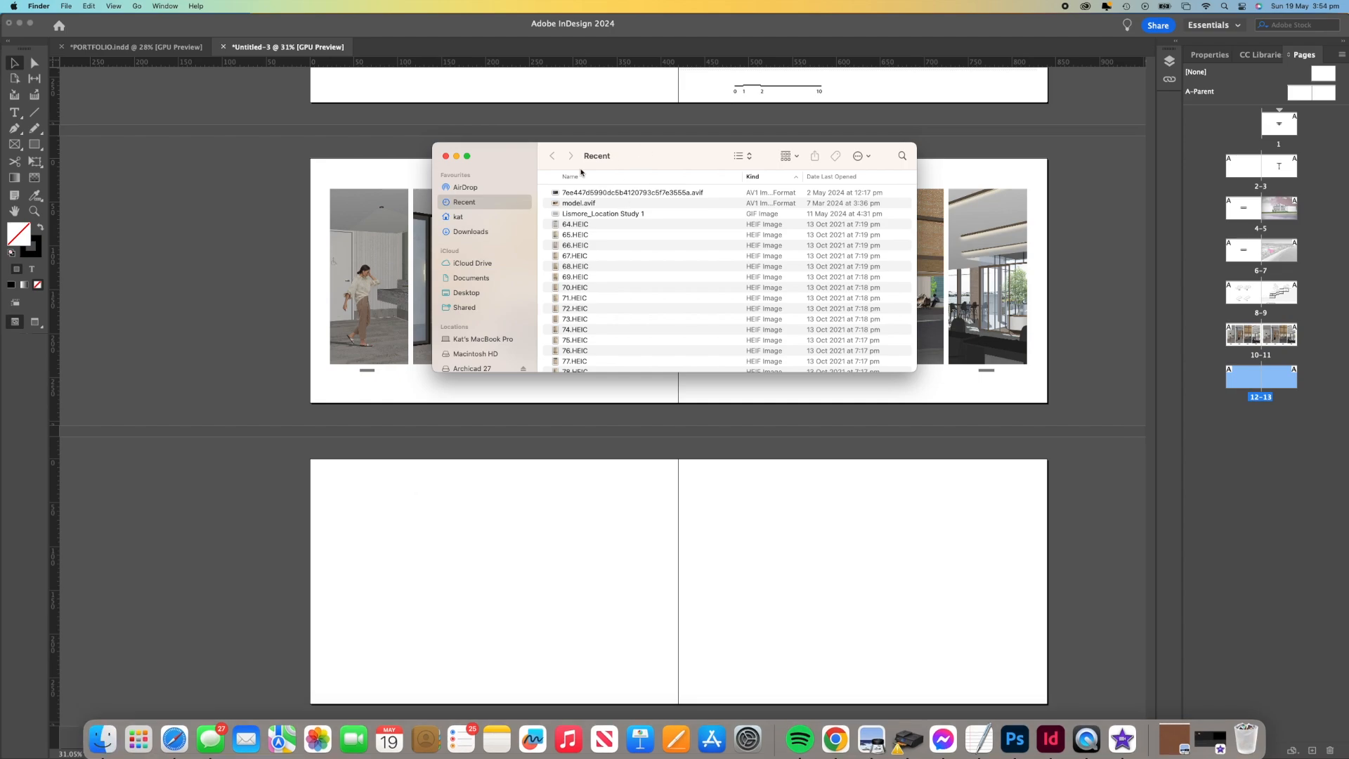
click(469, 292)
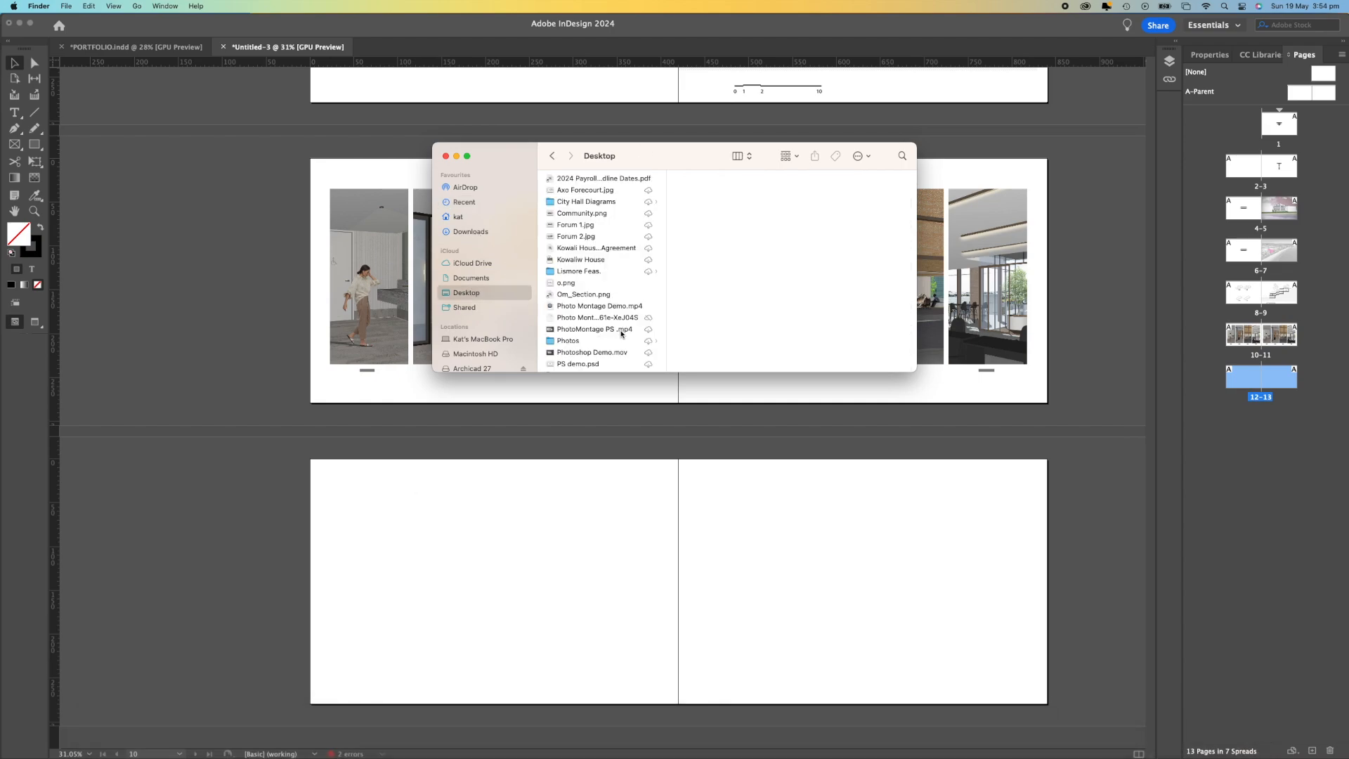
click(590, 202)
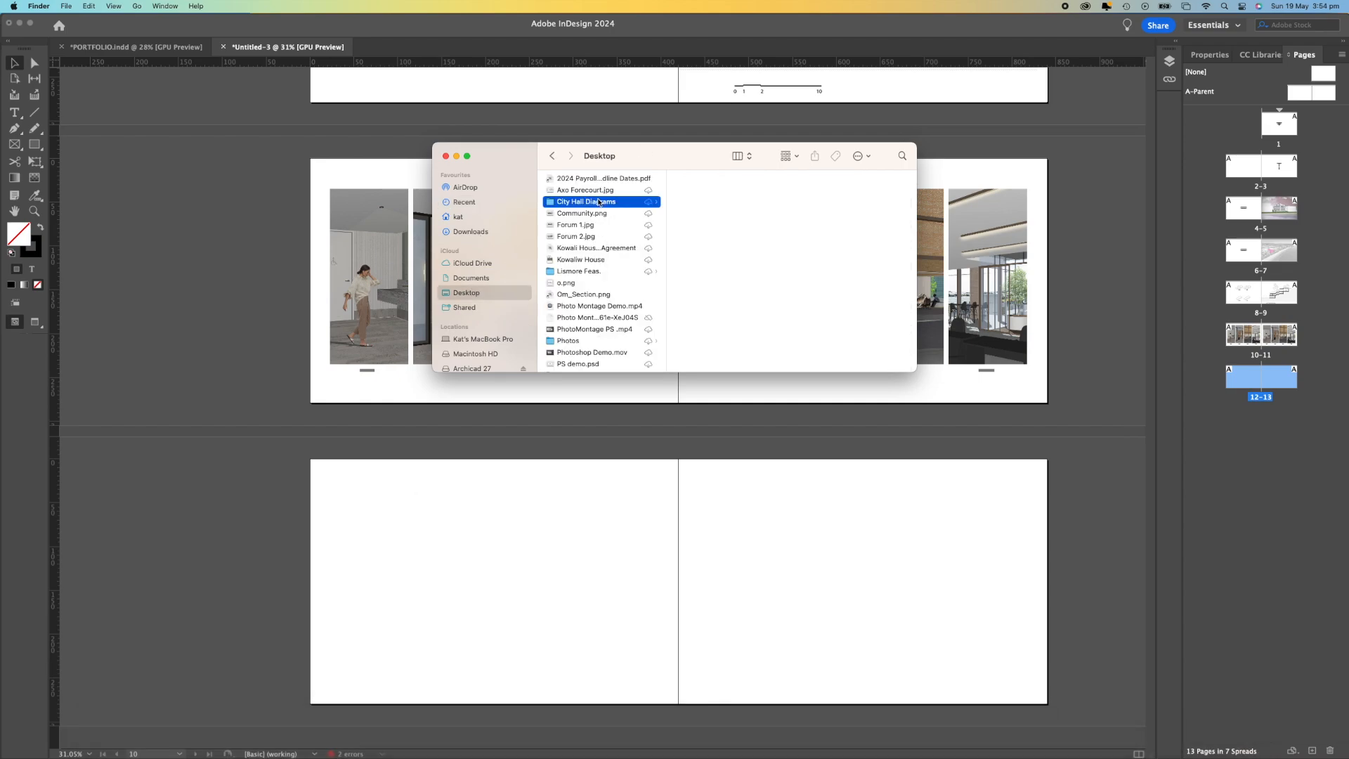
click(728, 250)
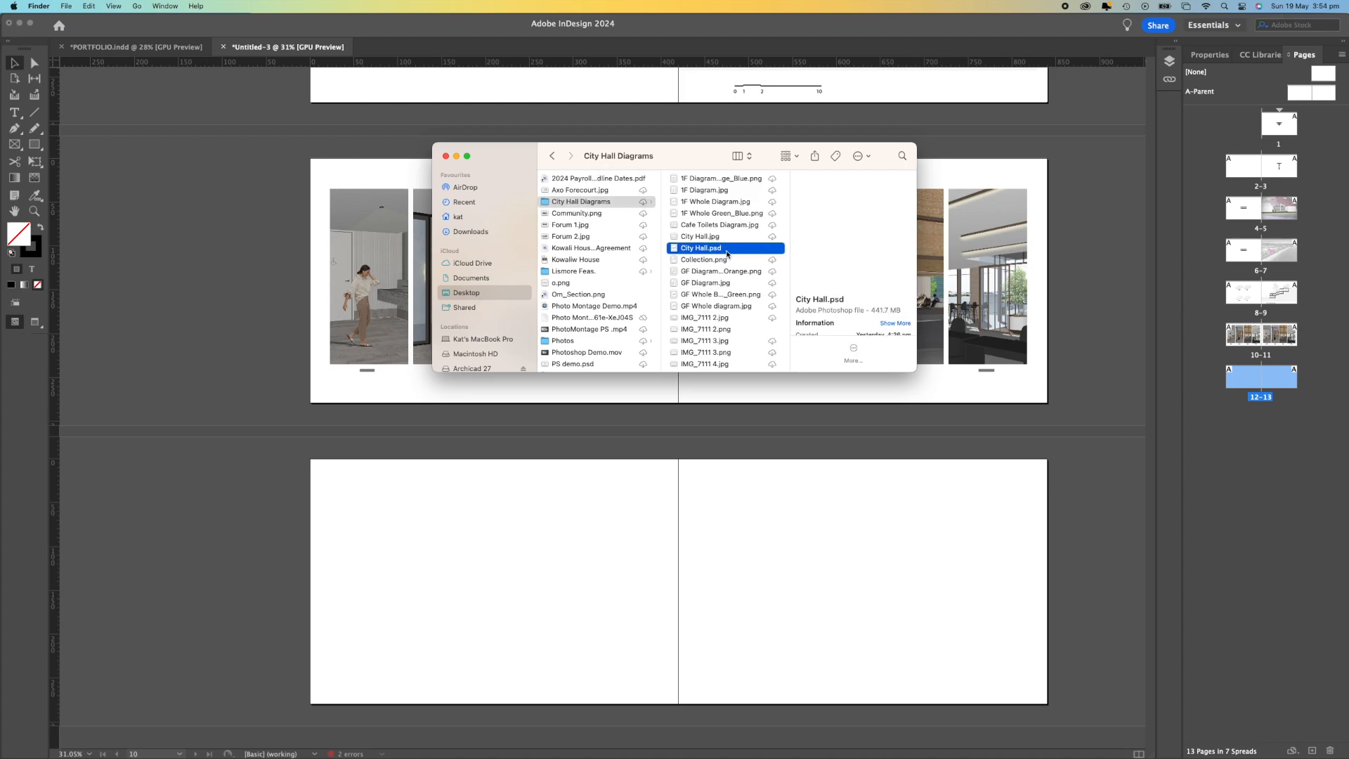
drag(721, 251, 896, 560)
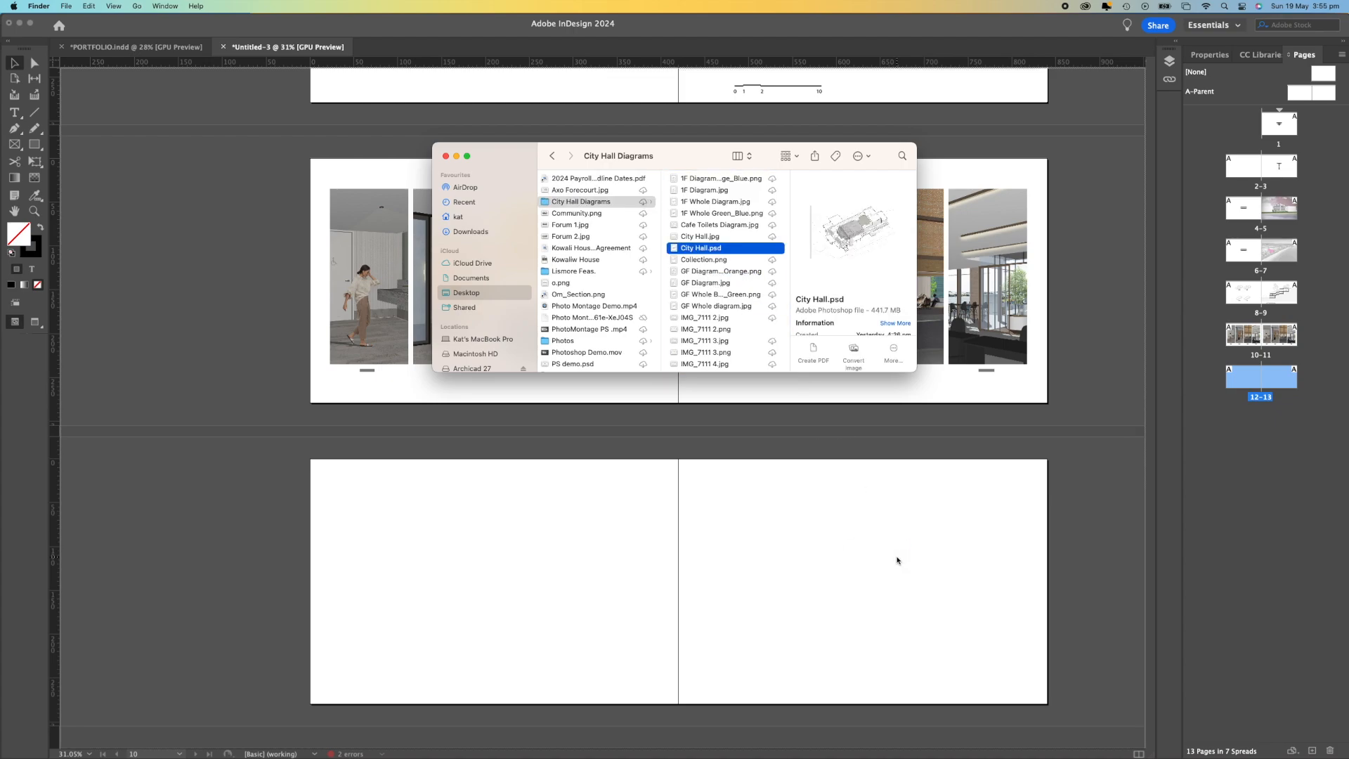
click(846, 557)
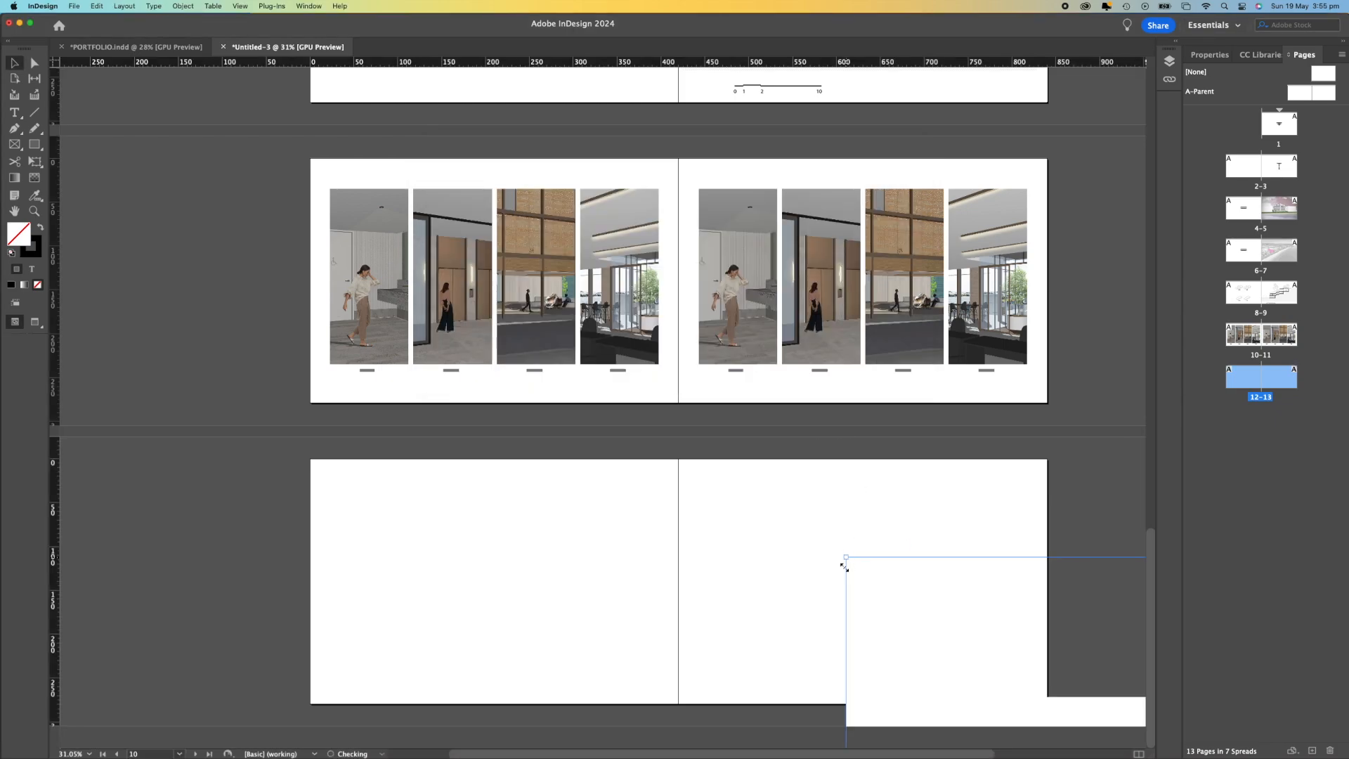
Move and scale down the City Hall diagram frame so it fills page 13, and duplicate it onto page 12.
scroll(747, 539, down, 6)
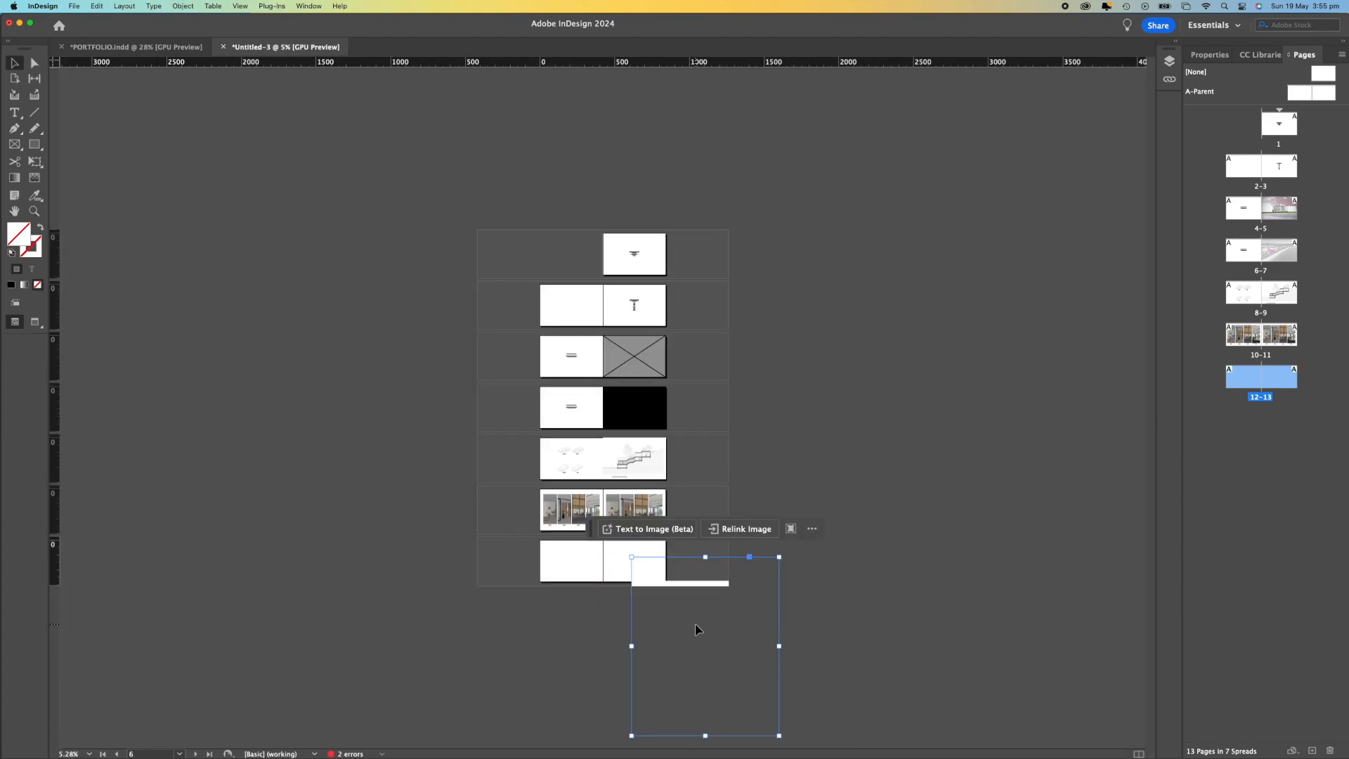
drag(669, 614, 626, 583)
drag(744, 719, 665, 582)
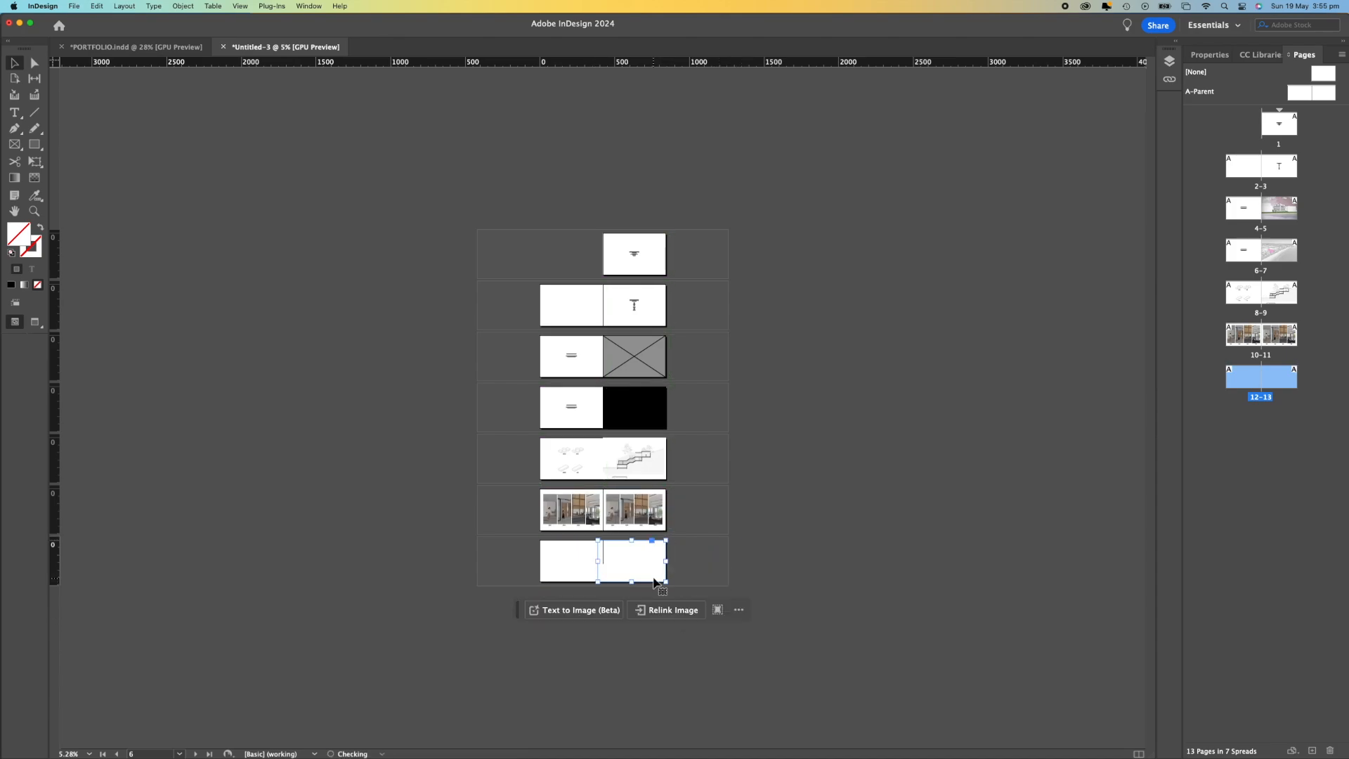
scroll(659, 581, up, 5)
scroll(624, 663, down, 1)
scroll(624, 663, up, 4)
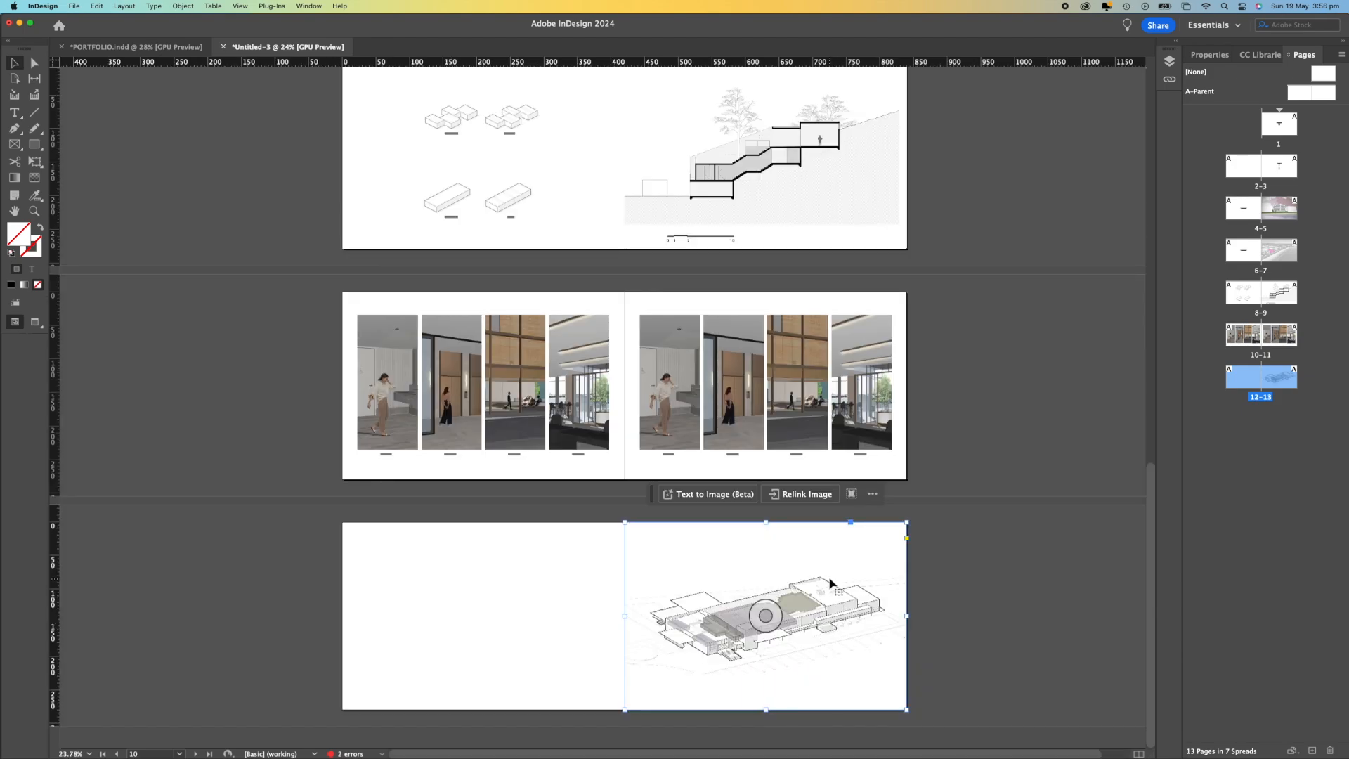
drag(813, 598, 532, 602)
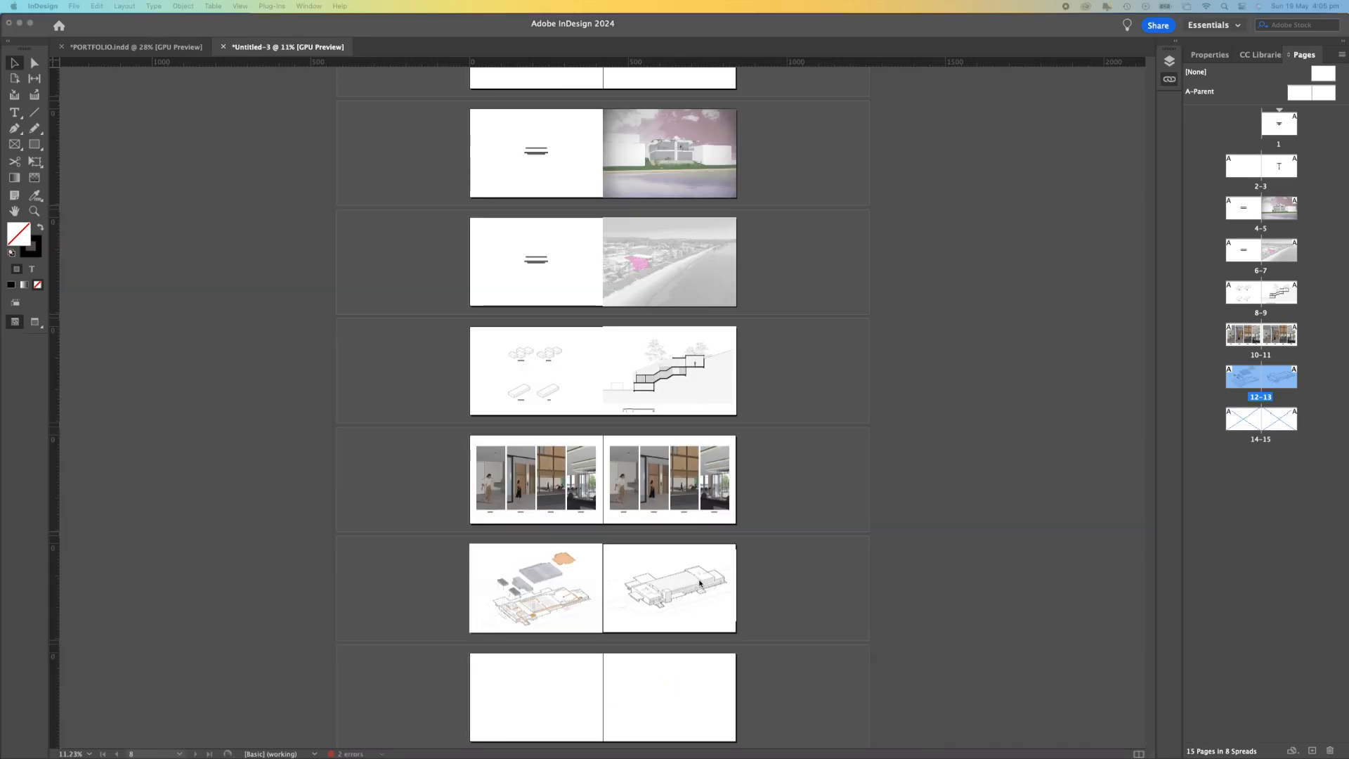
Crop the outer side of the City Hall diagram frame on page 13 and centre the frame on the page.
click(1170, 79)
click(712, 584)
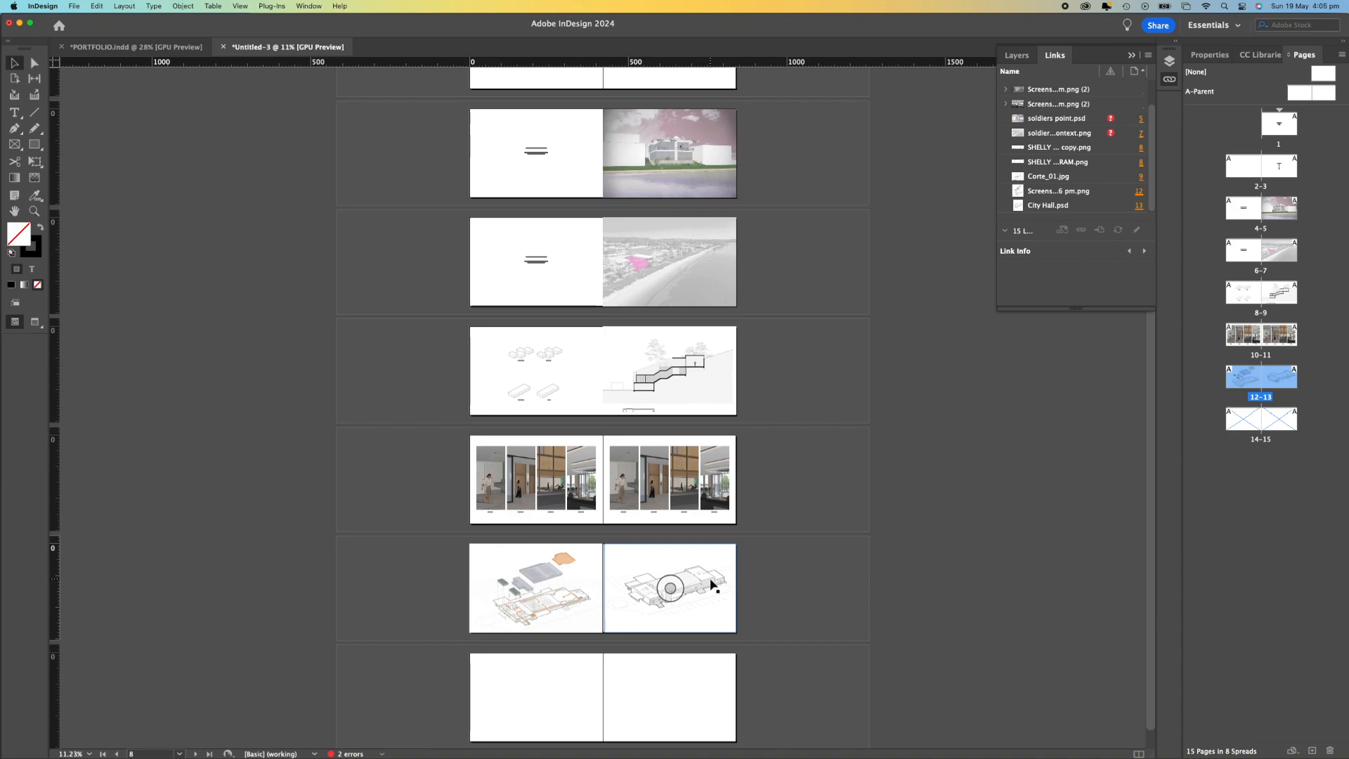
double_click(712, 585)
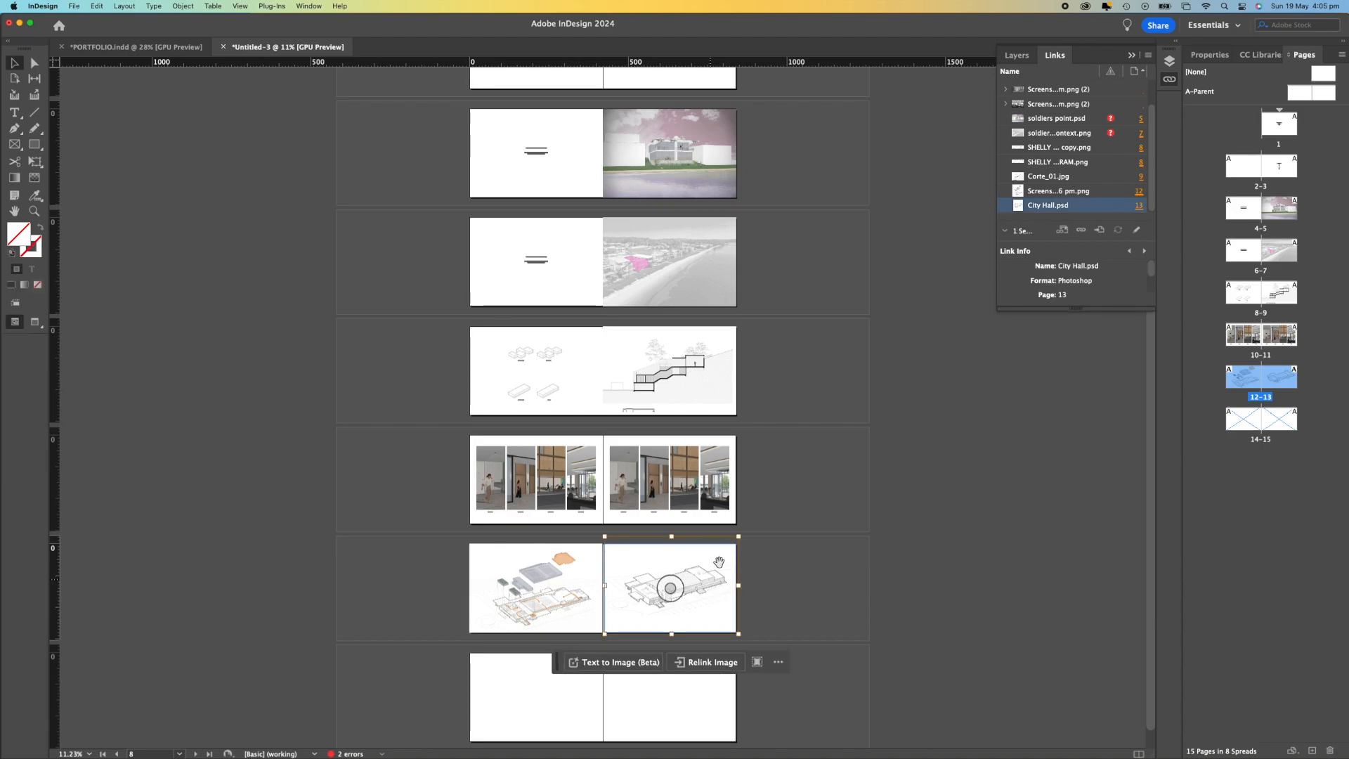
drag(740, 584, 717, 585)
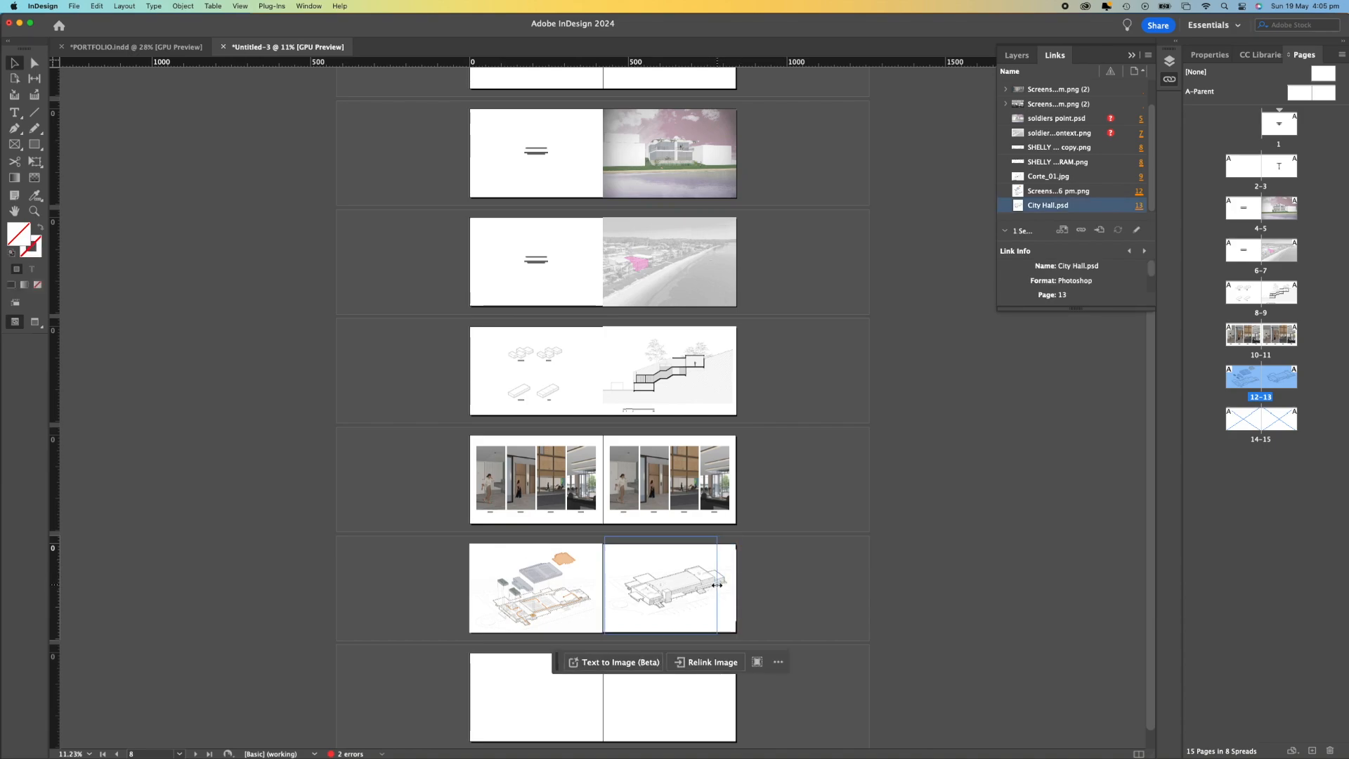
drag(637, 616, 651, 610)
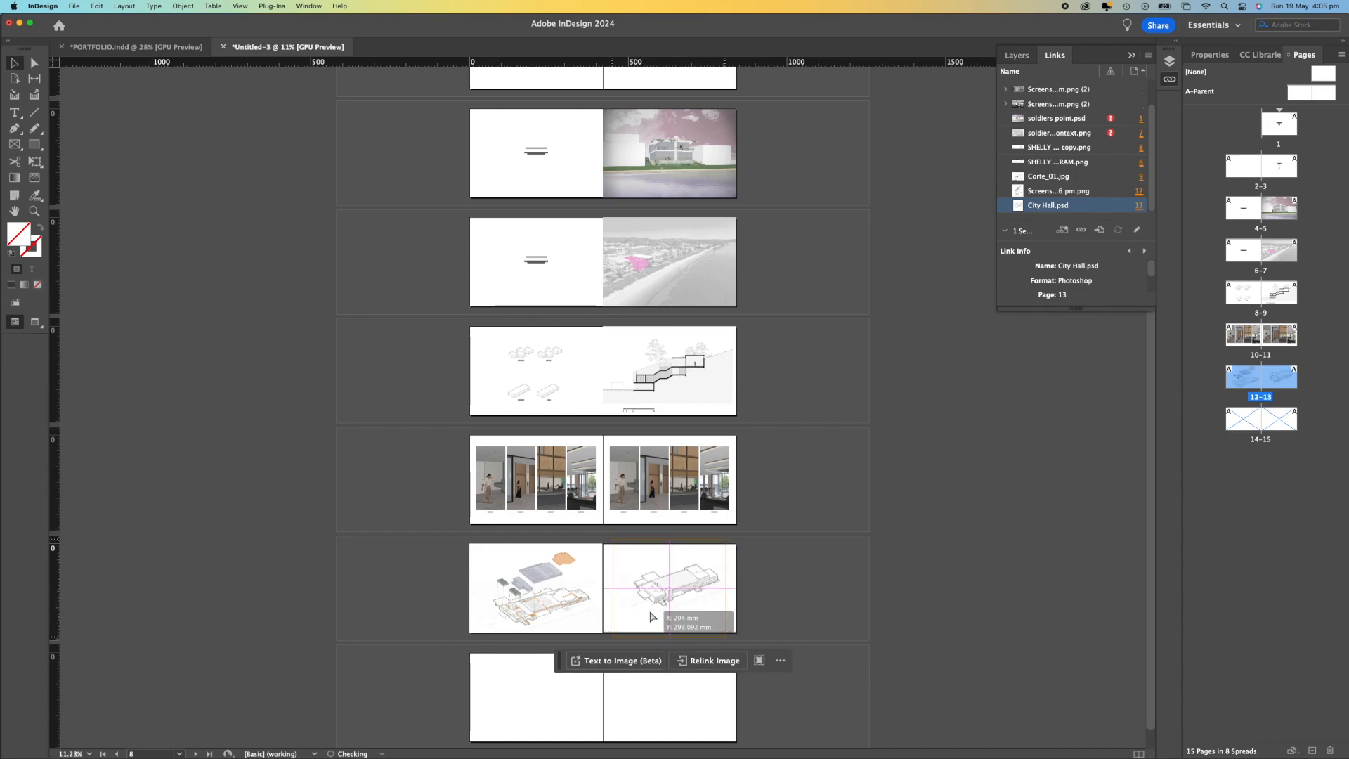
click(900, 596)
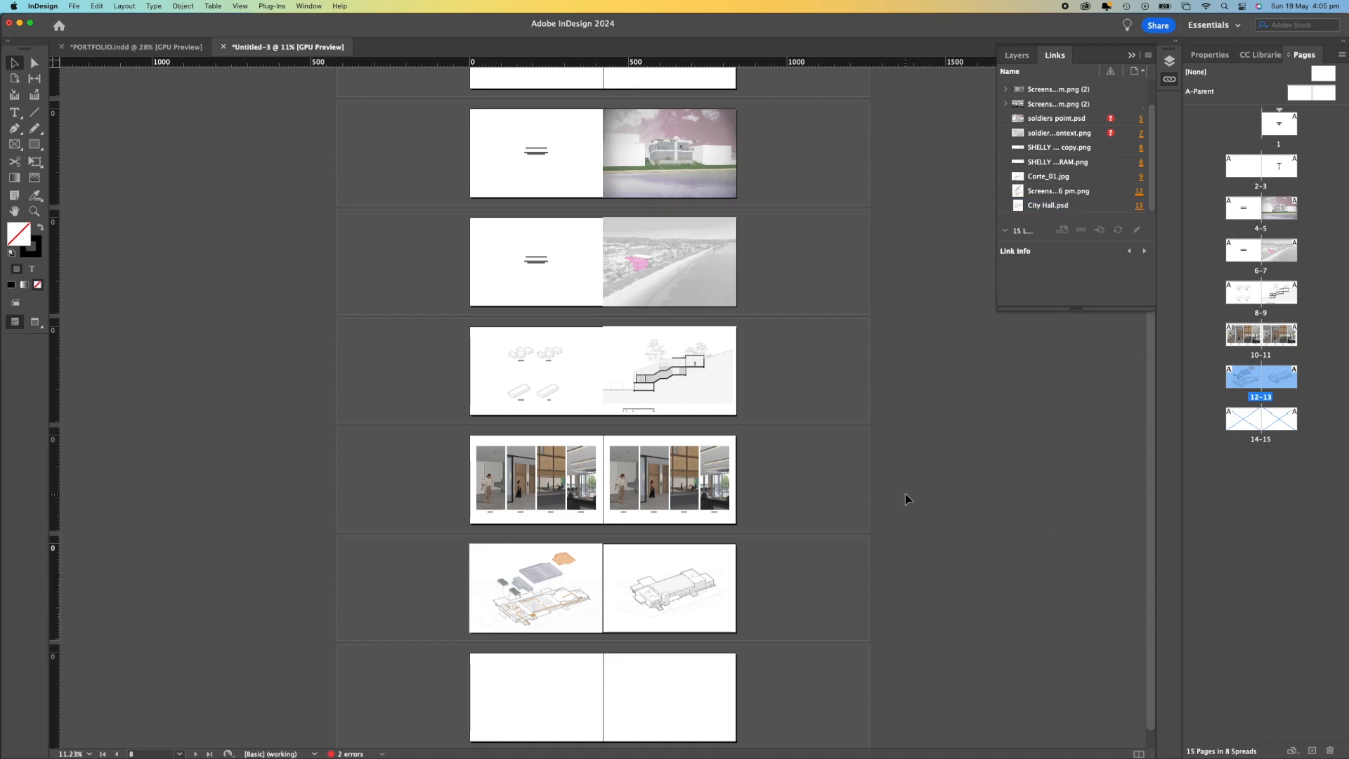
Duplicate the captioned interior images from pages 10-11 onto the matching position on pages 14-15.
scroll(884, 447, up, 3)
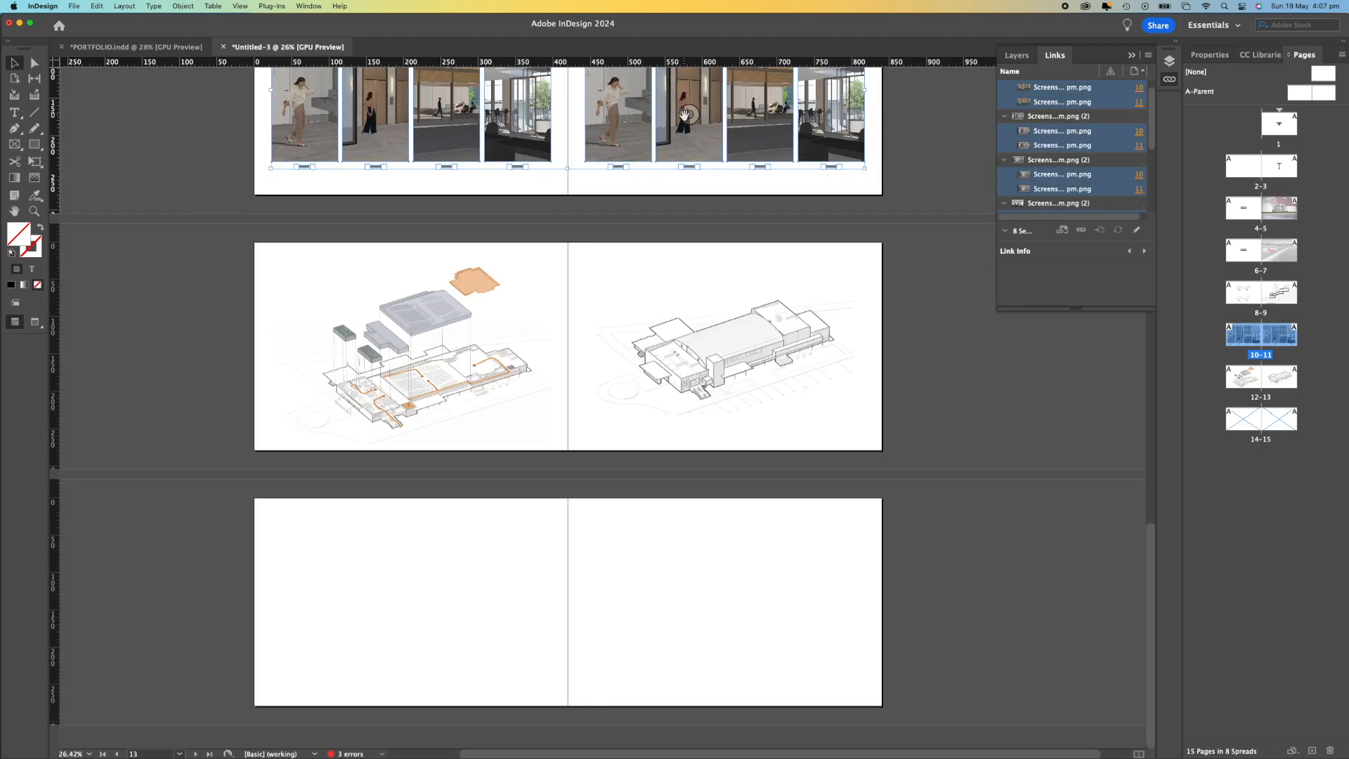
drag(699, 101, 700, 614)
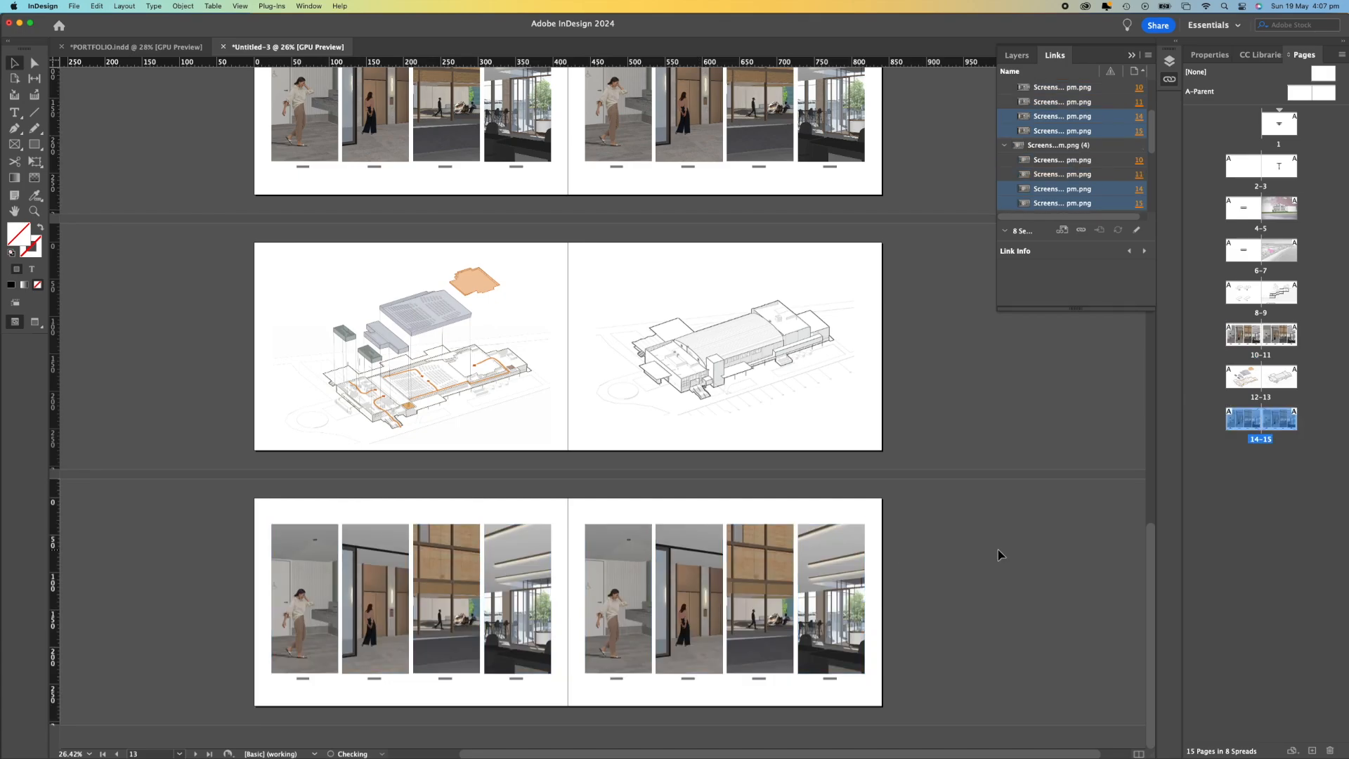
Preview the screenshot and Shelley image files in the desktop folder.
key(ctrl+Up)
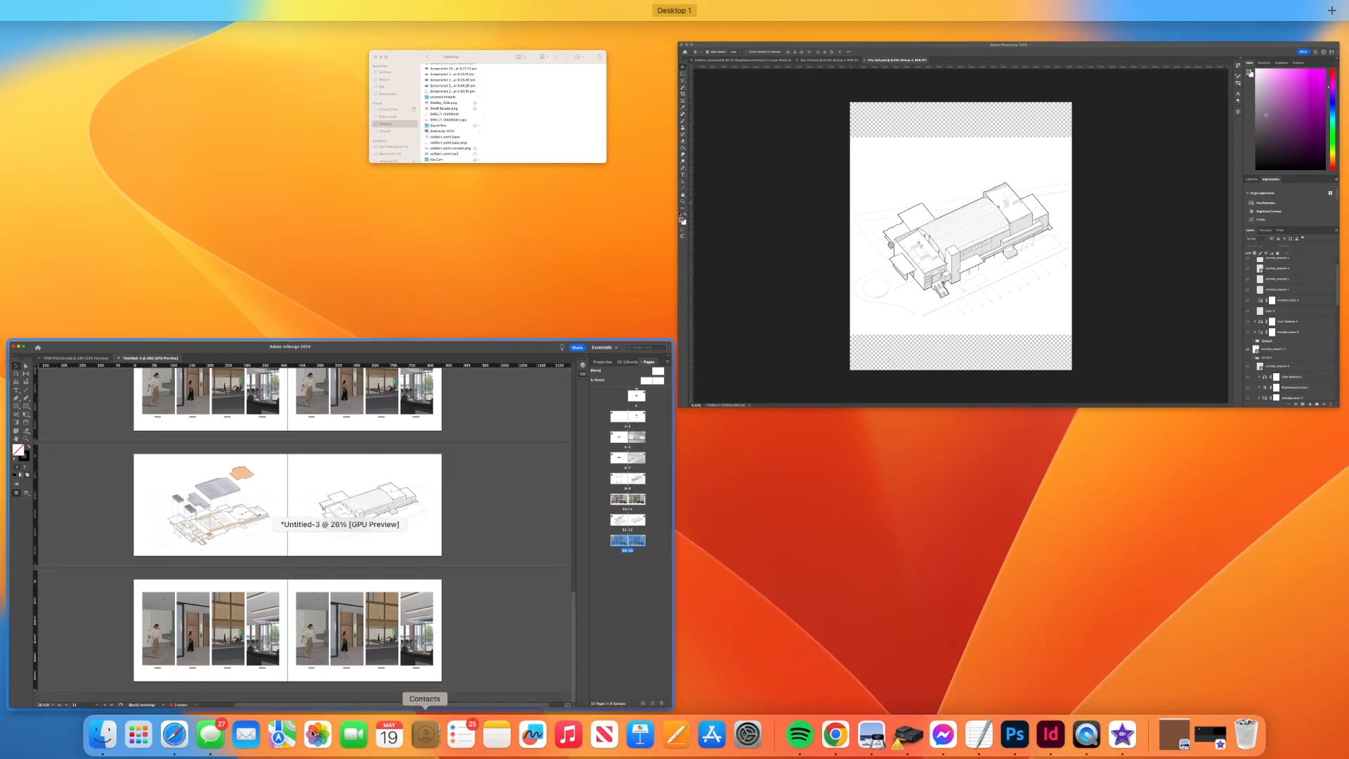
click(103, 736)
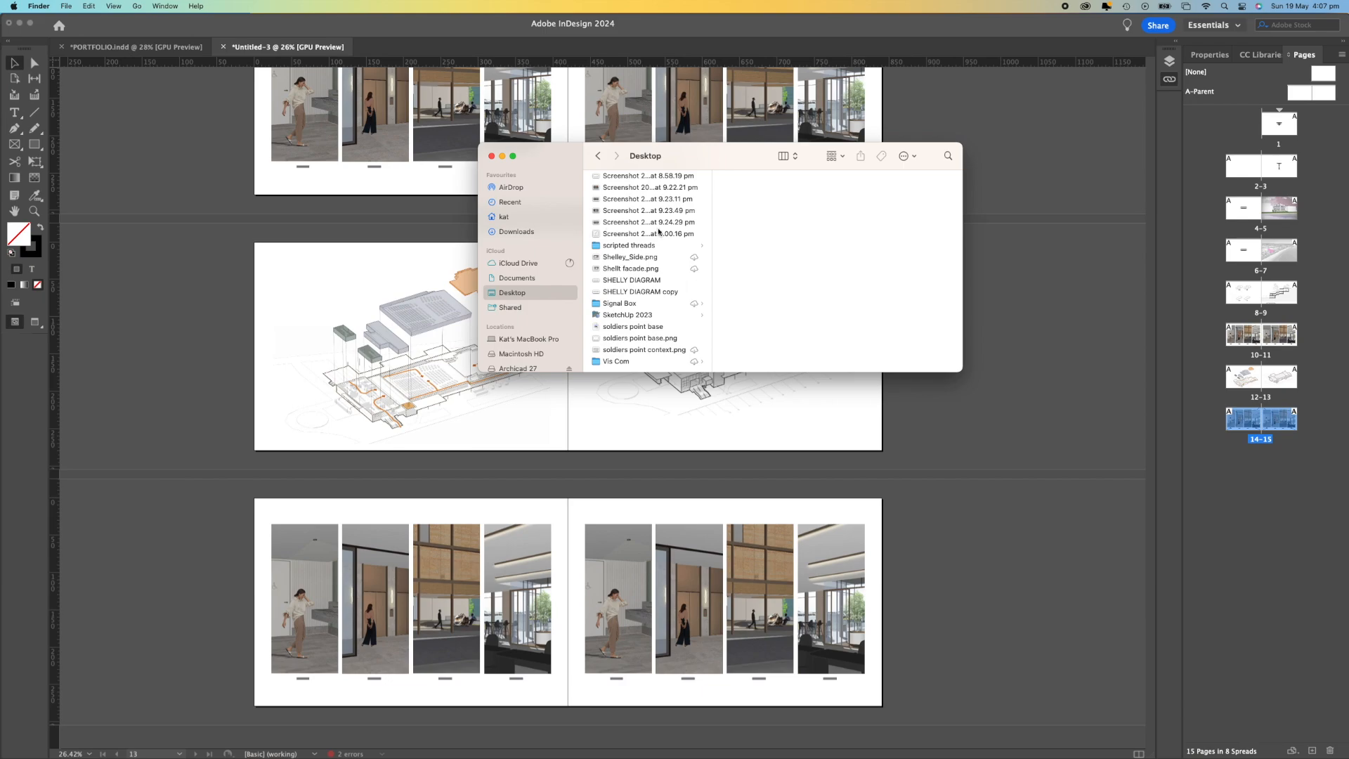
click(657, 222)
click(652, 233)
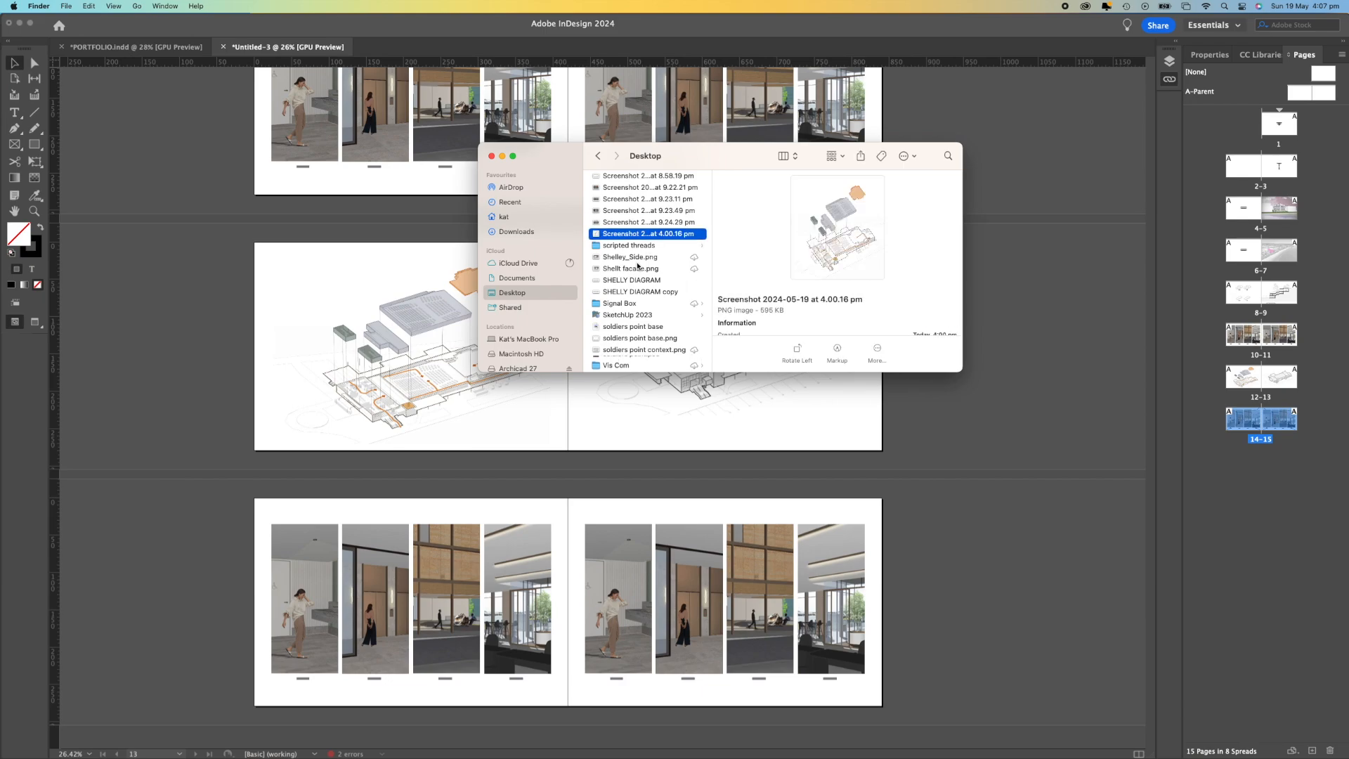
click(630, 271)
click(641, 258)
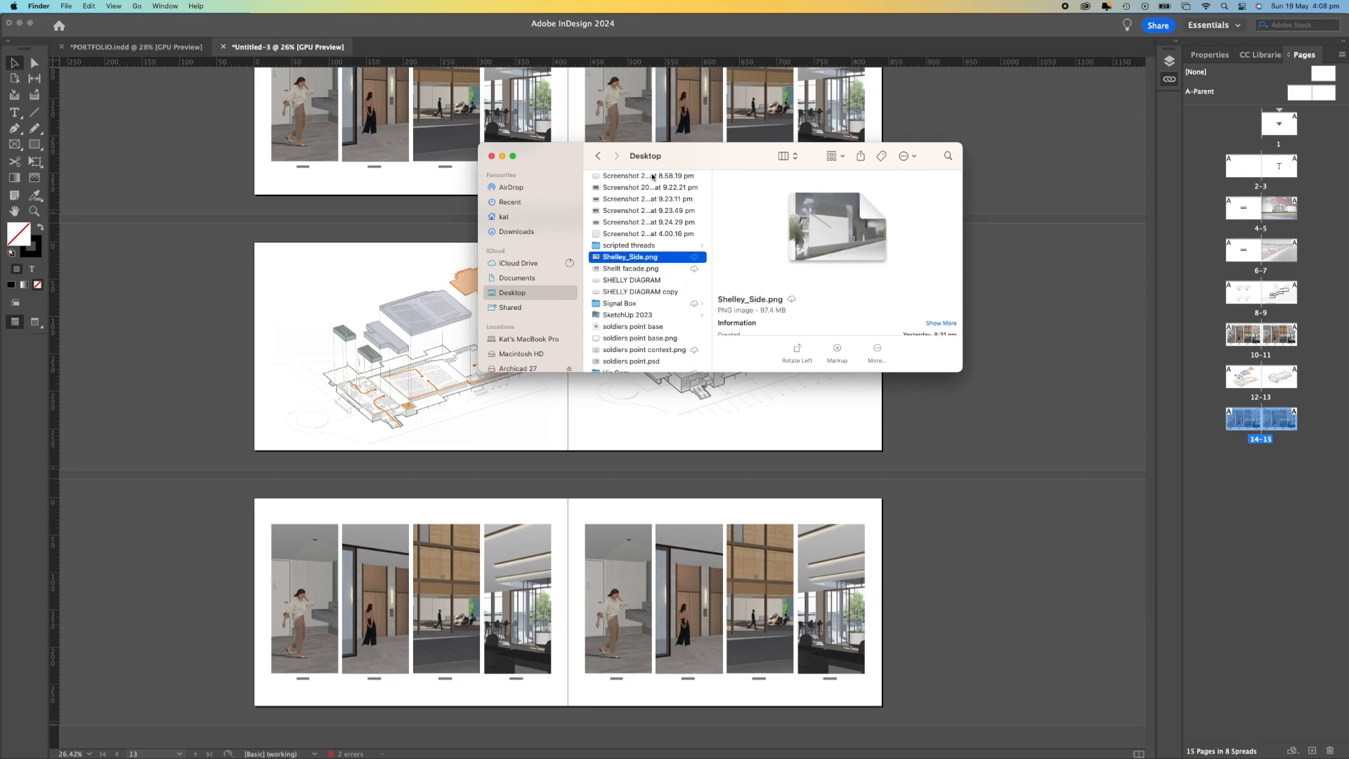
Delete the row of images and captions on page 15.
click(903, 708)
drag(672, 621, 591, 527)
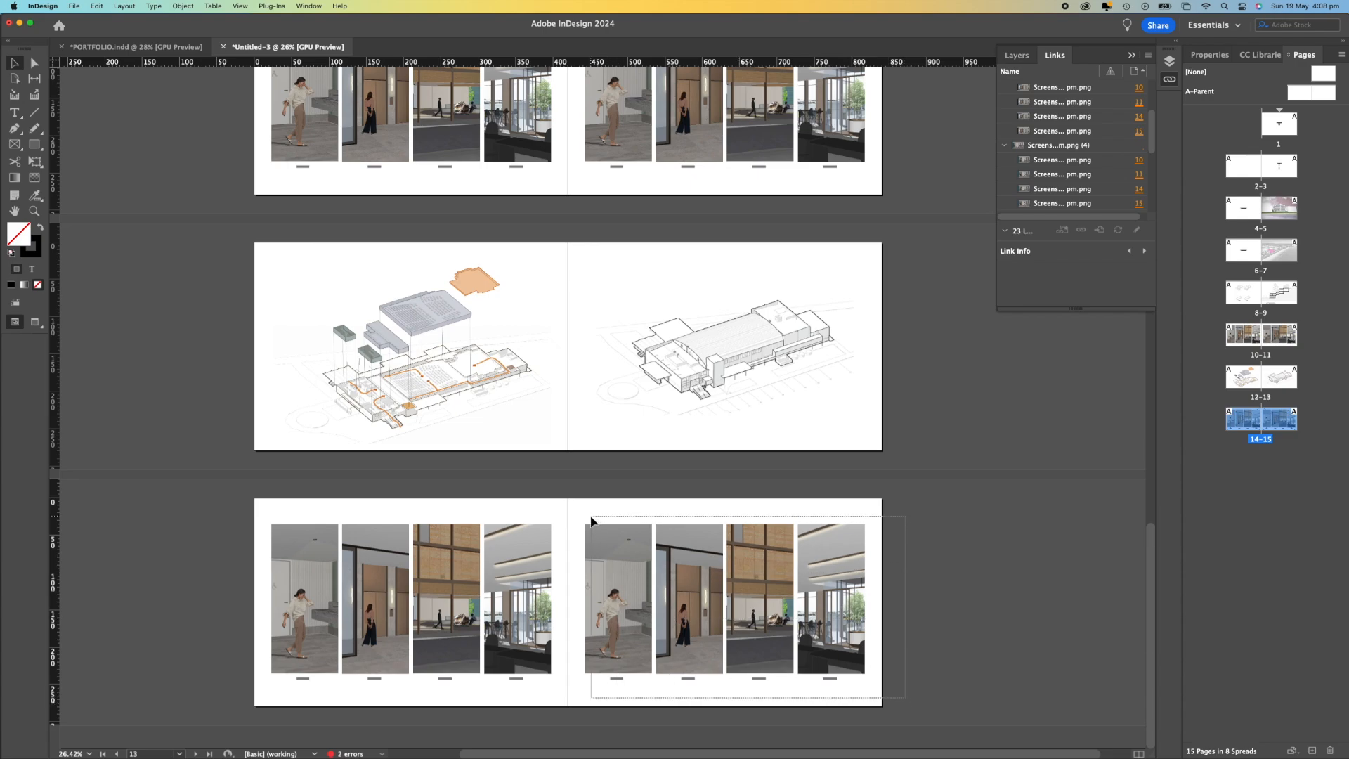
key(Delete)
Crop the four interior images on page 14 from above to a height of 100 mm each.
click(513, 527)
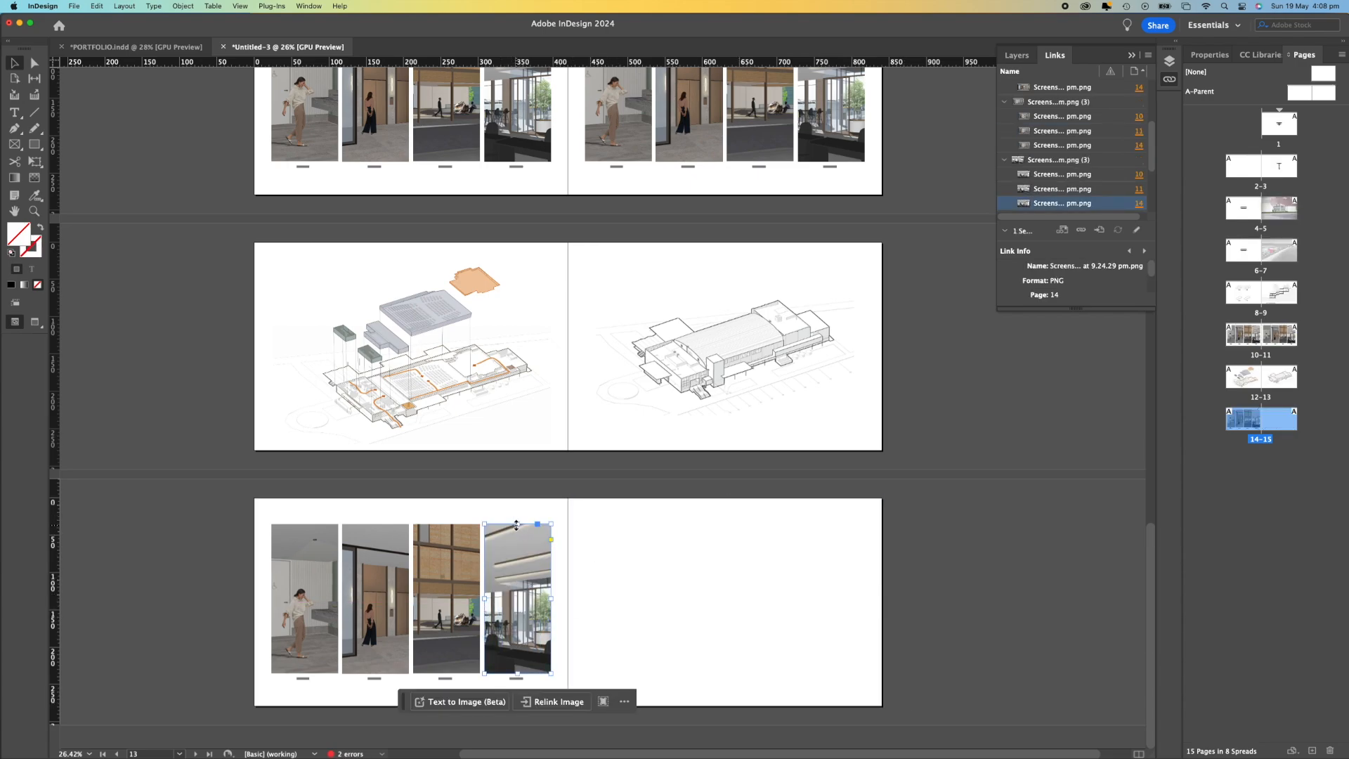
click(1211, 55)
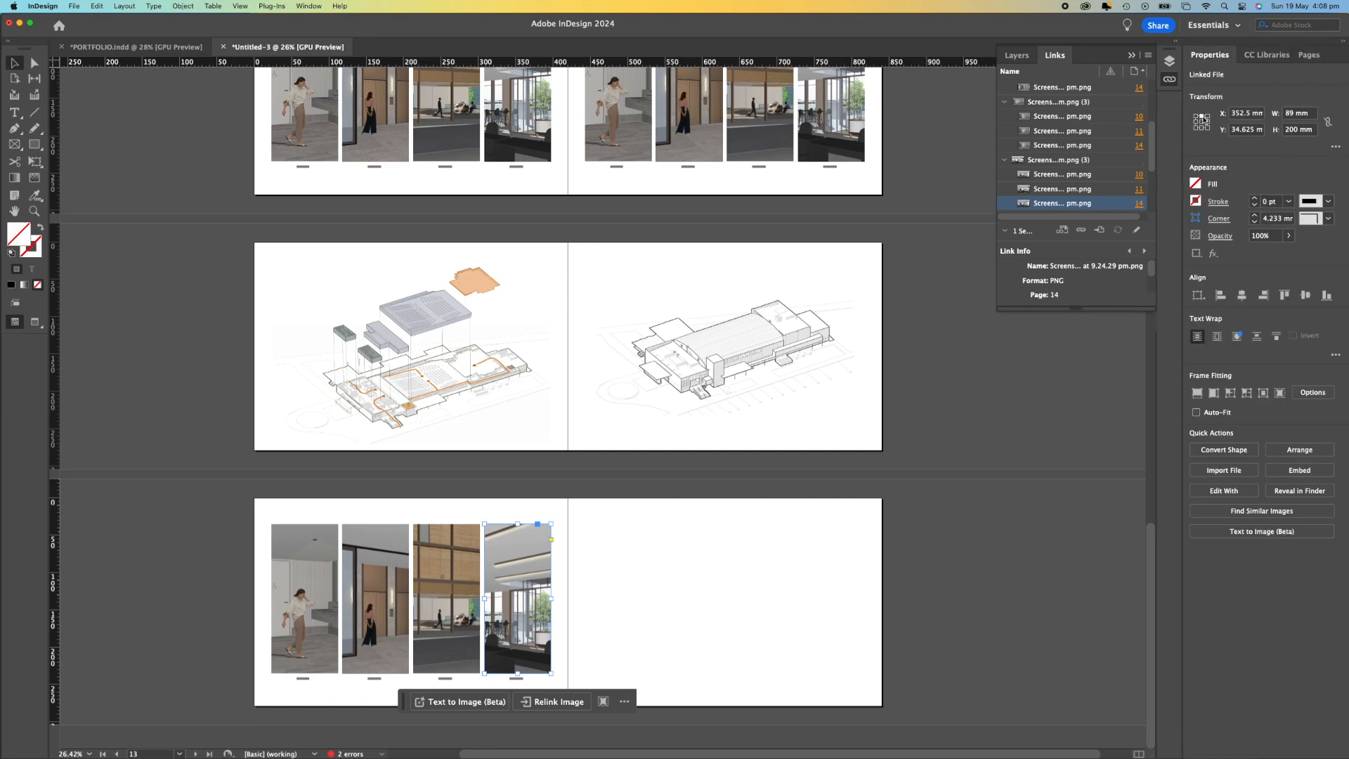
drag(518, 524, 520, 599)
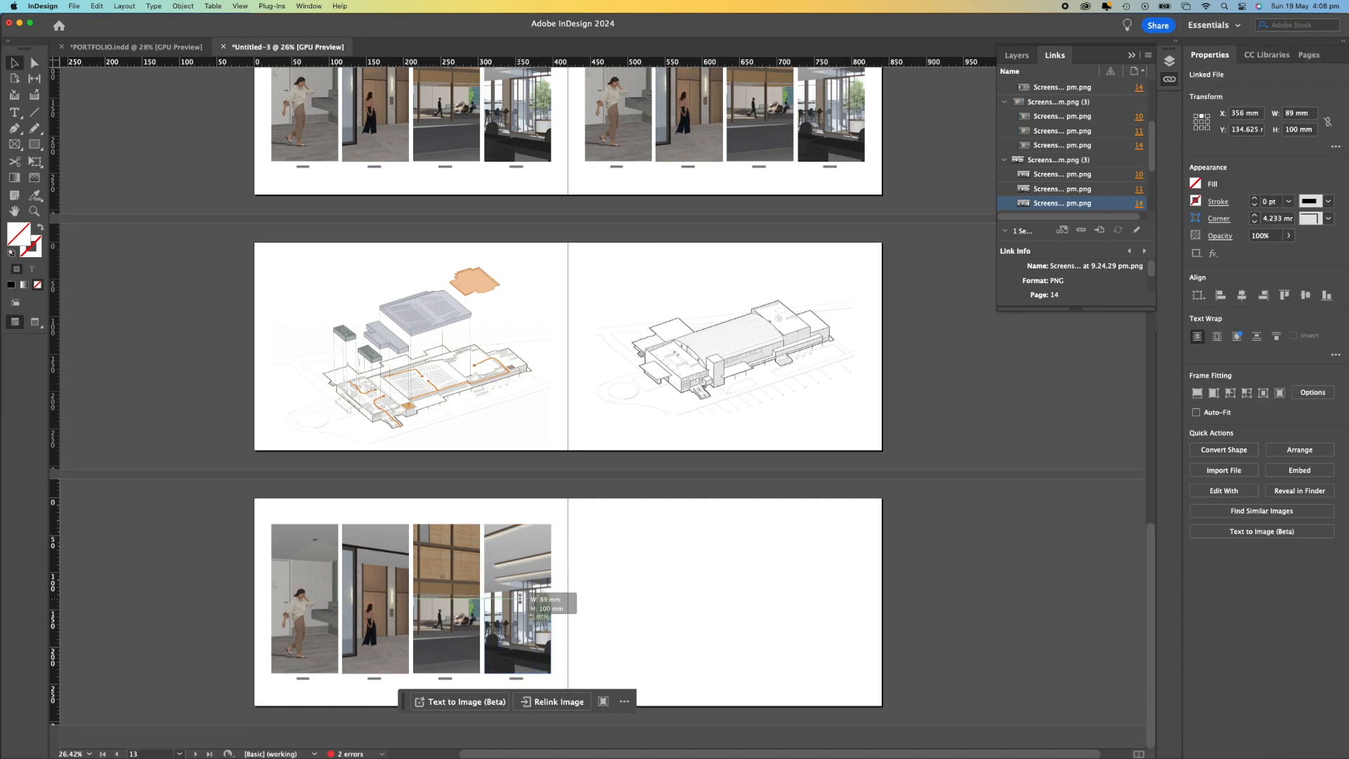
click(443, 544)
drag(447, 524, 448, 599)
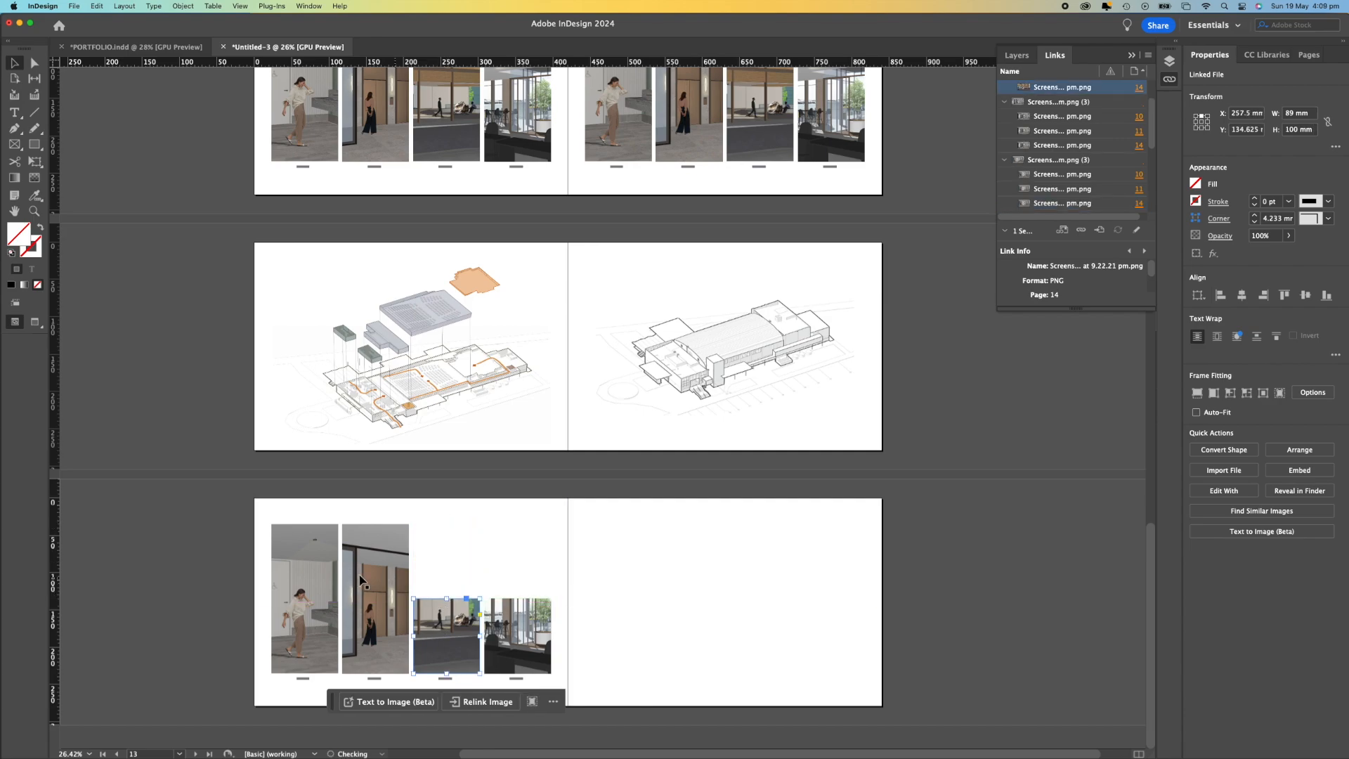
click(369, 594)
drag(375, 524, 373, 603)
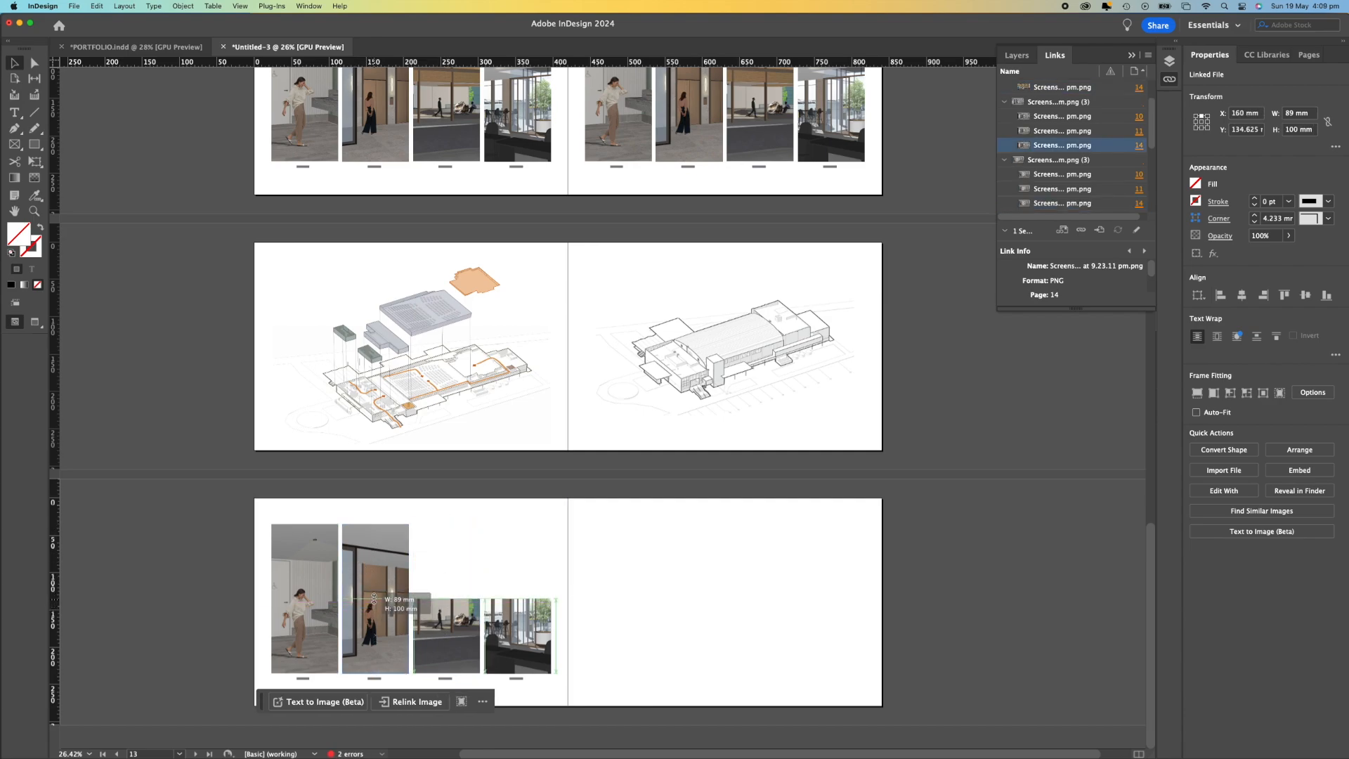
click(305, 598)
drag(305, 525, 309, 599)
Select the cropped images with their captions and move them up to the vertical middle of page 14.
drag(209, 616, 594, 692)
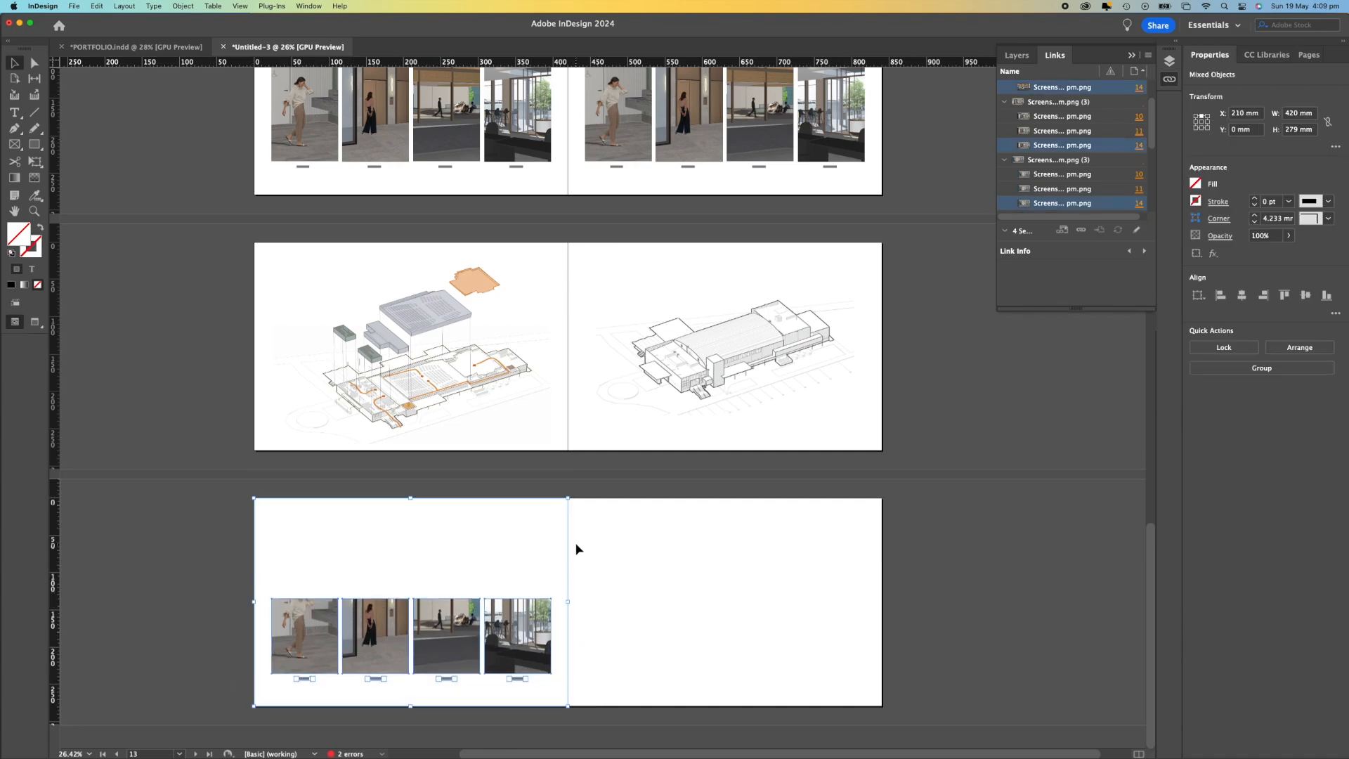
click(471, 545)
key(backslash)
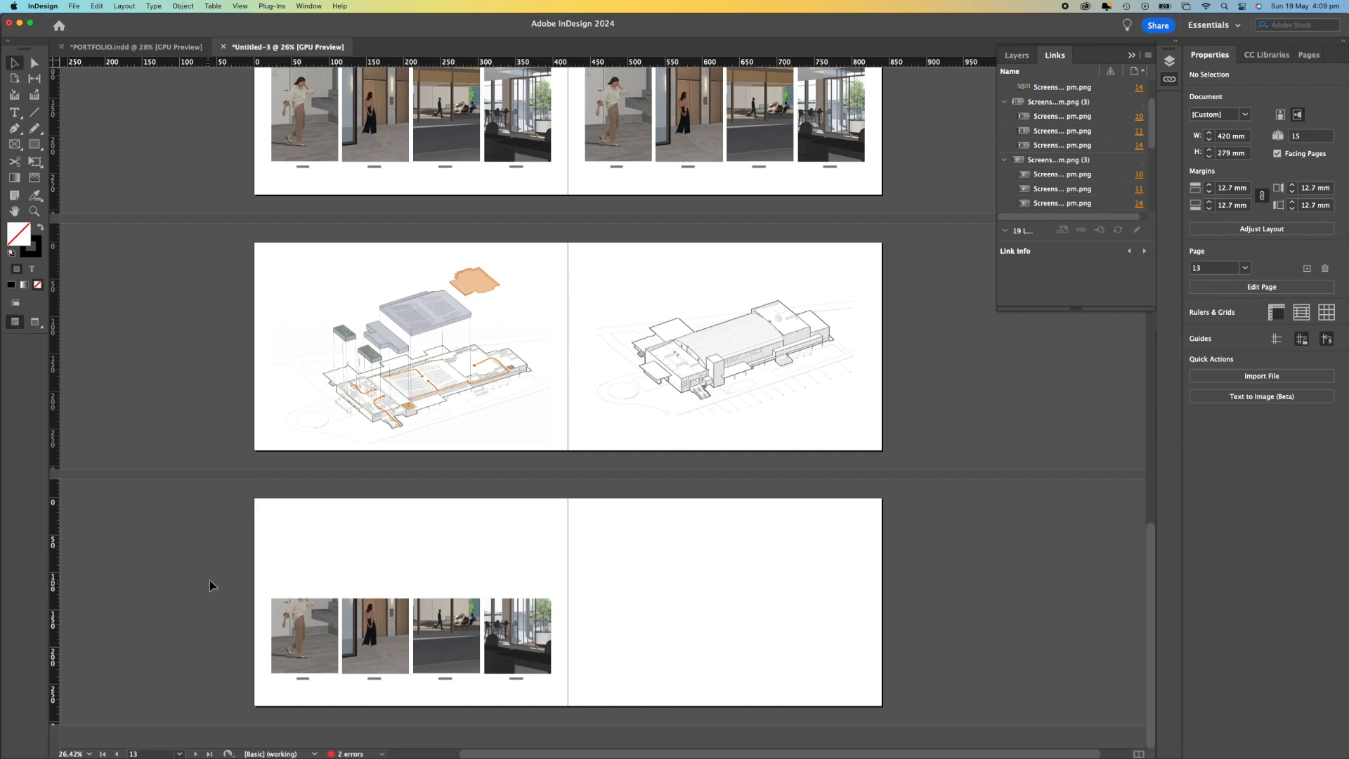
drag(535, 755, 563, 708)
drag(518, 636, 522, 599)
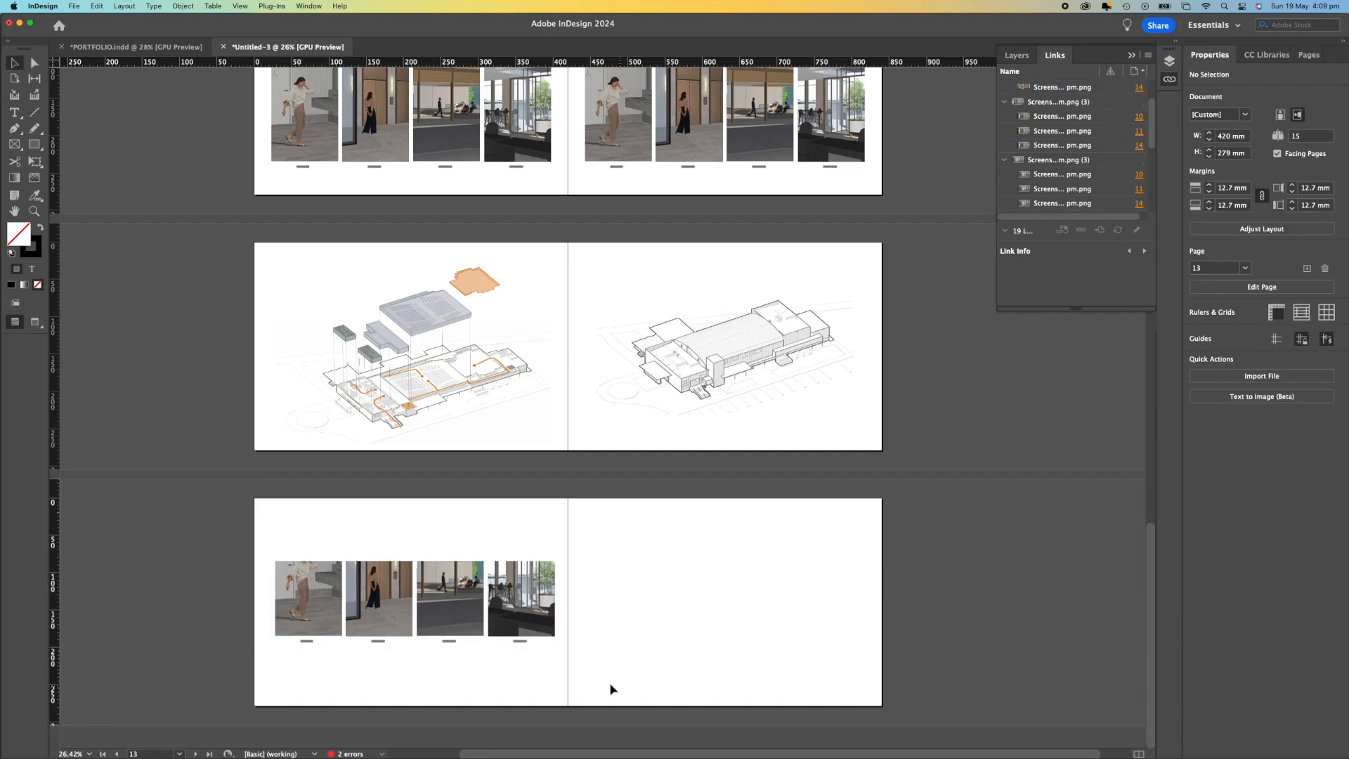
drag(388, 614, 387, 613)
click(720, 615)
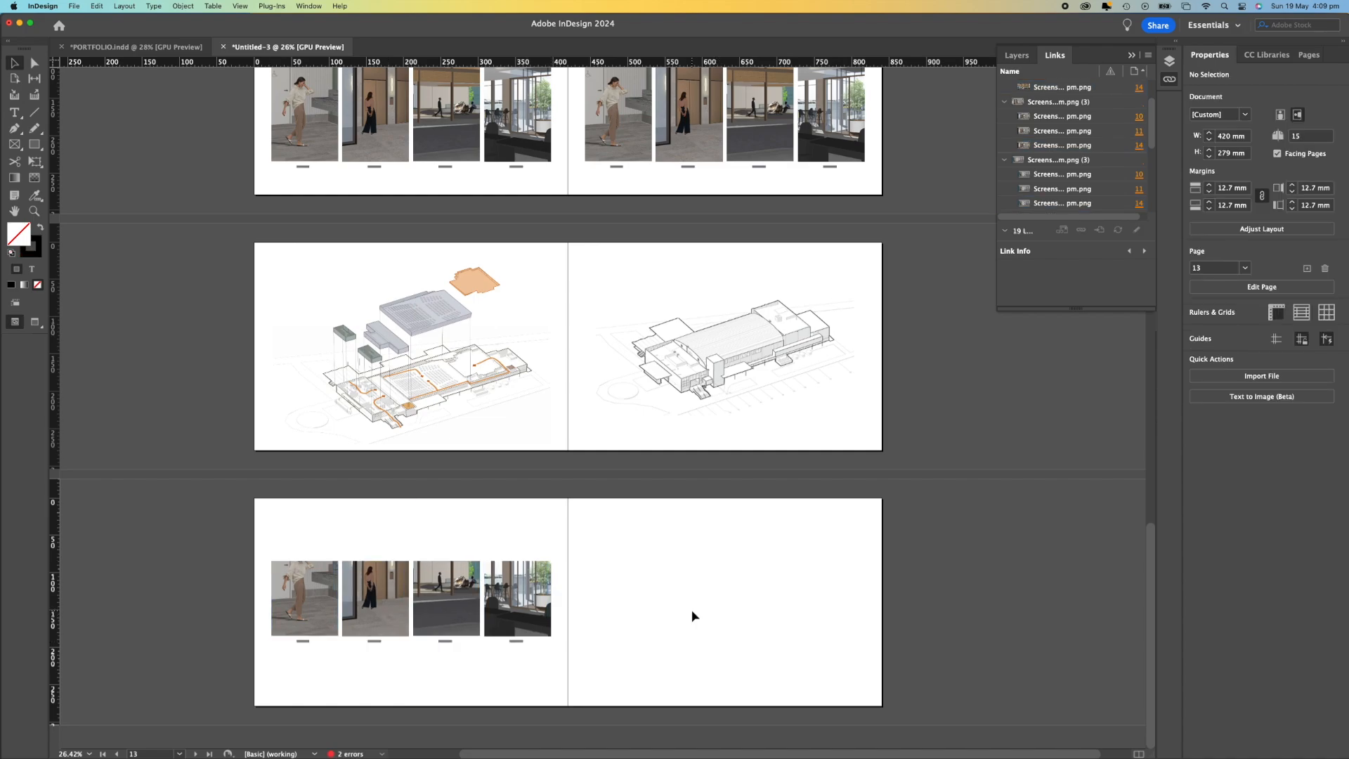
Load Om_Section.png from the desktop folder for placing in the portfolio document.
key(ctrl+Up)
click(1122, 126)
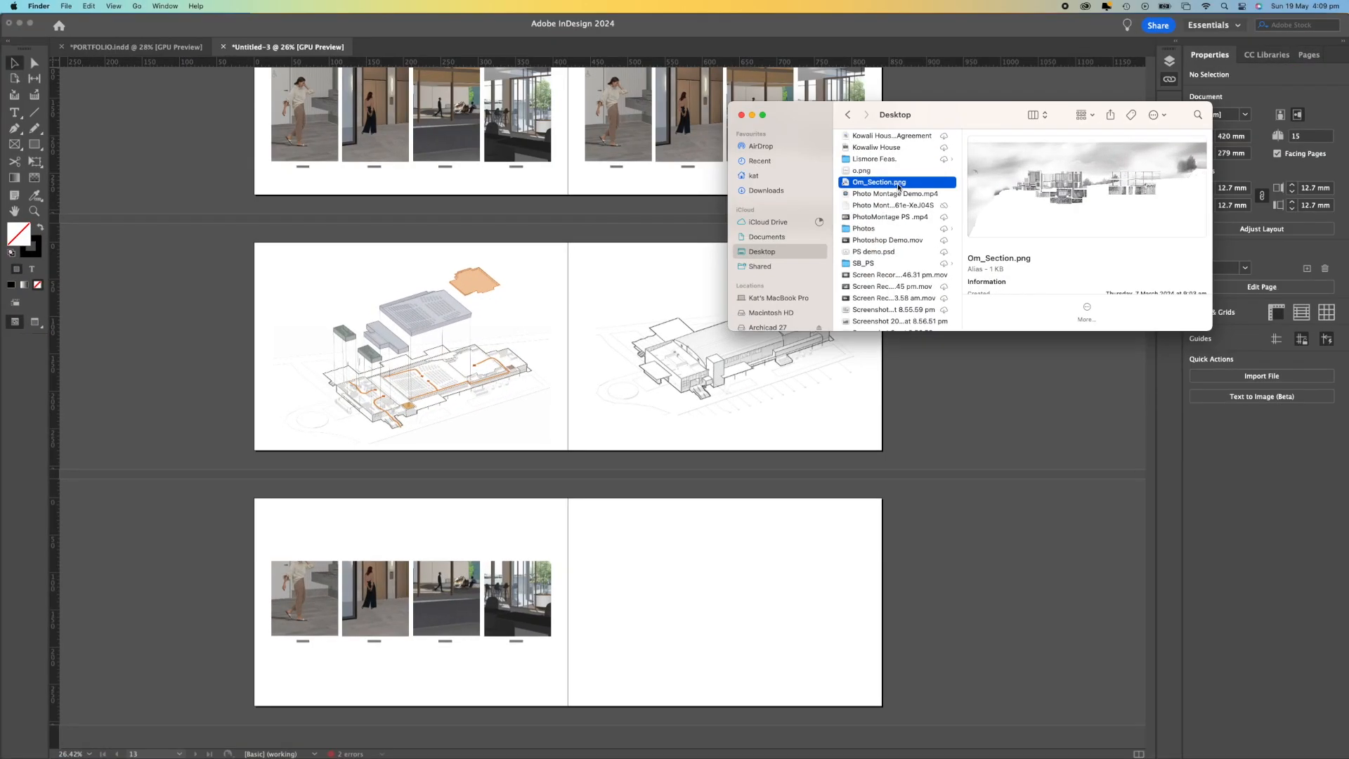
drag(899, 186, 672, 580)
Try to import Screenshot 2024-05-18 at 8.55.59 pm from the desktop folder onto page 15.
scroll(866, 243, down, 3)
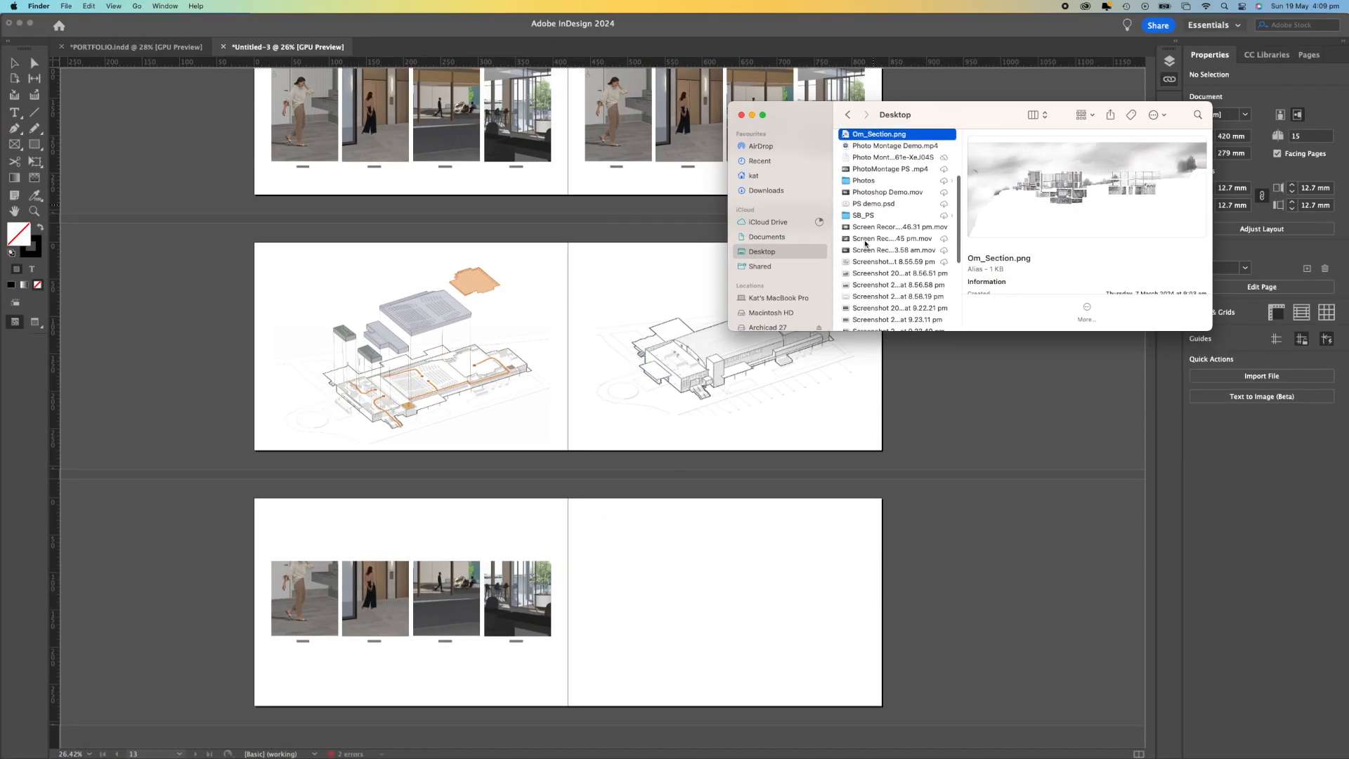
click(870, 258)
drag(869, 260, 691, 636)
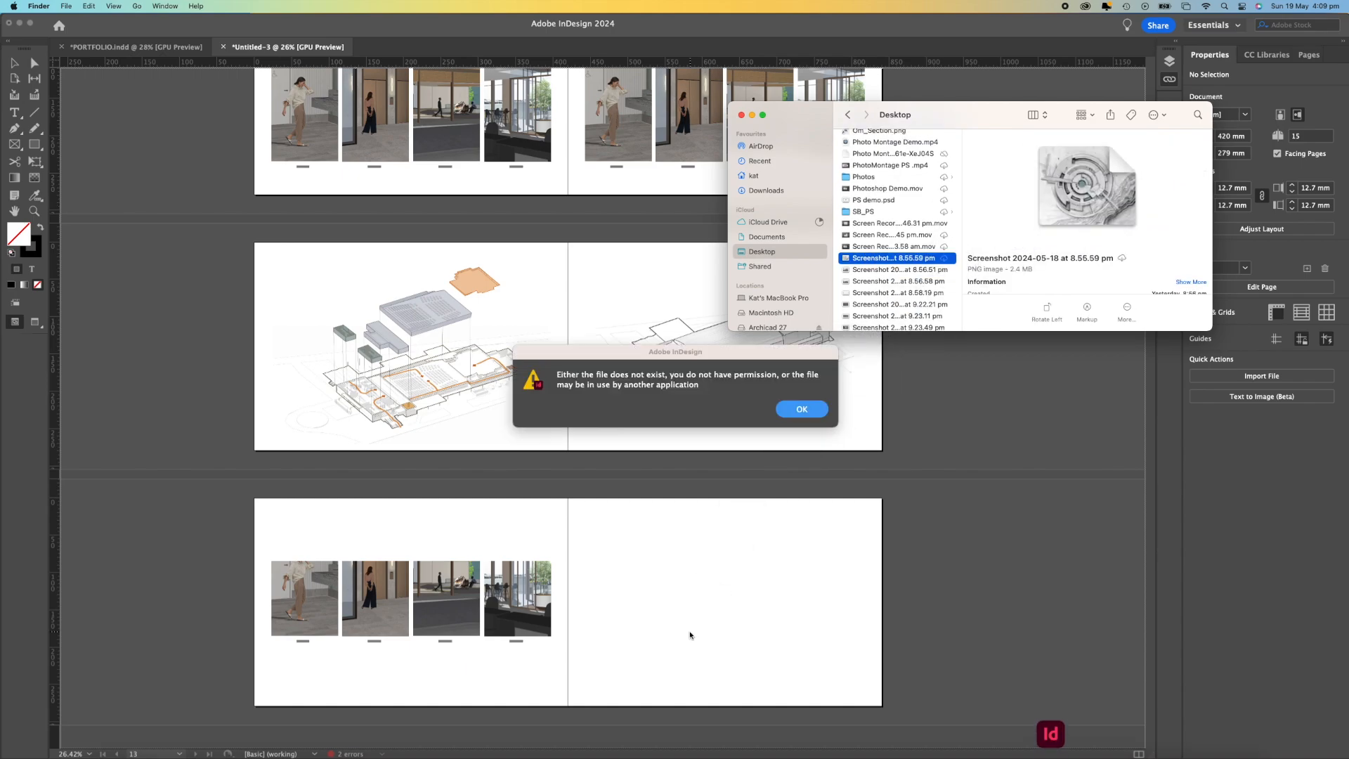
click(802, 411)
click(805, 404)
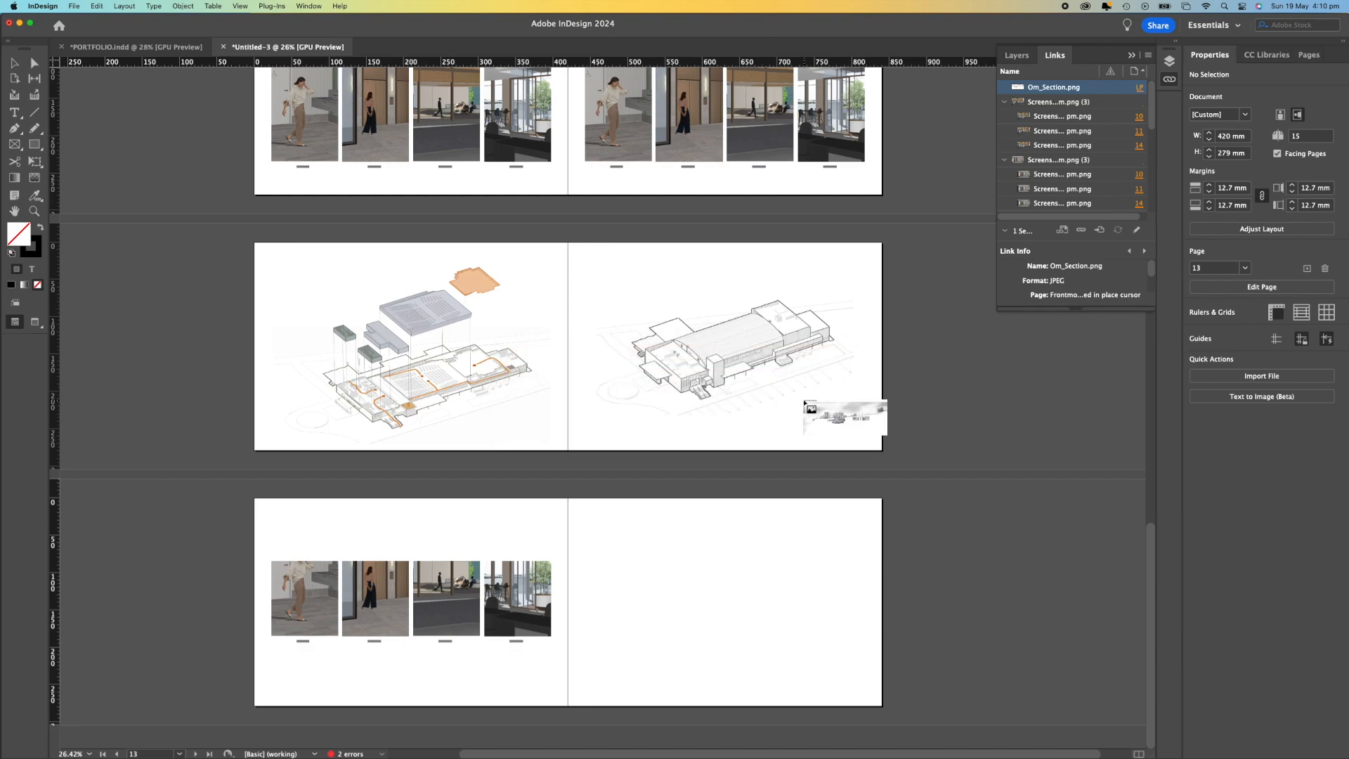
Load the desktop screenshots from 8.56.51 pm and 8.56.58 pm for placing together with Om_Section.png.
key(ctrl+Up)
click(1162, 125)
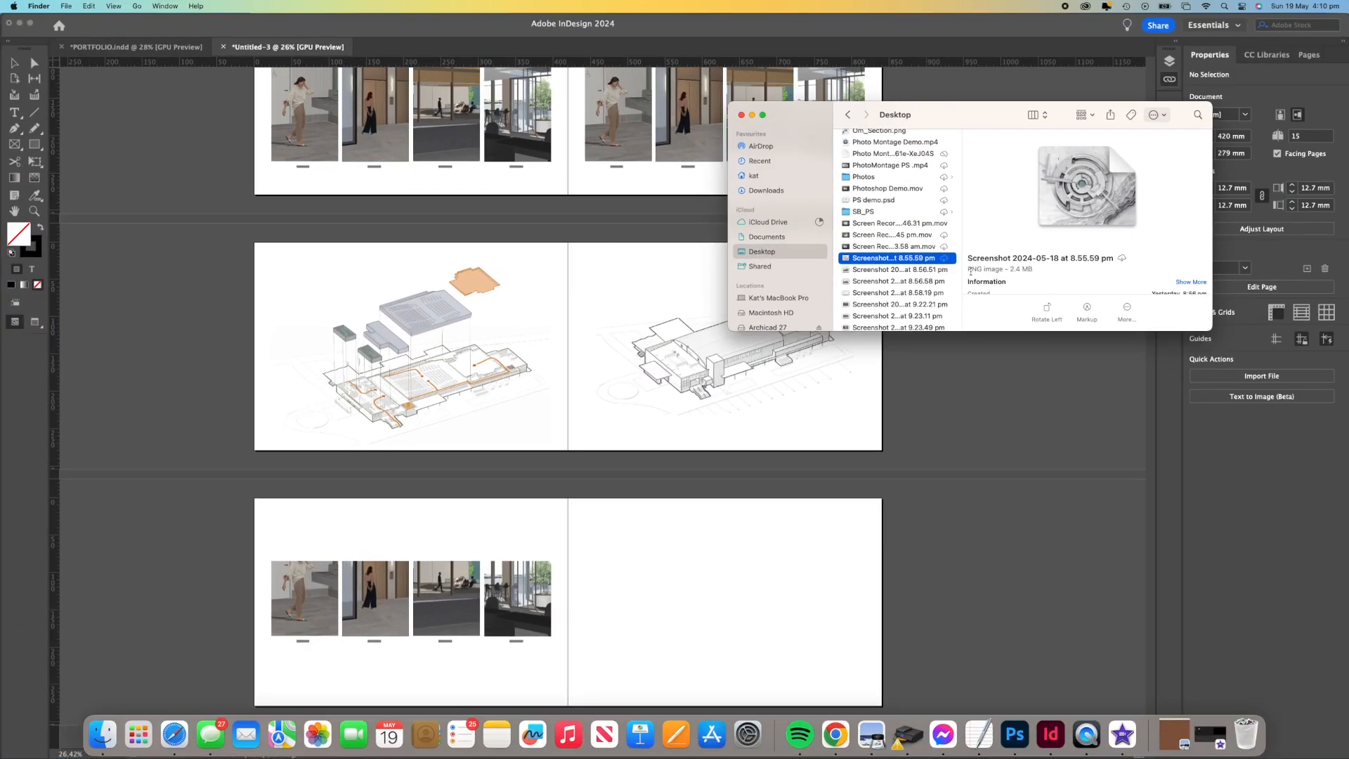
click(924, 273)
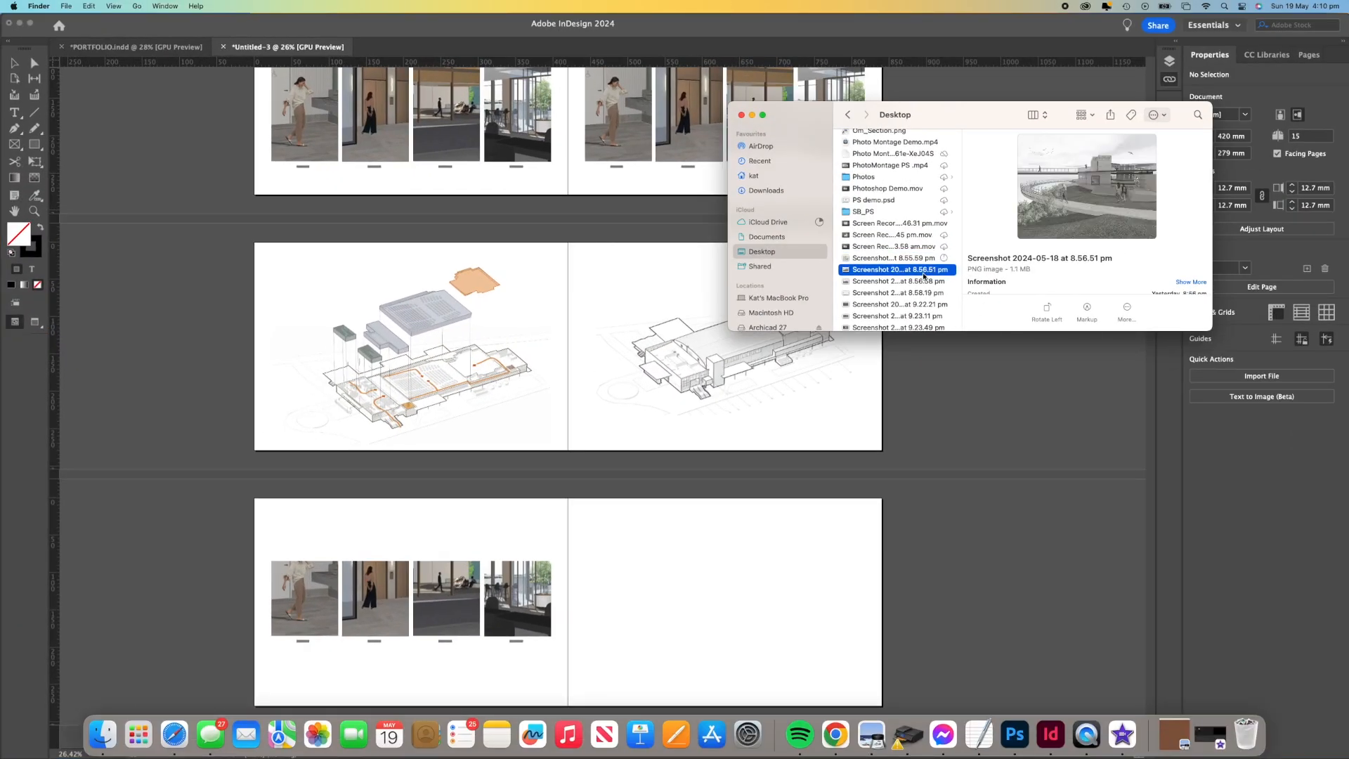
drag(924, 276, 710, 532)
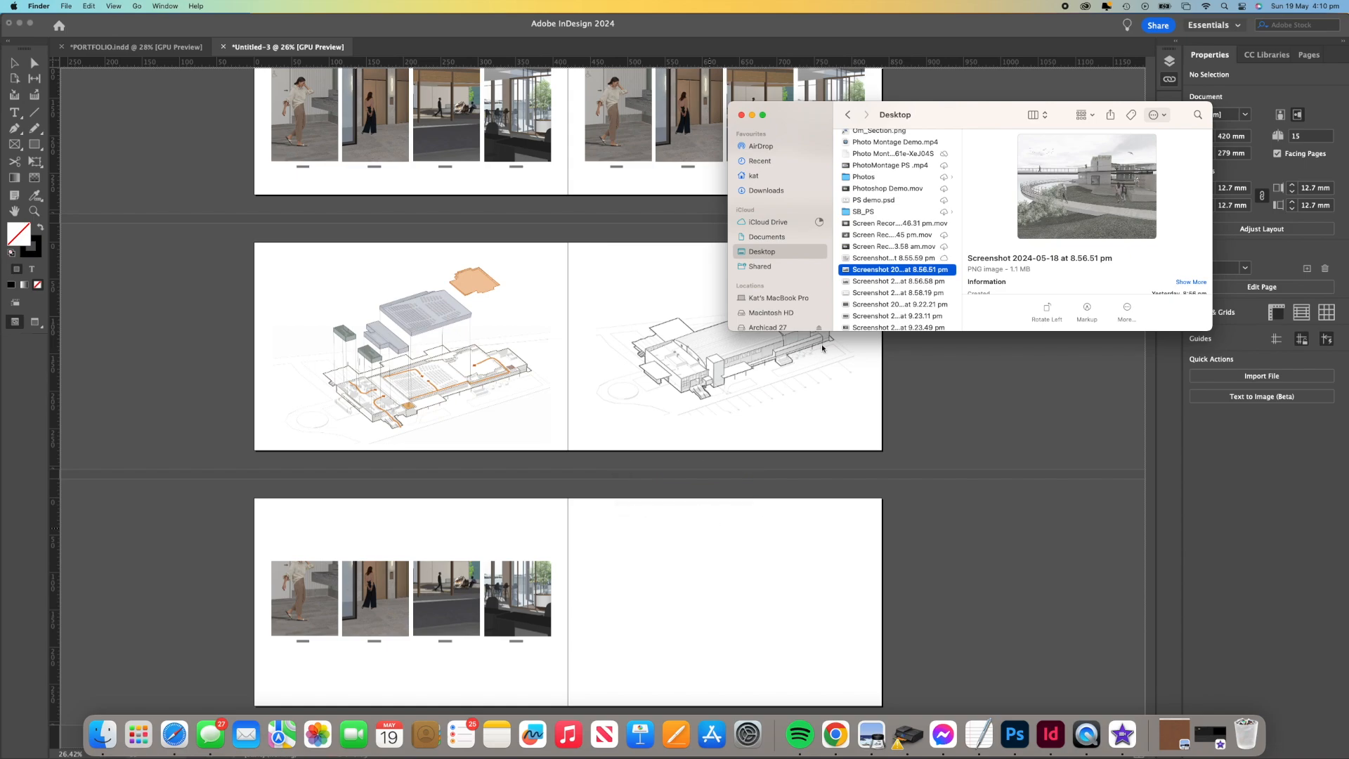
click(886, 282)
drag(709, 482, 706, 621)
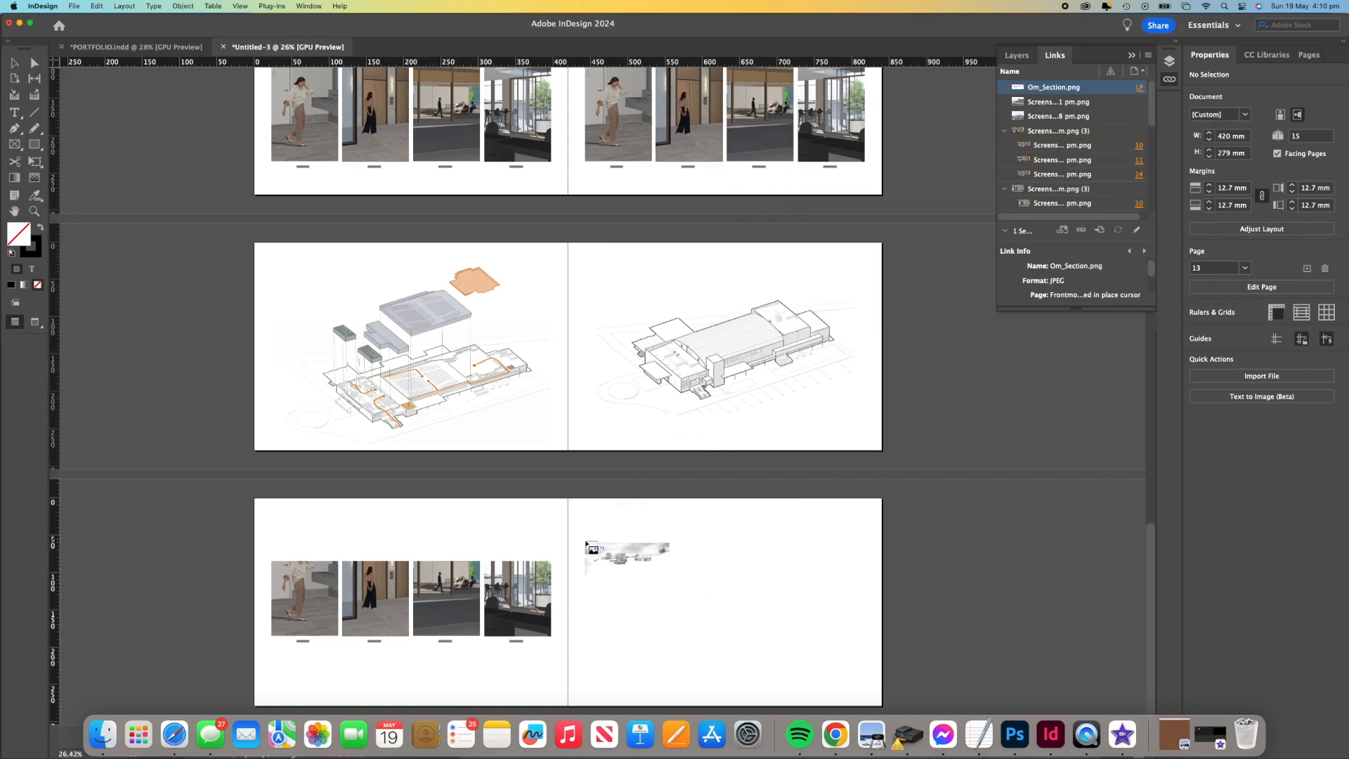
Place Om_Section.png and the two loaded perspective screenshots at full size on page 15, overlapping each other.
click(598, 540)
click(711, 520)
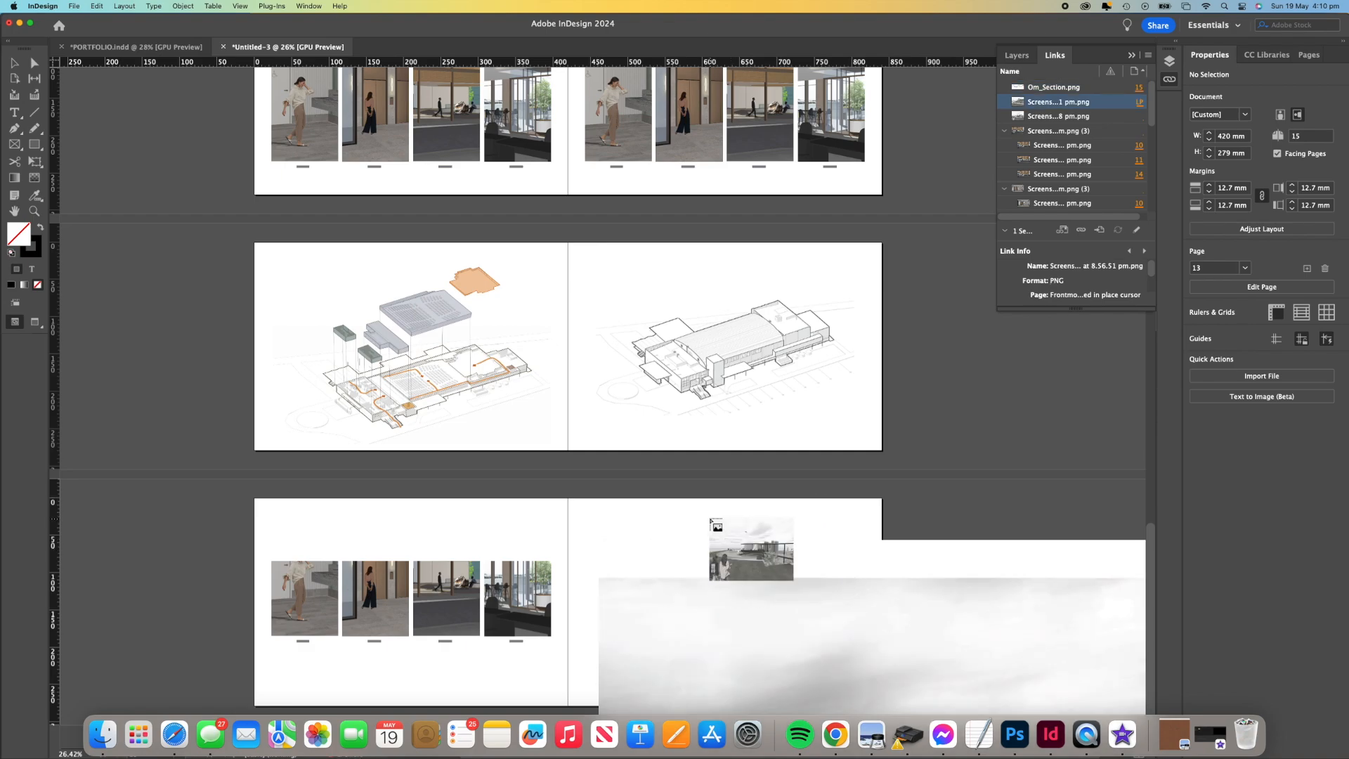
click(652, 540)
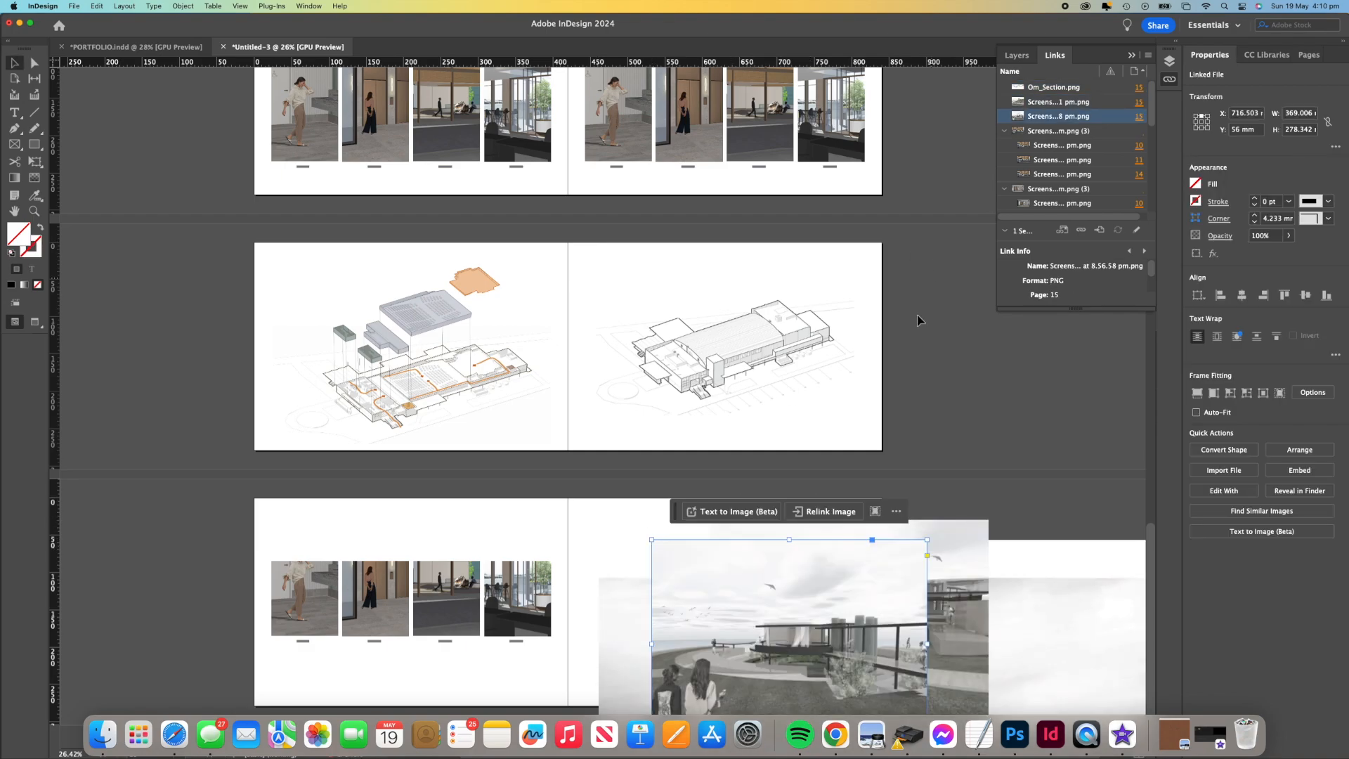
click(984, 473)
Import Screenshot 2024-05-18 at 8.55.59 pm from the desktop folder into the frontmost image frame on page 15.
key(ctrl+Up)
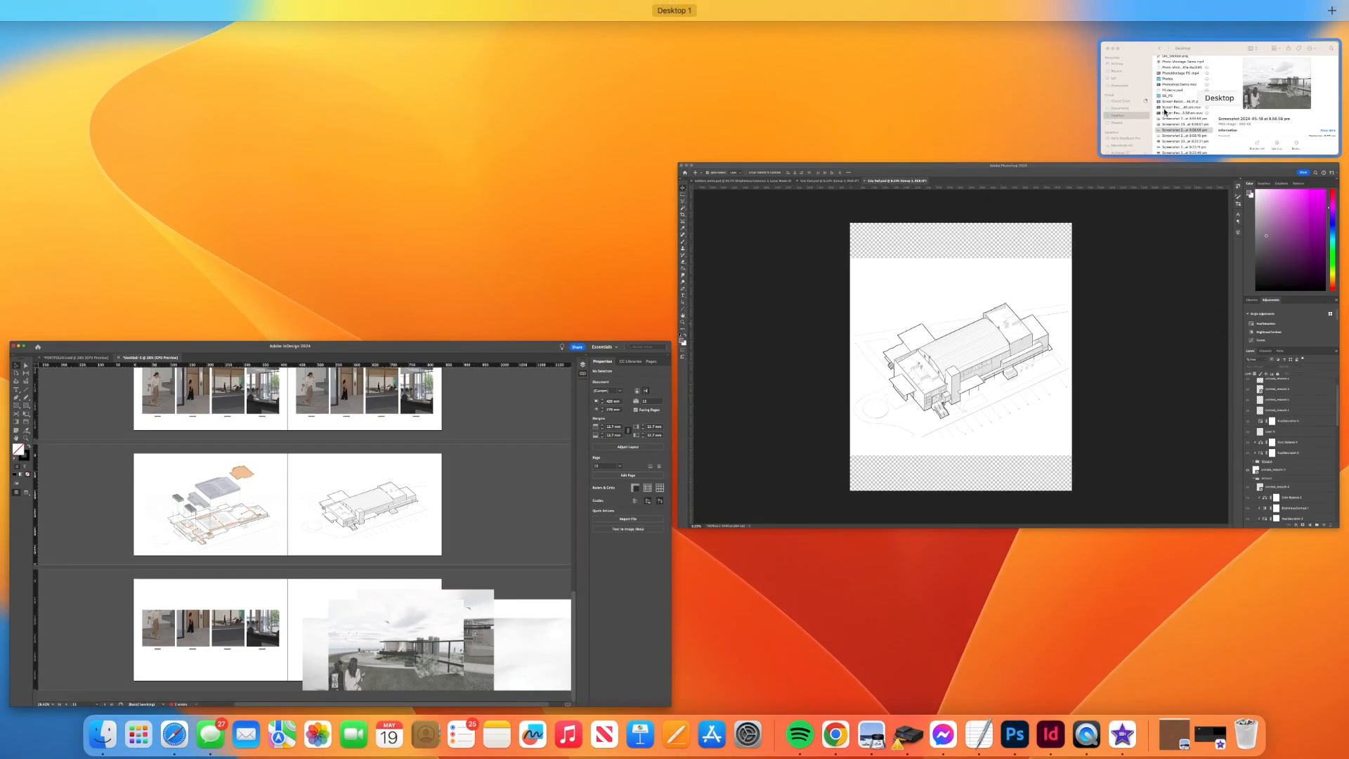
click(1165, 111)
click(931, 258)
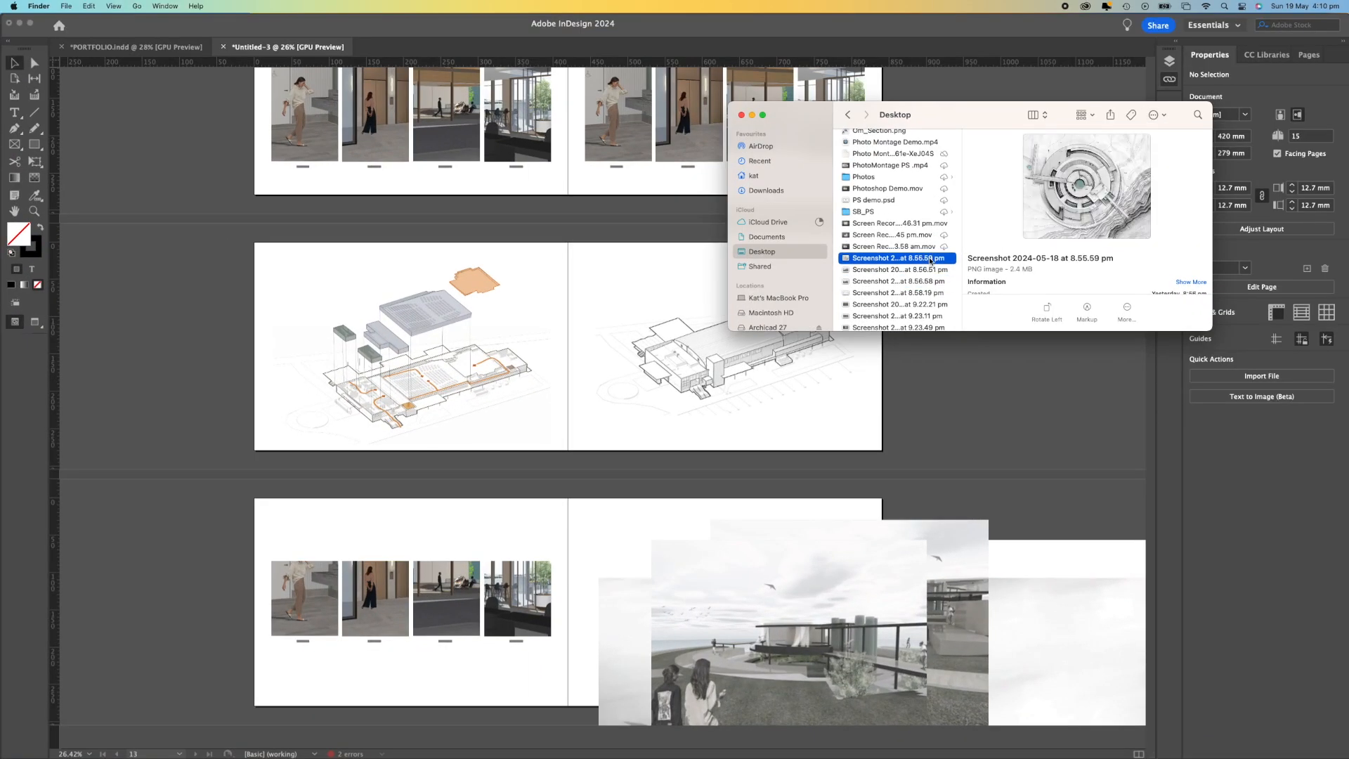
drag(931, 259, 693, 538)
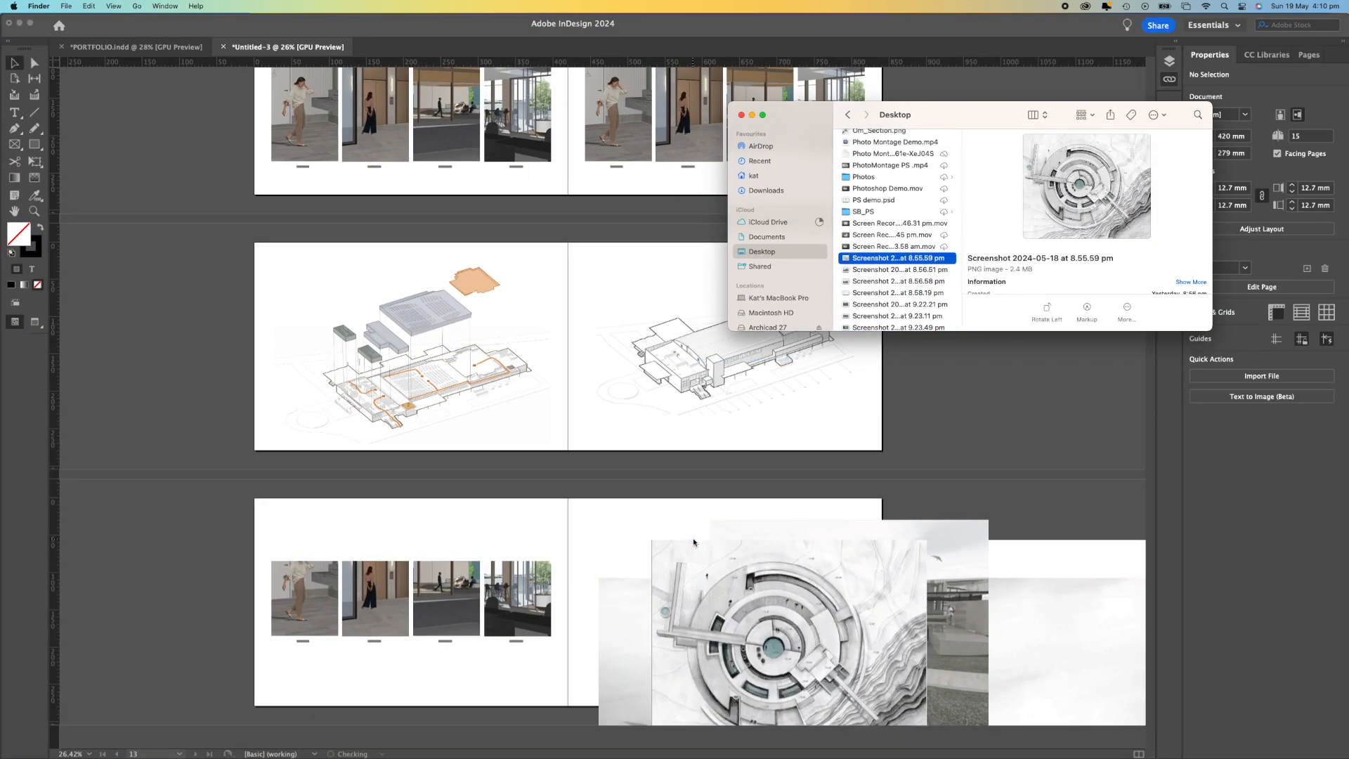
scroll(714, 545, left, 3)
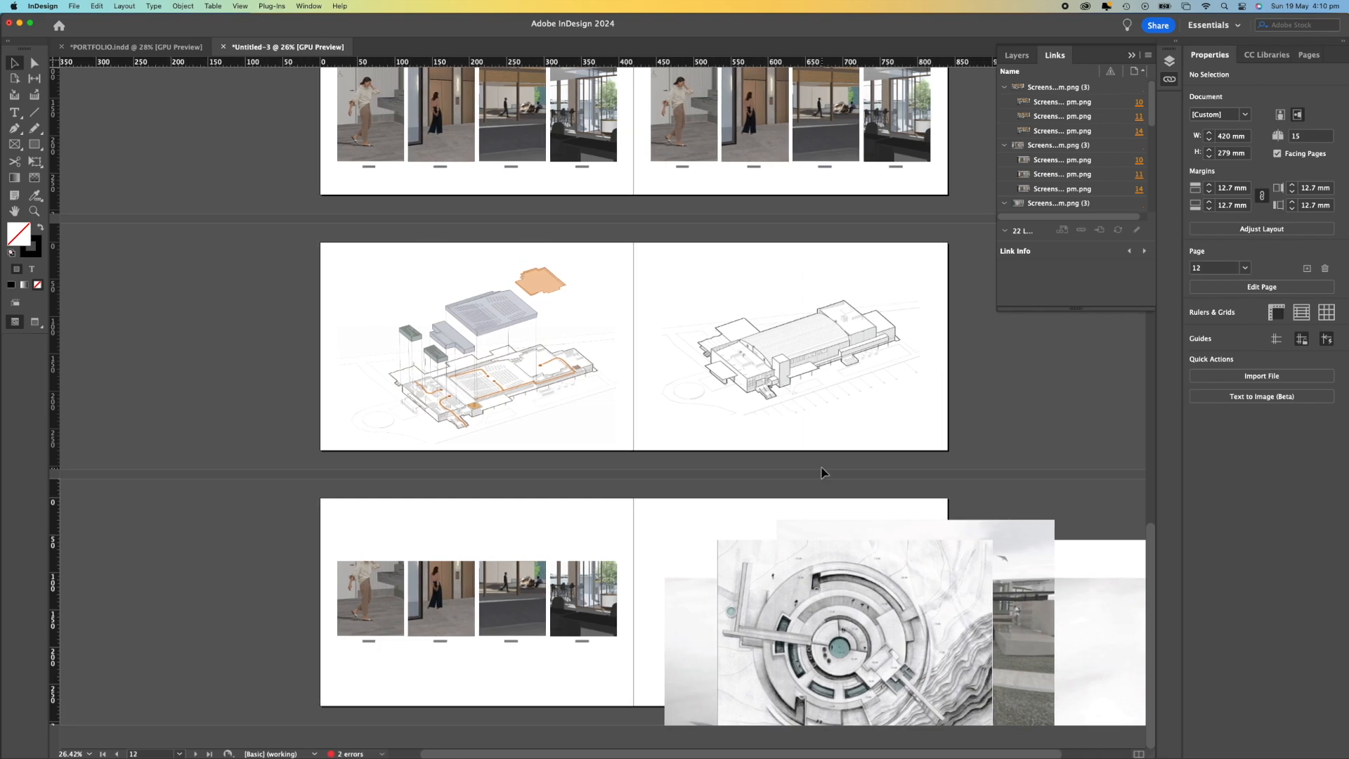
Copy the title and description text frame from page 4 and paste it onto the page 14-15 spread.
scroll(824, 473, down, 3)
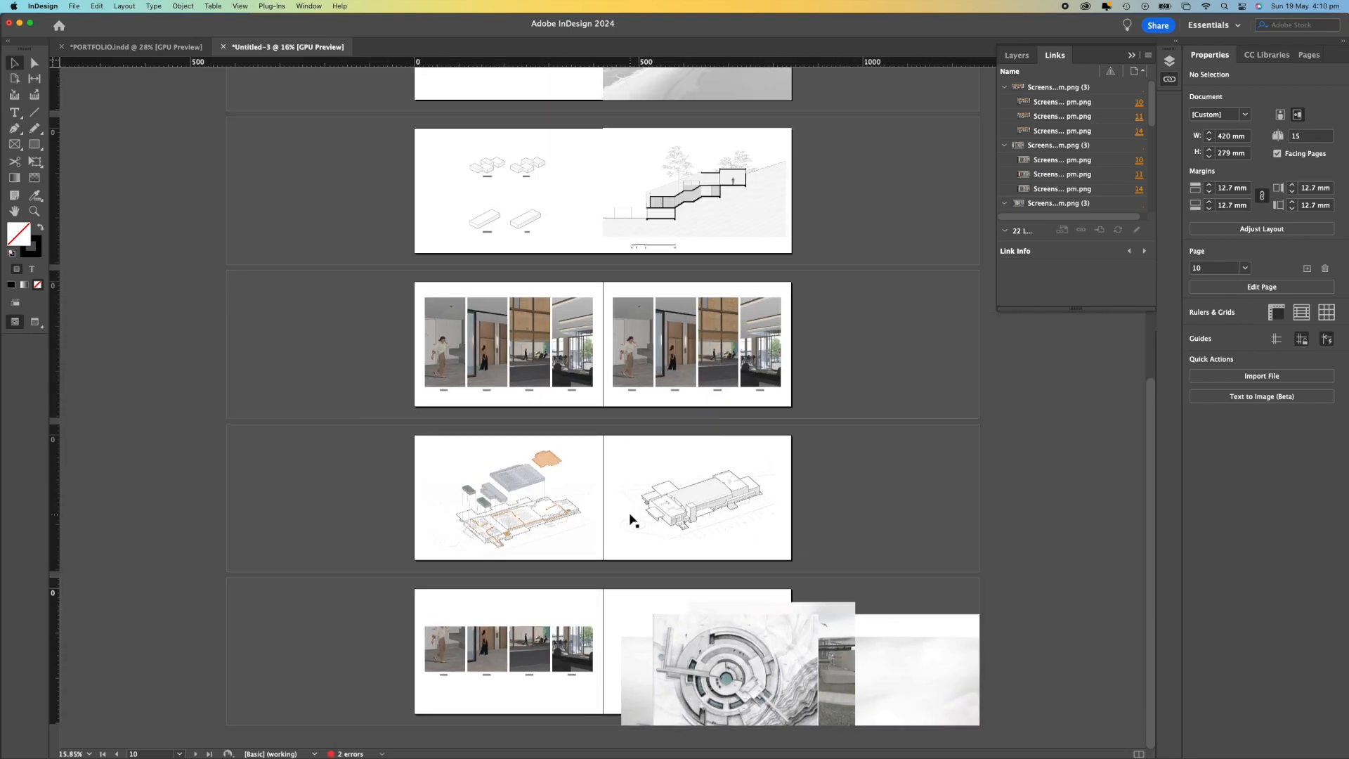
scroll(510, 311, up, 5)
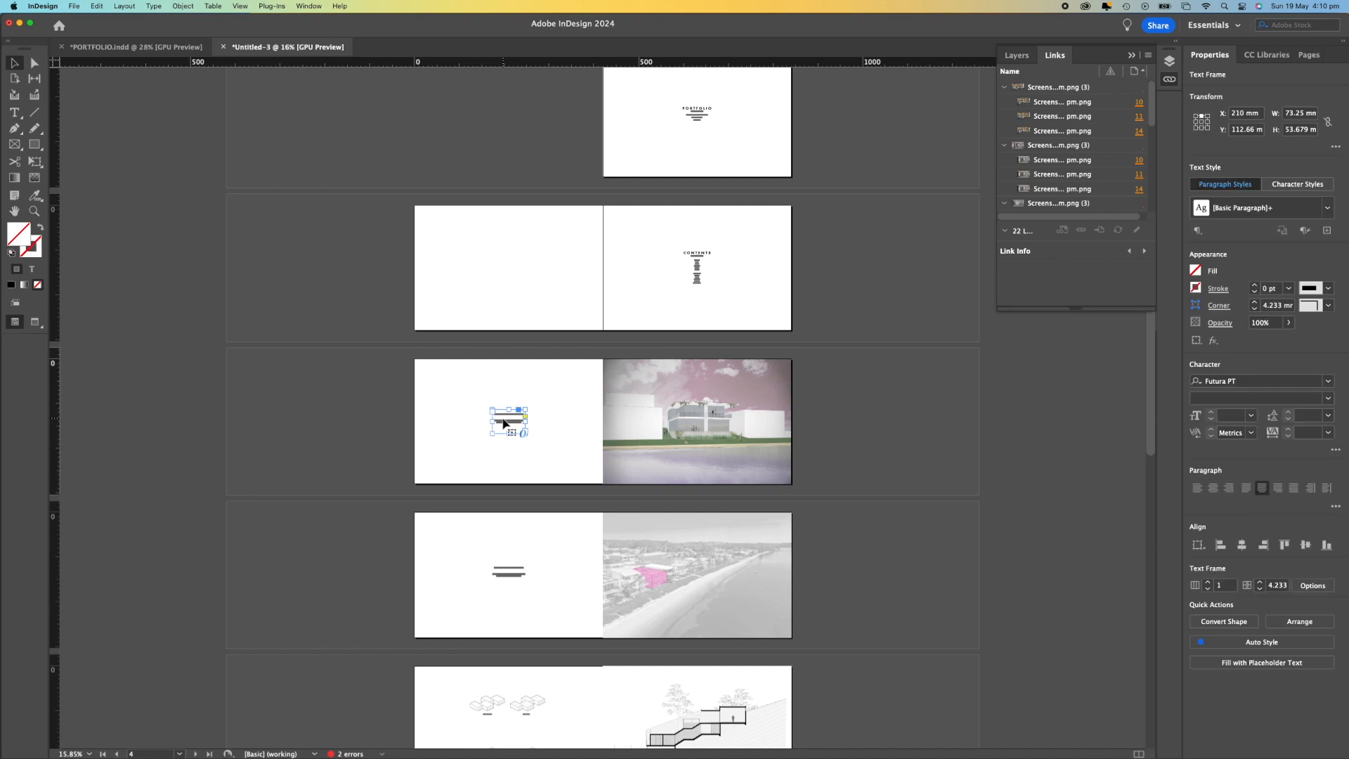
scroll(655, 487, down, 5)
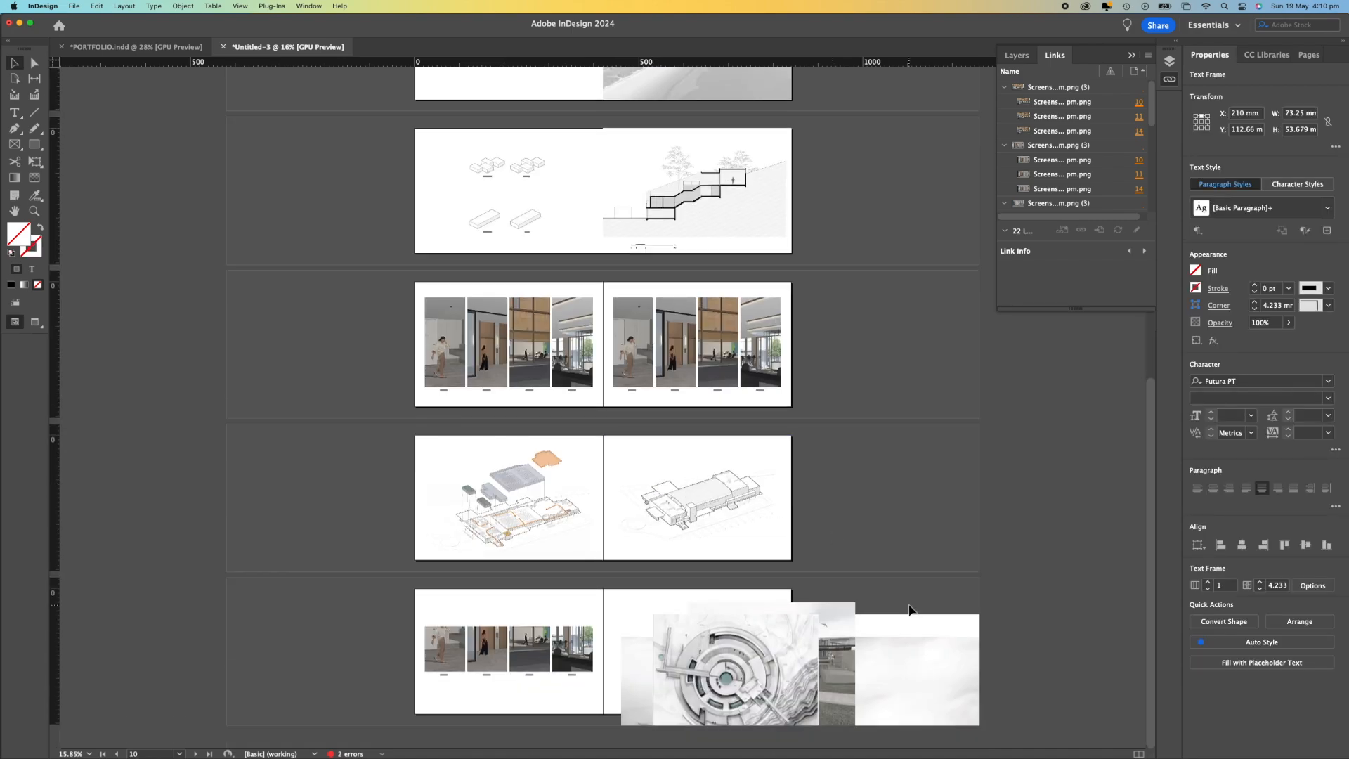
click(910, 610)
key(super+v)
key(super+space)
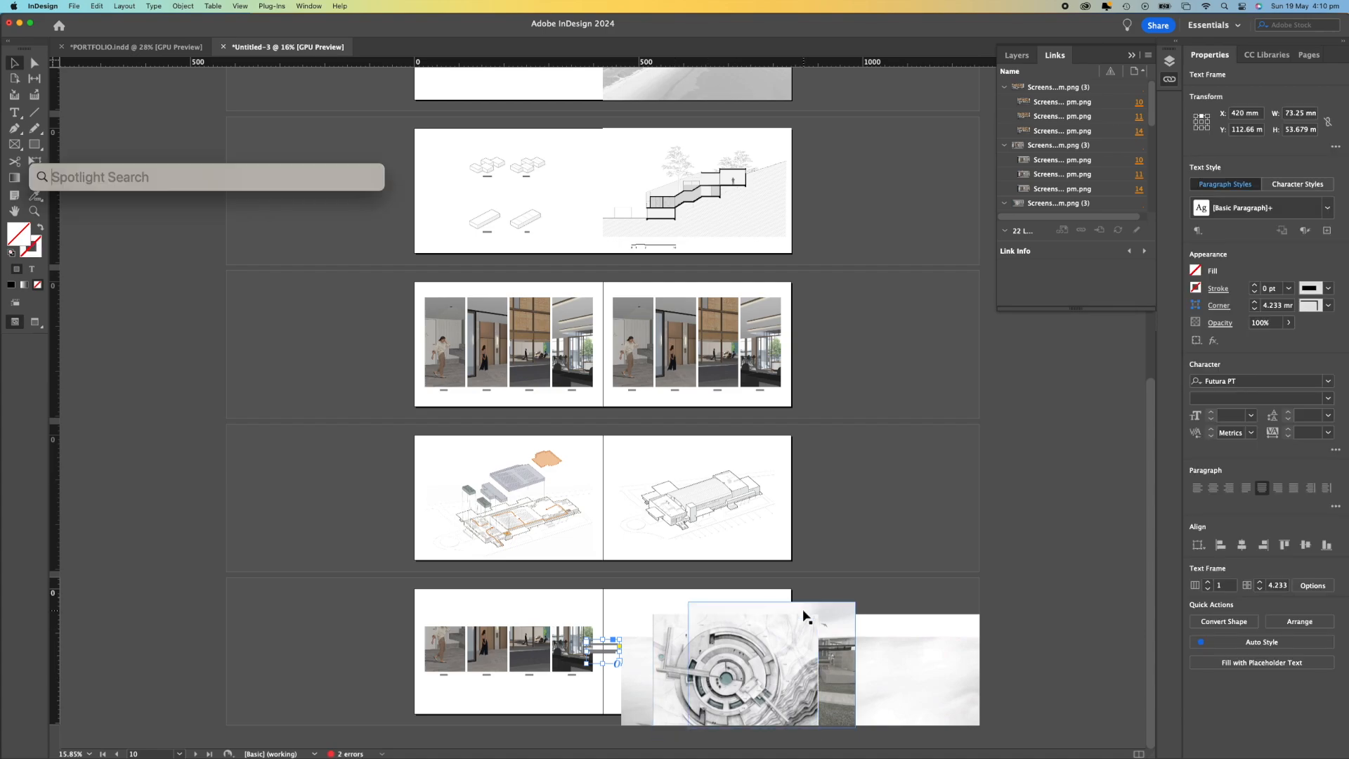
click(894, 582)
scroll(840, 599, up, 2)
scroll(841, 599, up, 1)
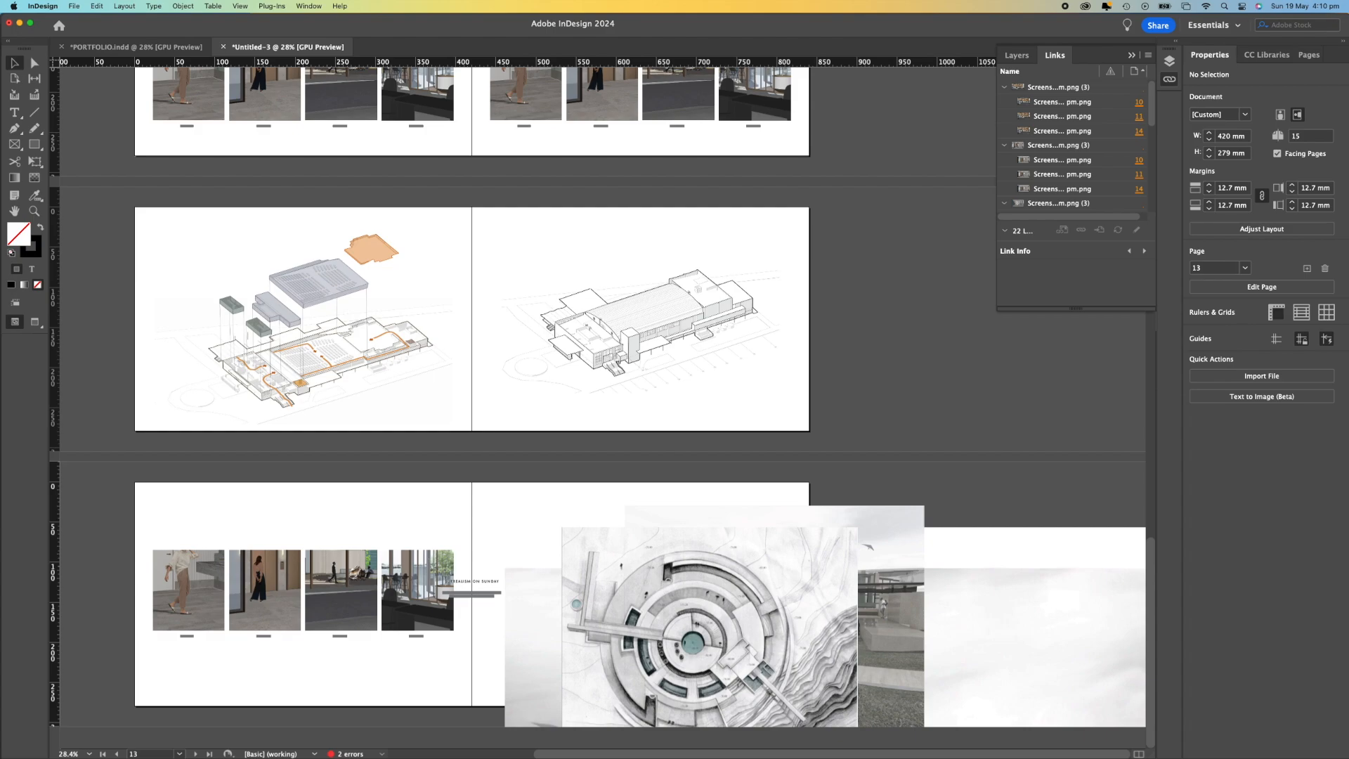
key(super+Tab)
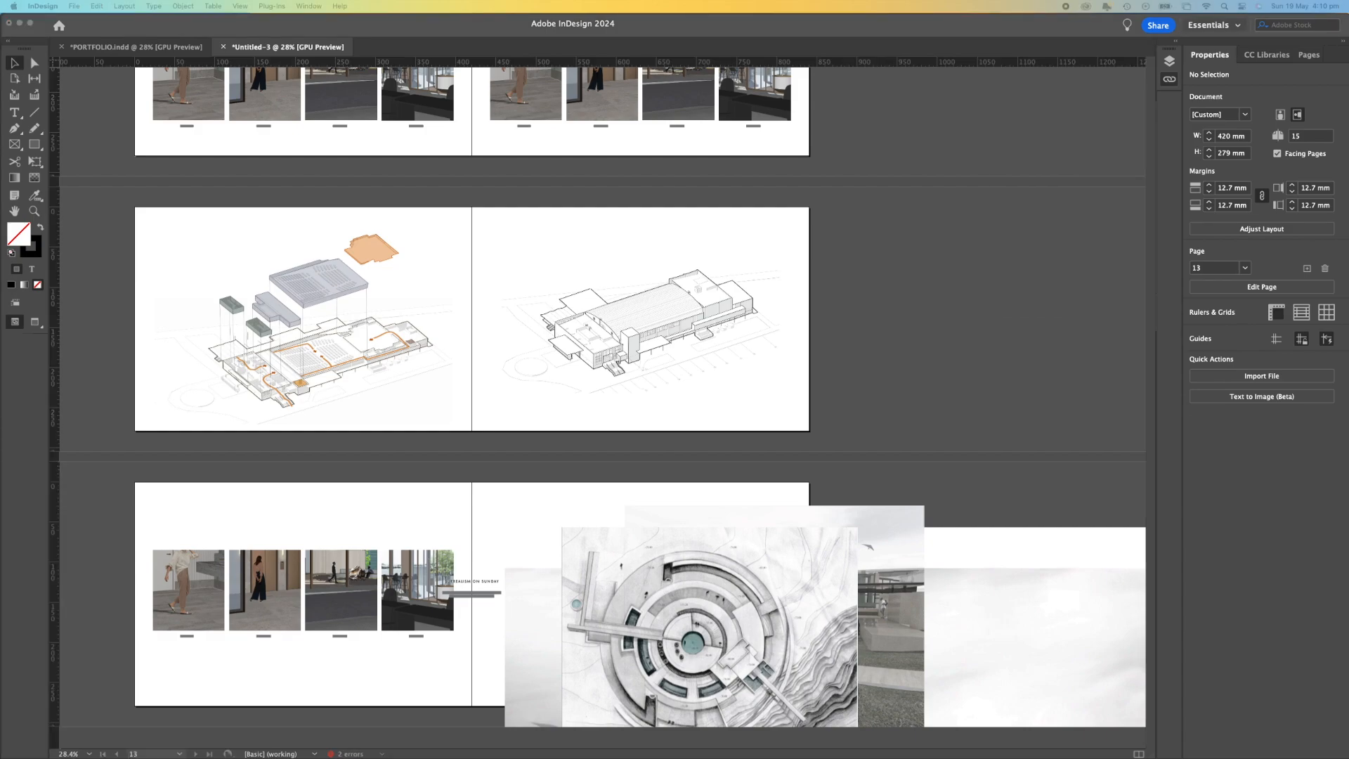
click(845, 597)
scroll(755, 553, down, 2)
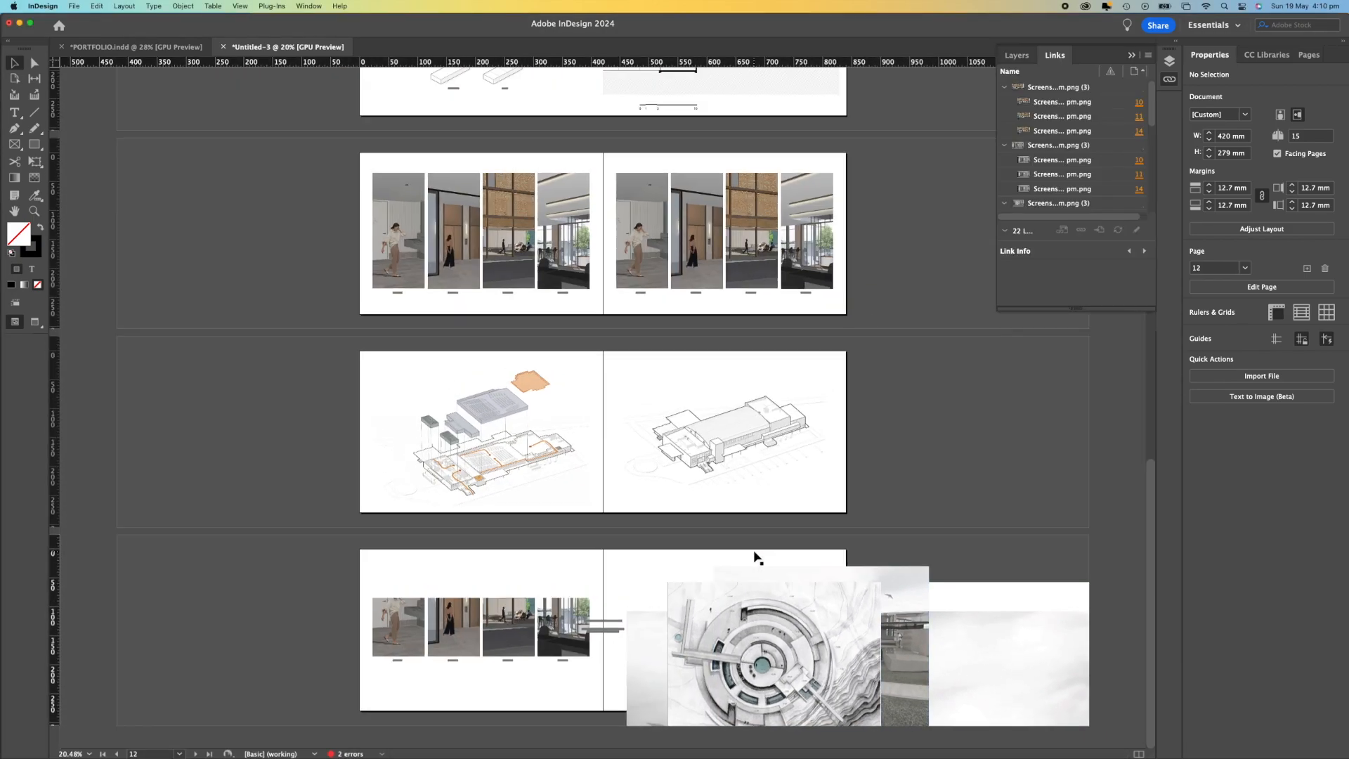
scroll(831, 593, up, 2)
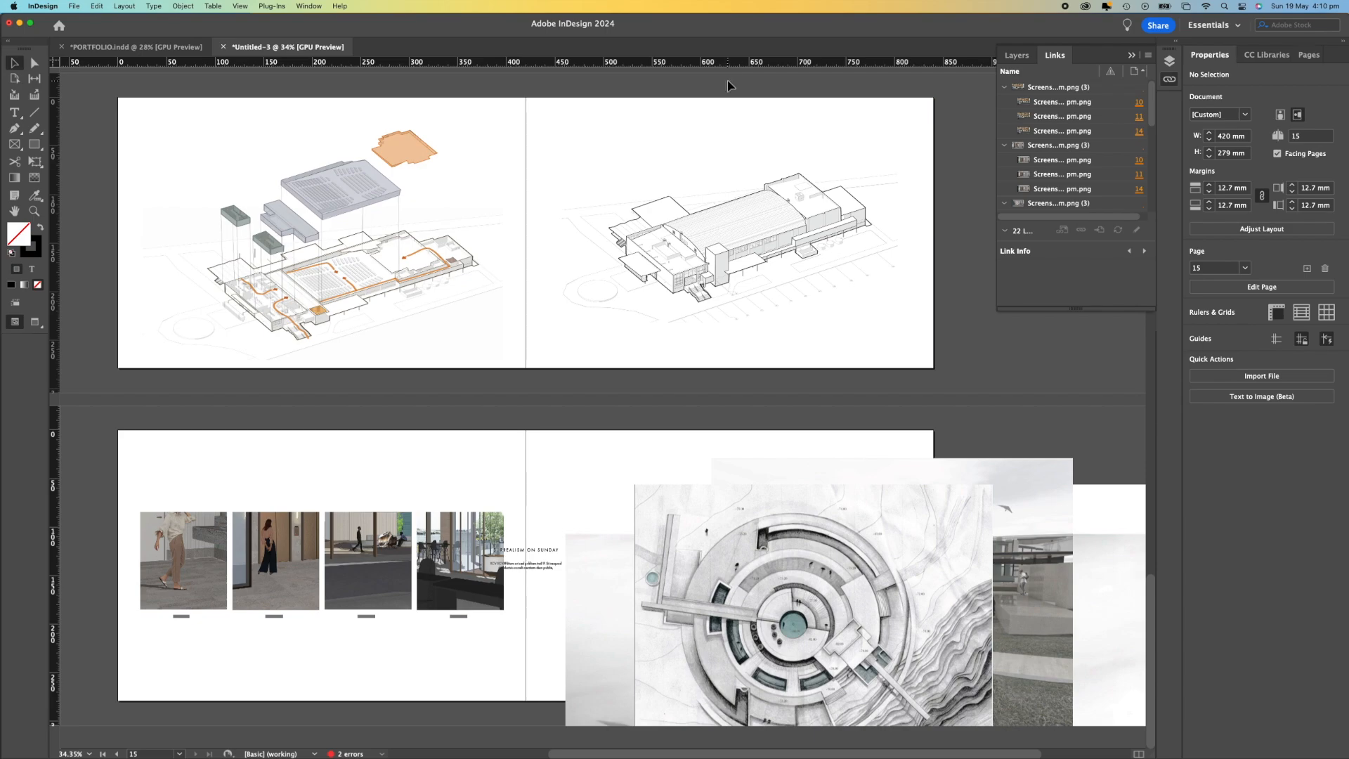
Scale down the circular plan, perspective and section images together and move the group over the upper part of page 15.
click(724, 532)
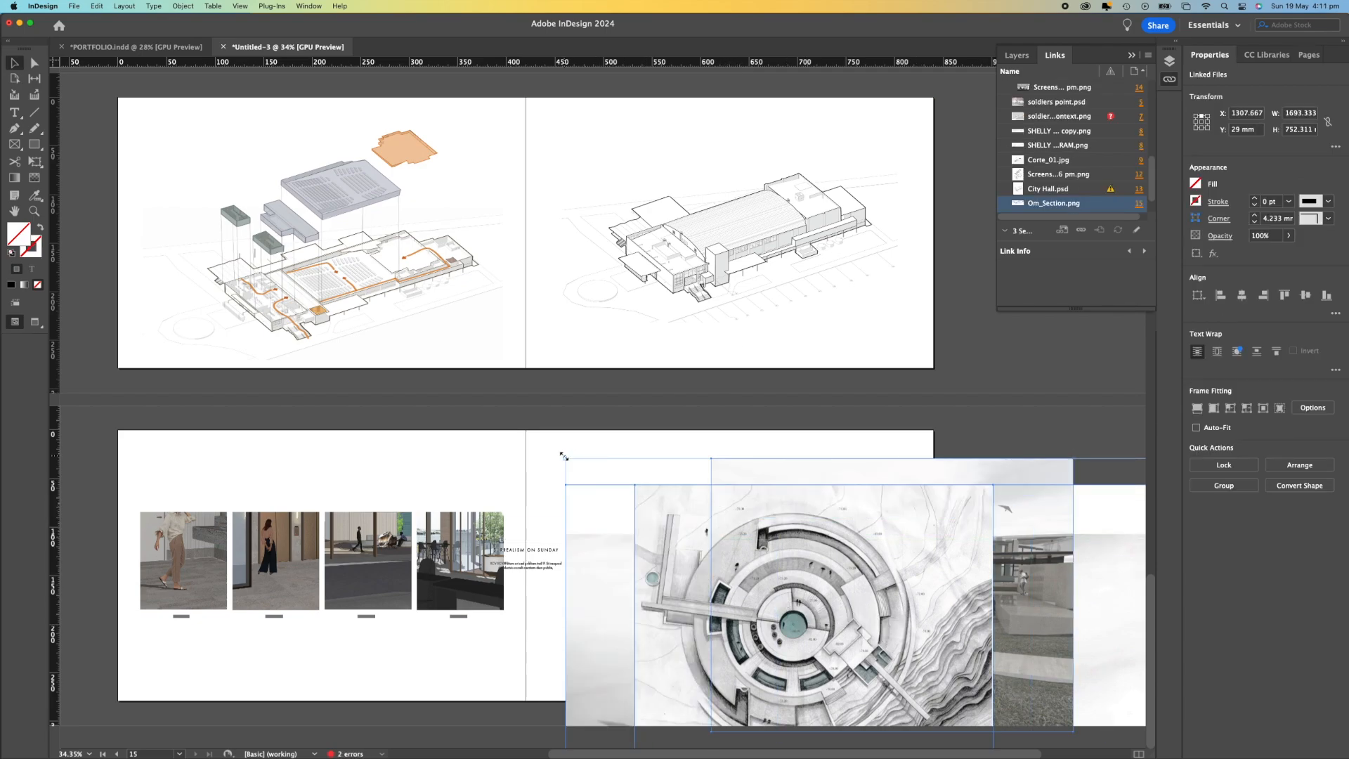
drag(566, 458, 858, 588)
drag(1054, 678, 790, 478)
drag(866, 527, 720, 452)
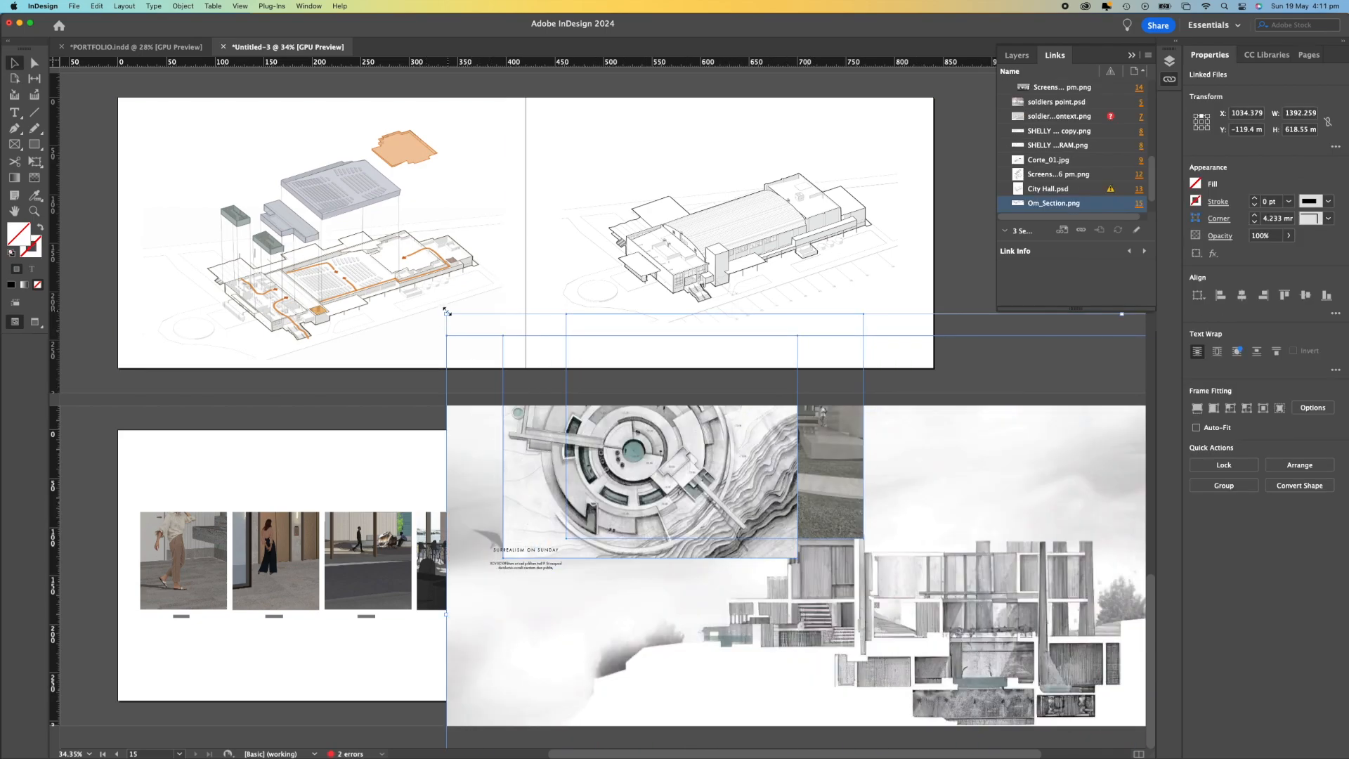
drag(447, 314, 792, 467)
drag(950, 628, 555, 401)
drag(397, 241, 659, 359)
drag(803, 486, 799, 533)
Show the guides and add a horizontal guide near the top of page 15 at 34.75 mm.
click(610, 473)
click(240, 7)
mouse_move(275, 249)
click(479, 250)
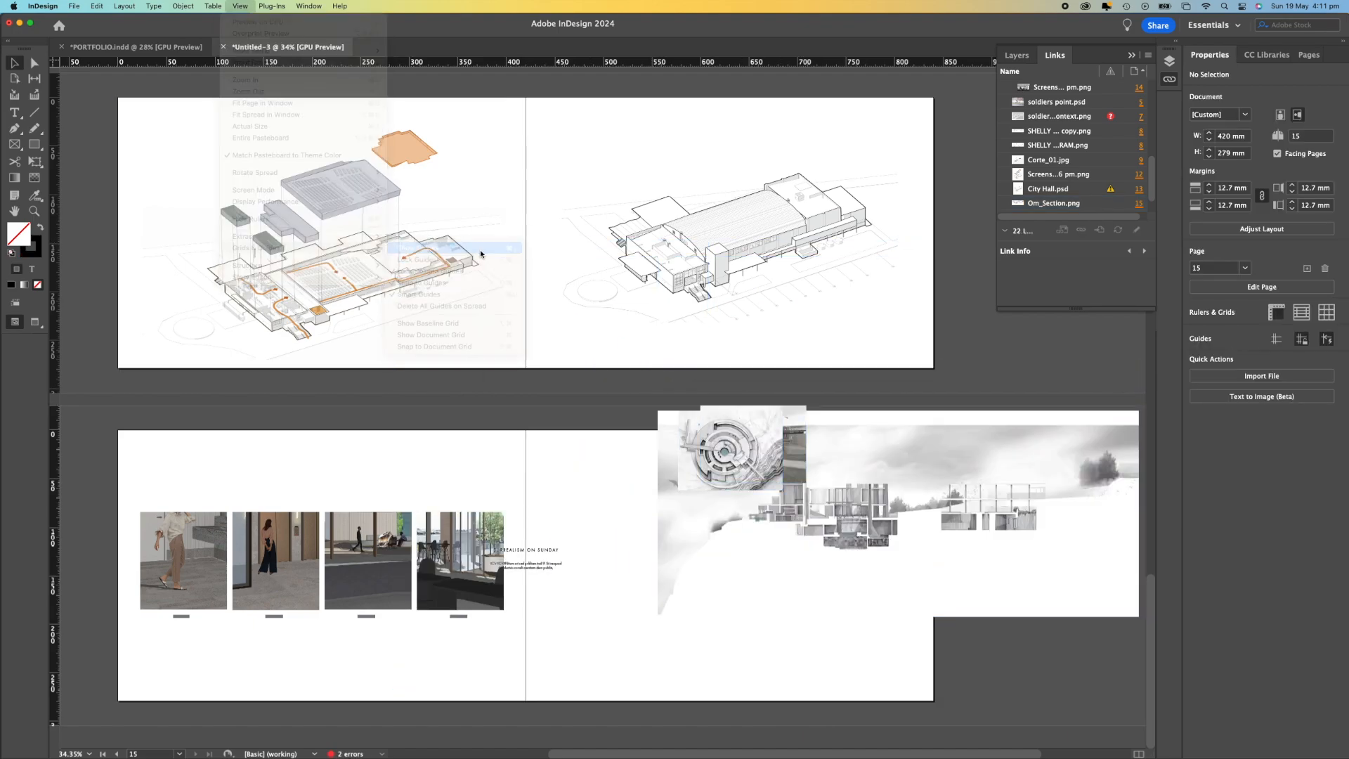
drag(615, 63, 611, 464)
Align the circular plan beneath the page 15 guide and fit the "Surrealism on Sunday" text frame under it at the image's width.
drag(707, 479, 614, 571)
click(527, 553)
double_click(625, 562)
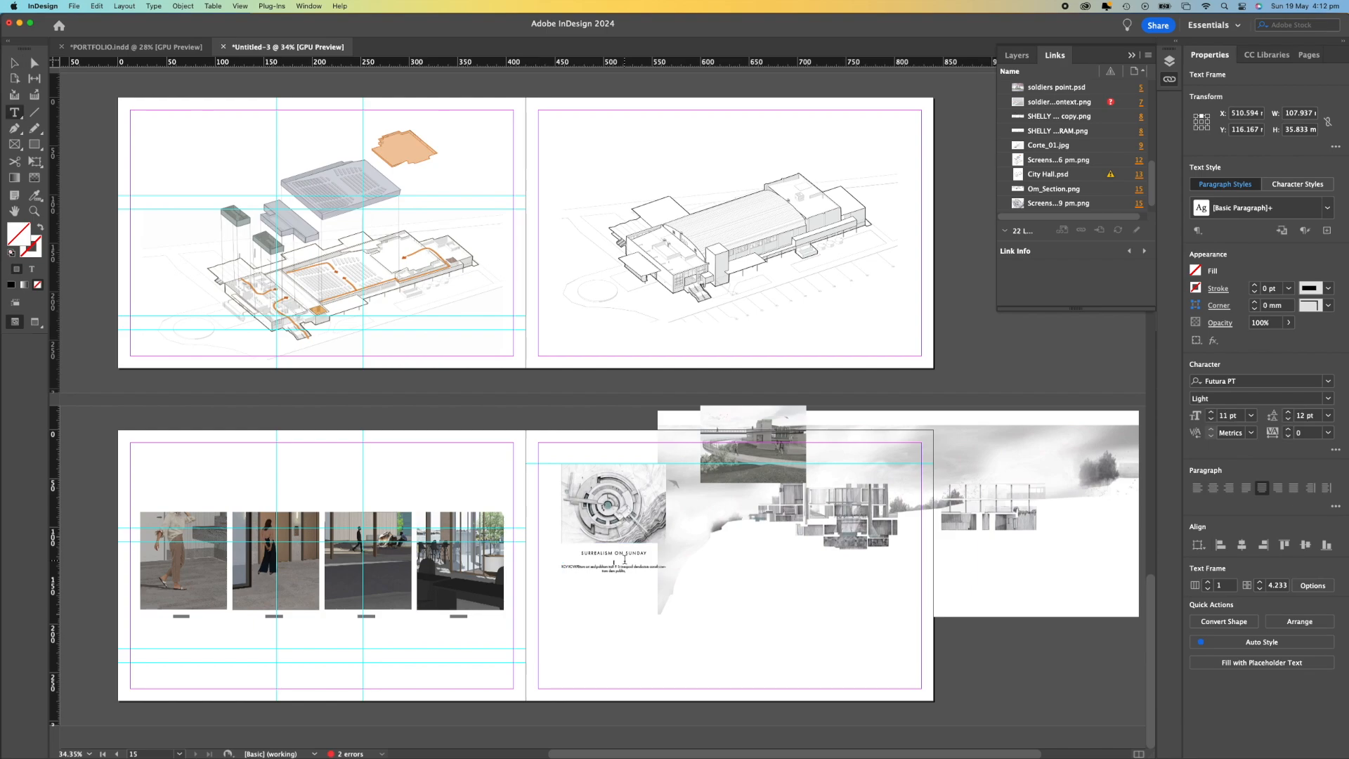
key(super+a)
click(625, 562)
key(super+a)
scroll(624, 561, up, 5)
click(622, 591)
scroll(621, 591, down, 4)
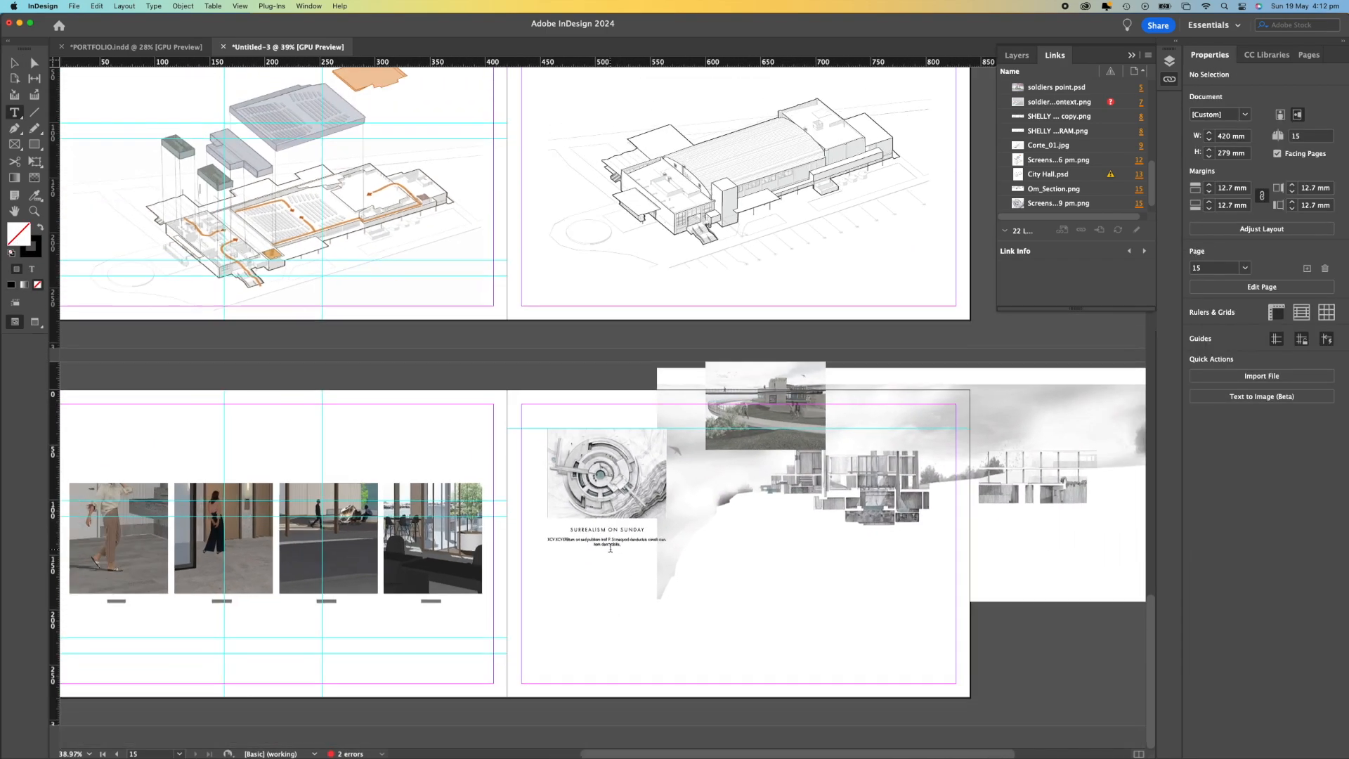
Fit Om_Section.png about 366 mm wide across the lower half of page 15 and centre it with the plan and caption between the margins.
drag(1061, 527, 954, 595)
drag(1085, 441, 945, 532)
drag(684, 498, 643, 563)
drag(705, 628, 679, 628)
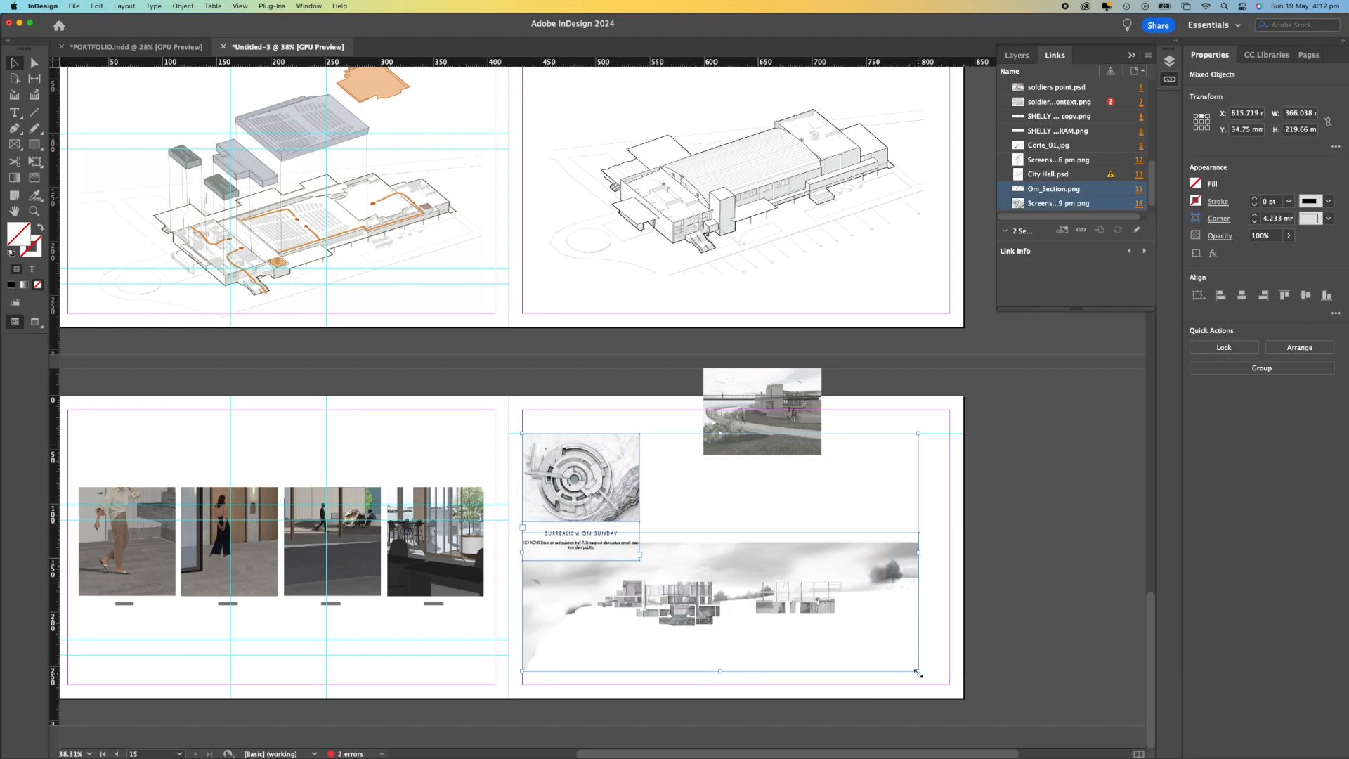
drag(823, 648, 838, 647)
click(815, 500)
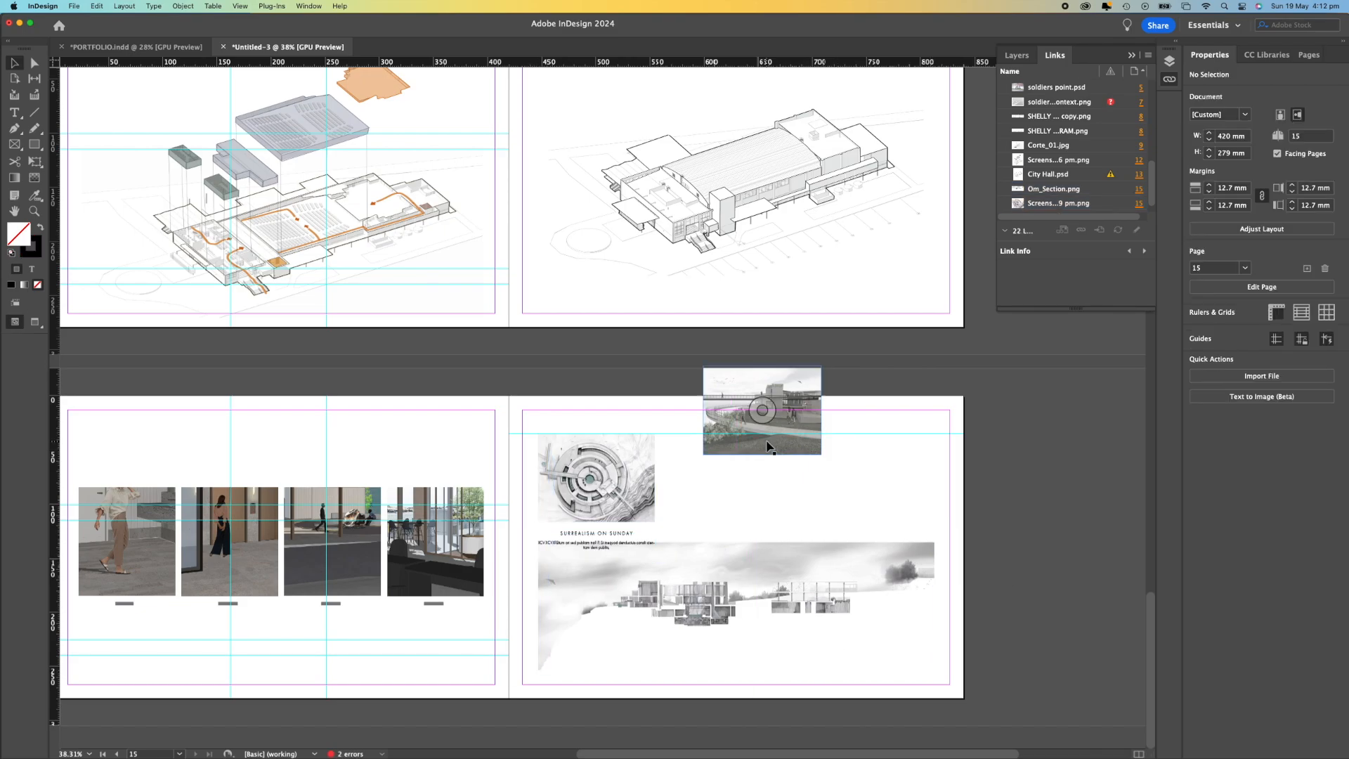
Move the 8.56.51 pm perspective image beside the circular plan, with its upper edge on the page 15 guide.
click(765, 424)
click(918, 506)
drag(750, 452, 715, 518)
click(806, 490)
scroll(758, 478, down, 10)
scroll(632, 695, up, 6)
scroll(633, 696, down, 5)
scroll(717, 708, up, 3)
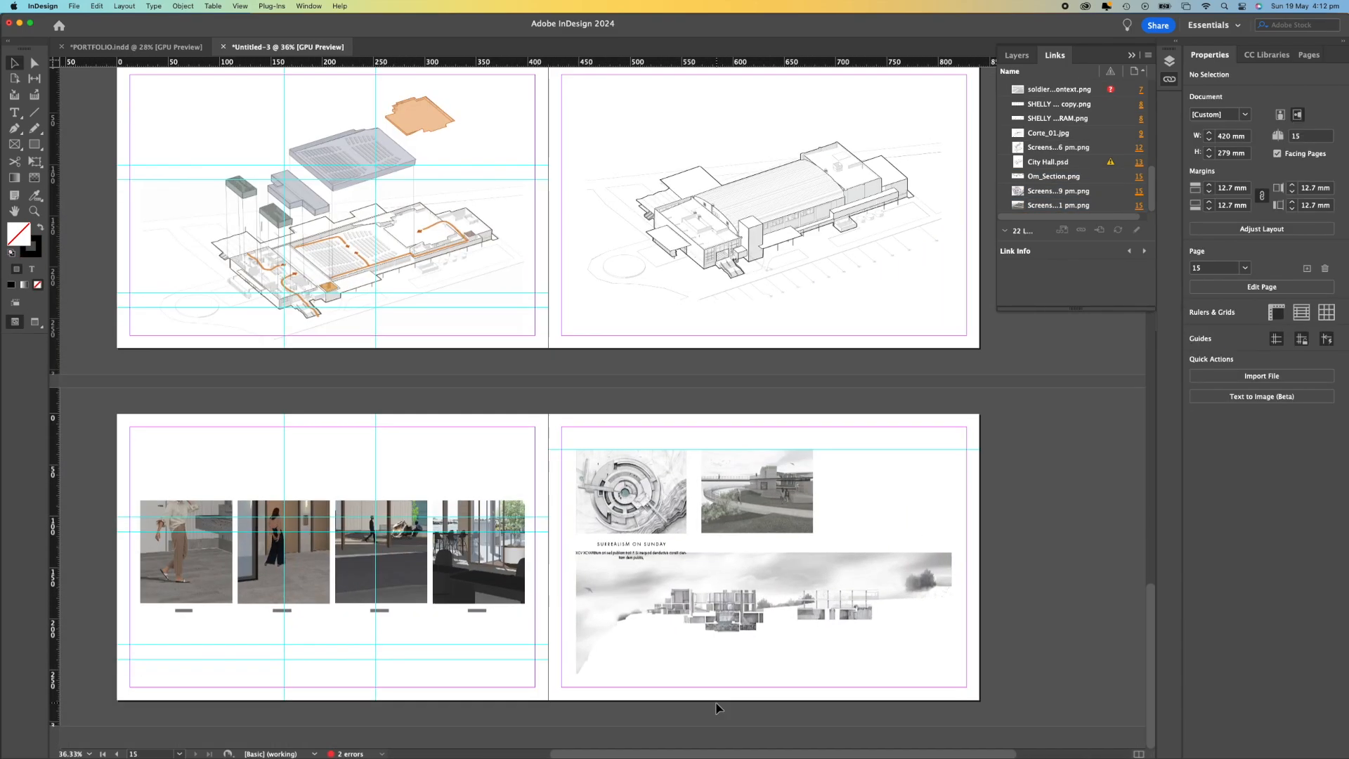
Raise the page 15 guide to about 25 mm and shift the plan, caption and perspective image up to it.
click(846, 449)
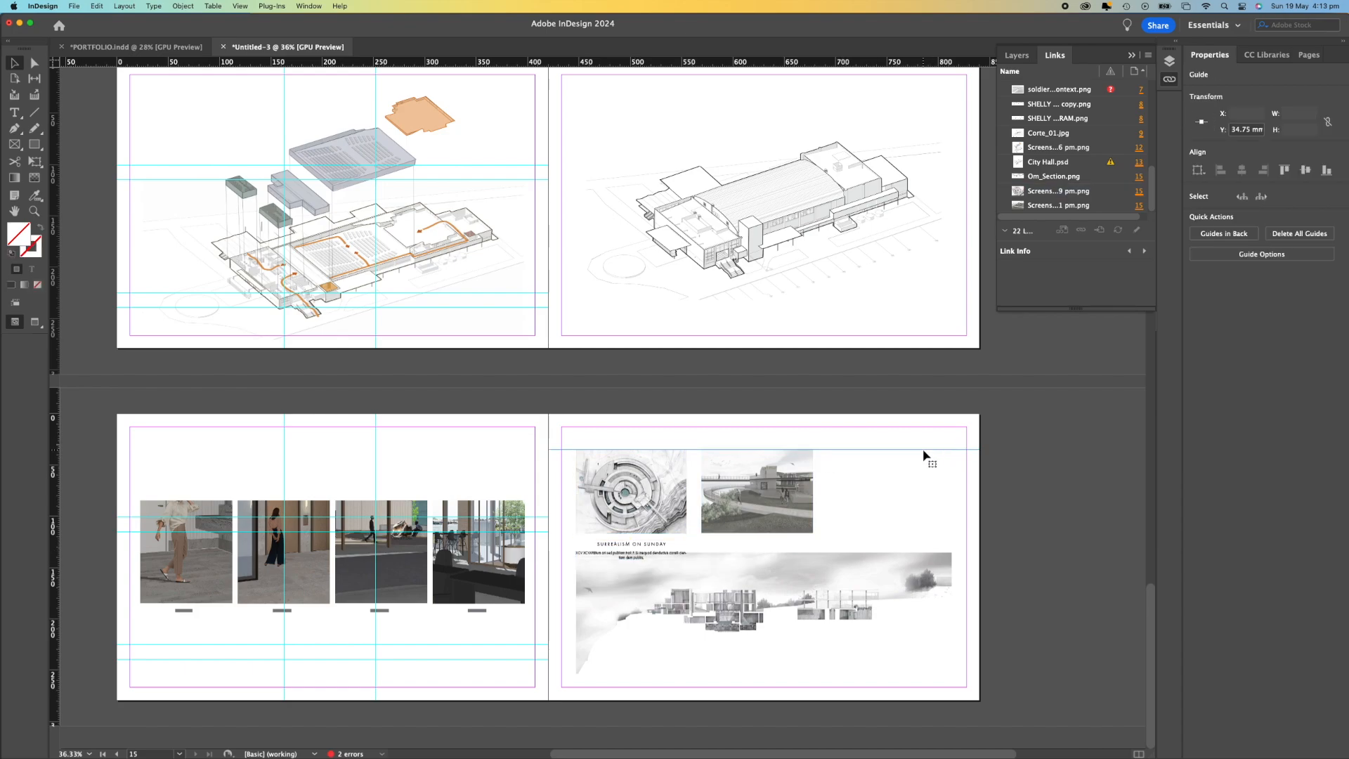
mouse_move(878, 449)
mouse_down()
mouse_move(877, 424)
mouse_move(879, 439)
mouse_up()
click(658, 516)
shift+click(666, 548)
shift+click(785, 499)
drag(785, 498, 785, 491)
click(874, 496)
Extend the Om_Section.png frame to the side and lower margins of page 15 and enlarge the picture inside to fill it.
drag(779, 635, 779, 648)
drag(960, 620, 967, 619)
drag(575, 622, 561, 622)
double_click(585, 627)
drag(576, 556, 539, 543)
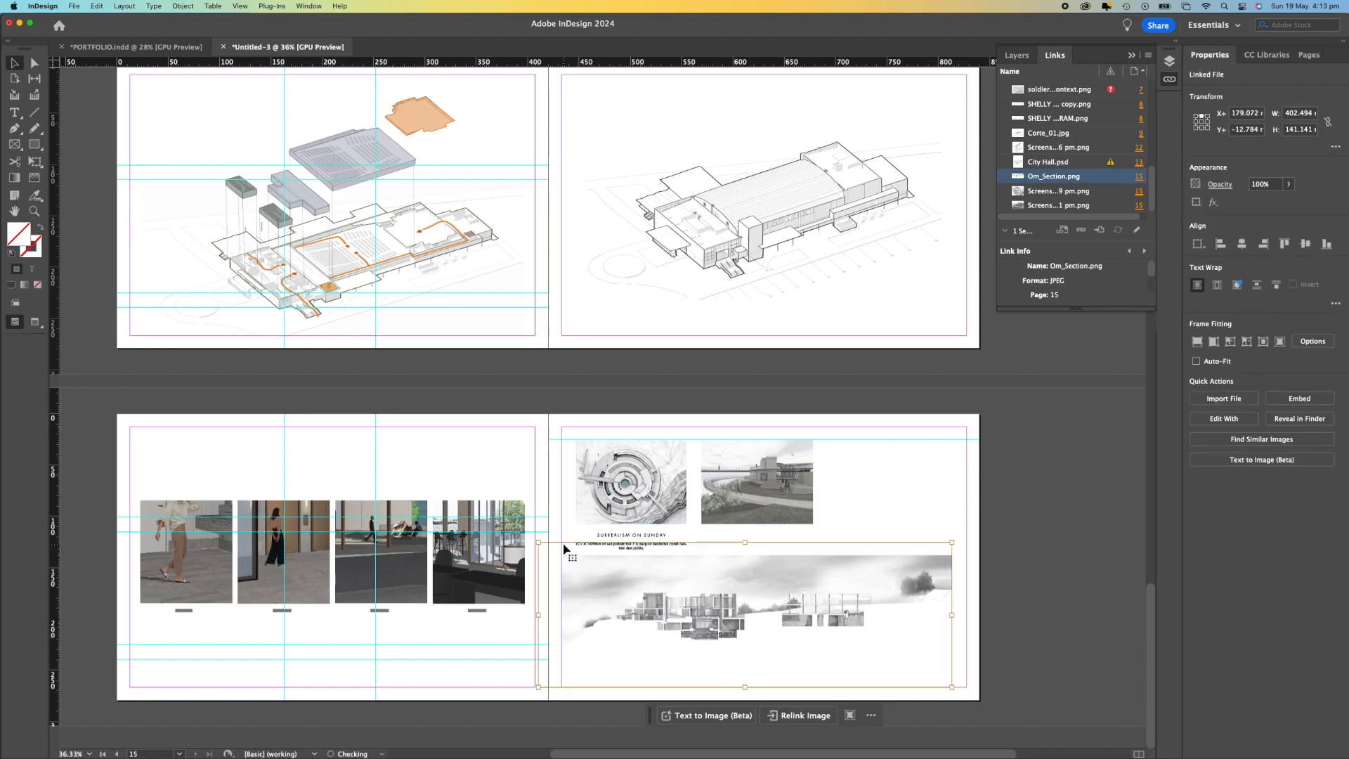
drag(953, 543, 971, 536)
drag(865, 634, 862, 655)
click(820, 534)
Place Screenshot 2024-05-18 at 8.56.58 pm over the outer edge of page 15.
key(ctrl+Up)
click(1138, 126)
click(895, 272)
click(896, 283)
drag(896, 282, 893, 494)
click(849, 451)
scroll(838, 598, down, 5)
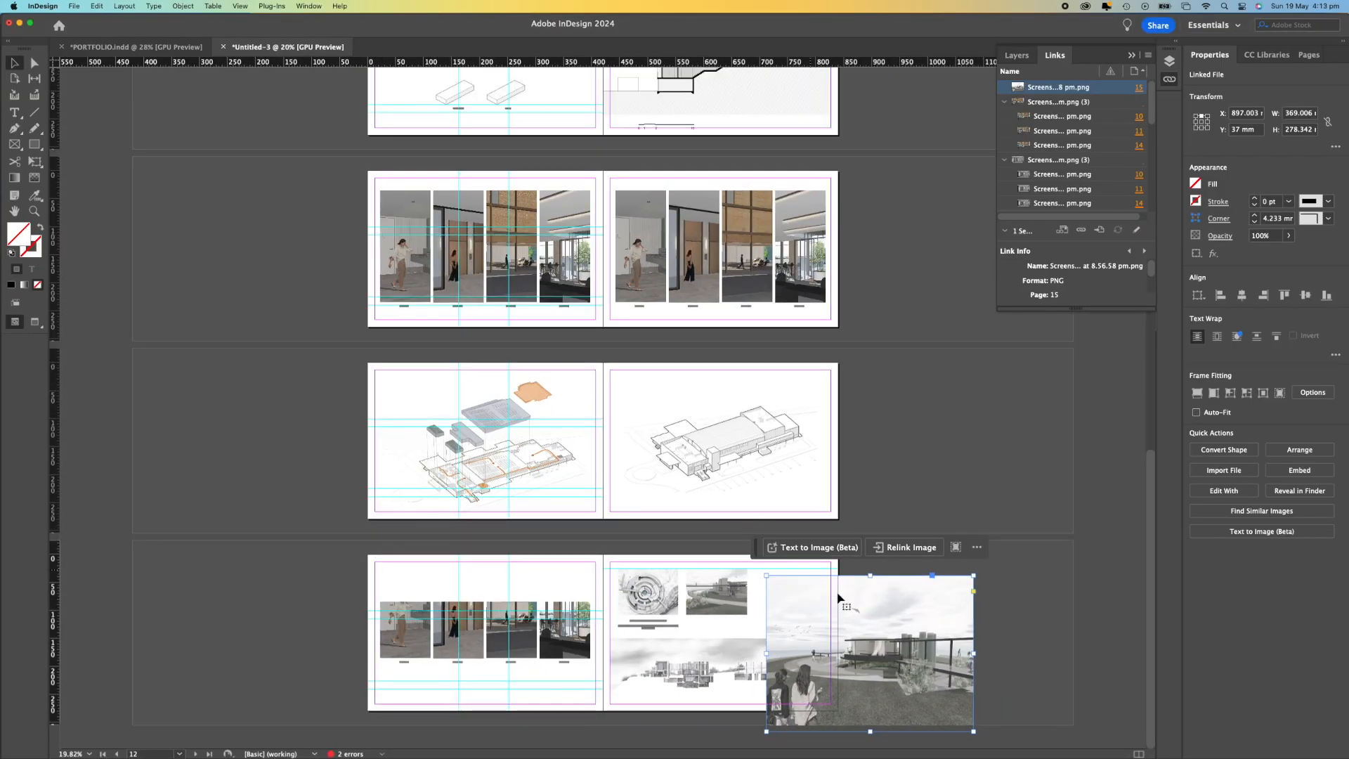
Scale the 8.56.58 pm perspective down to match the other two images and place it third in the row beneath the guide.
drag(974, 732, 785, 605)
scroll(786, 604, up, 4)
drag(960, 586, 1002, 574)
drag(902, 628, 878, 640)
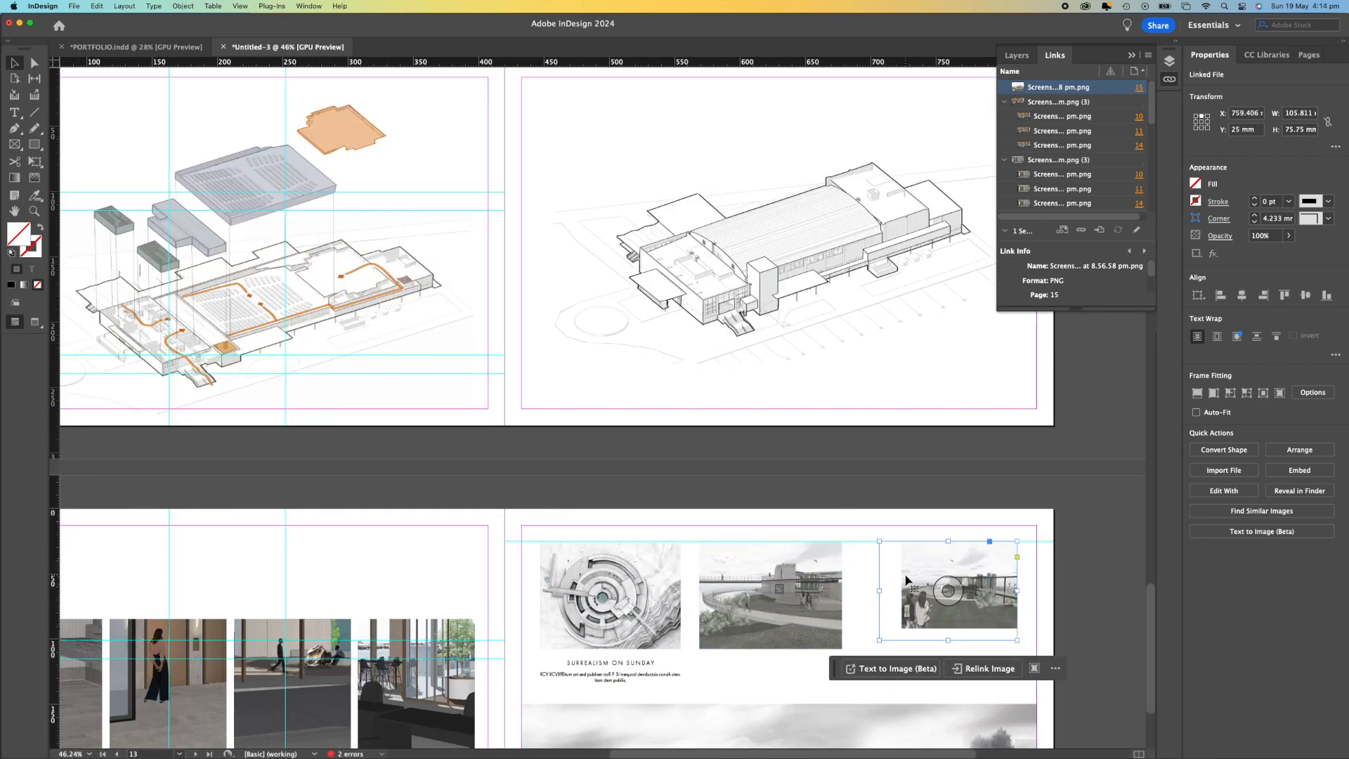
key(super+z)
drag(973, 598, 933, 609)
drag(976, 553, 988, 544)
Adjust the horizontal spacing of the plan and two perspective images along the upper row of page 15.
drag(915, 636, 945, 635)
drag(798, 637, 807, 636)
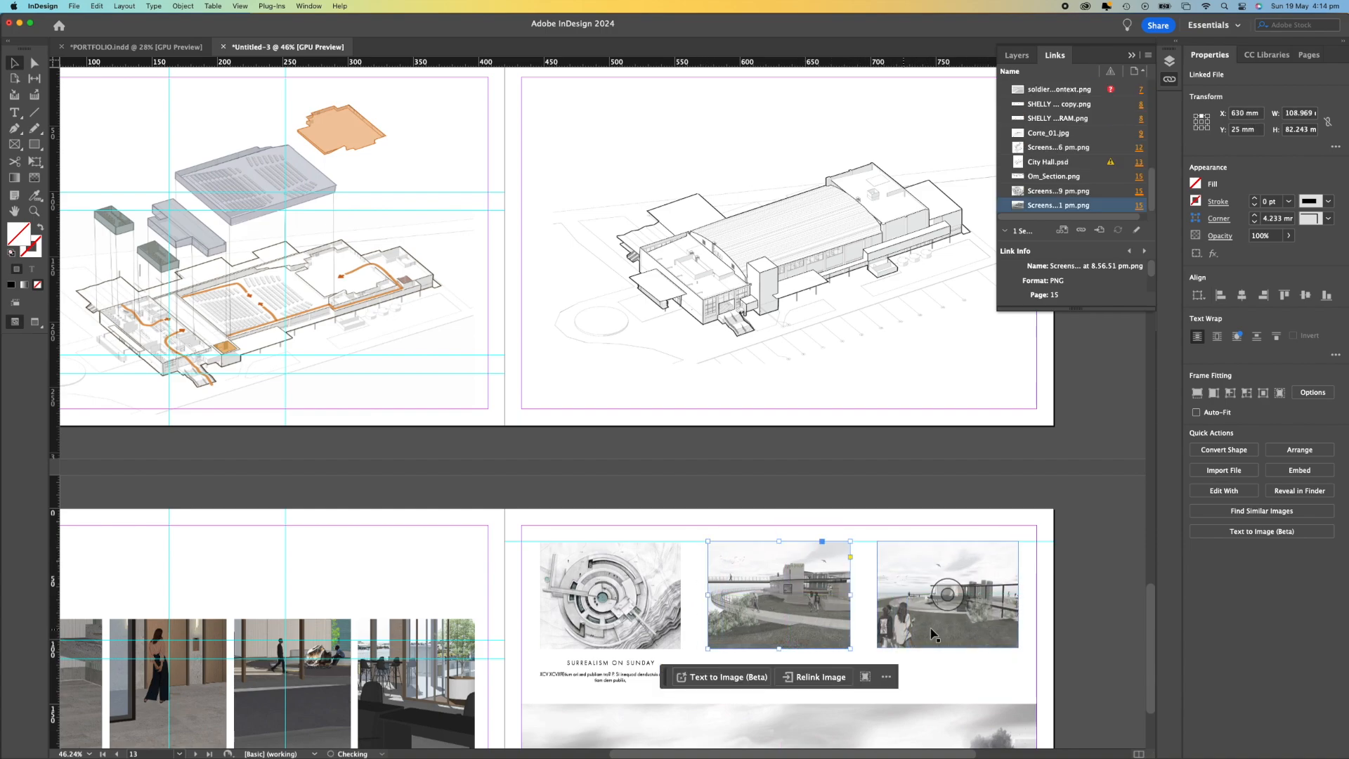
drag(933, 636, 938, 637)
drag(619, 641, 626, 646)
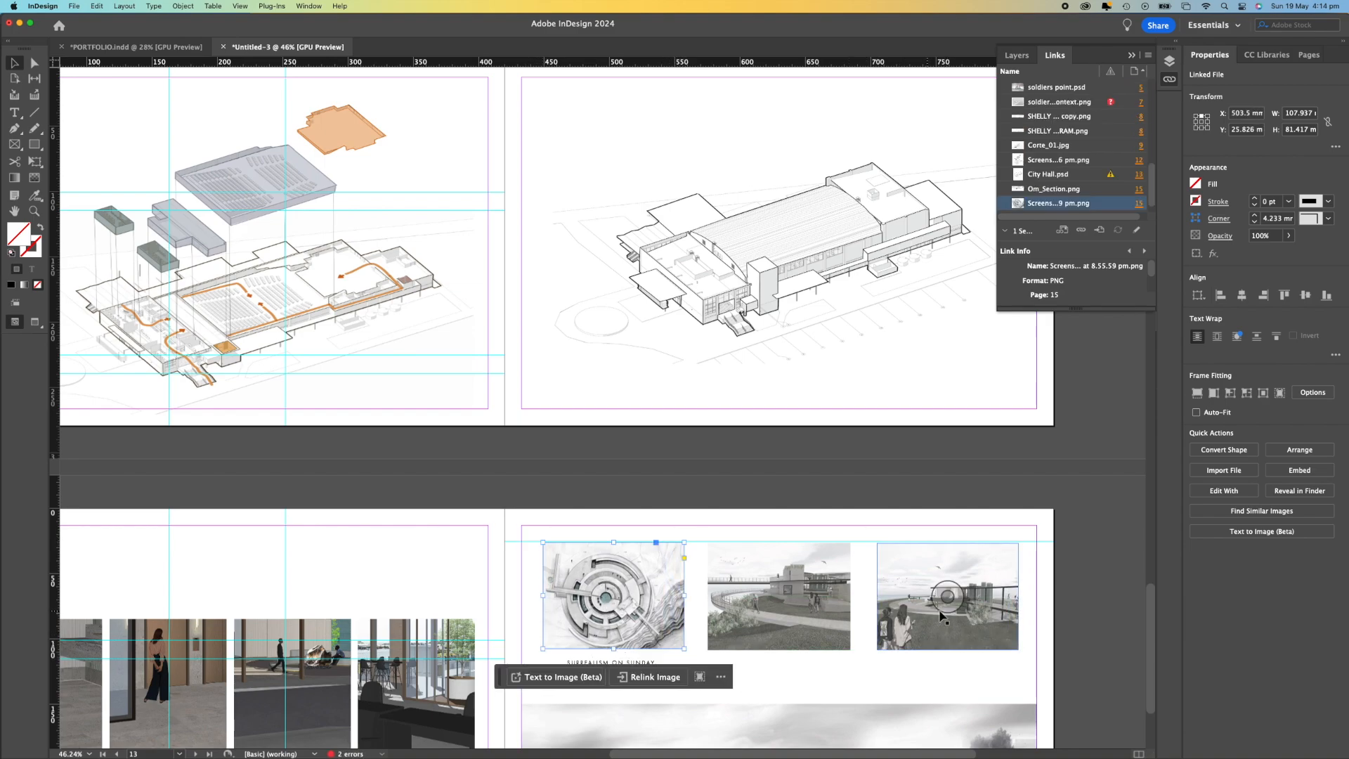
Duplicate the "Surrealism on Sunday" caption under the second and third images of the upper row on page 15.
click(618, 669)
key(super+v)
drag(615, 617, 791, 677)
key(super+v)
drag(646, 601, 989, 672)
click(829, 500)
scroll(733, 667, down, 5)
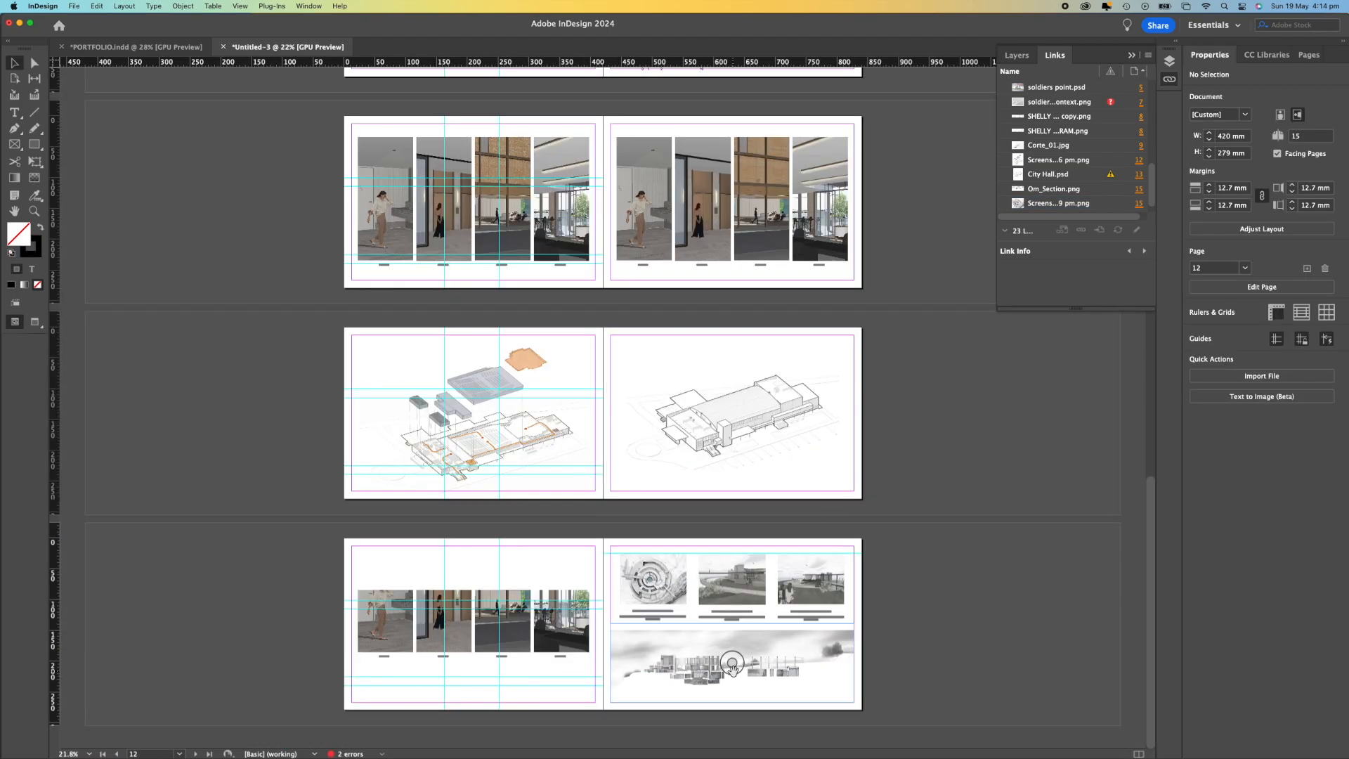
scroll(732, 666, up, 2)
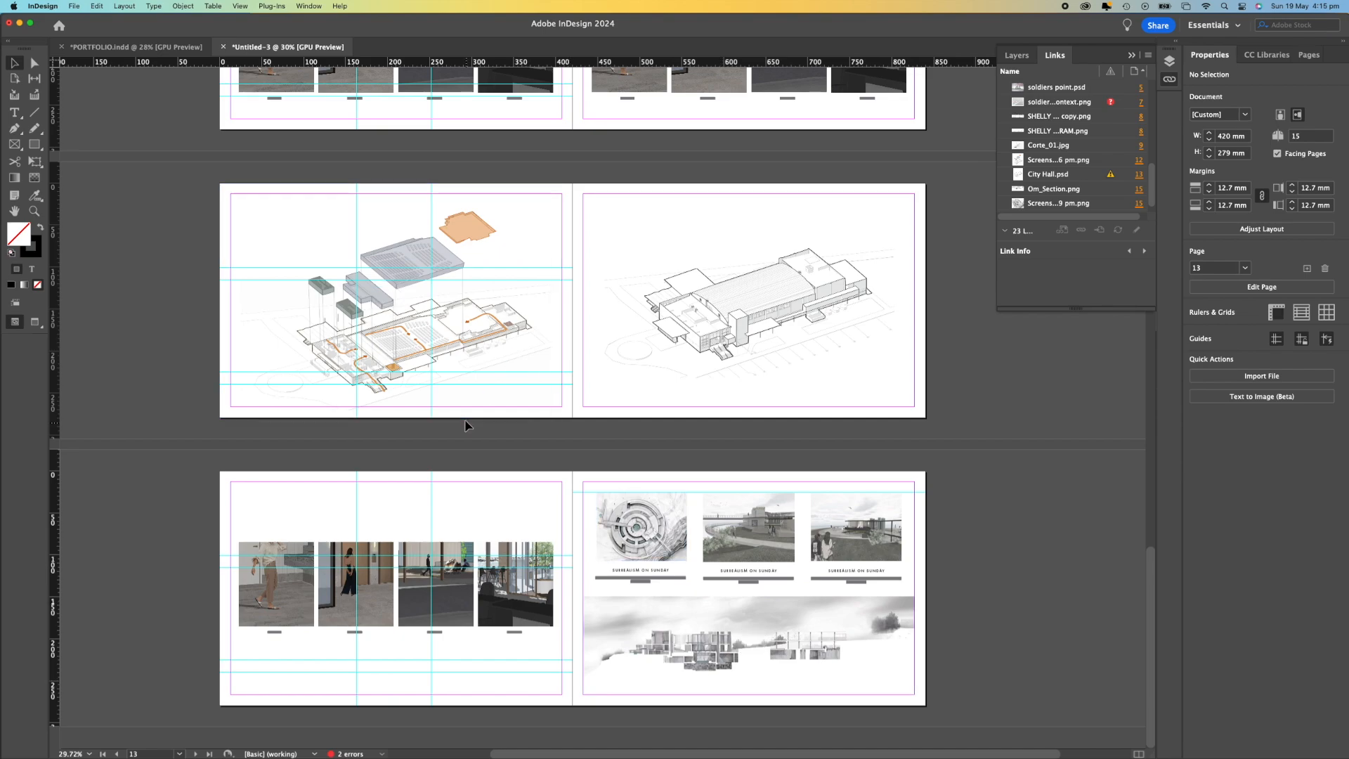
Add a horizontal guide through the captions on page 15 at about 126 mm and nudge the first caption under the plan.
drag(543, 67, 761, 578)
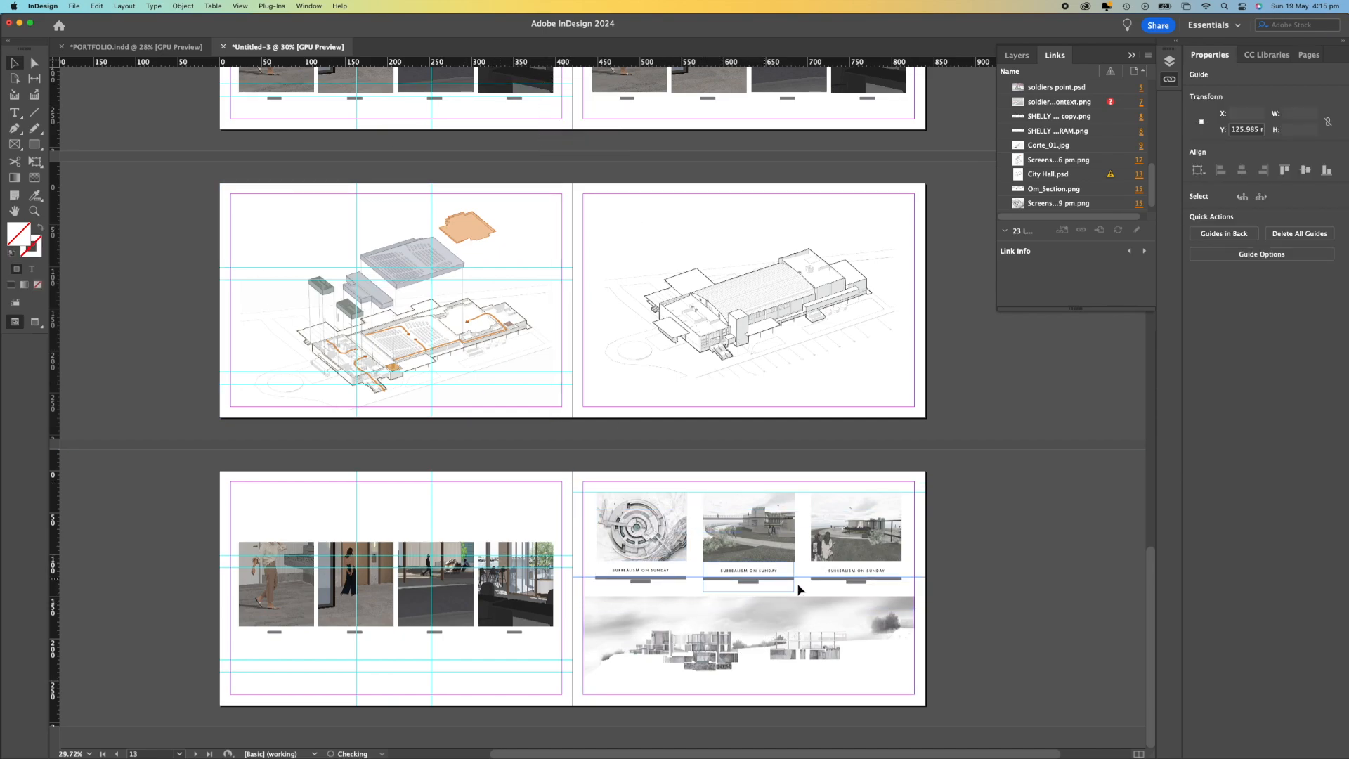
scroll(760, 578, up, 3)
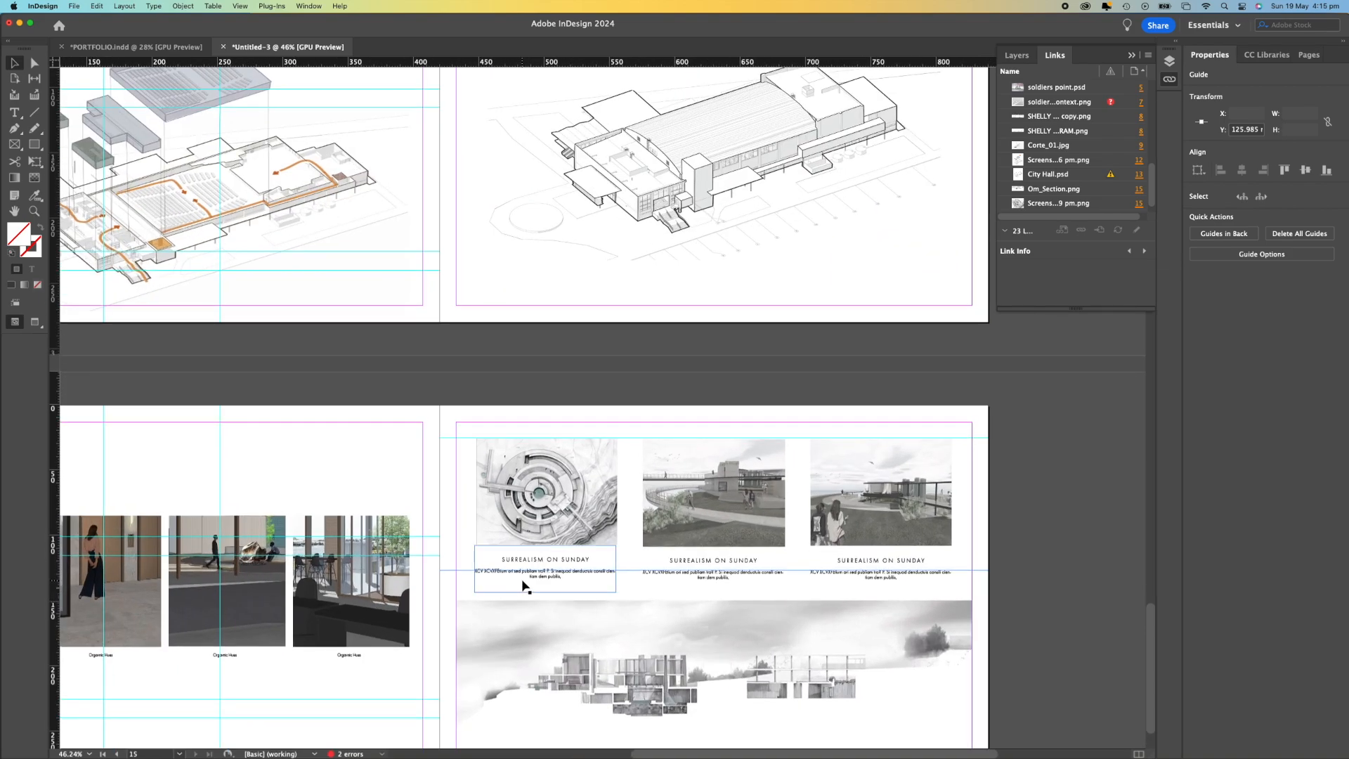
drag(542, 563, 545, 563)
click(1023, 588)
scroll(831, 556, down, 3)
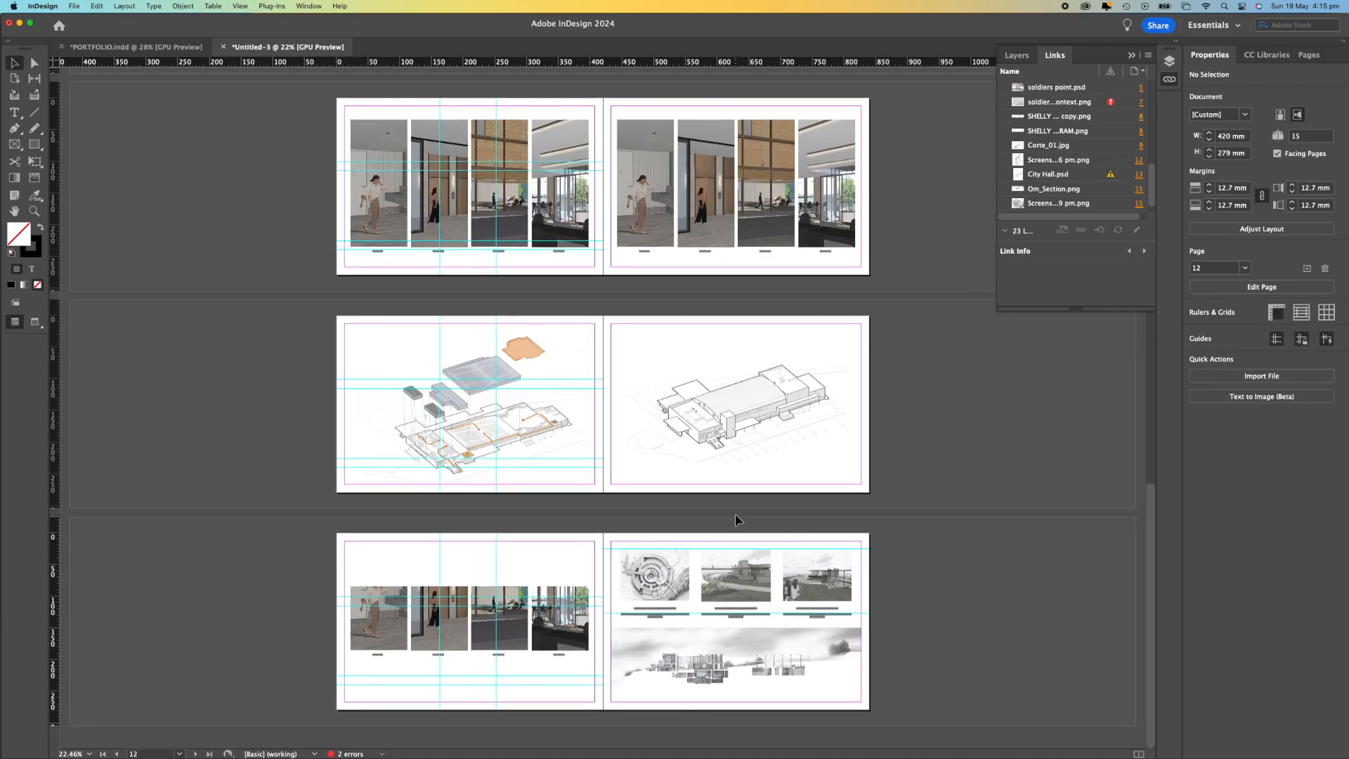
Hide the guides and margins and review the portfolio spreads.
scroll(735, 515, up, 10)
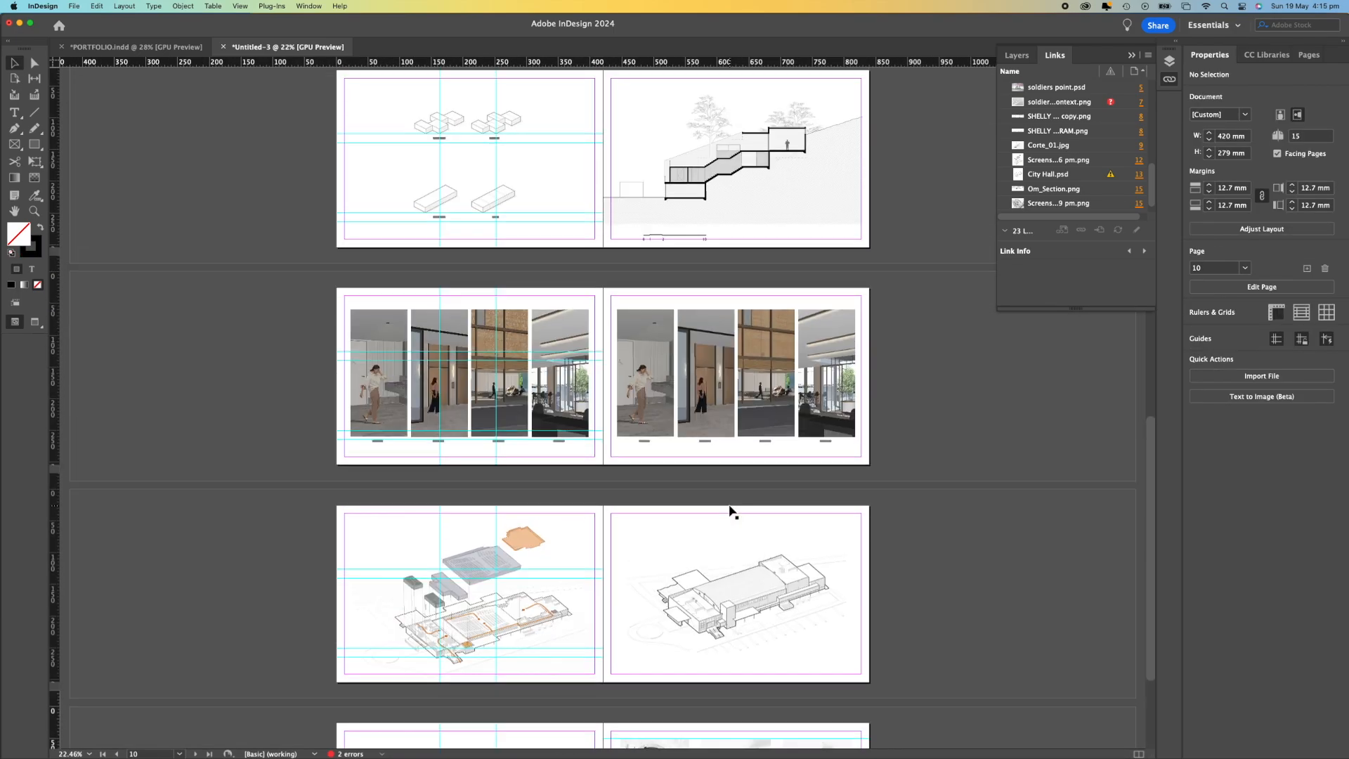
scroll(731, 509, up, 3)
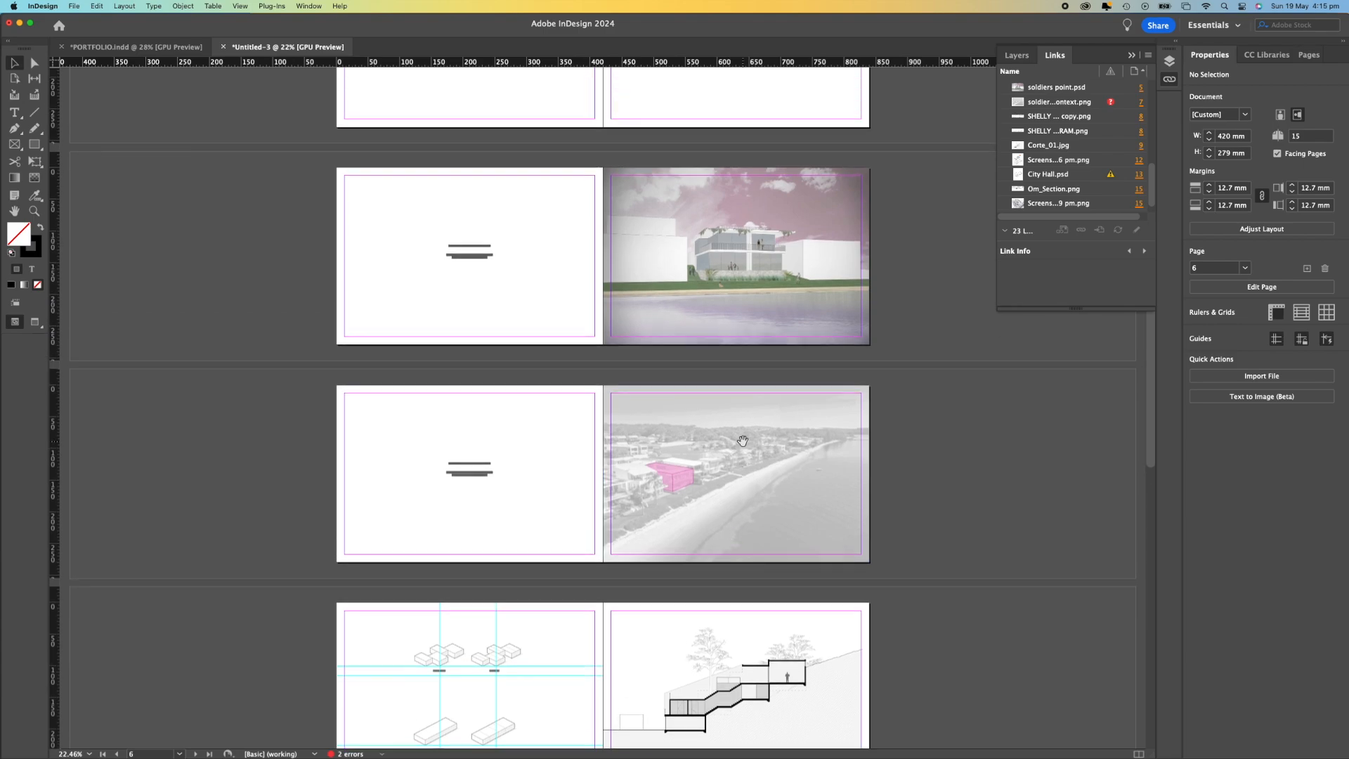
click(240, 7)
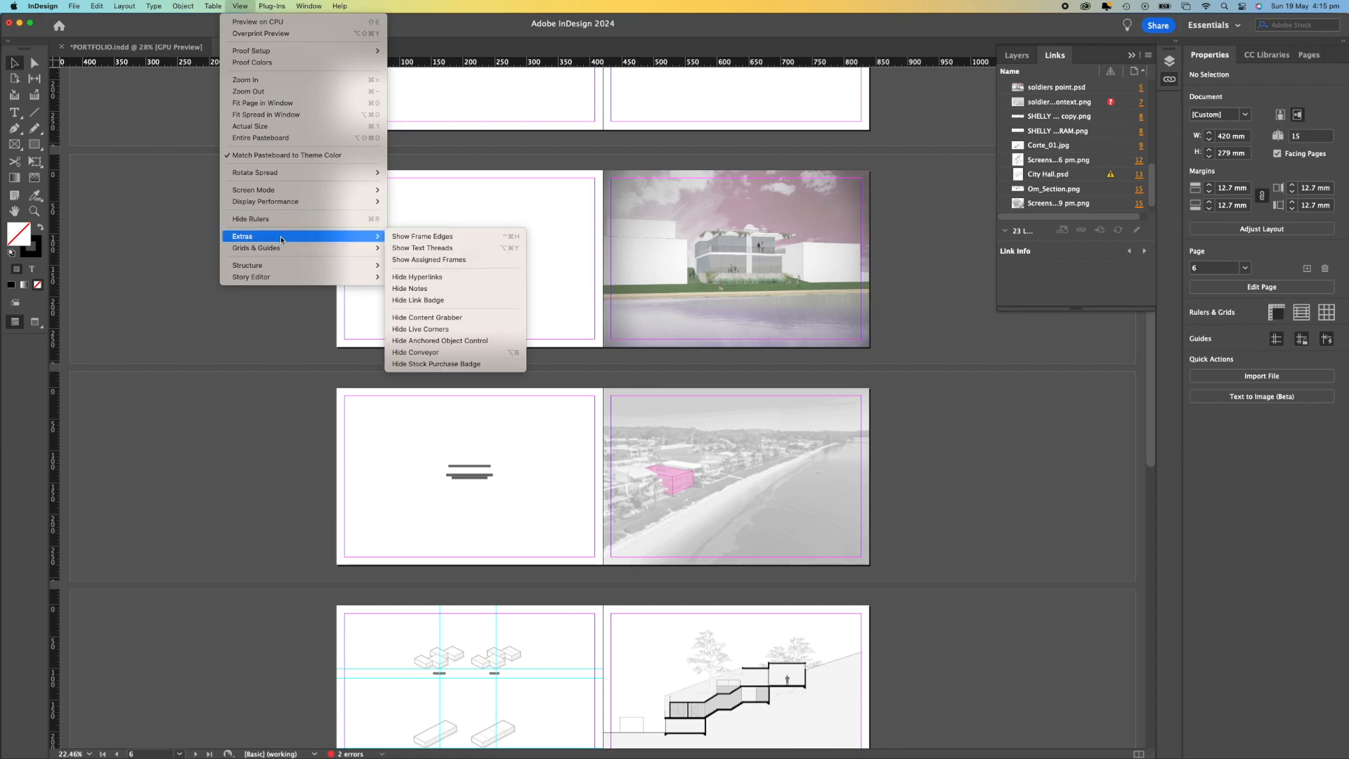
mouse_move(283, 250)
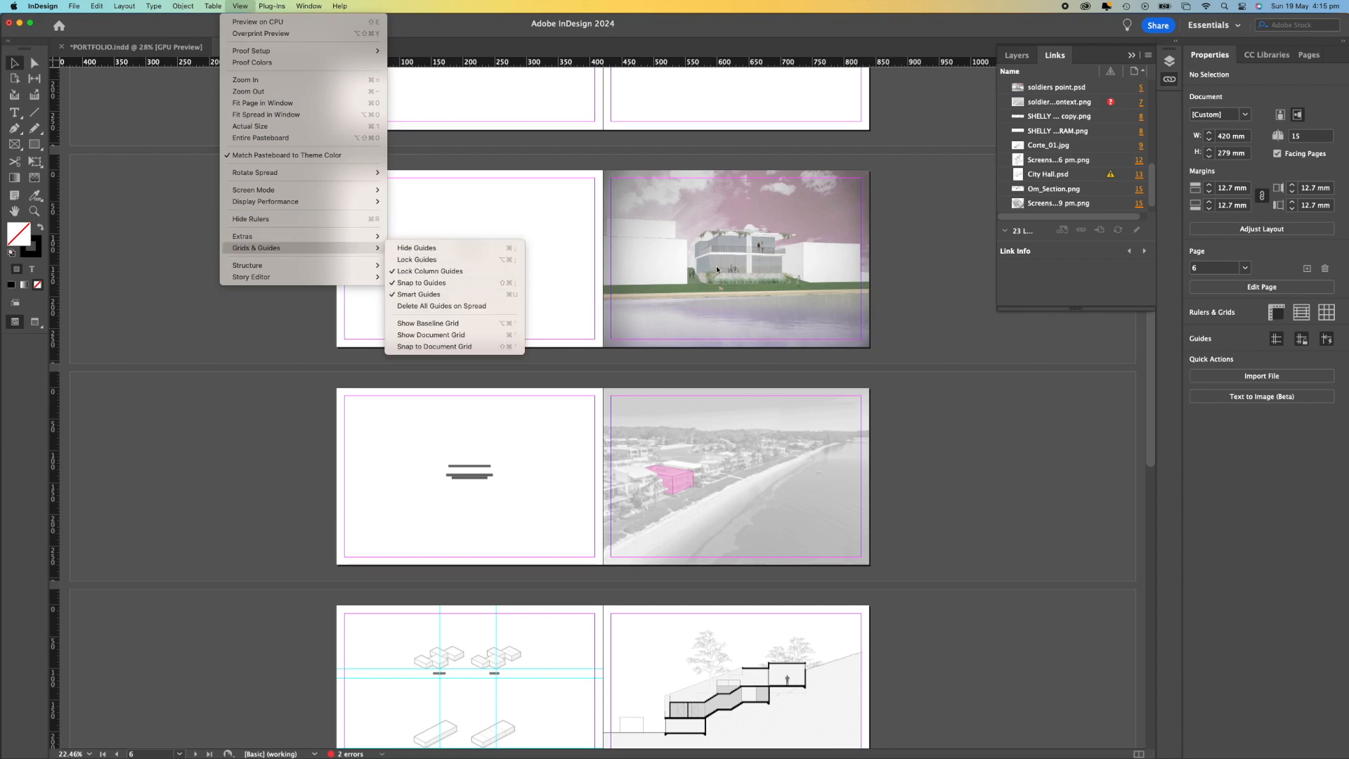
click(945, 434)
key(super+semicolon)
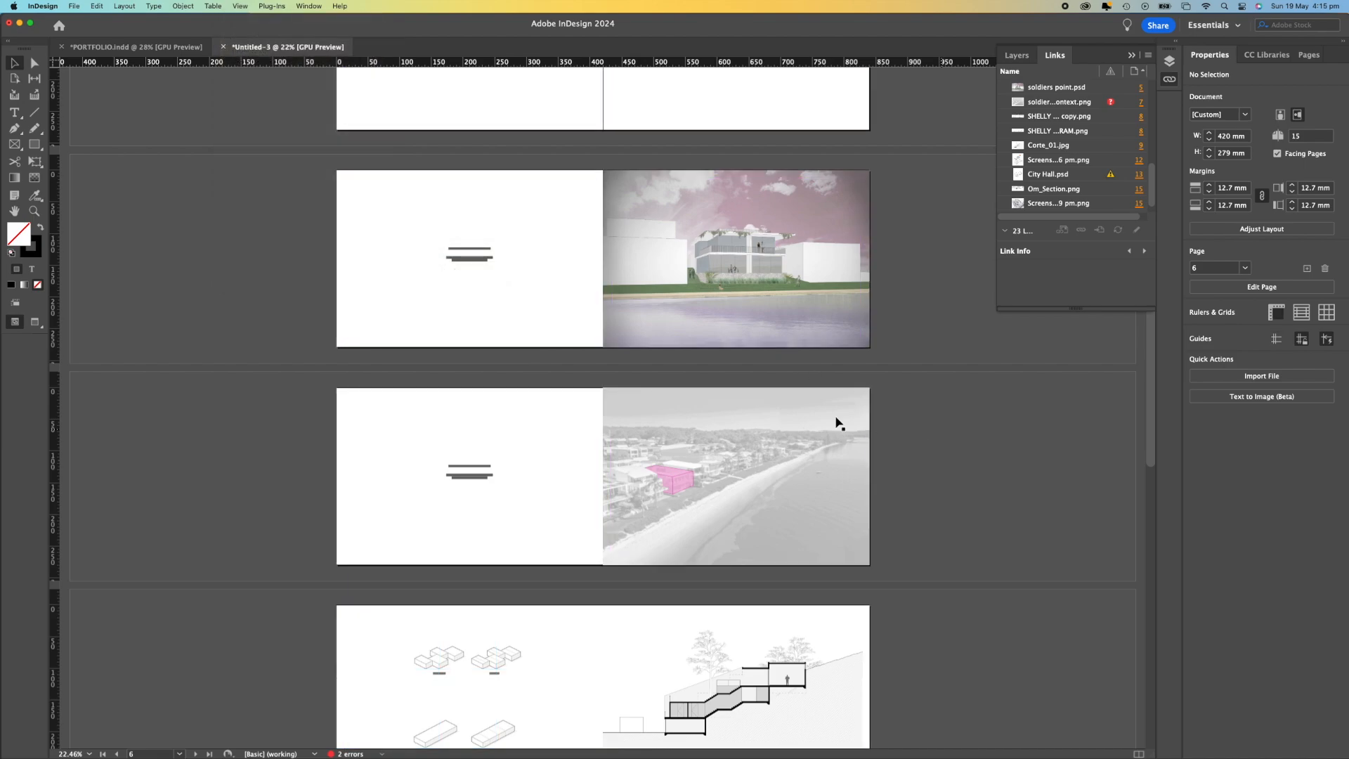
scroll(742, 434, down, 10)
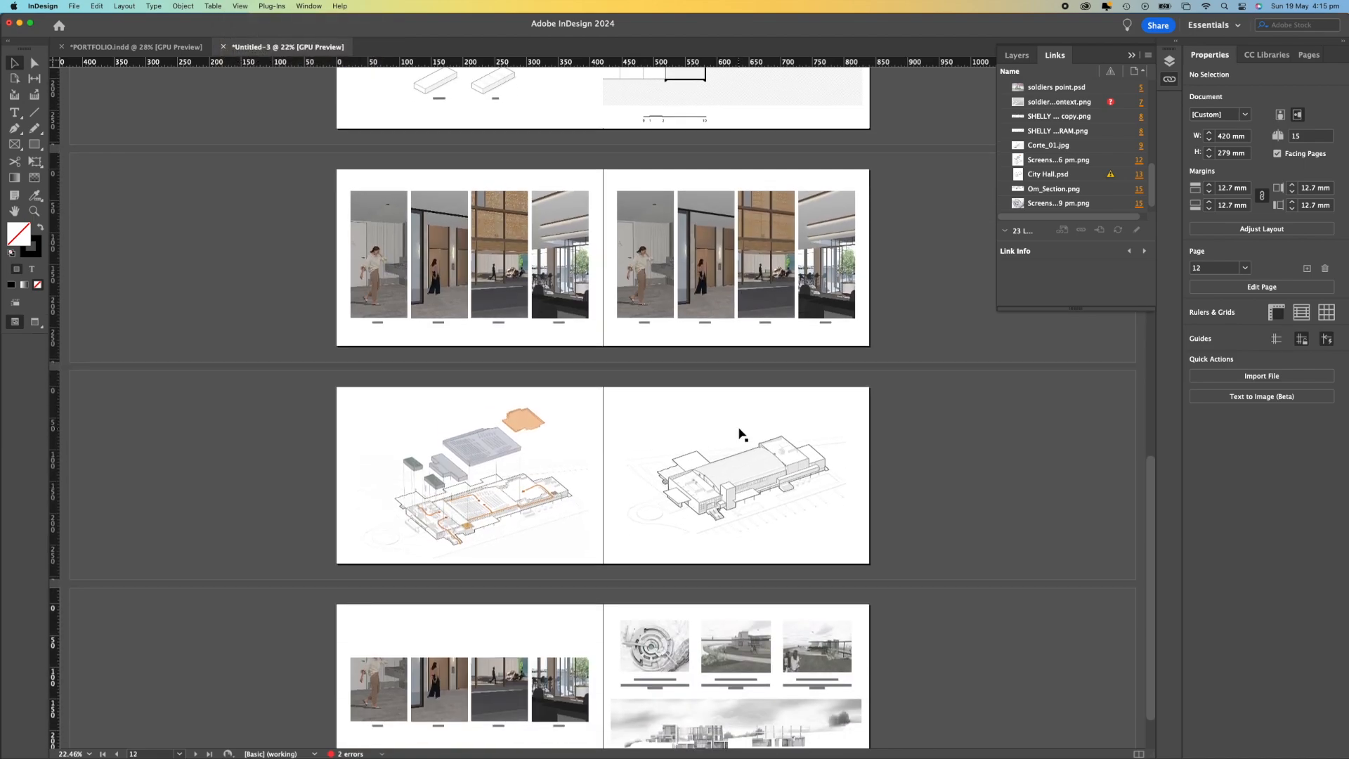
scroll(742, 434, down, 3)
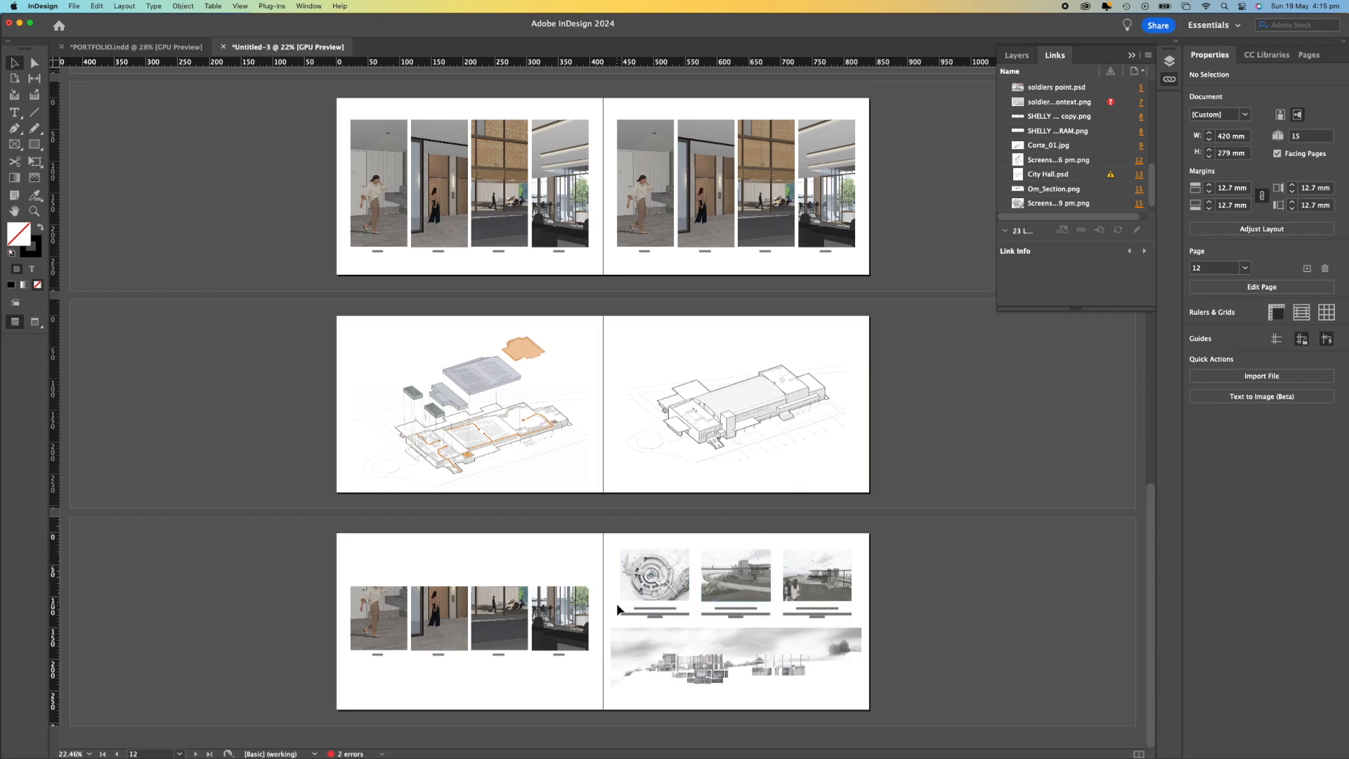
Crop both sides of the section render's frame on page 15 to line up with the outer edges of the image row above.
click(697, 669)
drag(611, 661, 615, 661)
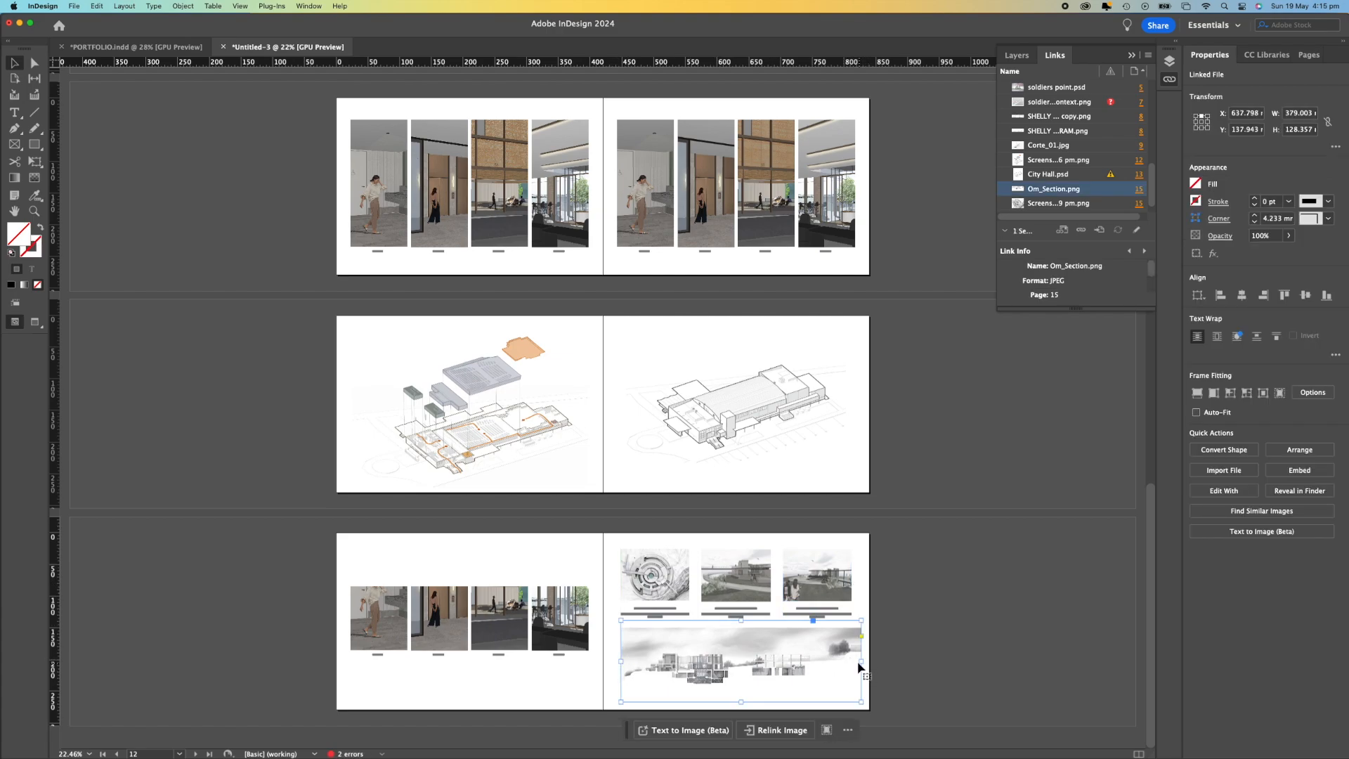
drag(861, 662, 853, 662)
click(896, 658)
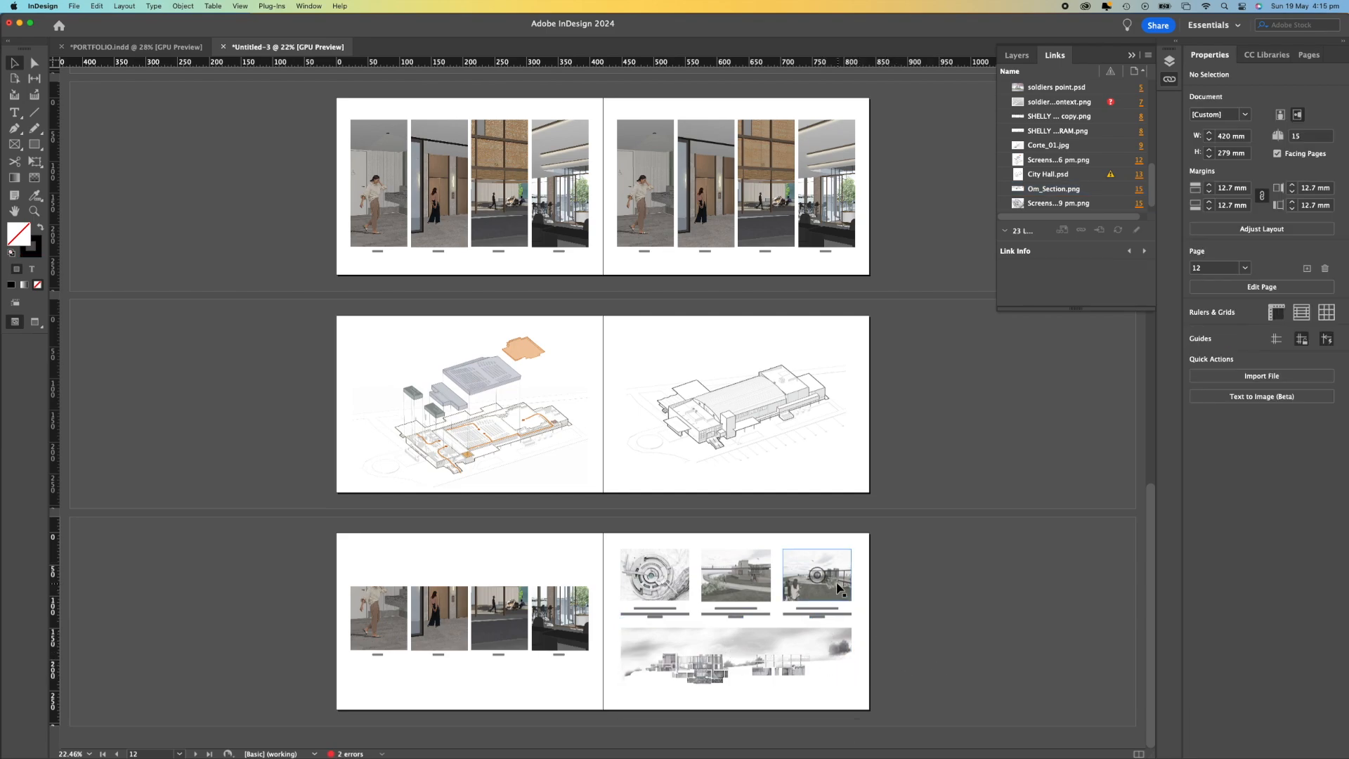
Check the missing soldiers point context link and look through the Desktop folder in Finder for its file, then return to InDesign.
scroll(1112, 106, up, 5)
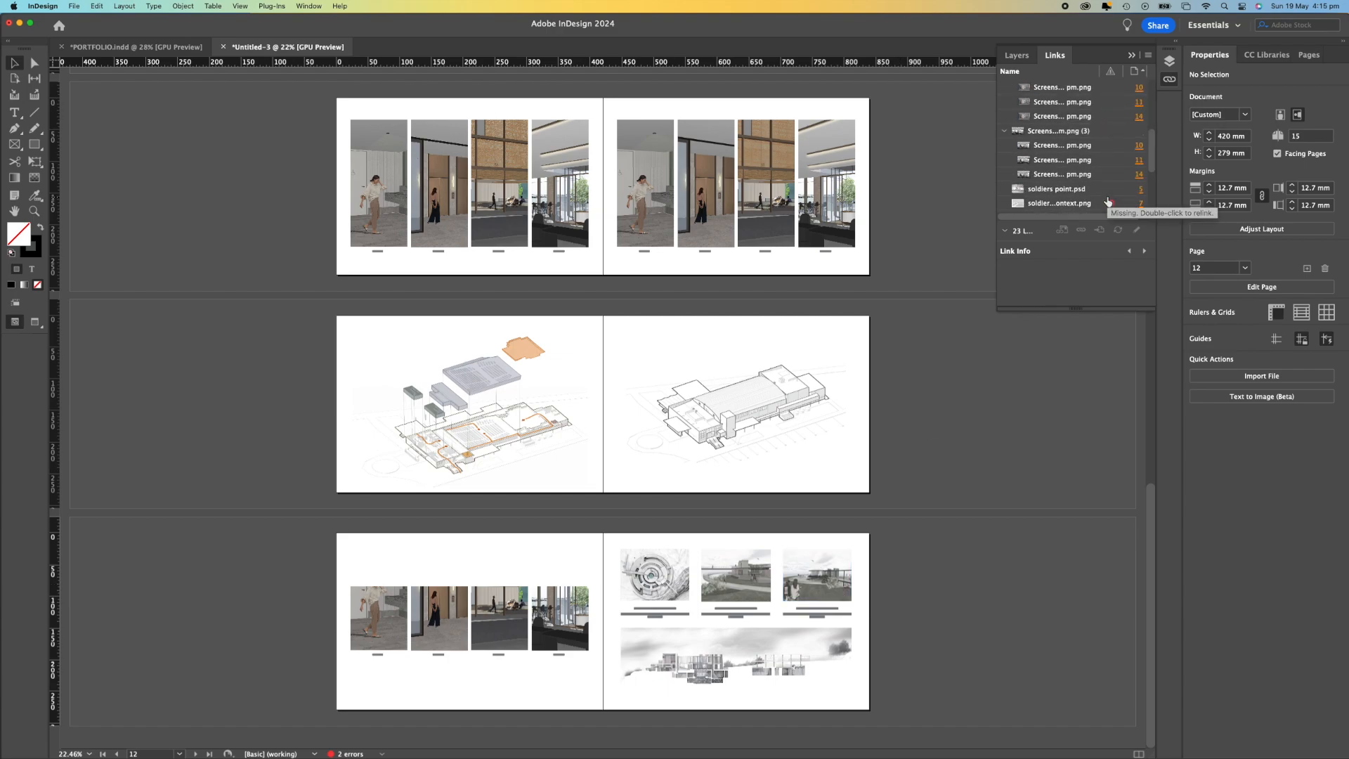
key(ctrl+Up)
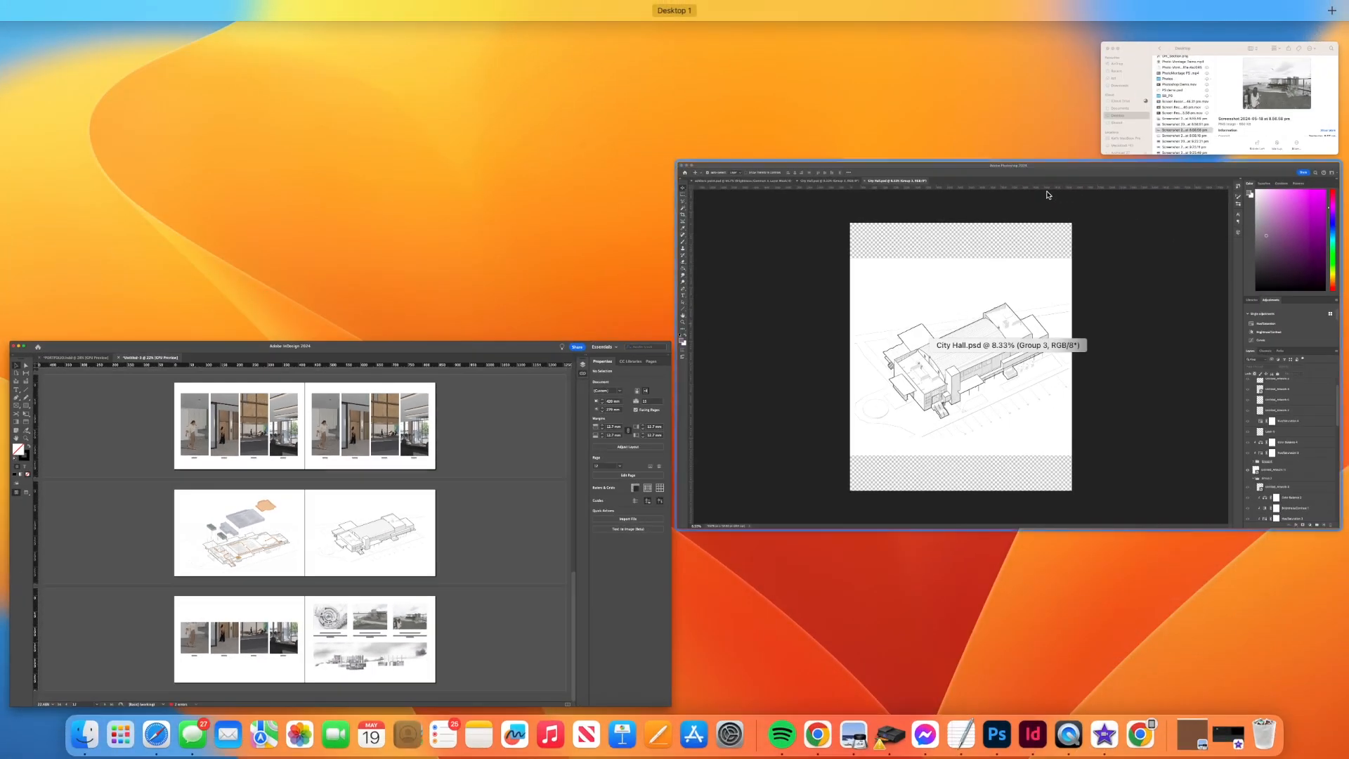
click(1144, 126)
scroll(930, 309, down, 5)
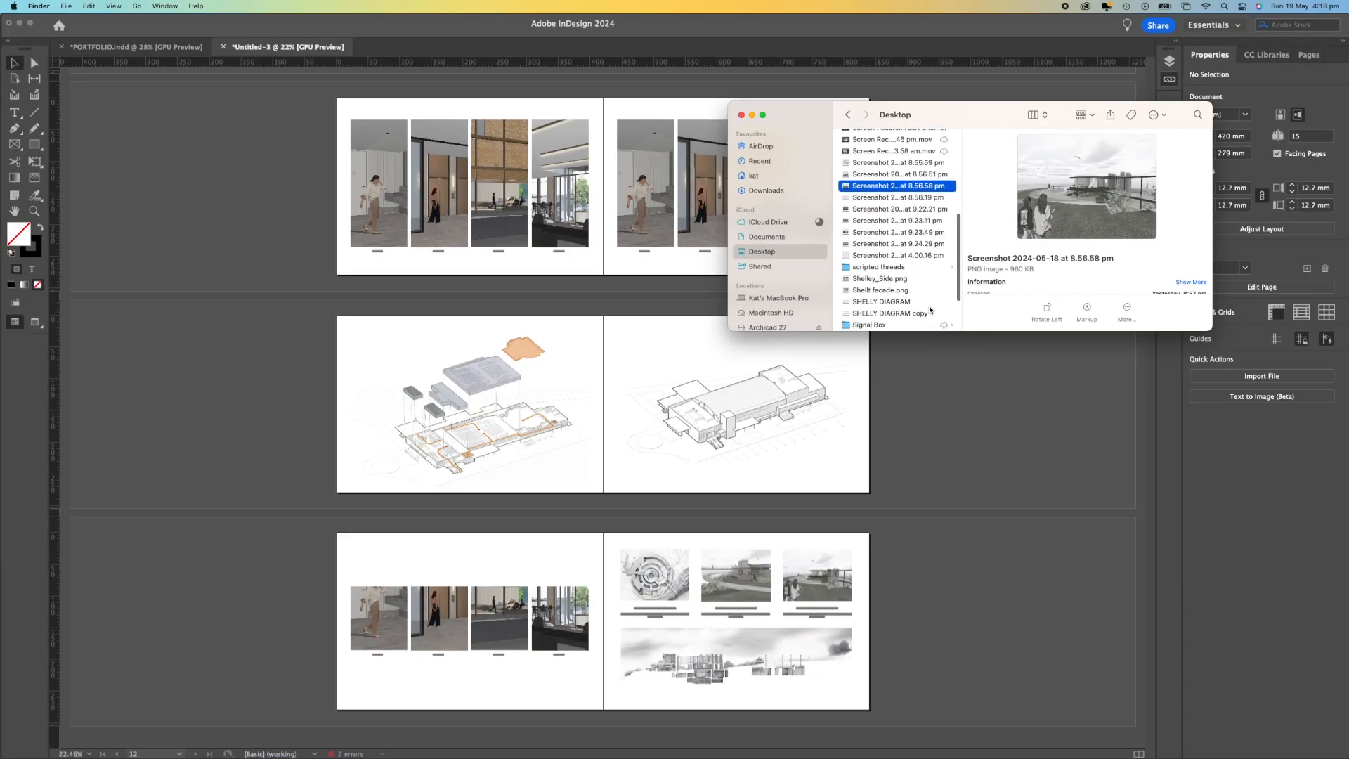
scroll(906, 274, down, 5)
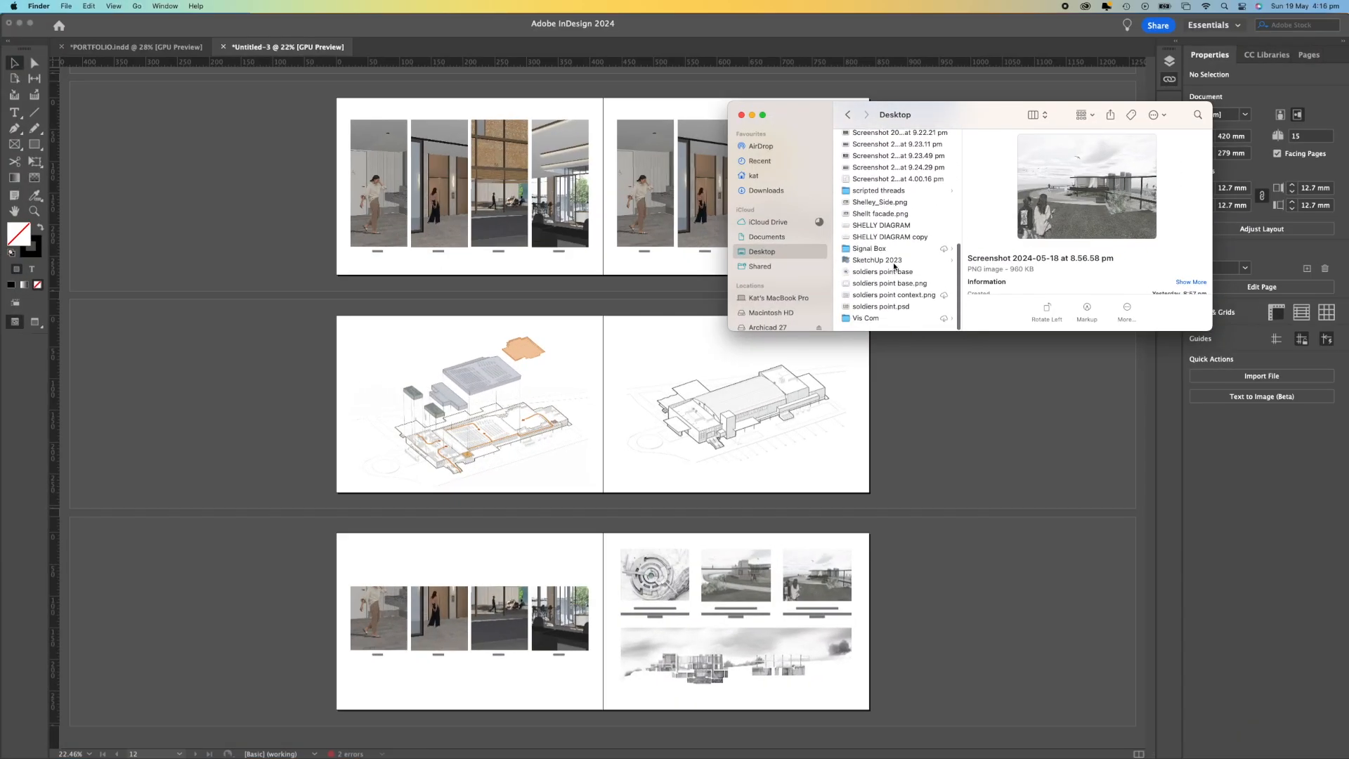
click(903, 445)
Turn on dynamic spelling for the portfolio document.
scroll(538, 313, up, 3)
scroll(538, 313, up, 15)
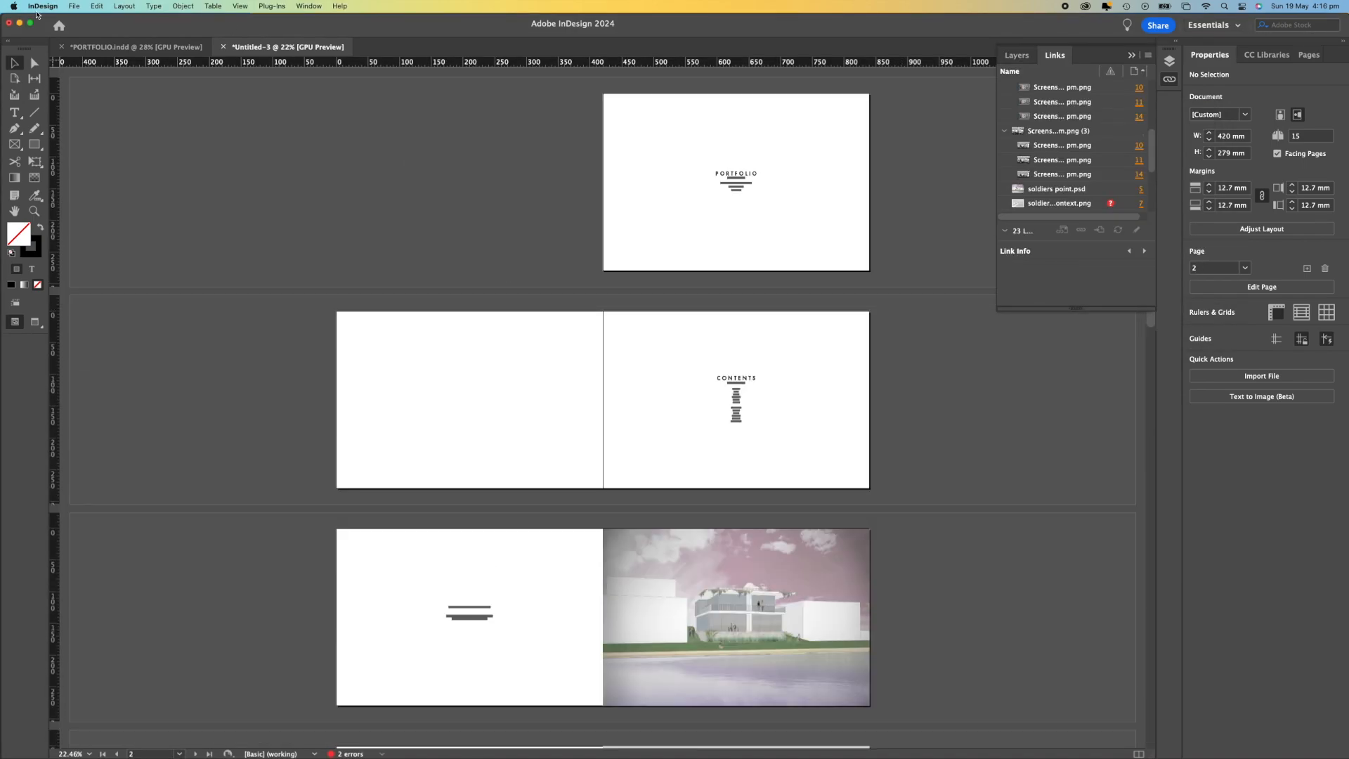
click(96, 6)
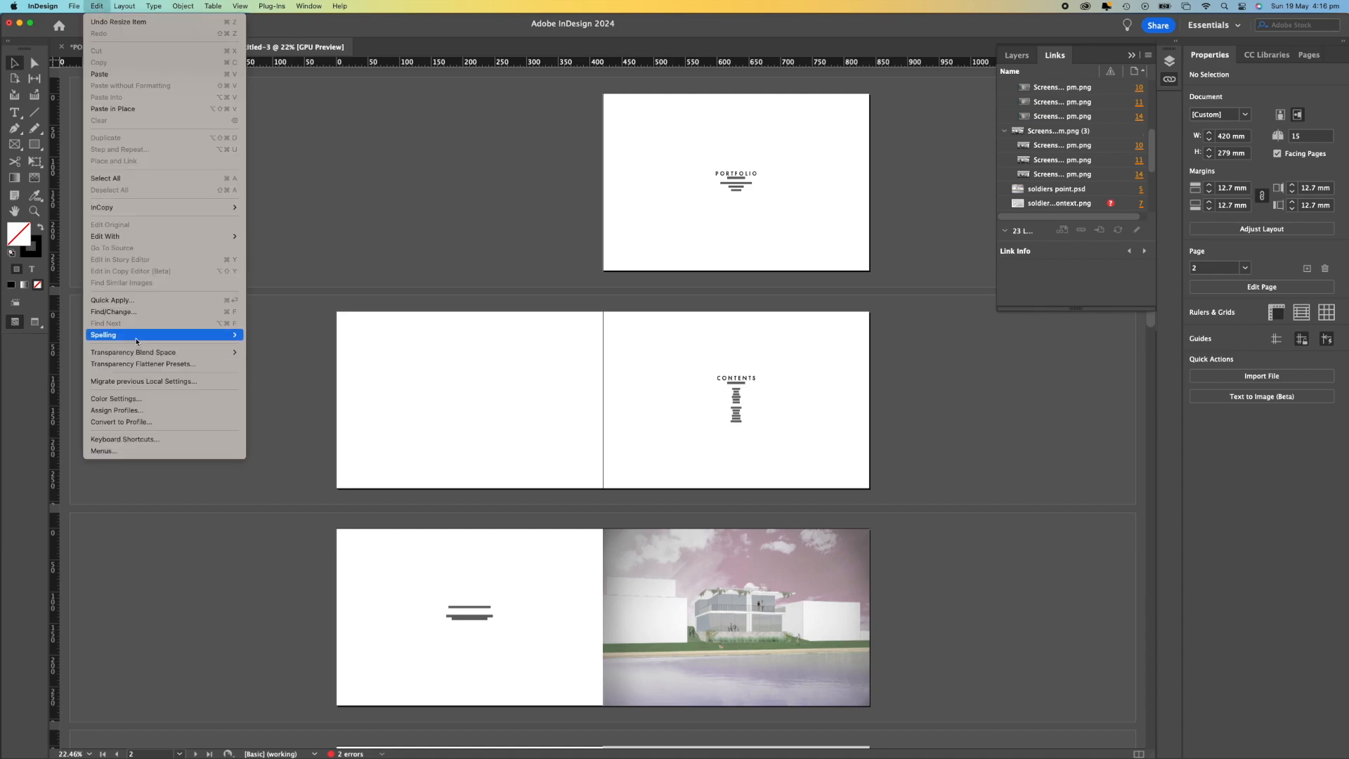
mouse_move(137, 336)
click(280, 347)
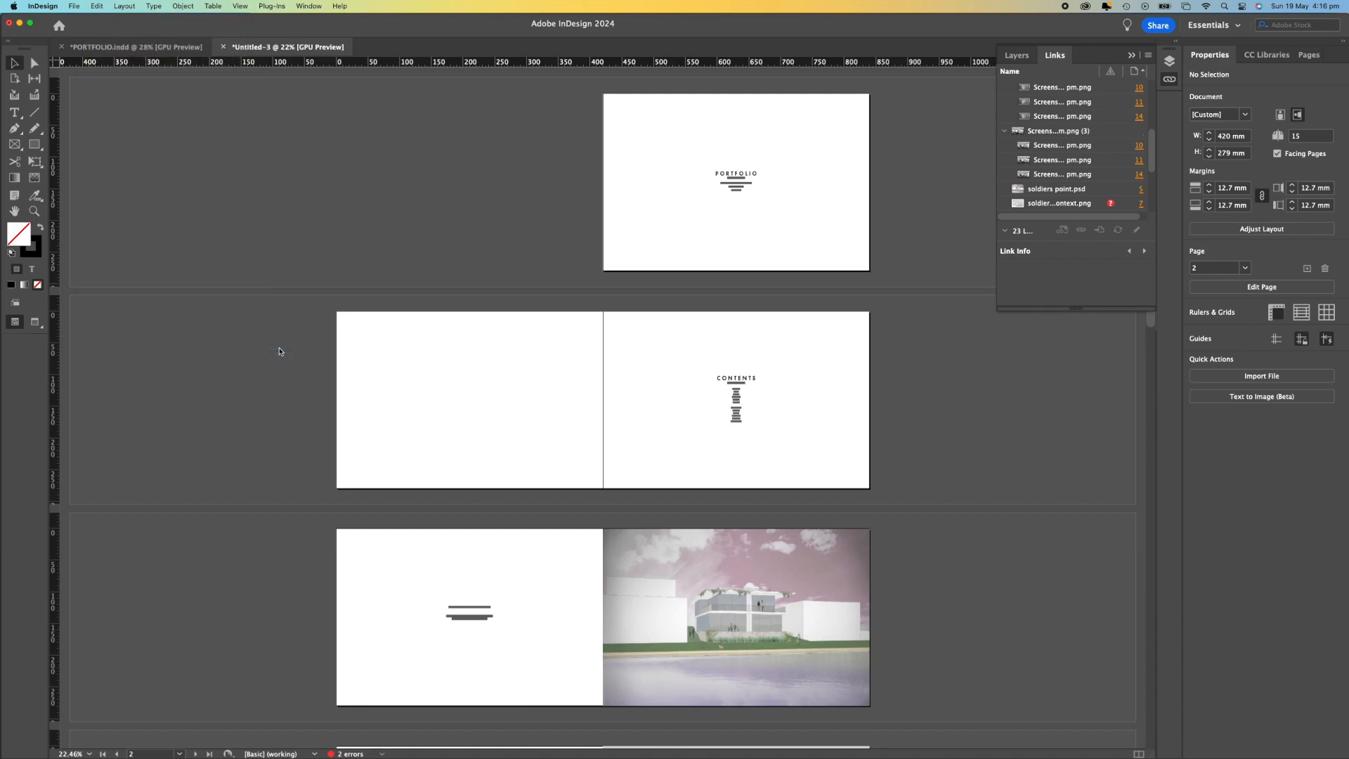
Select the Contents text frame on page 3 and turn off dynamic spelling.
scroll(792, 280, up, 2)
scroll(792, 280, up, 1)
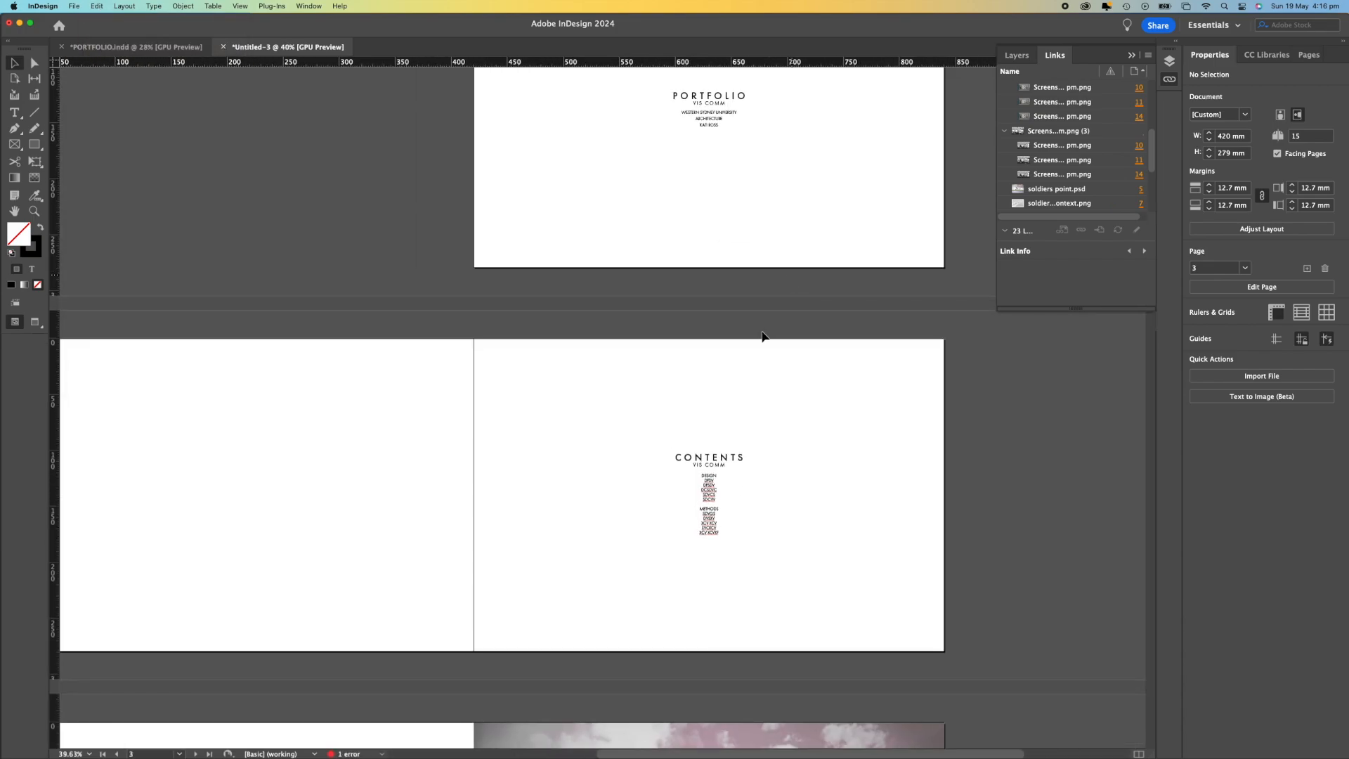
scroll(731, 547, down, 2)
click(721, 461)
scroll(792, 465, up, 2)
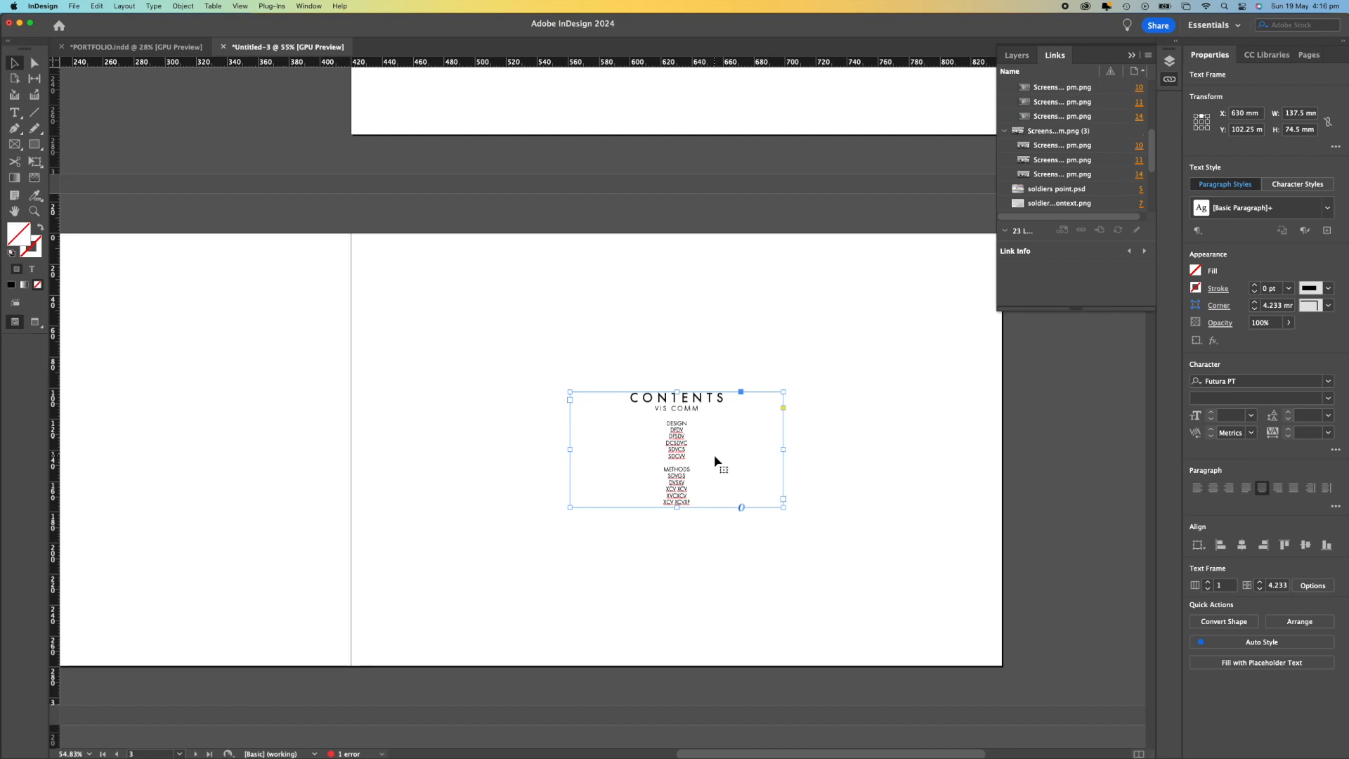
click(96, 6)
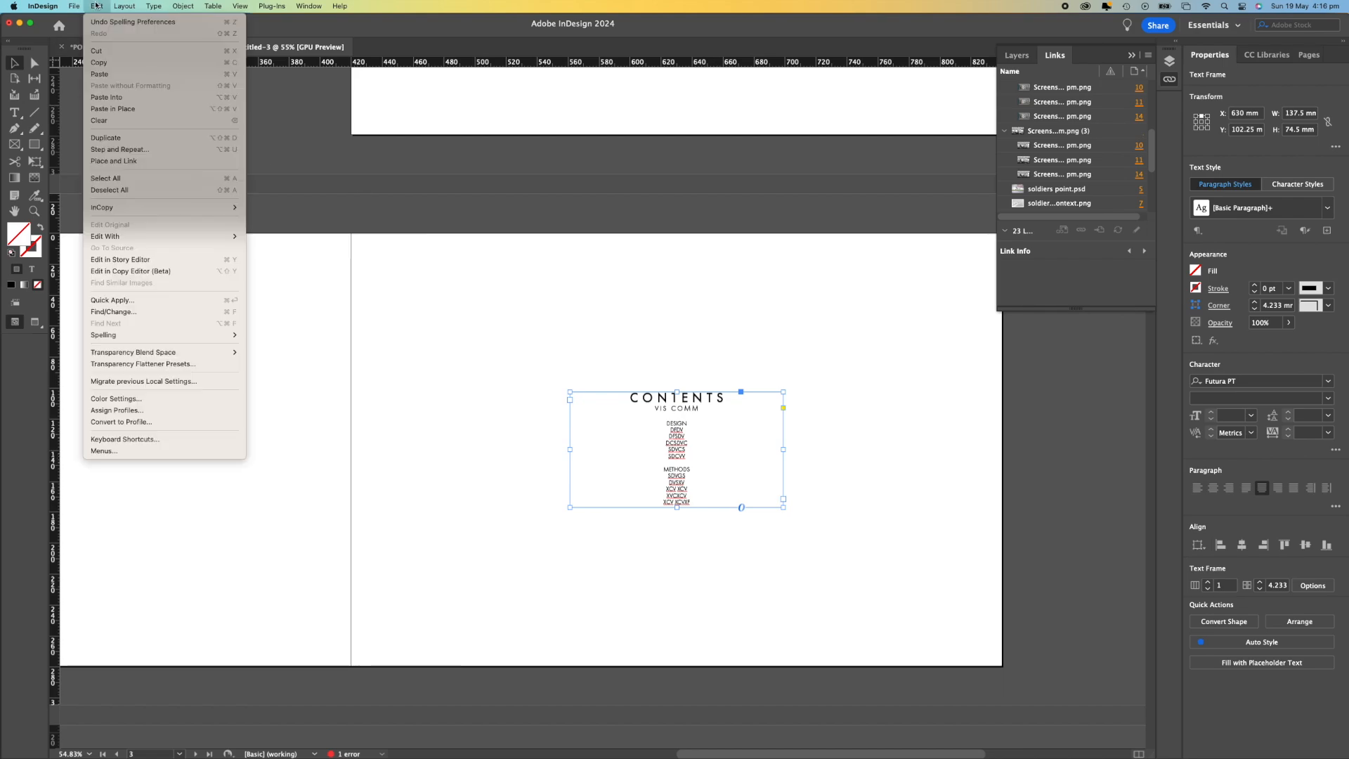
mouse_move(218, 335)
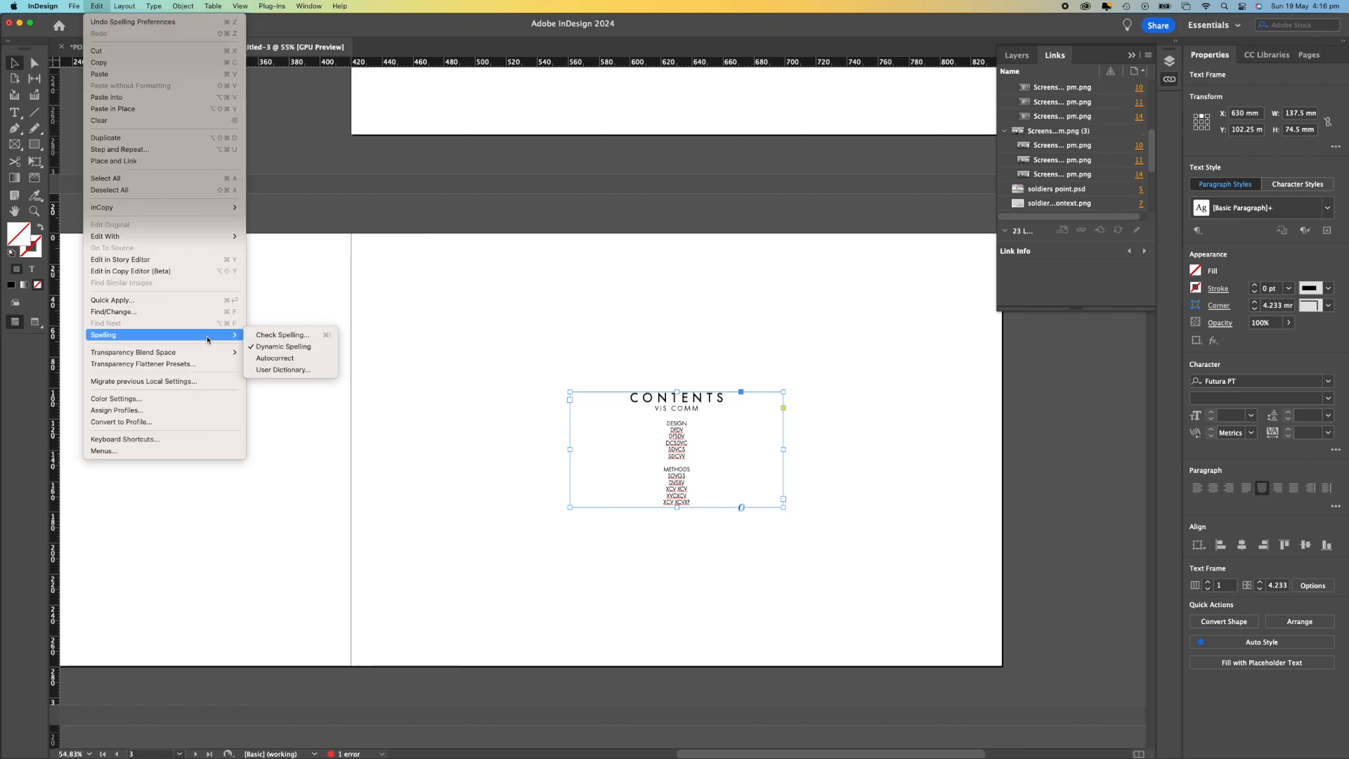
click(319, 347)
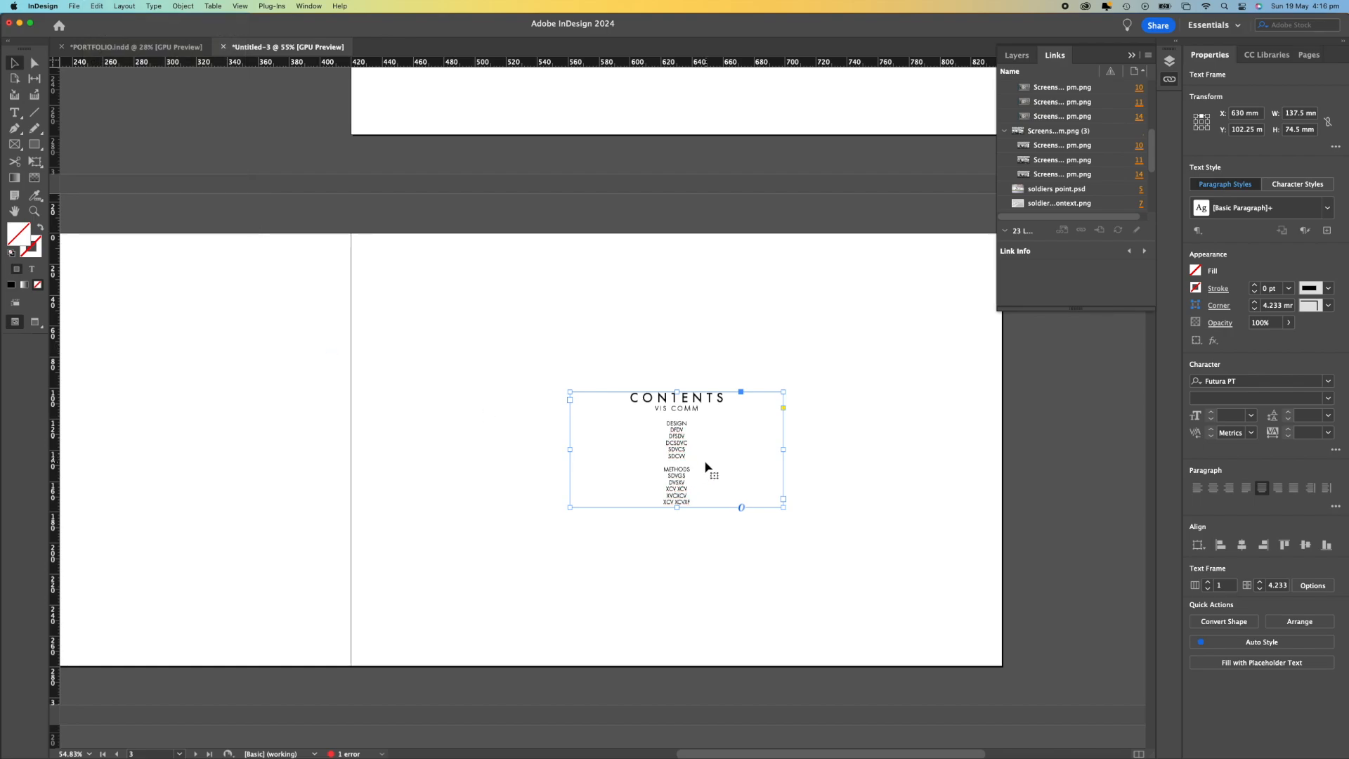
Run Check Spelling on the Contents text and close it without changing any words.
click(97, 6)
mouse_move(111, 338)
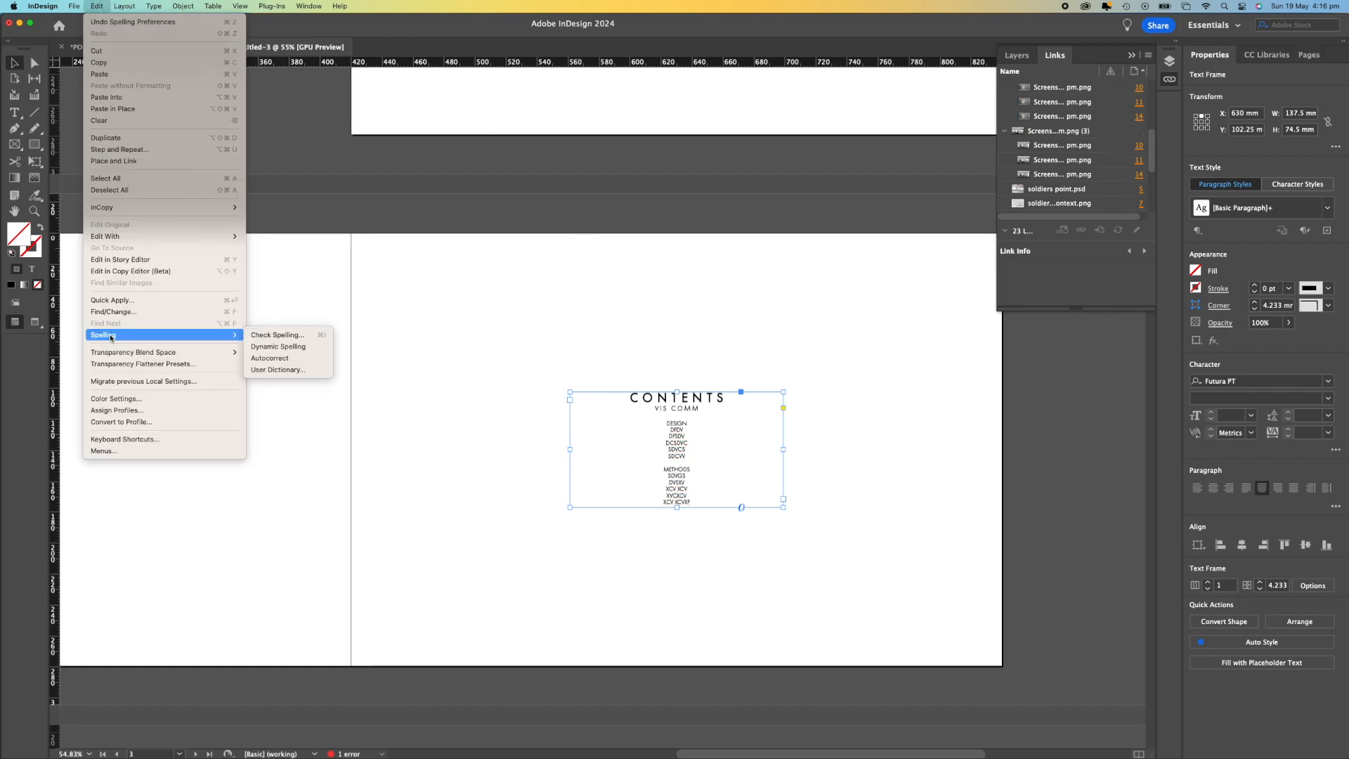
click(306, 334)
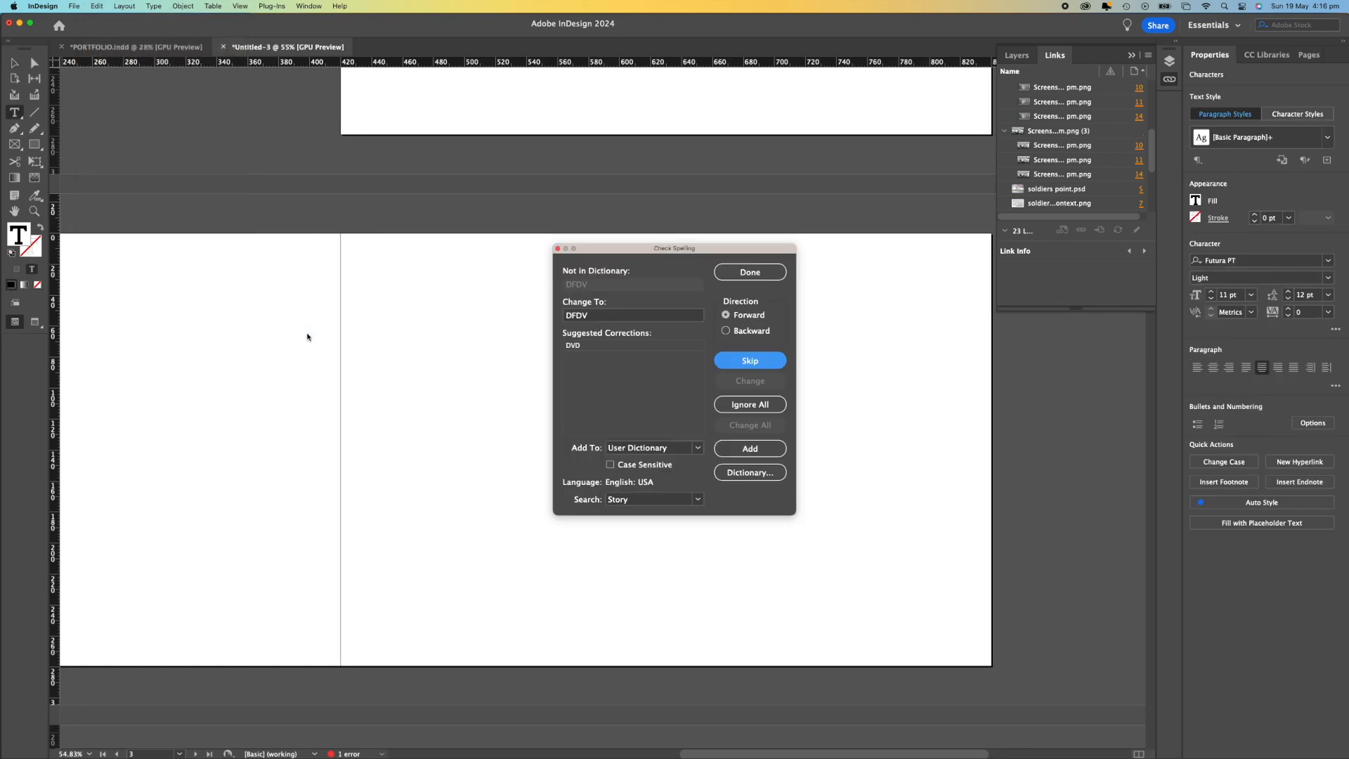
drag(682, 251, 925, 398)
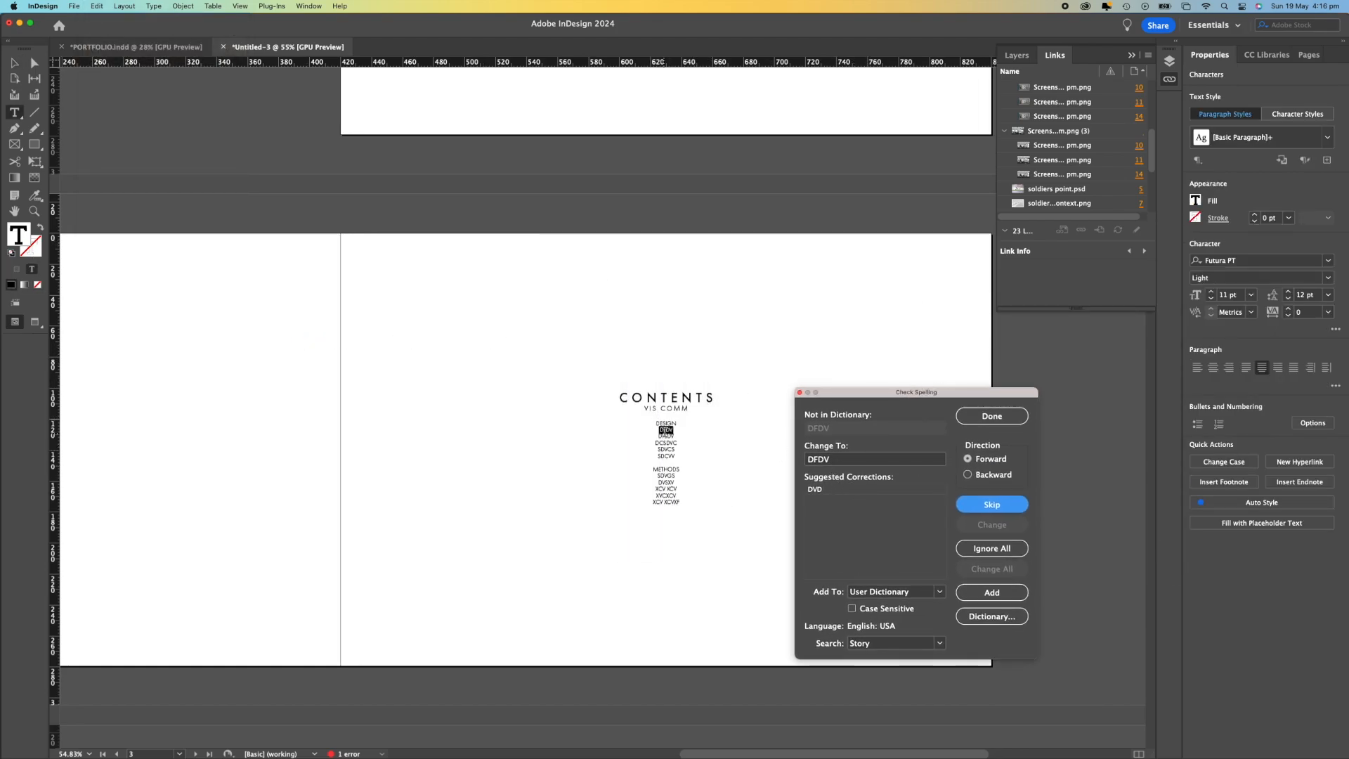
double_click(666, 435)
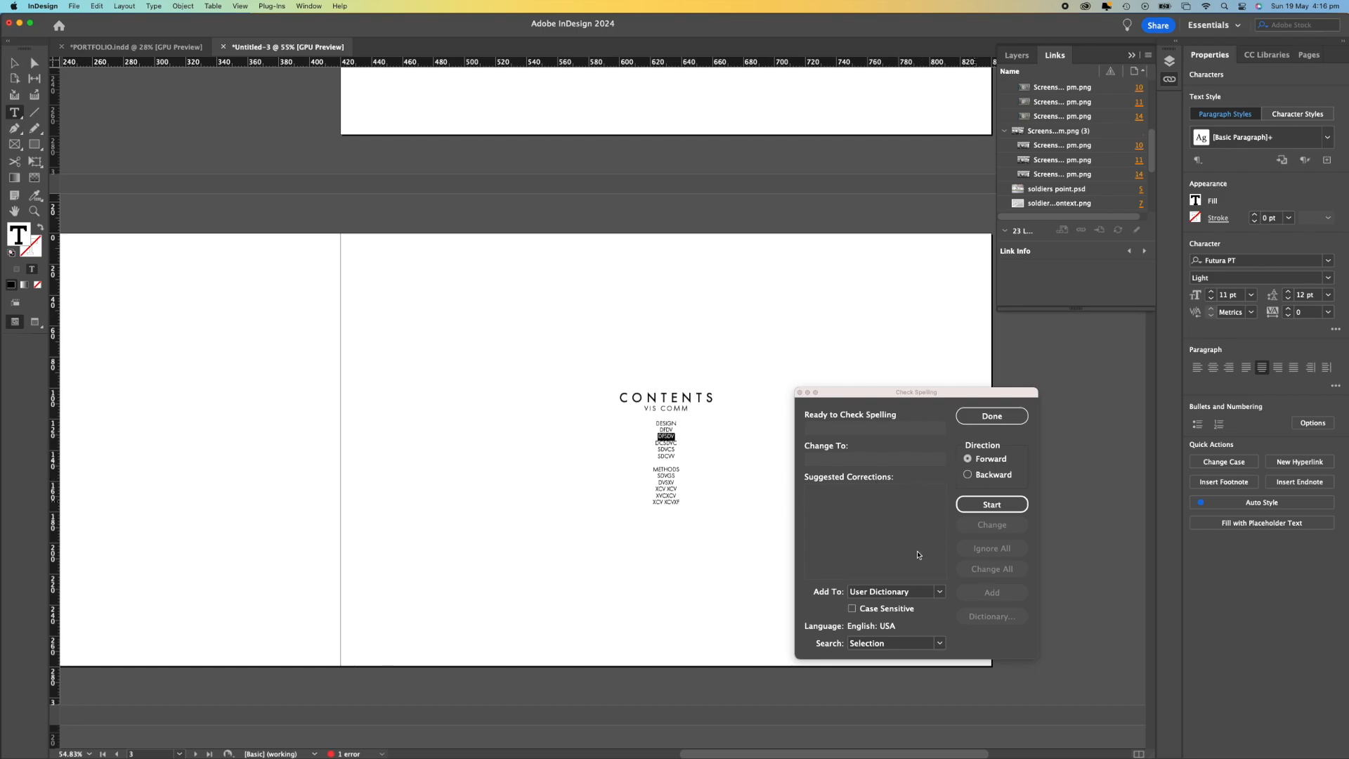
click(801, 393)
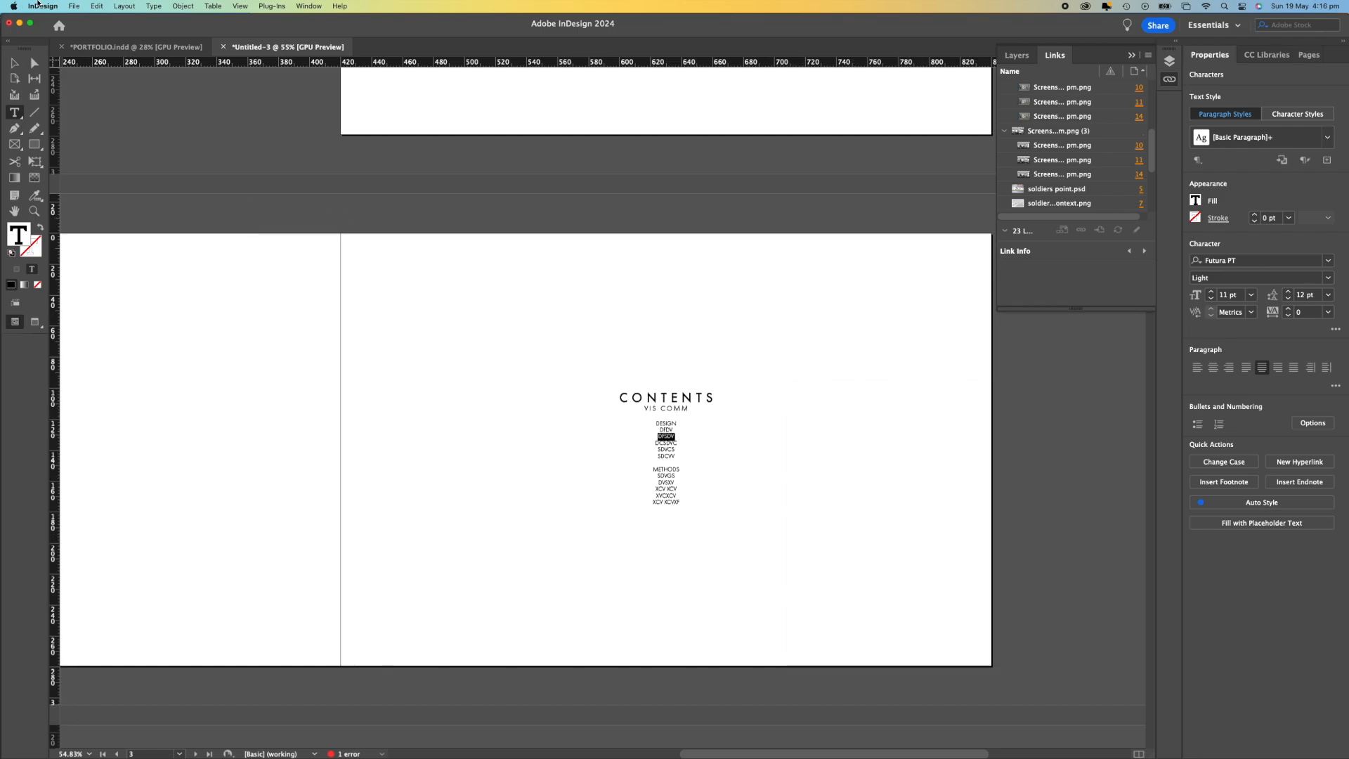
Turn dynamic spelling back on.
click(74, 6)
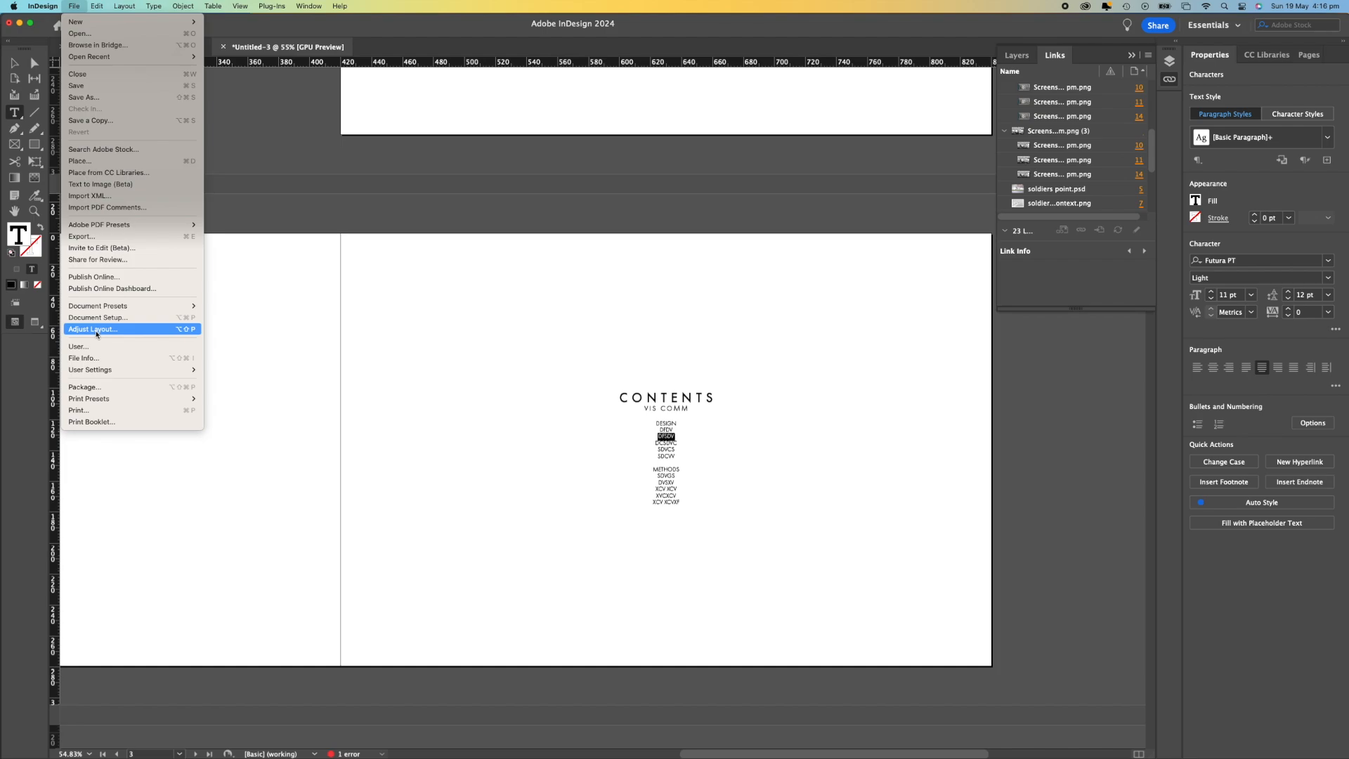
mouse_move(97, 6)
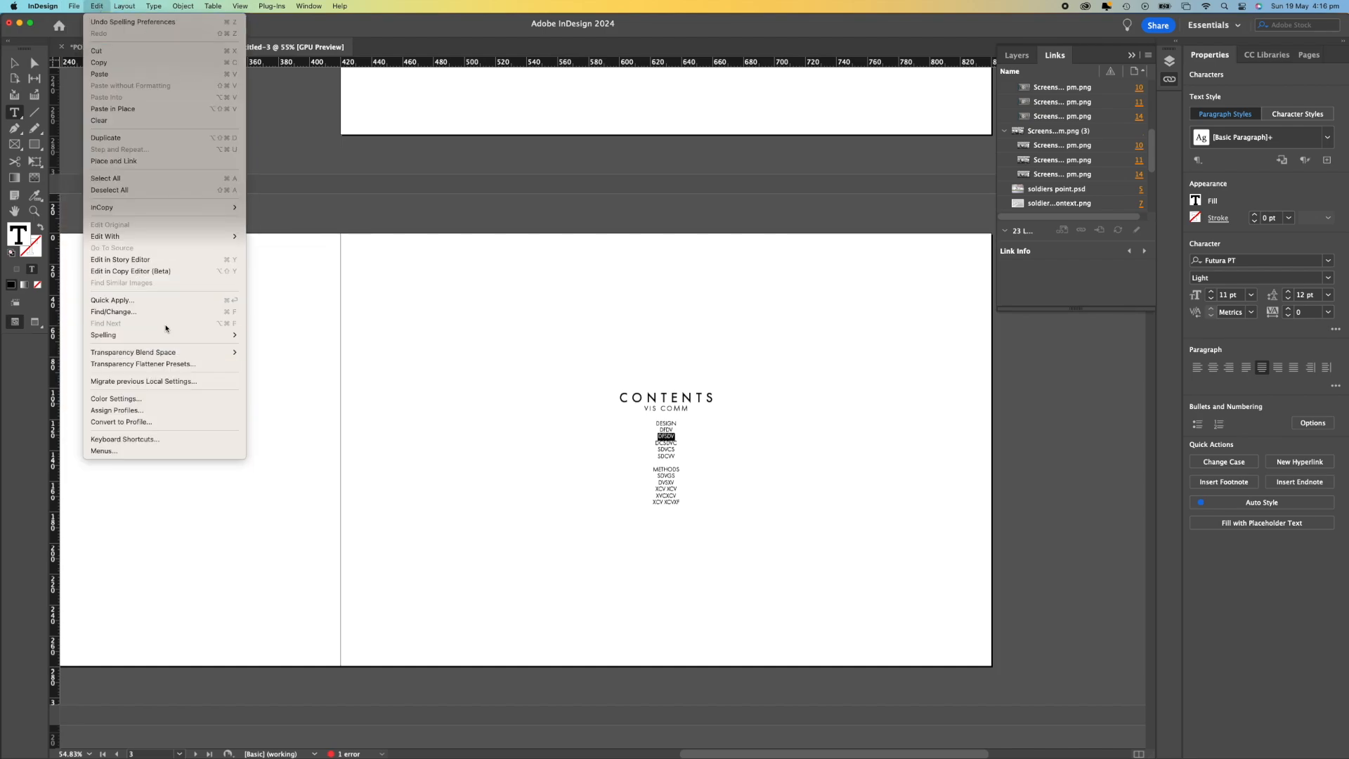
mouse_move(211, 334)
click(303, 347)
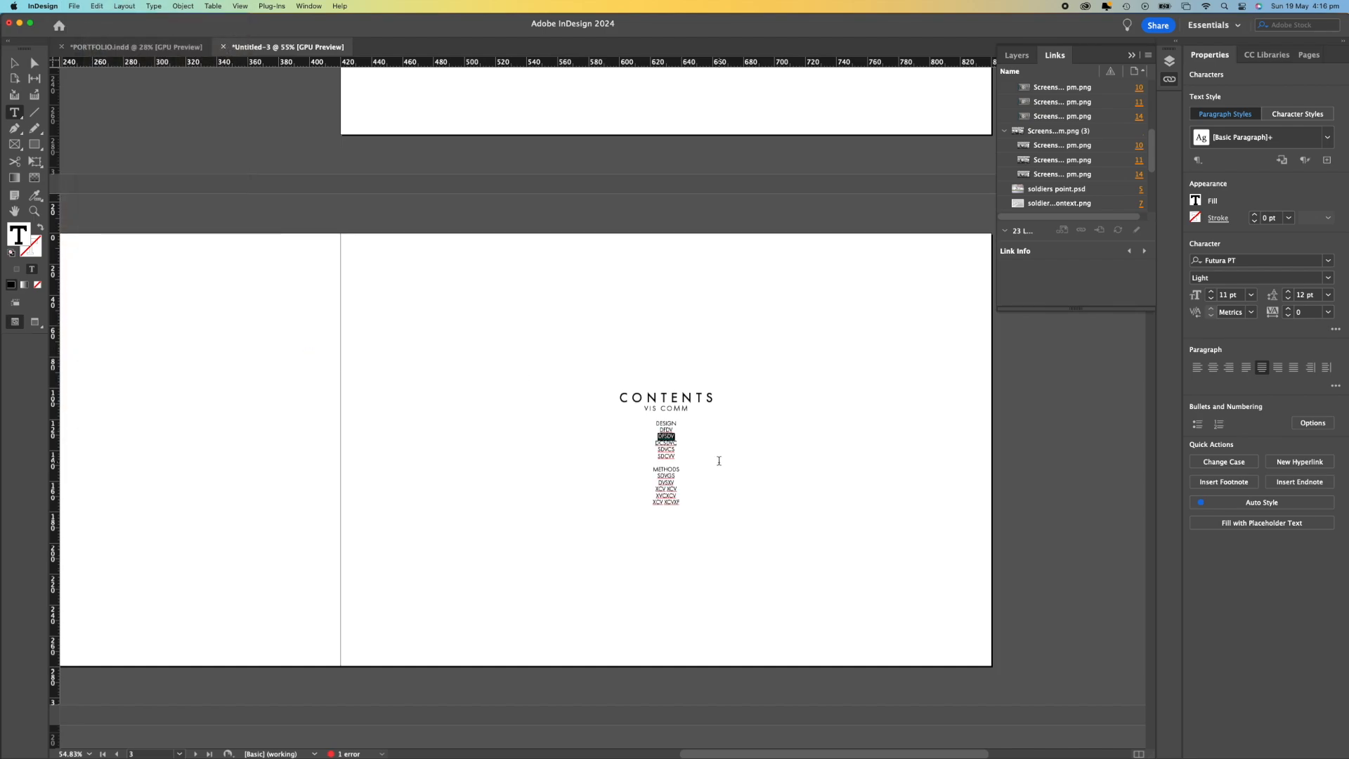
Examine the linked files for missing or modified entries and select the City Hall.psd link.
scroll(744, 406, down, 10)
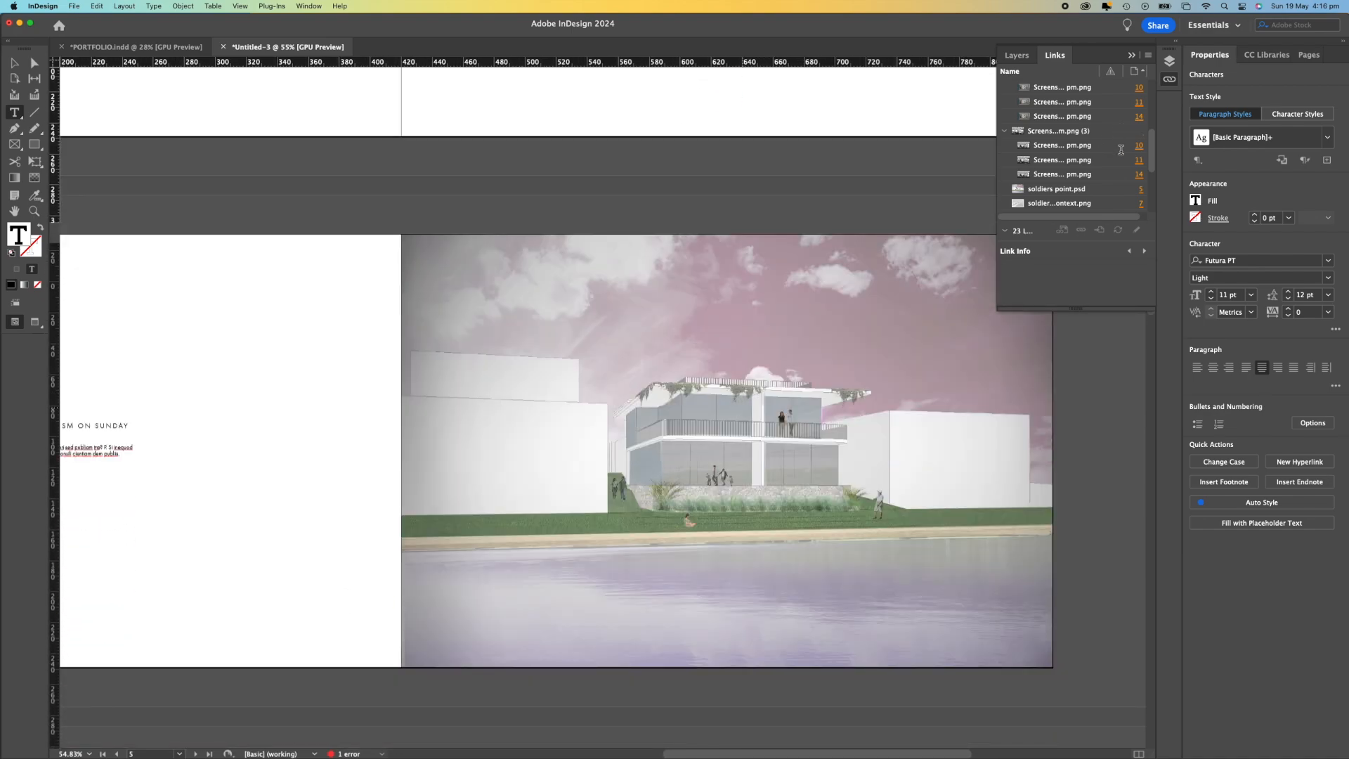
scroll(1136, 154, up, 2)
scroll(1140, 133, down, 3)
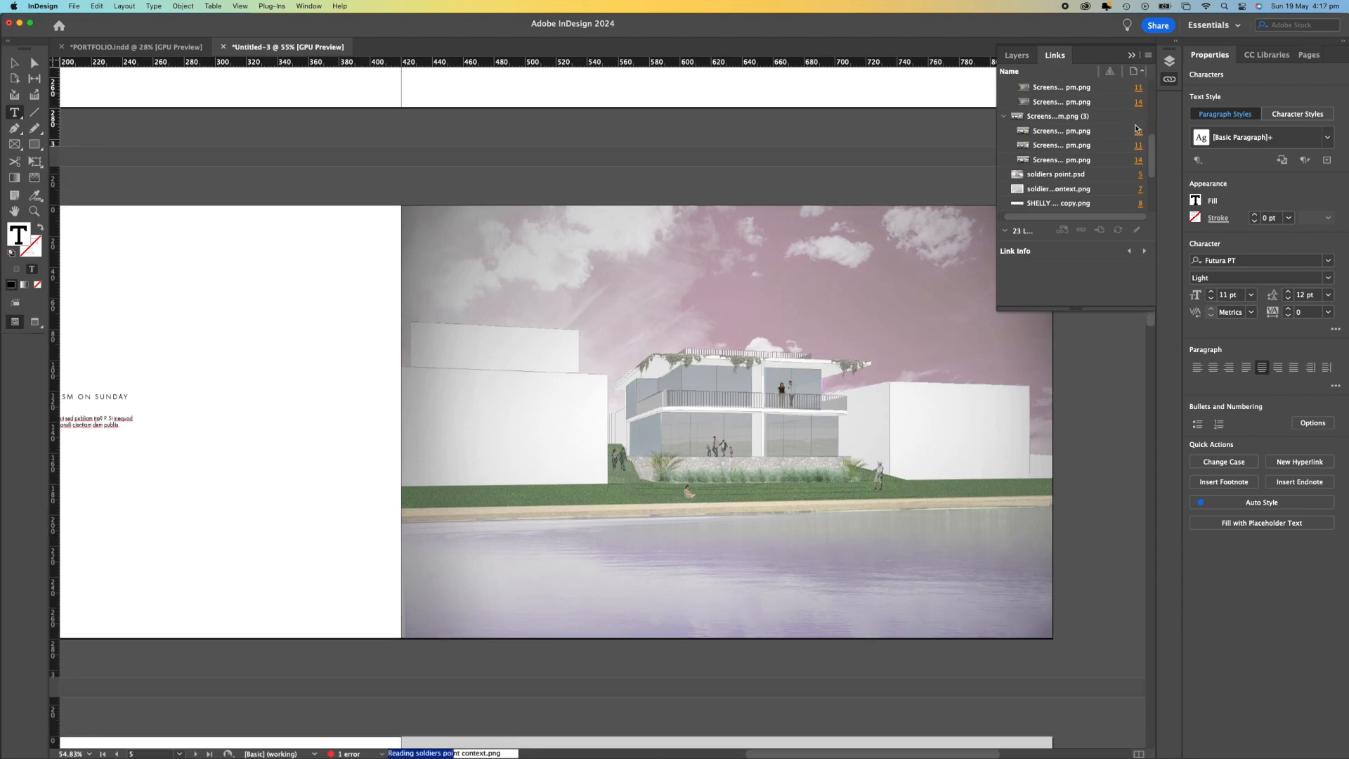
scroll(1125, 149, up, 3)
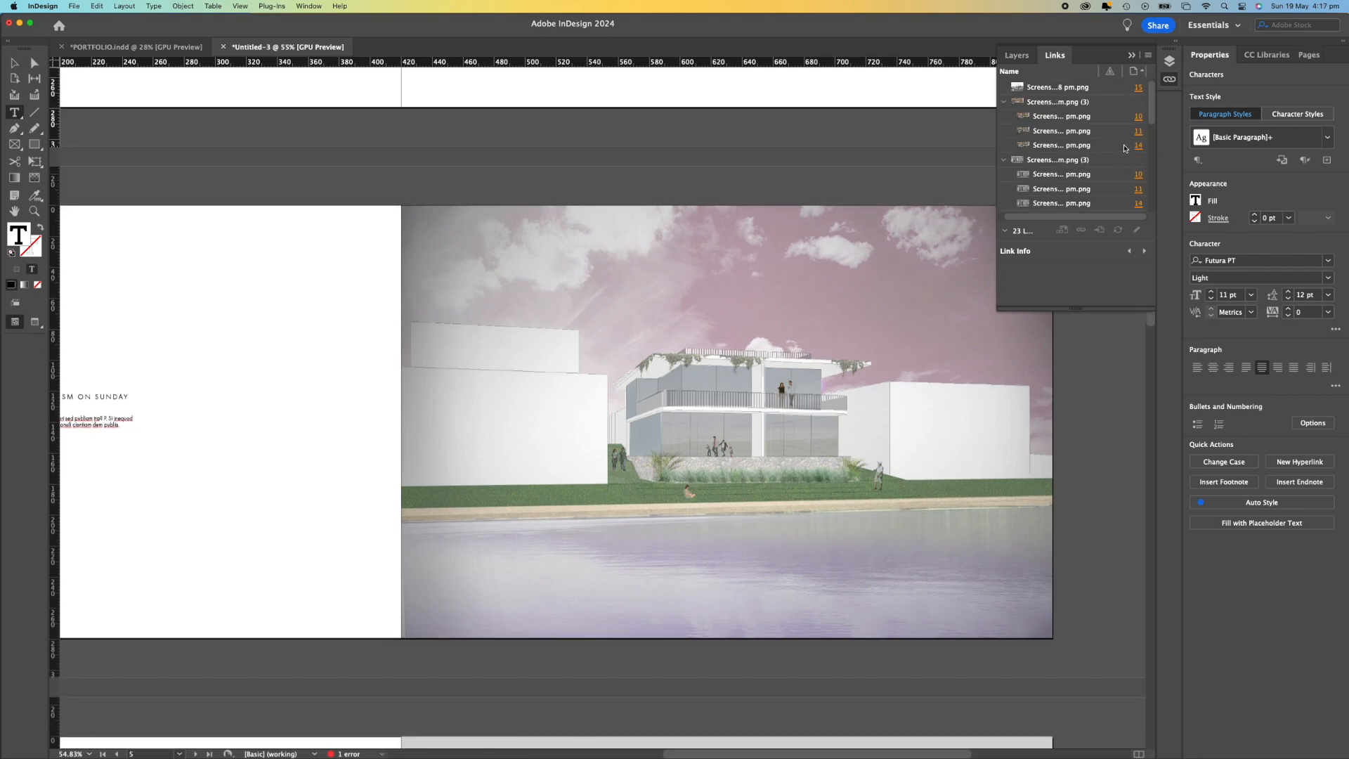
drag(1156, 118, 1150, 203)
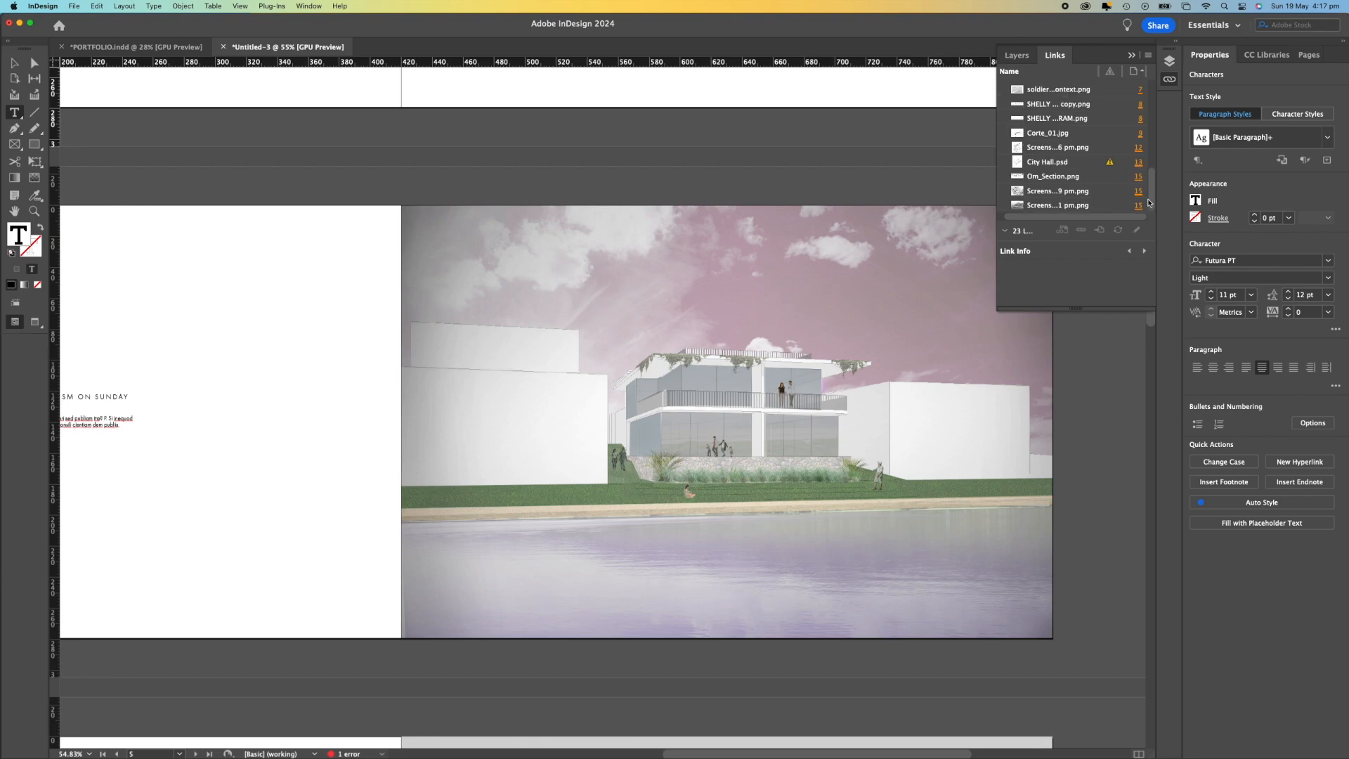
click(1106, 163)
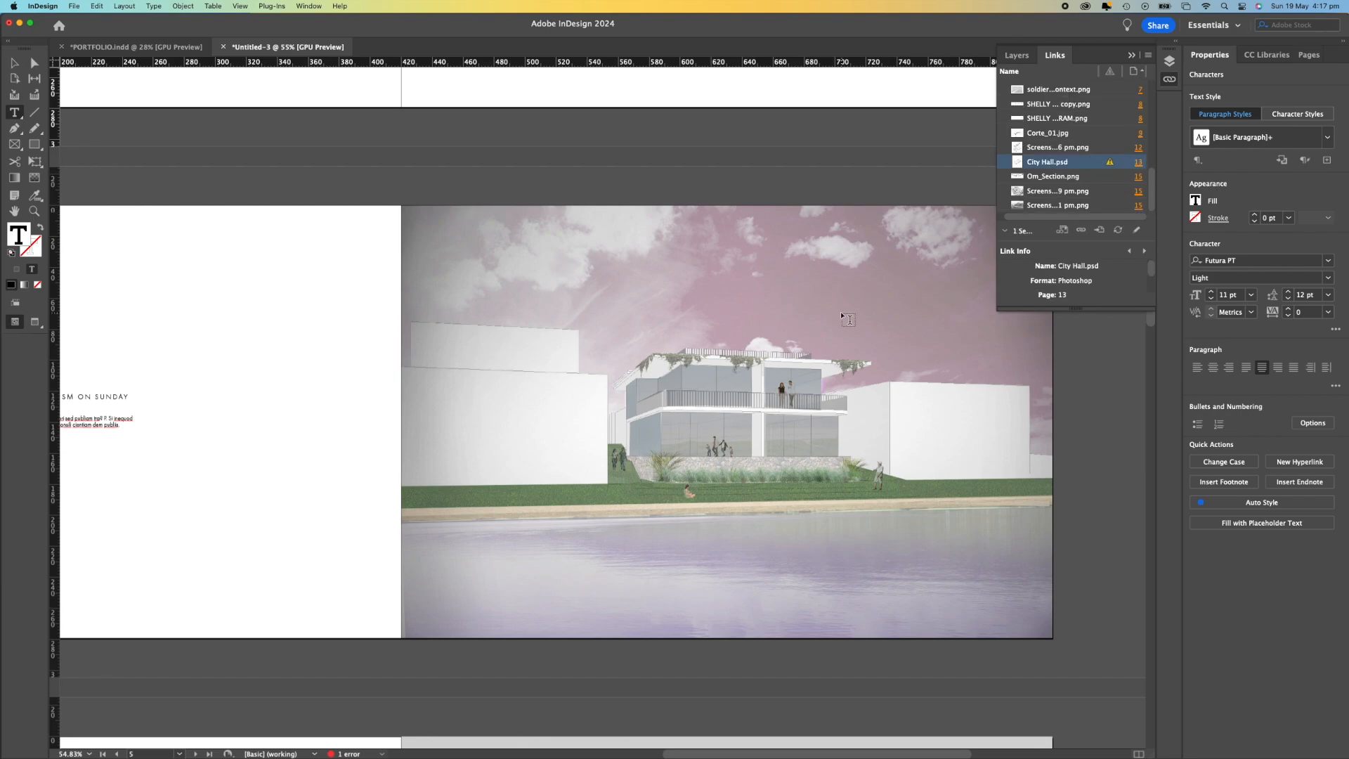
key(ctrl+Up)
key(ctrl+Up)
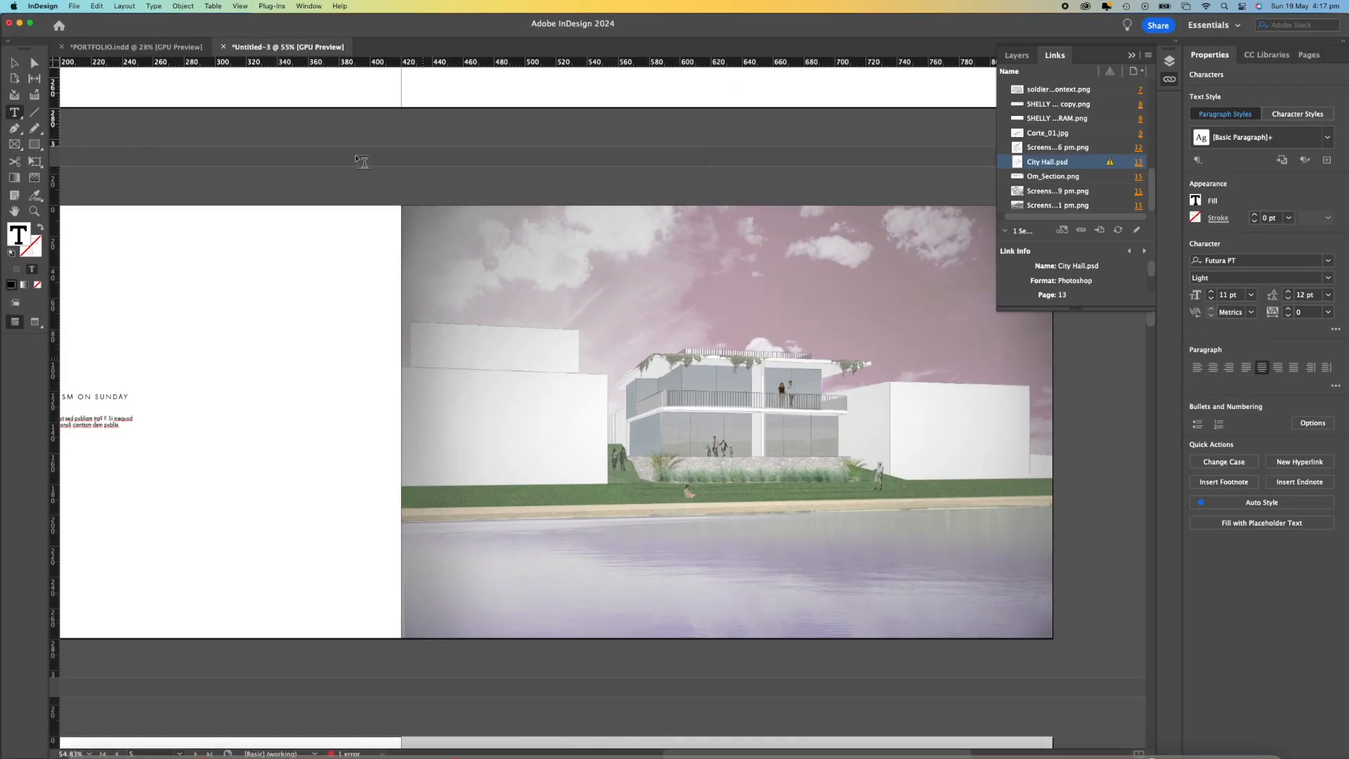
Start a High Quality Print PDF export named "Indesign Portfolio Test" into the Downloads folder.
click(74, 5)
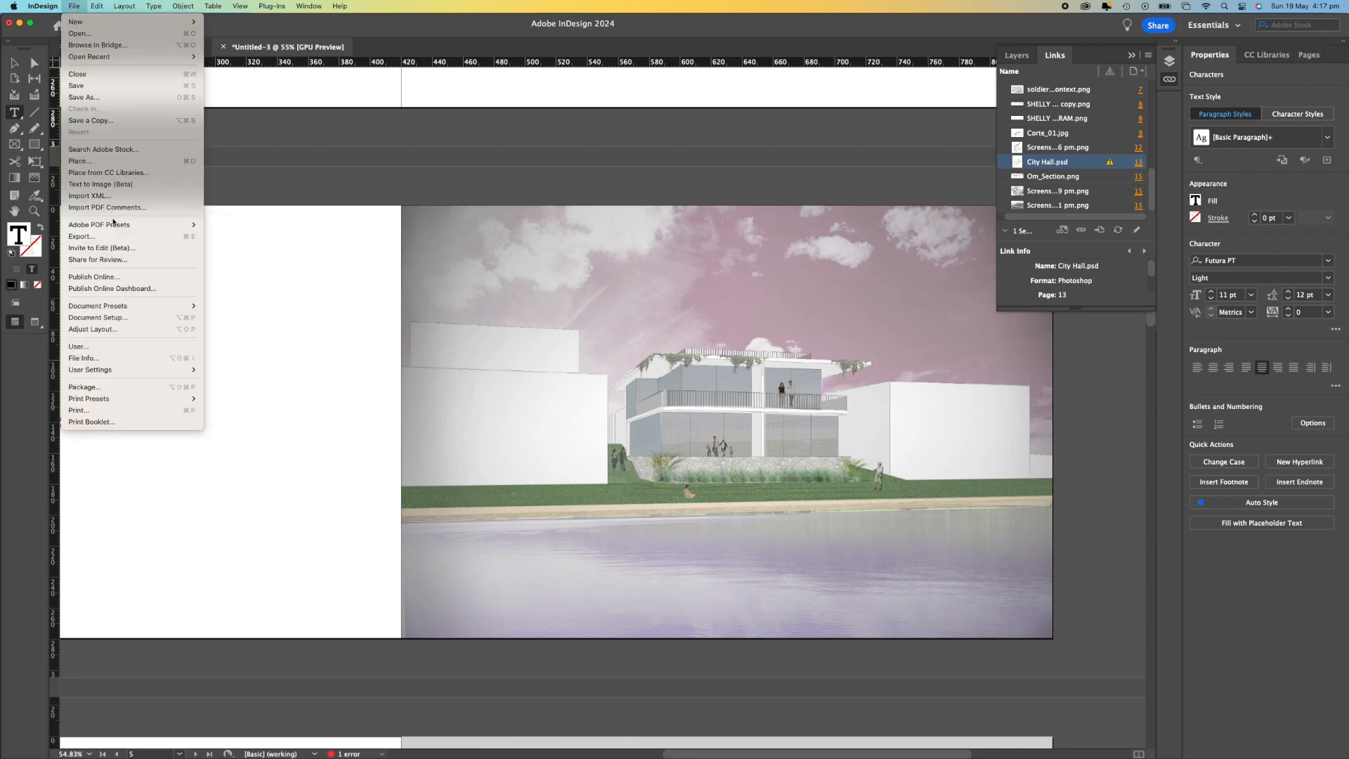
mouse_move(119, 230)
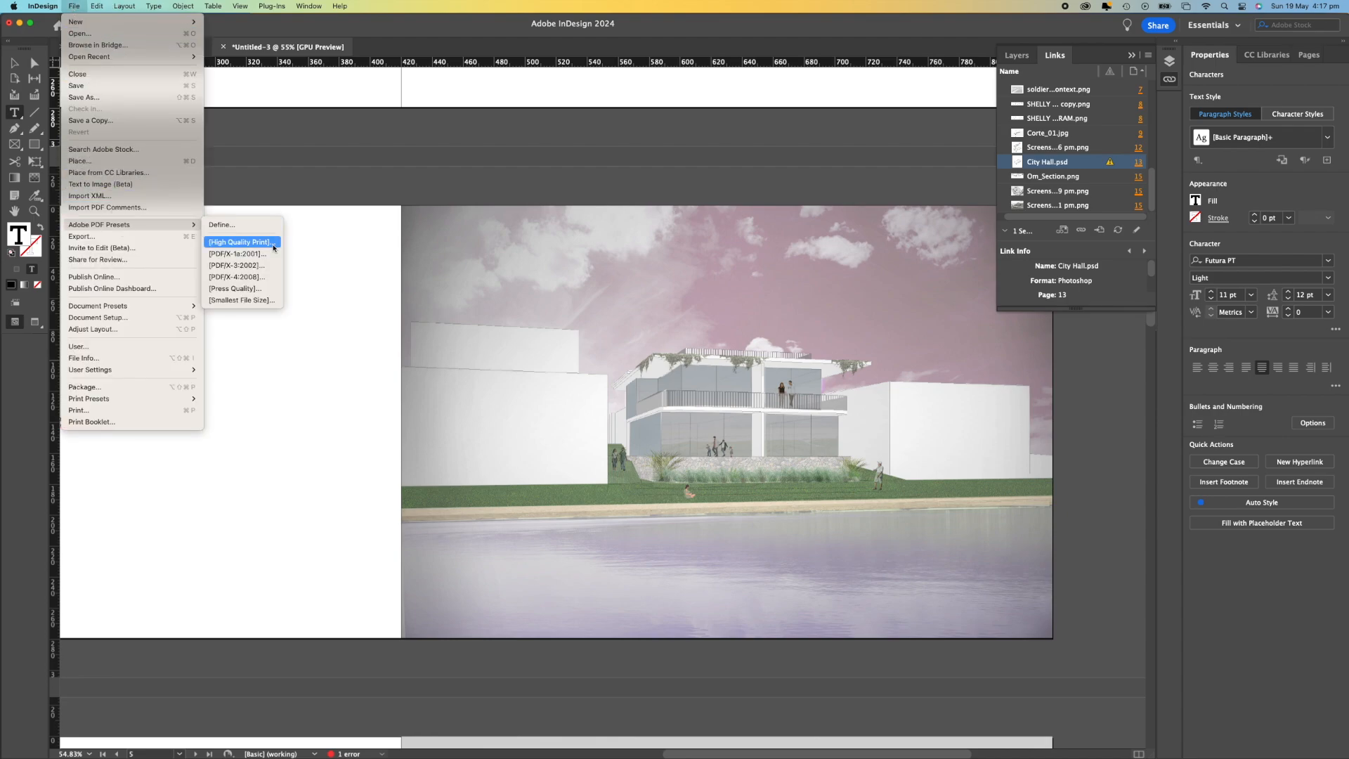
click(274, 247)
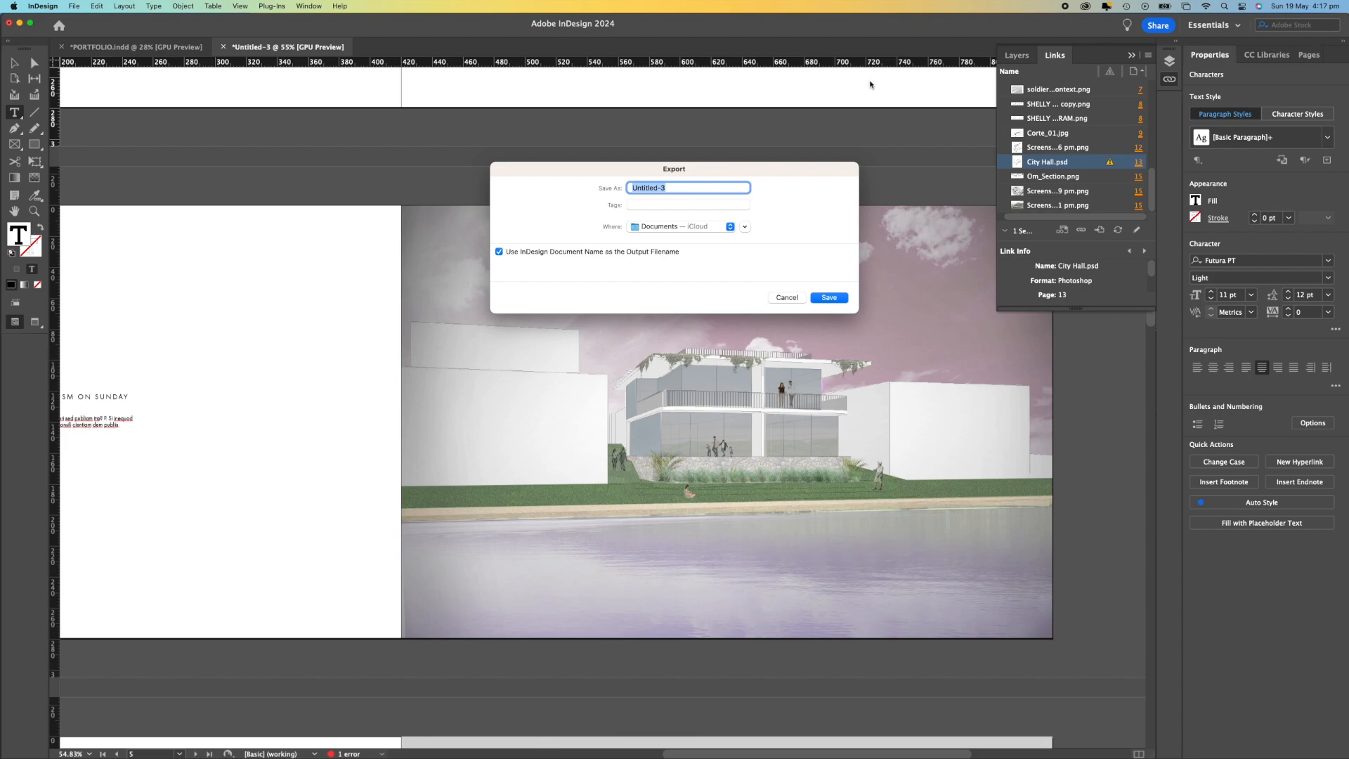
text(Indesign Portfolio Test)
click(726, 228)
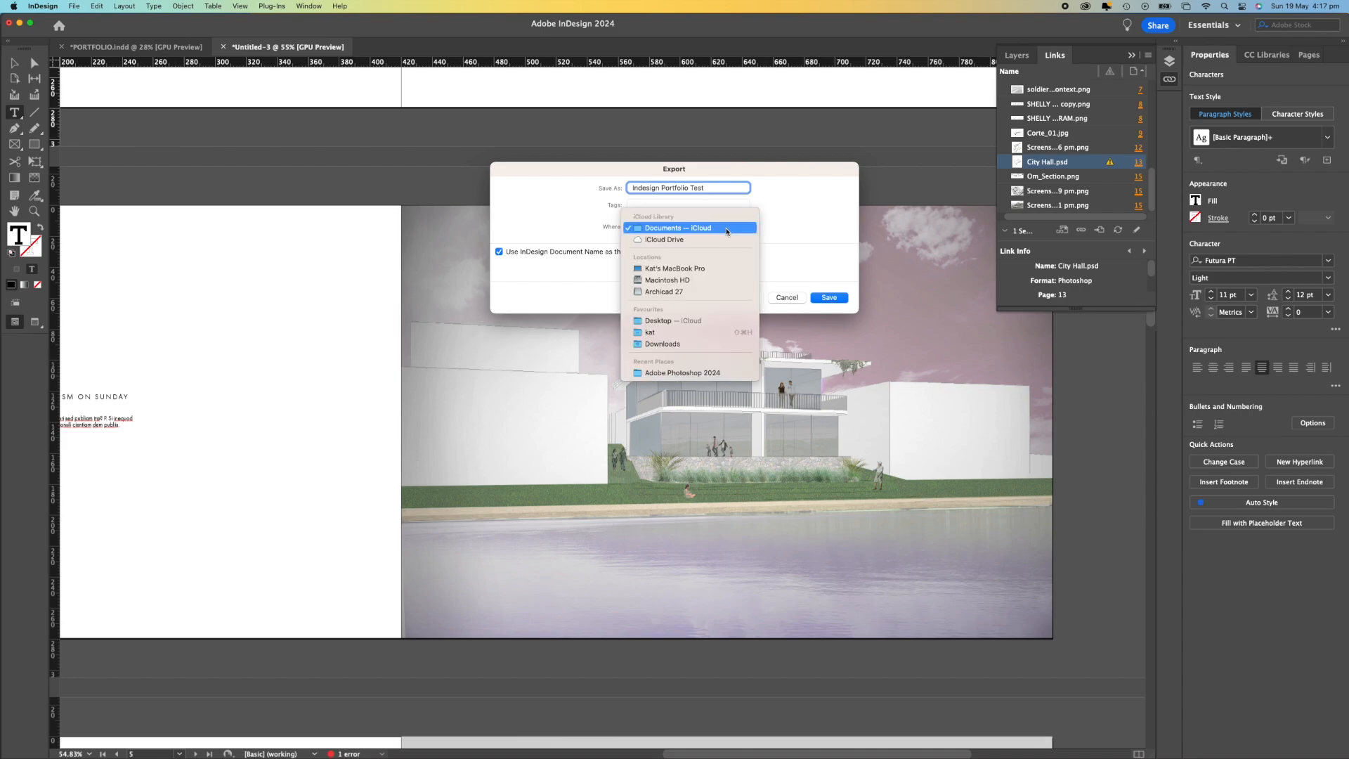
click(695, 344)
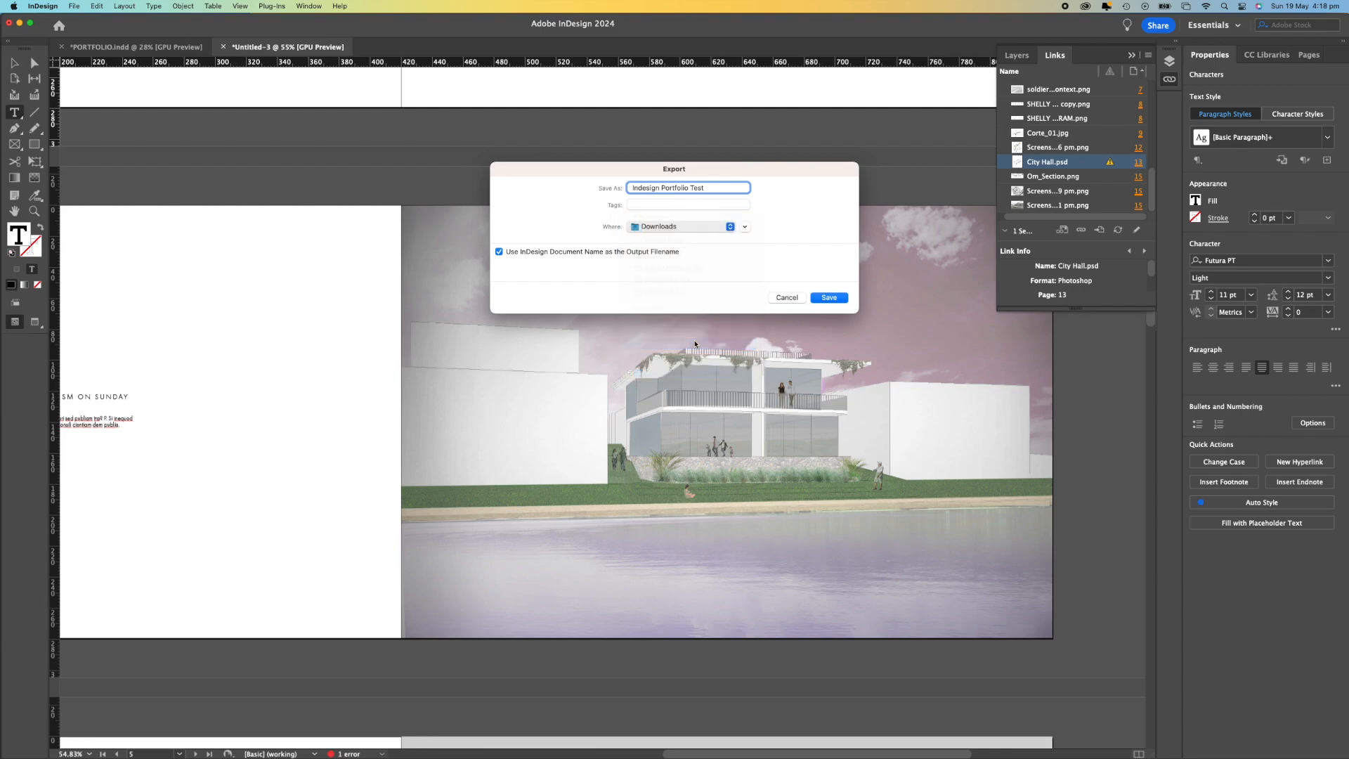
click(830, 298)
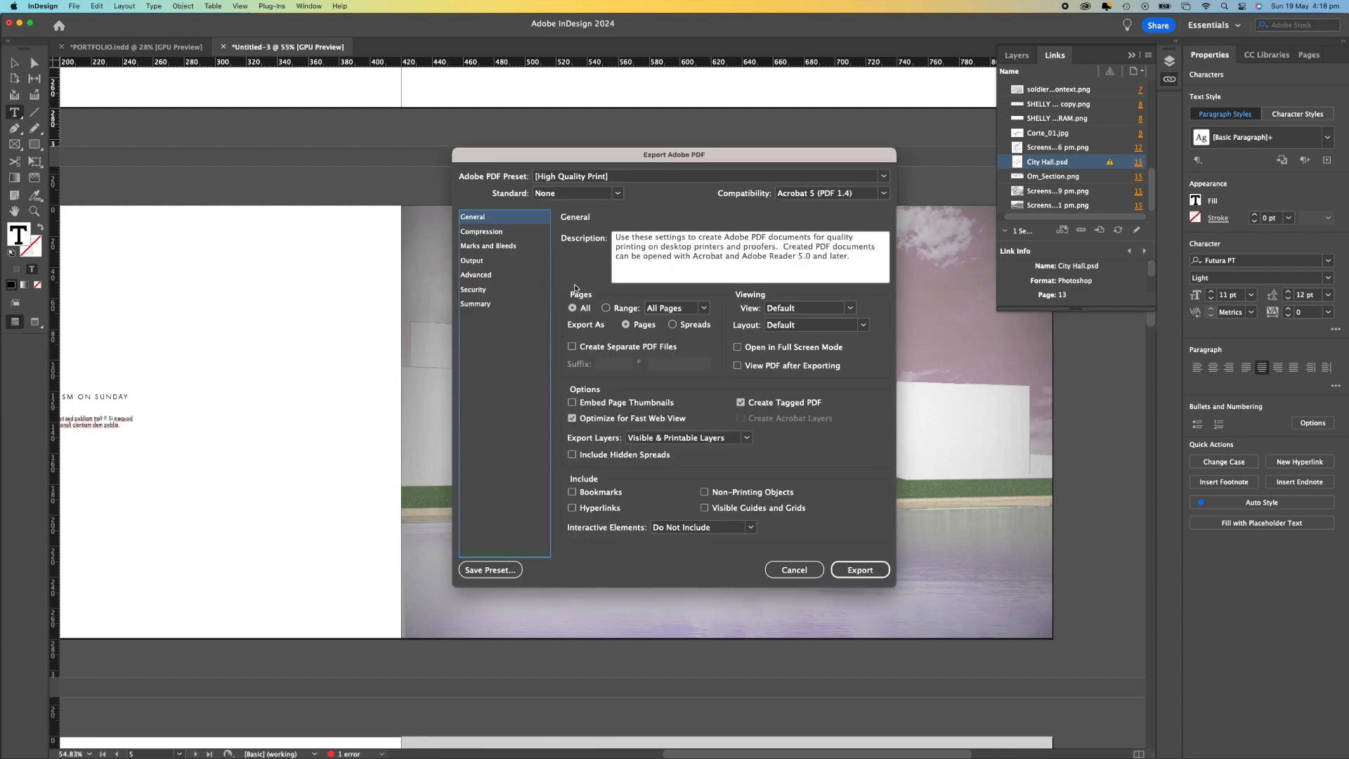
Review the compression settings, keep the export as single pages, and export the PDF despite the link problems.
click(507, 232)
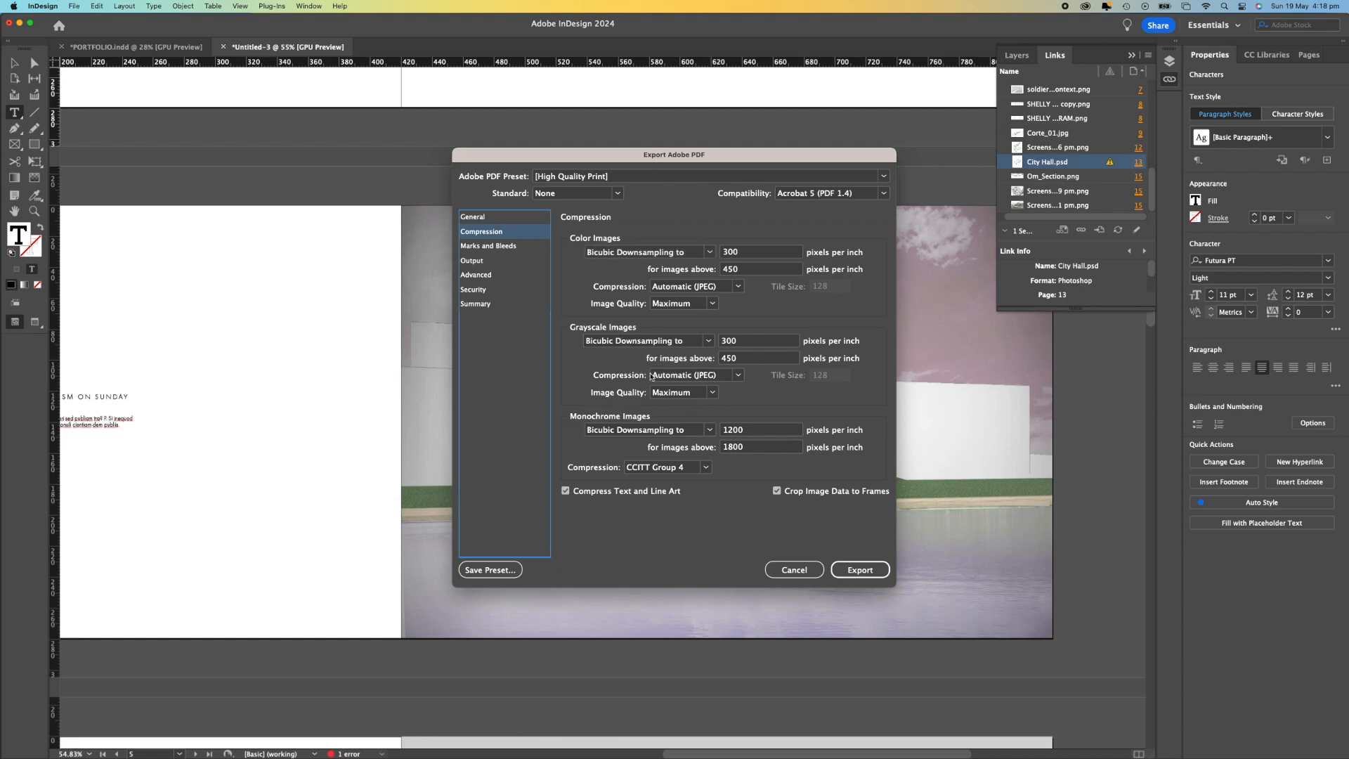
click(520, 219)
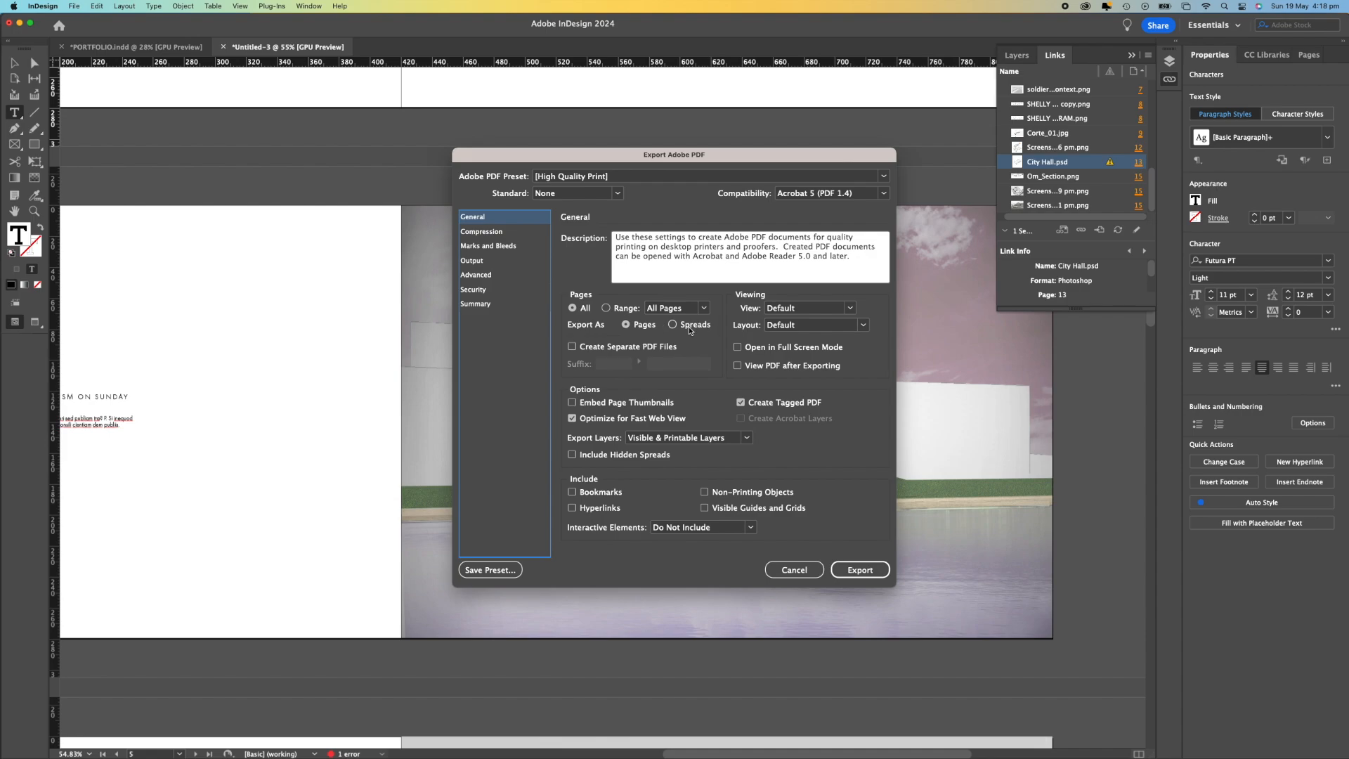
click(691, 330)
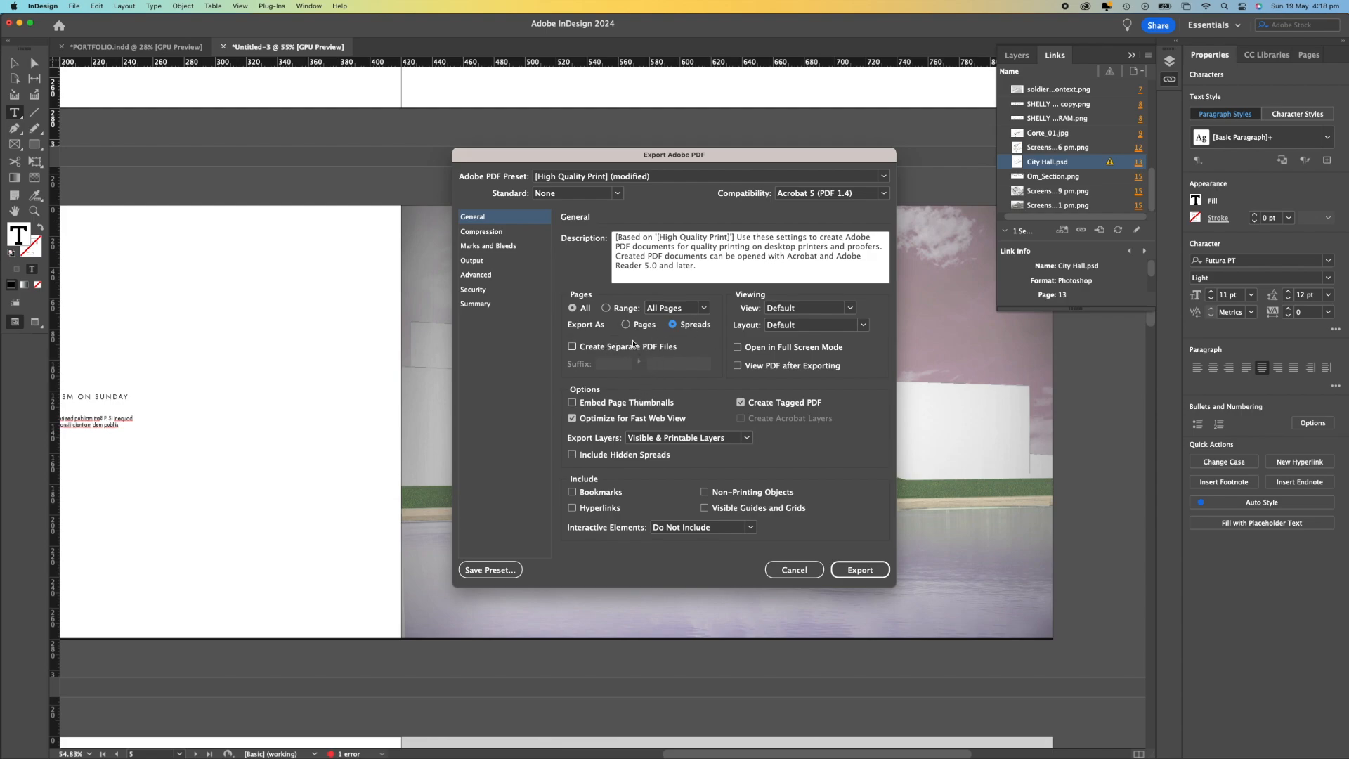
click(637, 325)
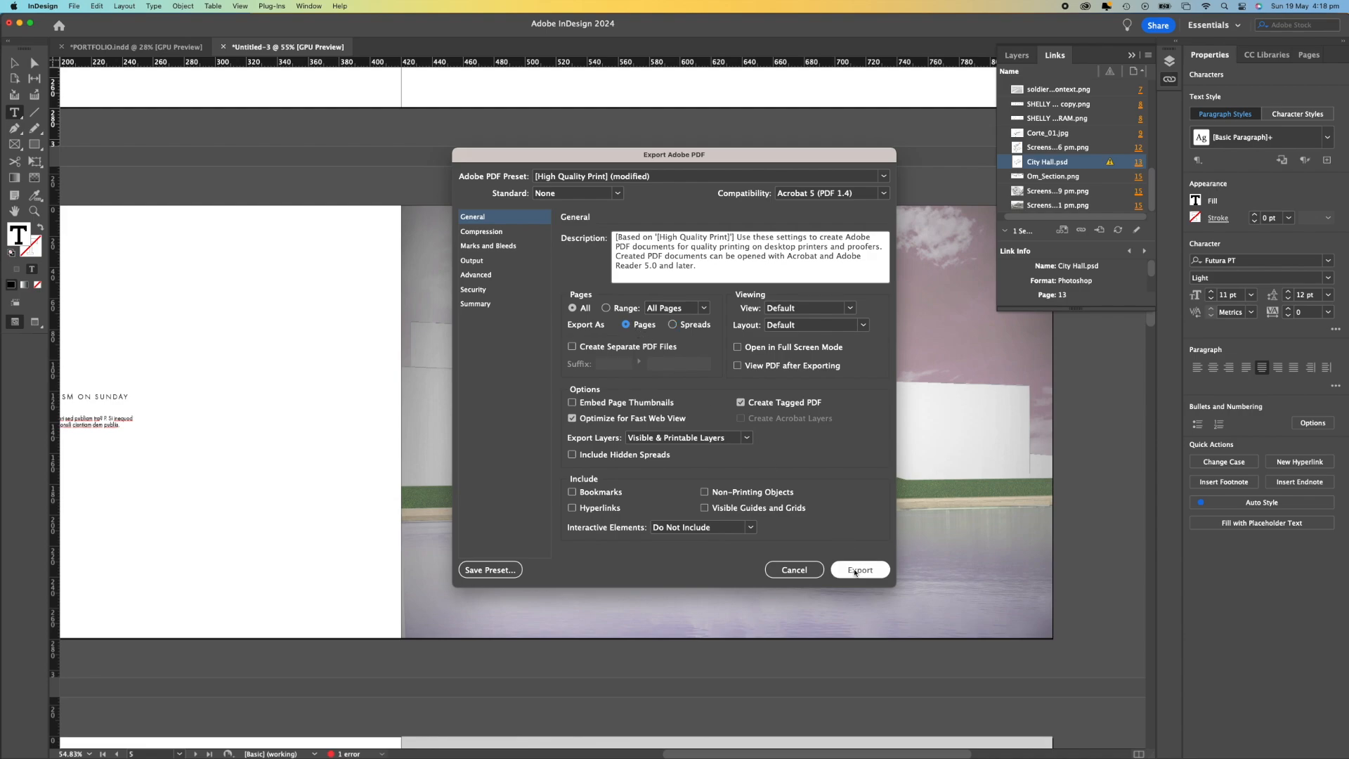
click(860, 570)
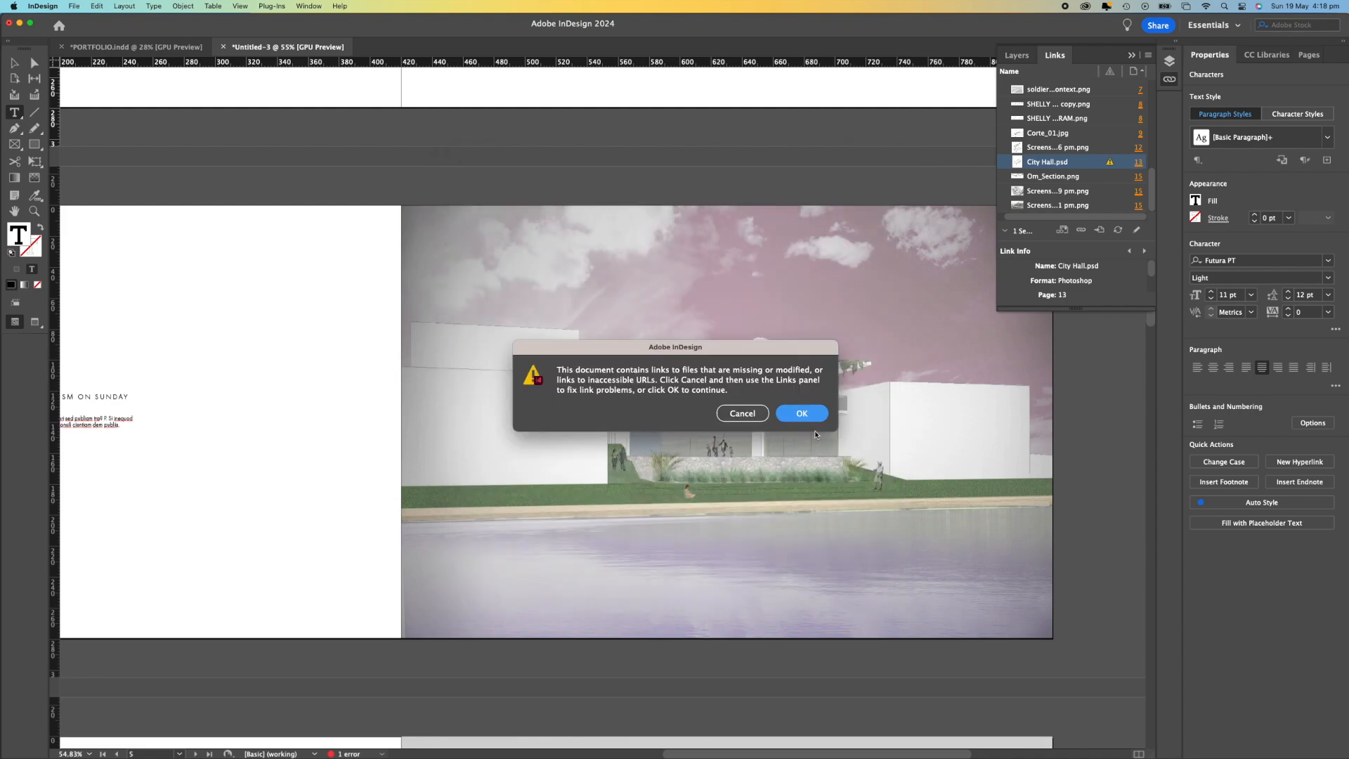
click(803, 426)
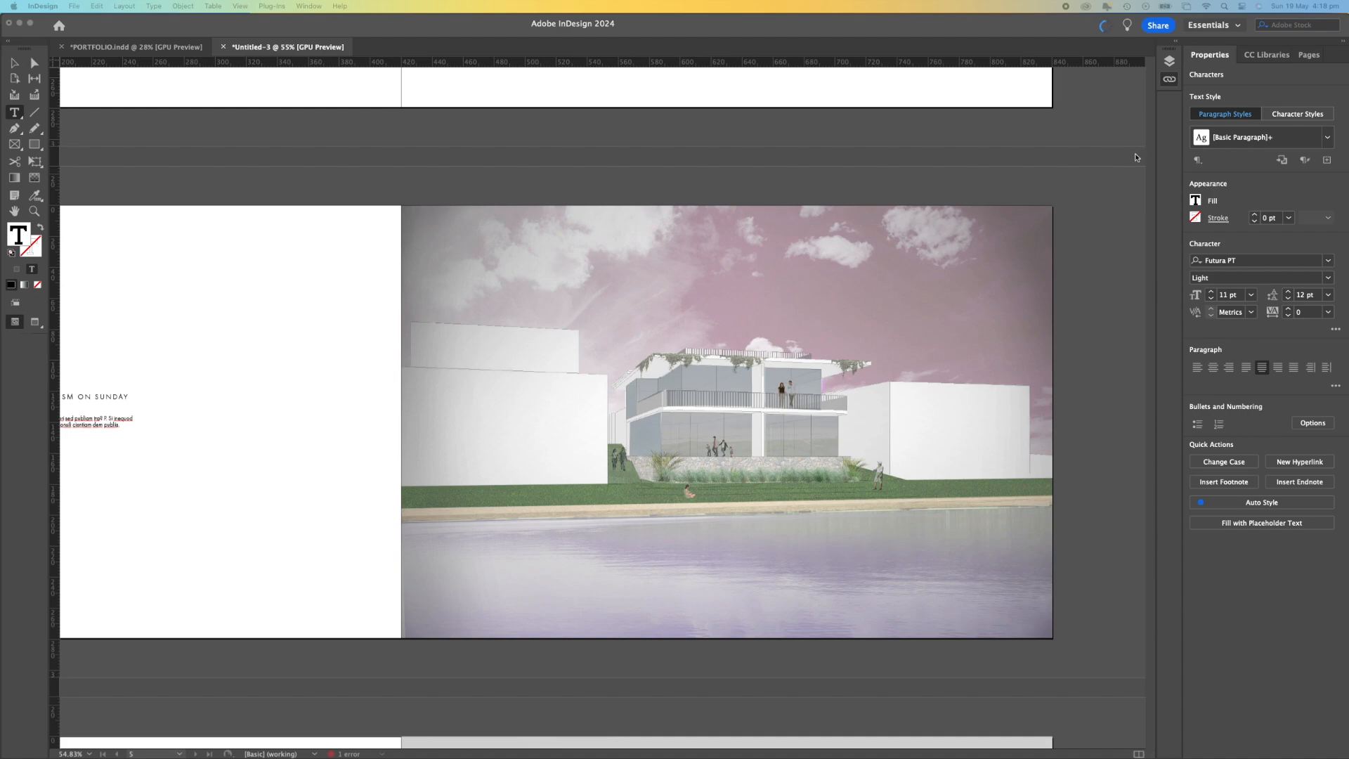
Switch to Finder and open Indesign Portfolio Test.pdf from the Downloads folder in Preview.
key(ctrl+Up)
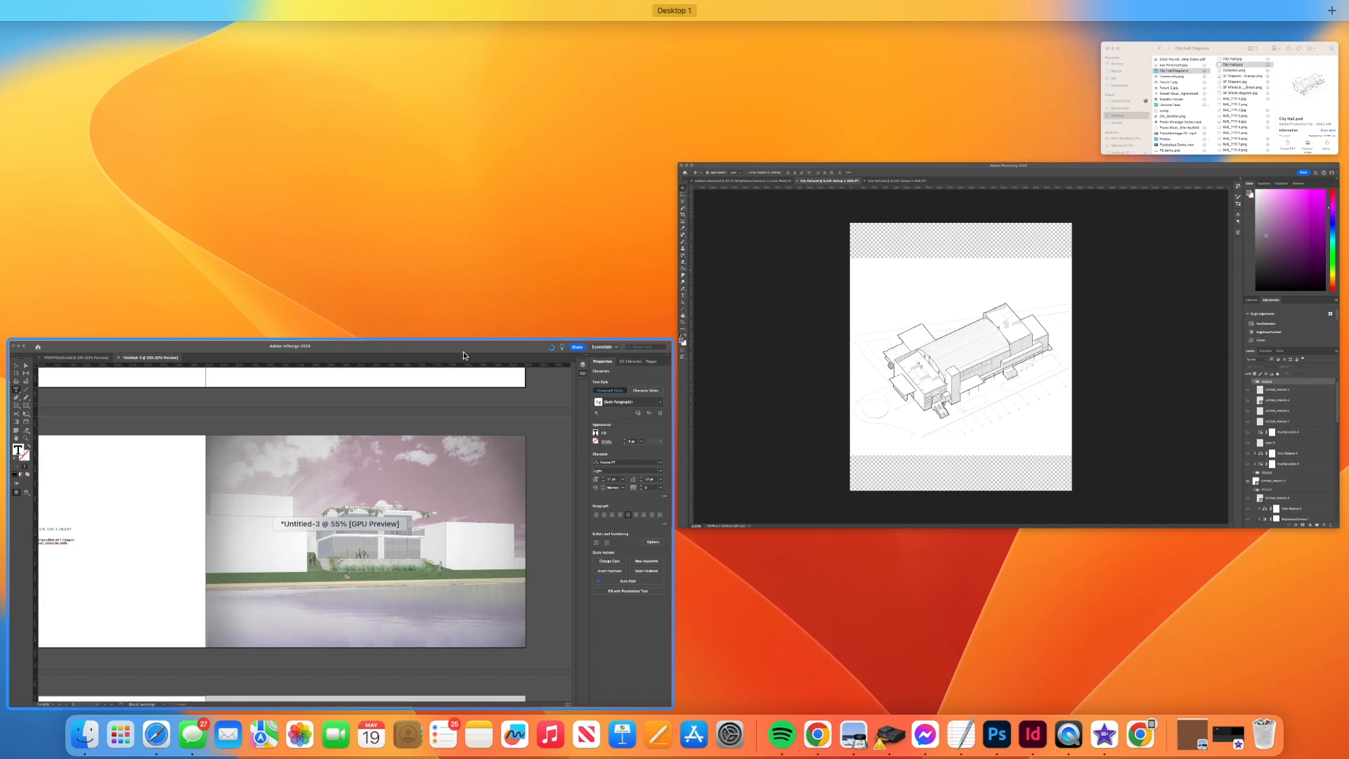
click(1110, 114)
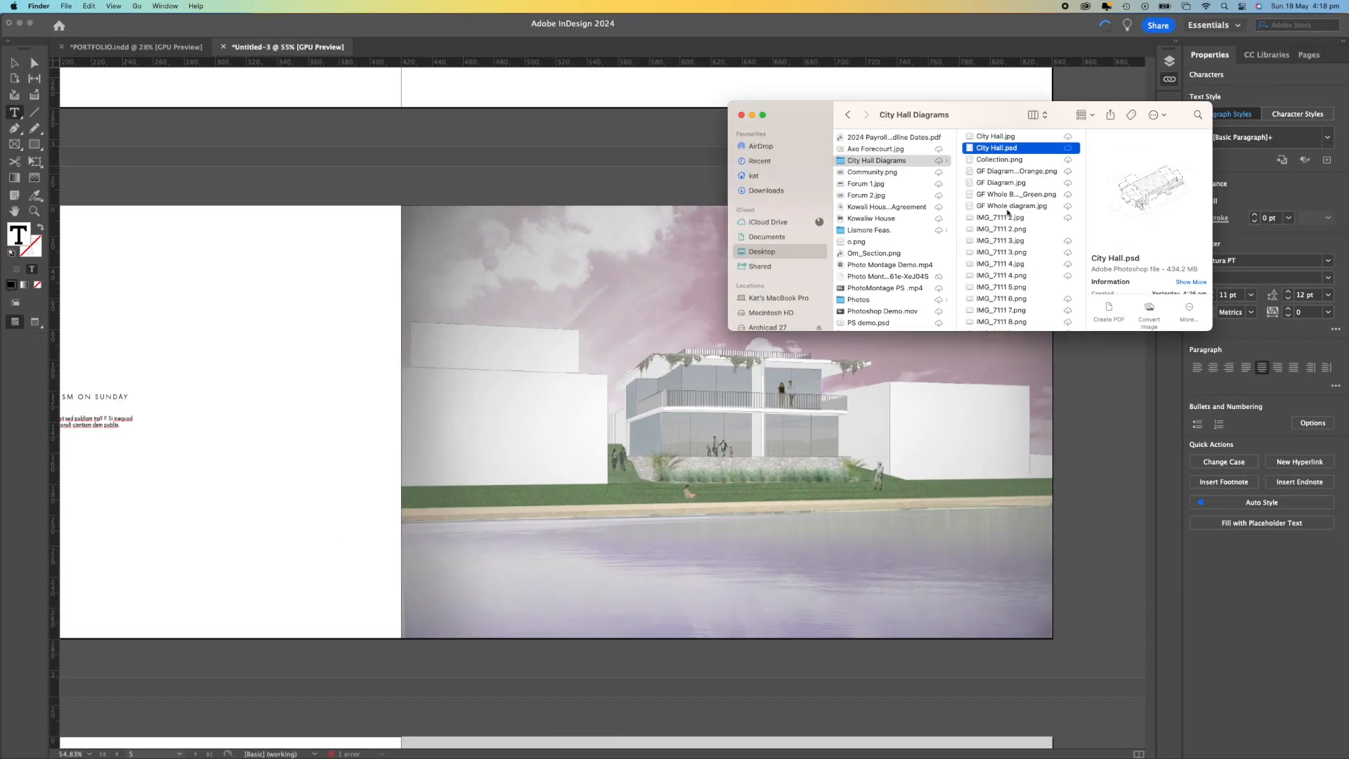
scroll(873, 315, down, 2)
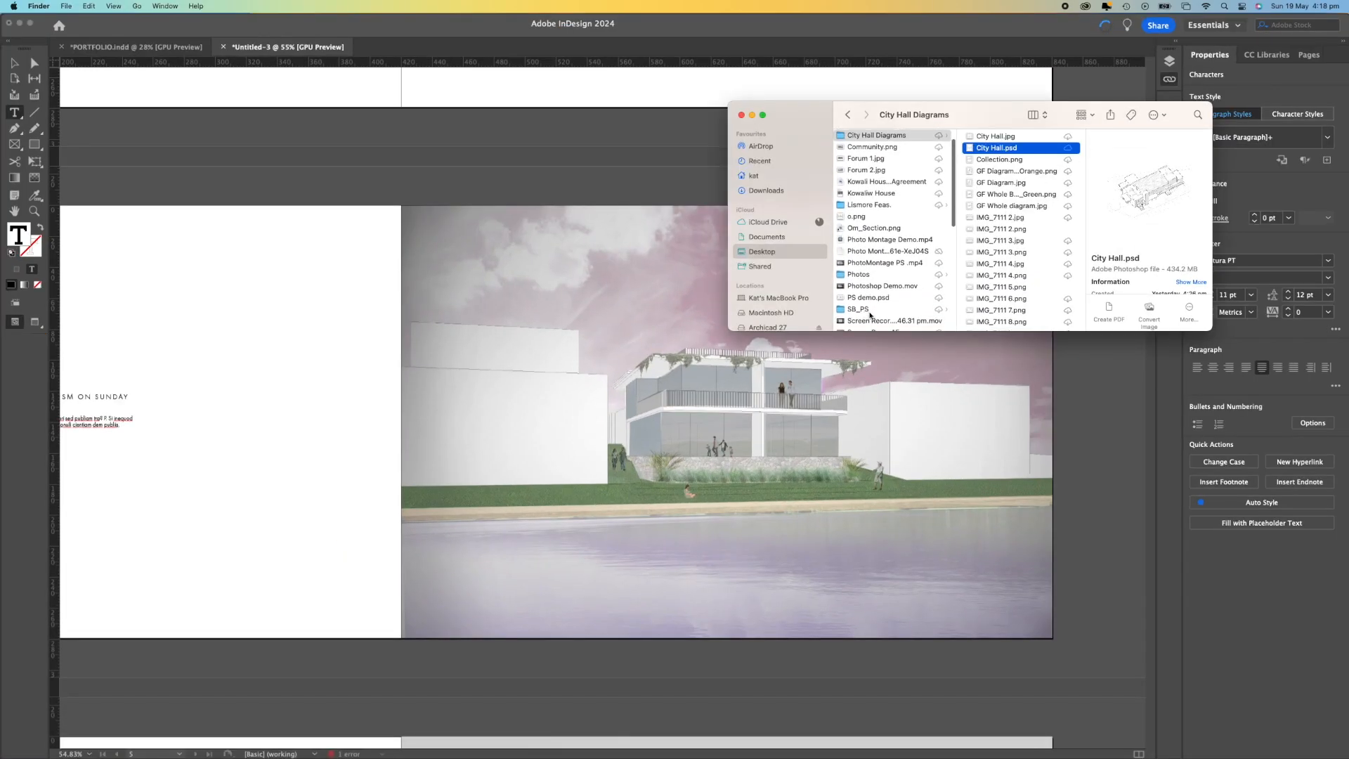
click(766, 190)
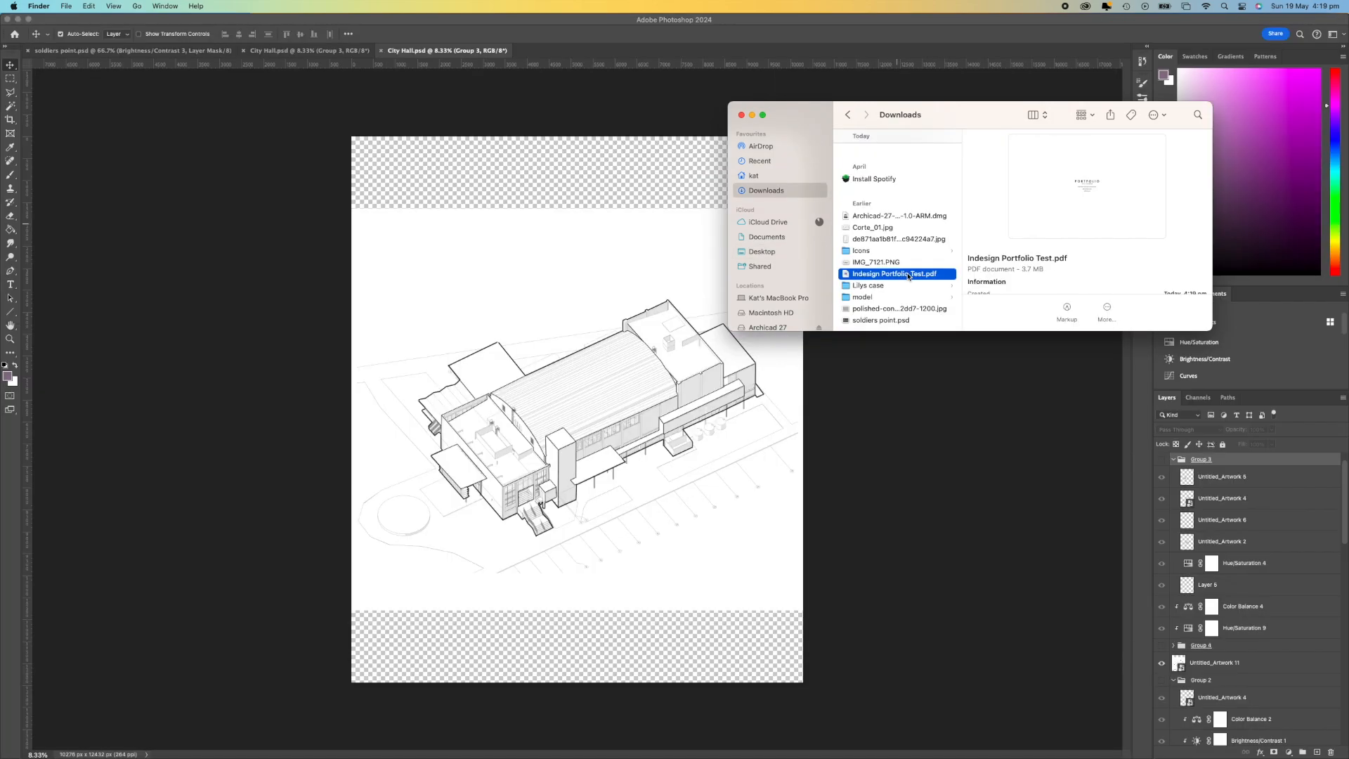
double_click(908, 274)
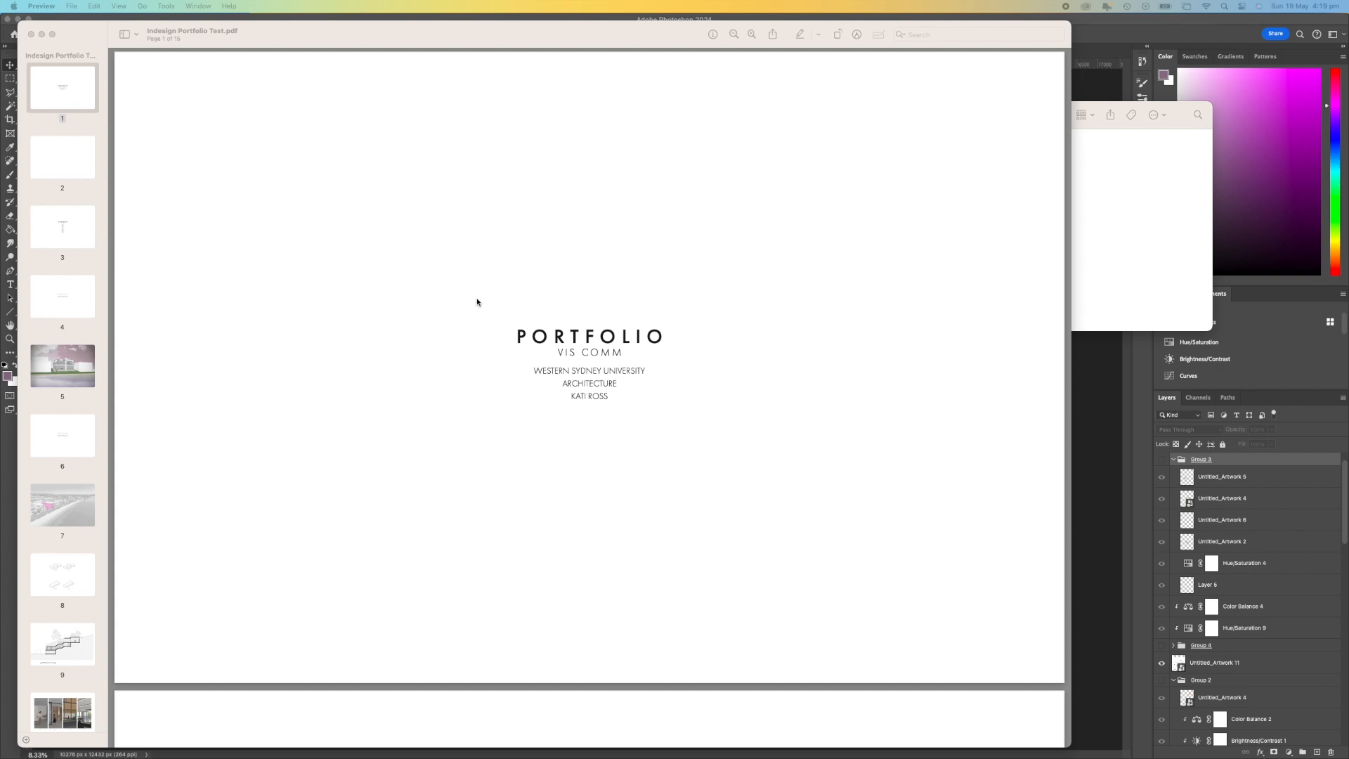
Examine the exported PDF's pages from the cover through the massing diagrams on page 8.
scroll(477, 302, down, 10)
scroll(477, 302, down, 7)
scroll(477, 302, down, 12)
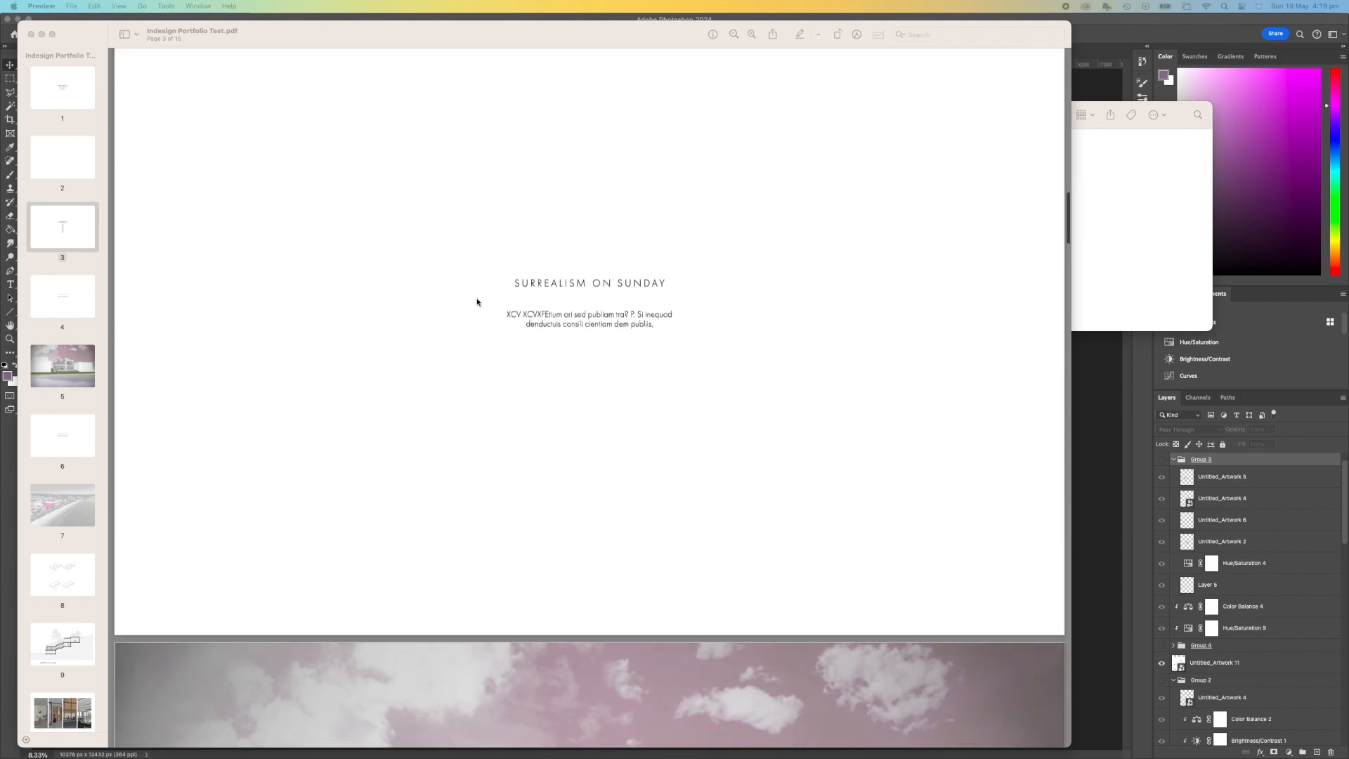
scroll(478, 302, down, 1)
scroll(477, 302, down, 8)
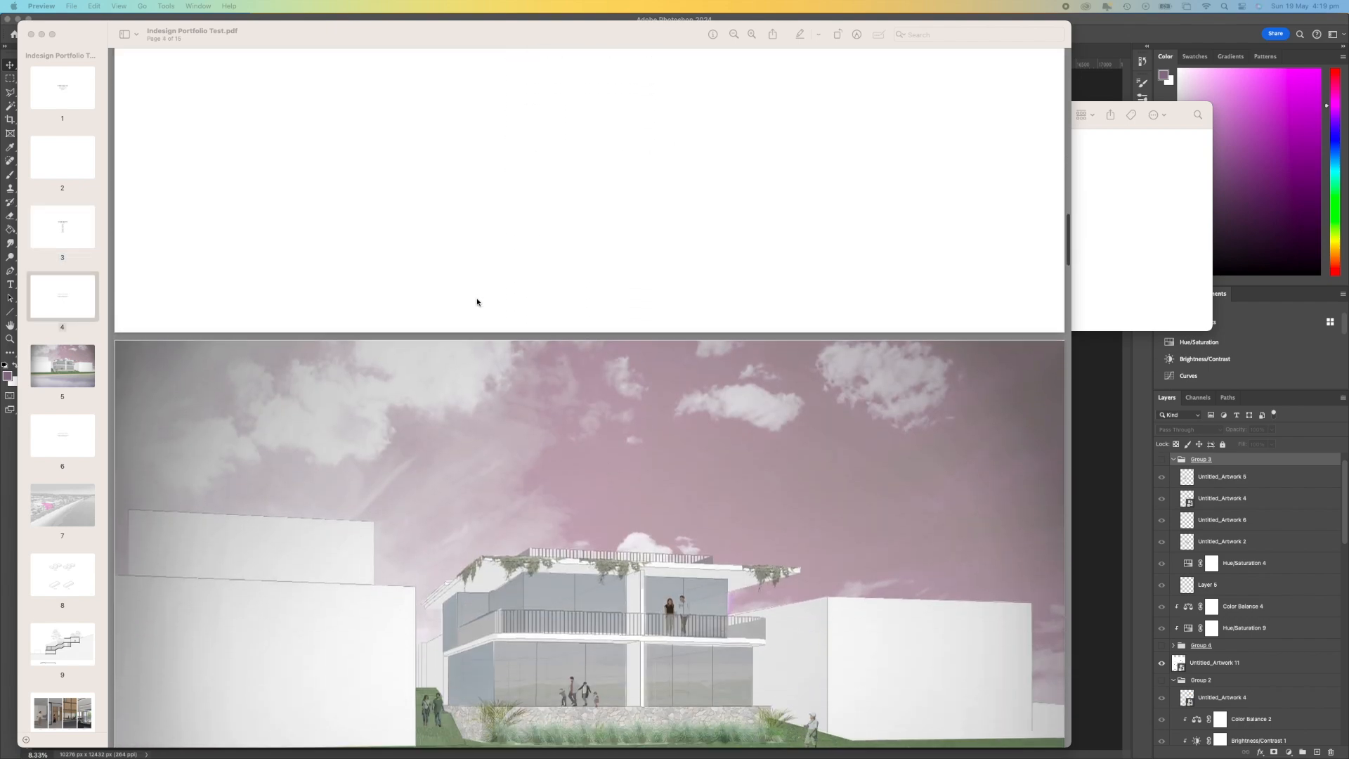
scroll(477, 302, down, 12)
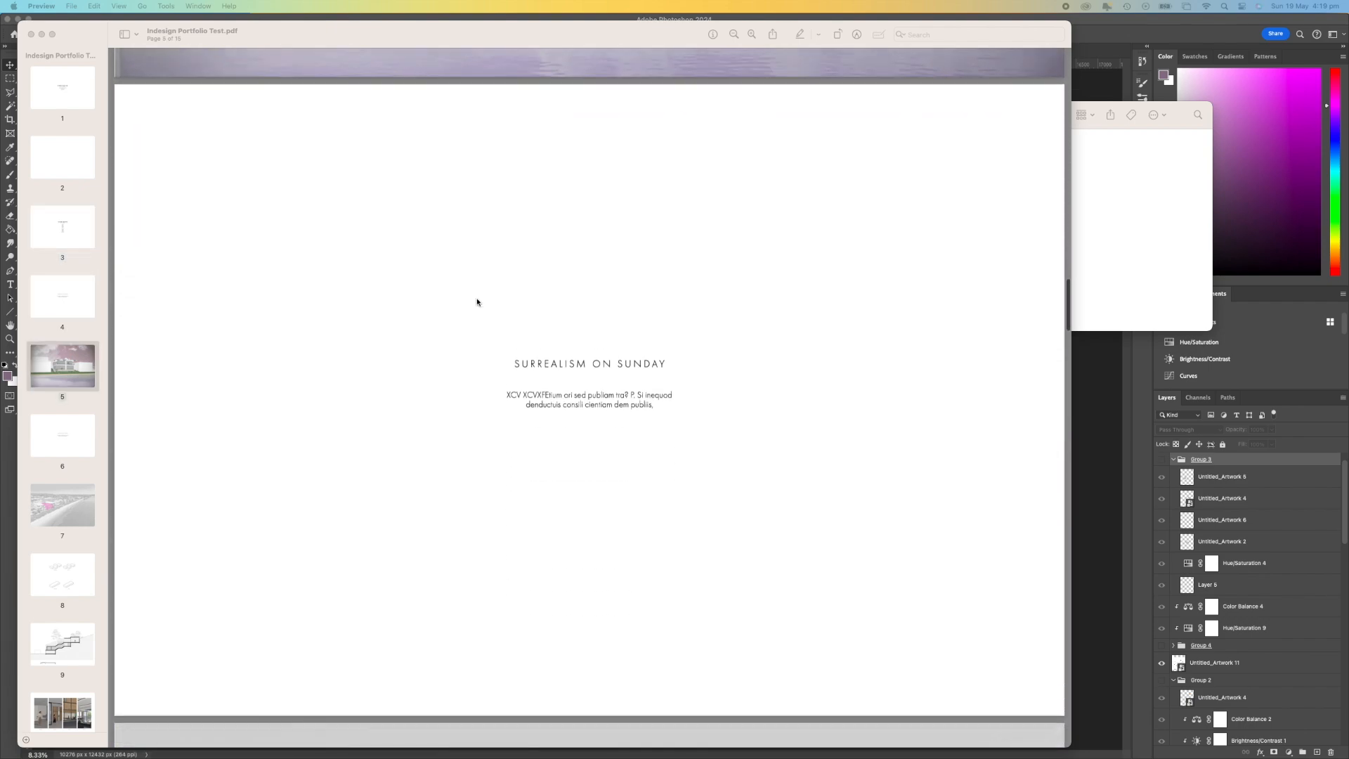
scroll(477, 302, down, 10)
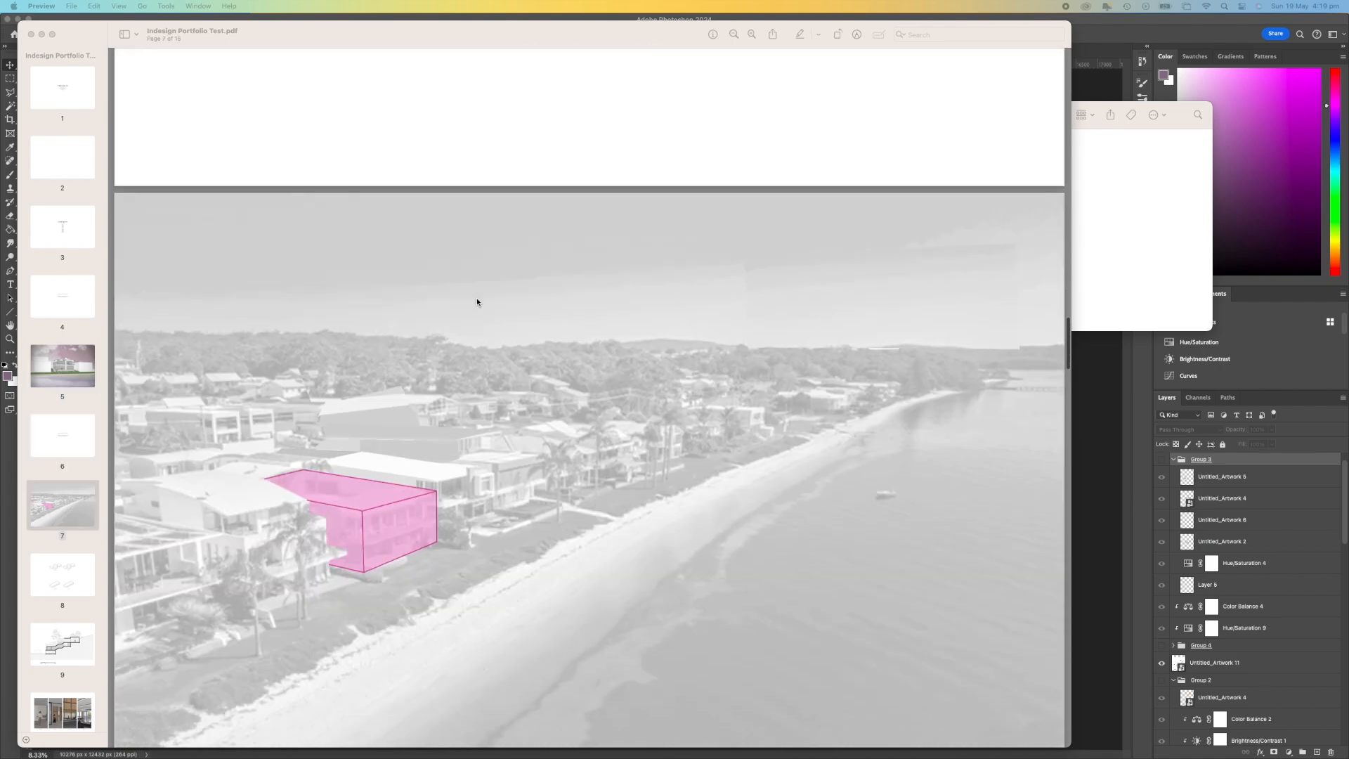
scroll(477, 302, down, 10)
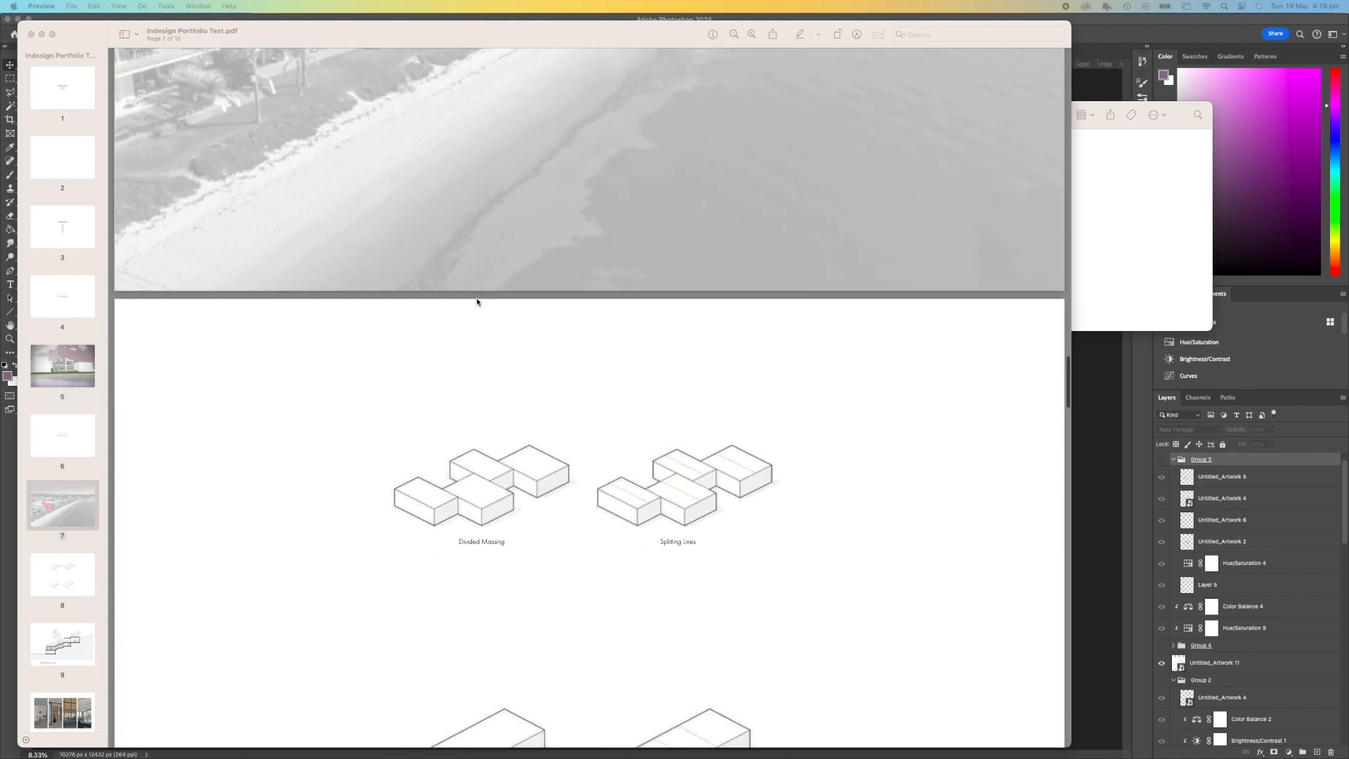
scroll(478, 302, down, 4)
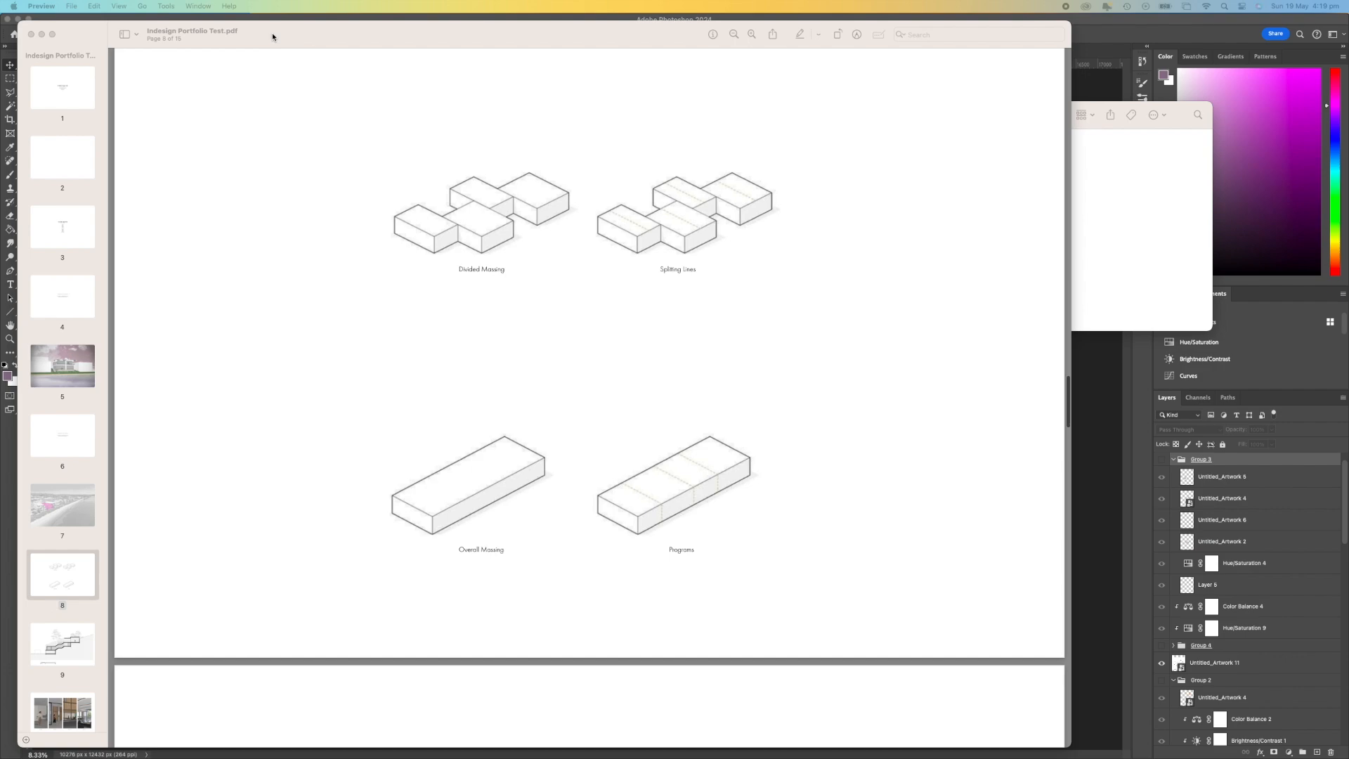
Display the PDF as two-page spreads and examine the spreads from the cover to page 14.
click(116, 7)
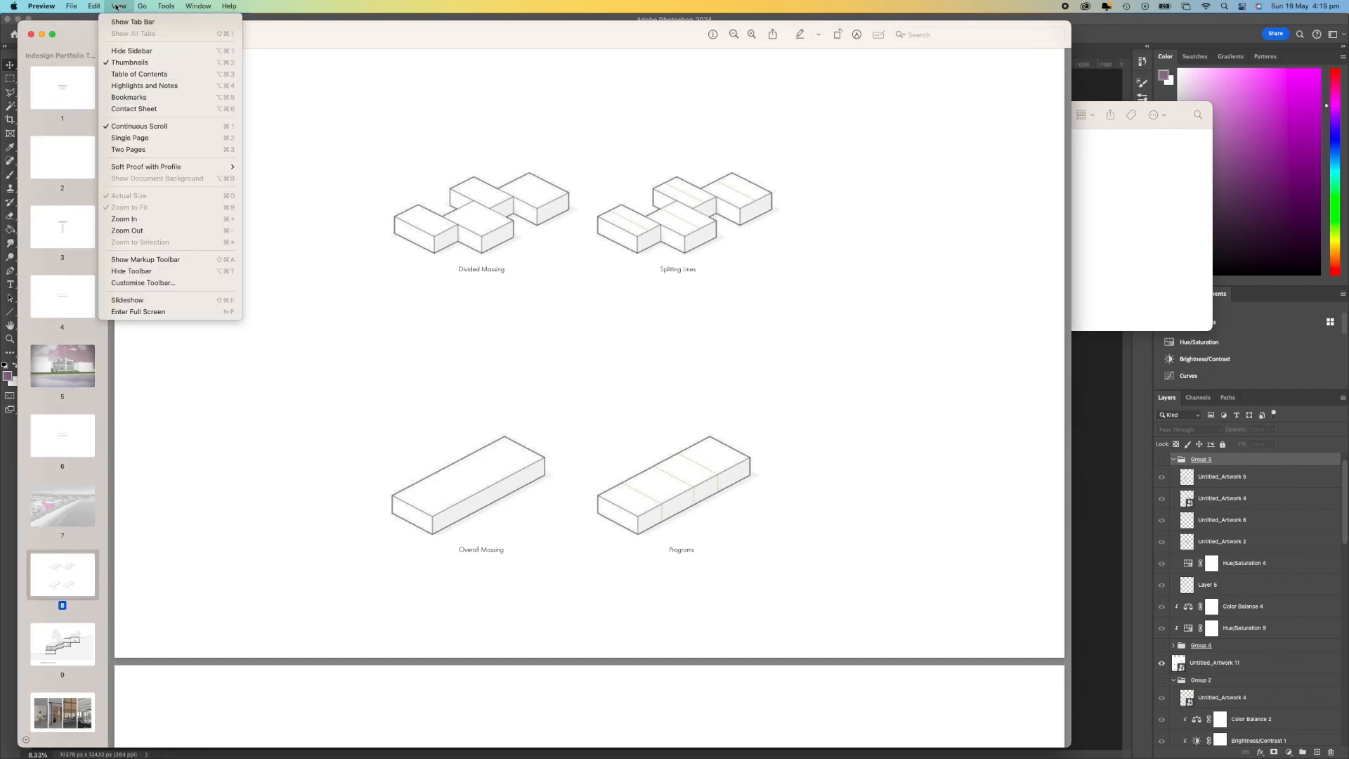
click(141, 139)
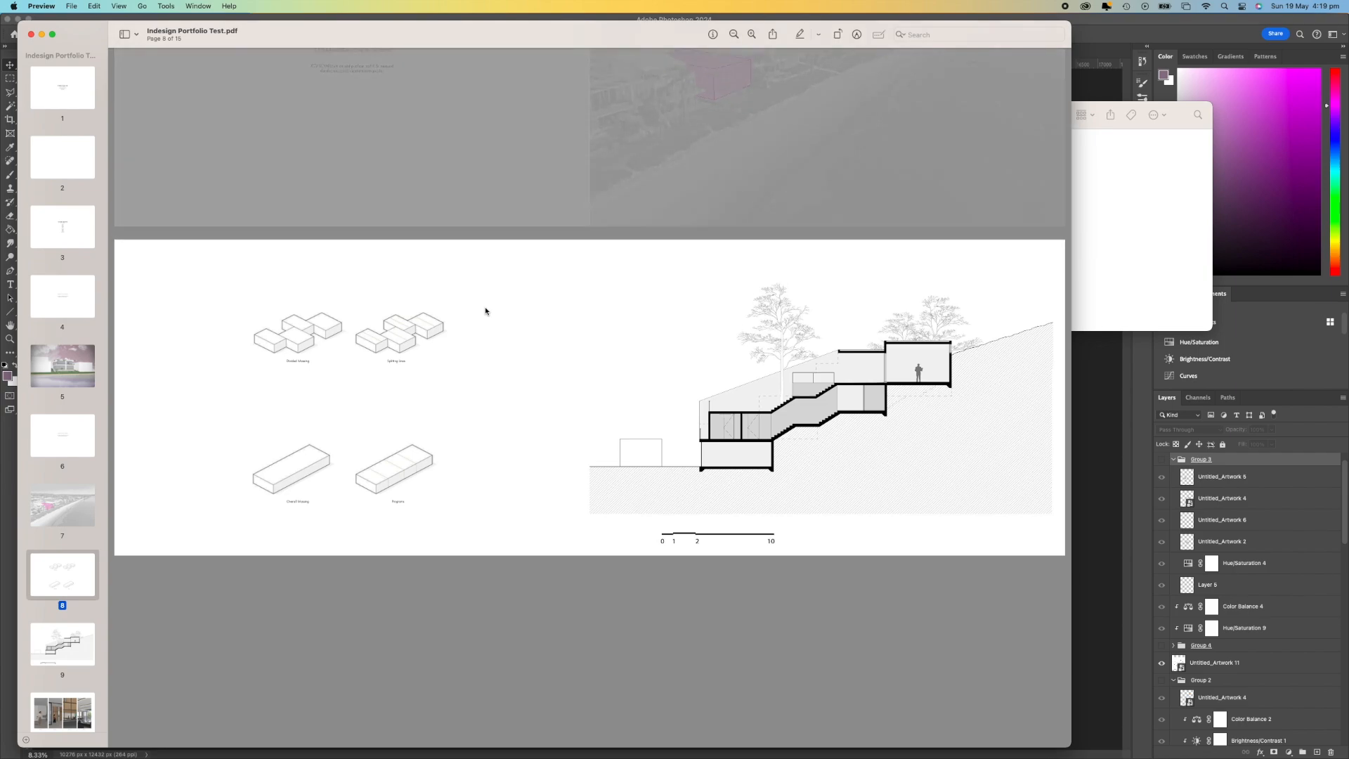
scroll(486, 311, up, 2)
scroll(485, 311, up, 10)
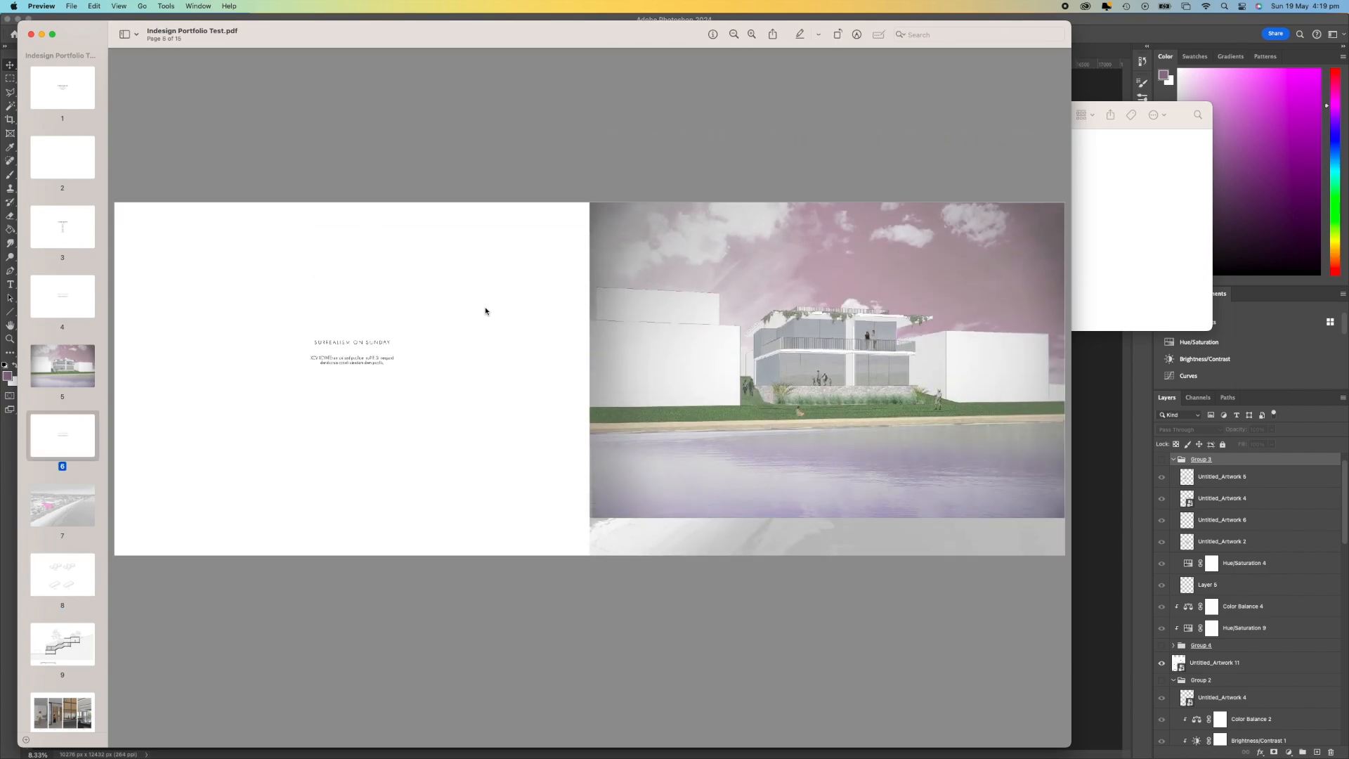
scroll(485, 311, up, 8)
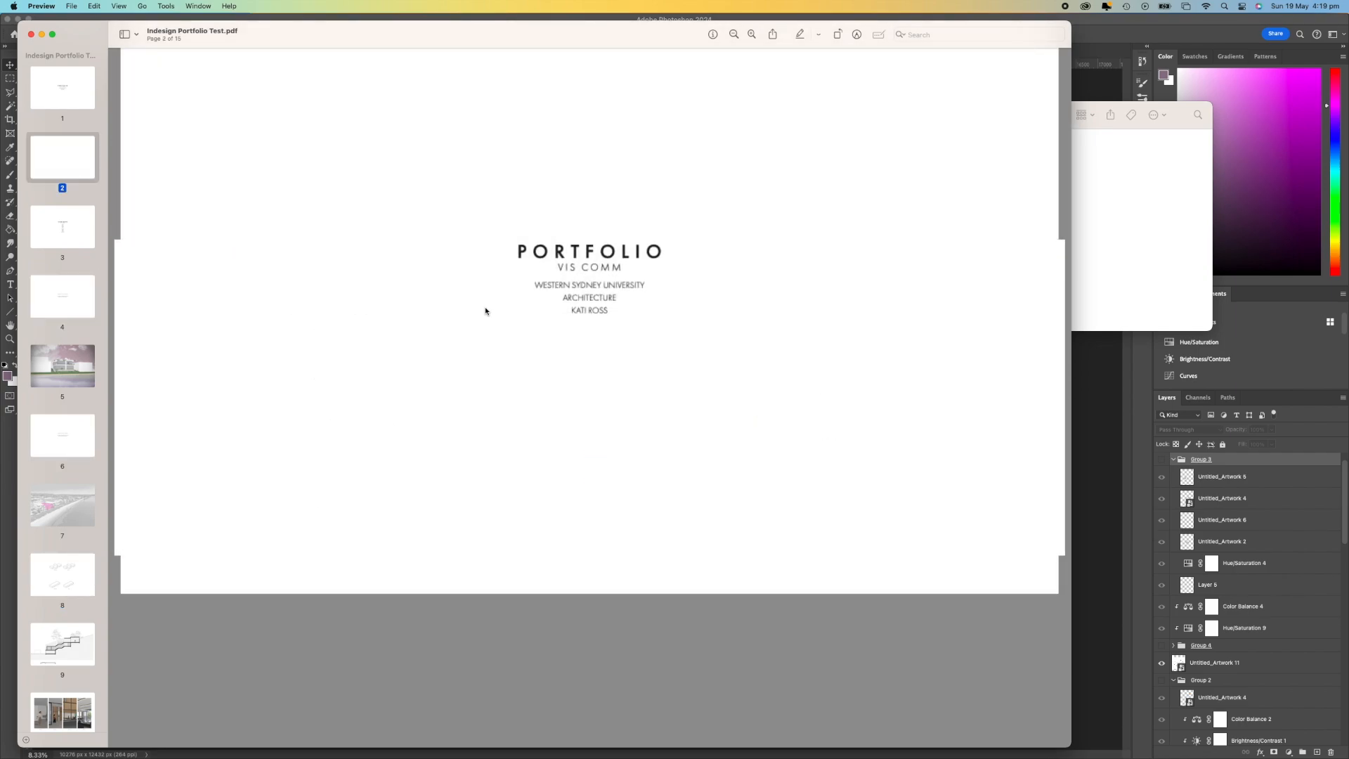
scroll(485, 312, down, 15)
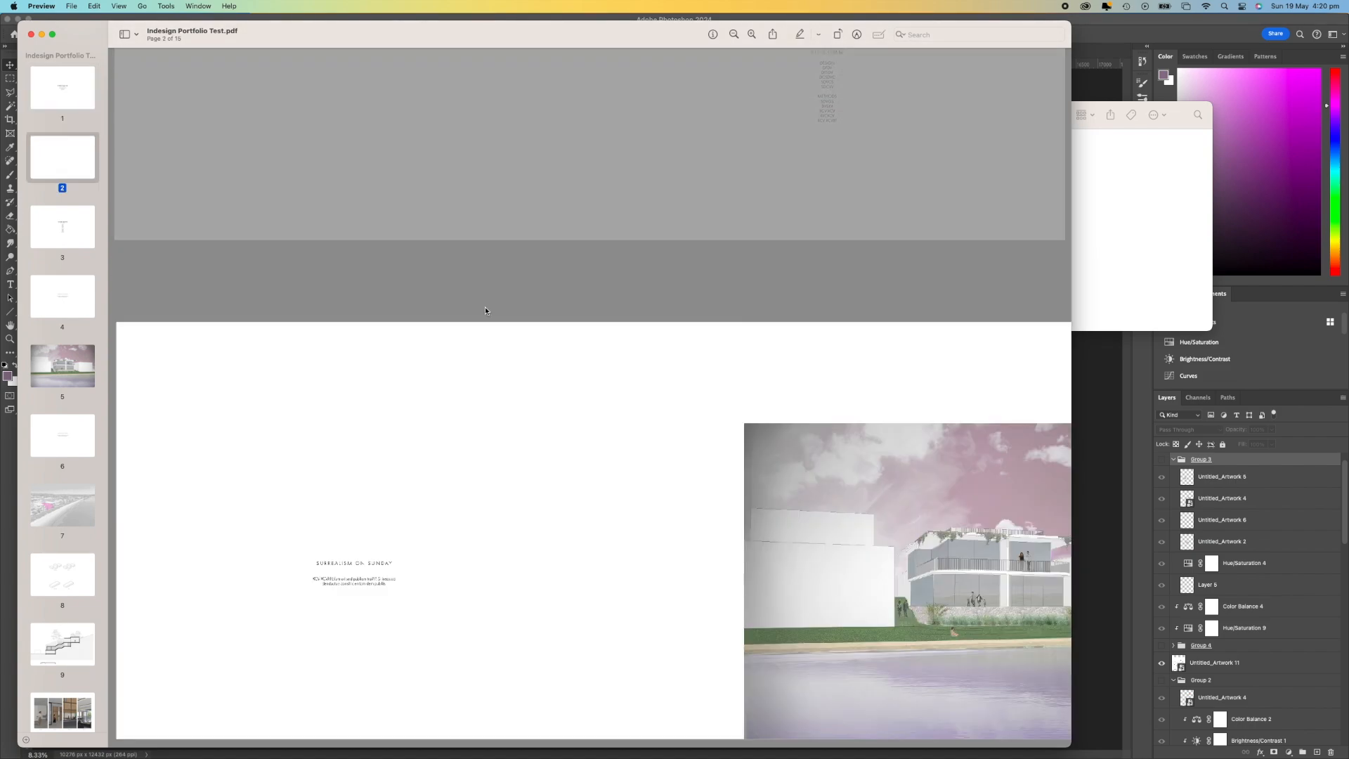
scroll(485, 311, down, 15)
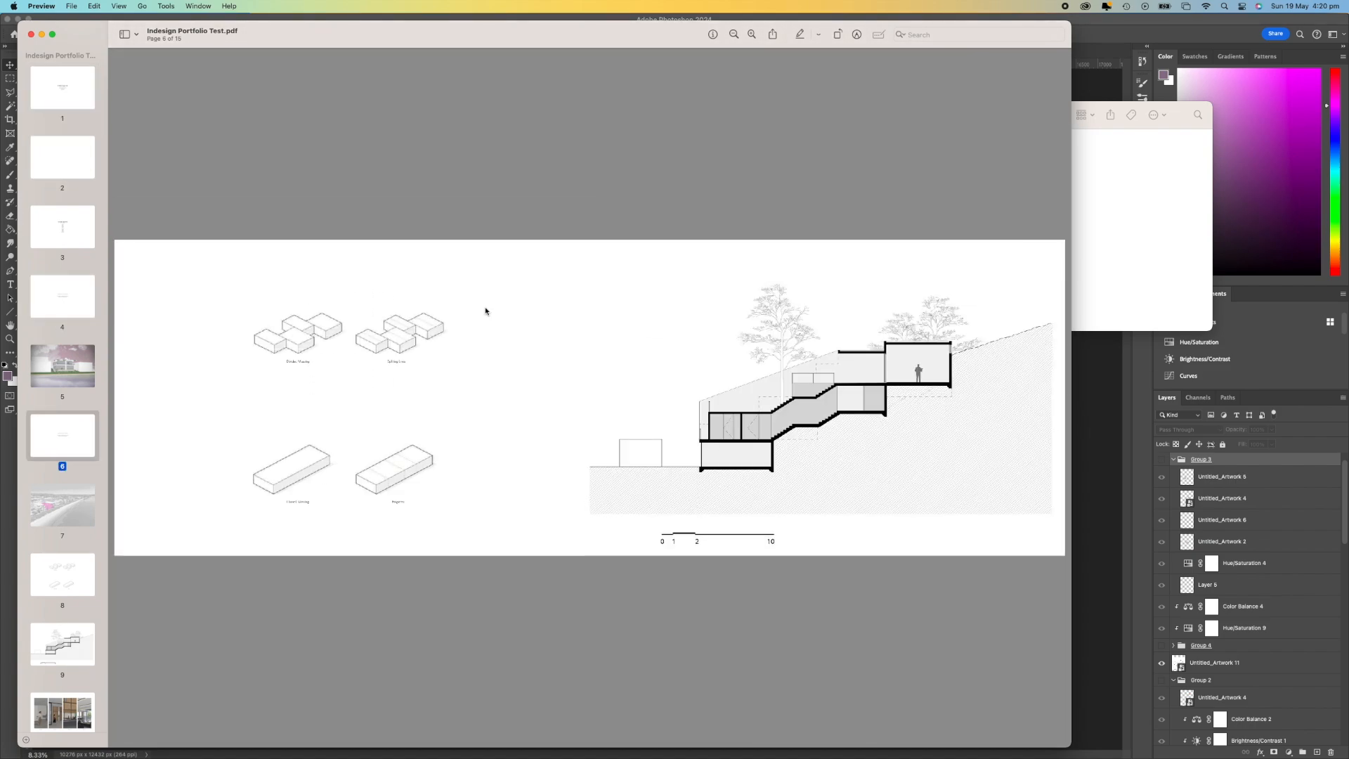
scroll(485, 311, down, 15)
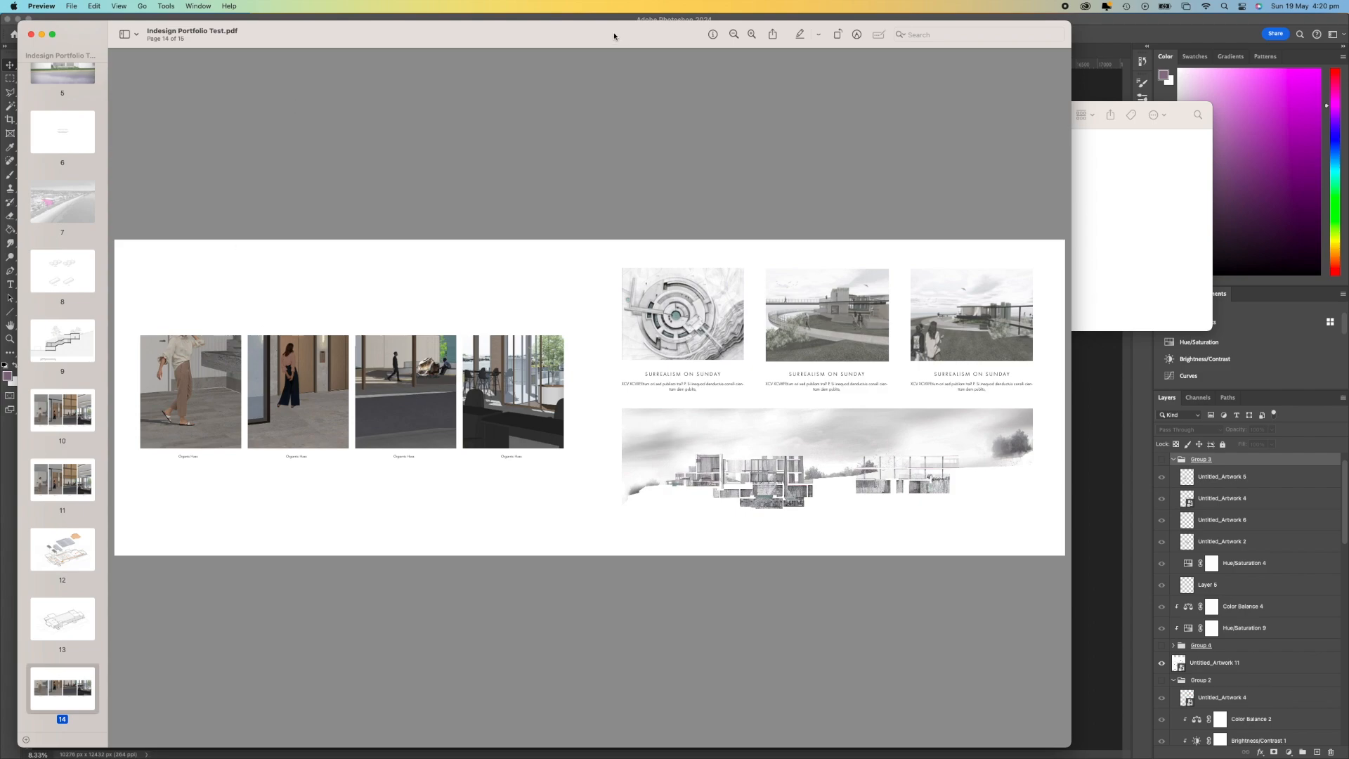
Save Indesign Portfolio Test.pdf and bring up the file commands again.
click(71, 6)
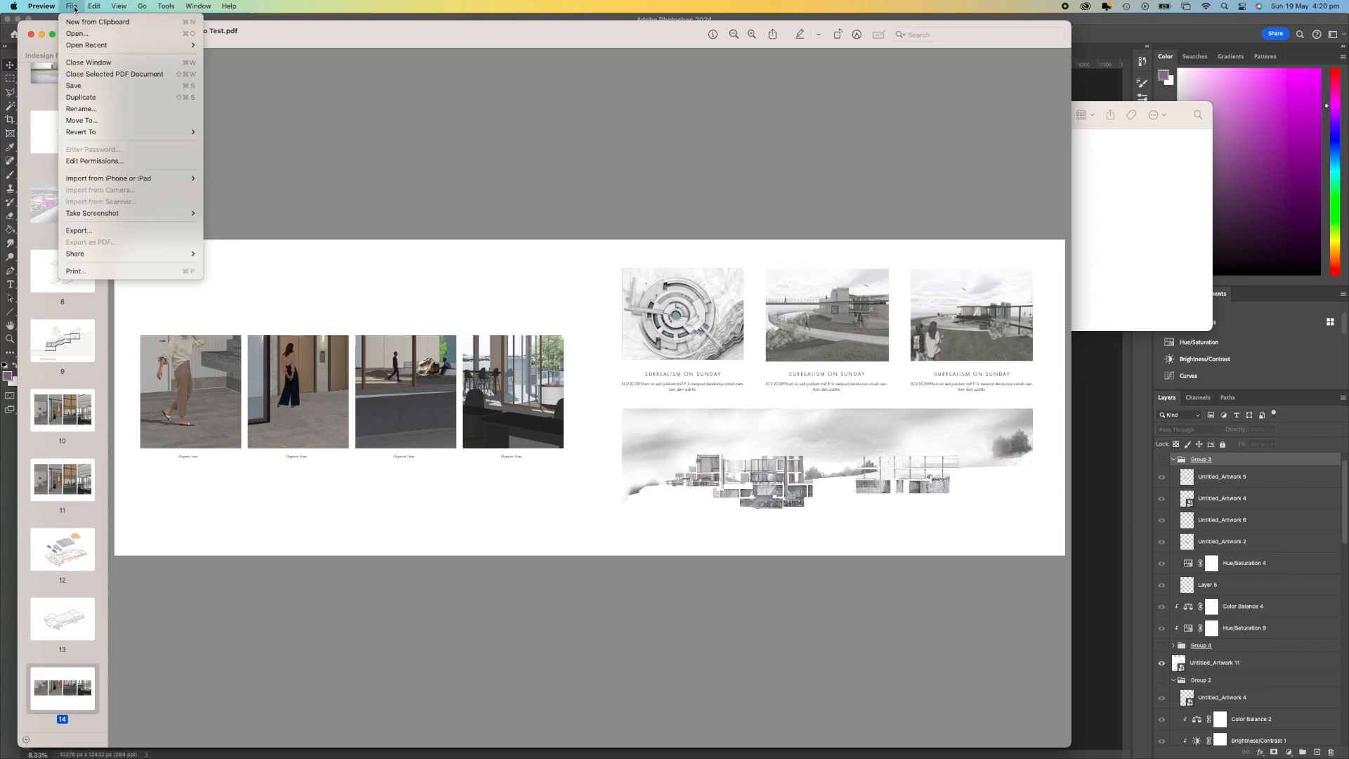
click(103, 89)
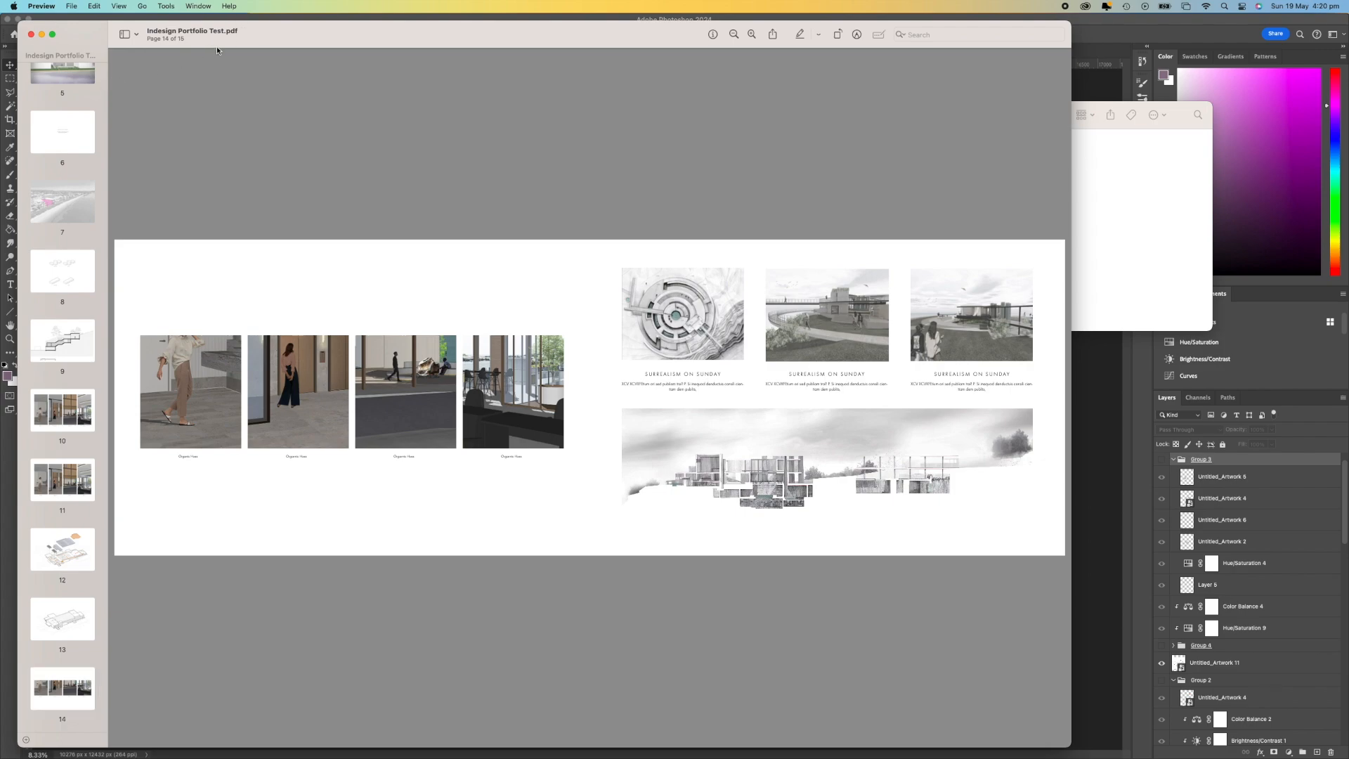
click(72, 6)
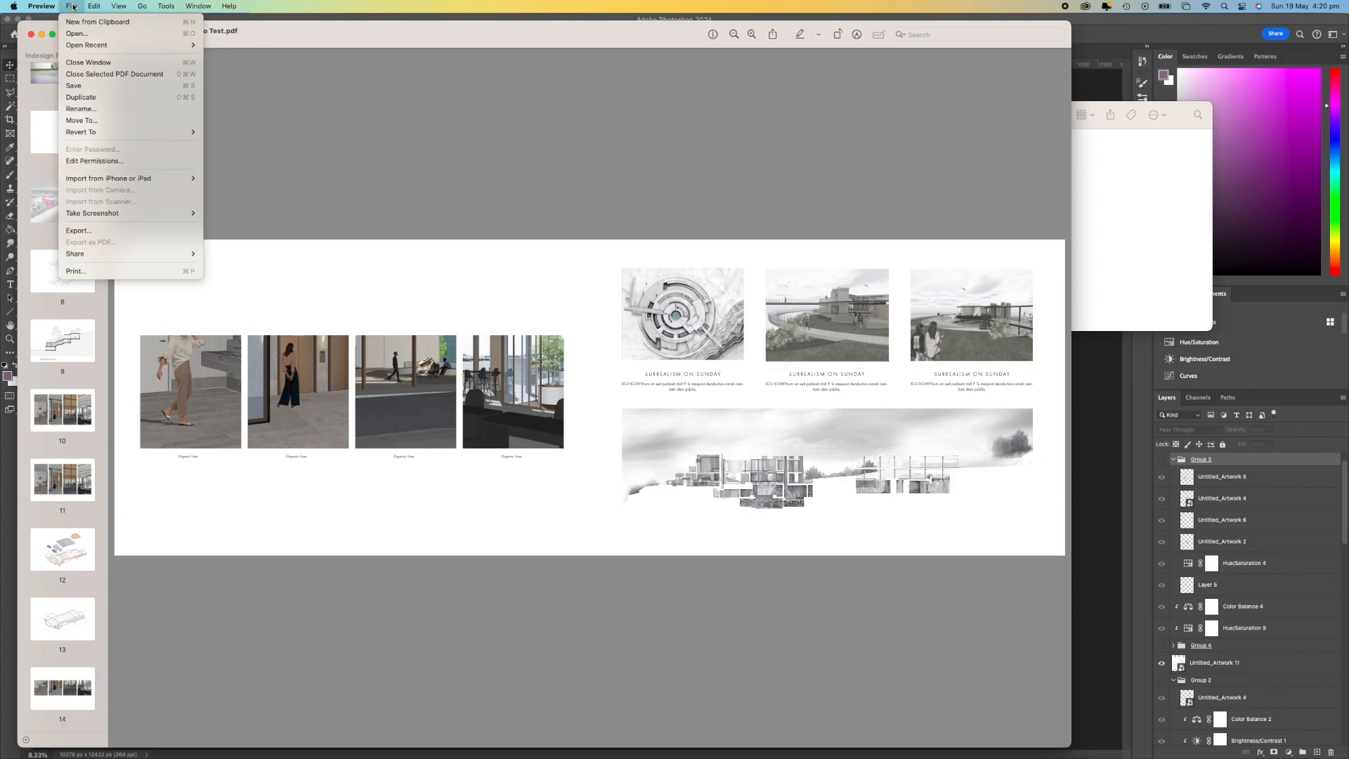